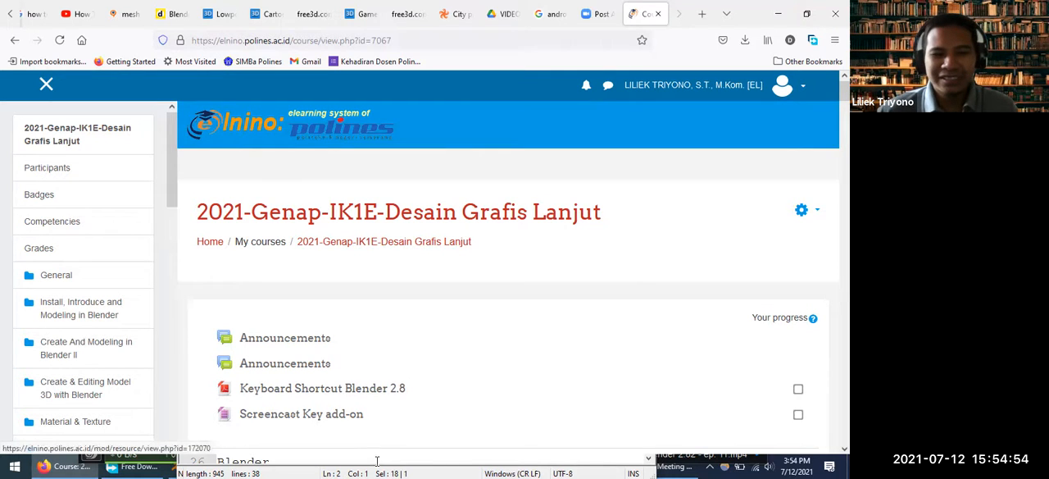
Review the rigging workflow notes in Notepad++ and return to the course page in the browser
left_click(420, 464)
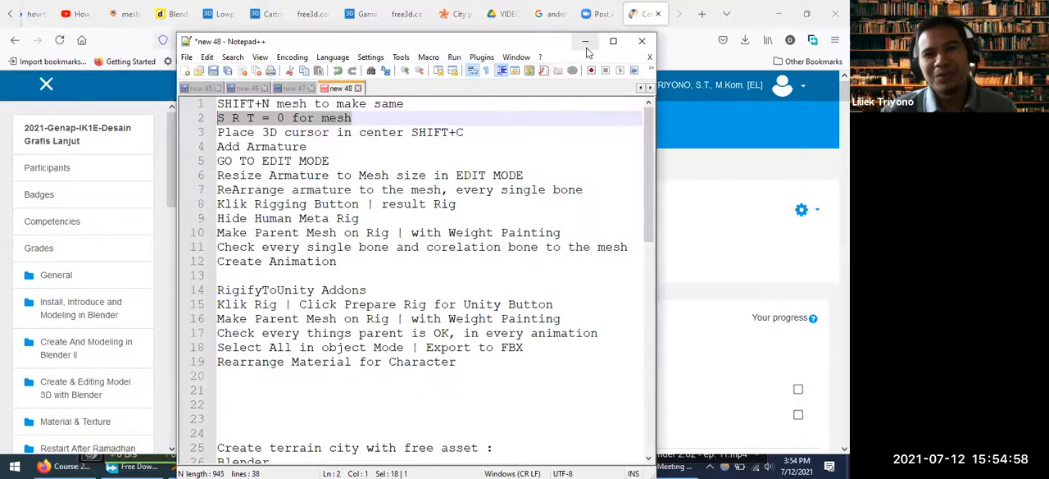
left_click(585, 41)
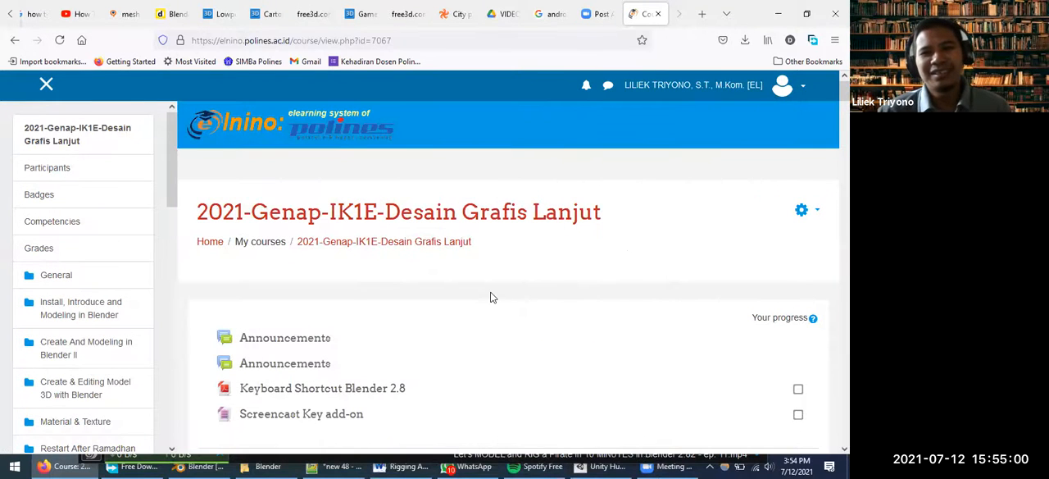
scroll(492, 297, "down", 5)
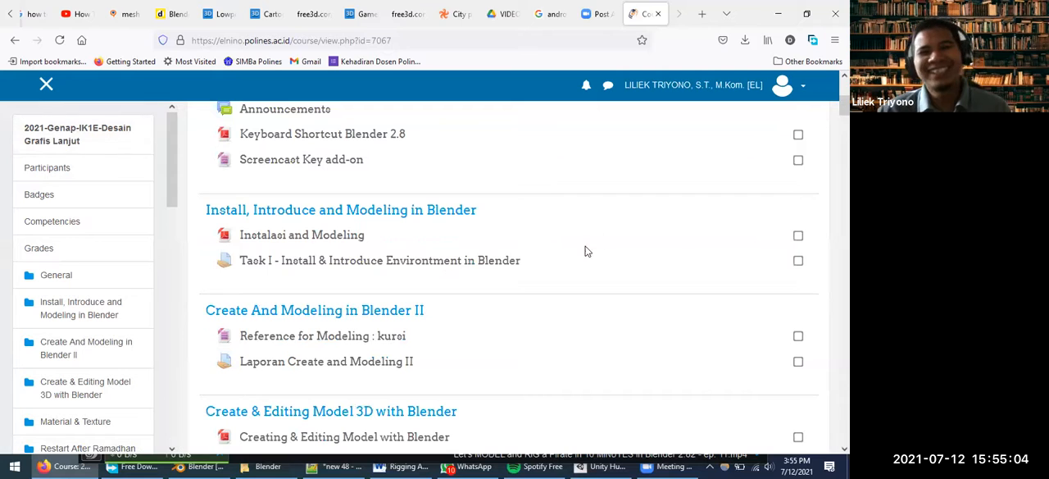
Switch to WhatsApp, look through the open conversation and the chat list for course messages, and return to the browser
left_click(13, 466)
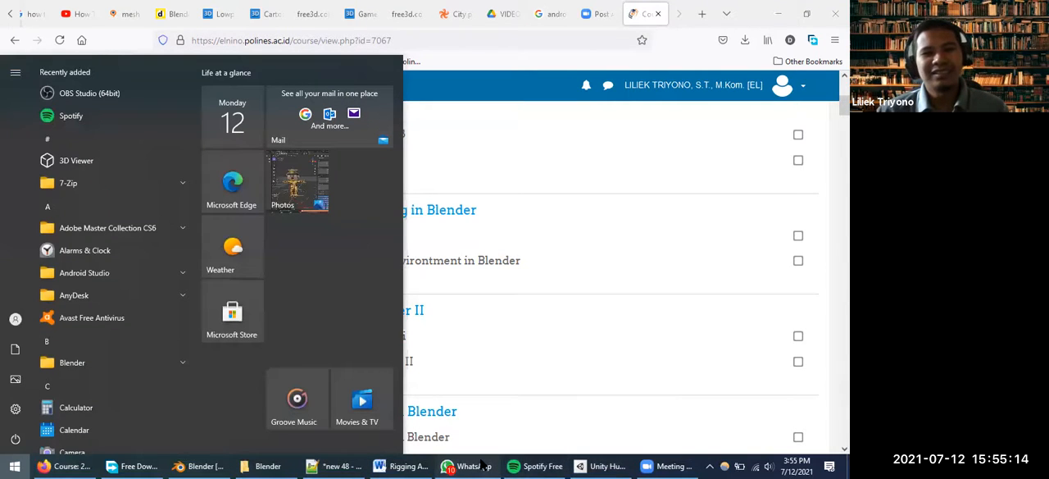
left_click(482, 465)
scroll(421, 340, "up", 5)
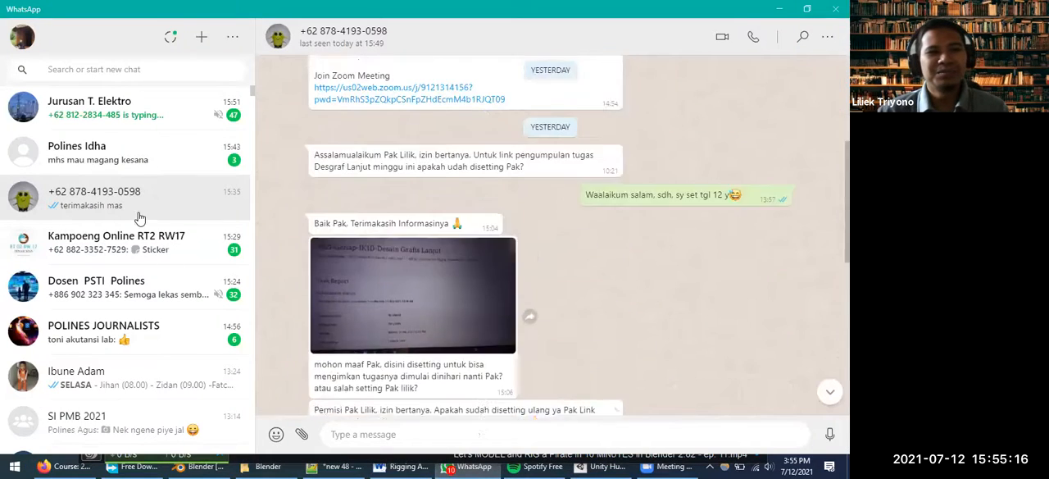
scroll(140, 218, "down", 3)
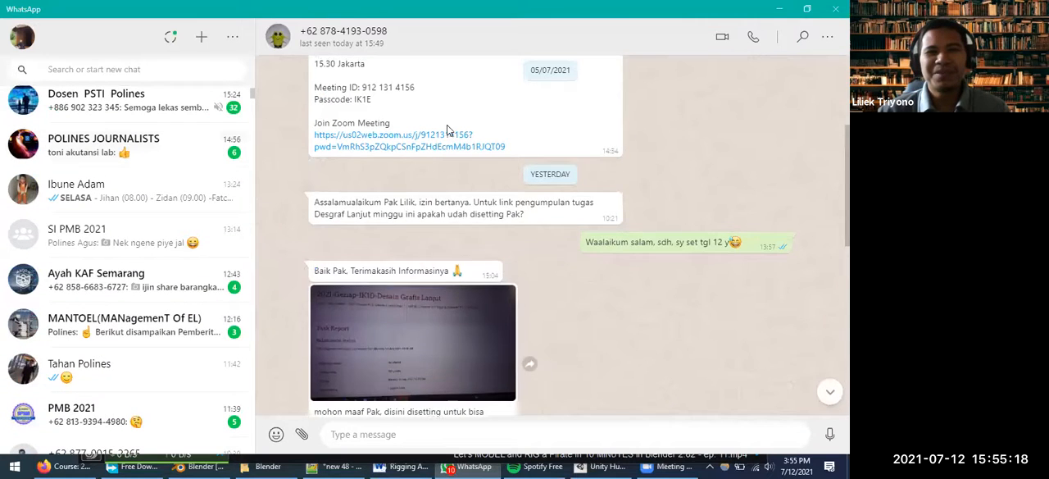
scroll(446, 125, "up", 3)
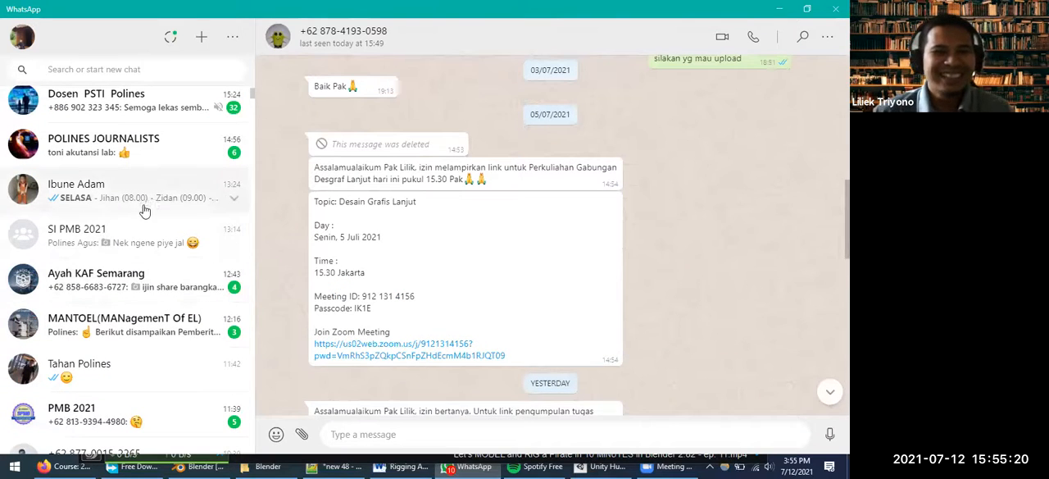
scroll(440, 254, "up", 5)
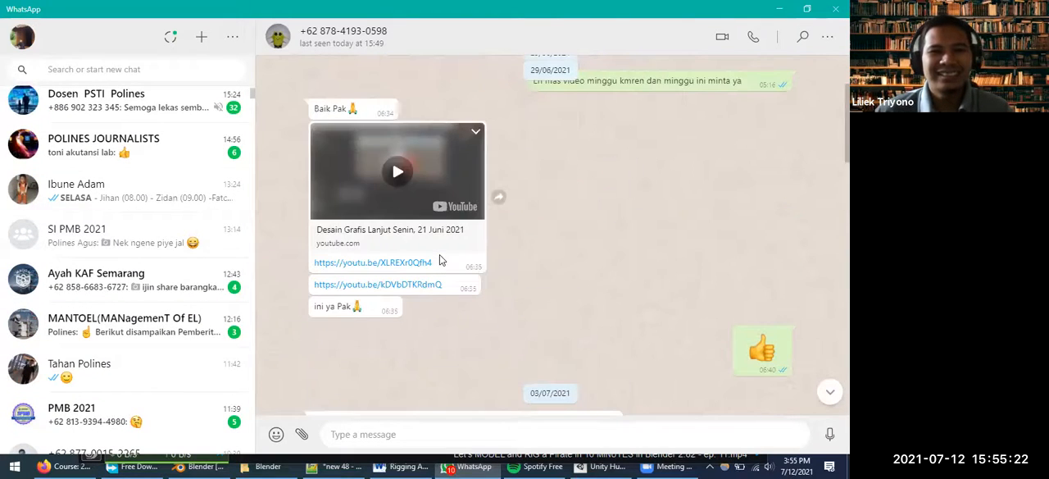
scroll(439, 259, "up", 3)
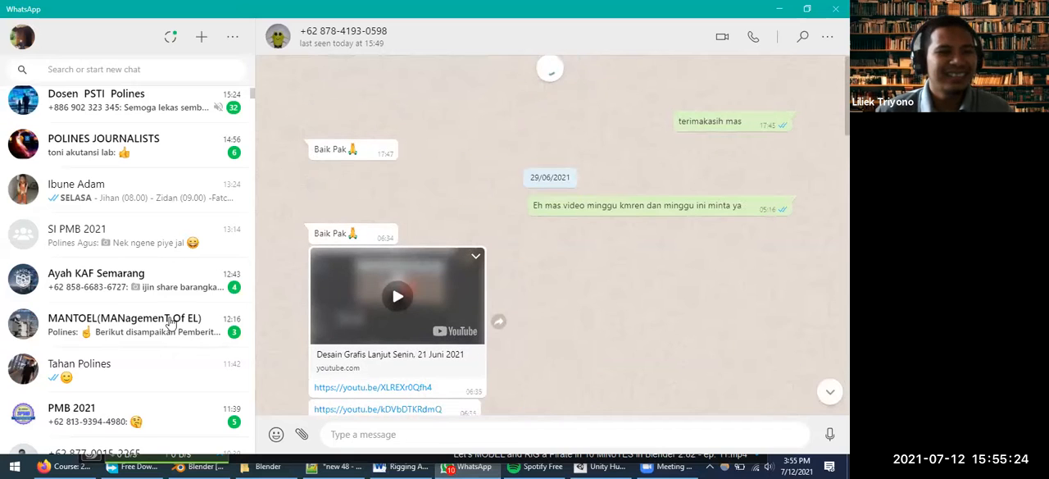
scroll(173, 337, "down", 1)
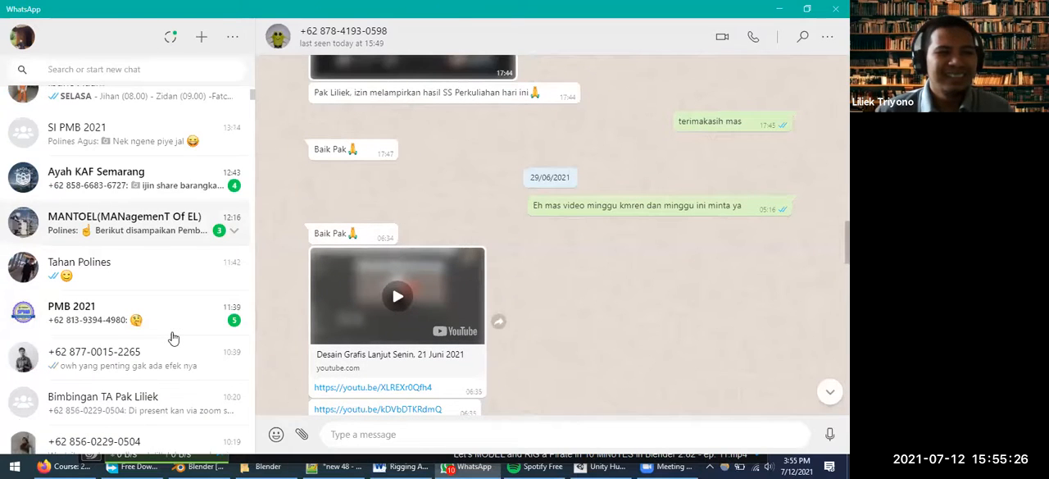
scroll(173, 337, "down", 1)
scroll(189, 326, "down", 1)
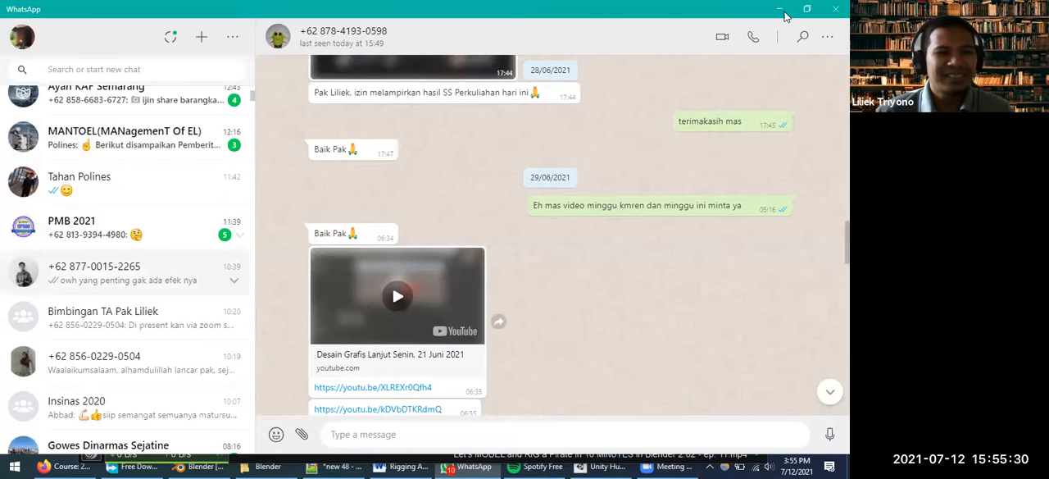
scroll(188, 210, "down", 2)
scroll(188, 210, "down", 1)
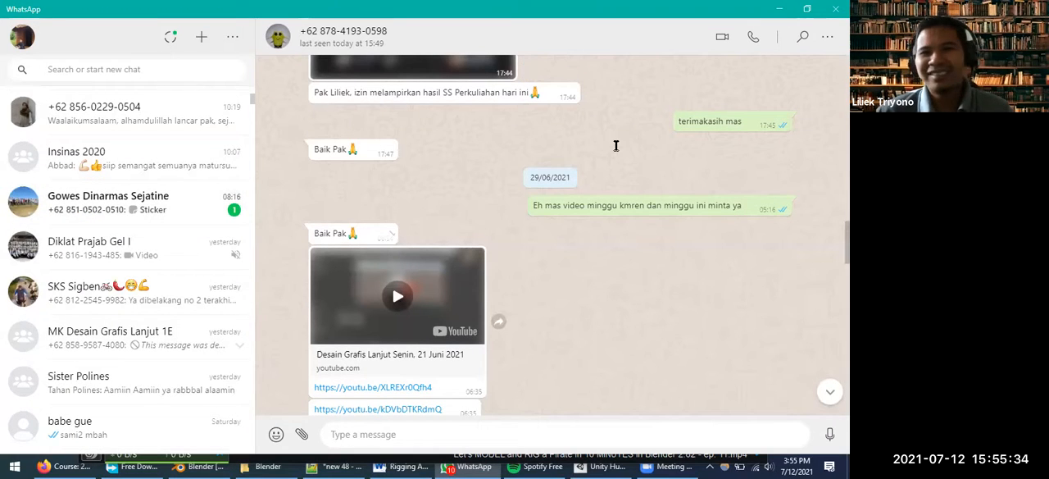
left_click(783, 10)
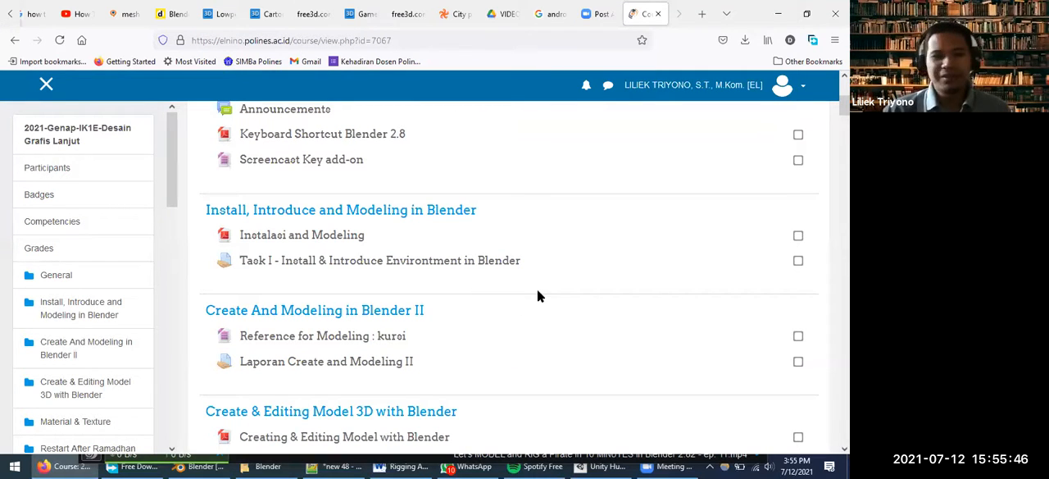
scroll(553, 299, "down", 3)
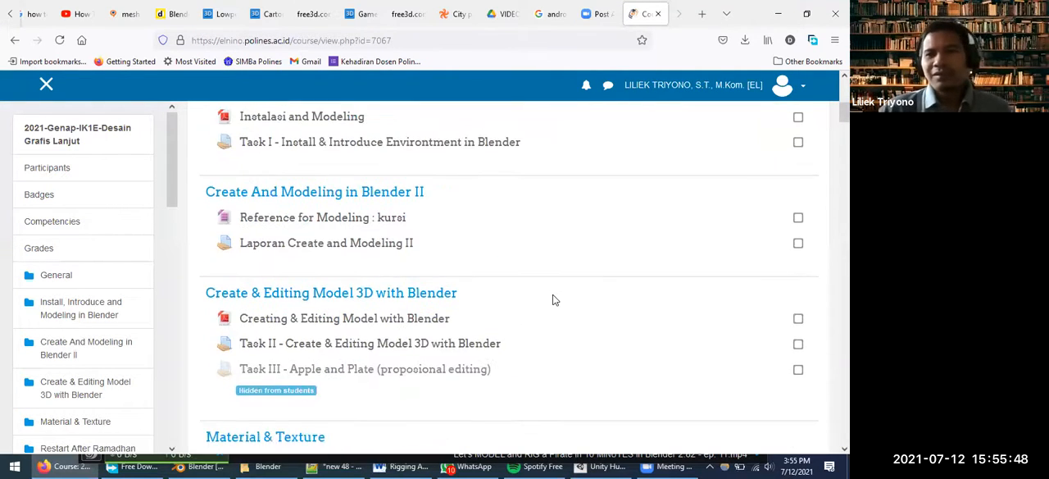
scroll(555, 297, "up", 3)
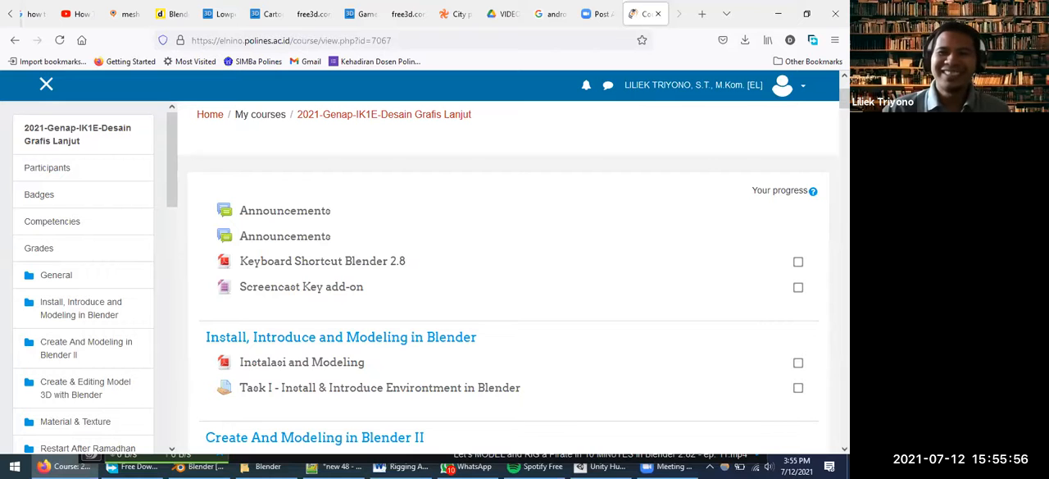
scroll(775, 126, "up", 2)
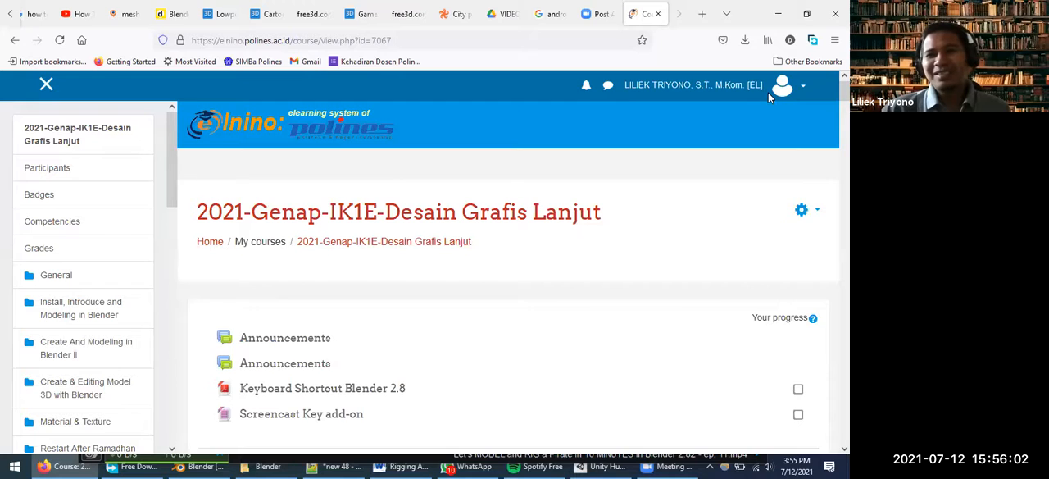
left_click(820, 211)
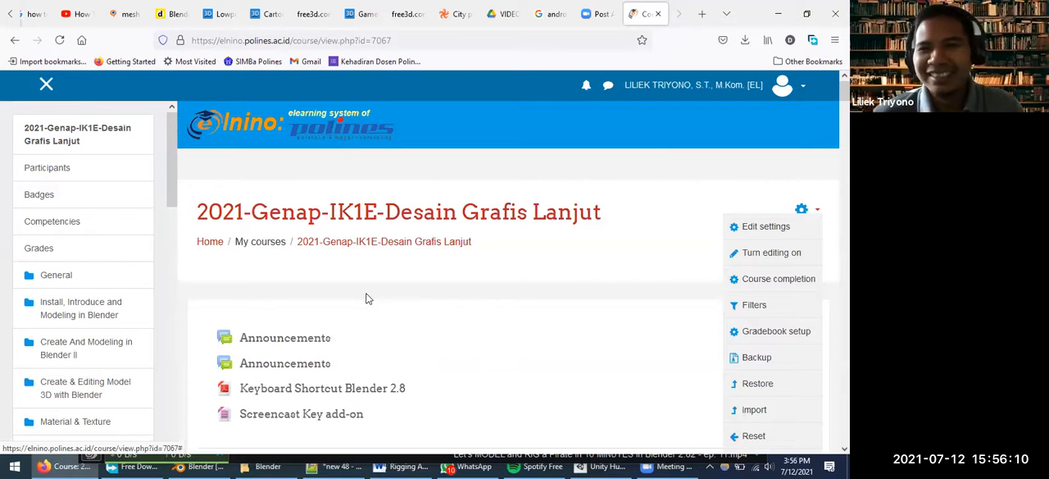
Find the LowPoly Character and Rigging (Manual / IK) section on the course page and highlight its heading
scroll(451, 277, "down", 10)
scroll(458, 281, "down", 10)
scroll(461, 274, "down", 4)
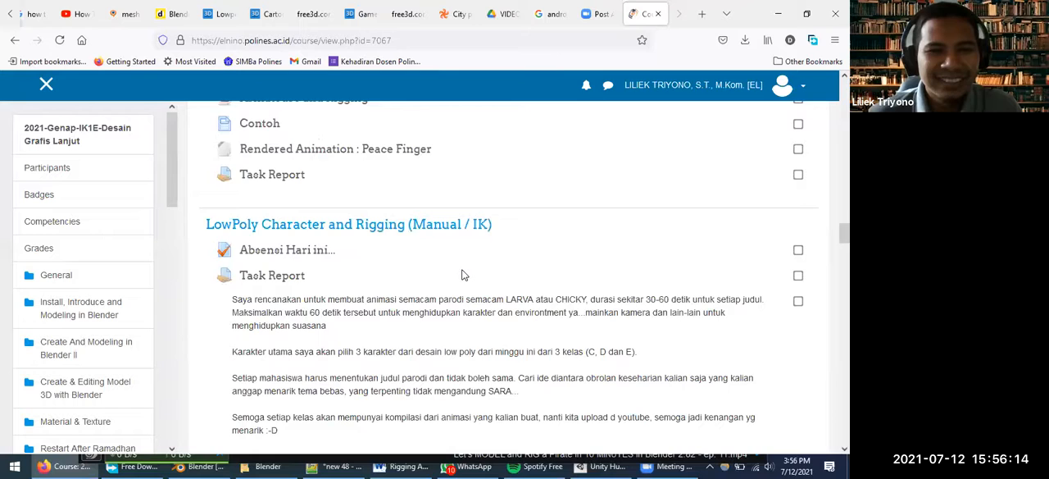
scroll(462, 276, "down", 3)
scroll(455, 280, "up", 3)
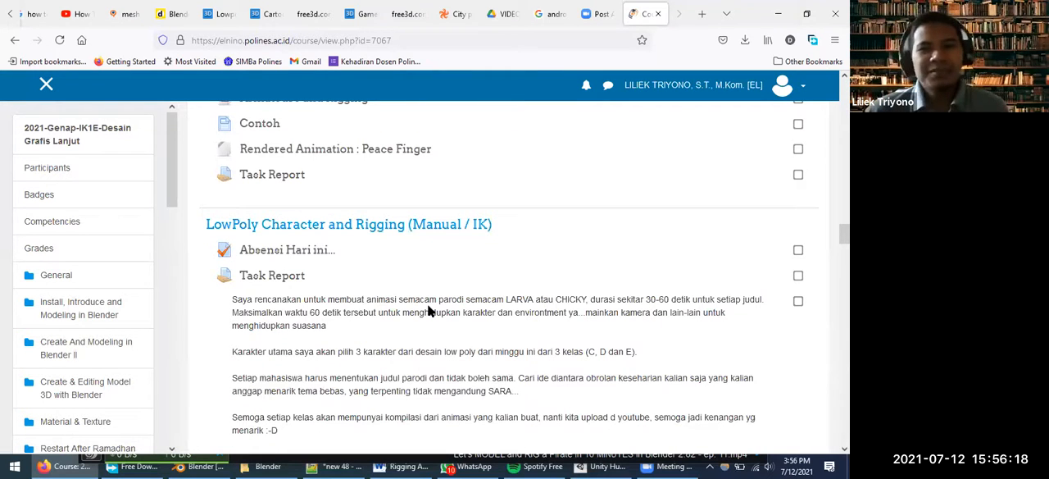
scroll(432, 300, "down", 1)
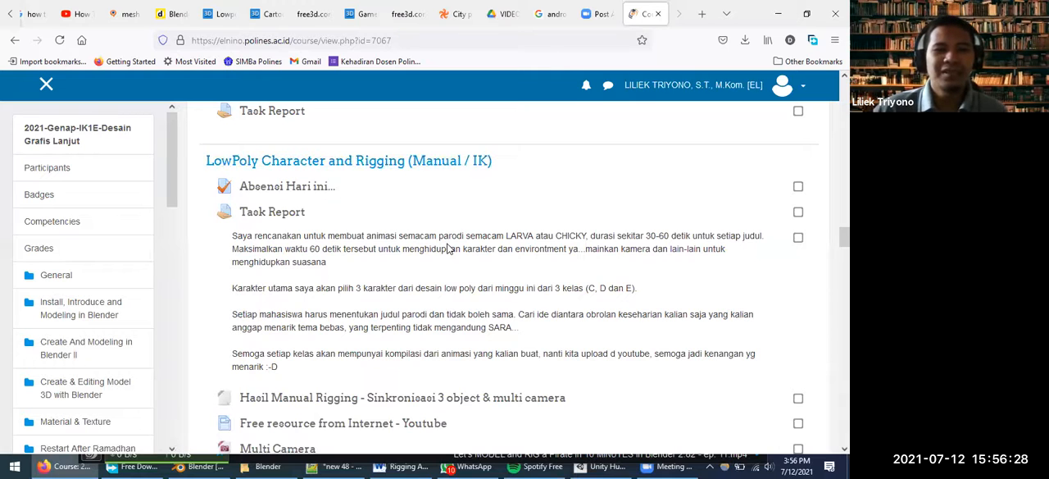
scroll(449, 248, "down", 1)
scroll(449, 249, "up", 1)
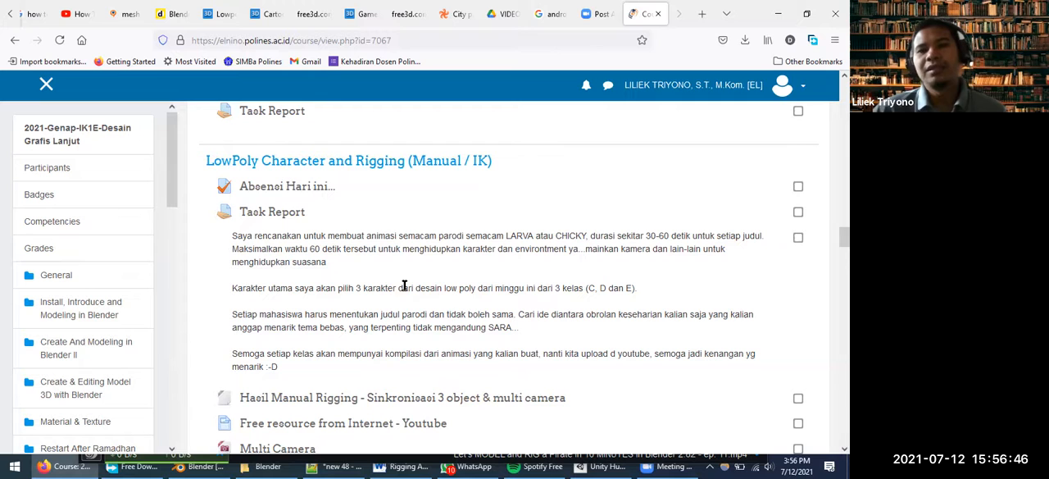
scroll(418, 254, "down", 2)
scroll(420, 251, "up", 4)
left_click_drag(202, 230, 494, 230)
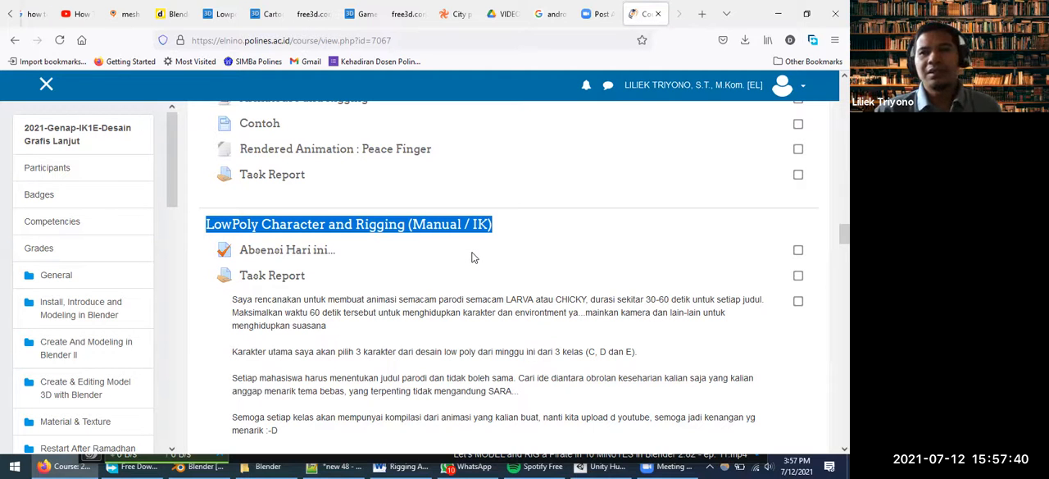
Highlight the full animation task description in the LowPoly Character section, and the words "60 detik" within it
scroll(471, 260, "down", 4)
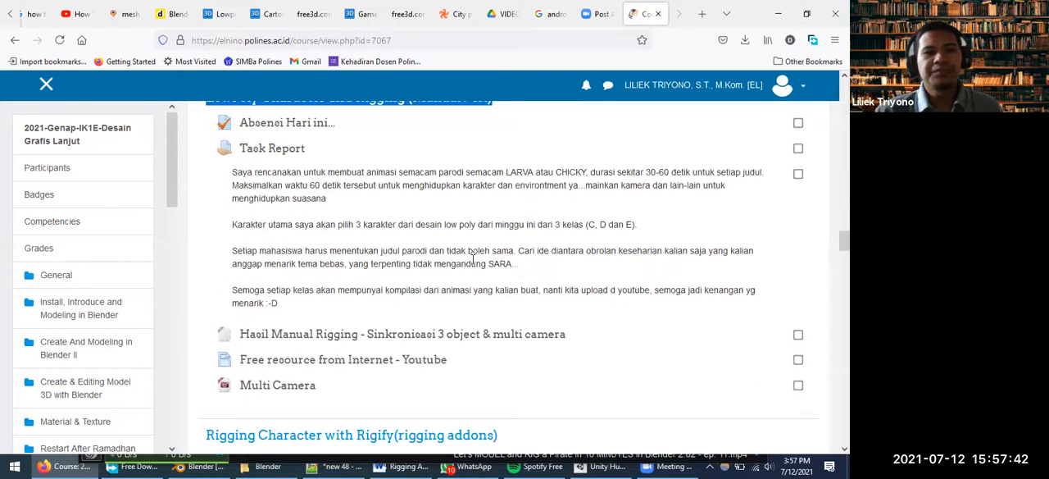
scroll(476, 262, "up", 3)
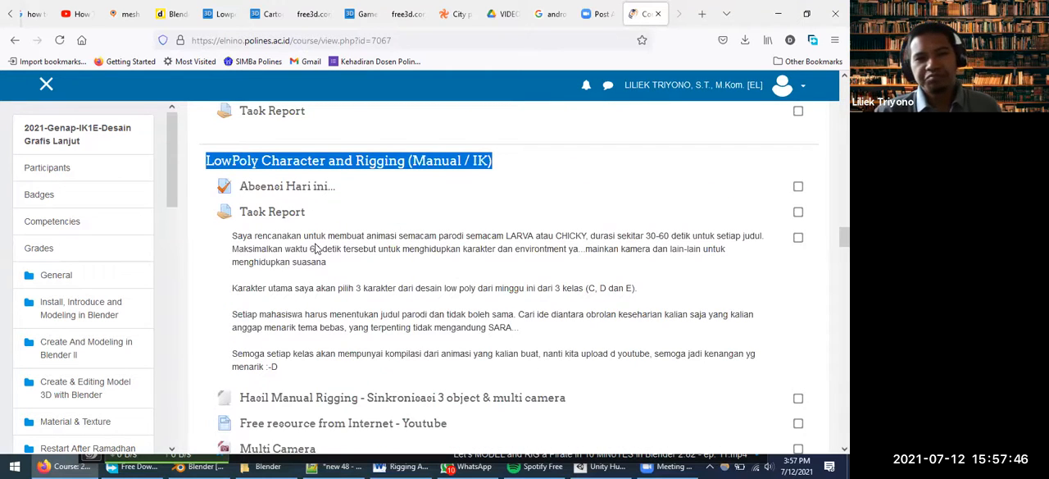
left_click_drag(229, 239, 295, 370)
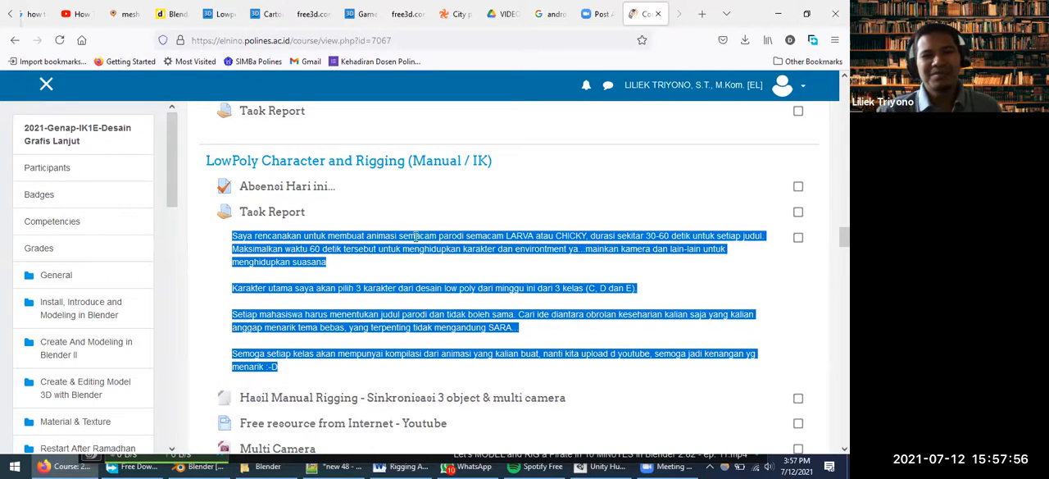
left_click(336, 275)
left_click_drag(232, 236, 342, 254)
left_click(338, 275)
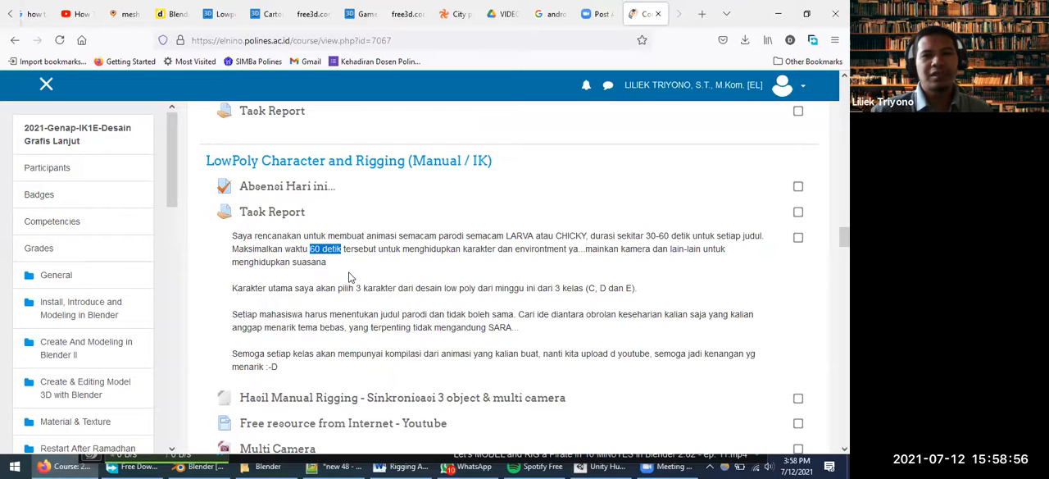
Find the section Rigging Character with Rigify(rigging addons) on the course page and highlight its heading
scroll(349, 277, "down", 2)
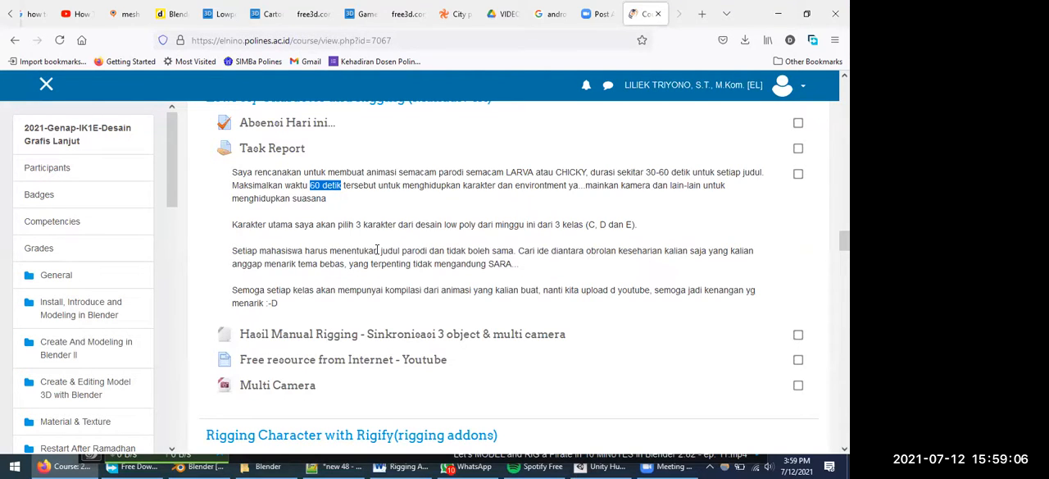
scroll(378, 252, "up", 3)
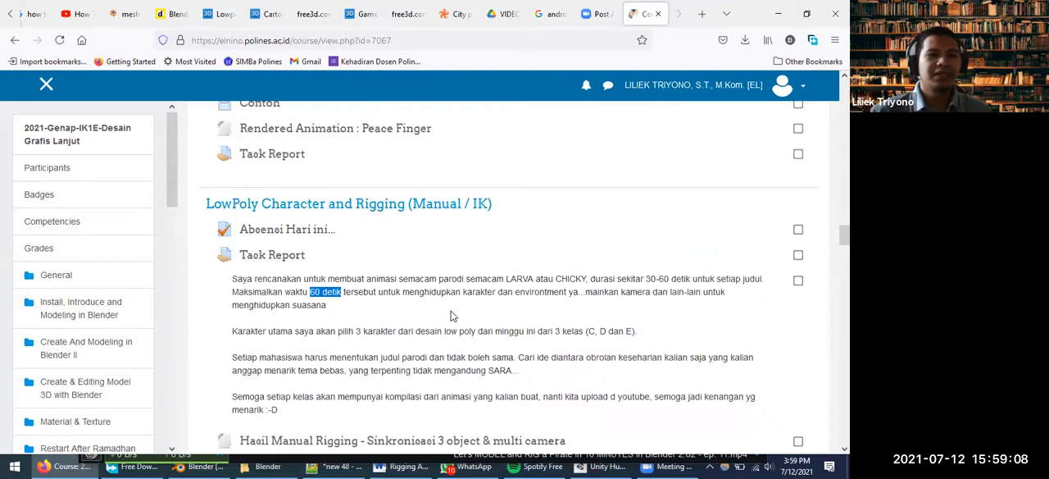
scroll(450, 315, "down", 5)
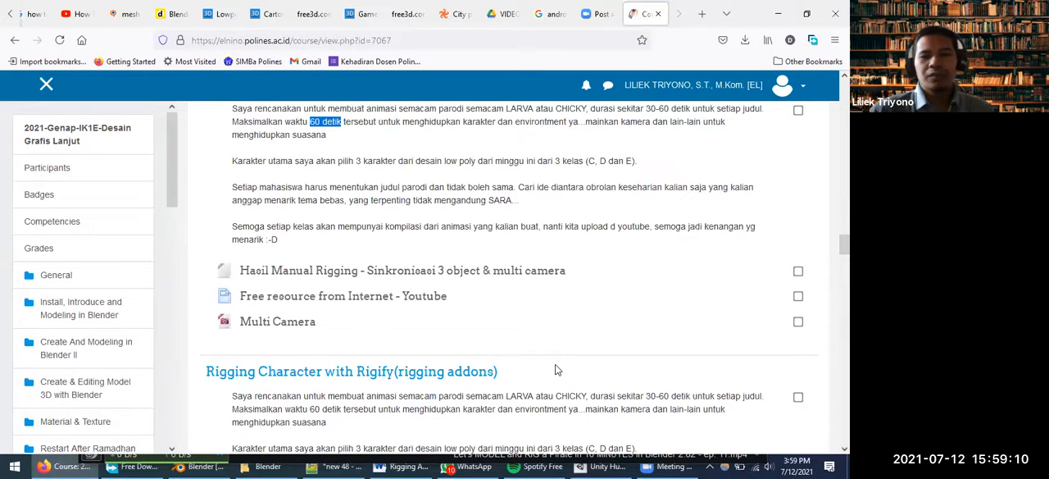
scroll(547, 362, "down", 5)
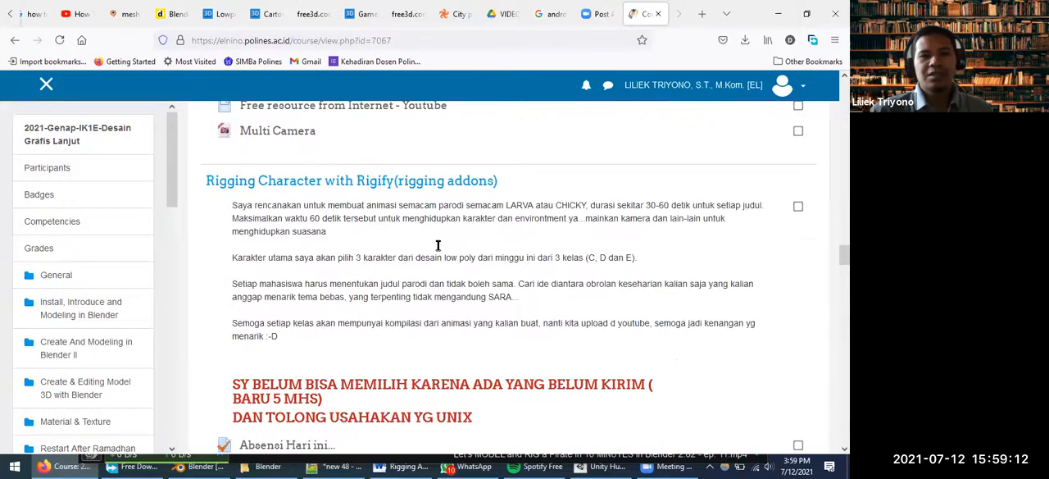
left_click_drag(203, 181, 501, 192)
scroll(543, 277, "up", 2)
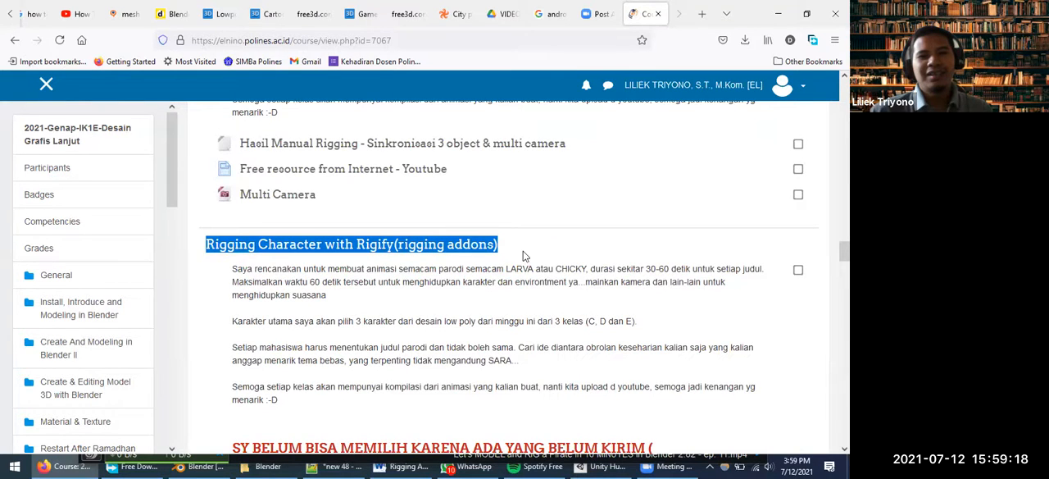
scroll(522, 253, "down", 2)
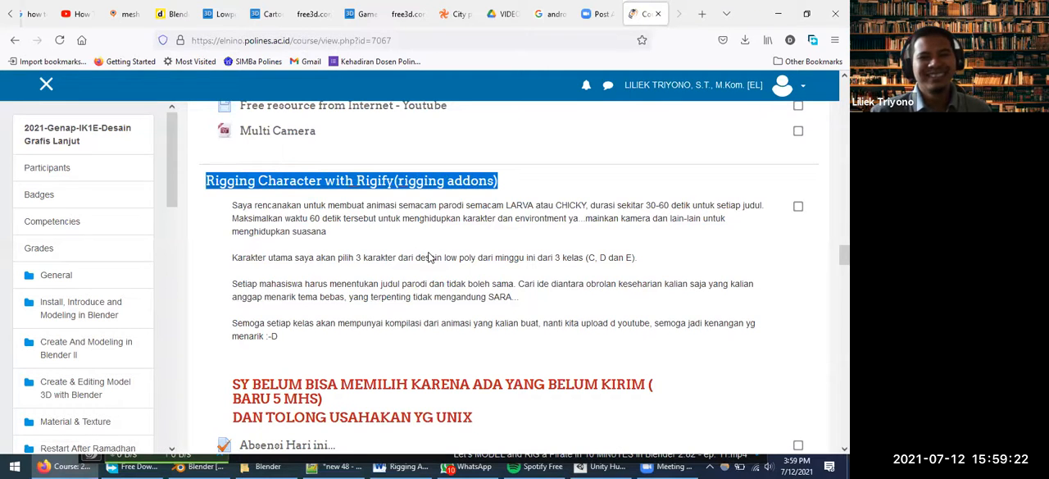
Open the Materi Rigging with Rigify page from the Rigify section in a new browser tab
scroll(430, 263, "down", 2)
scroll(437, 267, "down", 2)
scroll(436, 265, "down", 4)
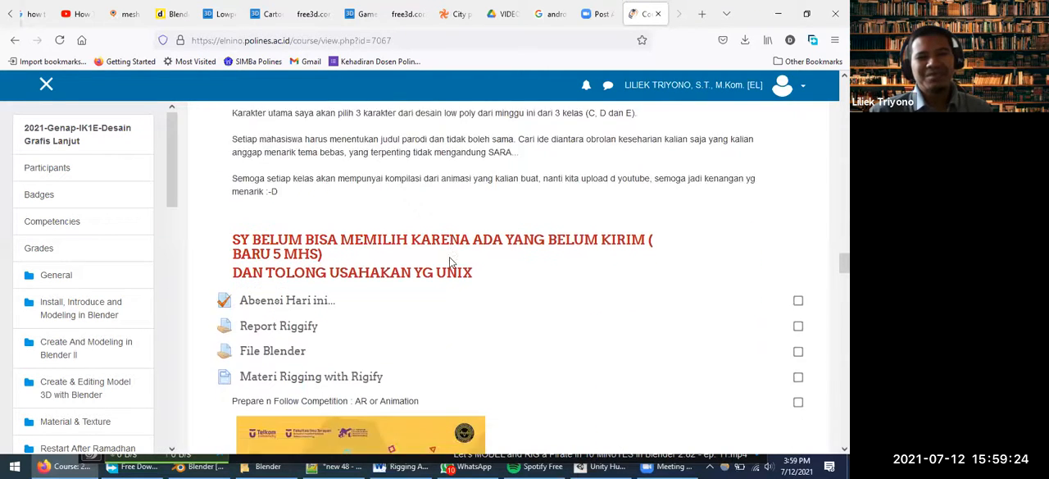
right_click(311, 273)
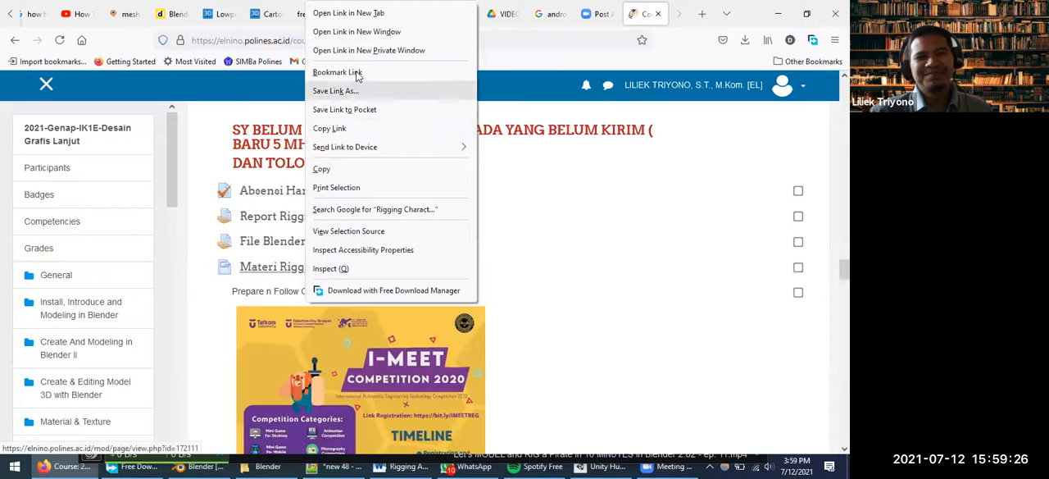
left_click(360, 14)
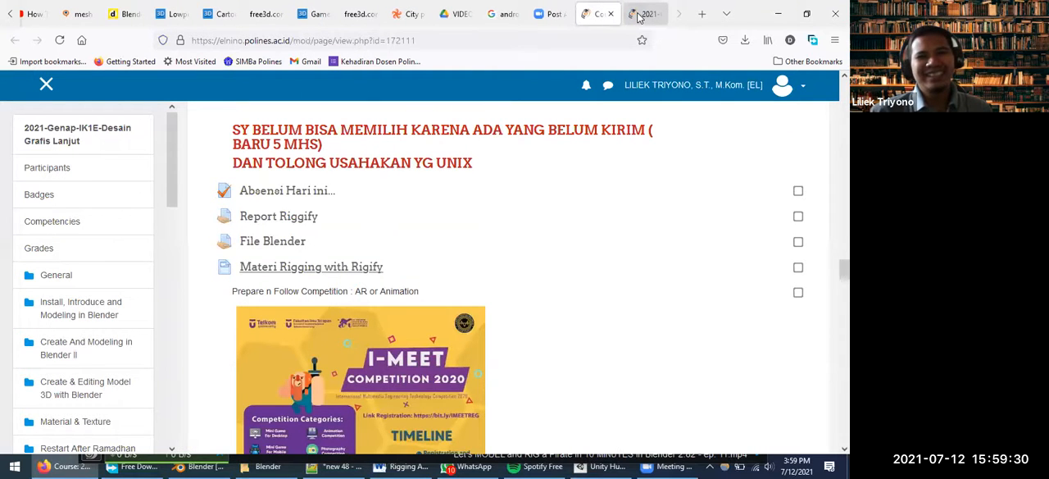
Switch to the Materi Rigging with Rigify page and highlight "10 MINUTES" in the first video's title, plus the ep. 16 title
left_click(641, 14)
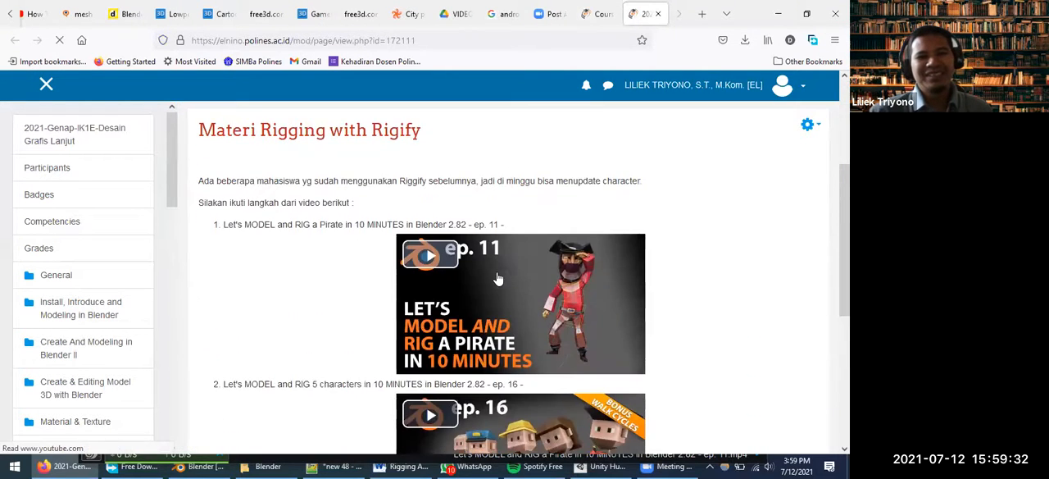
scroll(497, 279, "down", 2)
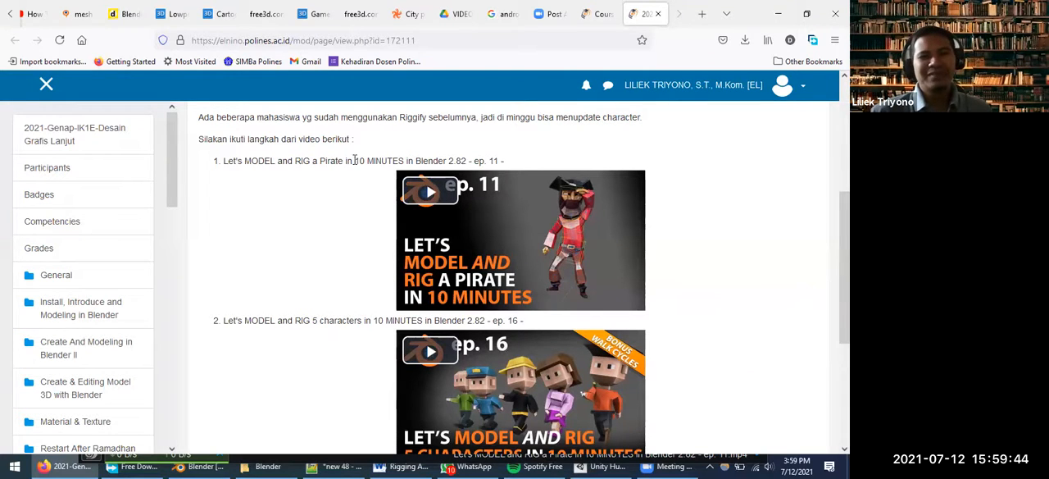
left_click_drag(355, 161, 405, 158)
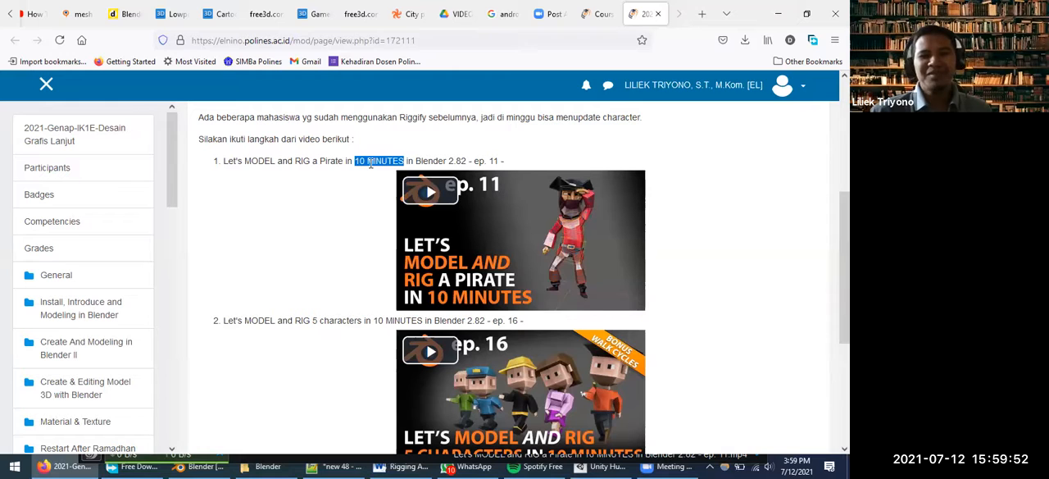
left_click_drag(425, 320, 223, 321)
left_click_drag(514, 320, 225, 320)
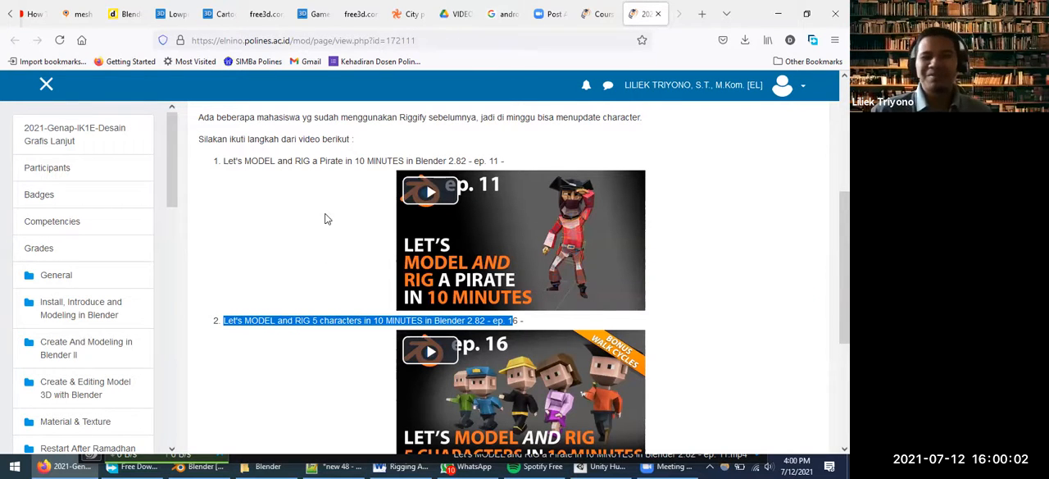
Play the embedded ep. 11 pirate video, pause it partway through, and highlight "10 MINUTES" in its title
scroll(328, 217, "down", 3)
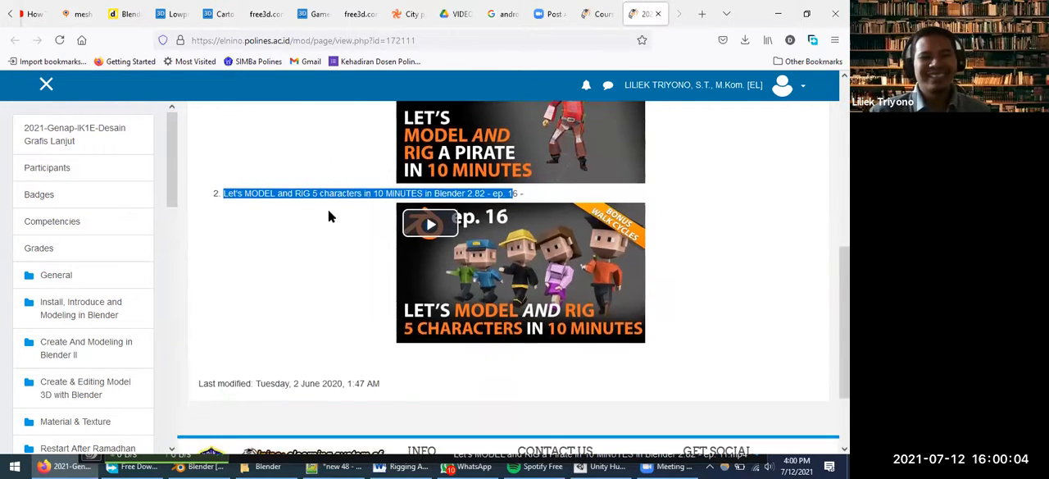
scroll(332, 213, "up", 5)
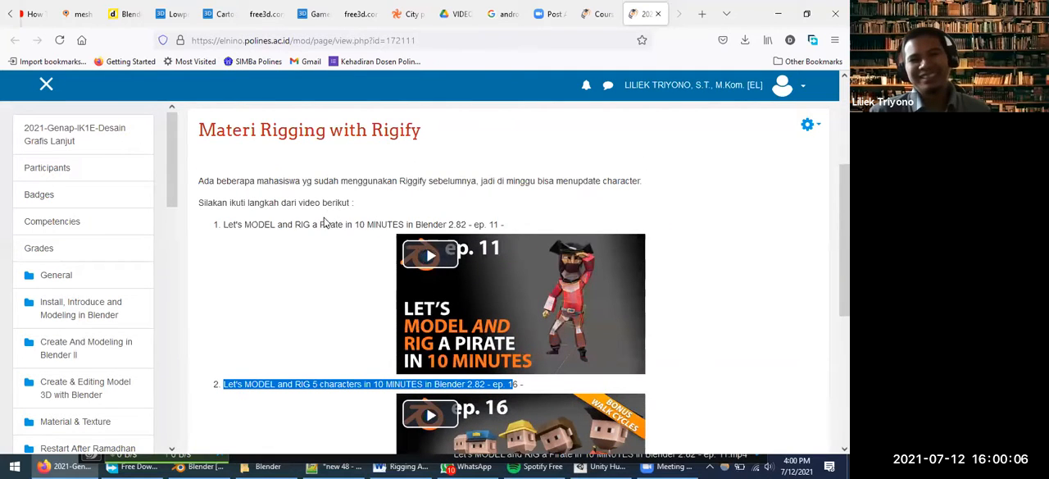
left_click(420, 259)
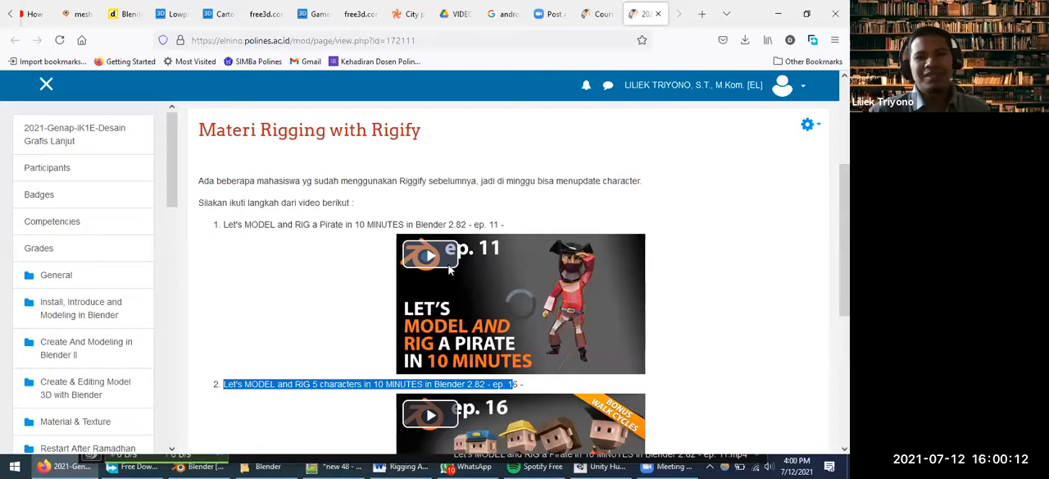
left_click(502, 323)
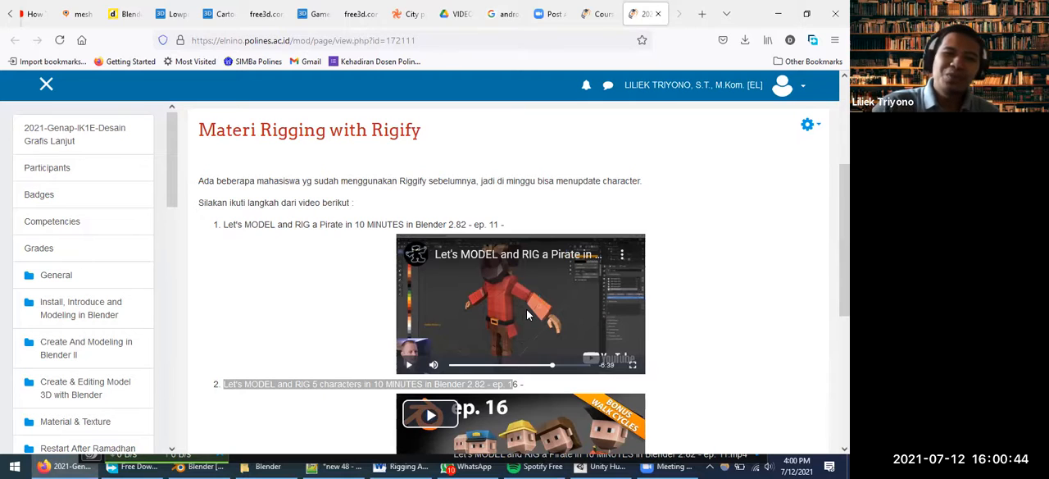
left_click_drag(354, 225, 402, 220)
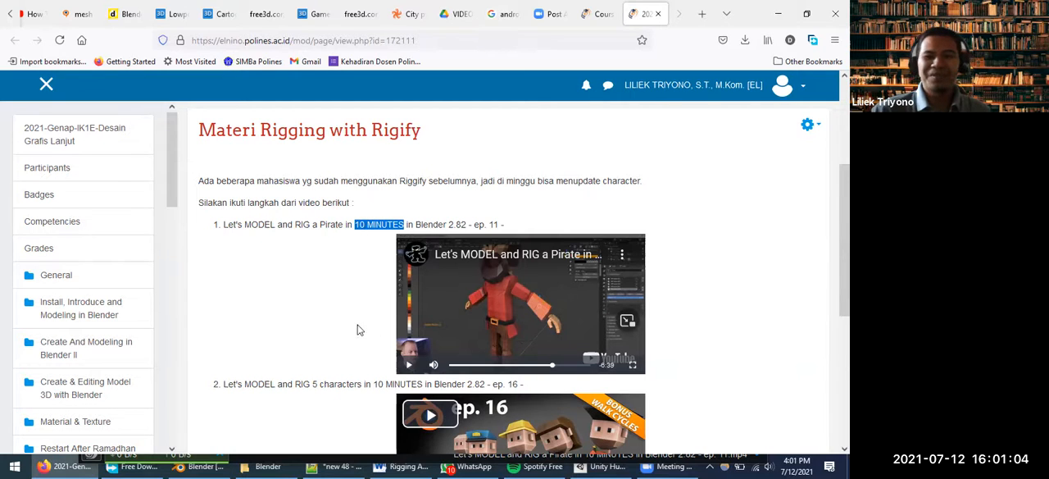
Show the paused ep. 11 pirate video in full screen and return to the course page
scroll(362, 308, "down", 2)
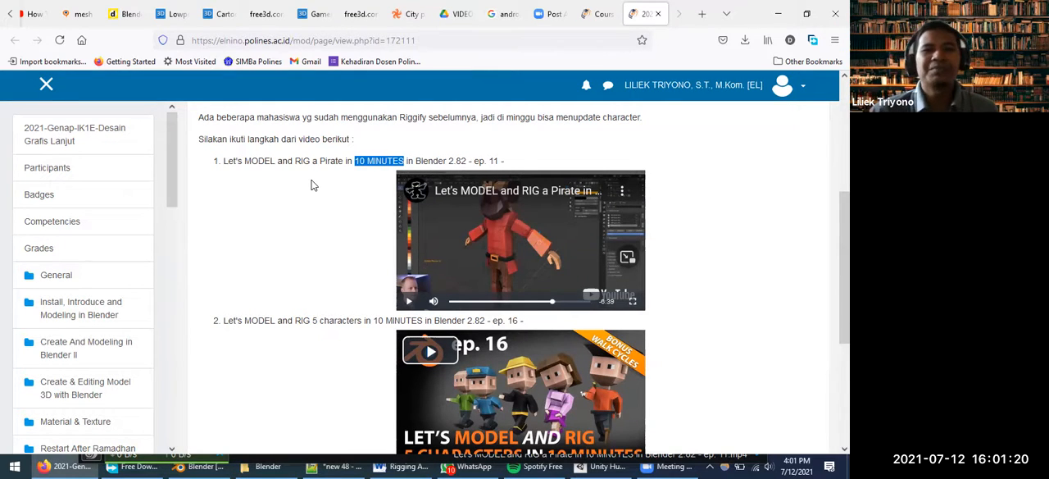
scroll(295, 213, "up", 2)
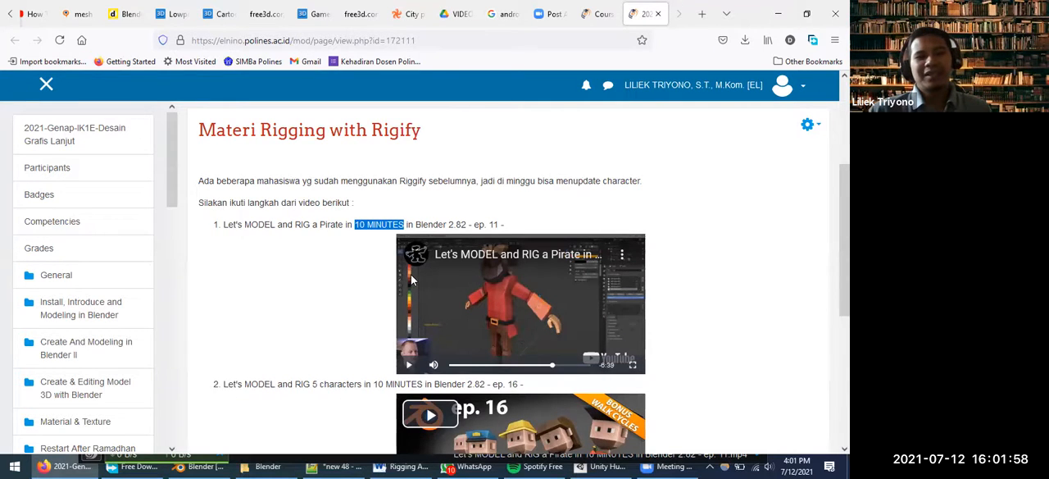
scroll(412, 281, "down", 1)
scroll(413, 281, "down", 1)
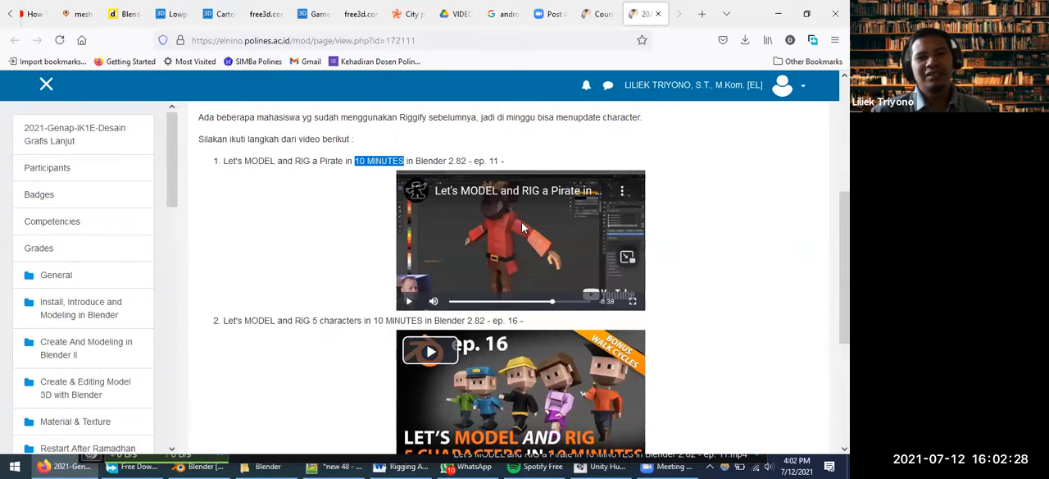
left_click(632, 301)
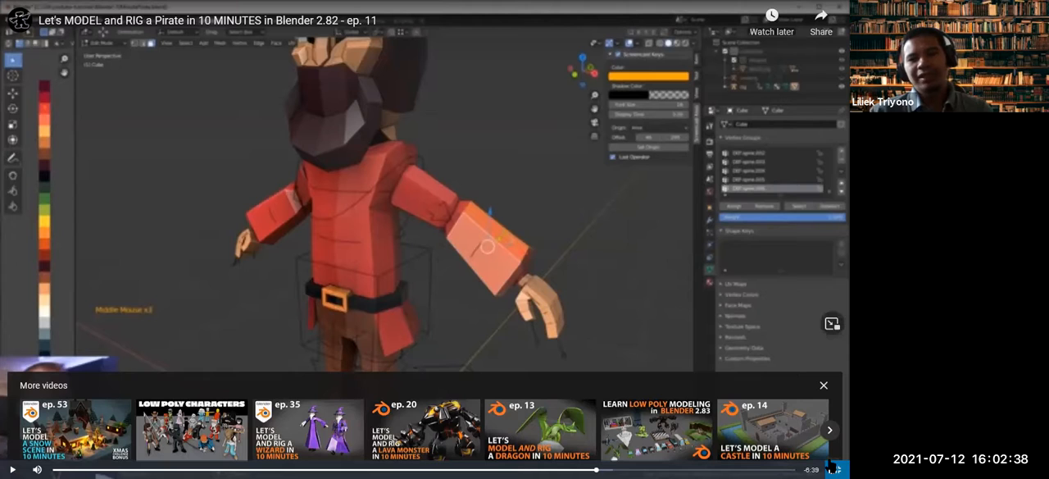
key("Escape")
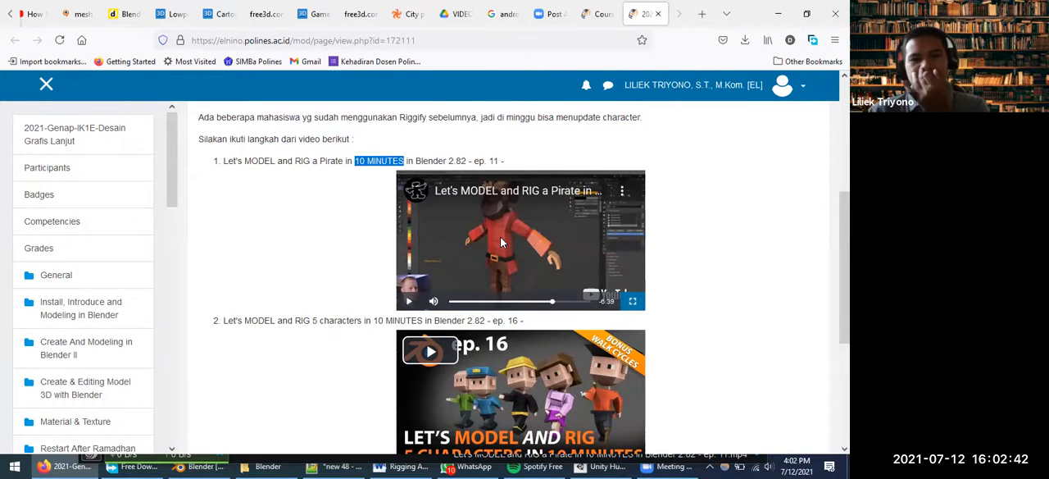
Highlight the words "Let's MODEL and RIG 5 characters in" in the ep. 16 title and look over its video preview
scroll(360, 314, "down", 1)
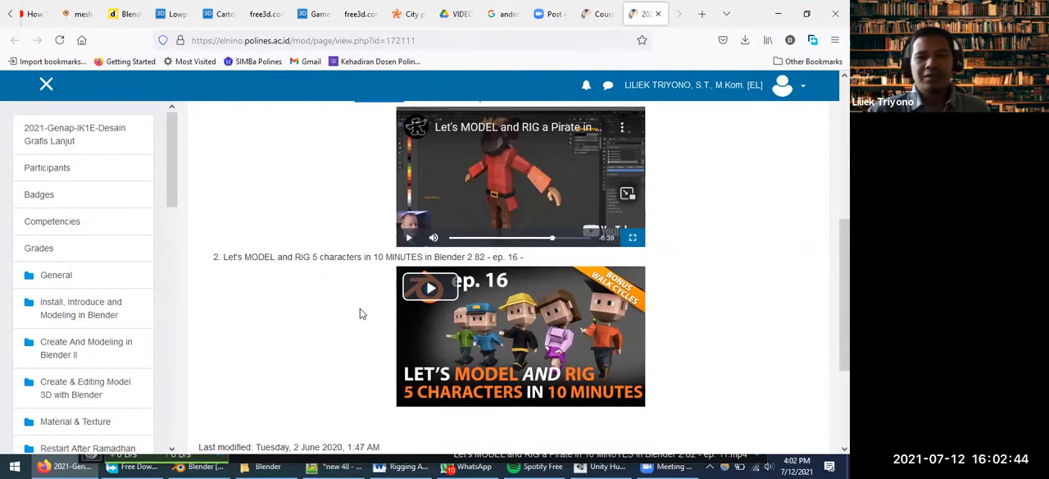
left_click_drag(224, 256, 377, 257)
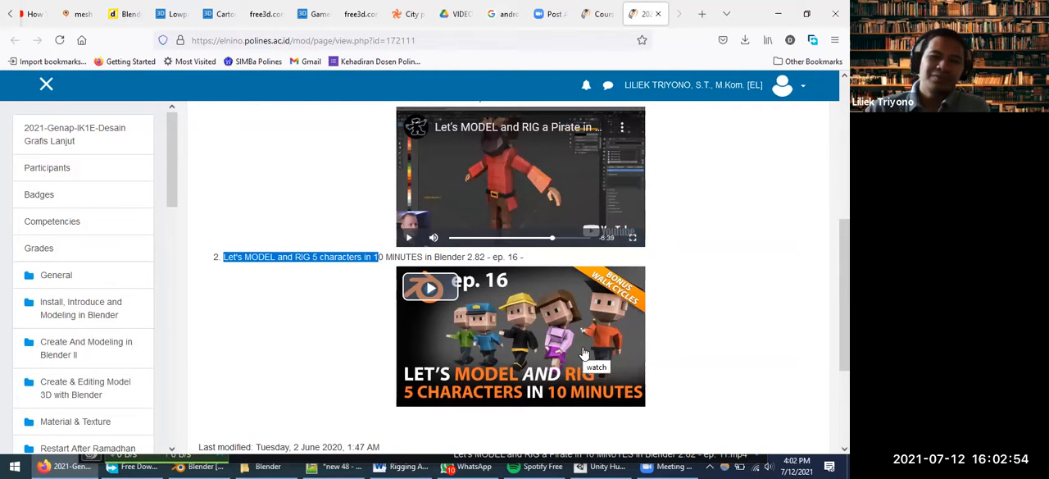
scroll(494, 311, "down", 2)
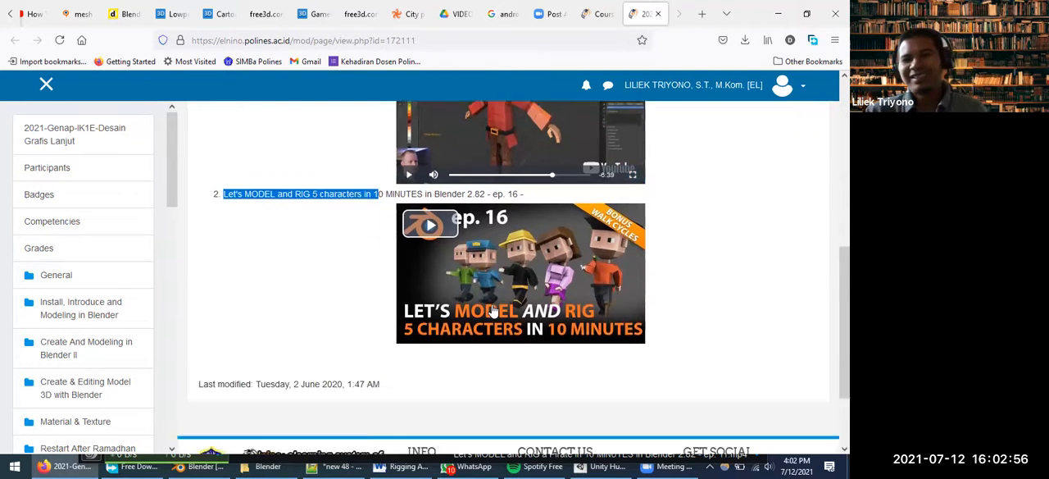
scroll(492, 310, "down", 1)
scroll(487, 307, "up", 1)
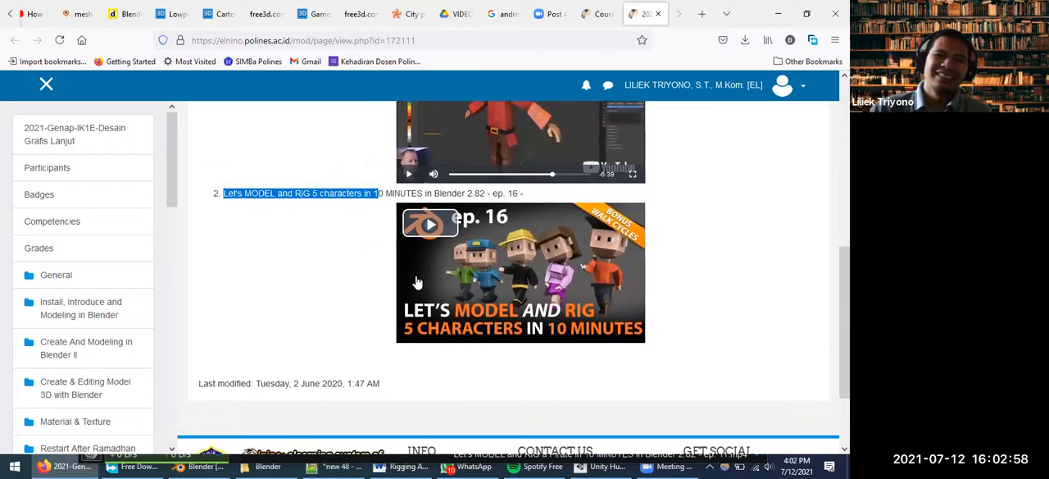
scroll(466, 276, "up", 2)
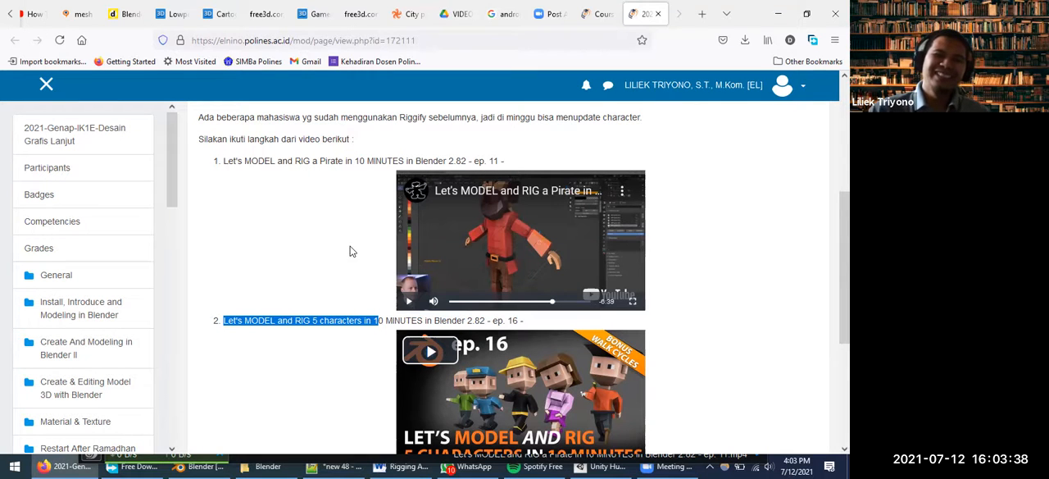
Highlight the beginning of the ep. 11 pirate video's title and clear the highlight
scroll(336, 236, "down", 2)
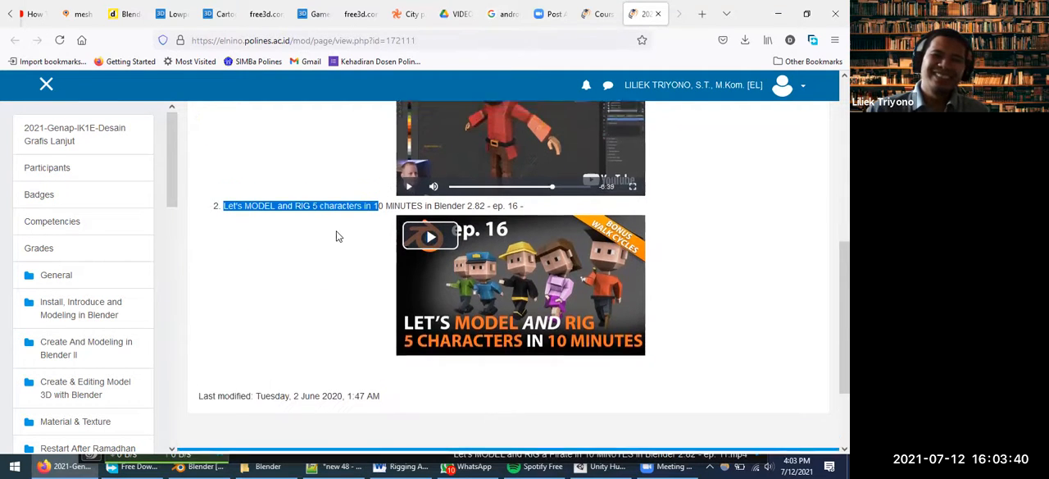
scroll(336, 236, "up", 1)
scroll(337, 236, "up", 2)
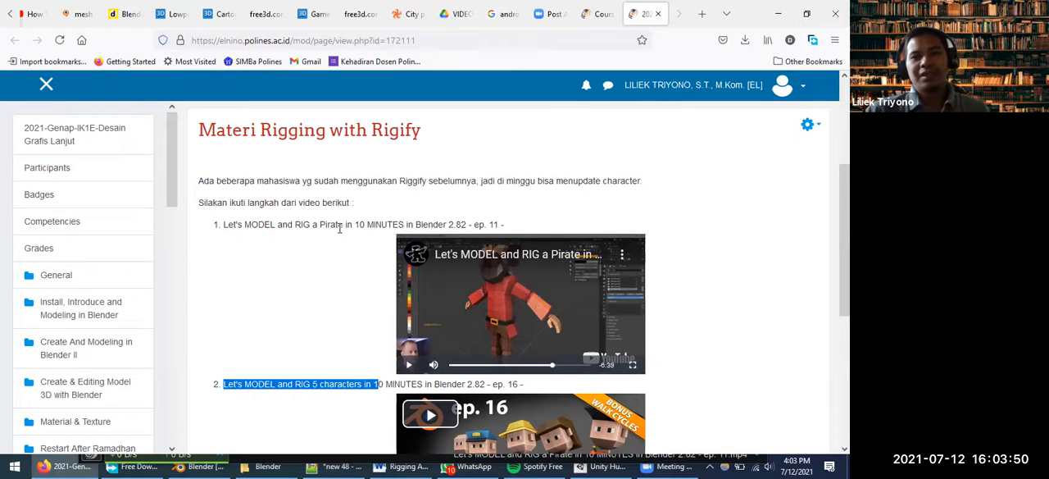
left_click_drag(223, 227, 361, 228)
left_click(296, 276)
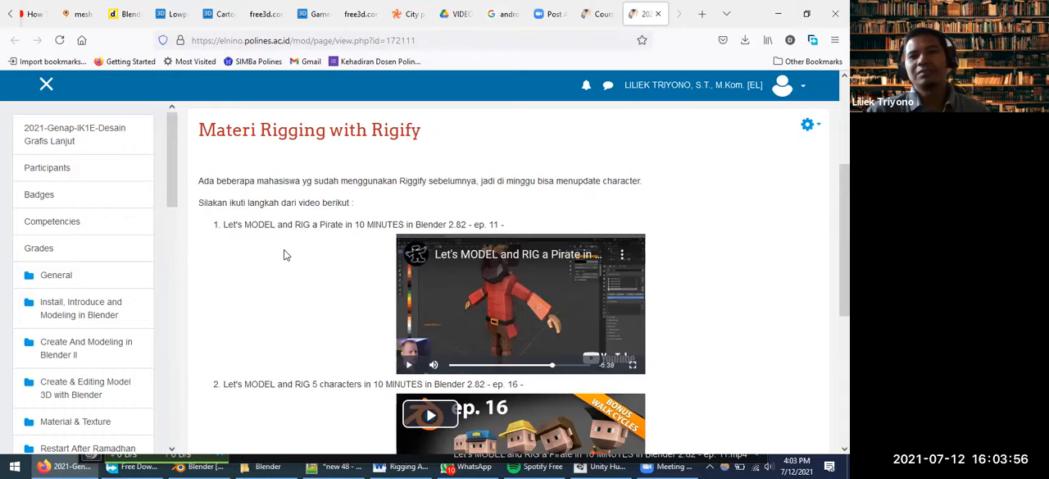
Look over both video entries once more and switch to the Rigging Addon - Rigify.docx document in Word
scroll(273, 281, "up", 2)
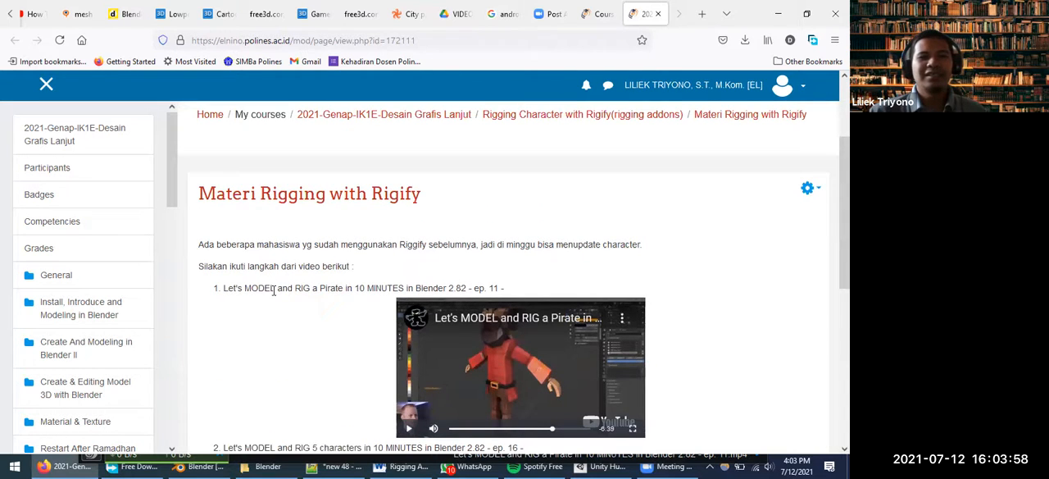
scroll(277, 282, "down", 3)
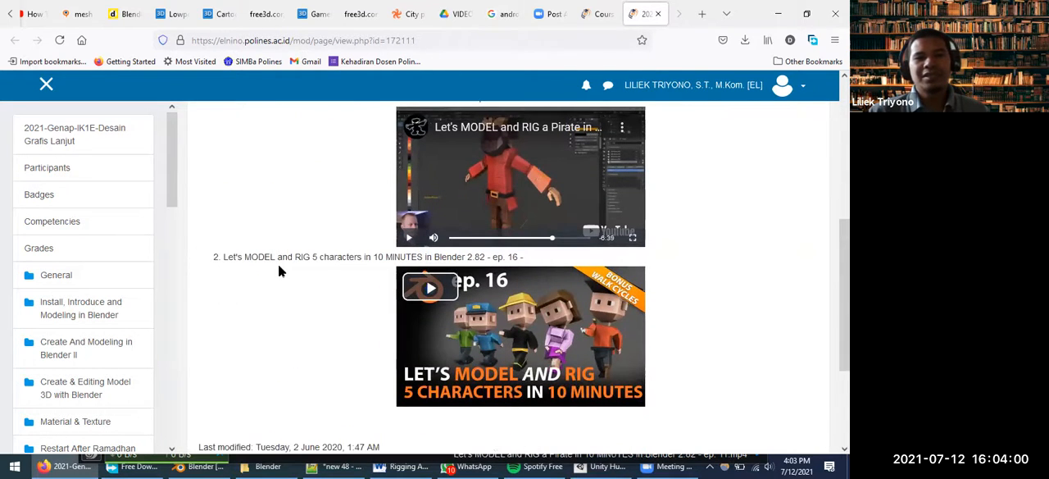
scroll(300, 280, "up", 1)
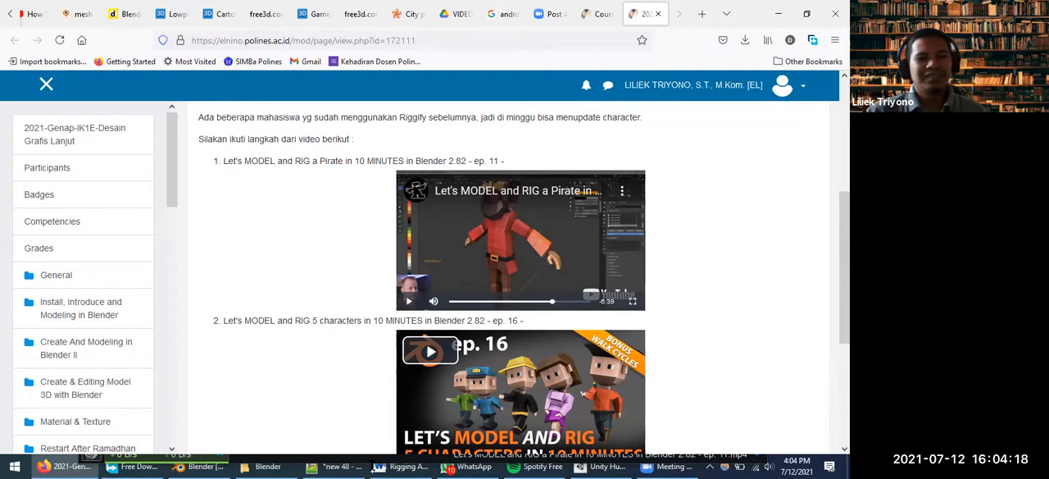
mouse_move(385, 466)
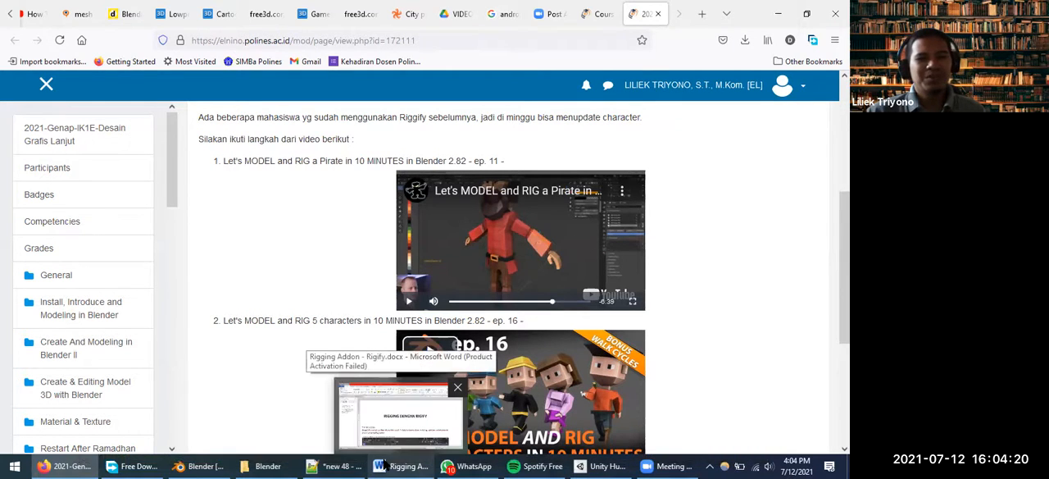
left_click(384, 467)
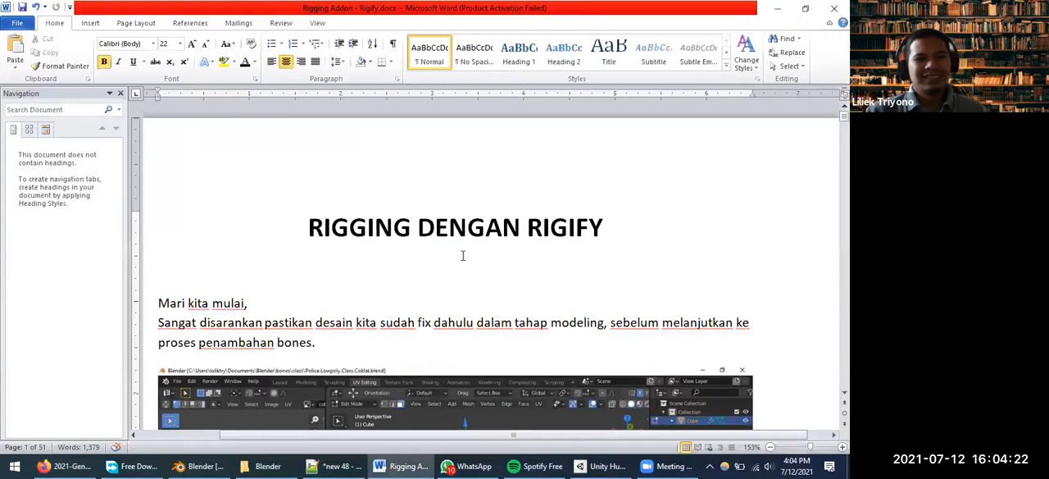
Close the Navigation pane and zoom the Rigify document out to 83% at its first page
scroll(486, 254, "down", 6)
scroll(486, 252, "down", 1)
scroll(490, 244, "down", 5, "ctrl")
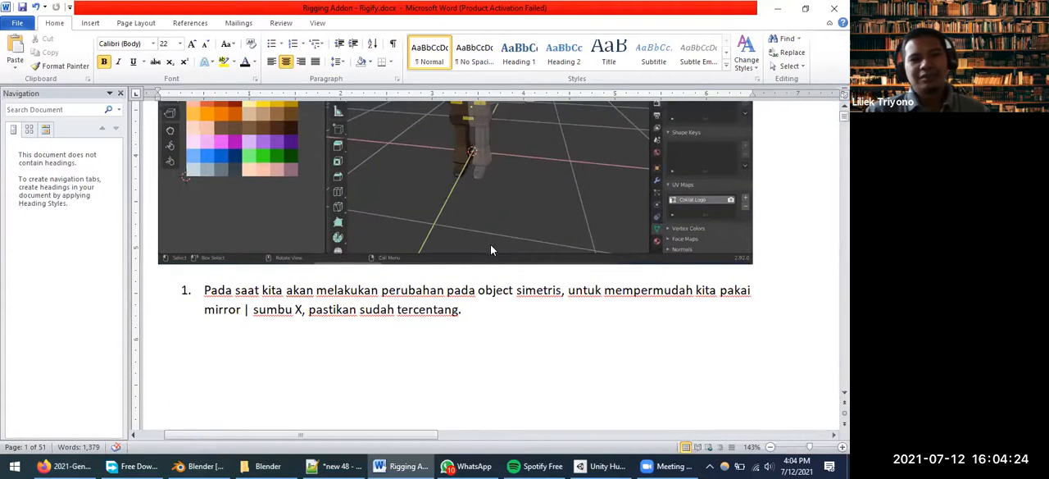
scroll(492, 246, "up", 2, "ctrl")
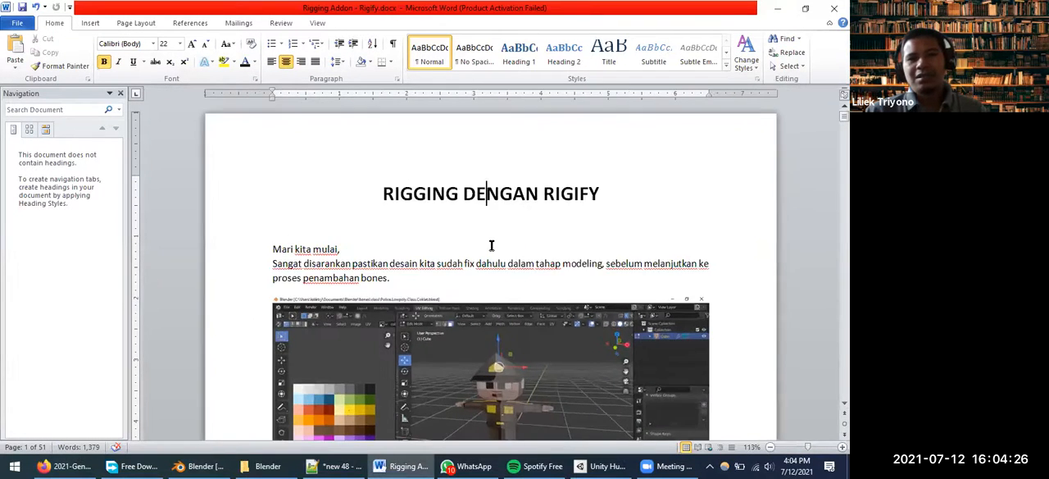
left_click(122, 94)
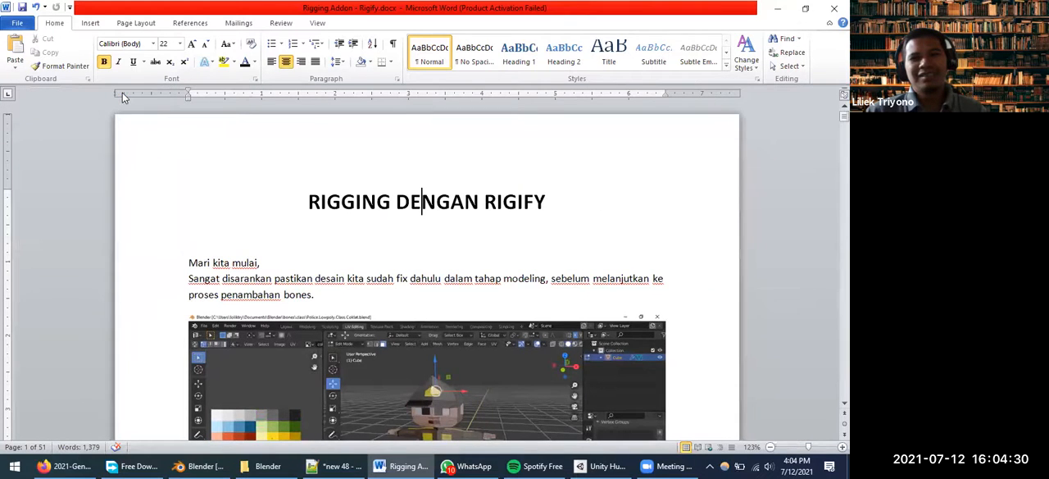
scroll(432, 267, "down", 5, "ctrl")
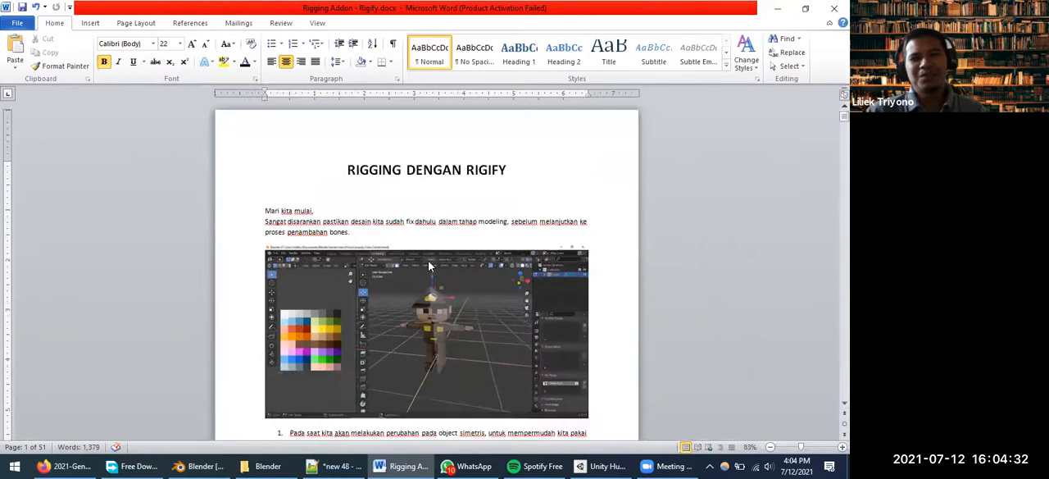
scroll(362, 292, "up", 3, "ctrl")
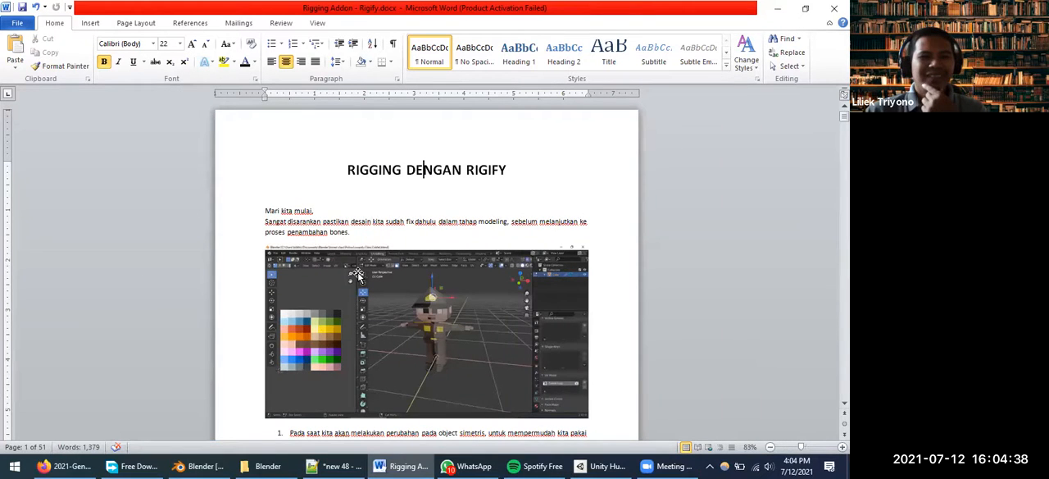
Highlight the introductory text above the first screenshot and go on to the cleanup instructions on page 2
left_click(345, 222)
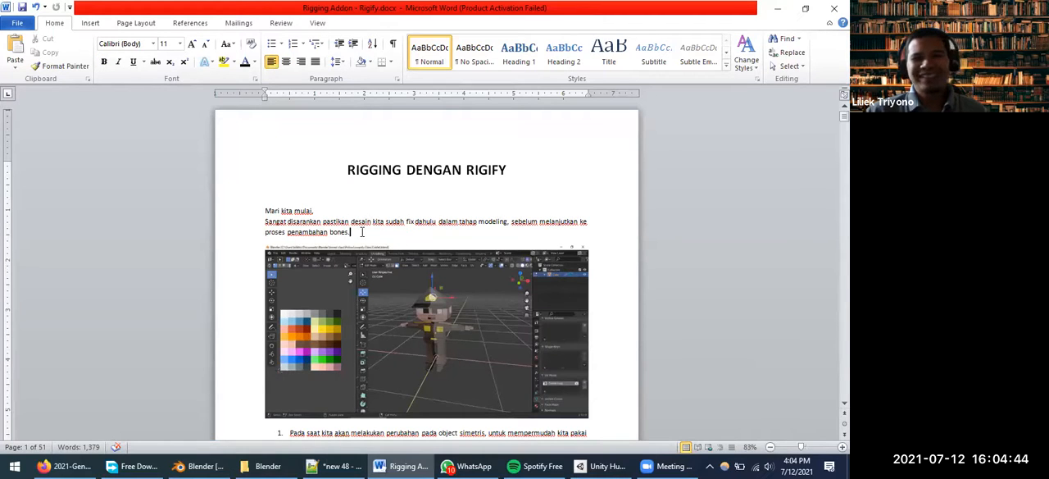
left_click_drag(365, 232, 243, 203)
scroll(441, 270, "down", 6)
scroll(441, 271, "down", 6)
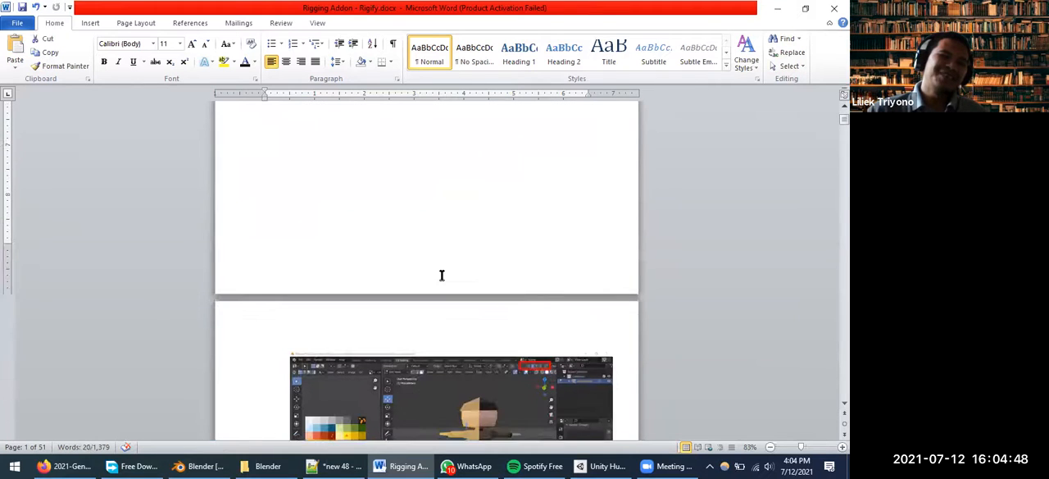
scroll(444, 272, "down", 7)
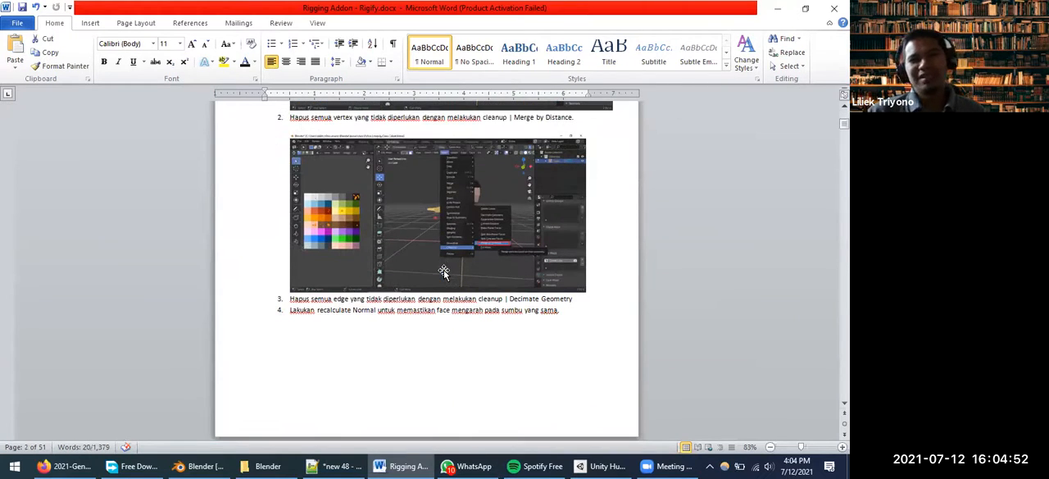
Read through the mirror, Merge by Distance, Decimate Geometry and recalculate Normal instructions on the first pages of the Rigify document
scroll(453, 319, "up", 6)
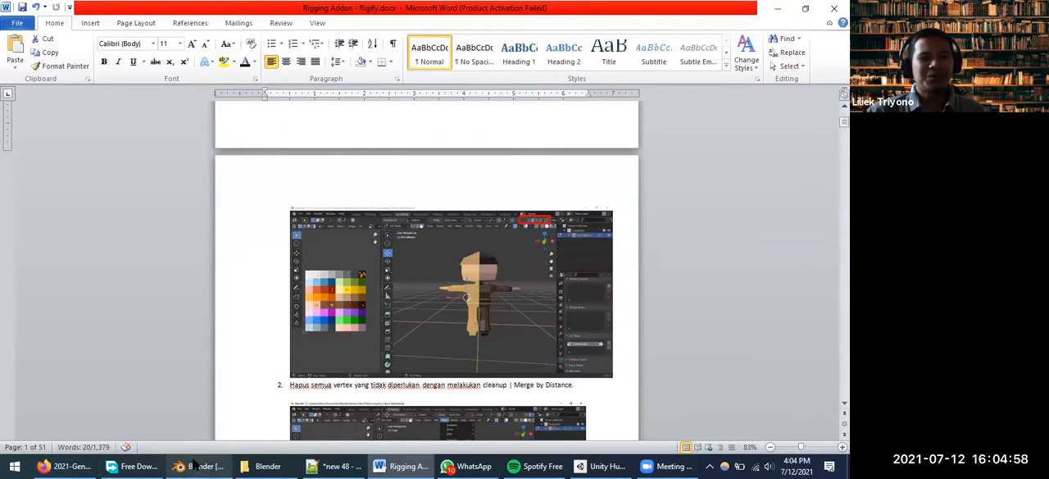
mouse_move(196, 465)
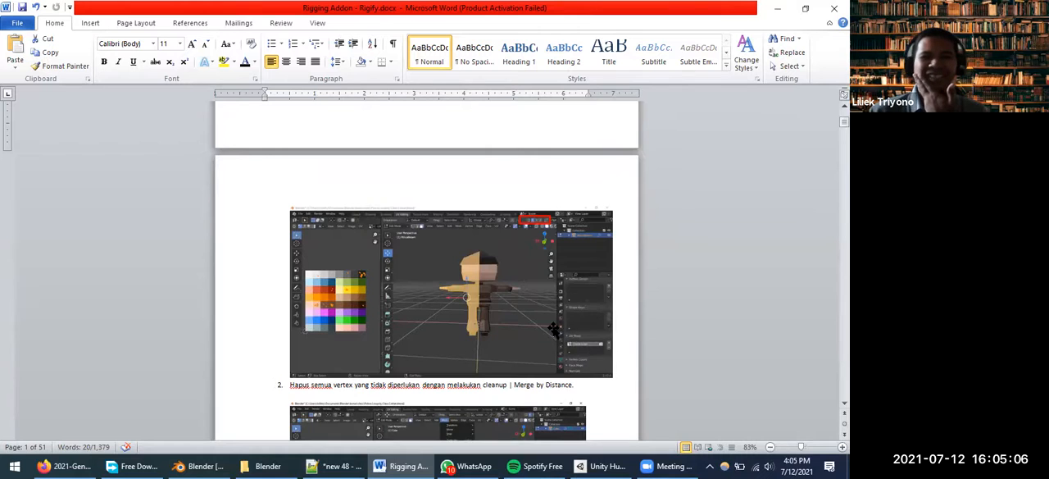
scroll(553, 329, "up", 1)
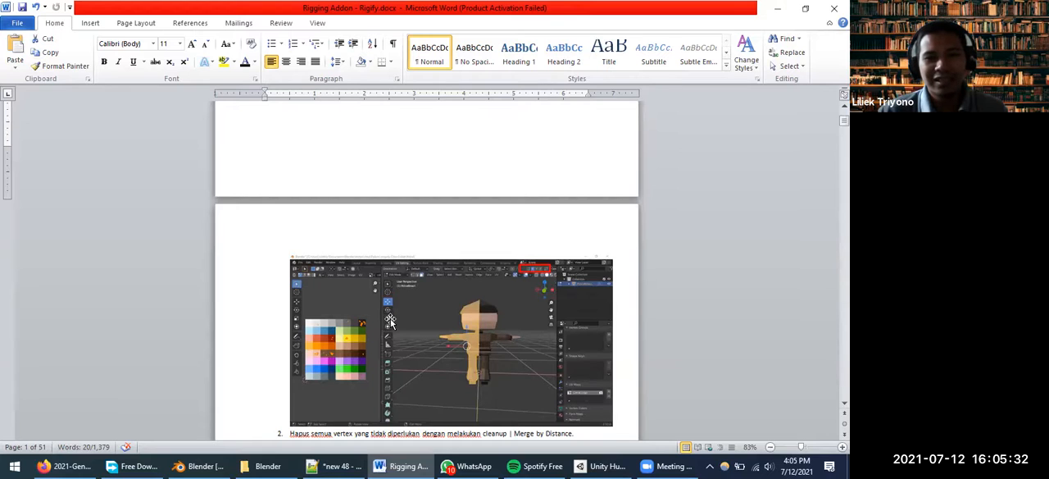
scroll(525, 330, "down", 1)
left_click(576, 386)
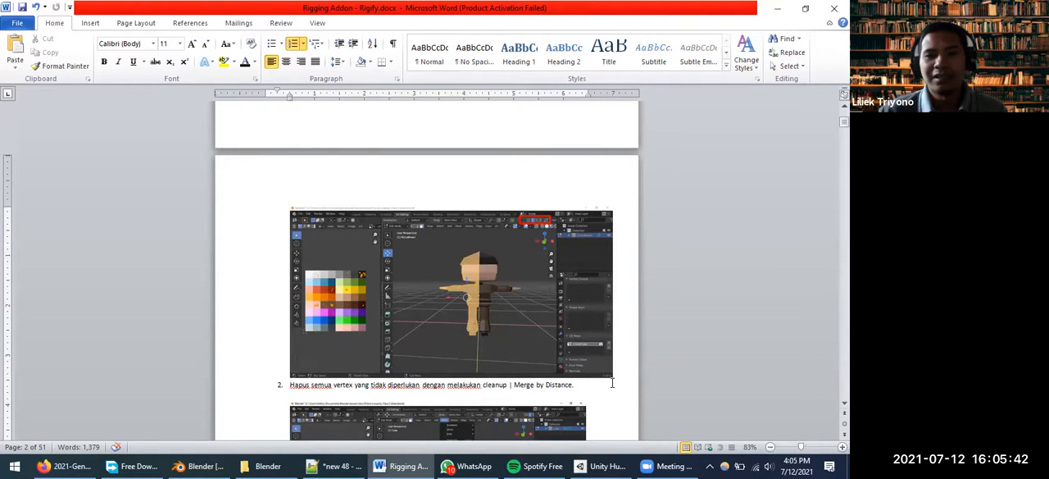
scroll(504, 352, "up", 1)
scroll(503, 349, "down", 3)
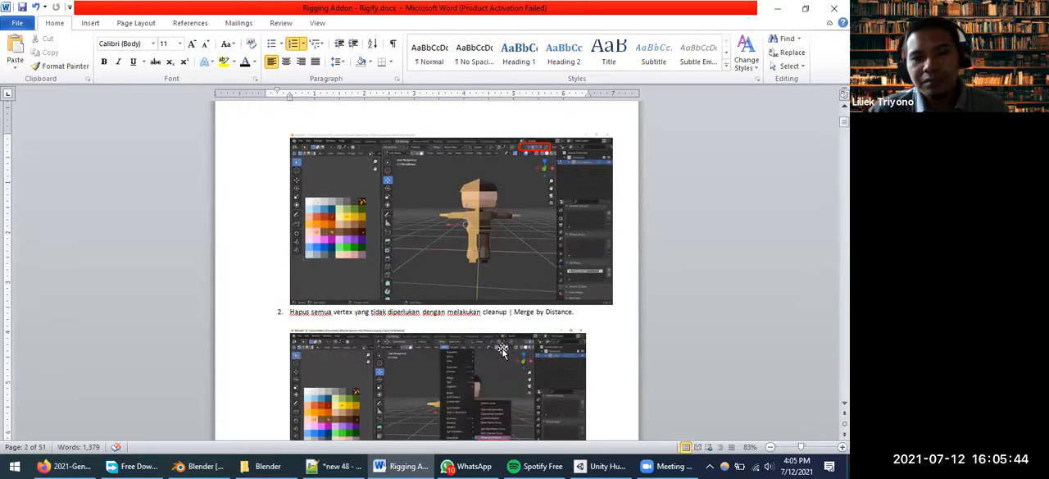
scroll(541, 336, "down", 5)
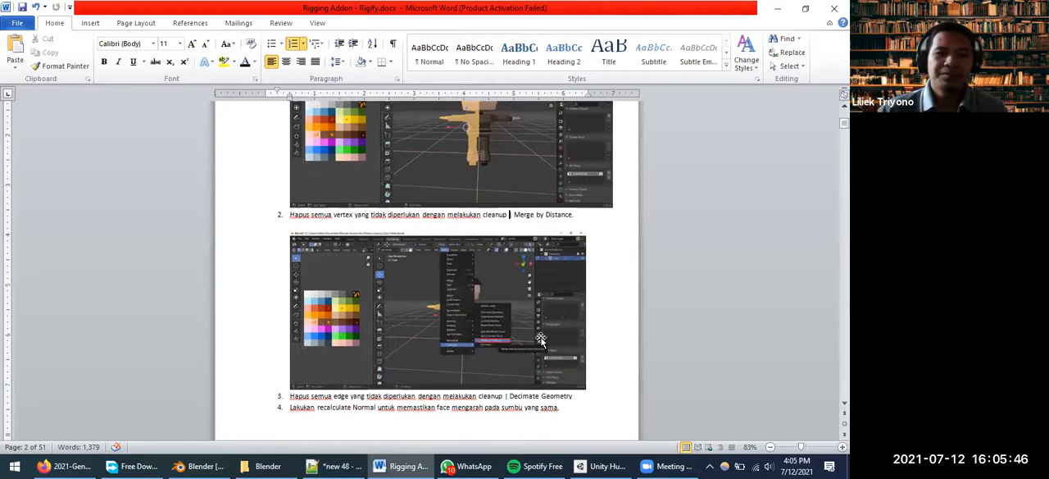
scroll(543, 328, "down", 3)
scroll(543, 328, "down", 2)
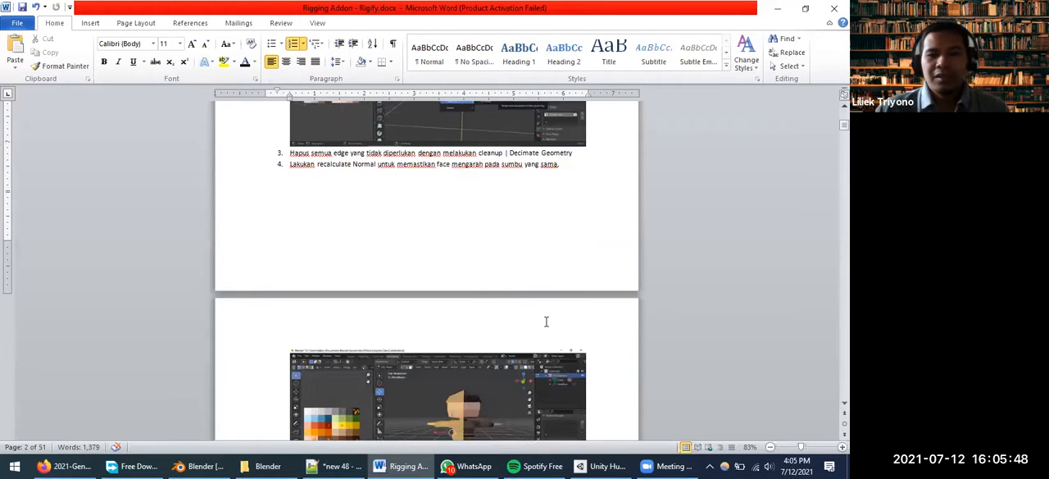
scroll(545, 323, "up", 3)
scroll(545, 323, "up", 18)
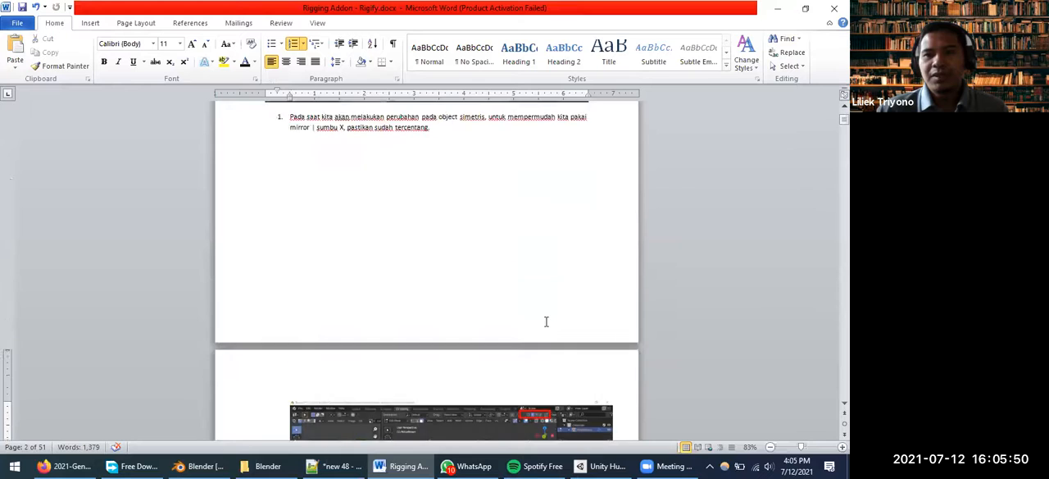
Switch to Blender, open the Preferences window and move it toward the middle of the screen
left_click(209, 465)
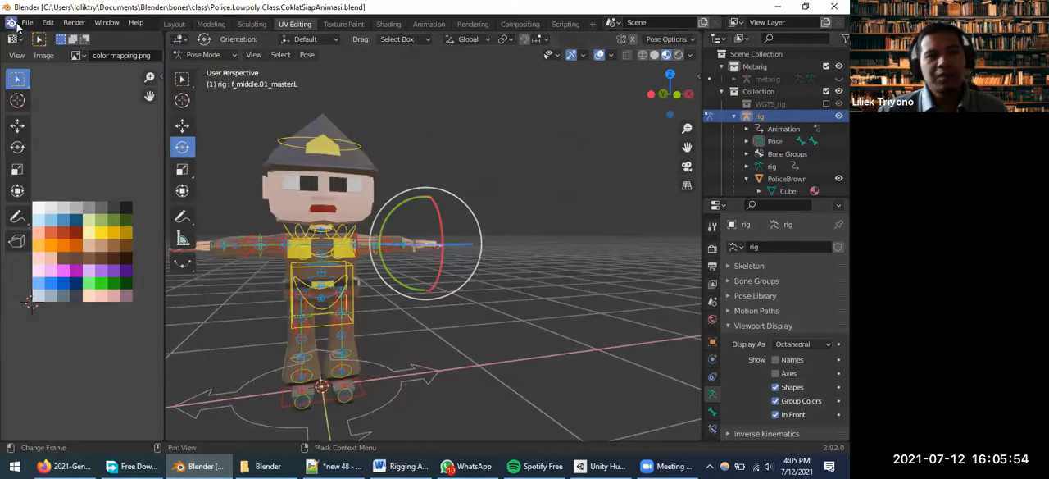
left_click(27, 22)
mouse_move(49, 22)
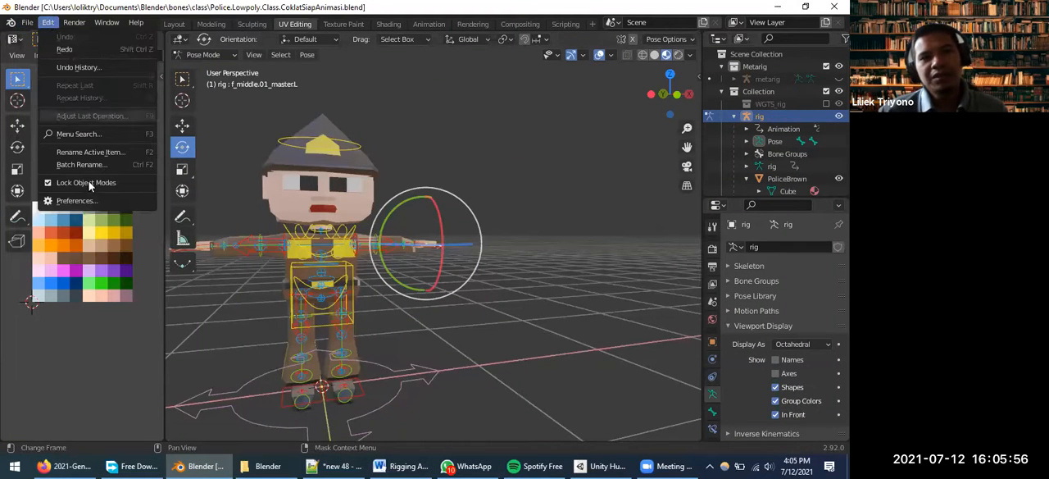
left_click(88, 205)
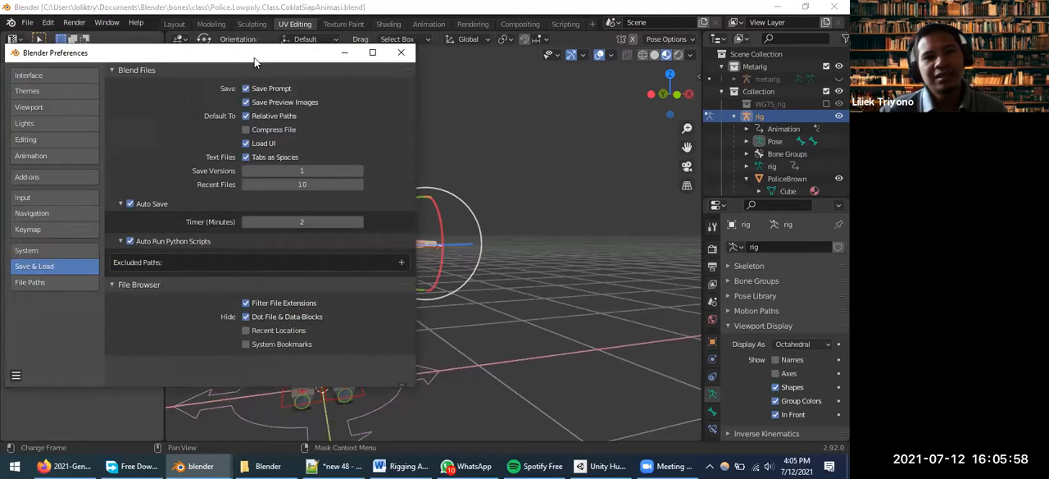
left_click_drag(257, 58, 408, 50)
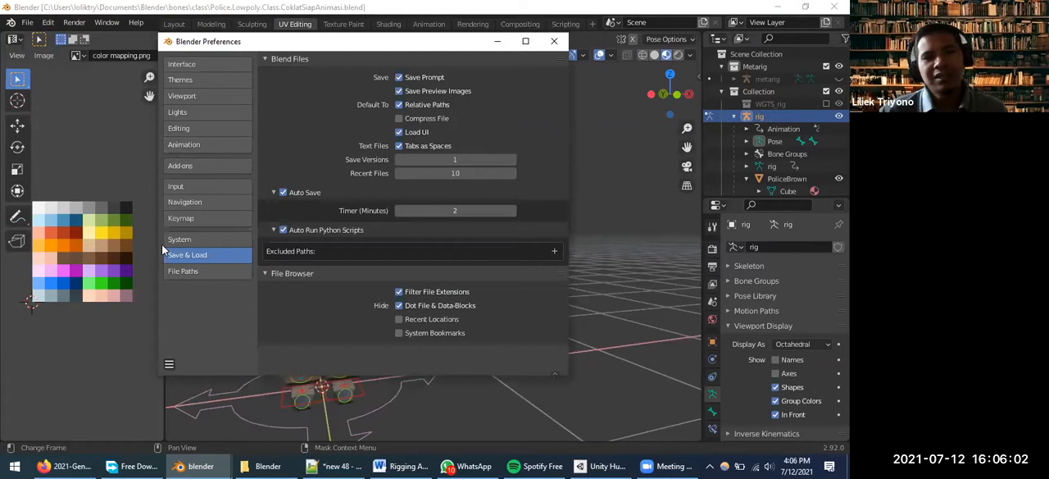
Show the add-on preferences and search the add-ons for "Rigi"
left_click(206, 170)
left_click(506, 78)
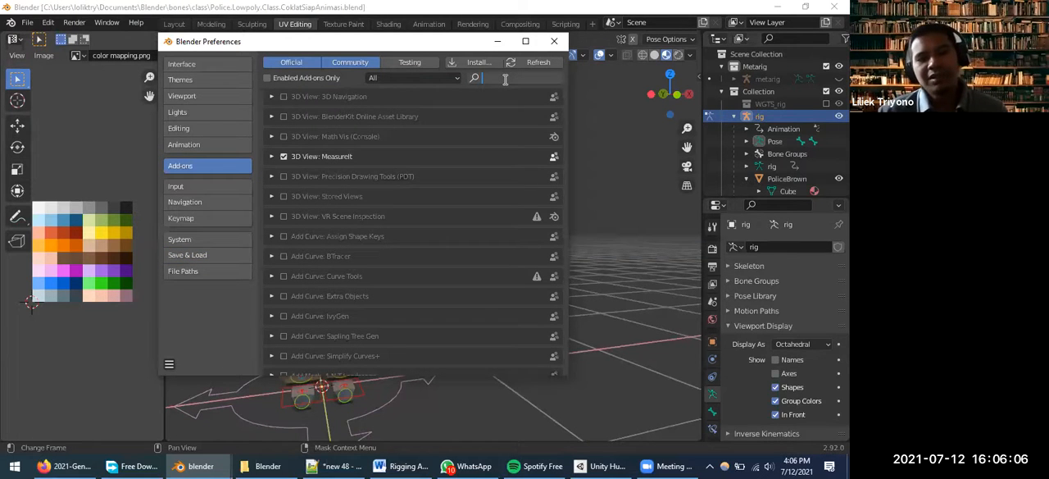
type("Rigi")
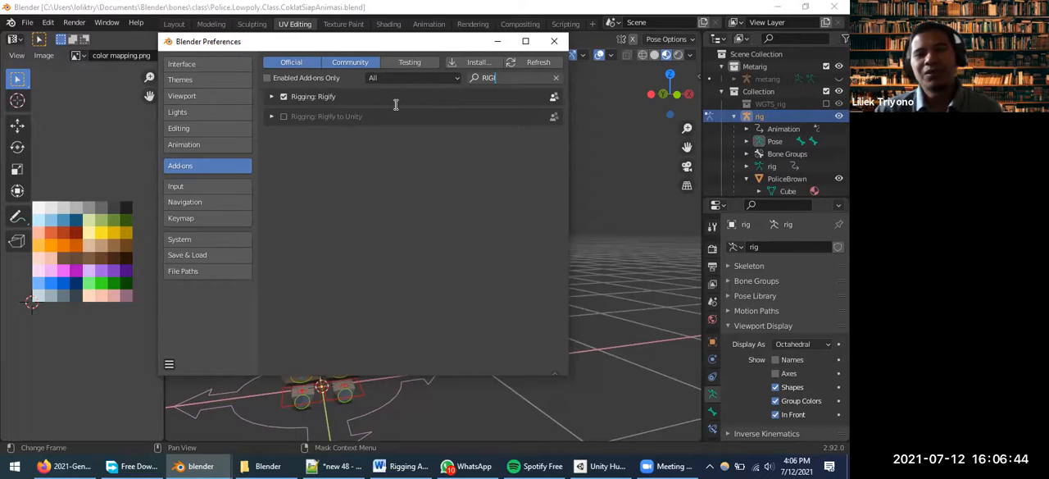
View the file browser for installing an add-on, close it, and look at the Rigging: Rigify add-on's details
left_click(465, 63)
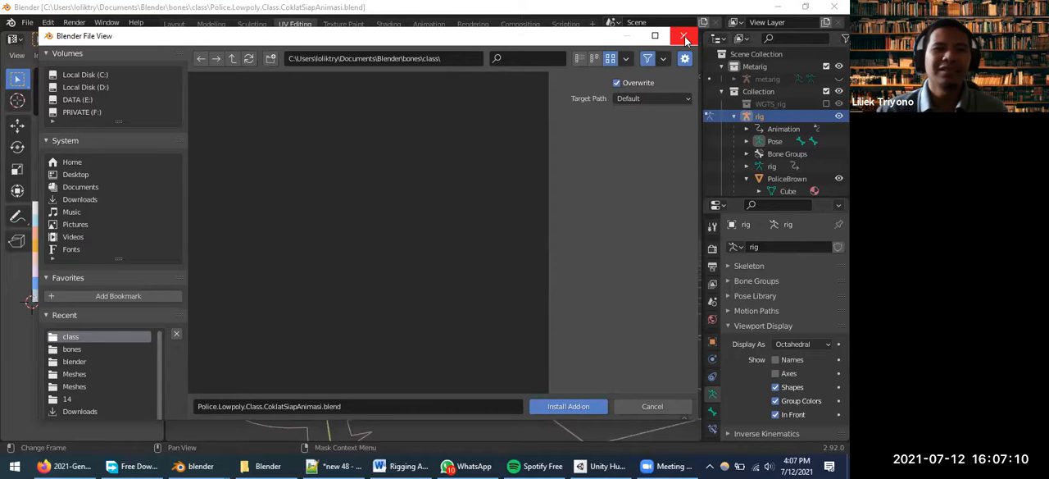
left_click(684, 38)
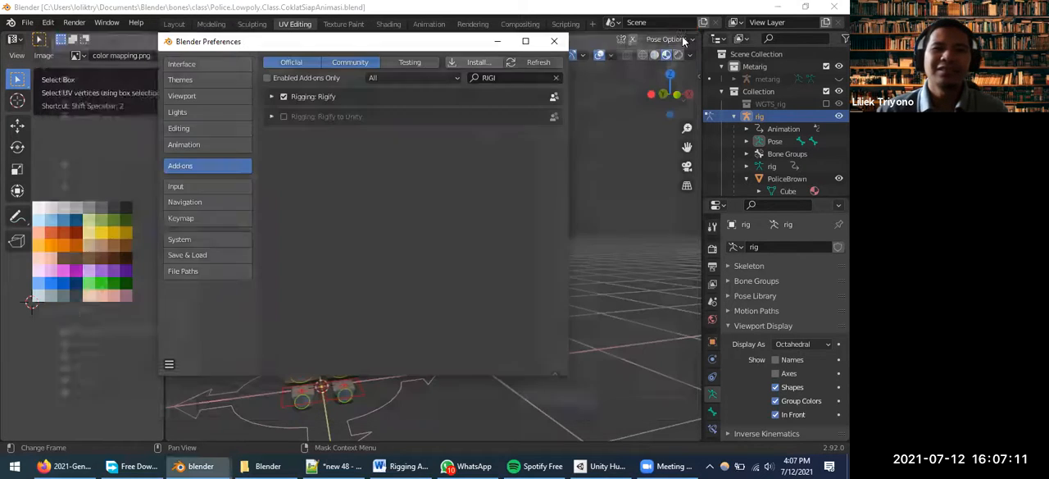
left_click(272, 97)
left_click(272, 97)
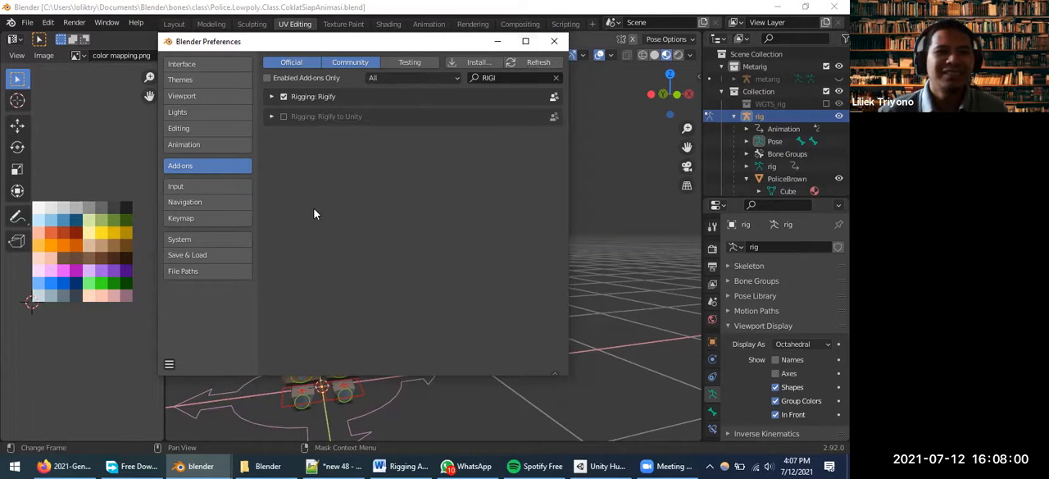
Show the Save Preferences option and close the Preferences window
left_click(169, 363)
left_click(183, 359)
left_click(184, 361)
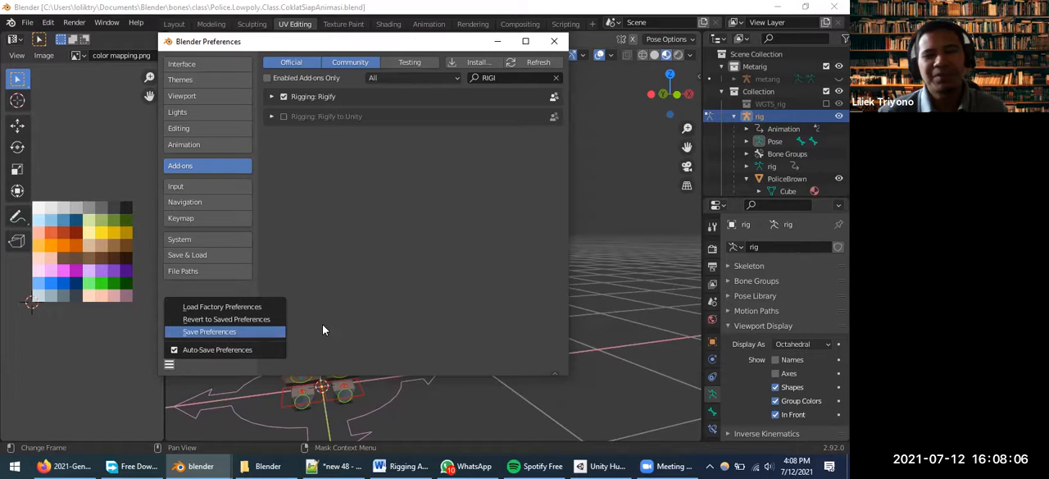
left_click(554, 41)
Examine the rigged police character and its bone controls from several angles and distances
scroll(406, 195, "down", 1)
scroll(405, 254, "up", 6)
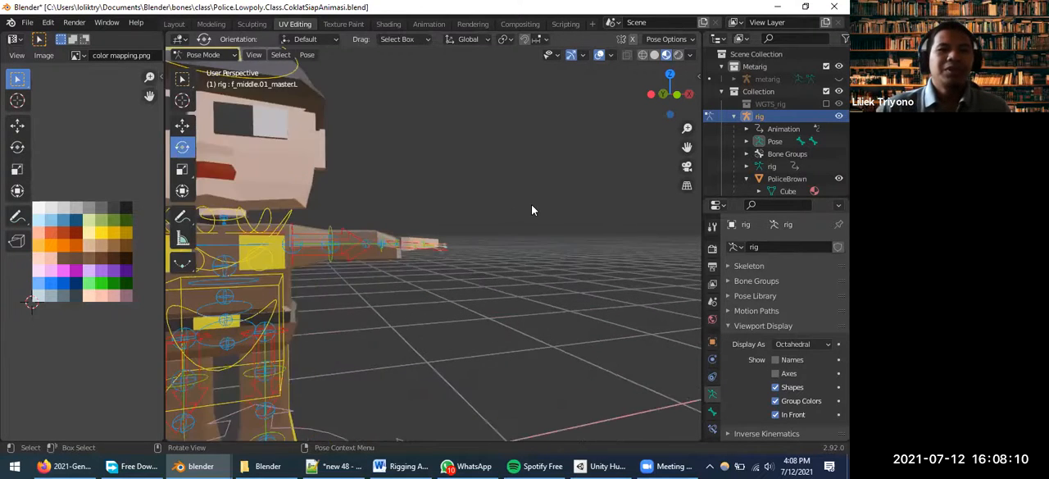
scroll(524, 215, "down", 3)
middle_click_drag(436, 278, 570, 267)
scroll(442, 303, "down", 4)
middle_click_drag(405, 336, 314, 277)
scroll(314, 277, "up", 4)
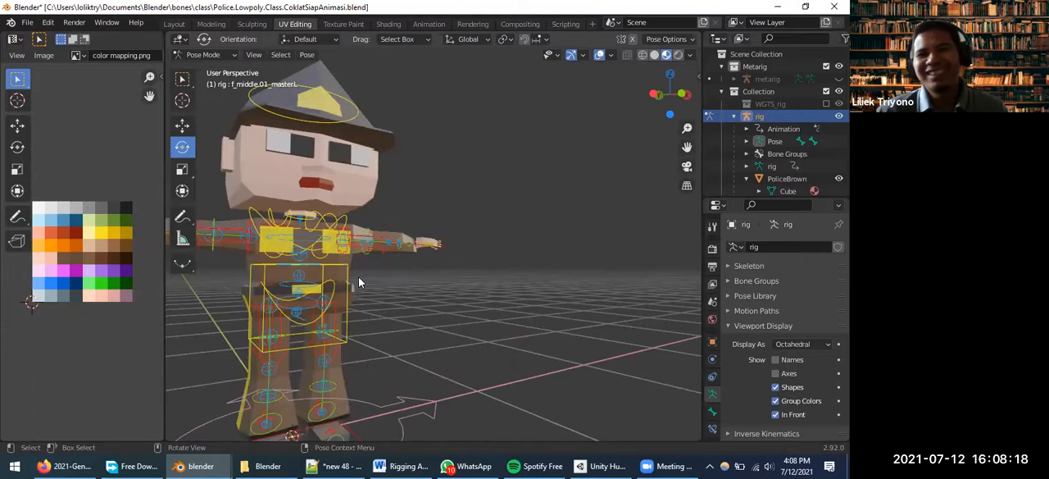
scroll(327, 250, "down", 4)
middle_click_drag(327, 250, 355, 293)
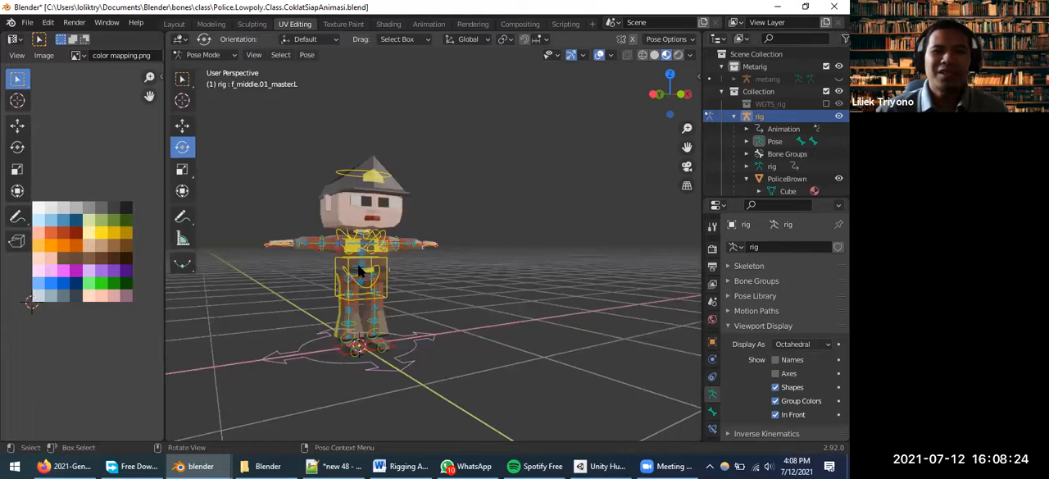
Activate the Move tool and select the police rig's torso control in Pose Mode
left_click(384, 277)
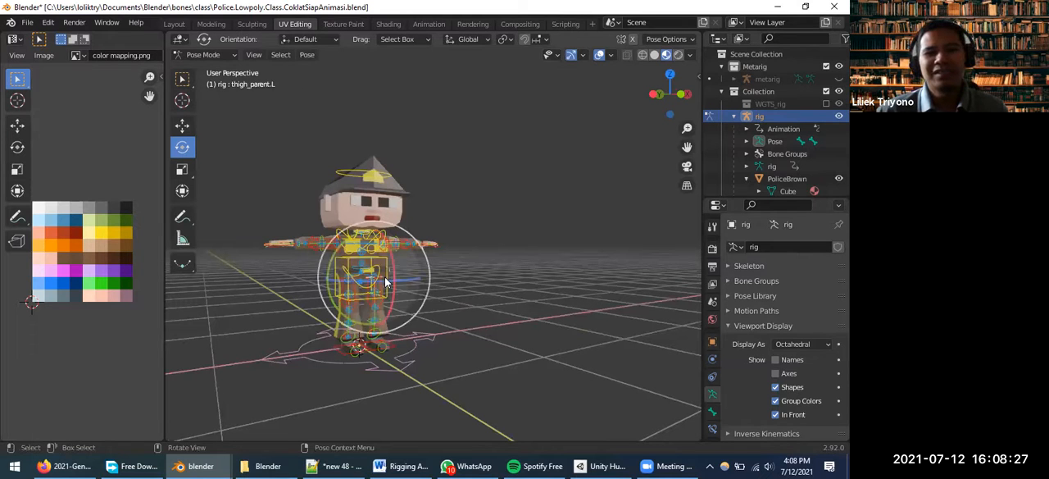
left_click(182, 126)
scroll(404, 297, "up", 5)
middle_click_drag(350, 297, 302, 352)
left_click(302, 357)
scroll(350, 322, "down", 3)
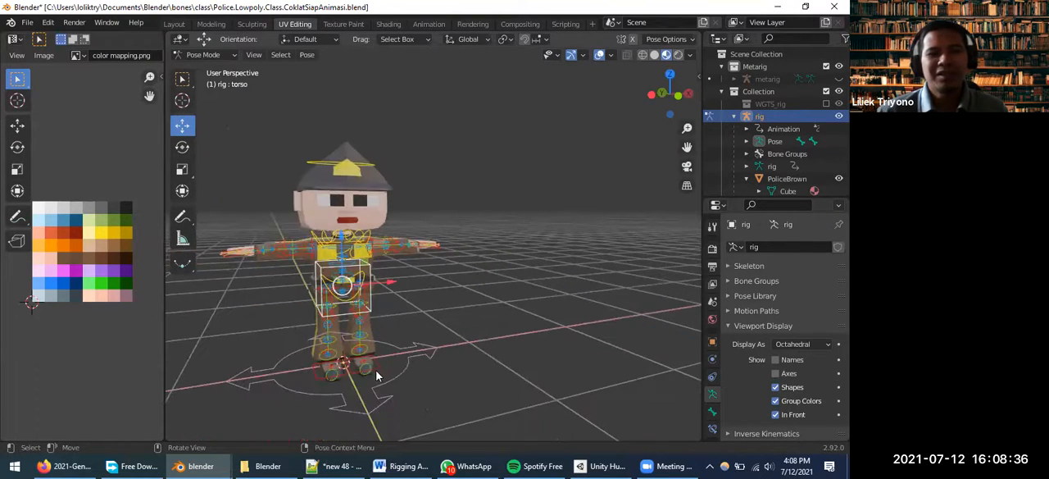
Examine the rig's controls around the torso, chest and arms up close, then the full figure
scroll(377, 375, "up", 2)
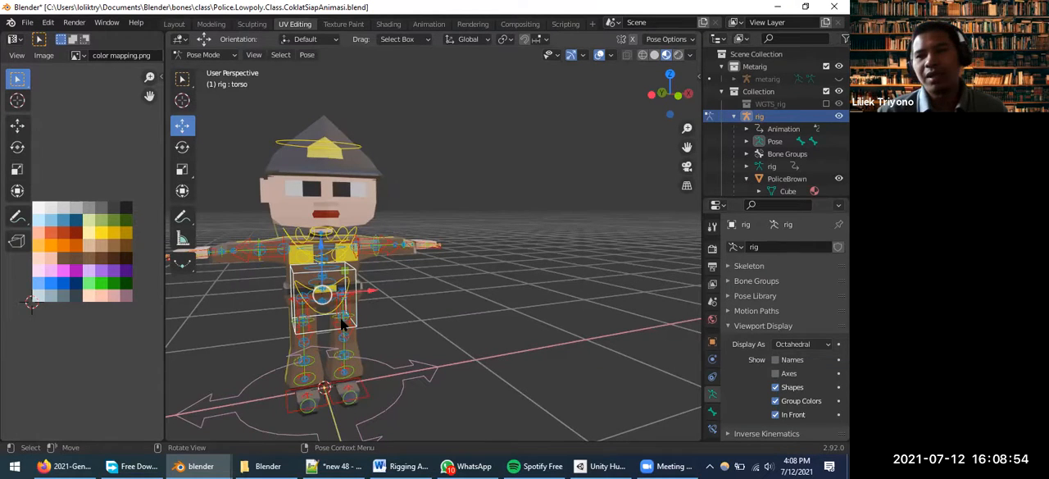
scroll(305, 218, "up", 1)
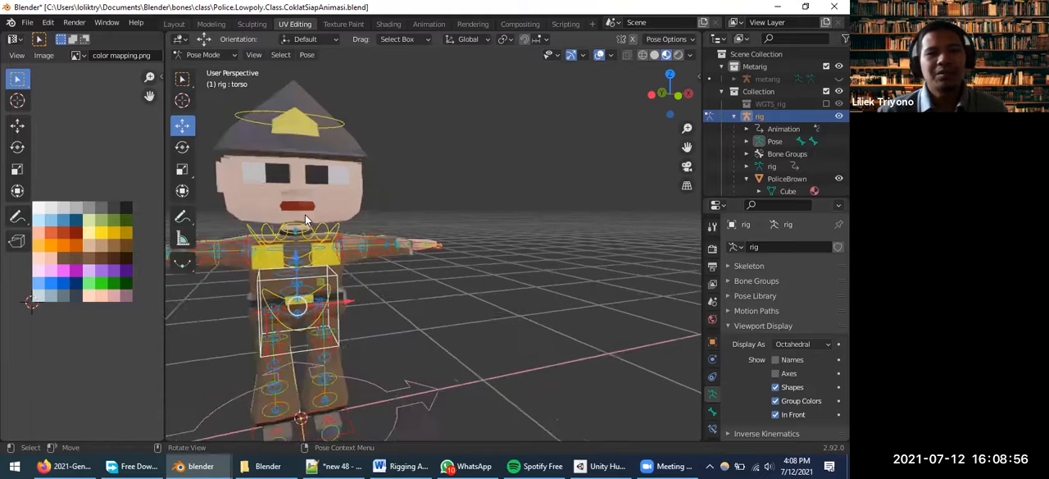
scroll(305, 218, "up", 2)
middle_click_drag(533, 260, 553, 250)
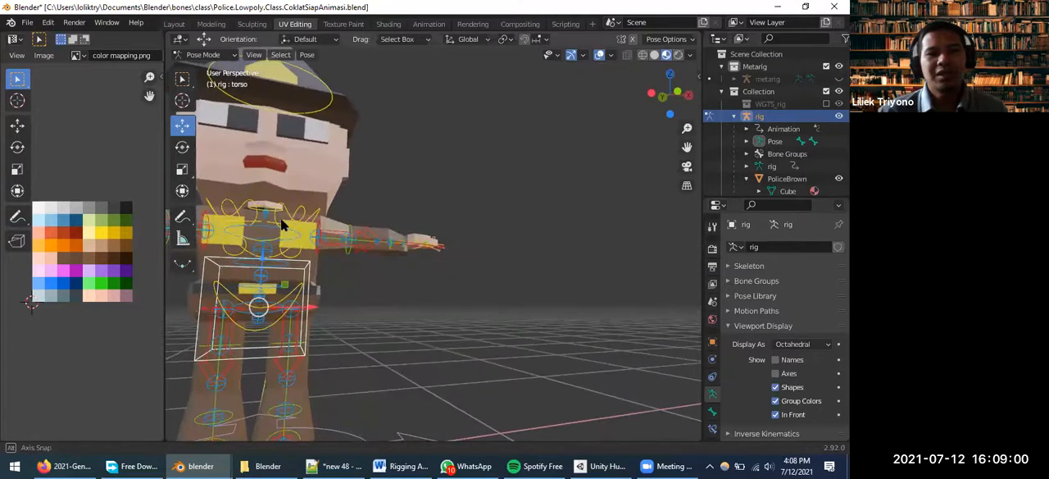
middle_click_drag(281, 224, 271, 211)
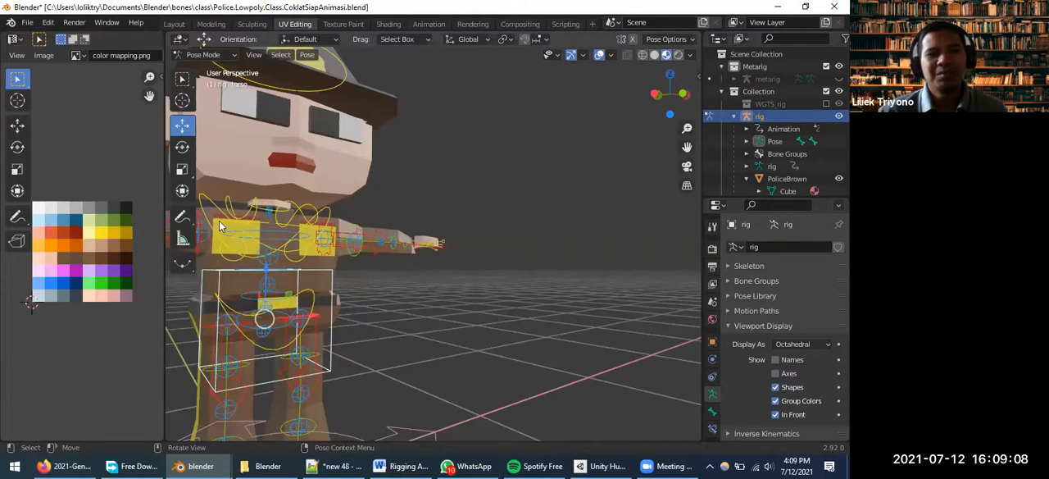
scroll(219, 221, "down", 5)
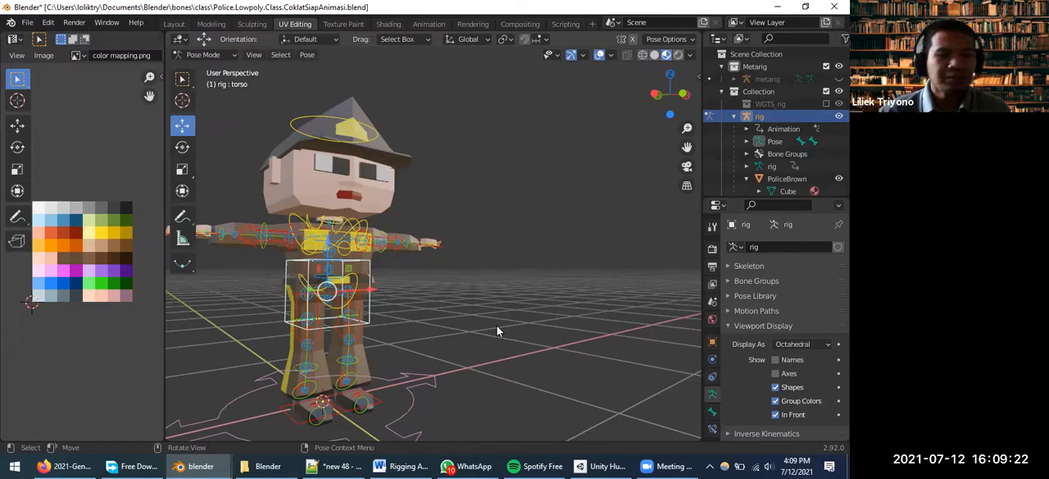
scroll(473, 238, "down", 3)
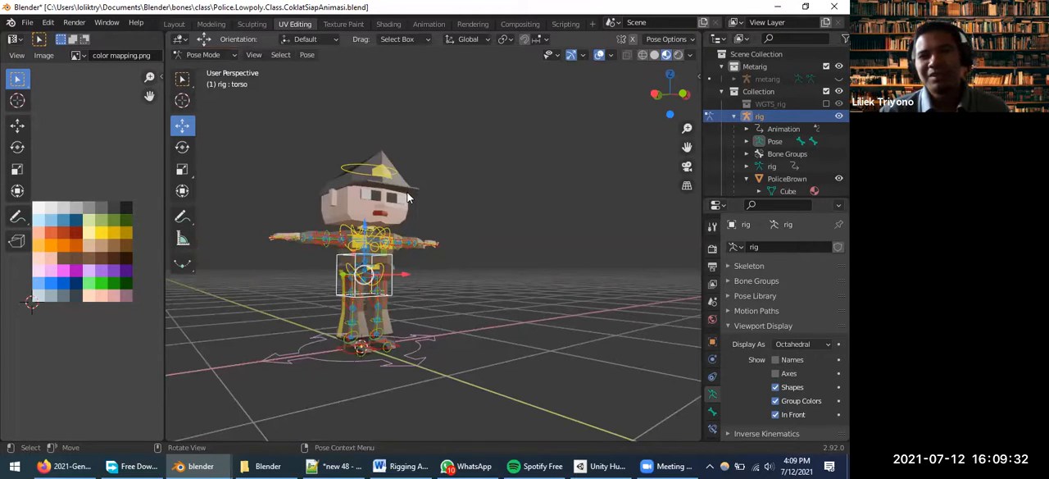
Switch to Unity Hub, move its window up, and open the Rig2Unity project
left_click(599, 464)
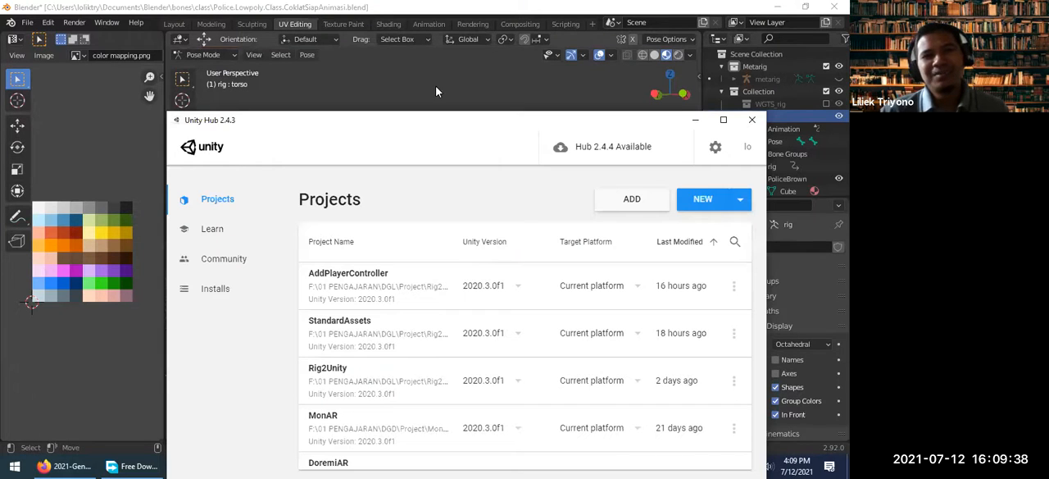
left_click_drag(510, 119, 436, 62)
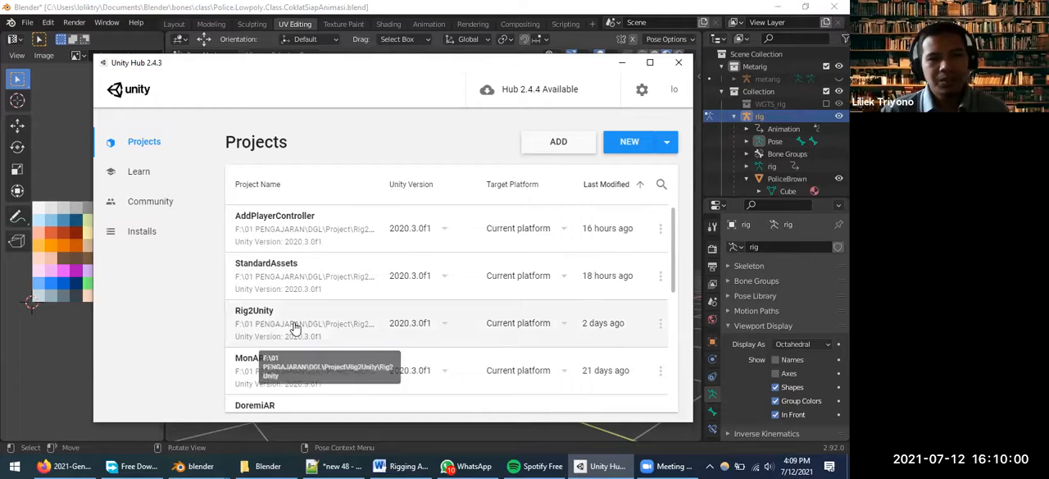
left_click(378, 315)
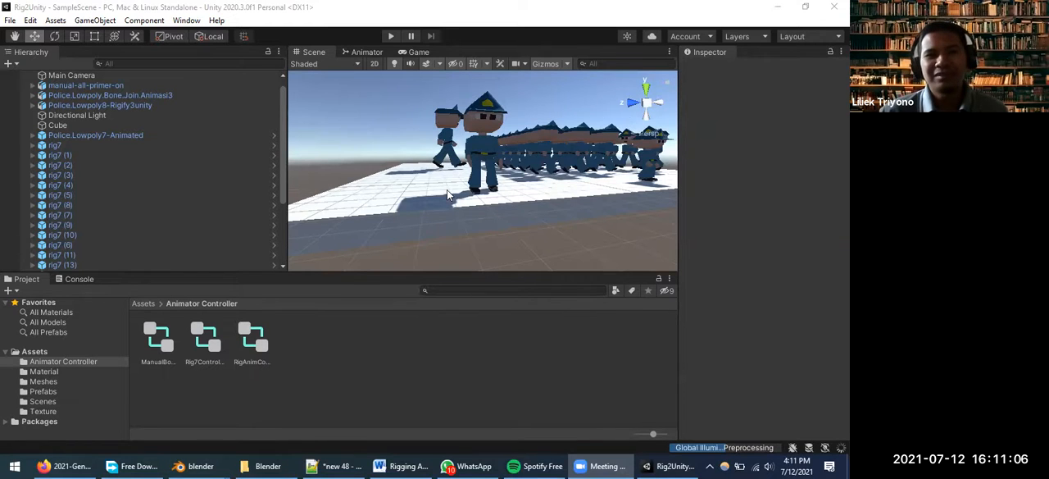
Examine the police characters on the white platform of the Rig2Unity sample scene from different distances and angles
scroll(451, 191, "up", 1)
scroll(528, 171, "down", 3)
middle_click_drag(551, 179, 525, 194)
scroll(519, 226, "up", 2)
scroll(518, 229, "down", 1)
scroll(512, 236, "up", 1)
middle_click_drag(494, 256, 506, 225)
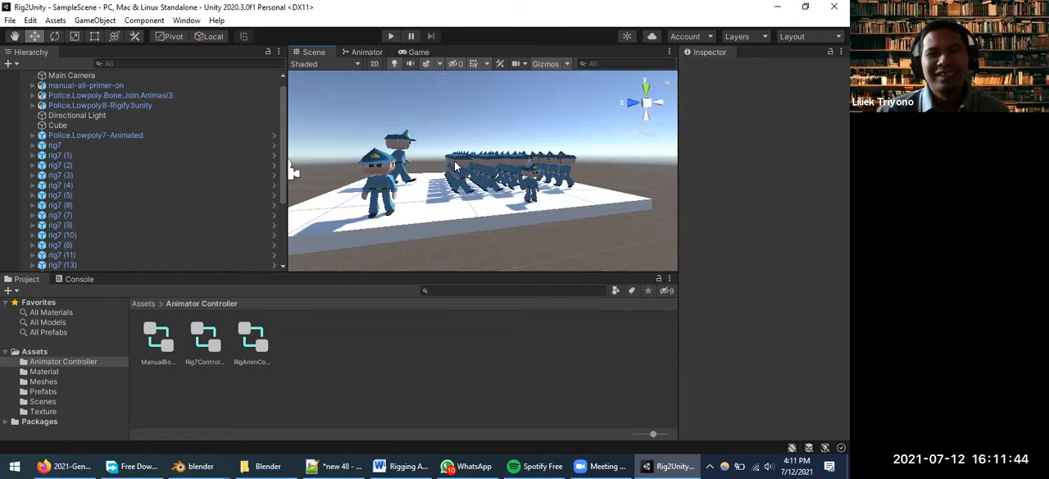
Widen the Scene view by narrowing the Hierarchy, and inspect the police formation from a higher angle
left_click_drag(289, 108, 227, 131)
scroll(363, 113, "up", 3)
scroll(379, 139, "down", 3)
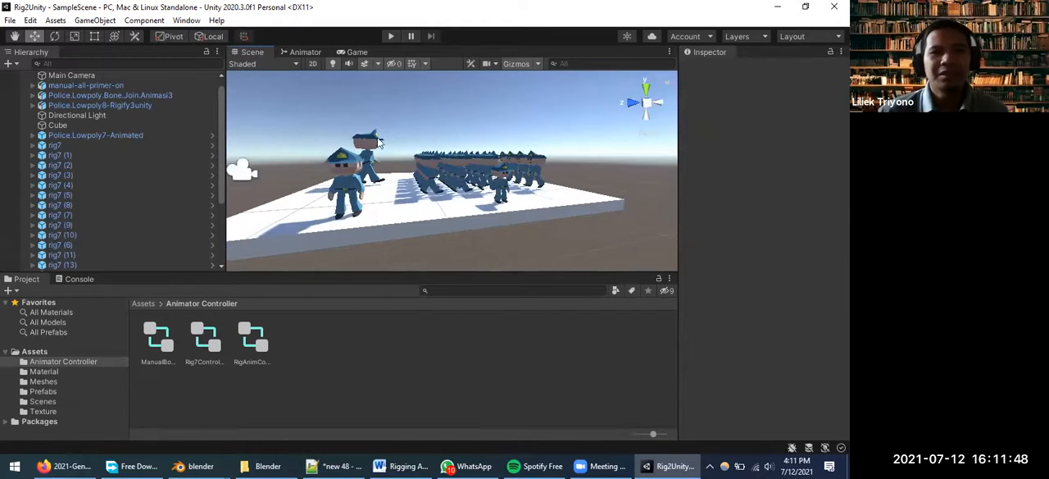
scroll(391, 168, "up", 3)
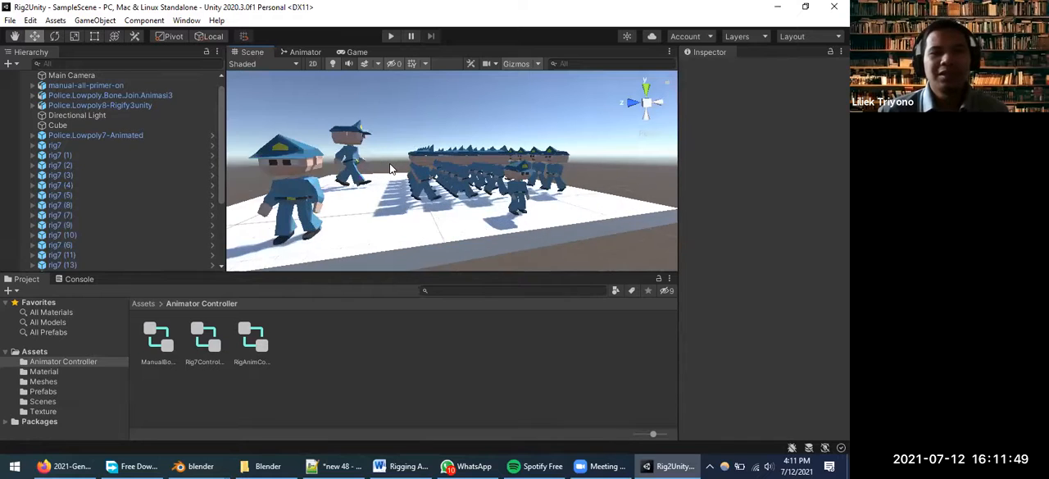
scroll(391, 168, "up", 2)
middle_click_drag(413, 173, 432, 181)
scroll(477, 225, "down", 2)
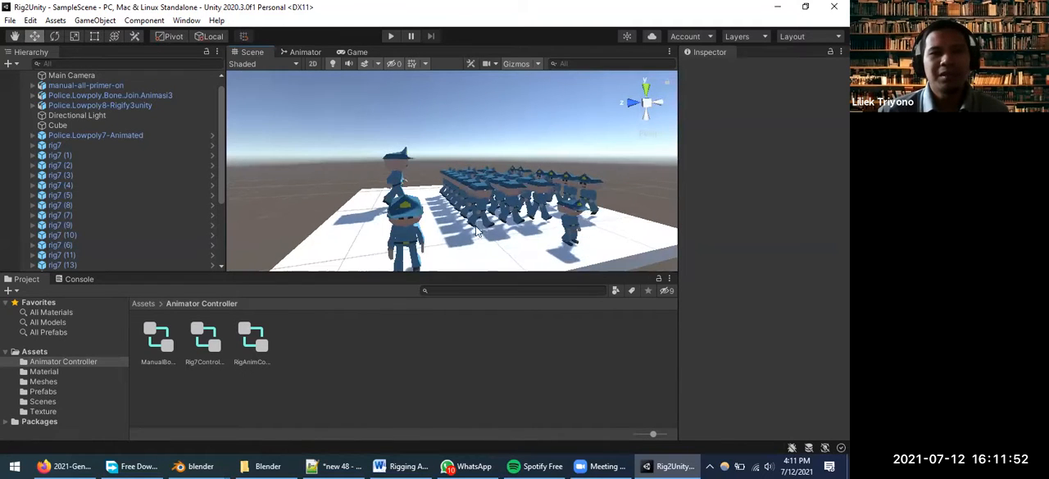
Run the sample scene in play mode to animate the police characters
scroll(508, 222, "up", 3)
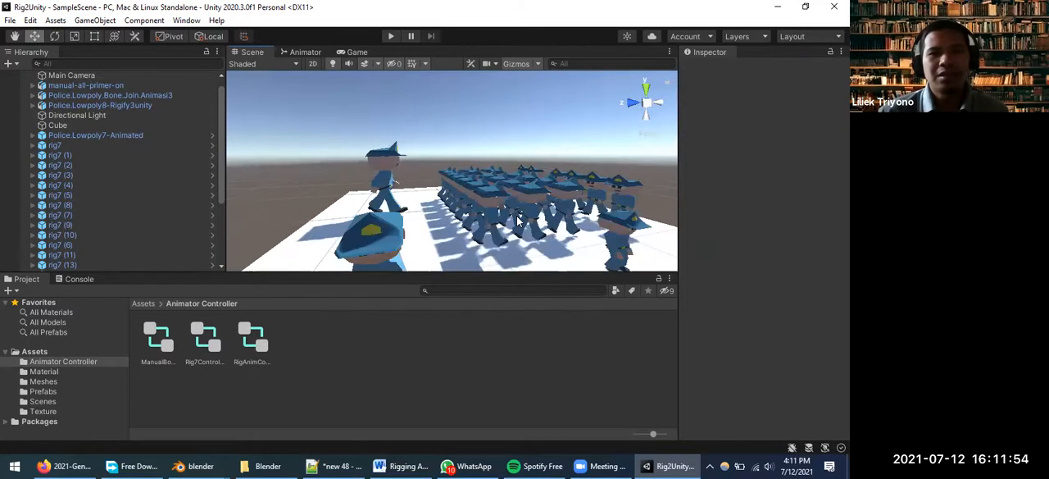
scroll(607, 220, "down", 1)
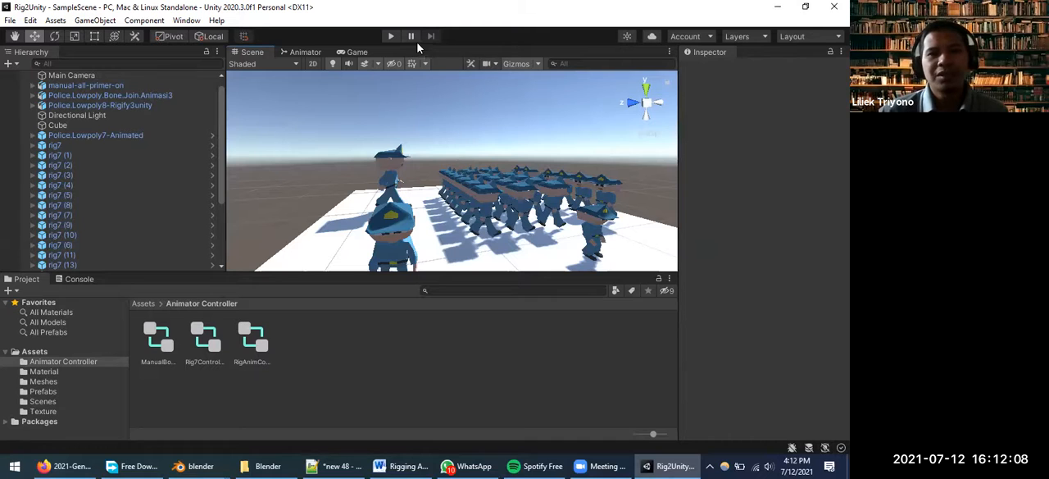
left_click(390, 36)
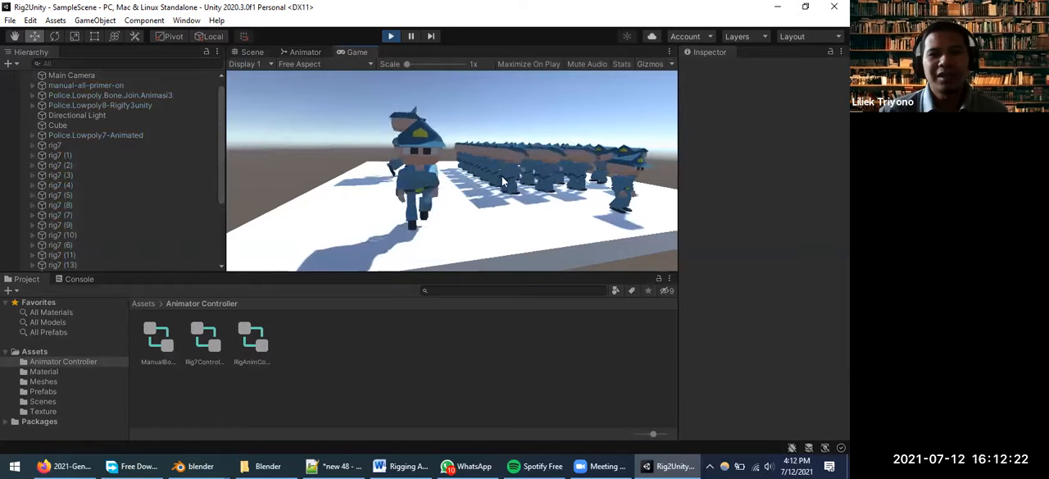
Examine the animated police characters in the Scene view from several angles, from the whole formation to a single figure up close
left_click(252, 52)
left_click_drag(518, 228, 392, 214, "alt")
scroll(532, 208, "up", 5)
middle_click_drag(534, 208, 386, 203)
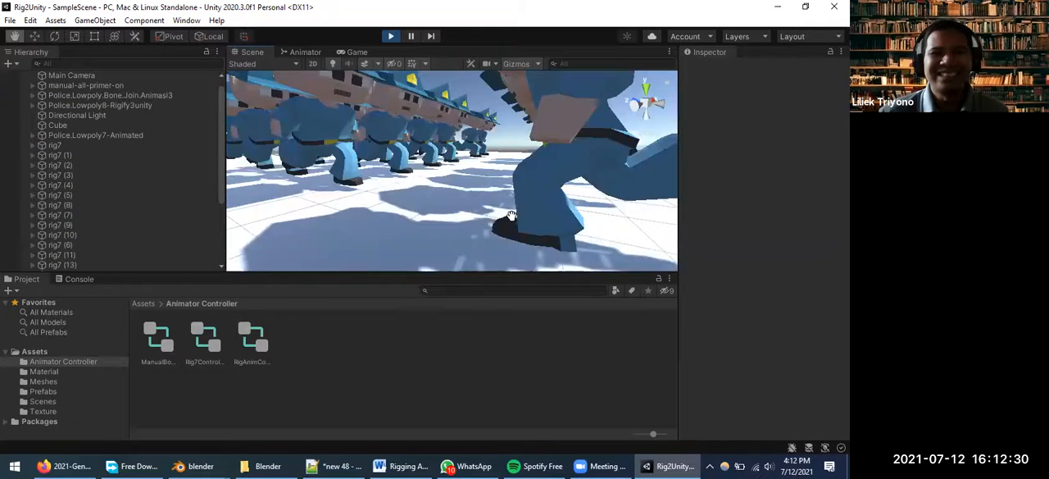
scroll(537, 200, "down", 7)
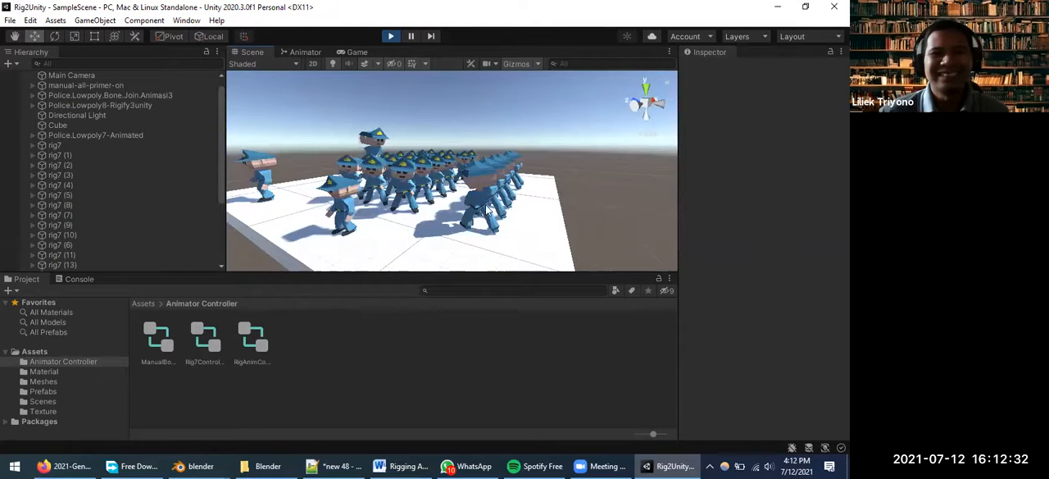
left_click_drag(483, 190, 414, 182, "alt")
scroll(420, 187, "up", 4)
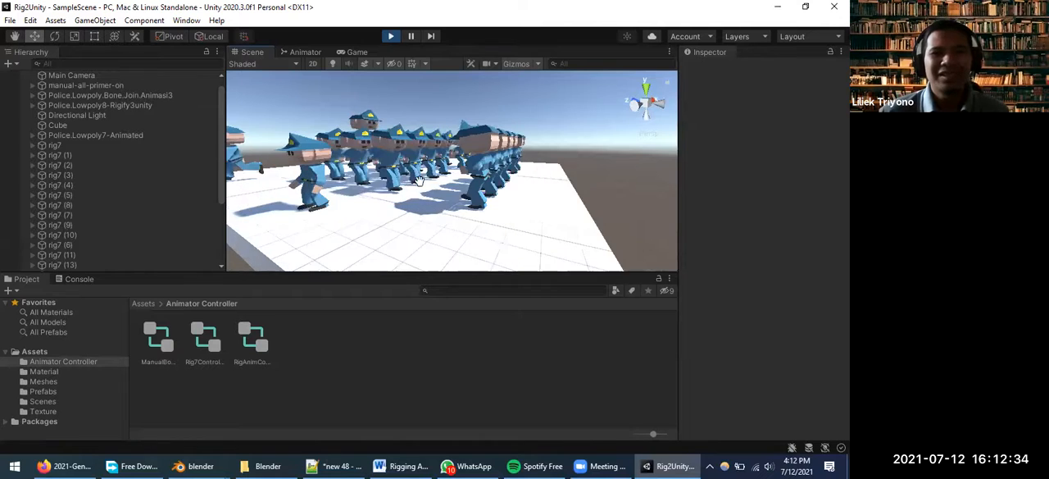
middle_click_drag(441, 189, 527, 192)
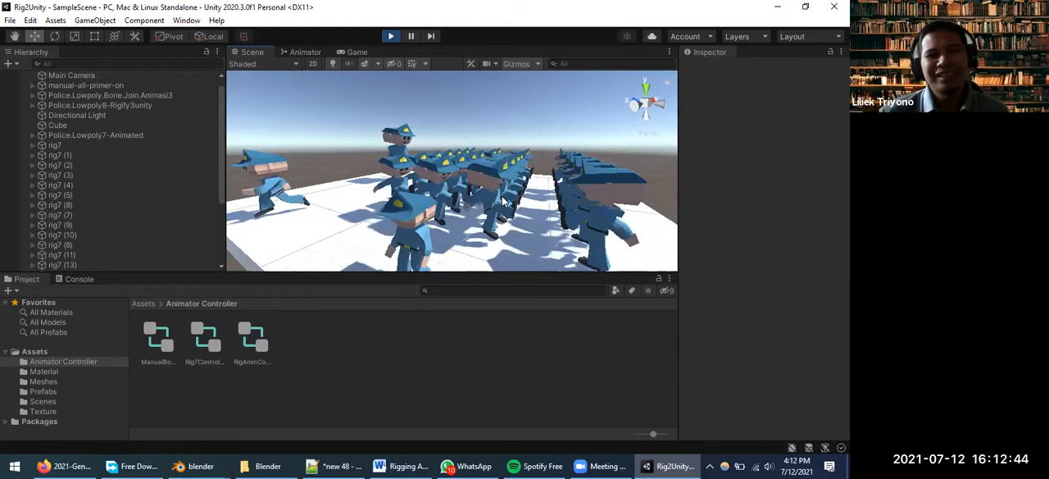
scroll(502, 196, "up", 3)
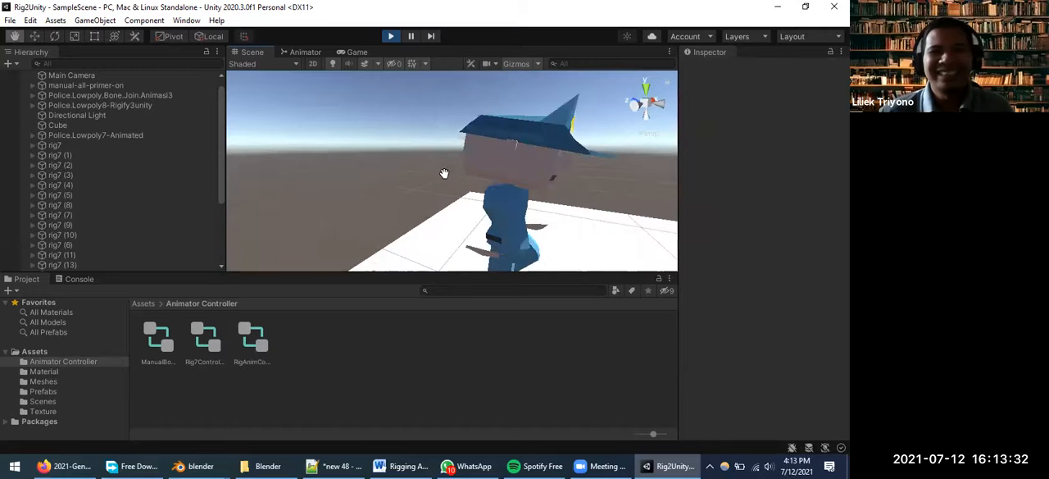
middle_click_drag(441, 170, 489, 137)
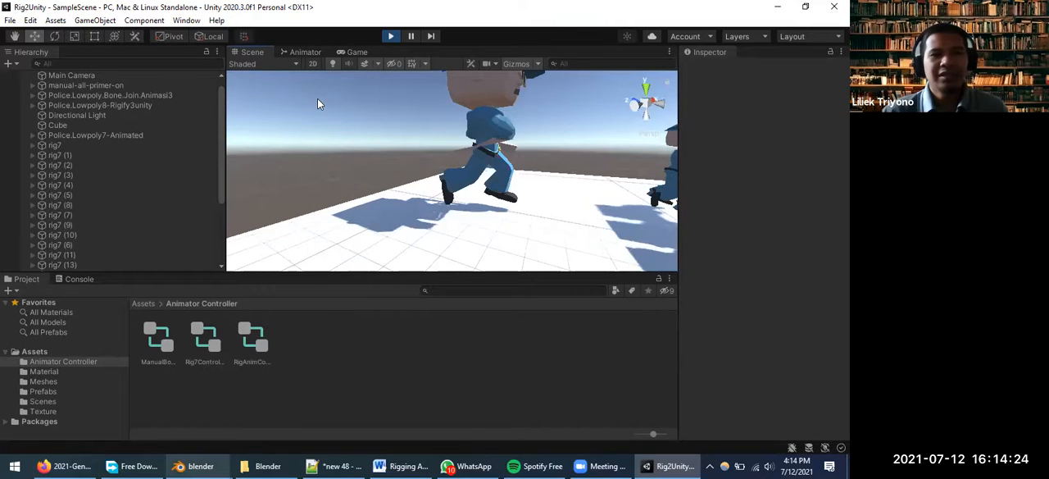
Switch to the Blender Preferences window, move it lower, and close it to return to Unity
key("alt+Tab")
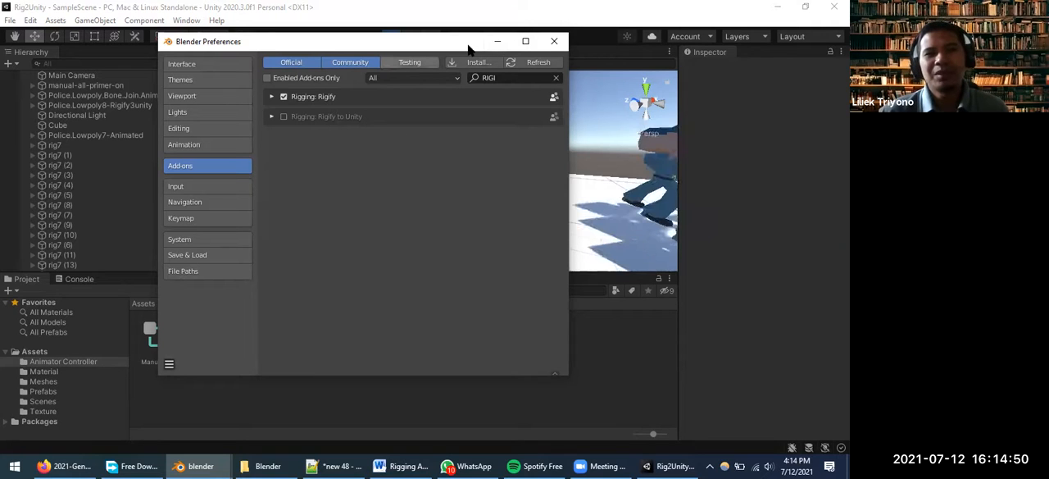
left_click_drag(487, 40, 441, 115)
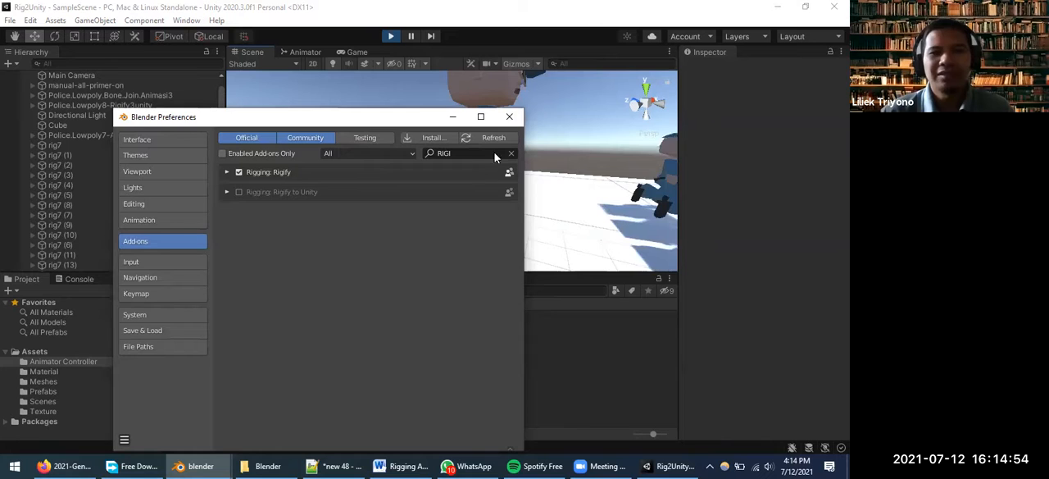
left_click(509, 117)
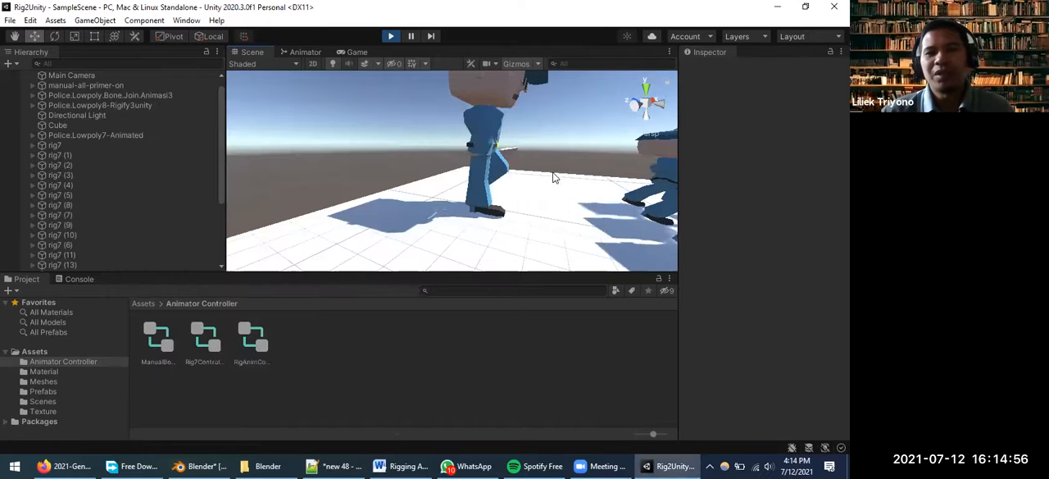
Inspect the lone police character up close and open the ManualBone-AllOn controller's state graph
scroll(533, 152, "up", 5)
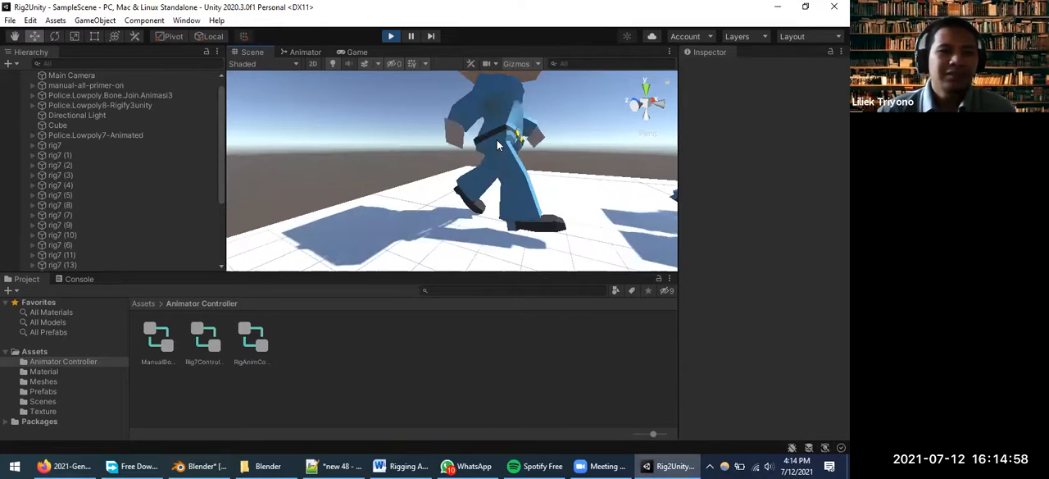
scroll(497, 129, "down", 5)
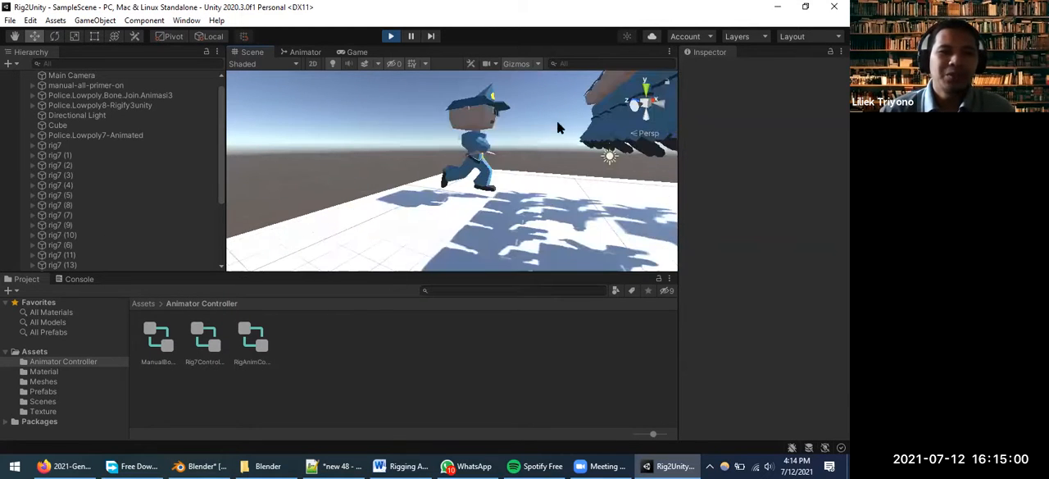
double_click(153, 348)
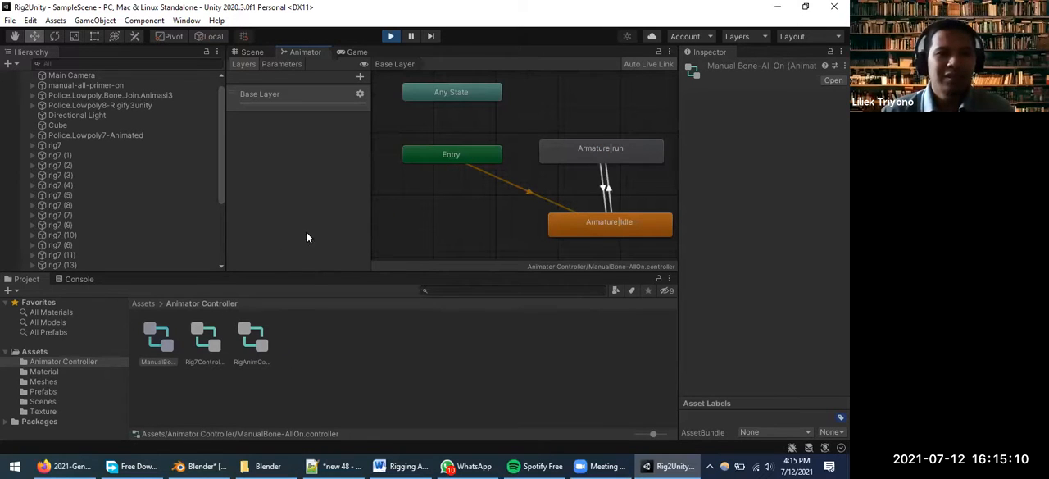
Select the rig7 object and examine the animation states of its Rig7Controller up close
left_click(77, 146)
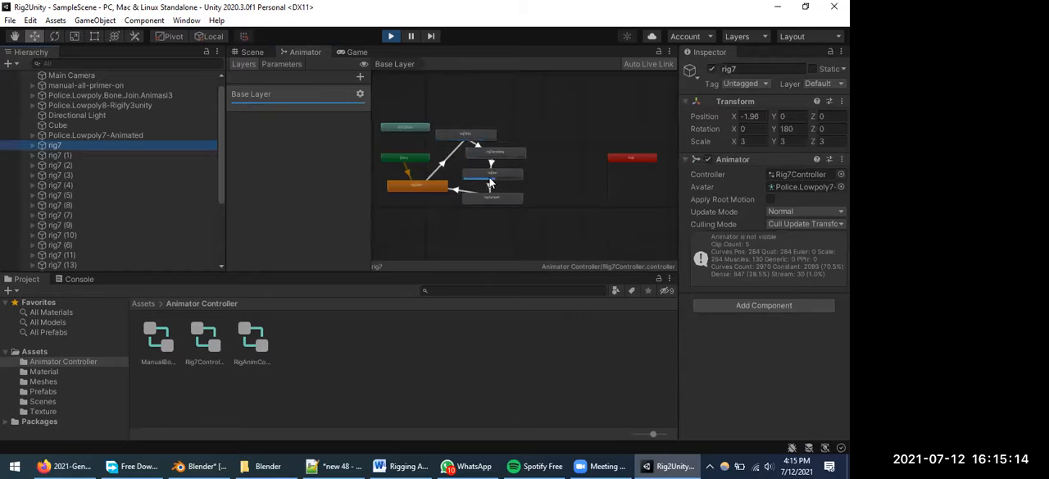
scroll(494, 191, "up", 2)
scroll(494, 187, "up", 3)
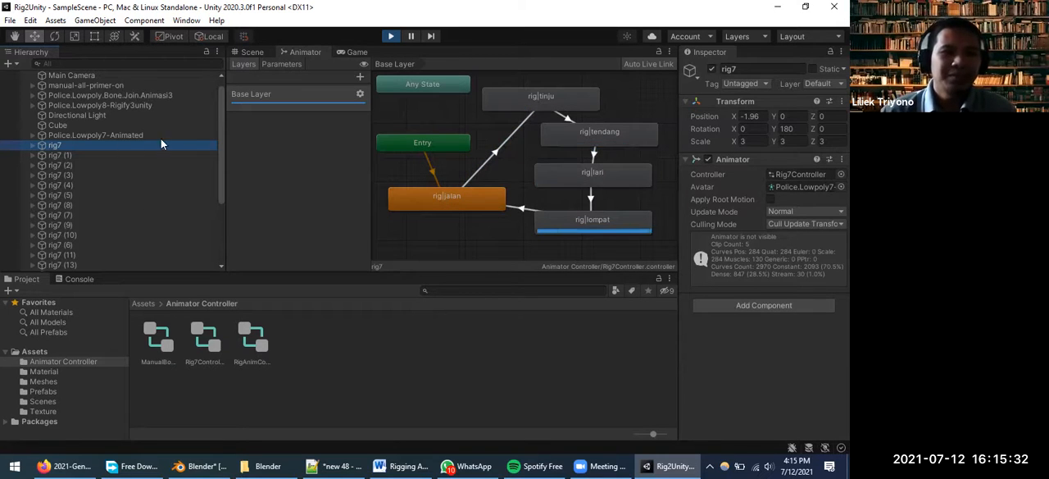
Compare the Rig7Controller with the ManualBone-AllOn controller, examining the latter's run and idle states
left_click(204, 337)
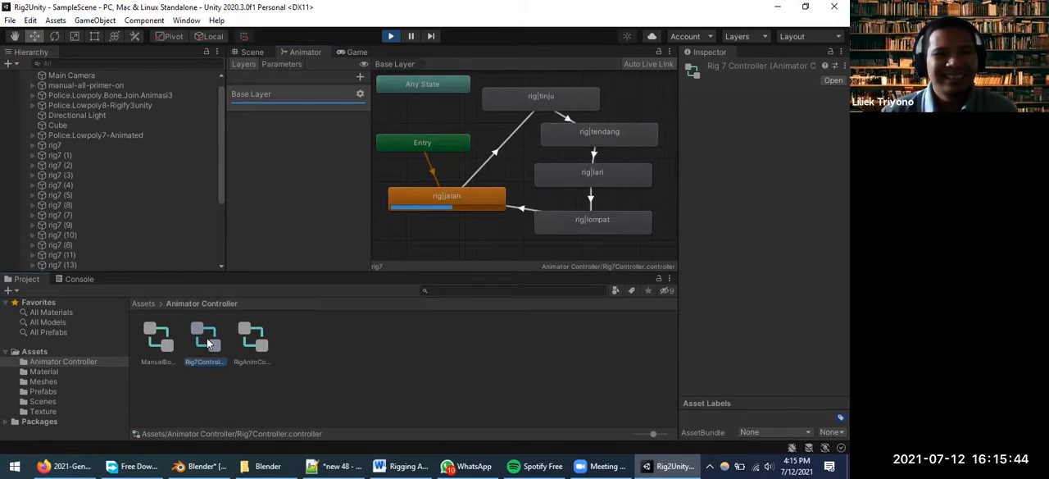
left_click(158, 345)
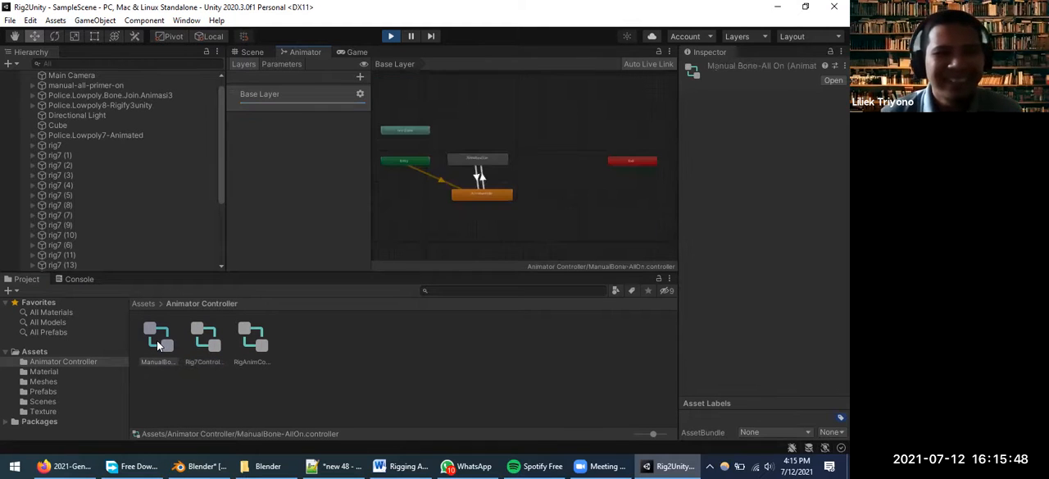
scroll(496, 194, "up", 4)
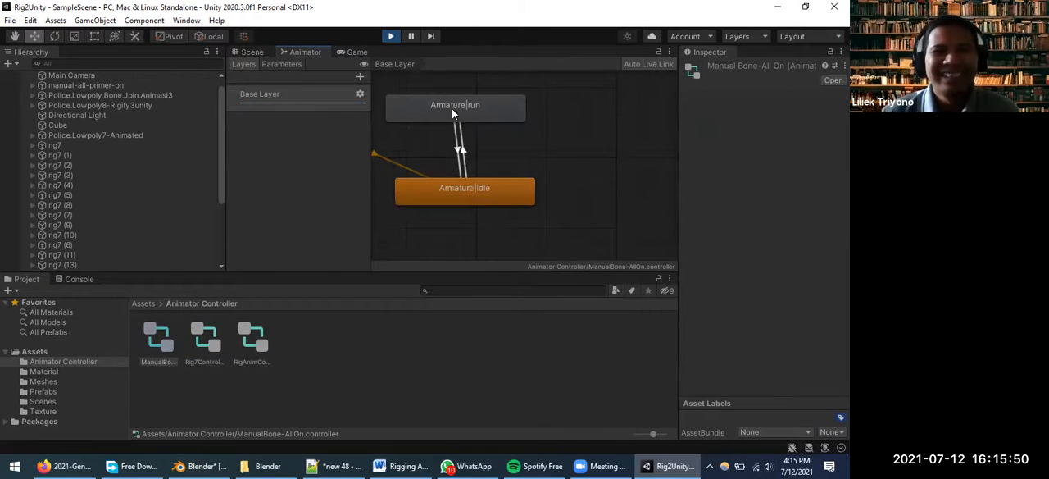
scroll(460, 134, "down", 2)
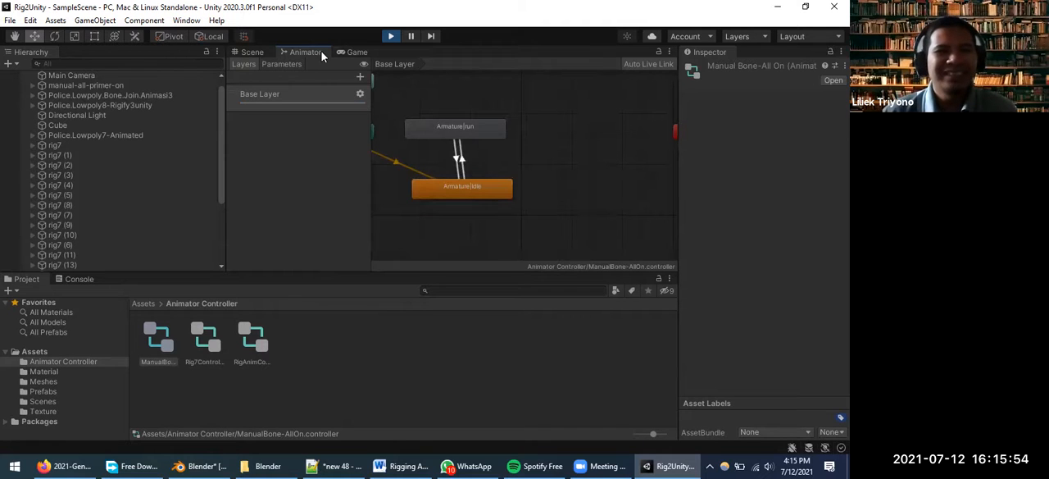
Check the moving police characters in the scene and display the RigAnimController state graph
left_click(253, 52)
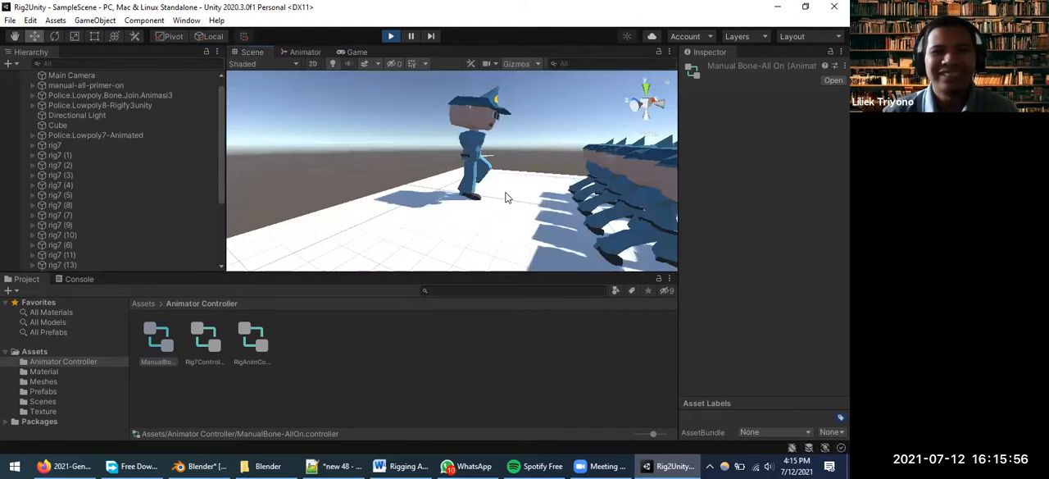
scroll(381, 210, "down", 3)
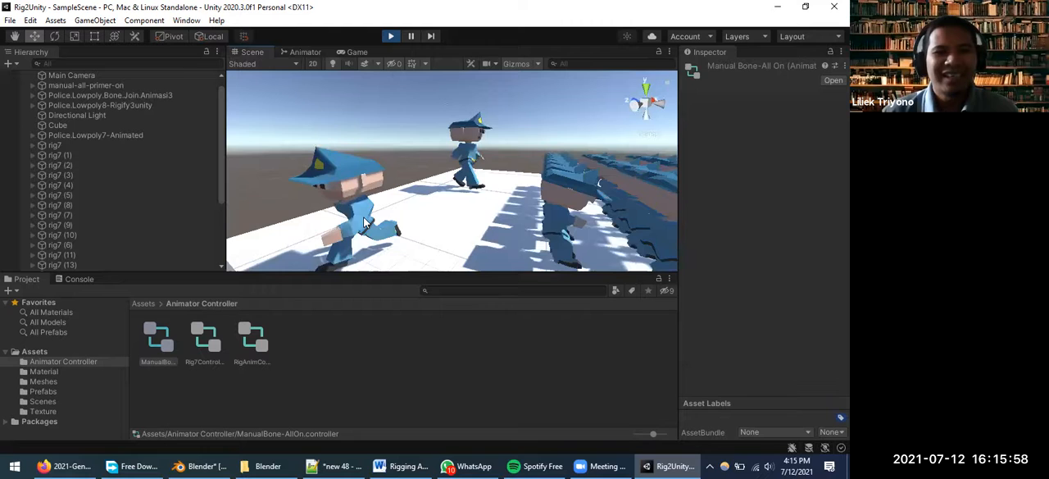
left_click(305, 52)
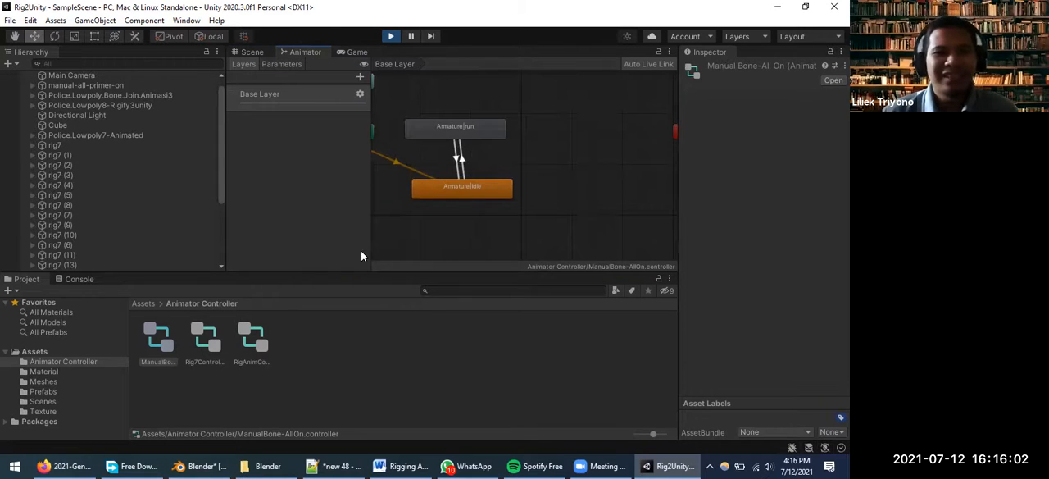
left_click(251, 337)
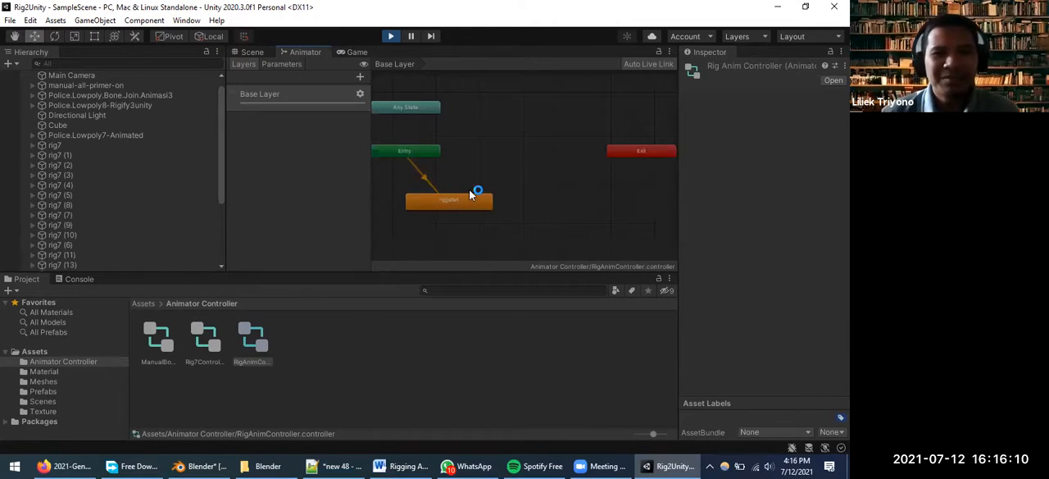
Return to the scene and examine the police characters from far away and up close
left_click(260, 54)
scroll(587, 201, "down", 4)
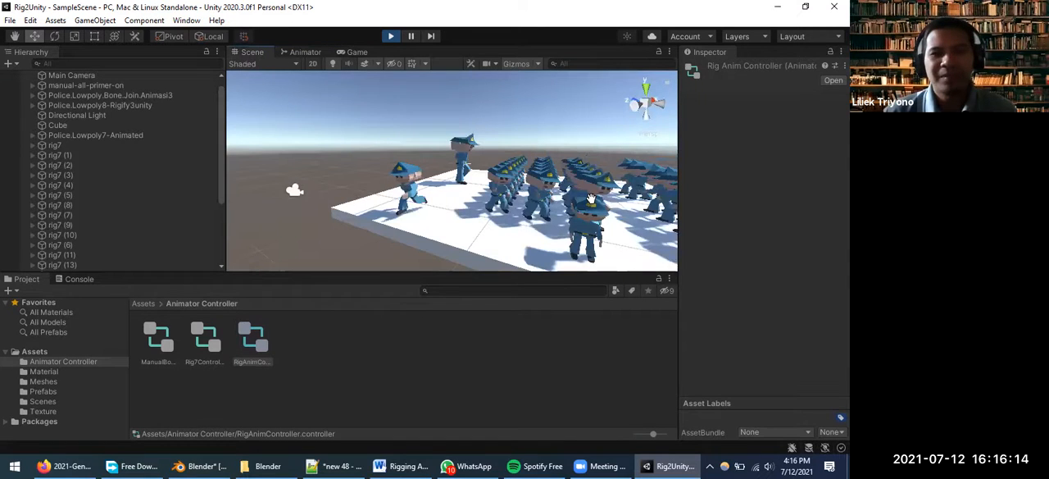
scroll(487, 152, "up", 5)
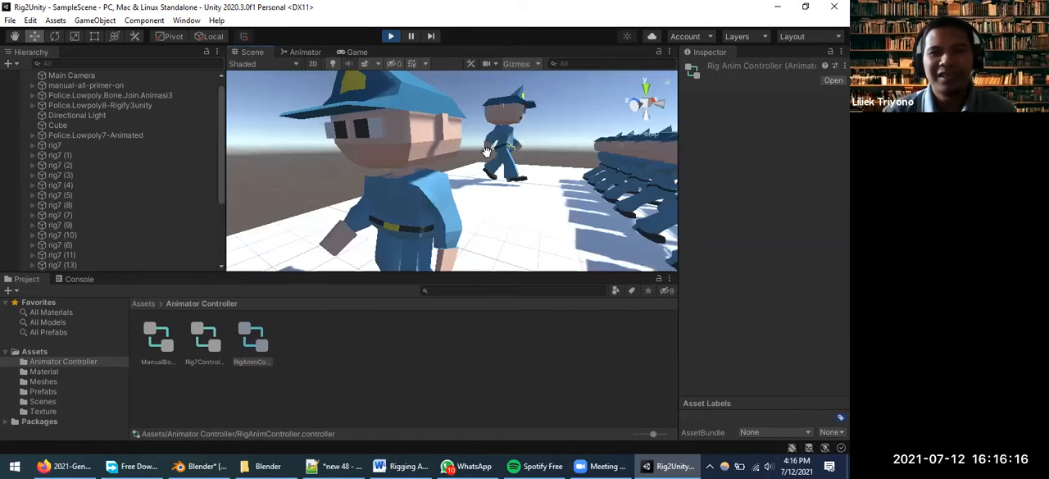
scroll(480, 209, "down", 5)
scroll(476, 210, "up", 2)
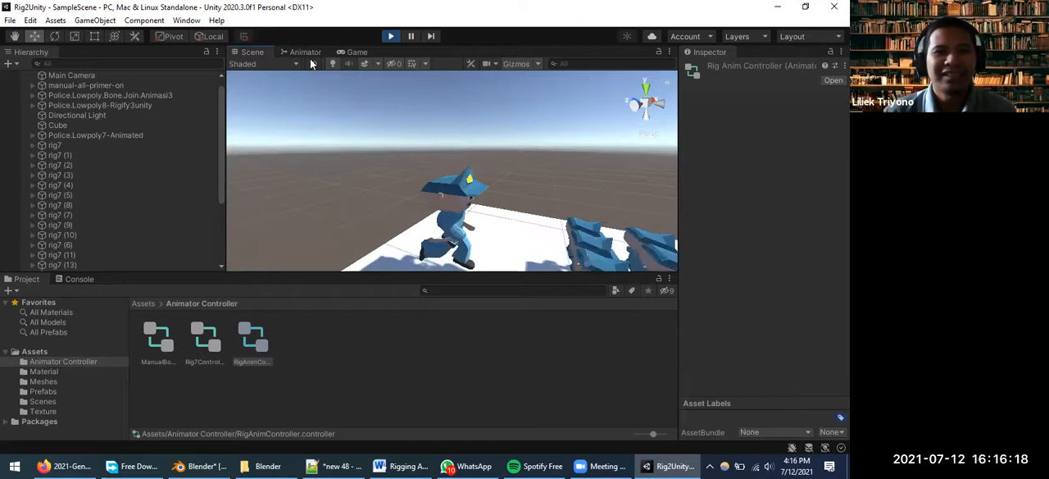
Inspect the entry transition and the rig|jalan state in the RigAnimController graph
left_click(304, 52)
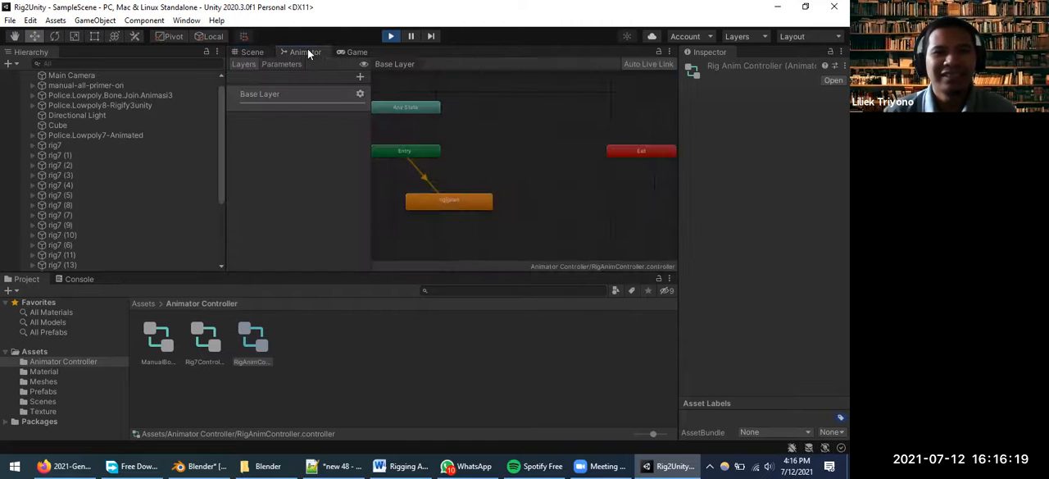
left_click(438, 196)
left_click(435, 191)
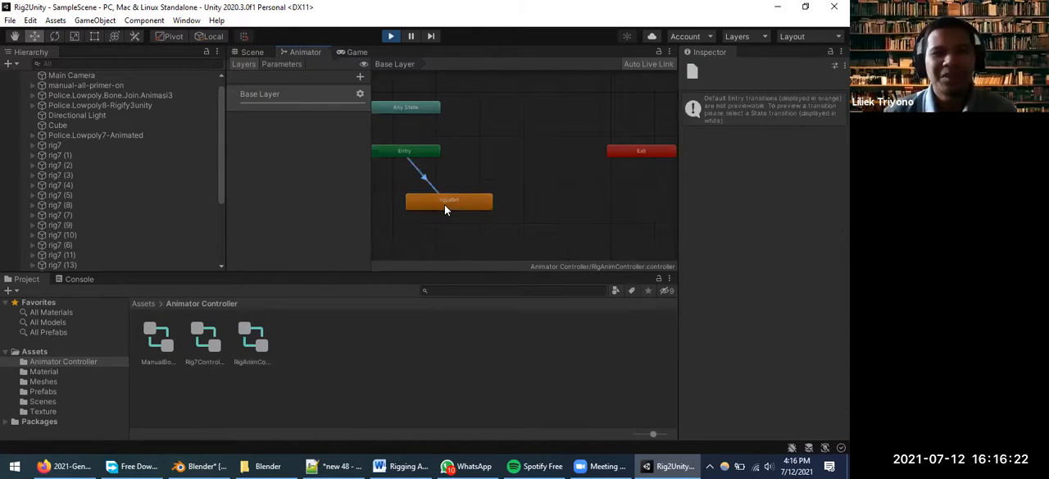
left_click(465, 201)
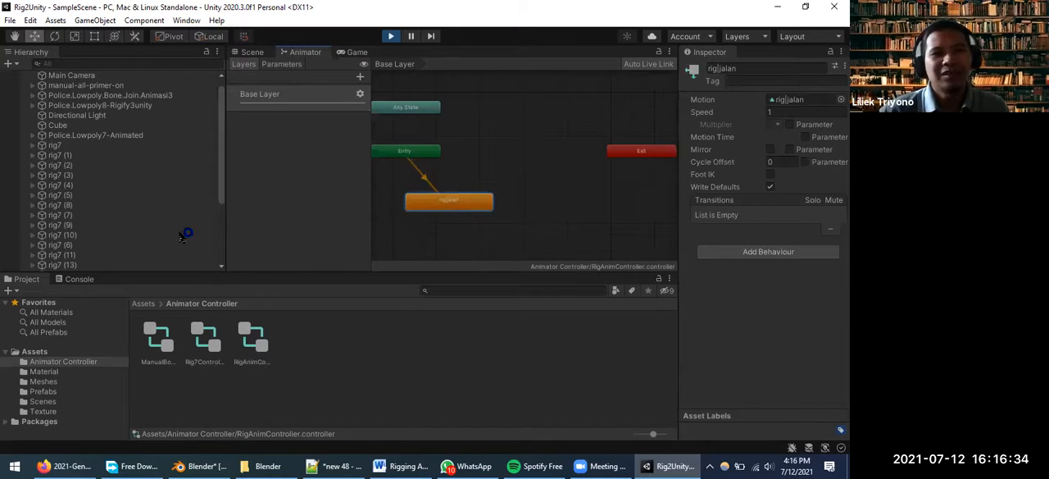
Inspect the Animator components of Police.Lowpoly.Bone.Join.Animasi3, Police.Lowpoly7-Animated and Police.Lowpoly8-Rigify3unity
scroll(100, 122, "up", 1)
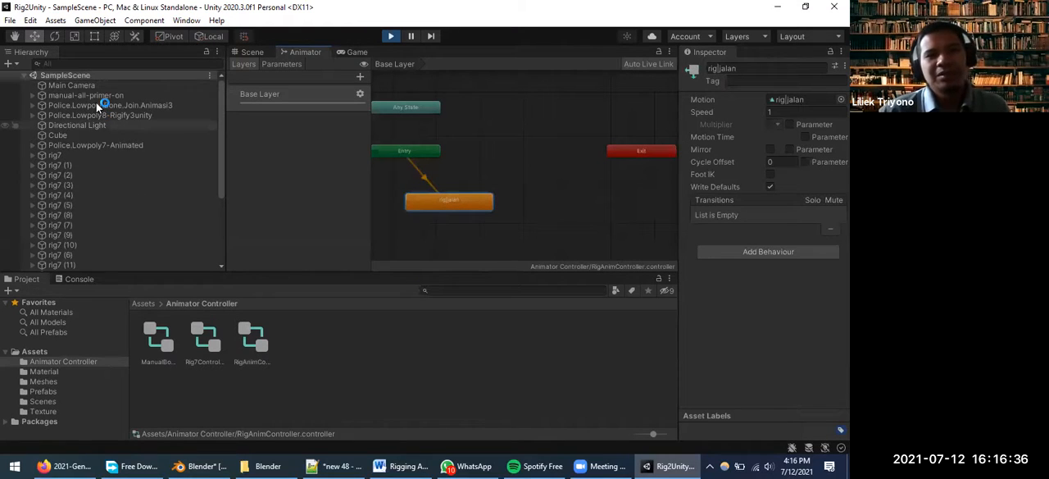
left_click(99, 104)
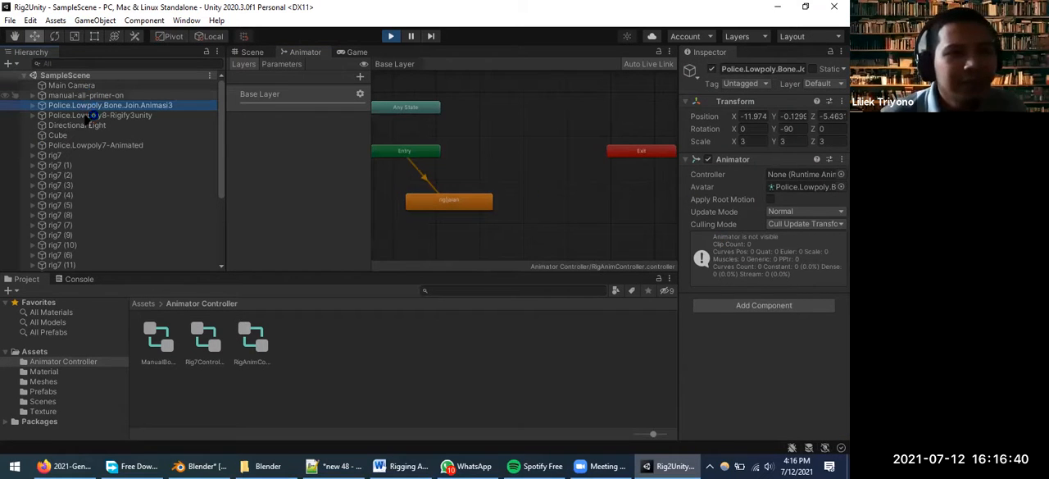
left_click(97, 148)
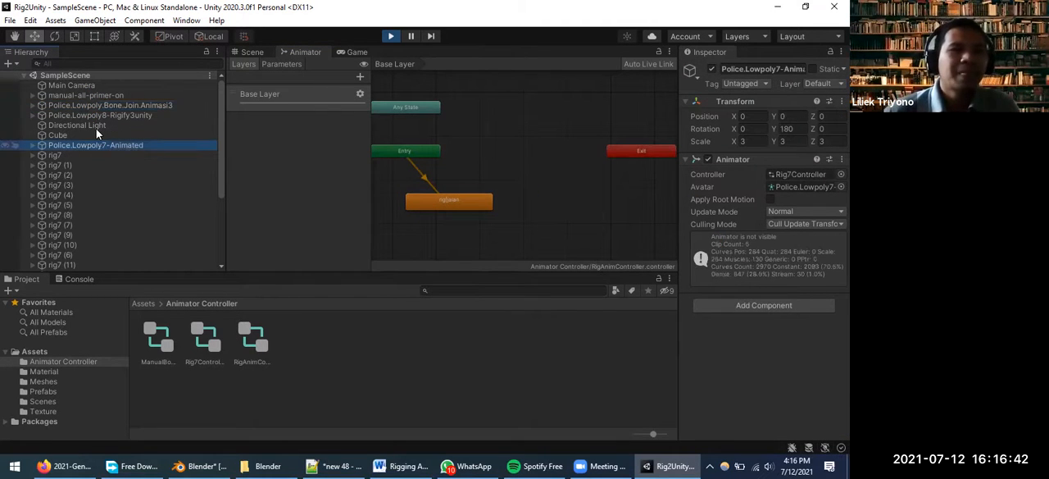
left_click(95, 125)
left_click(113, 117)
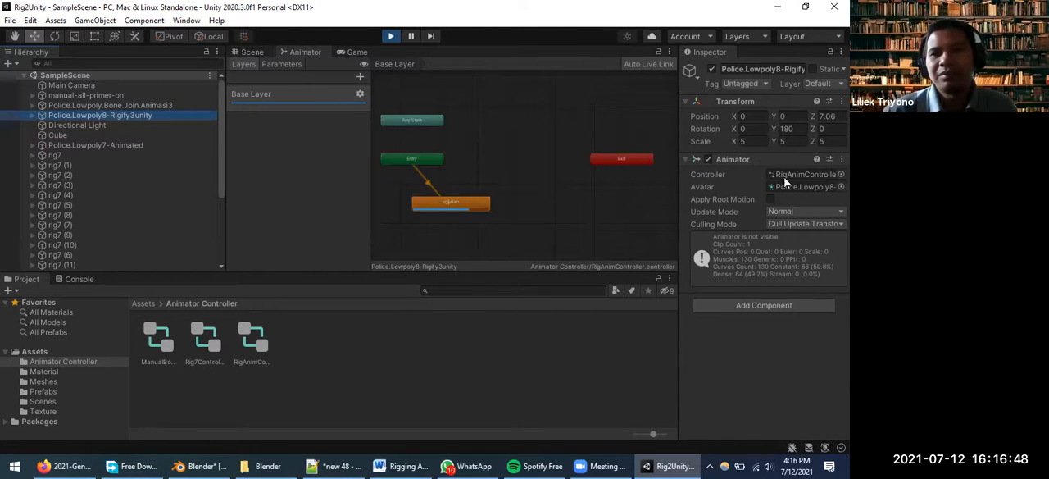
Return to the scene and examine the Cube mesh of Police.Lowpoly.Bone.Join.Animasi3 and the animated police character up close
left_click(252, 52)
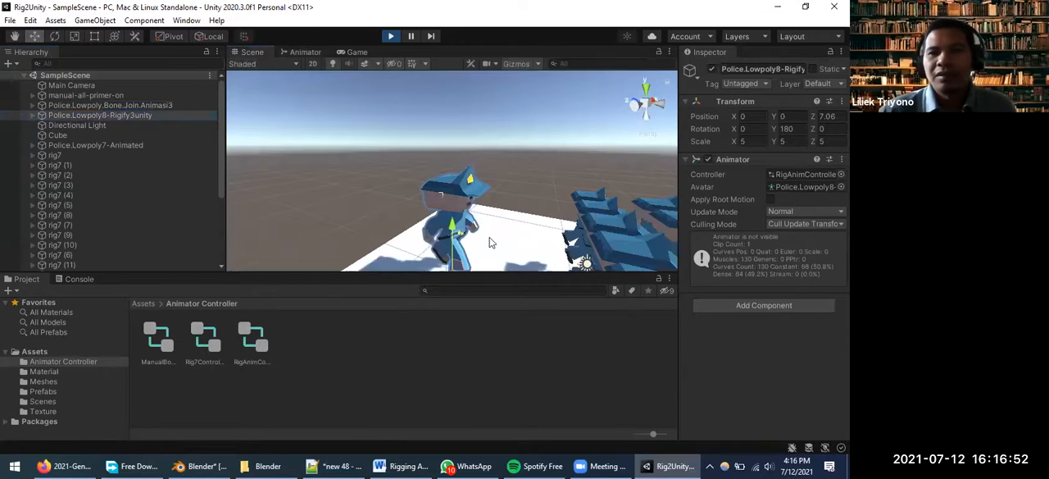
left_click(32, 105)
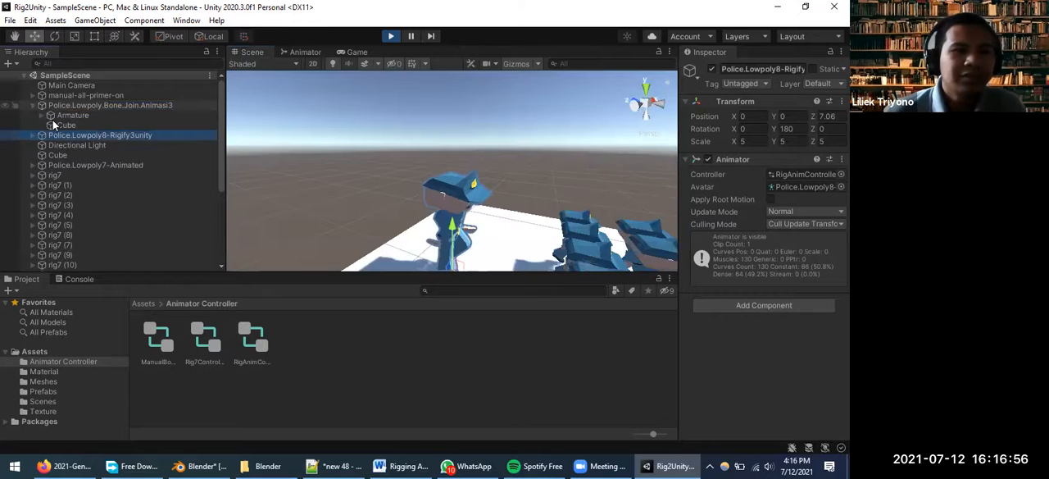
left_click(66, 126)
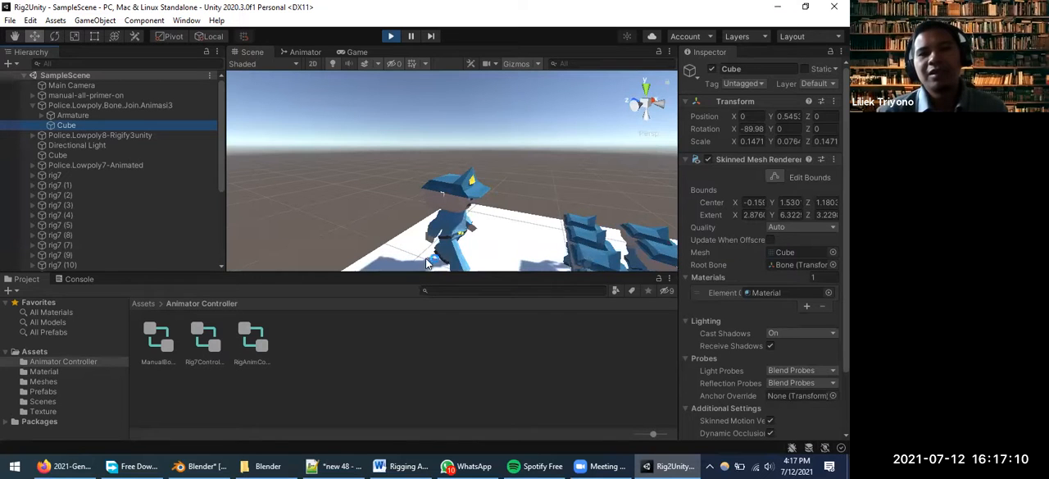
middle_click_drag(507, 250, 493, 218)
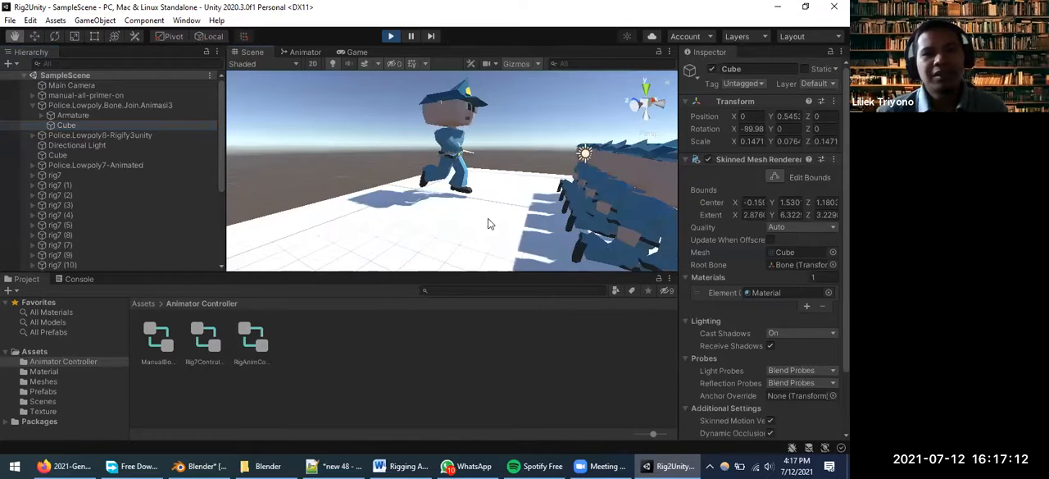
scroll(438, 195, "up", 5)
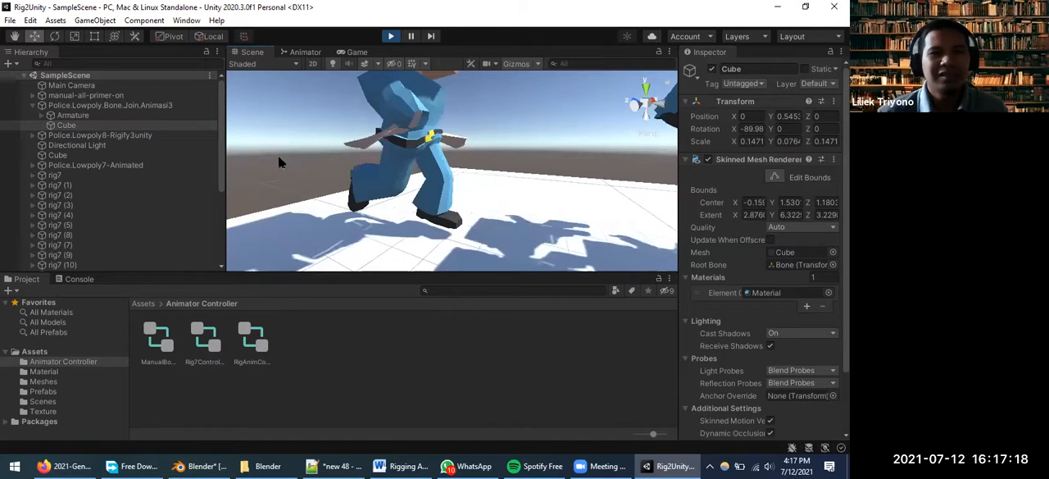
middle_click_drag(464, 146, 434, 151)
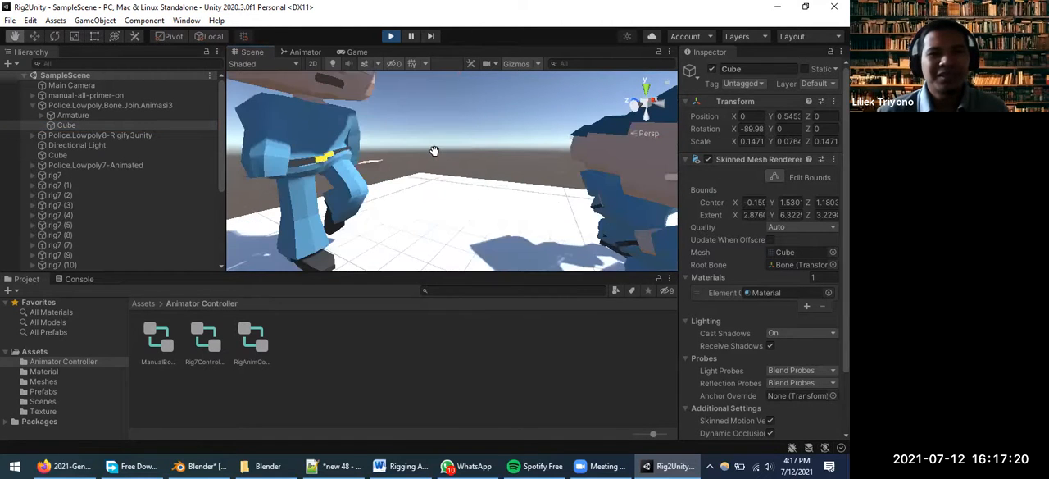
middle_click_drag(342, 190, 292, 174)
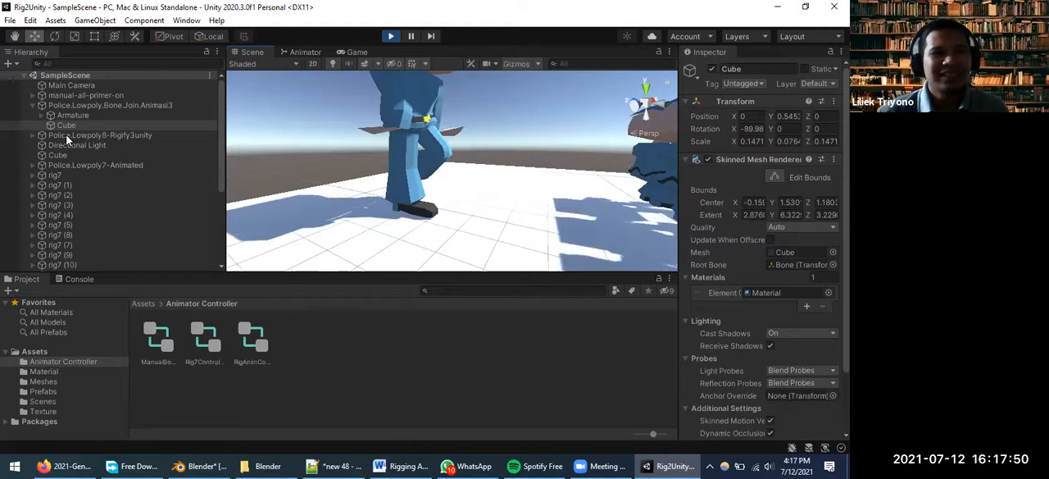
Look through the scene's object list and view the whole group of police characters from farther away
scroll(150, 145, "down", 2)
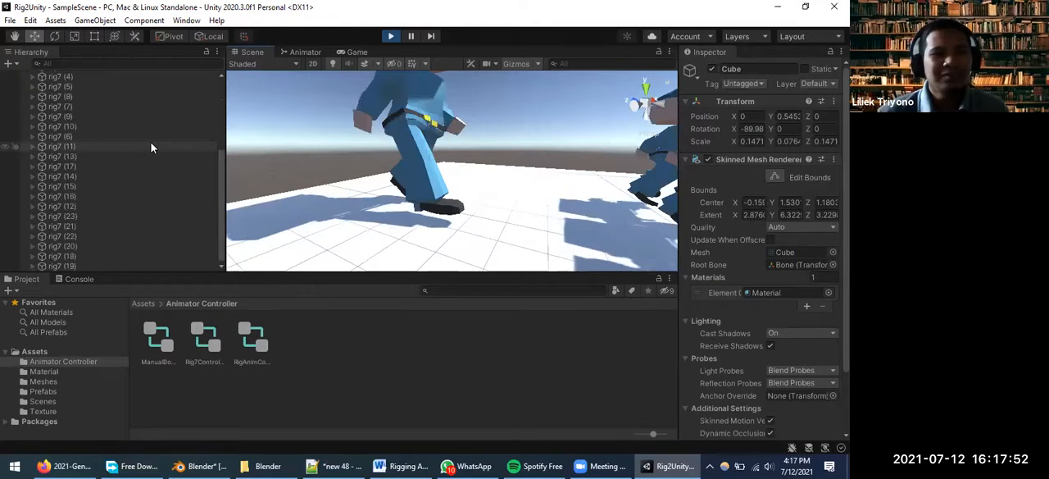
scroll(153, 141, "up", 2)
scroll(505, 200, "down", 2)
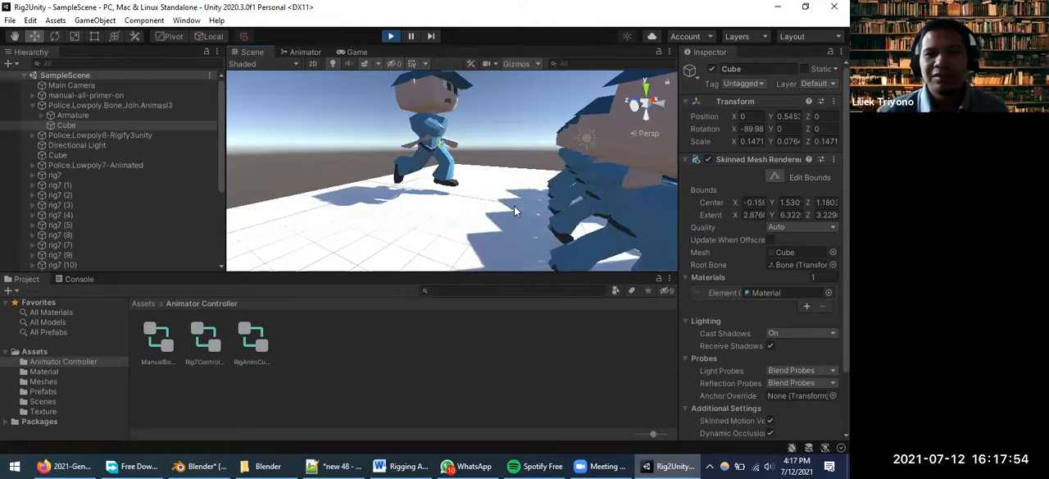
scroll(515, 214, "down", 5)
middle_click_drag(499, 222, 469, 238)
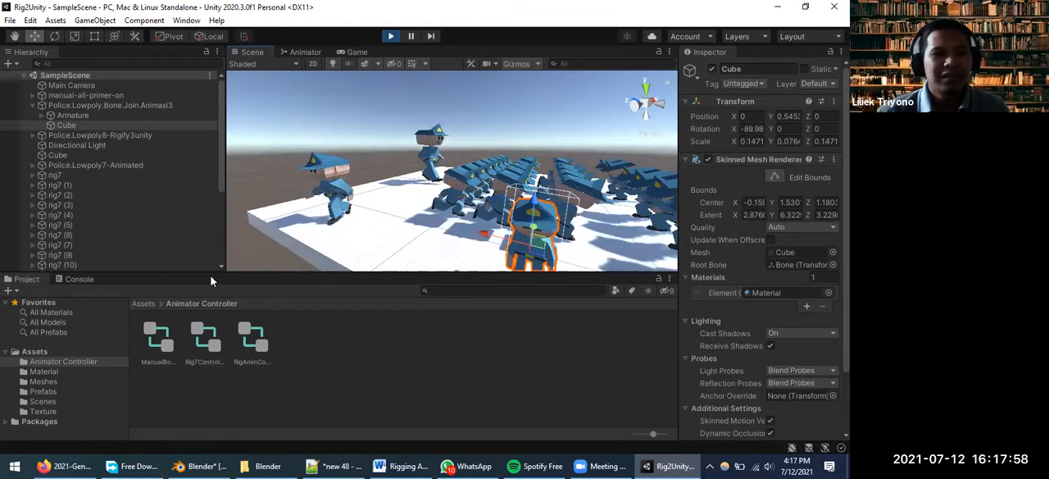
Display the rig import settings of the manual-all-primer-on model in the Meshes folder and check its animation type options
left_click(43, 382)
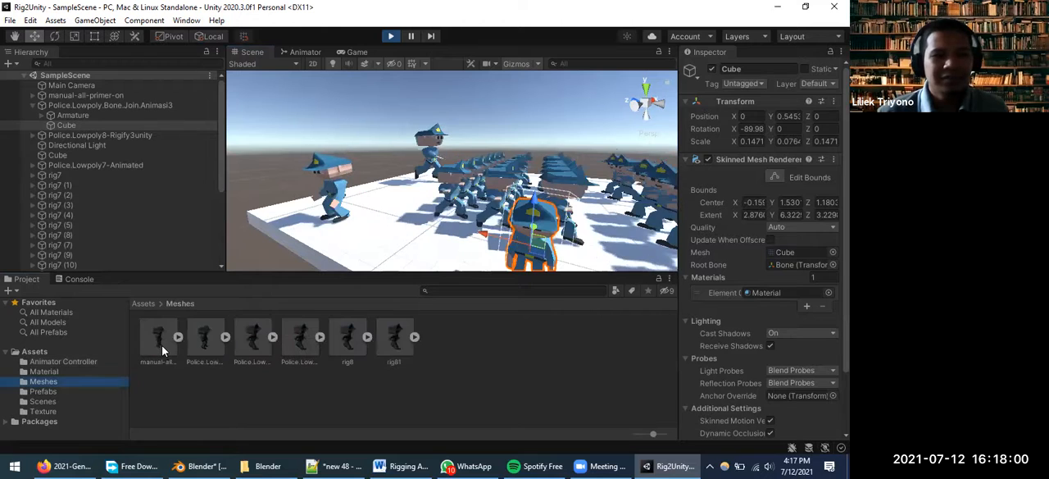
left_click(159, 340)
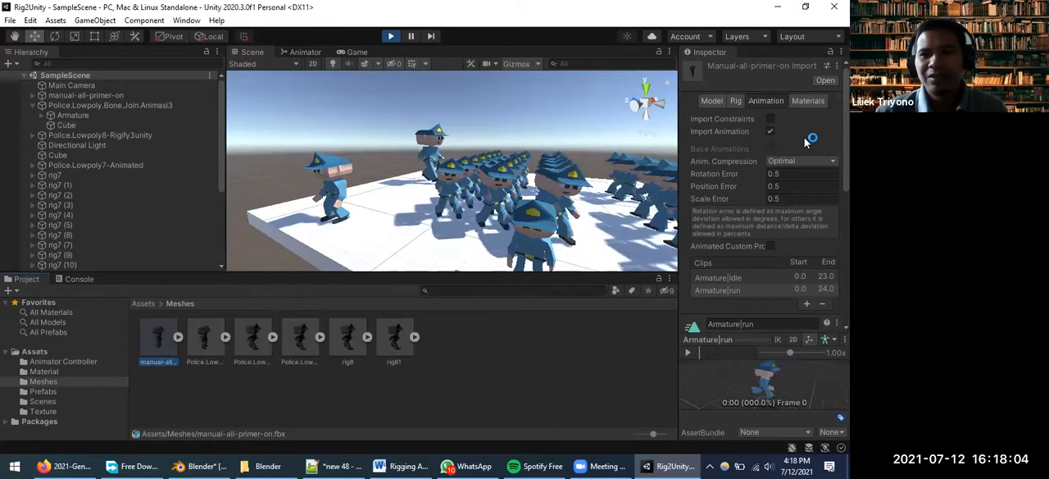
left_click(736, 100)
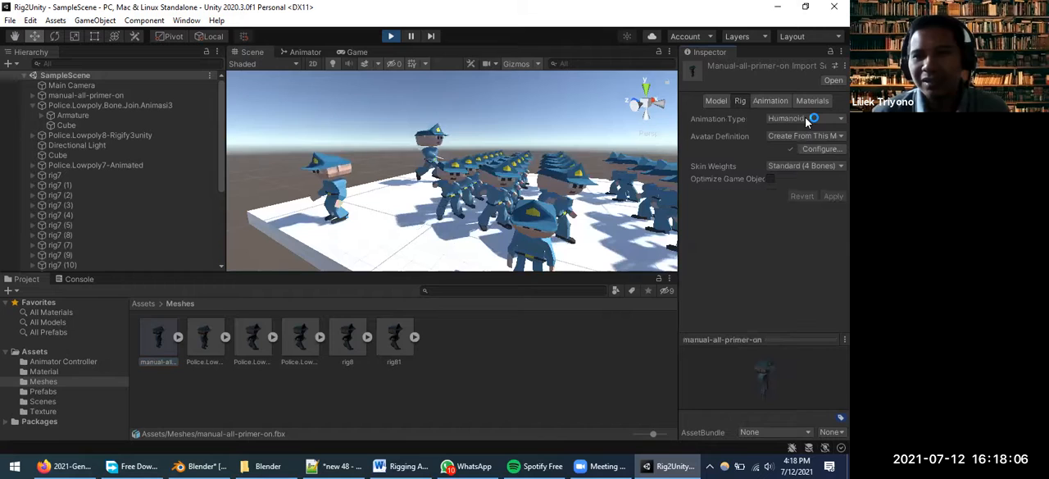
left_click(807, 119)
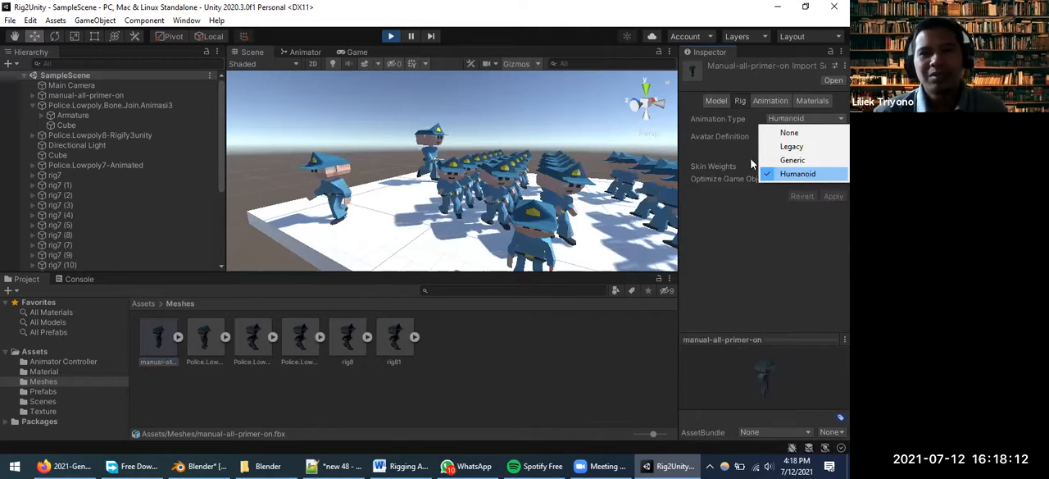
Stop play mode and review the available animation types for the manual-all-primer-on rig
left_click(393, 38)
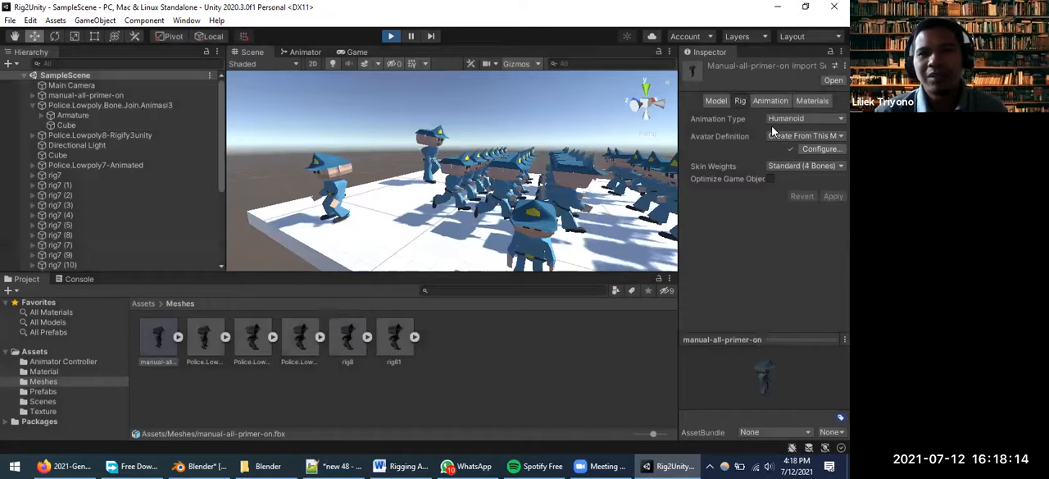
left_click(393, 37)
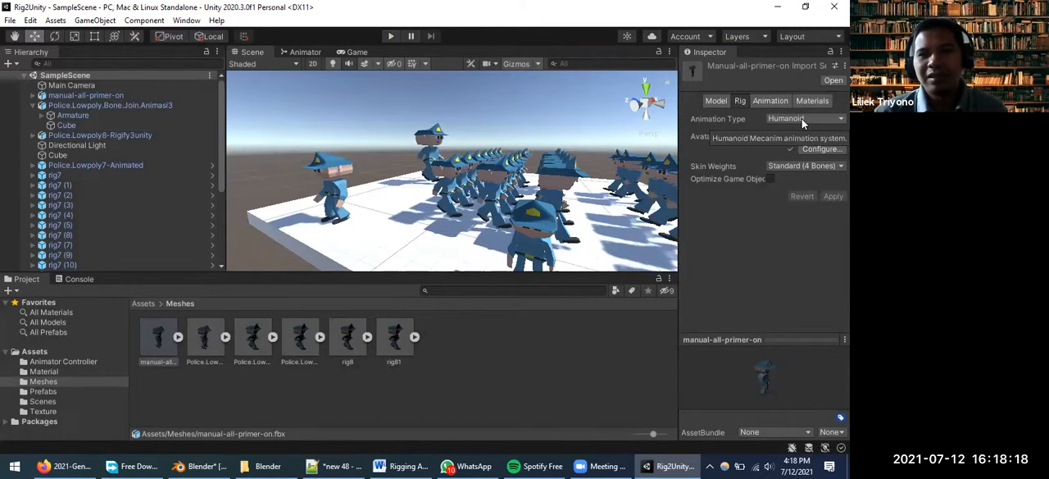
left_click(802, 118)
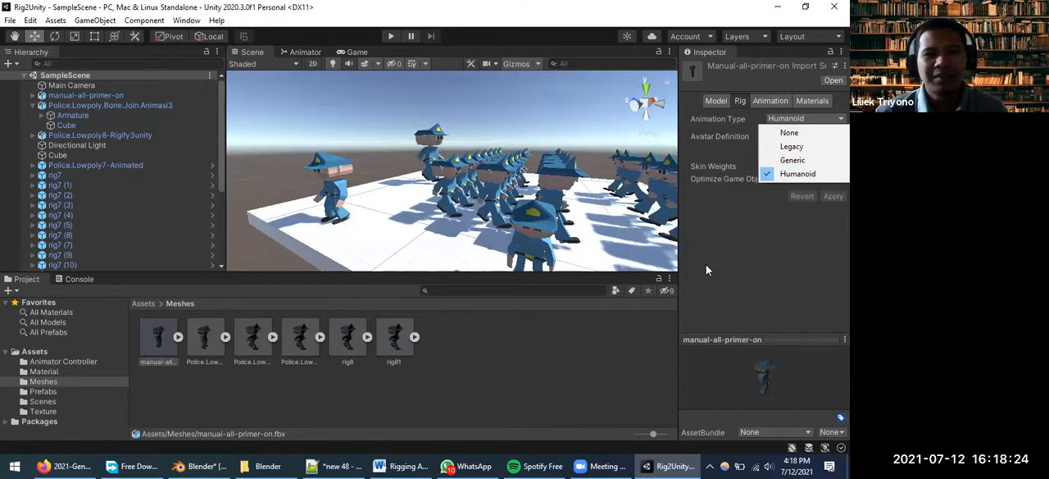
left_click(788, 114)
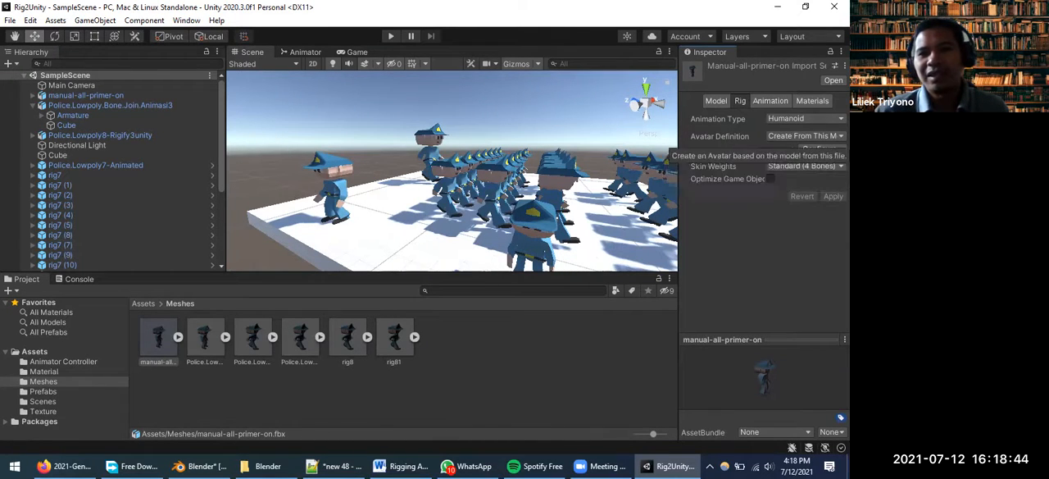
Try the Generic animation type on the manual-all-primer-on model and set it back to Humanoid
left_click(788, 120)
left_click(799, 162)
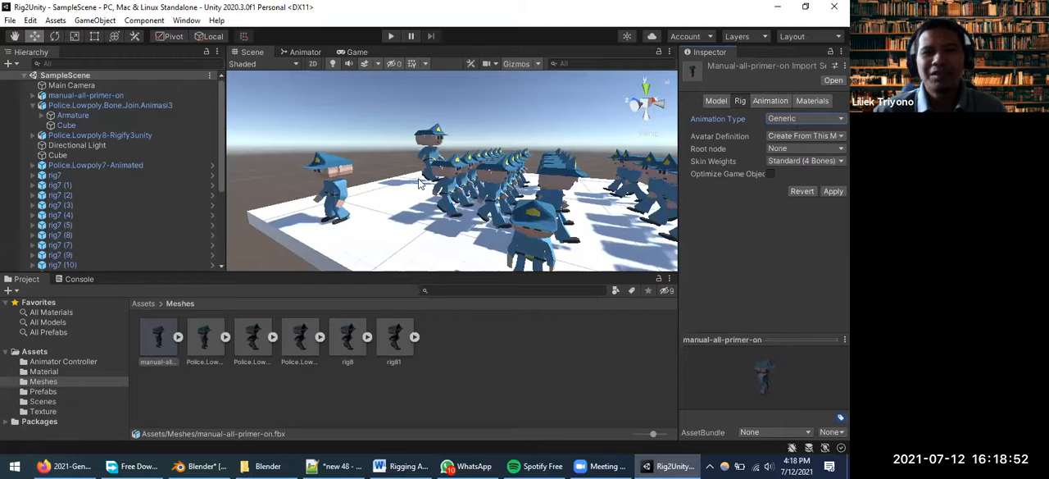
left_click(808, 121)
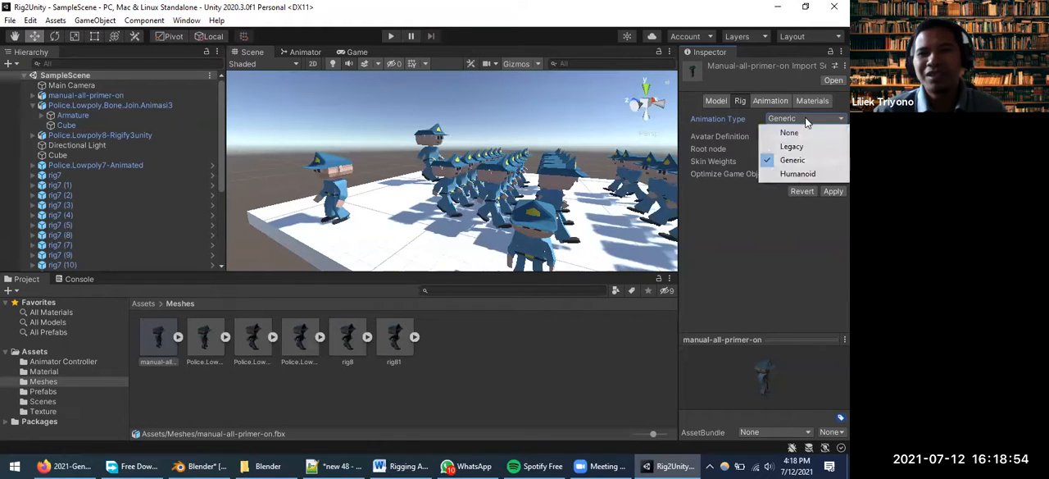
left_click(788, 174)
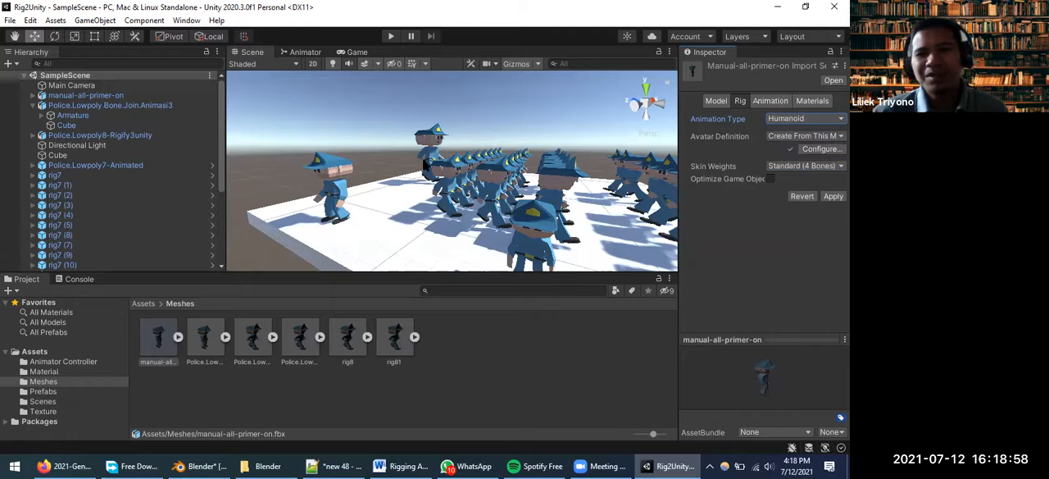
Open the avatar configuration of manual-all-primer-on, applying the pending import settings, and widen the Inspector
left_click(822, 150)
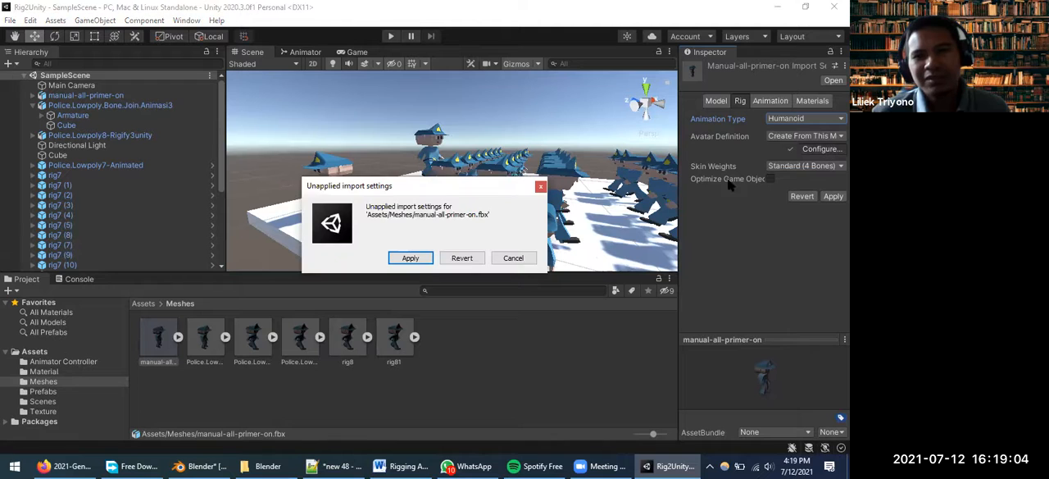
left_click(410, 259)
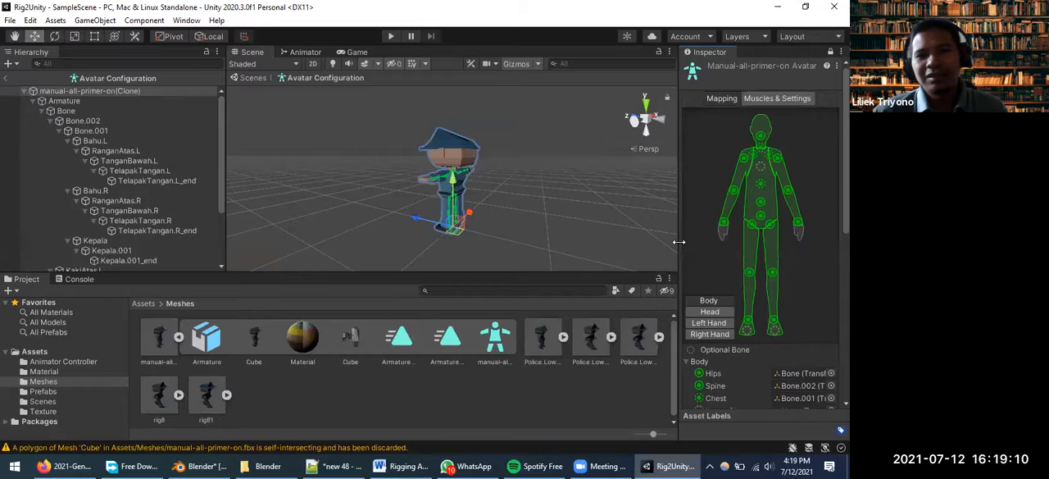
left_click_drag(679, 244, 642, 244)
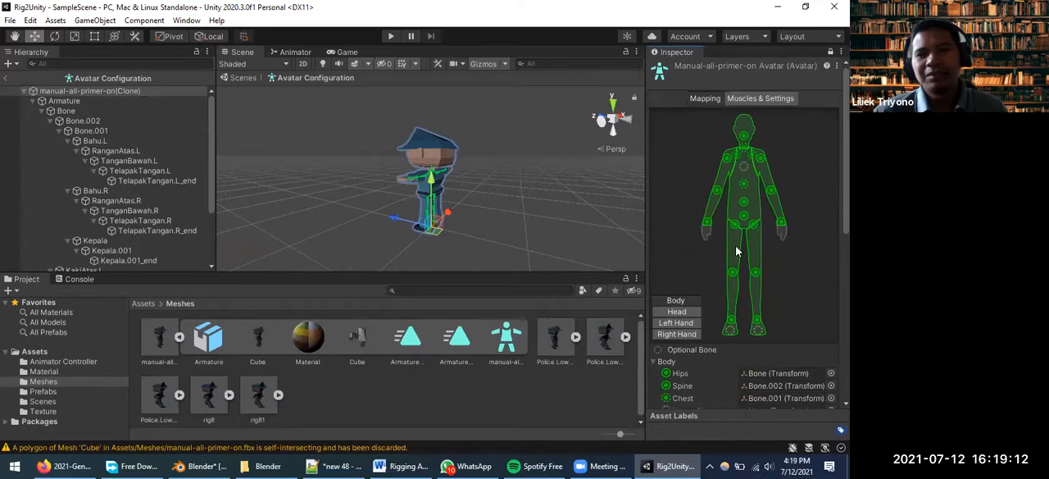
Examine the humanoid avatar diagram and the bone mapping of the body and arms
scroll(733, 250, "down", 3)
scroll(753, 187, "up", 3)
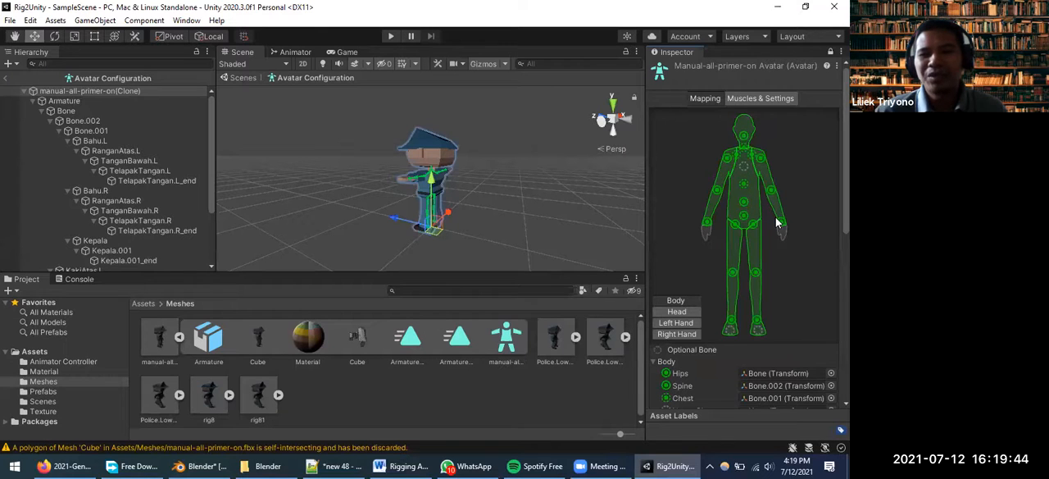
scroll(778, 221, "down", 3)
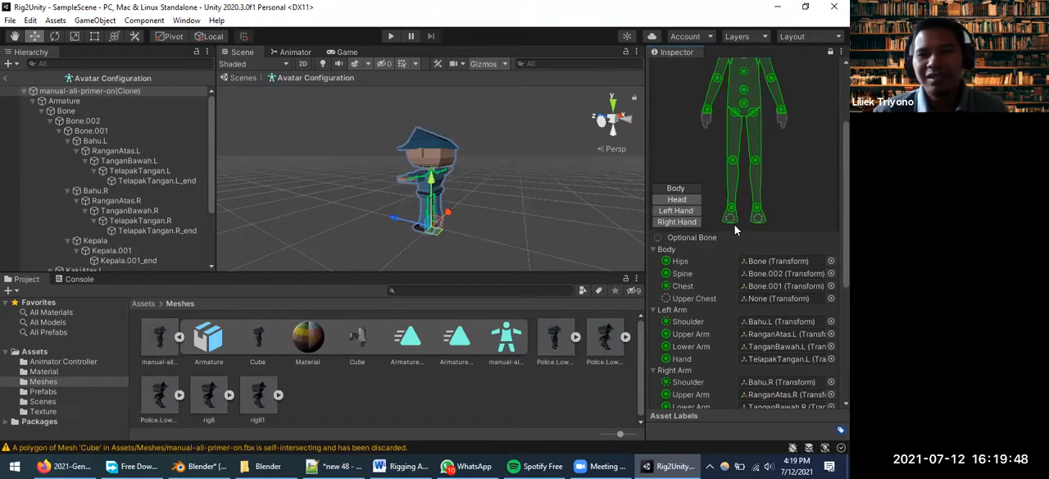
scroll(741, 195, "up", 3)
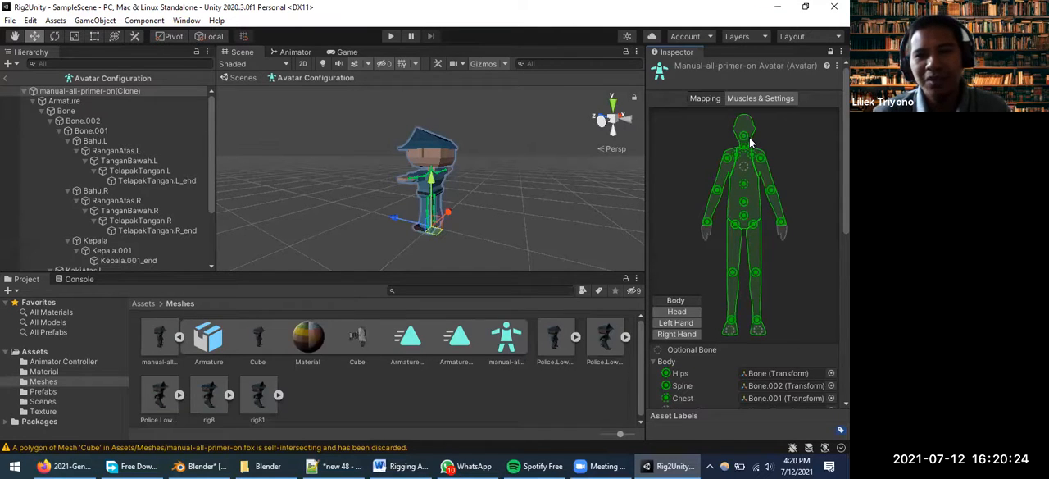
Inspect the avatar's neck, shoulder and arm bones up close on the police model
scroll(412, 178, "up", 5)
scroll(417, 176, "down", 5)
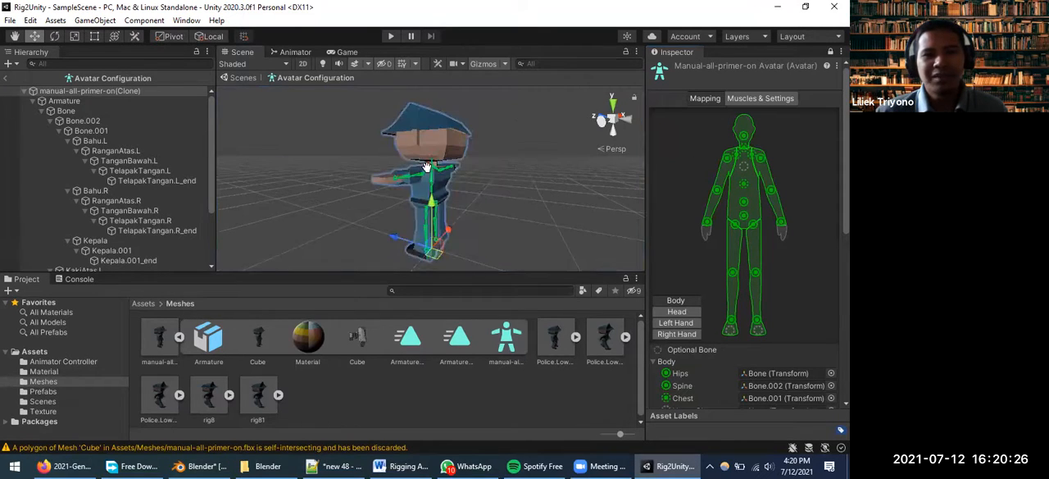
middle_click_drag(425, 169, 435, 170)
scroll(452, 168, "up", 5)
scroll(452, 168, "down", 2)
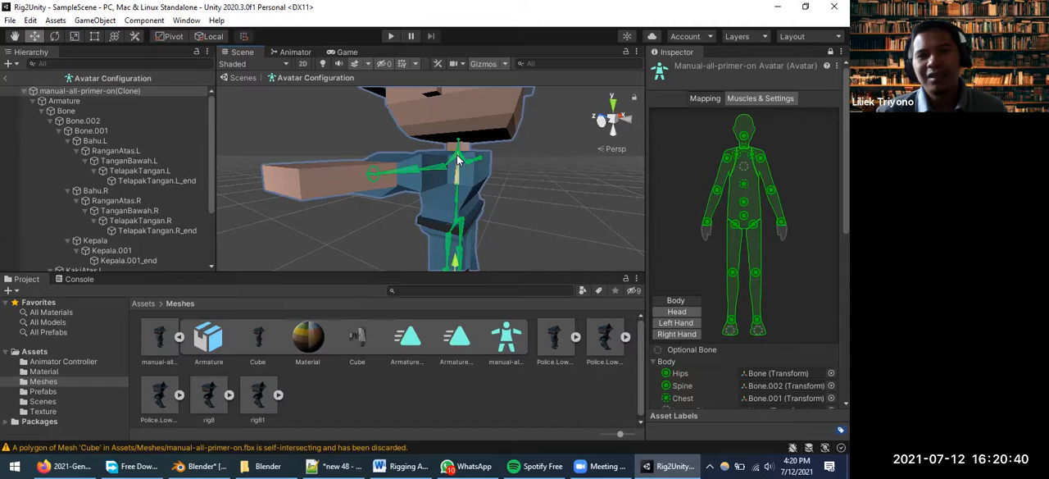
scroll(459, 156, "up", 5)
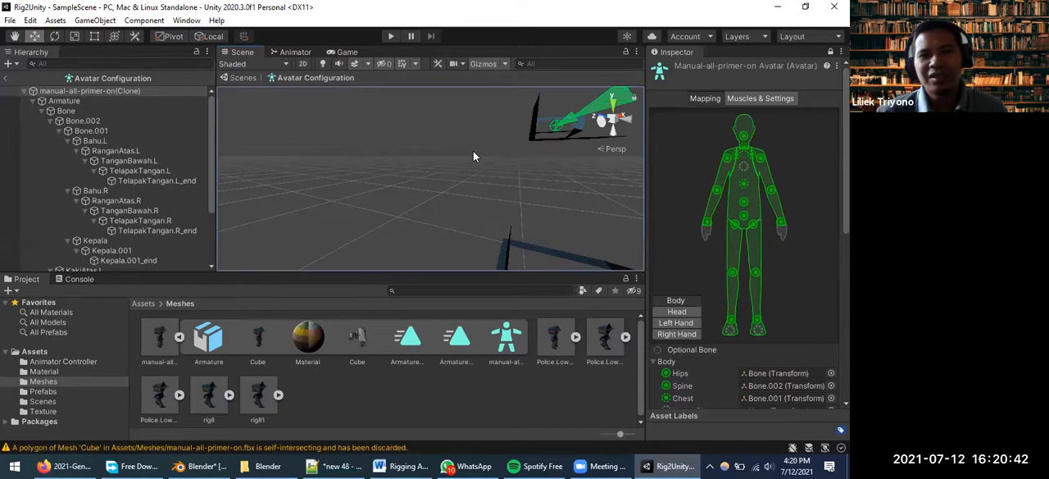
scroll(466, 159, "down", 5)
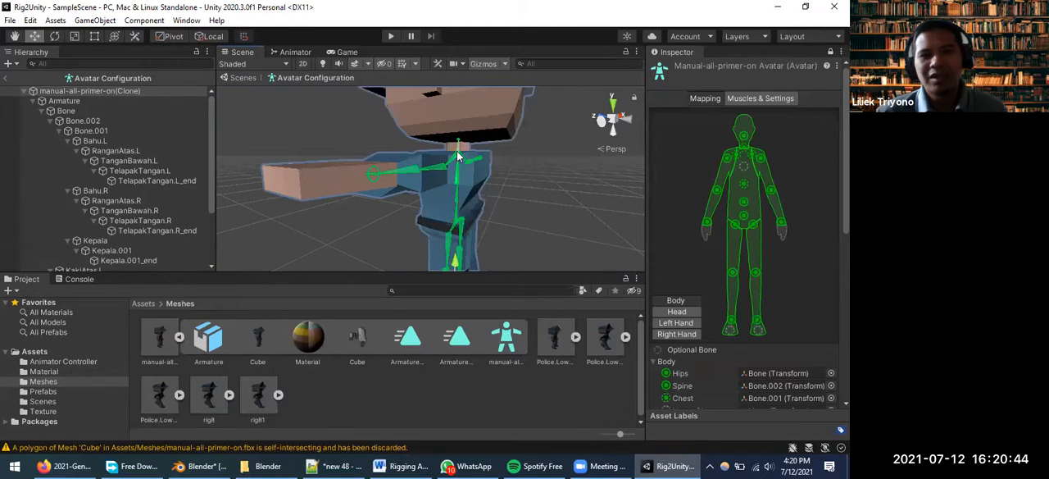
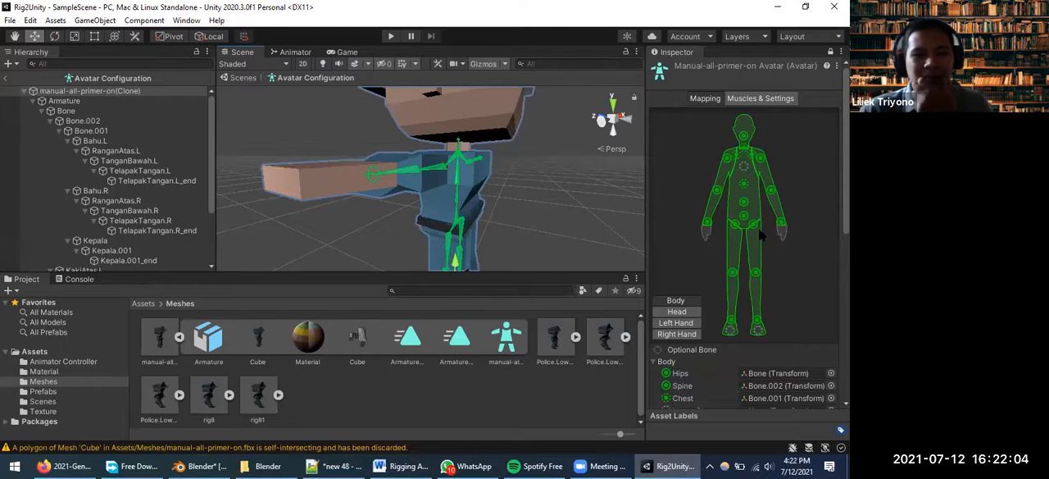
Examine the avatar's bone mapping for the head, the left hand and the right hand
left_click(681, 312)
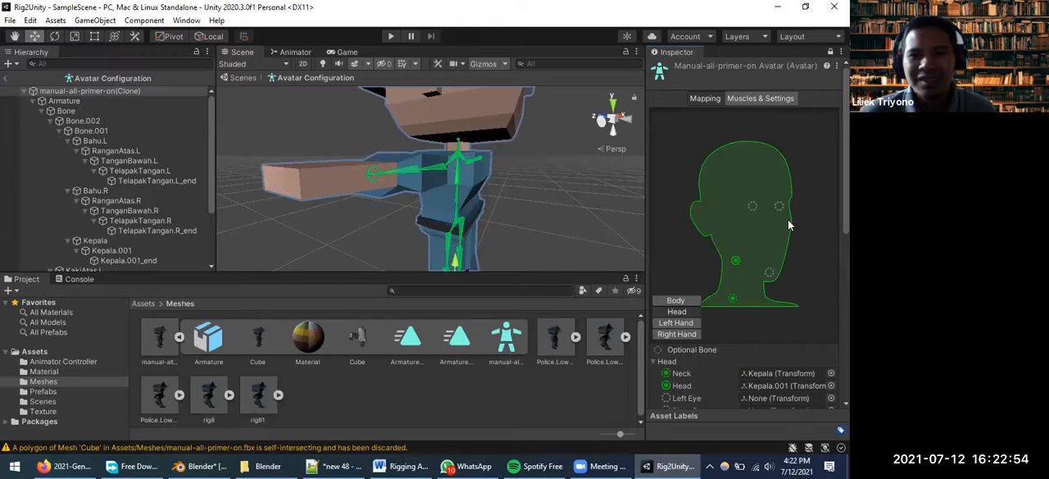
scroll(788, 219, "down", 3)
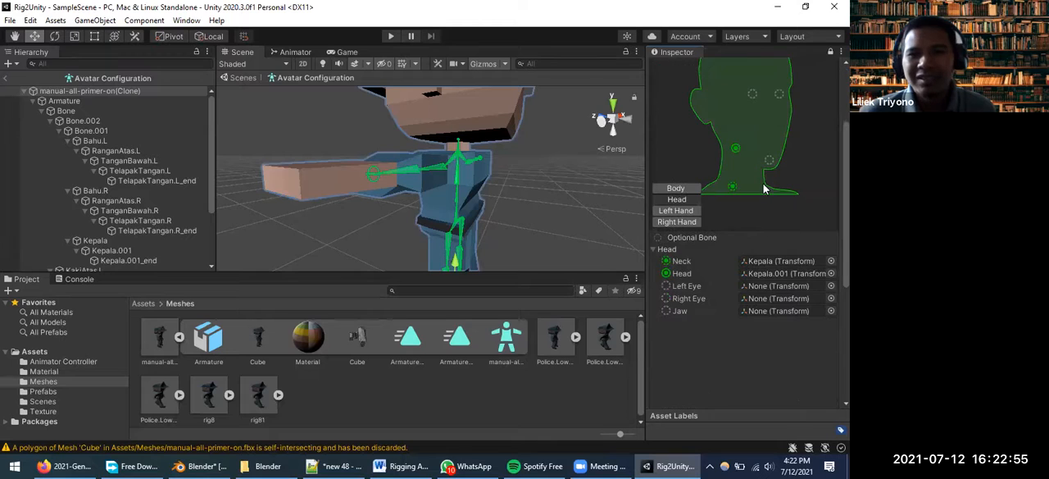
left_click(689, 213)
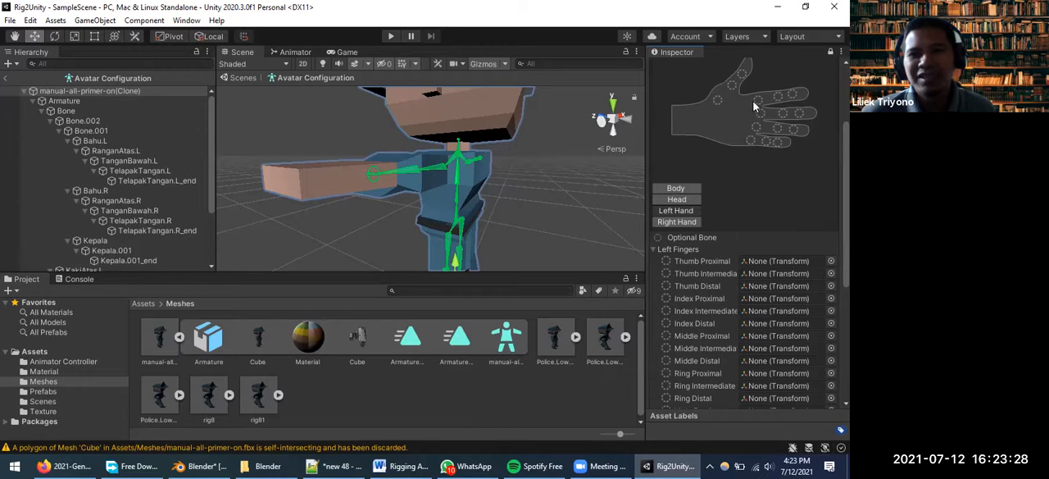
left_click(678, 222)
scroll(706, 176, "down", 3)
scroll(708, 180, "up", 3)
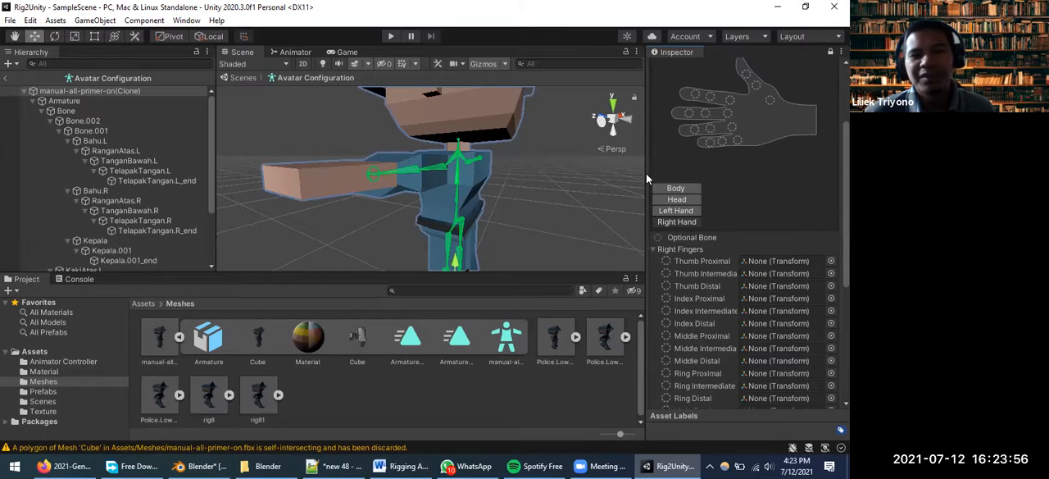
scroll(722, 152, "down", 6)
scroll(722, 152, "up", 6)
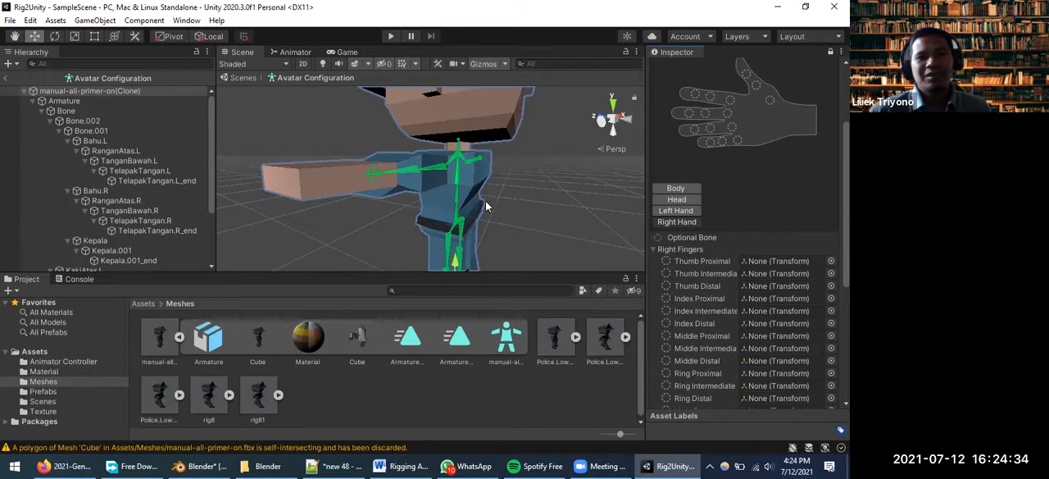
Inspect the police model and its avatar bones from several angles and distances
middle_click_drag(506, 209, 464, 208)
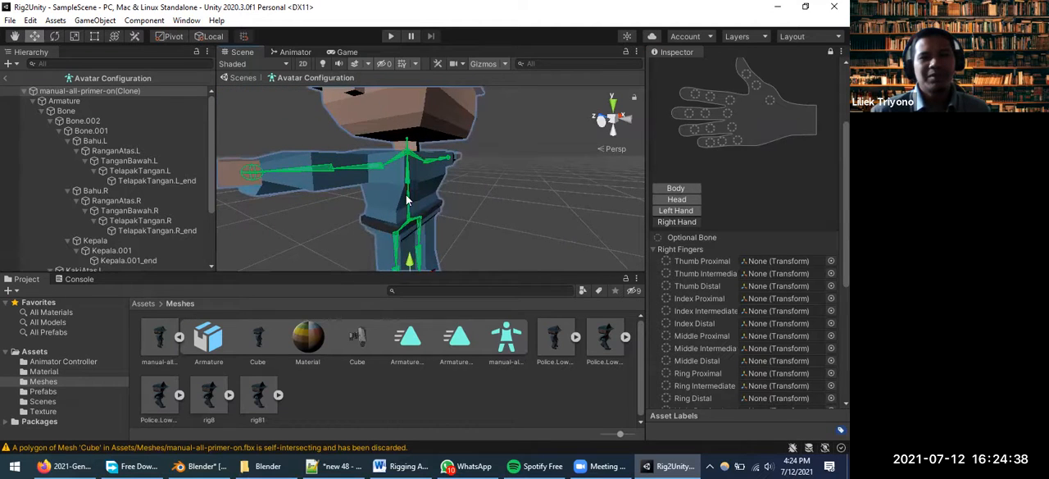
scroll(488, 192, "down", 5)
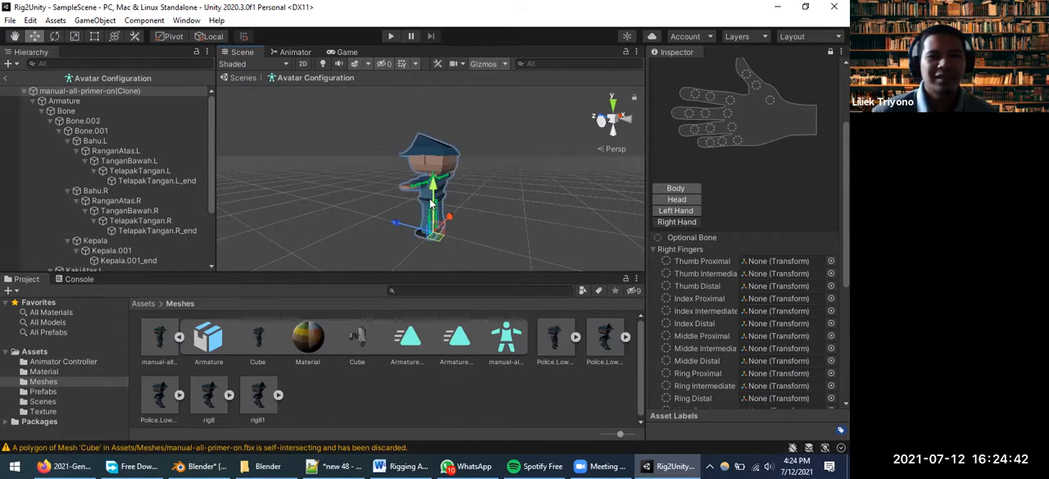
scroll(393, 214, "up", 2)
scroll(430, 229, "up", 5)
scroll(449, 210, "down", 5)
mouse_move(454, 212)
middle_mouse_down()
mouse_move(504, 207)
mouse_move(449, 206)
middle_mouse_up()
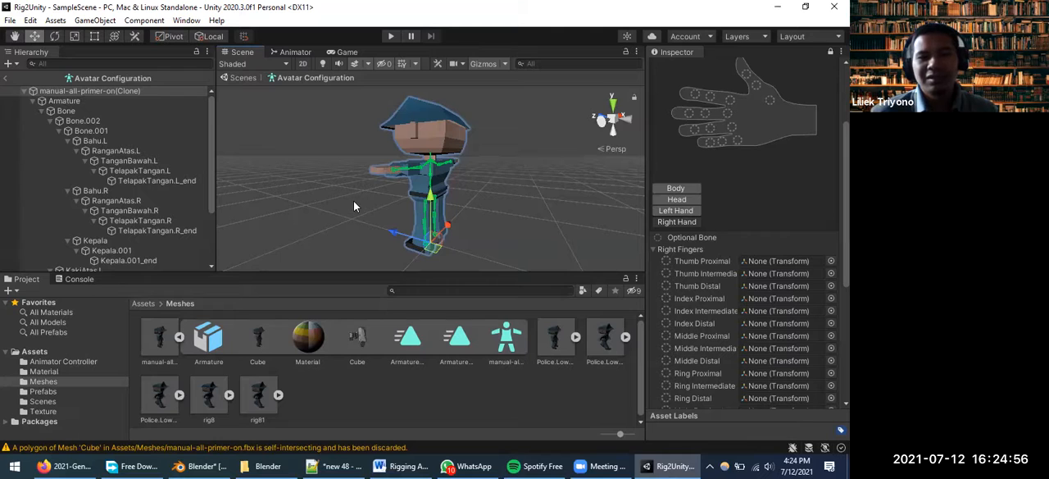
scroll(354, 200, "down", 5)
scroll(406, 212, "up", 10)
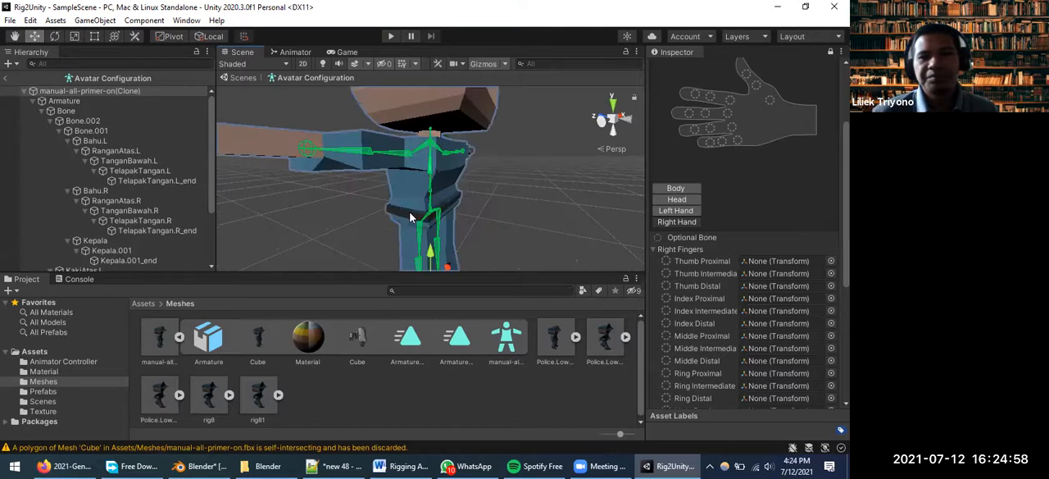
scroll(414, 217, "down", 5)
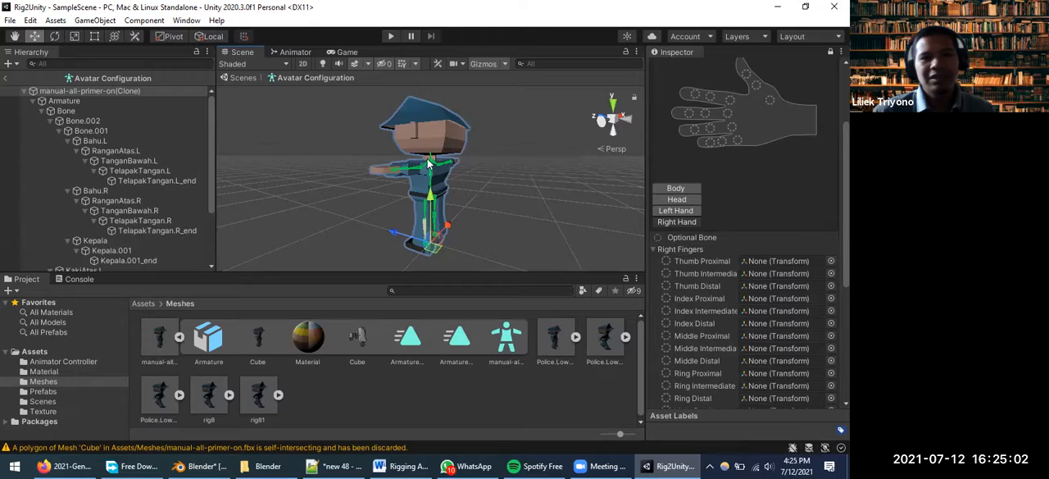
left_click(10, 21)
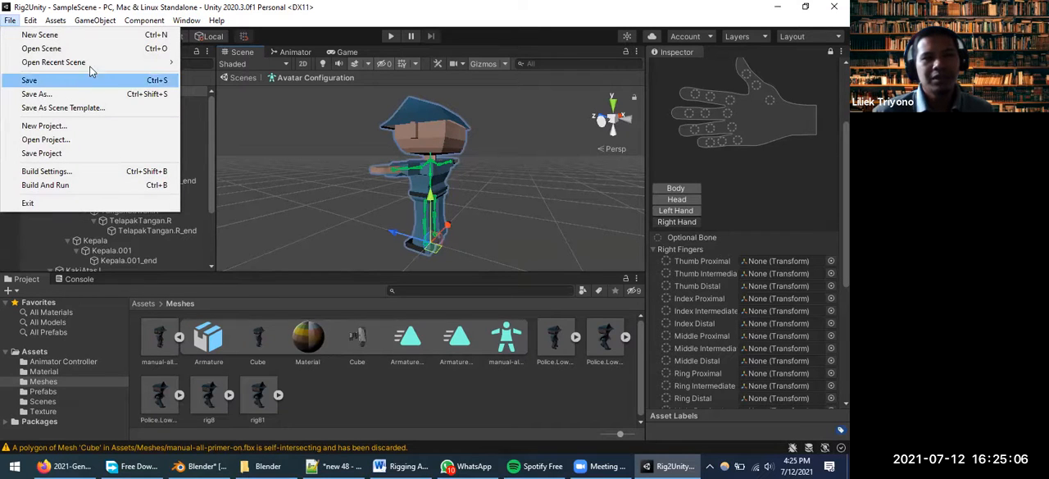
mouse_move(109, 62)
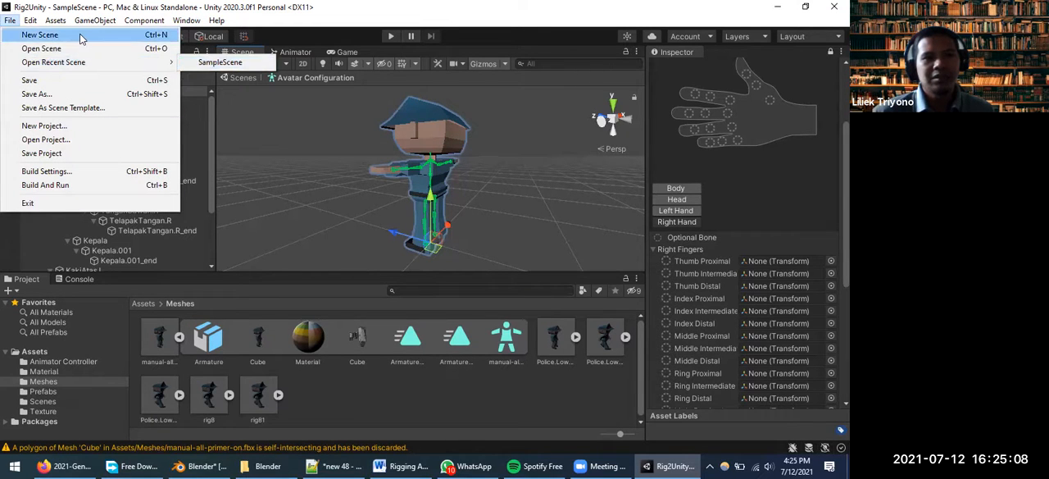
left_click(41, 49)
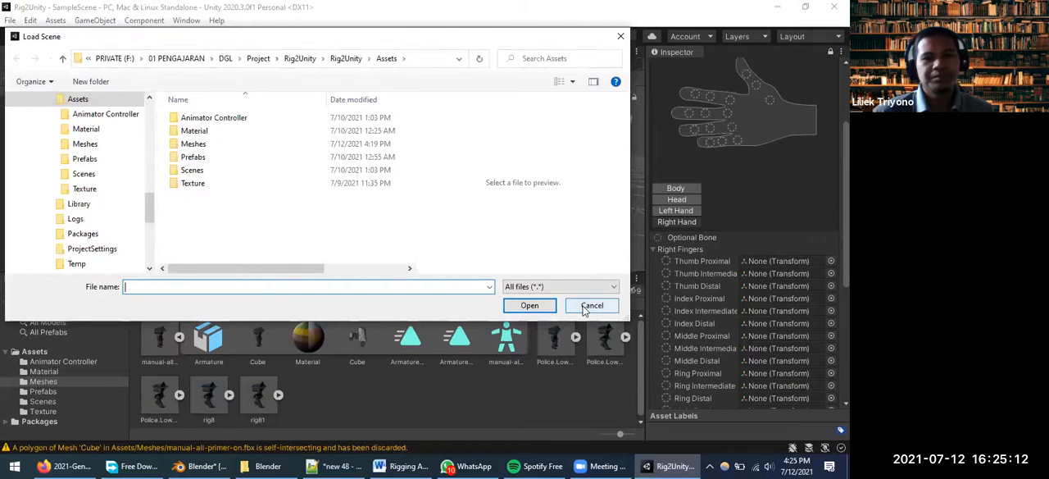
left_click(579, 307)
left_click(10, 21)
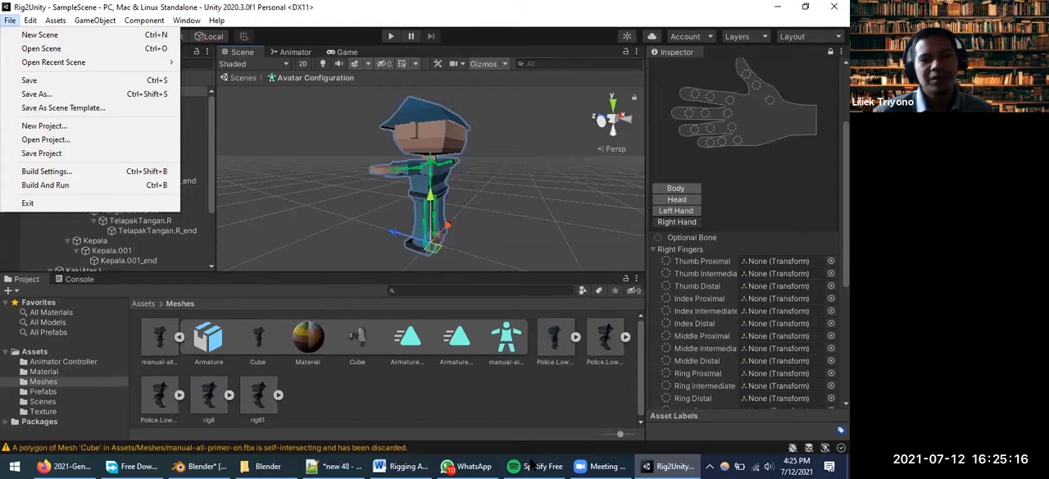
Close the Rig2Unity editor and open the AddPlayerController project through Unity Hub
left_click(14, 465)
type("OPENHUB")
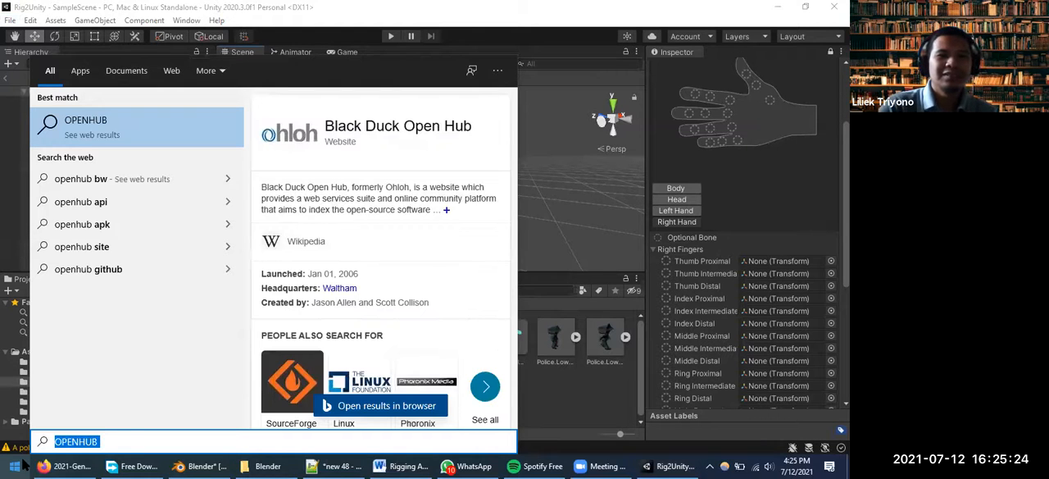
key("BackSpace")
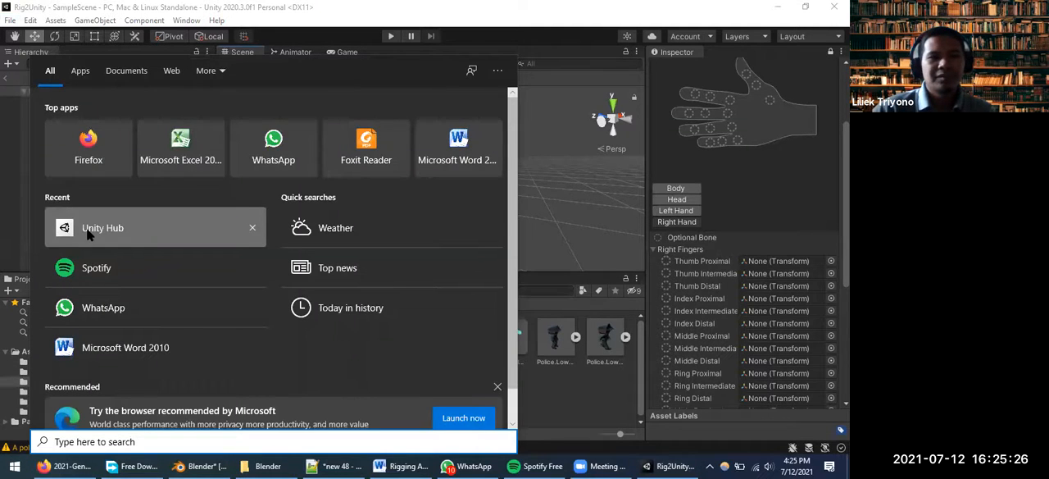
left_click(144, 233)
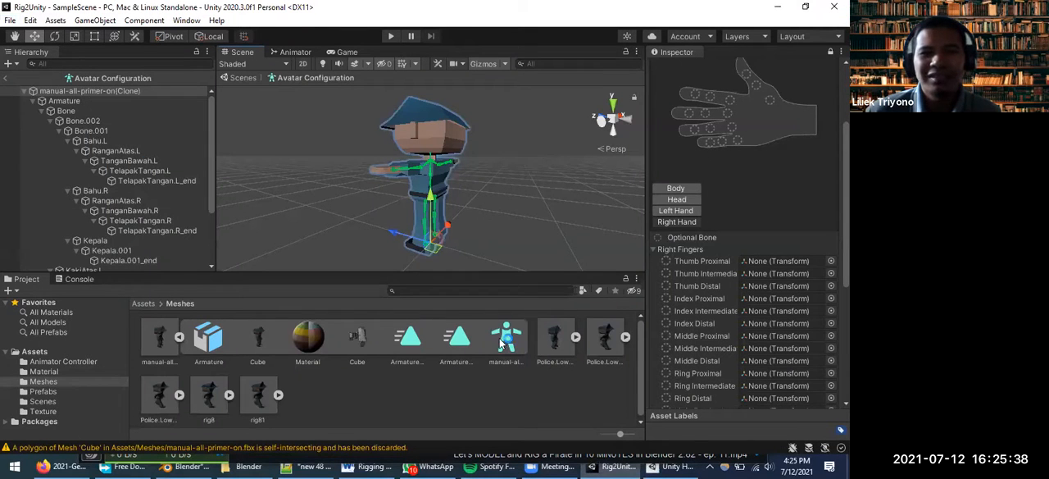
left_click(835, 6)
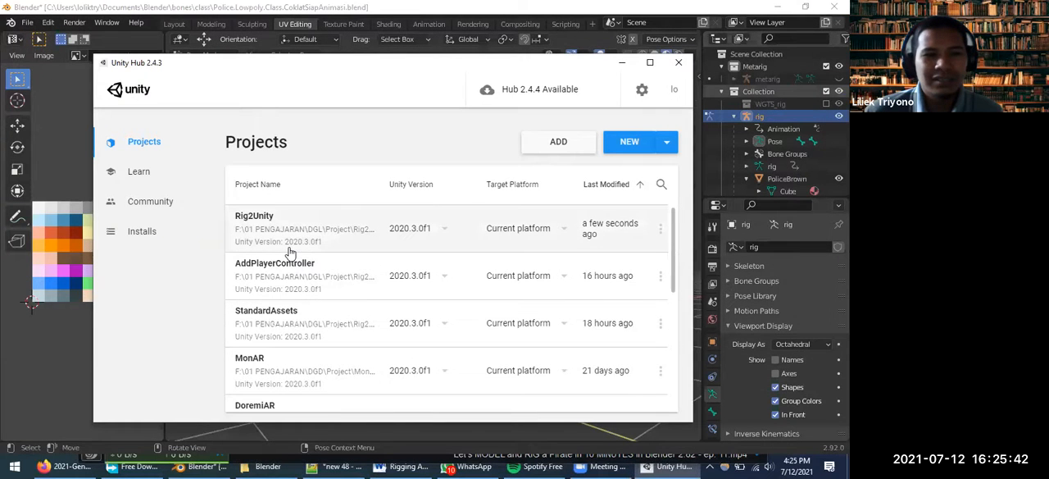
left_click(290, 274)
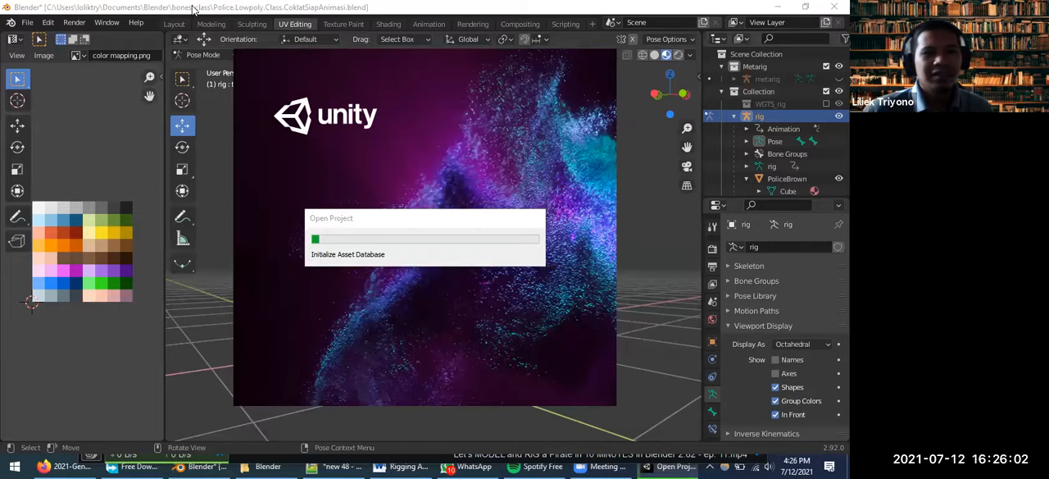
Switch to Blender, expand the metarig in the Outliner and make it visible on the police character
middle_click_drag(326, 225, 366, 250)
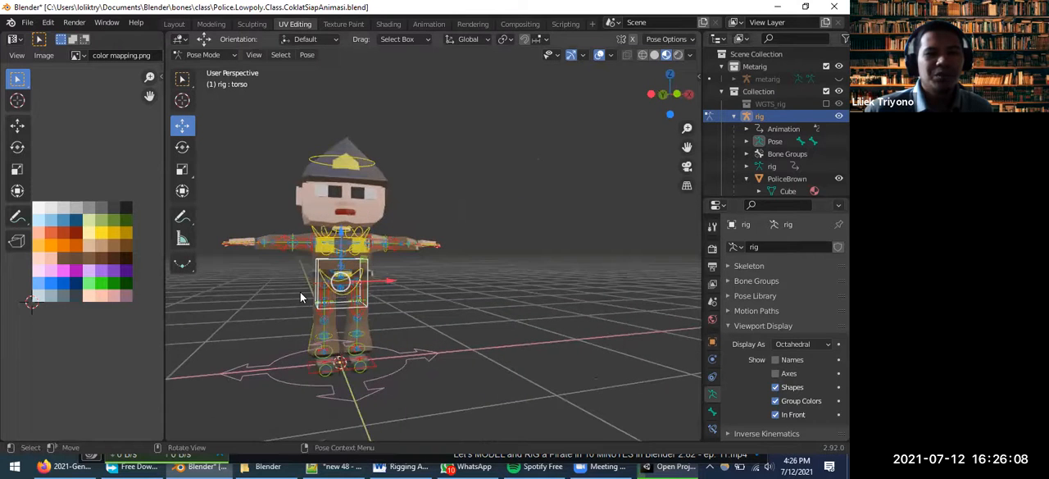
scroll(300, 292, "up", 3)
scroll(369, 285, "down", 2)
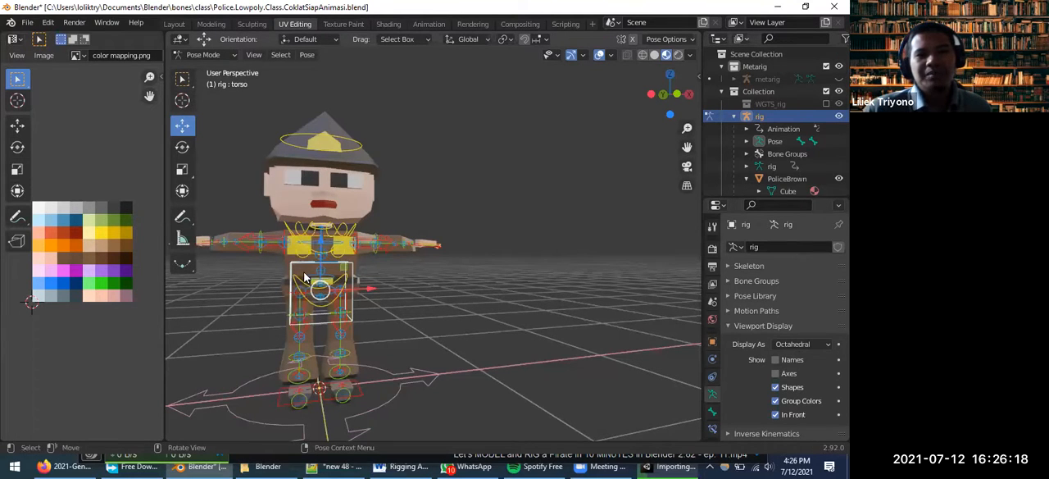
scroll(415, 296, "up", 3)
middle_click_drag(394, 300, 735, 82)
left_click(734, 79)
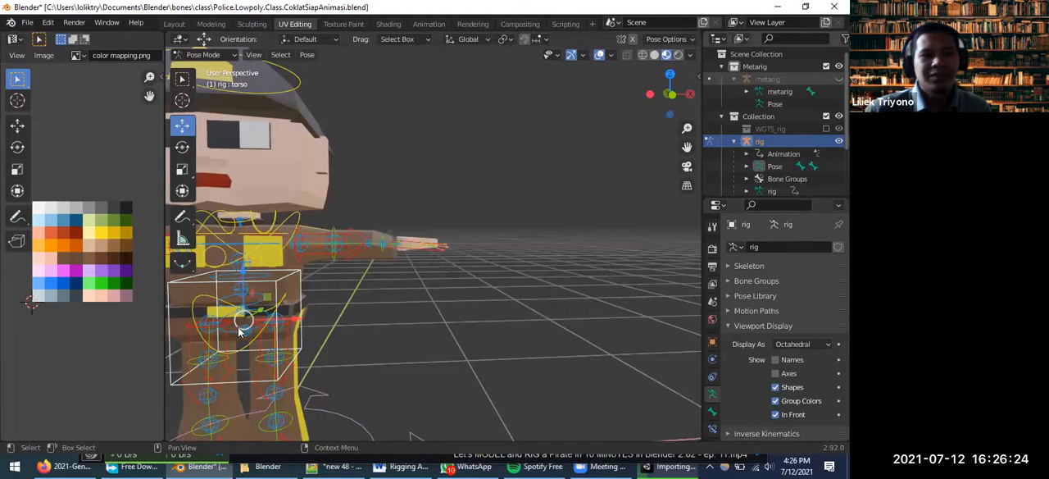
middle_click_drag(202, 336, 201, 297)
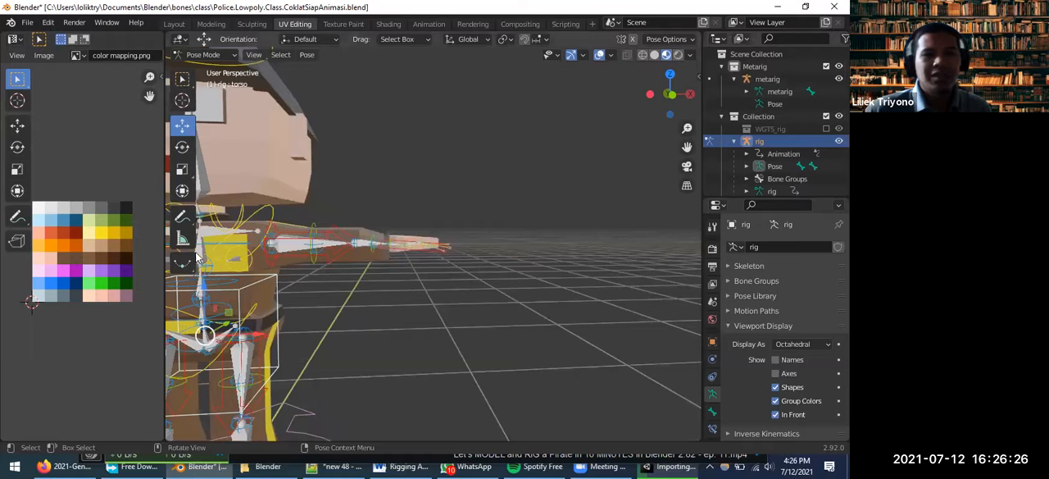
Select the spine_fk.003 chest control of the rig and frame the view on it
scroll(277, 258, "down", 2)
left_click(274, 251)
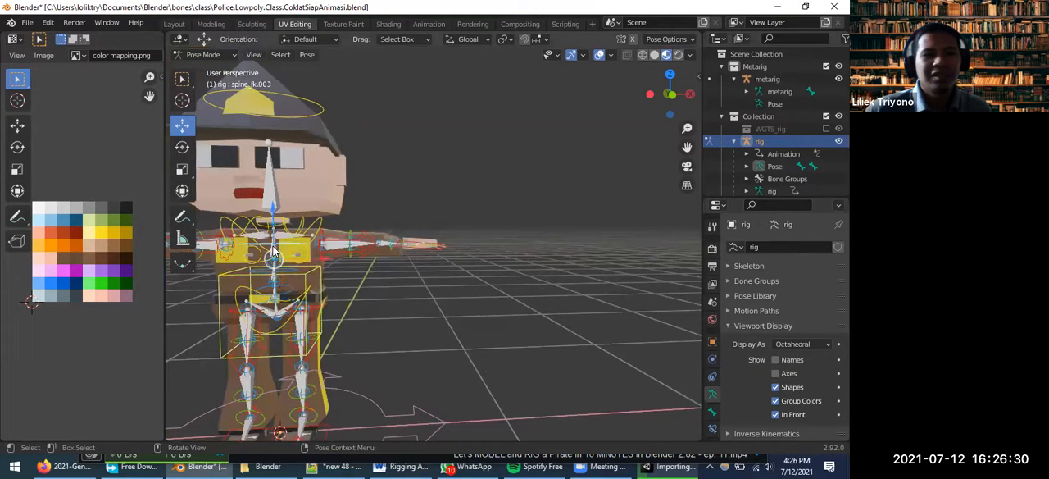
key("grave")
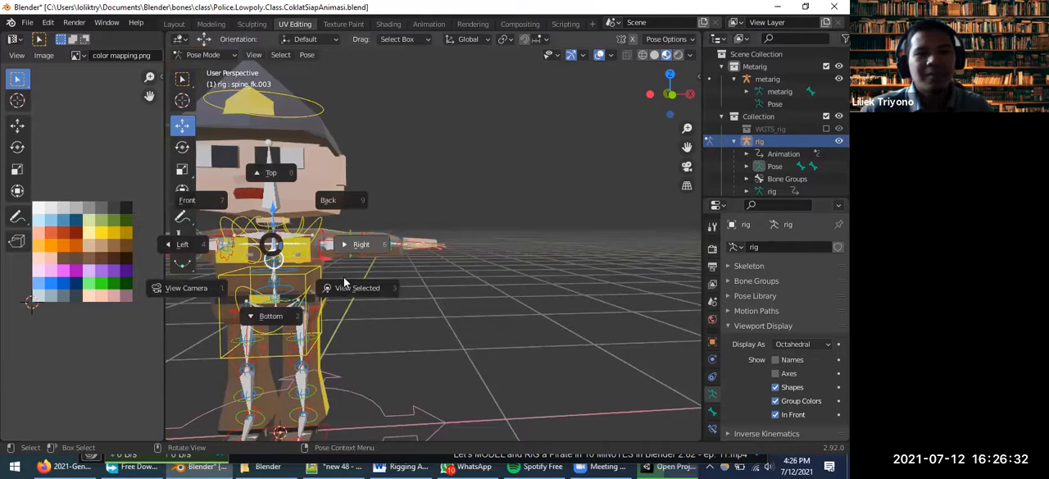
left_click(430, 302)
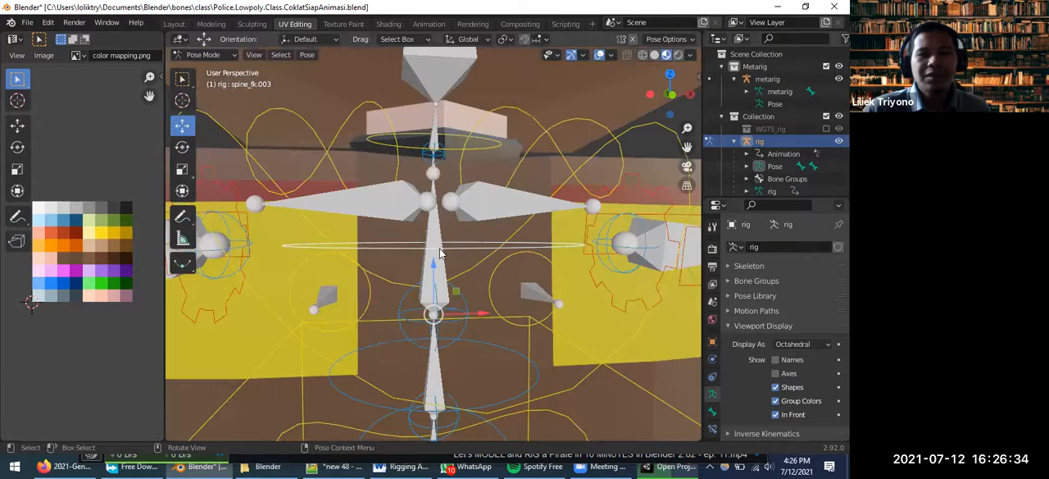
Examine how the metarig's spine, shoulder, neck and head bones connect, from the front and the side
scroll(441, 258, "down", 3)
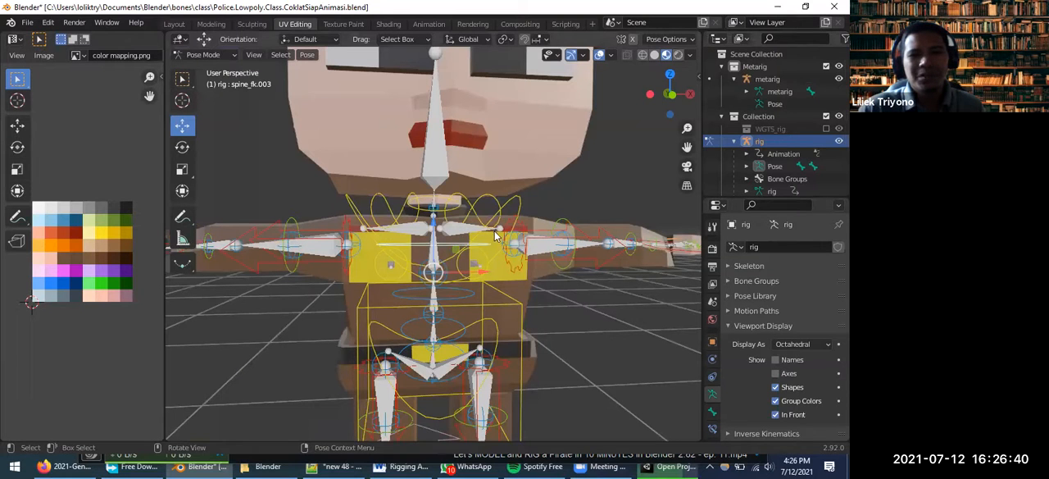
scroll(502, 246, "down", 1)
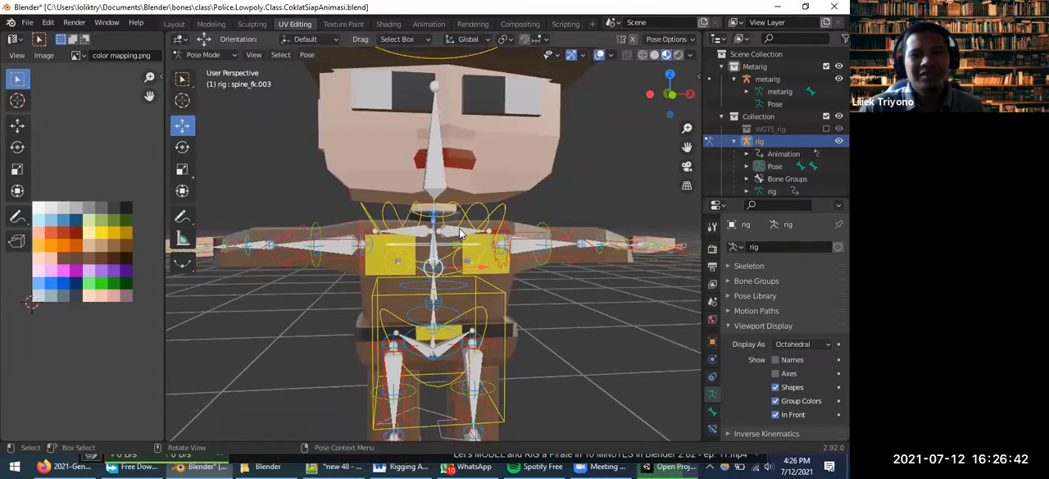
scroll(434, 229, "up", 2)
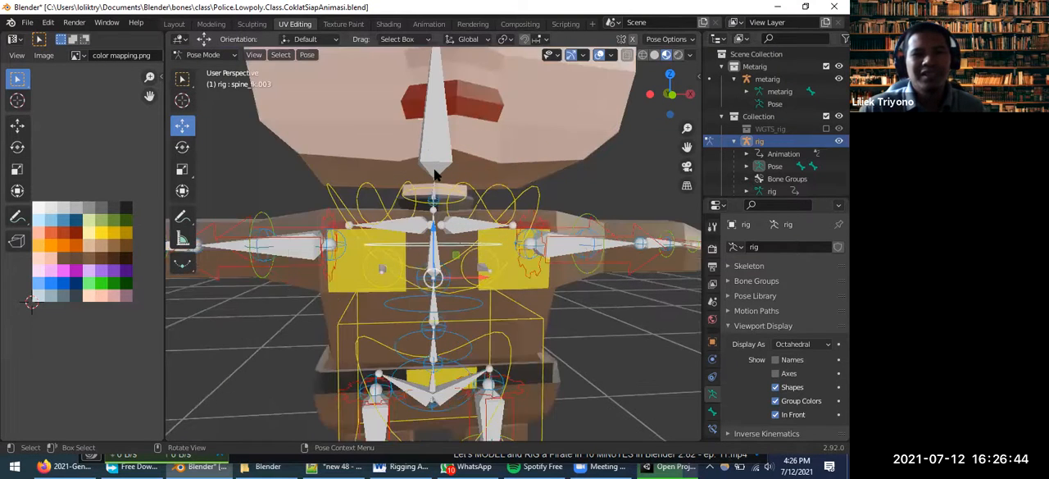
scroll(437, 179, "up", 2)
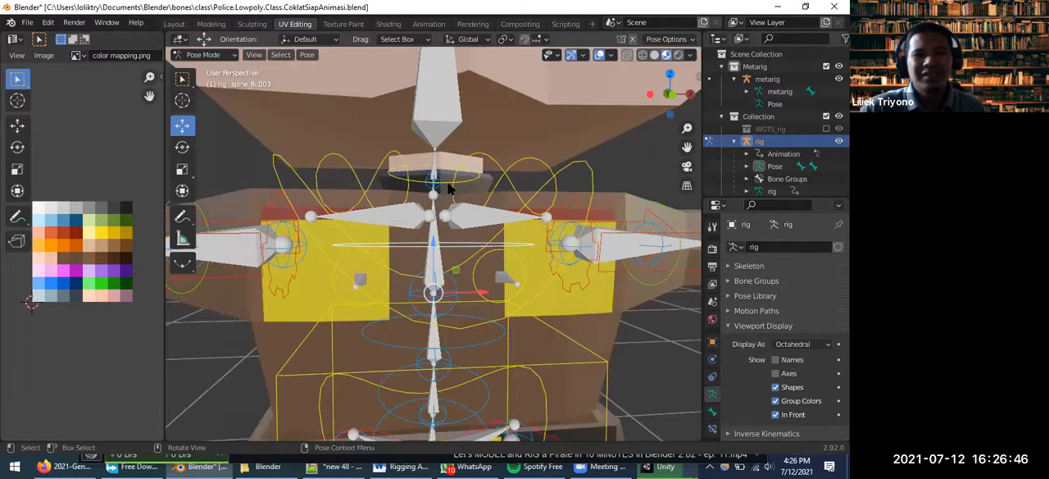
scroll(439, 193, "down", 1)
middle_click_drag(608, 192, 596, 174)
middle_click_drag(577, 209, 552, 192)
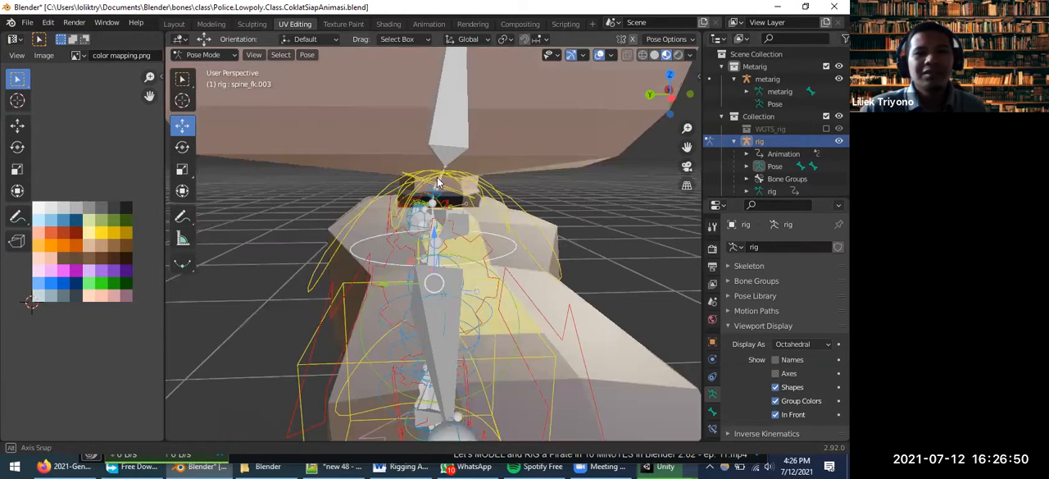
middle_click_drag(436, 180, 456, 153)
scroll(447, 192, "down", 1)
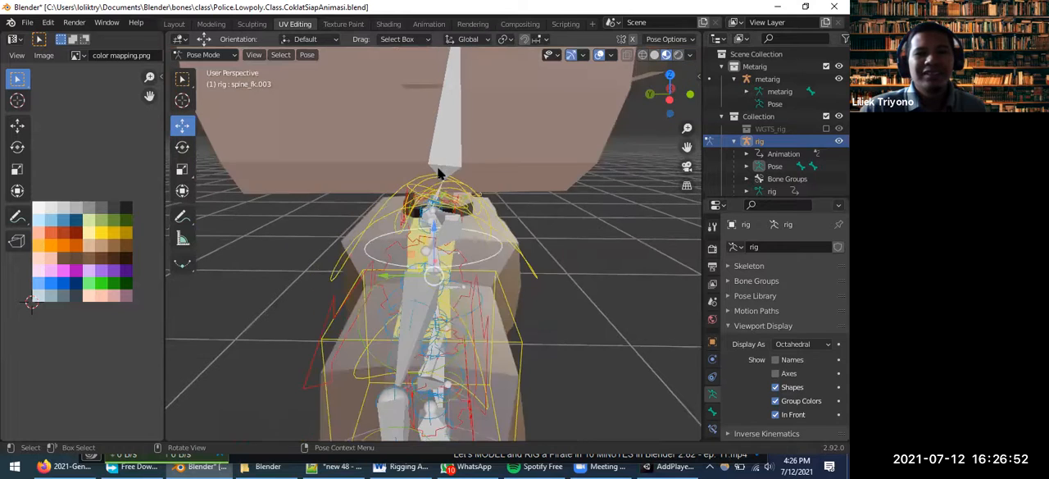
scroll(439, 173, "up", 3)
scroll(439, 152, "up", 2)
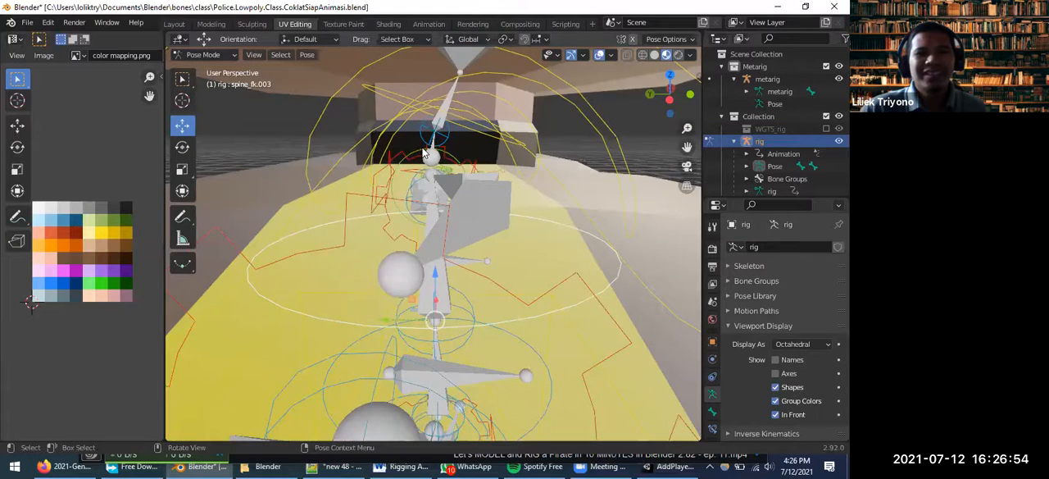
Select the tweak_spine.005 control at the base of the character's neck
scroll(426, 154, "up", 2)
middle_click_drag(513, 175, 467, 131)
middle_click_drag(436, 93, 435, 140)
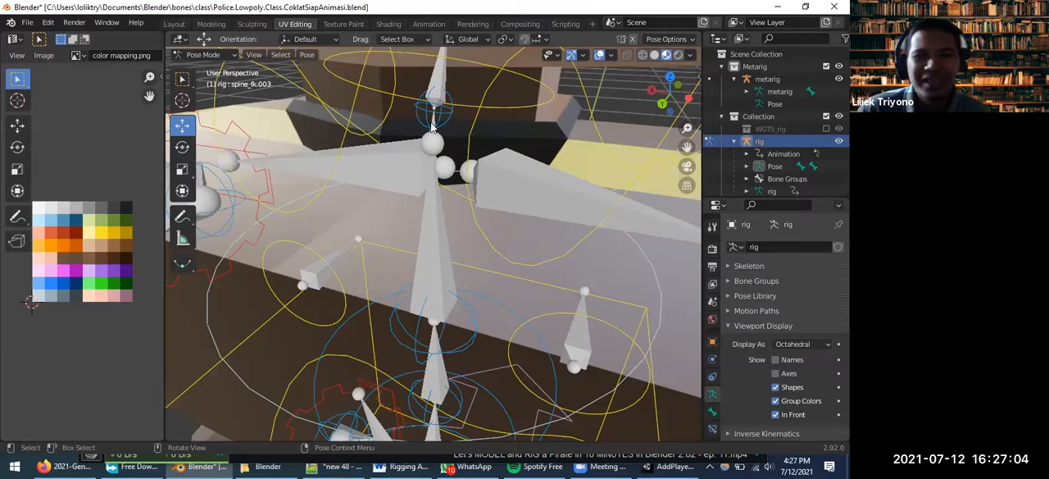
left_click(433, 124)
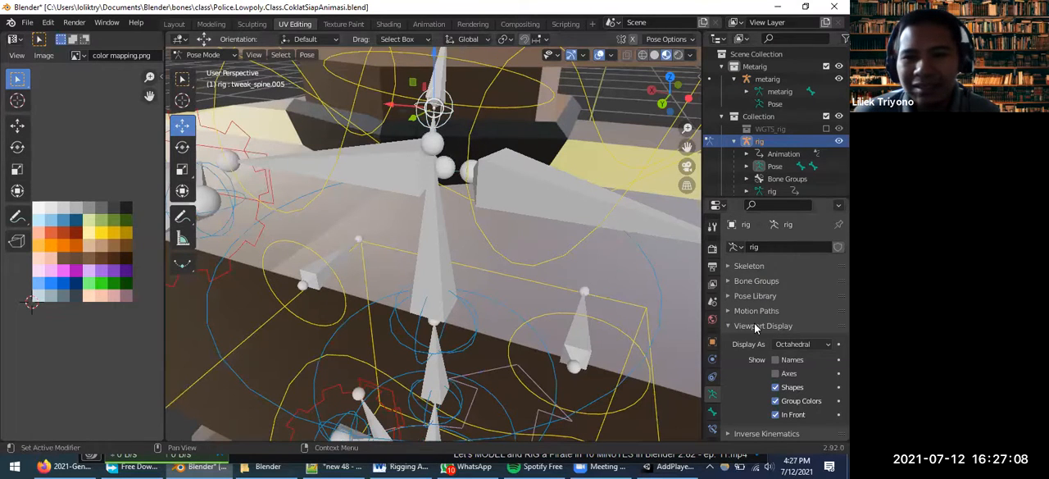
Show the bone properties of tweak_spine.005 and expand the metarig's bone hierarchy in the Outliner down to the children of spine.003
left_click(712, 410)
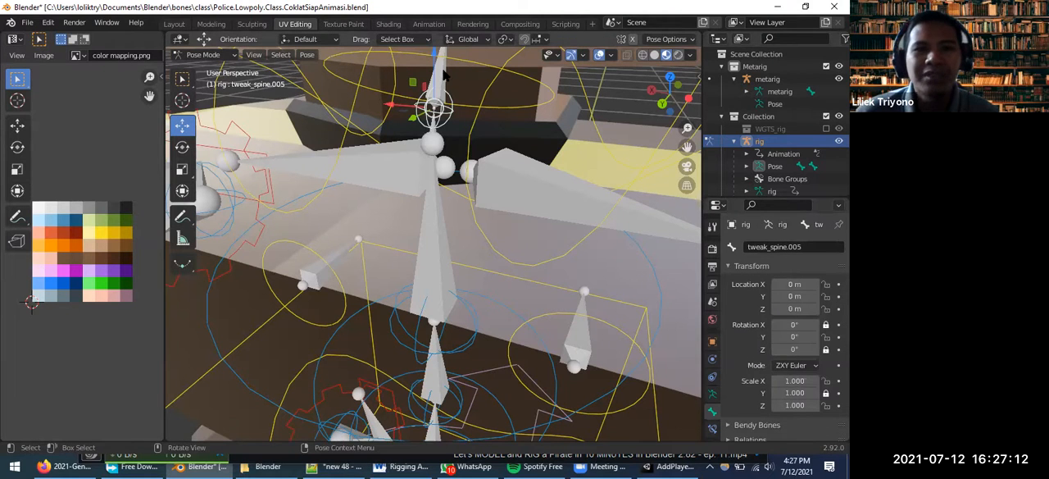
middle_click_drag(444, 72, 444, 72)
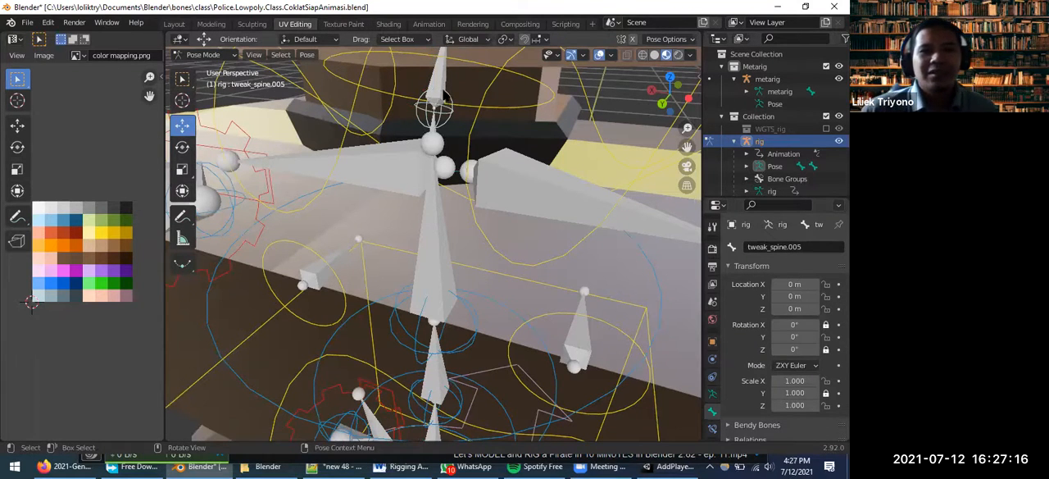
left_click(758, 66)
left_click(770, 79)
left_click(746, 91)
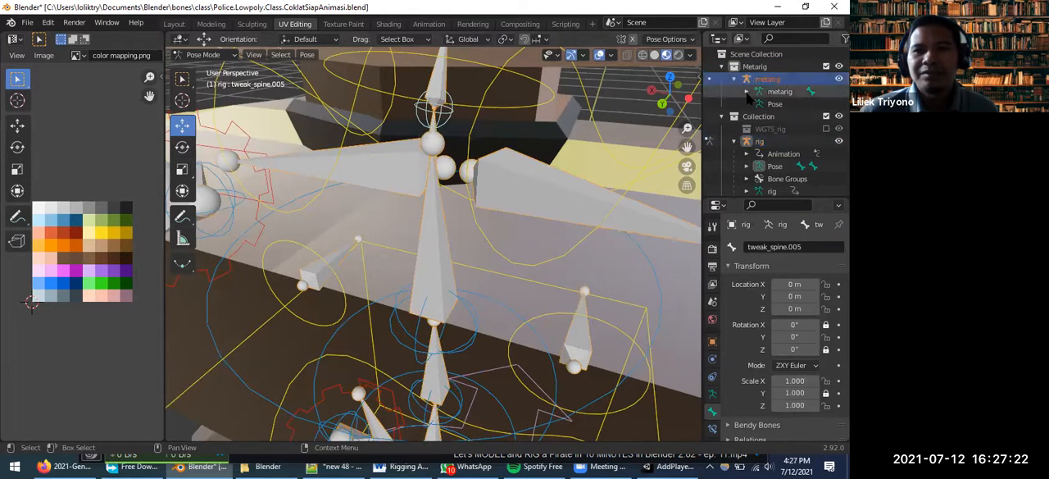
left_click(759, 104)
left_click(772, 116)
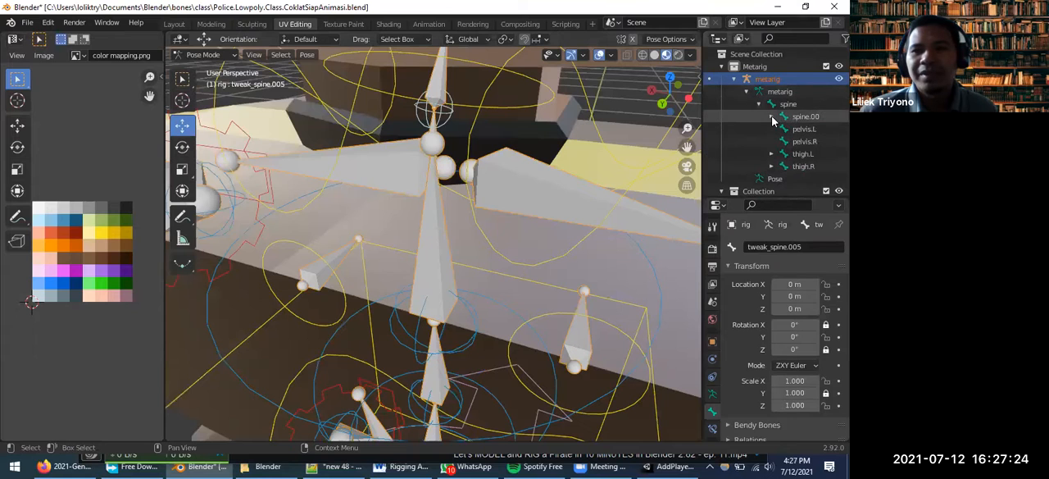
left_click(784, 128)
left_click(797, 141)
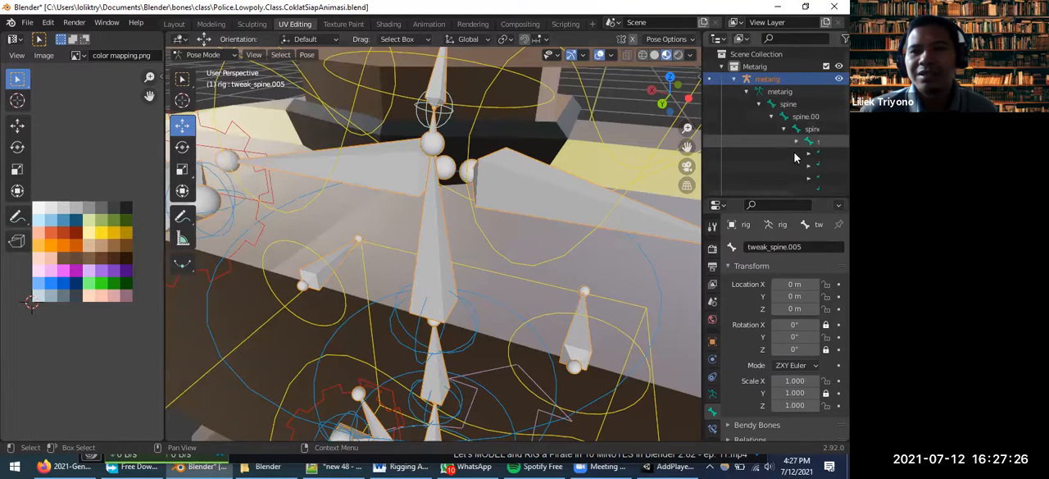
Expand spine.004 and spine.005 in the metarig hierarchy and select each bone of that neck chain, ending with spine.004
left_click_drag(767, 194, 804, 186)
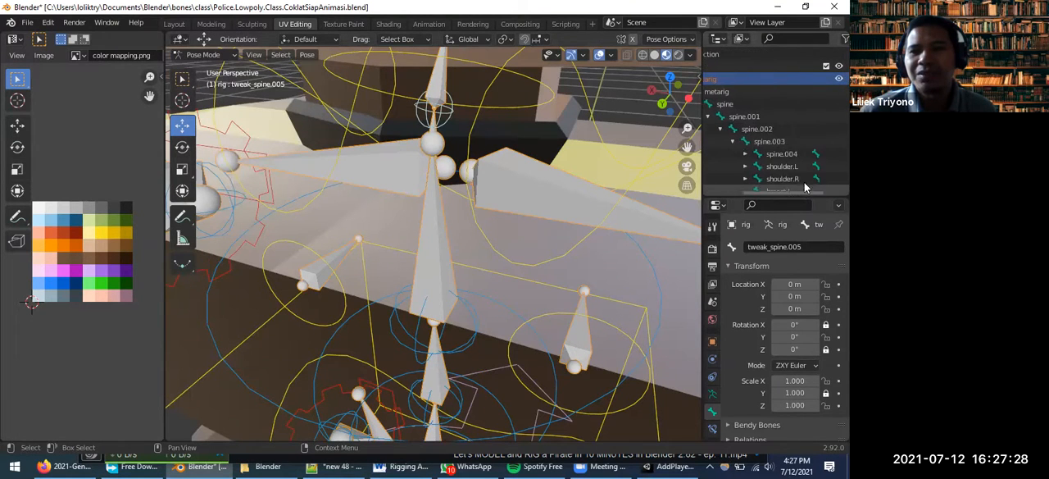
scroll(806, 175, "down", 2)
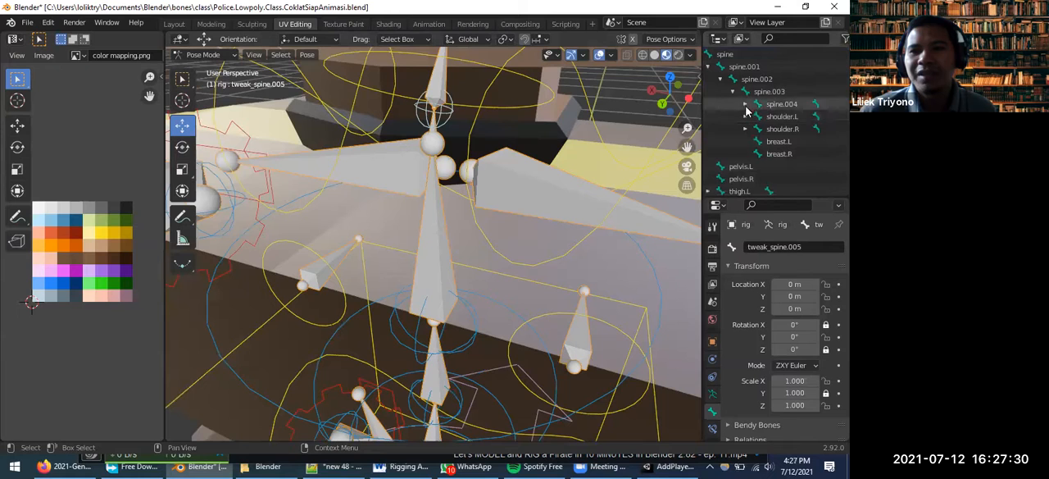
left_click(746, 105)
left_click(757, 116)
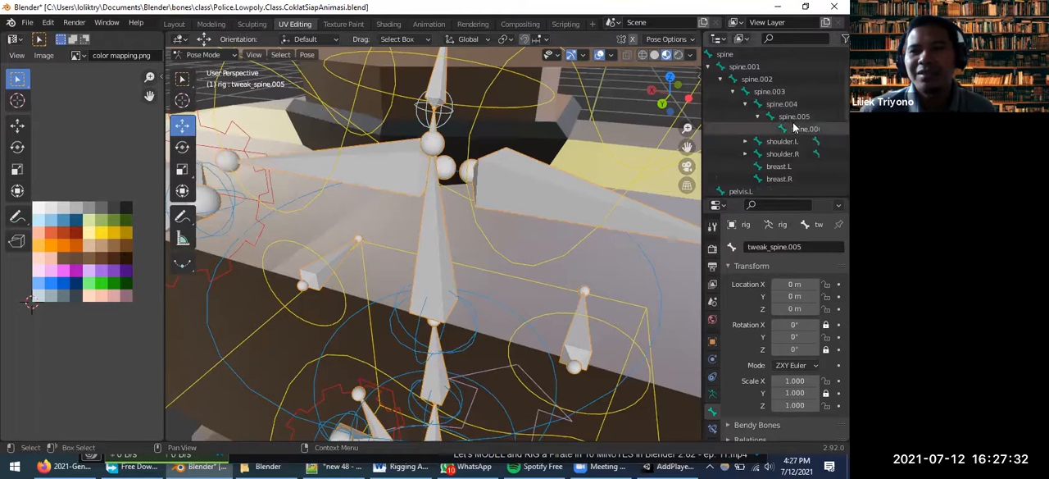
left_click(791, 129)
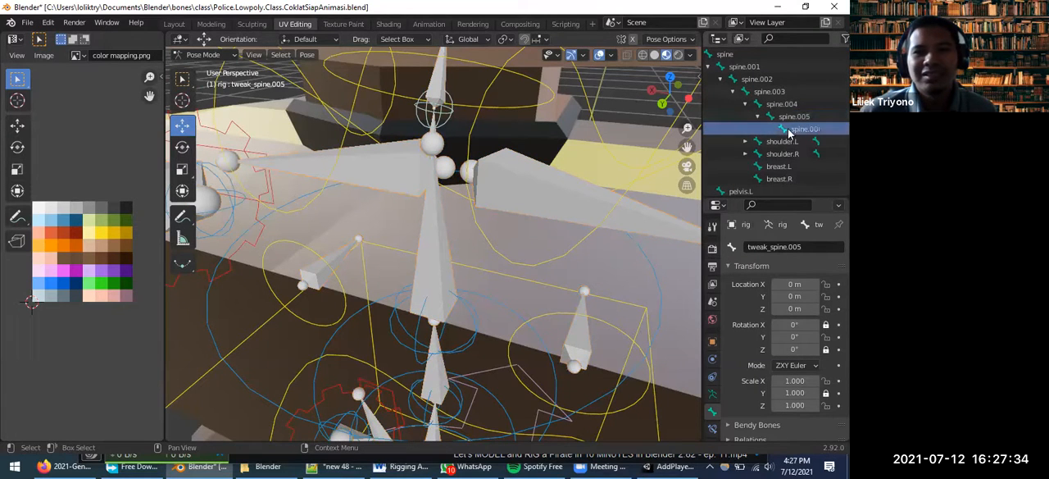
left_click(793, 117)
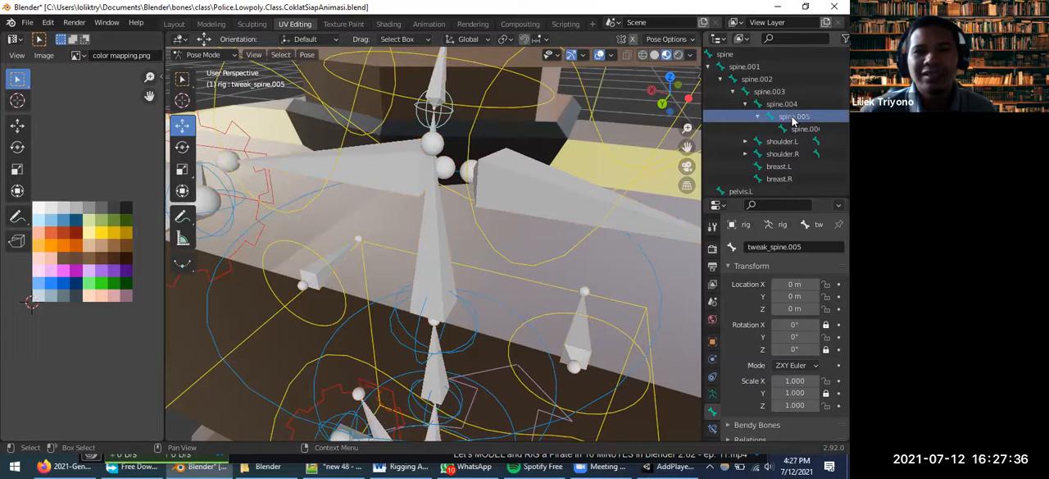
left_click(783, 105)
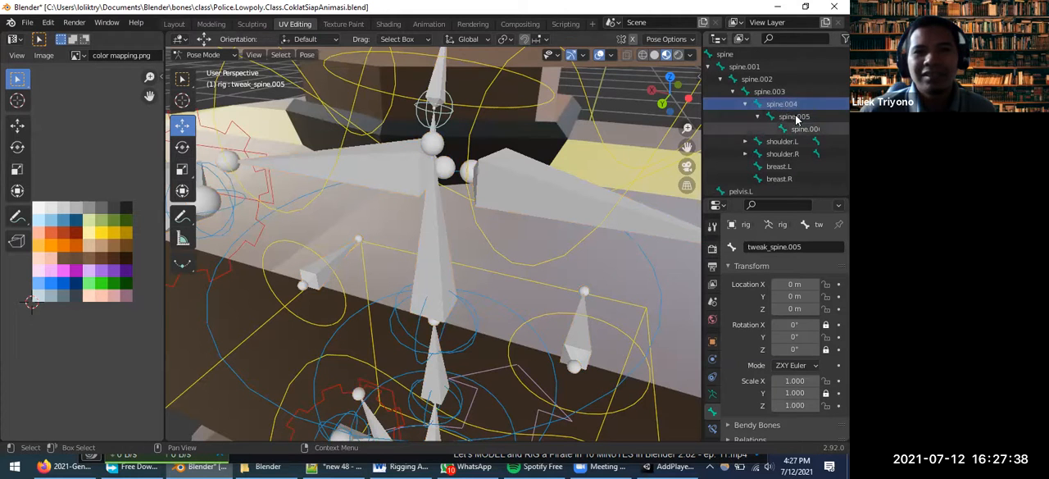
Examine the neck and shoulder bones at the spine.004 joint from several angles, along with the whole rigged police character
middle_click_drag(475, 130, 448, 144)
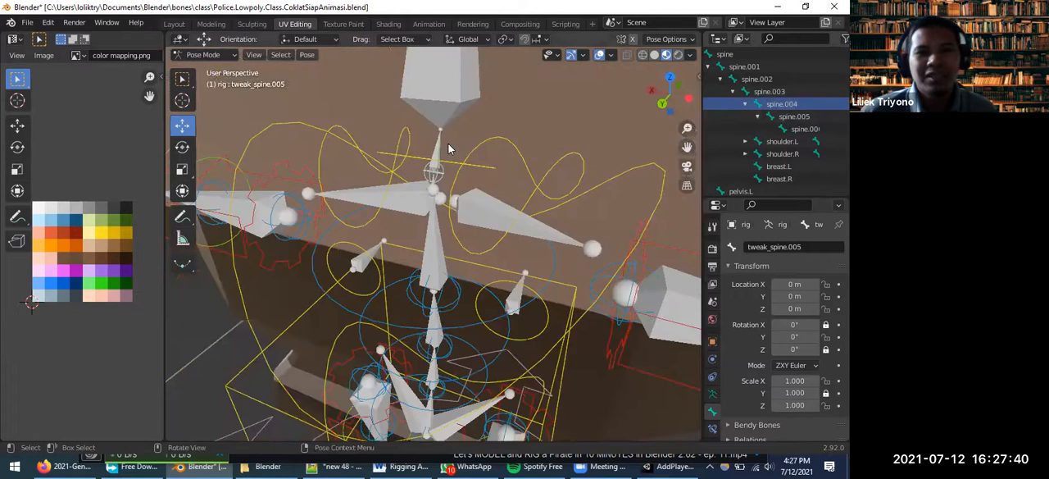
scroll(448, 144, "up", 3)
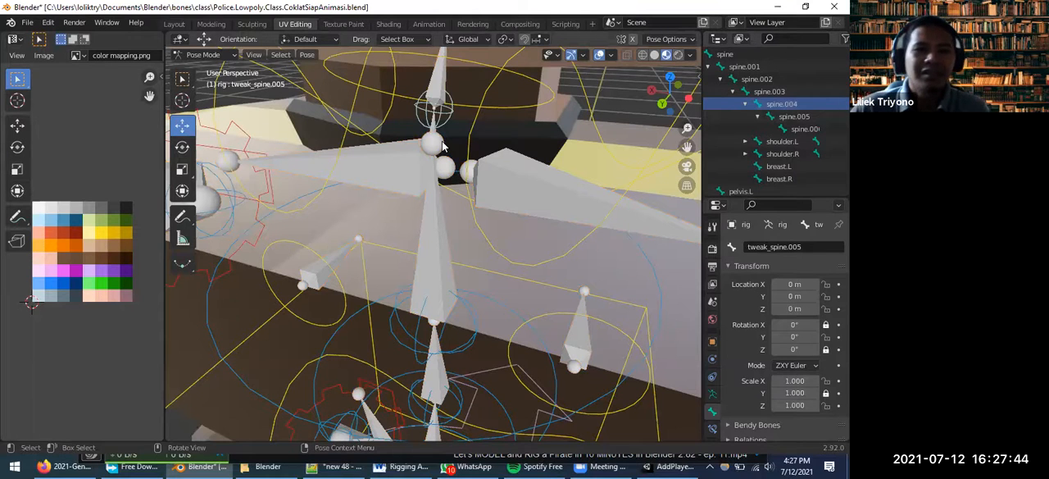
middle_click_drag(441, 130, 420, 150)
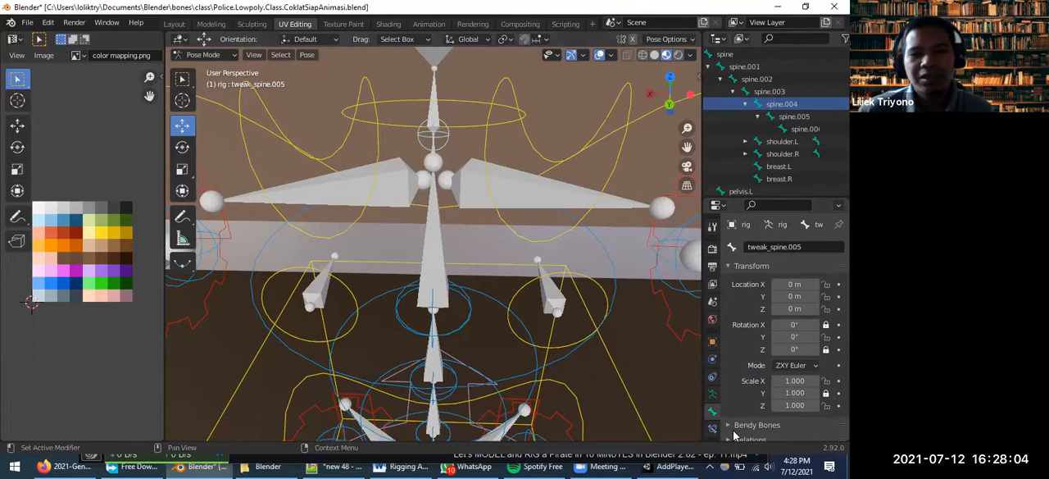
mouse_move(672, 465)
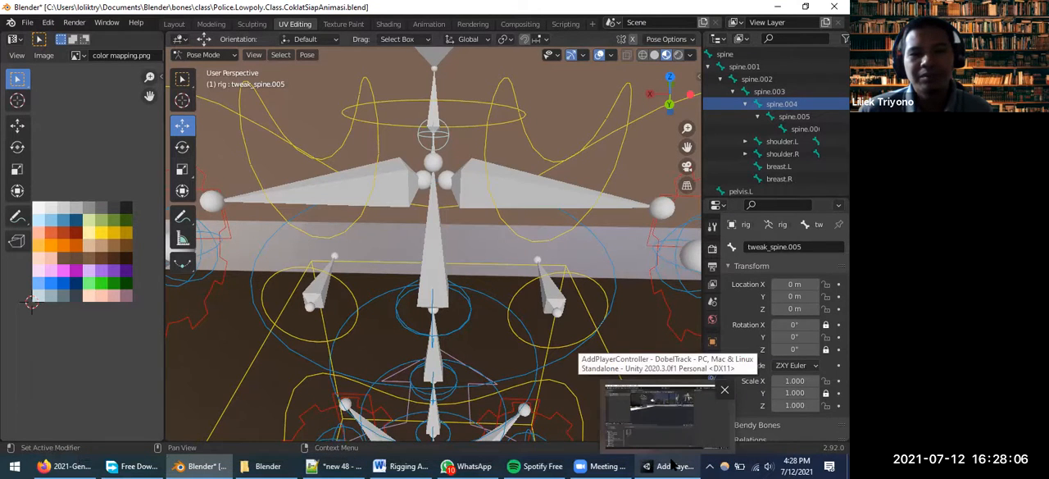
middle_click_drag(480, 365, 288, 329)
scroll(466, 359, "down", 5)
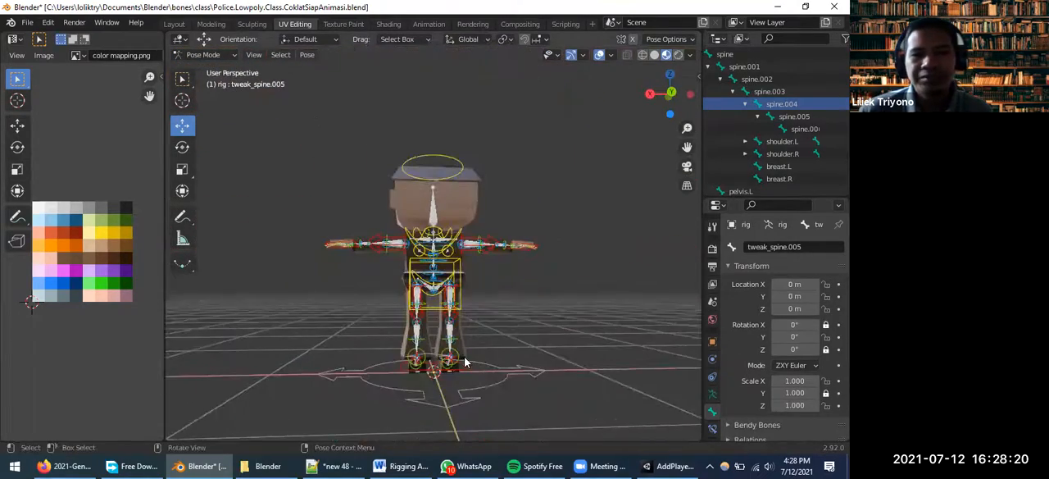
Switch to Unity and select the Police (1) character standing on the path in the DemoScene
left_click(660, 466)
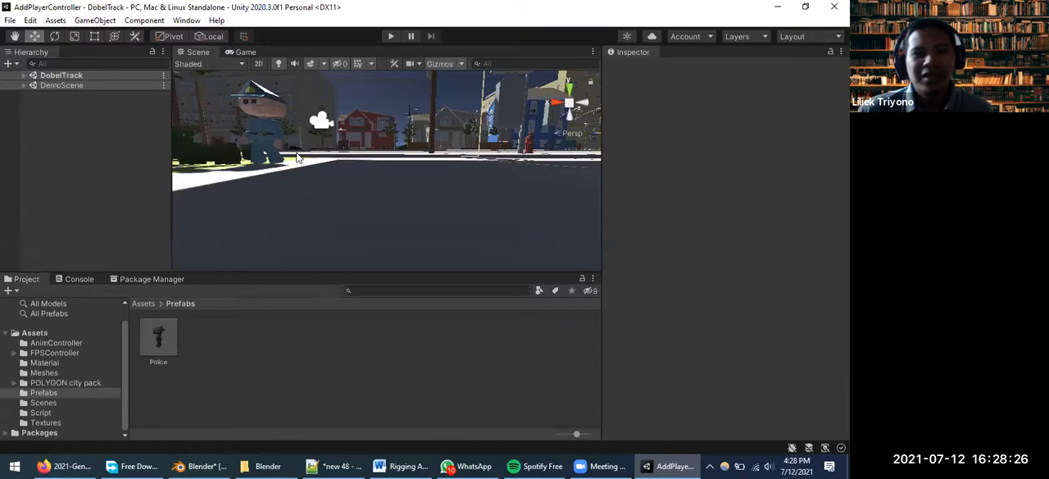
scroll(298, 158, "down", 5)
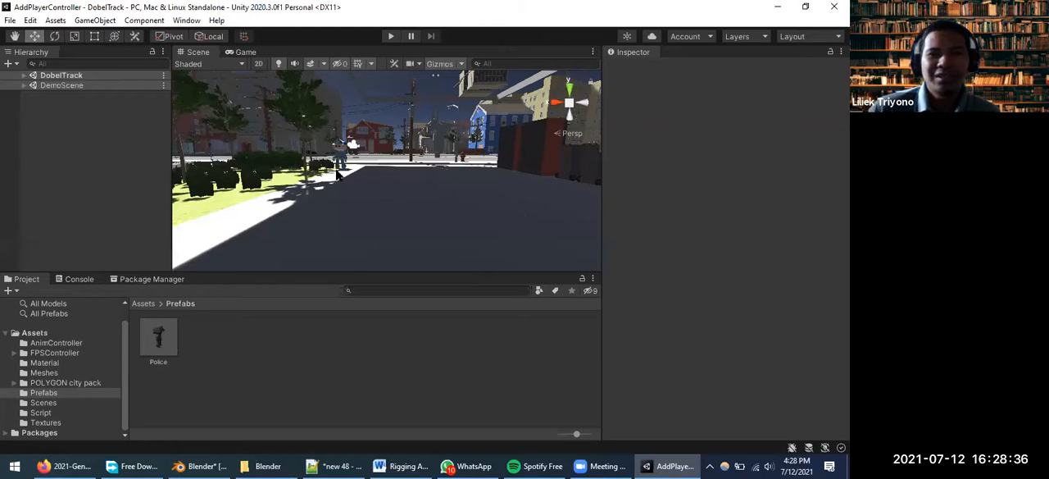
scroll(339, 173, "up", 2)
scroll(338, 173, "up", 3)
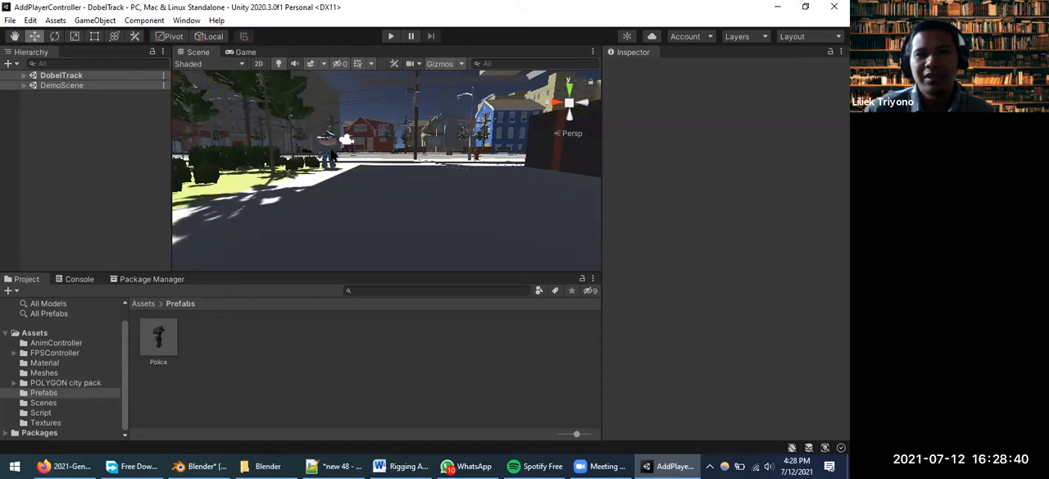
scroll(322, 164, "up", 4)
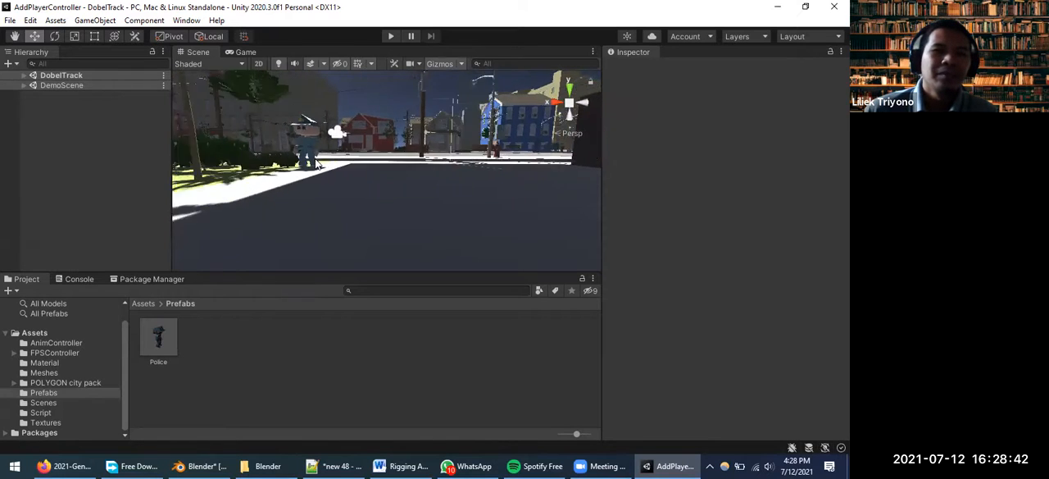
middle_click_drag(270, 180, 353, 202)
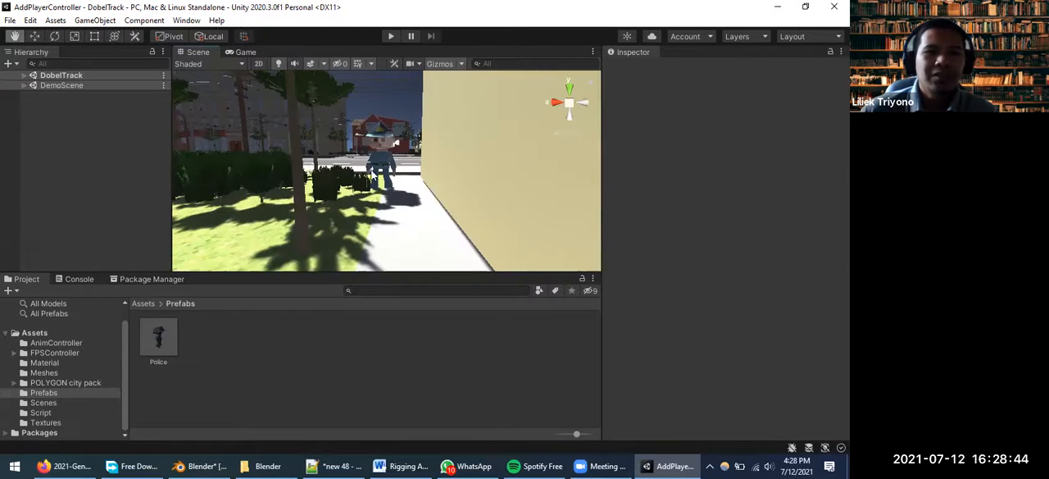
left_click(385, 160)
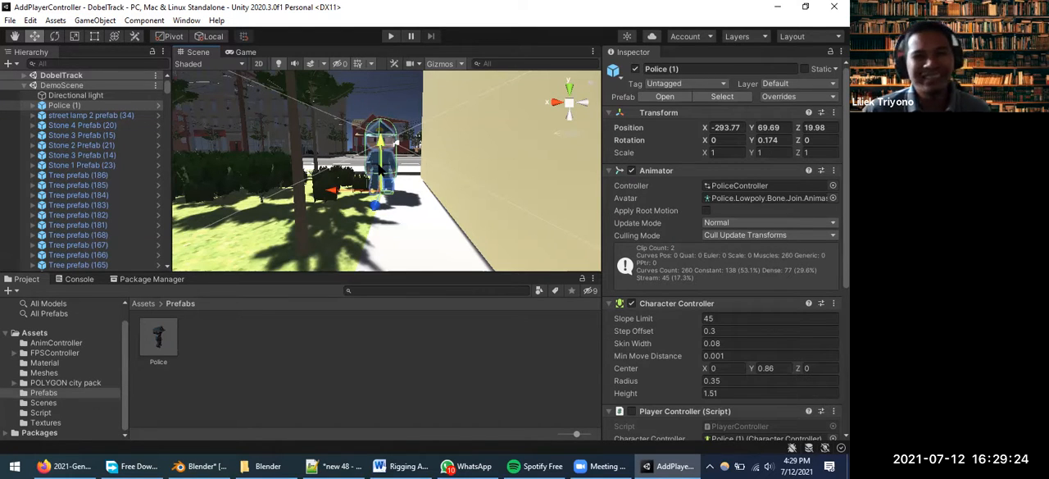
Move the Police (1) character along its Z axis toward the street, to about Z 15.63
scroll(368, 183, "up", 2)
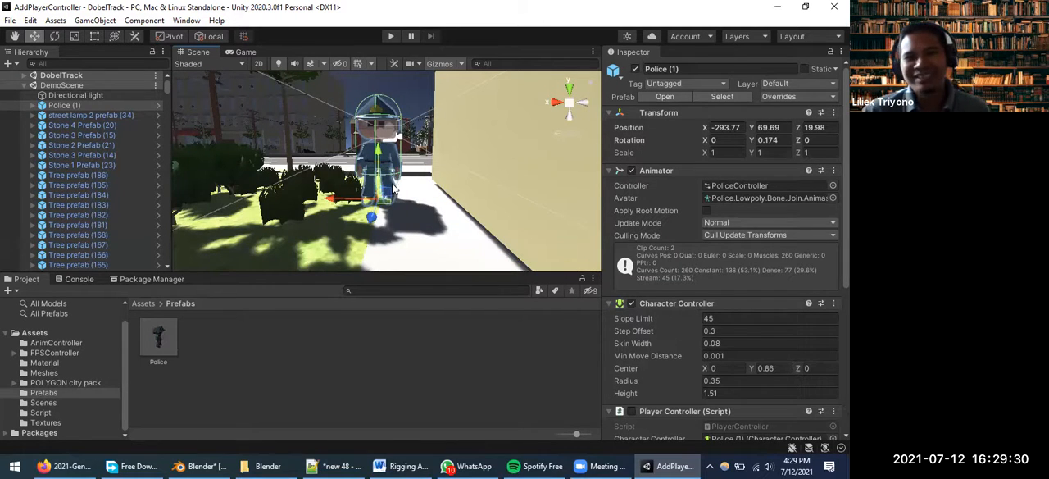
scroll(395, 190, "up", 1)
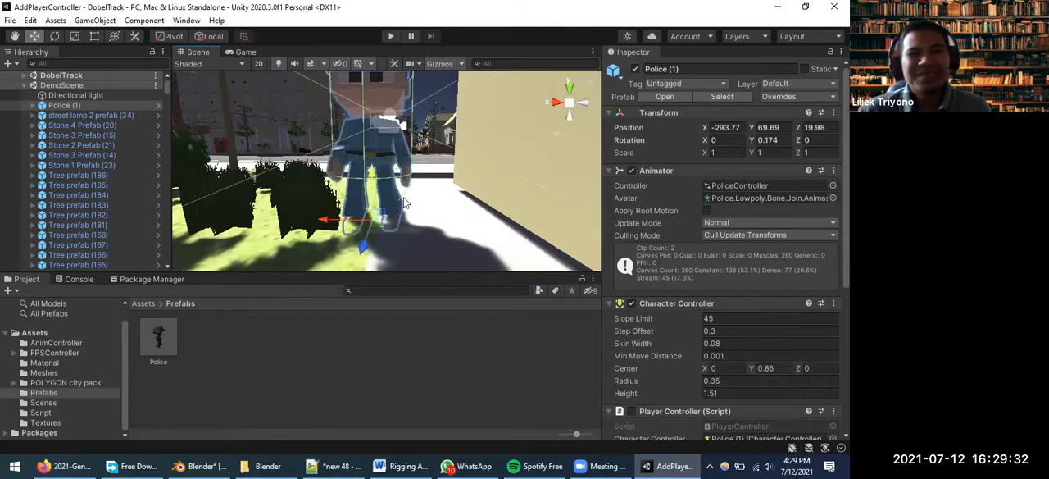
scroll(399, 204, "up", 1)
scroll(400, 209, "down", 1)
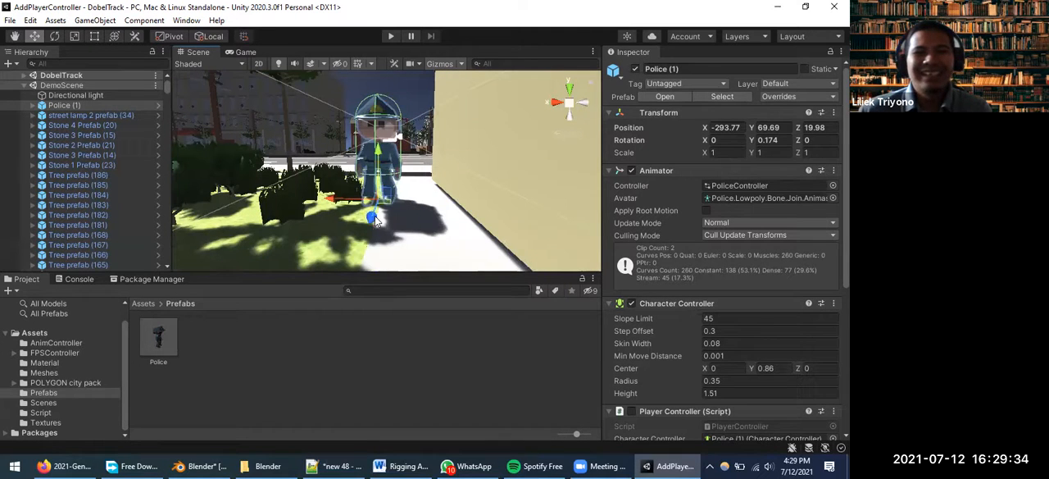
left_click_drag(371, 222, 392, 178)
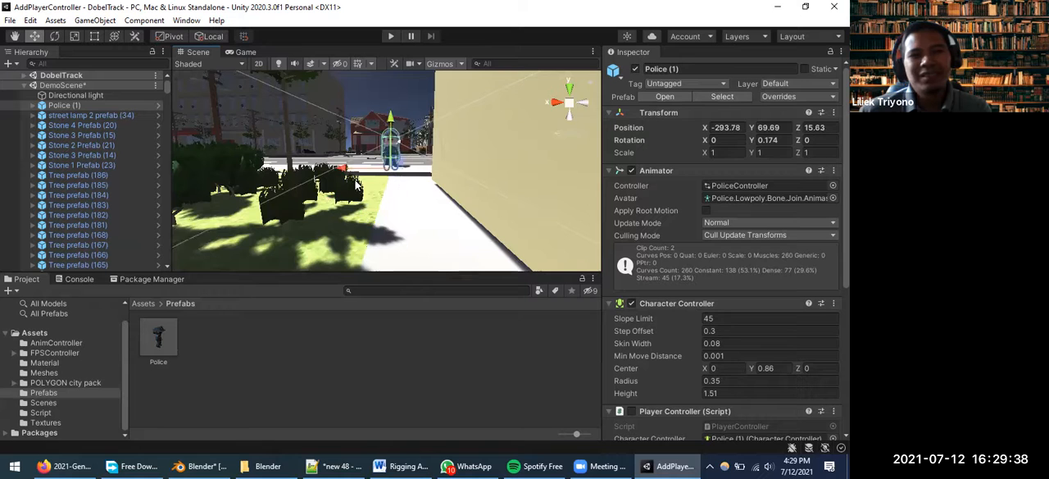
Move the Police (1) character onto the road, to about Z 14.71, and raise it to about Y 69.877
scroll(375, 196, "up", 5)
middle_click_drag(459, 220, 522, 234)
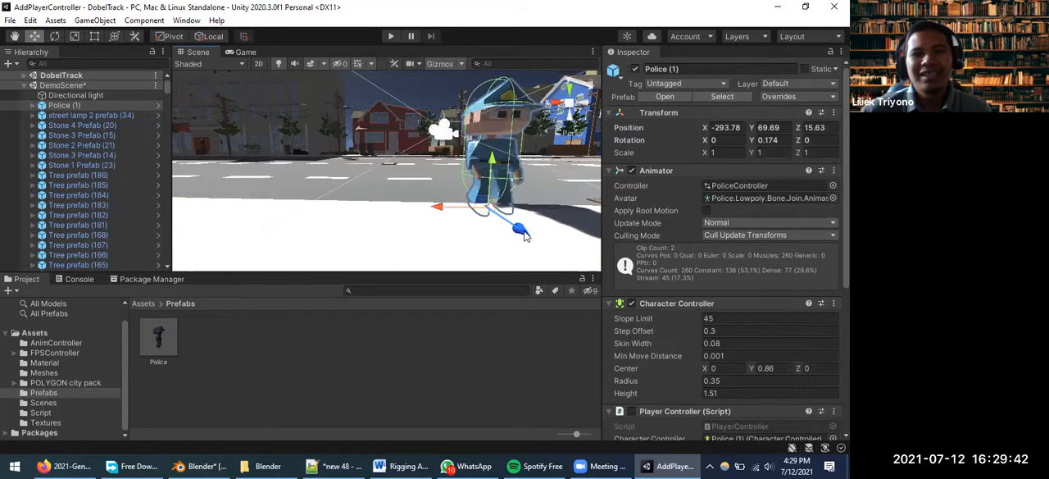
left_click_drag(489, 214, 486, 205)
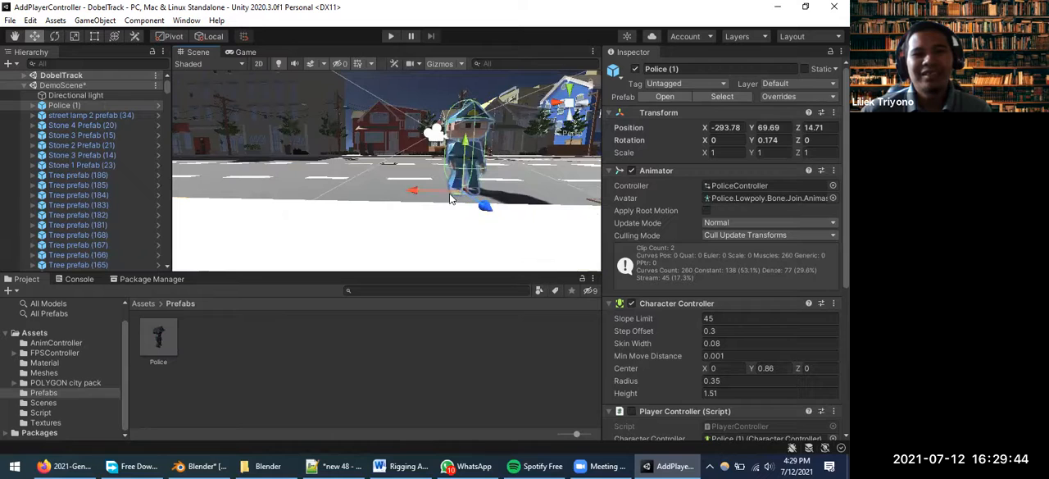
left_click_drag(473, 157, 483, 135)
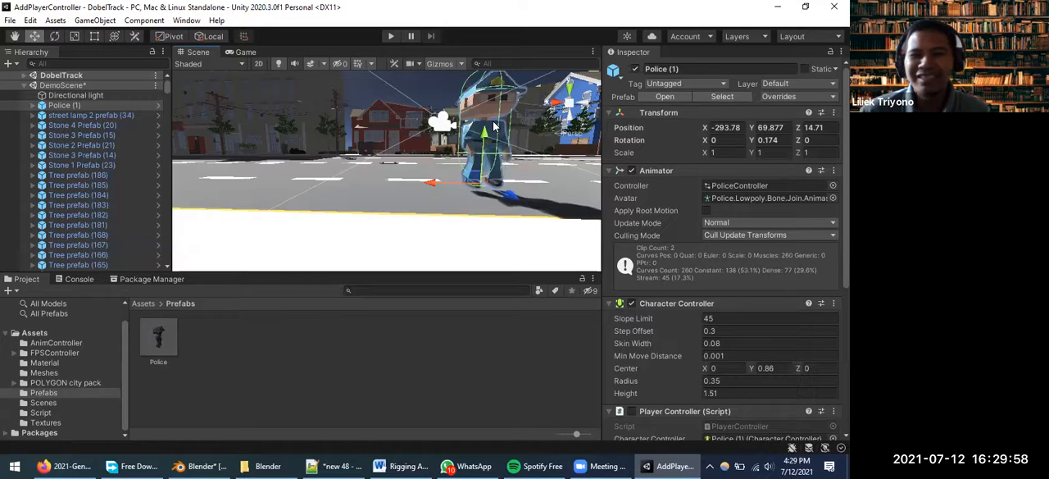
scroll(493, 135, "down", 5)
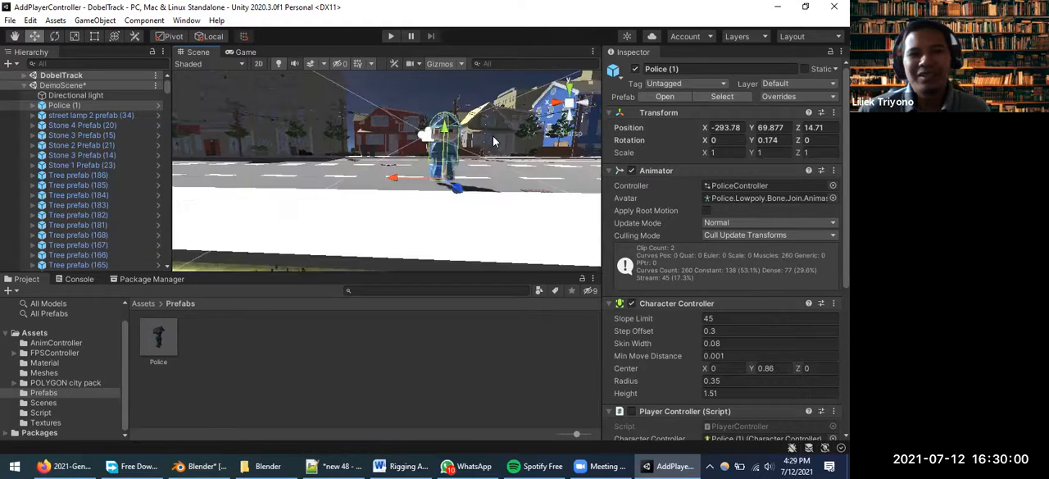
scroll(501, 165, "up", 5)
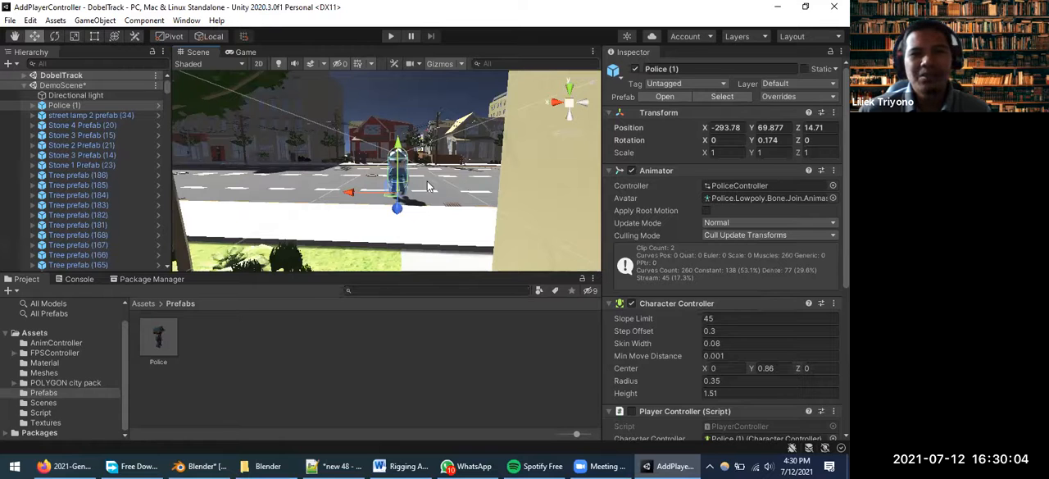
scroll(390, 177, "up", 2)
scroll(390, 177, "up", 2)
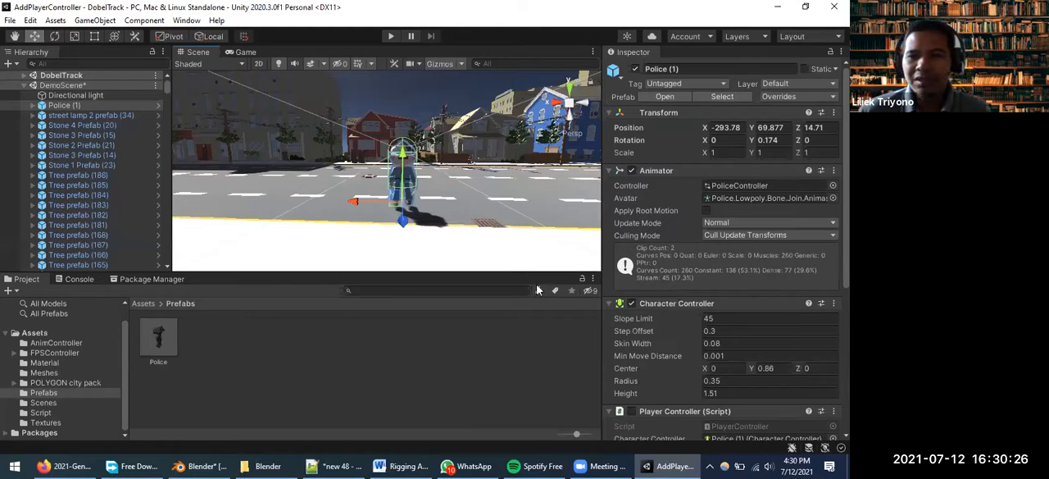
Open the script of the Police (1) character's FPS Controller component in Visual Studio Code and read it through to the end
scroll(756, 299, "down", 5)
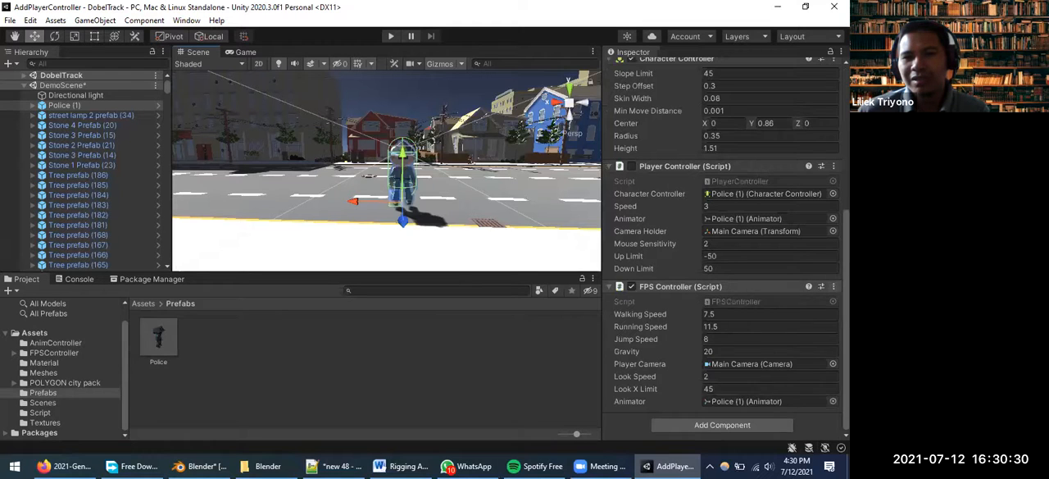
right_click(708, 288)
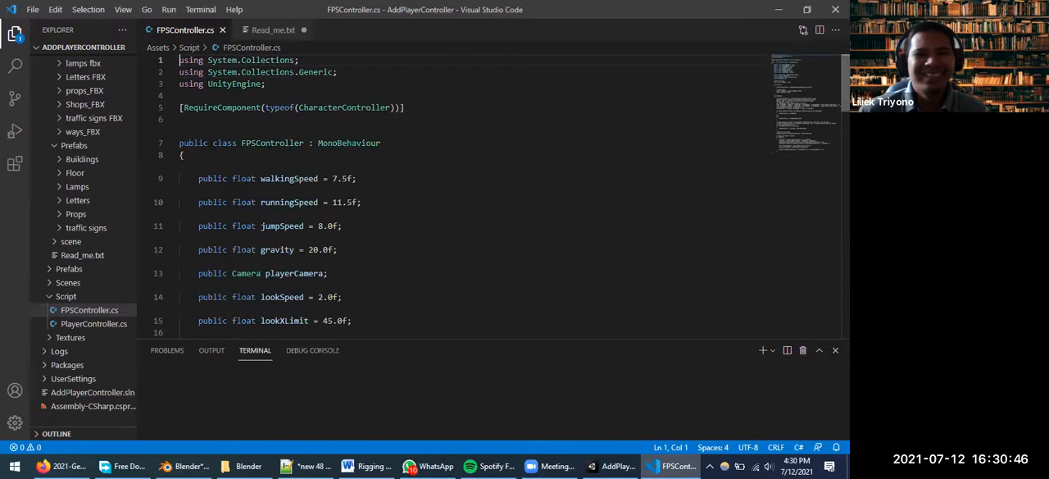
scroll(492, 197, "down", 4)
scroll(492, 196, "down", 5)
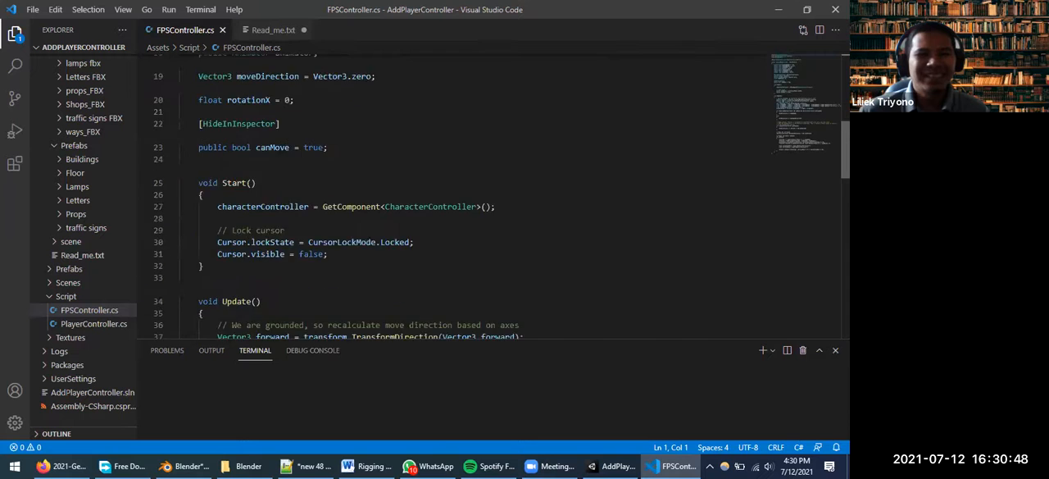
scroll(566, 173, "down", 3)
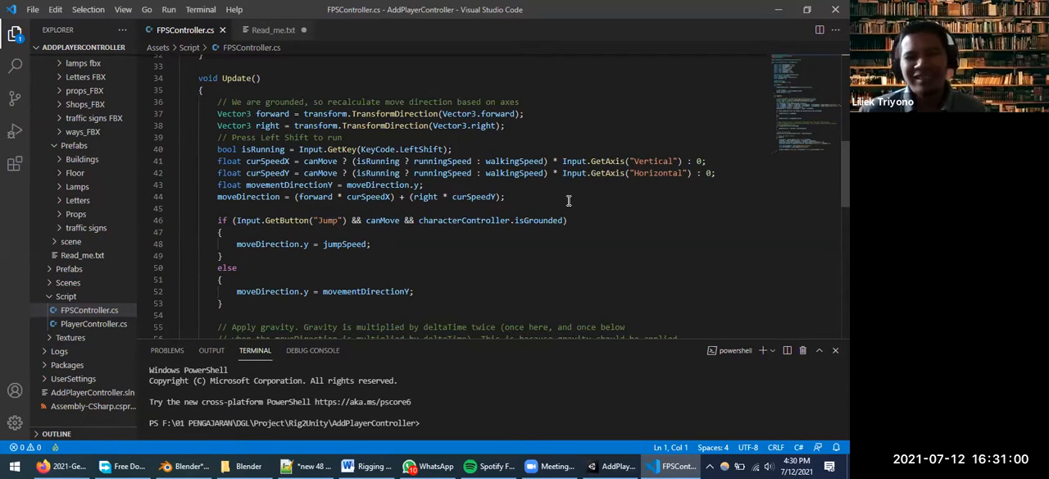
scroll(568, 200, "down", 9)
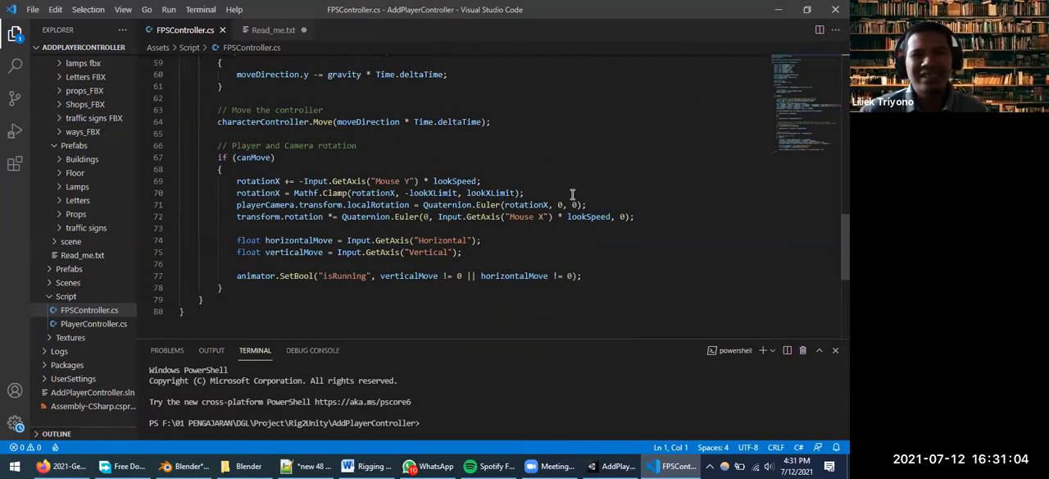
scroll(571, 199, "down", 1)
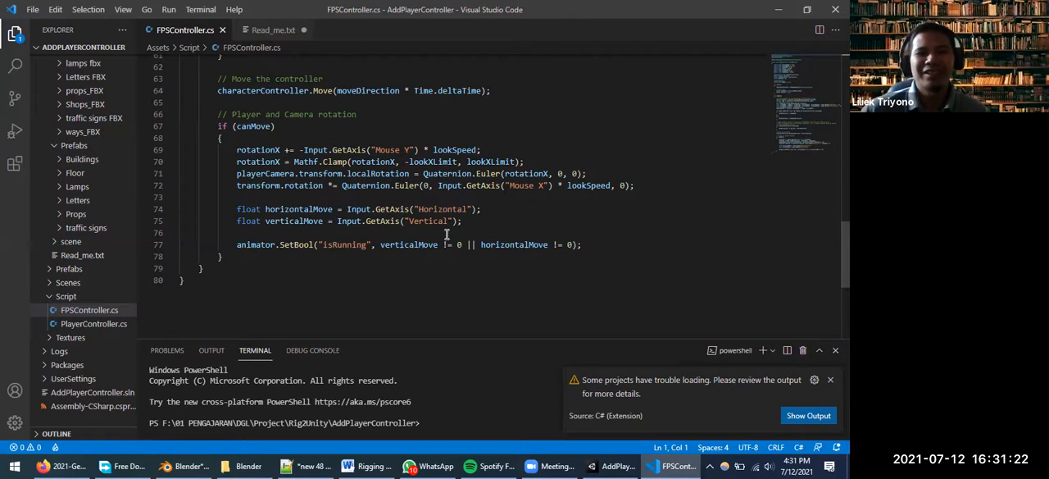
Highlight the animator.SetBool call on line 77 of FPSController.cs, including its isRunning parameter name
left_click(248, 246)
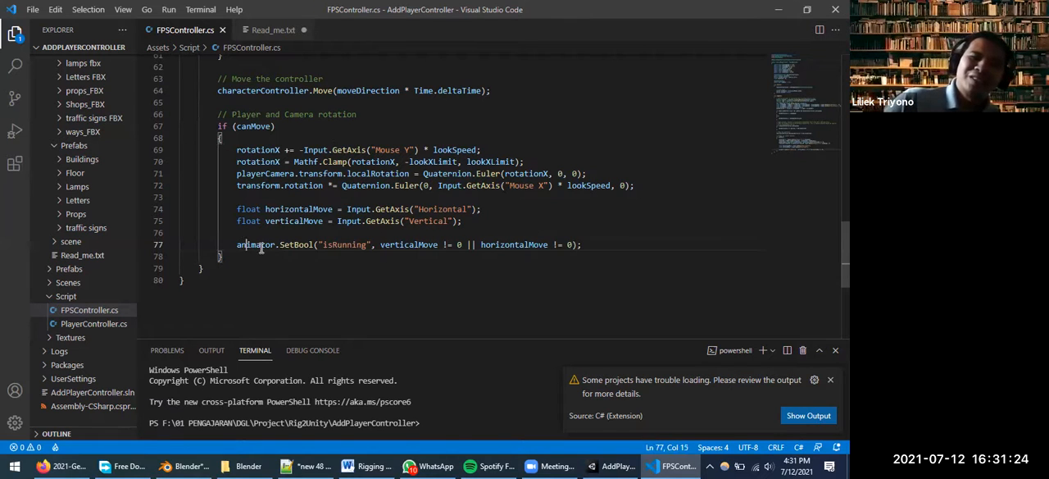
left_click_drag(236, 244, 314, 244)
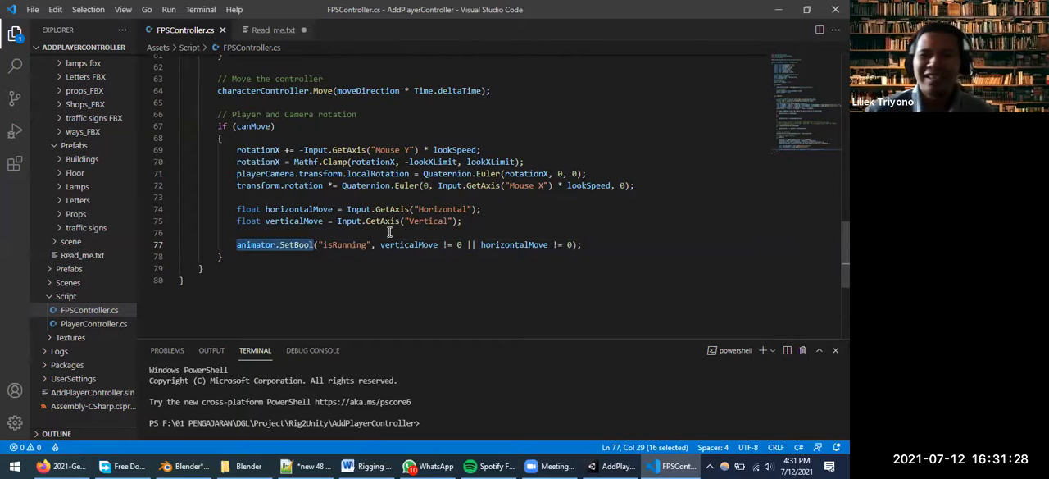
double_click(353, 245)
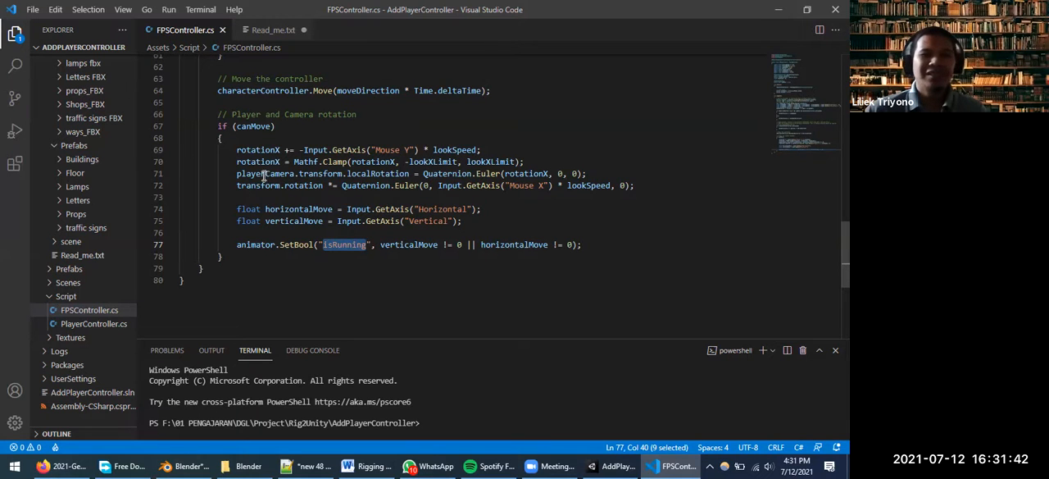
Return to Unity and narrow the Inspector to give the Scene view with the police character more width
left_click(774, 9)
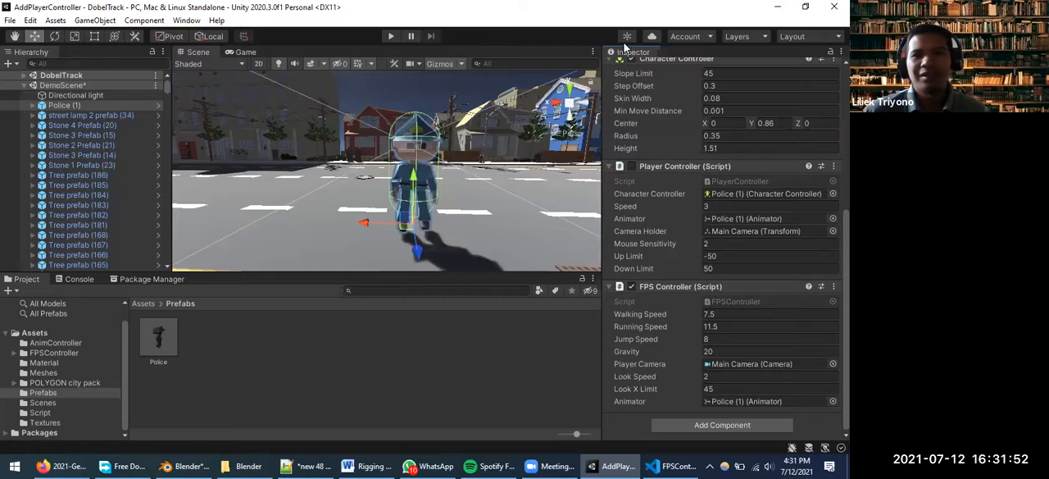
left_click_drag(605, 115, 681, 112)
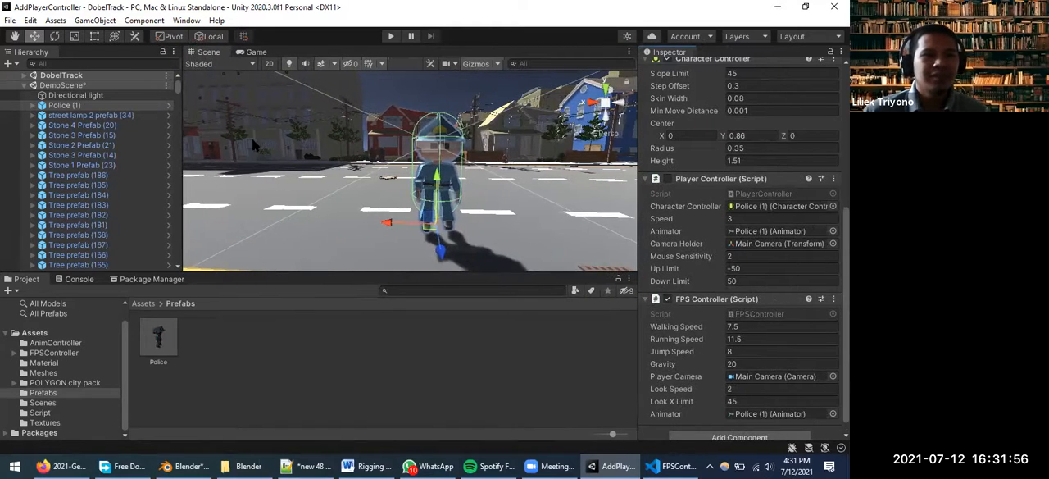
scroll(262, 148, "up", 3)
scroll(295, 160, "down", 1)
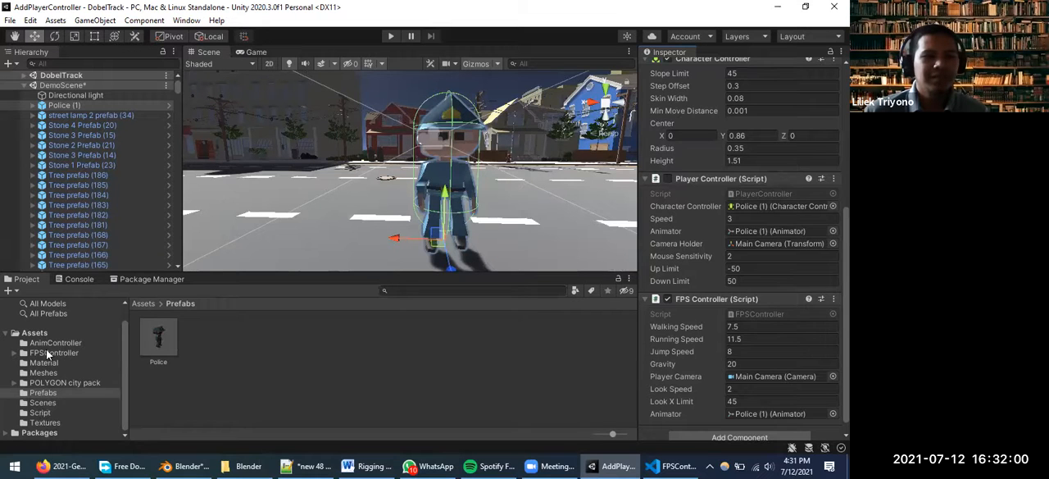
Open the PoliceController animator controller from the AnimController folder in the project assets
left_click(51, 333)
left_click(55, 342)
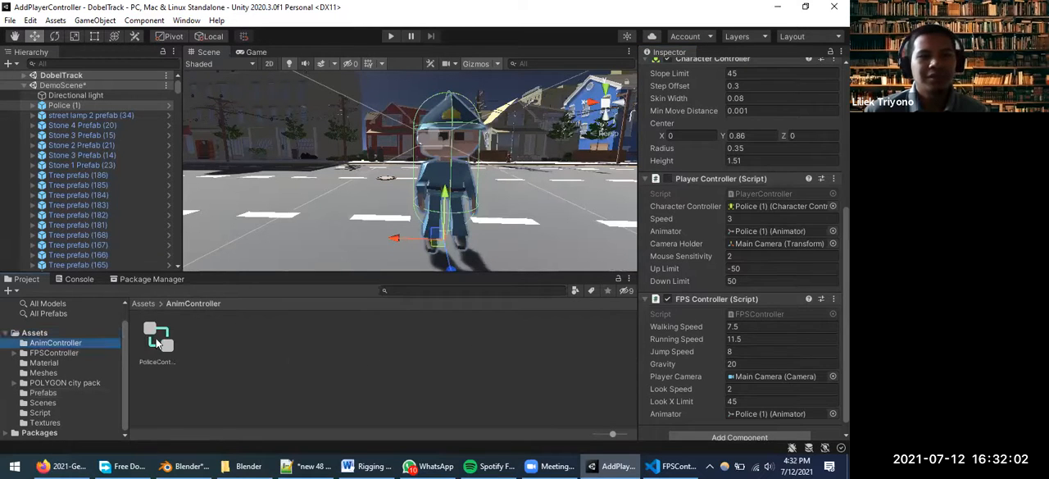
double_click(155, 338)
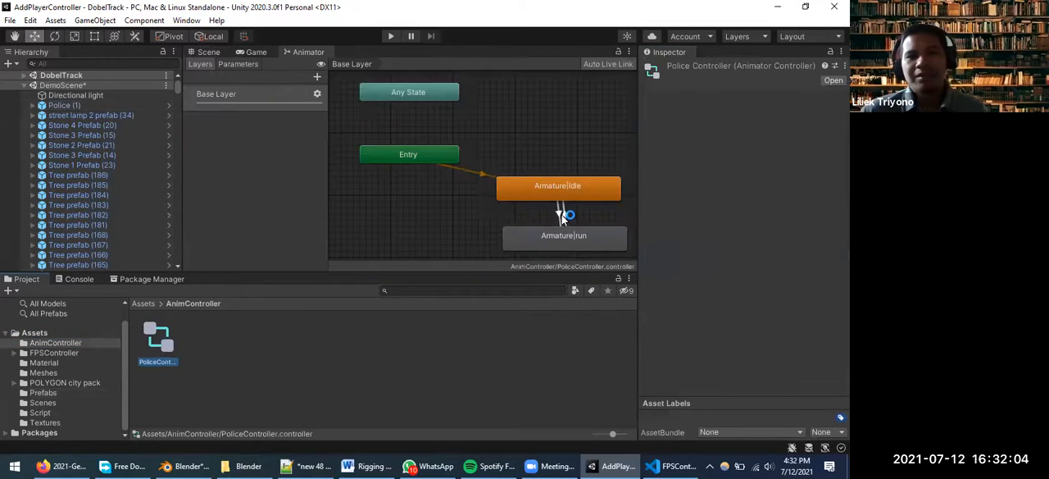
Inspect the Armature|Idle state and its transition to Armature|run, and show the animator controller's parameters
left_click(569, 185)
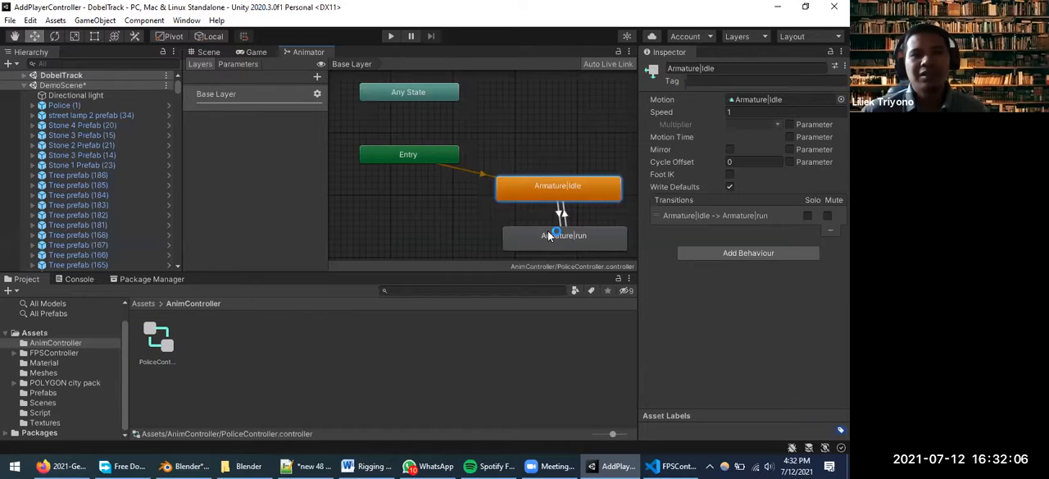
left_click(561, 215)
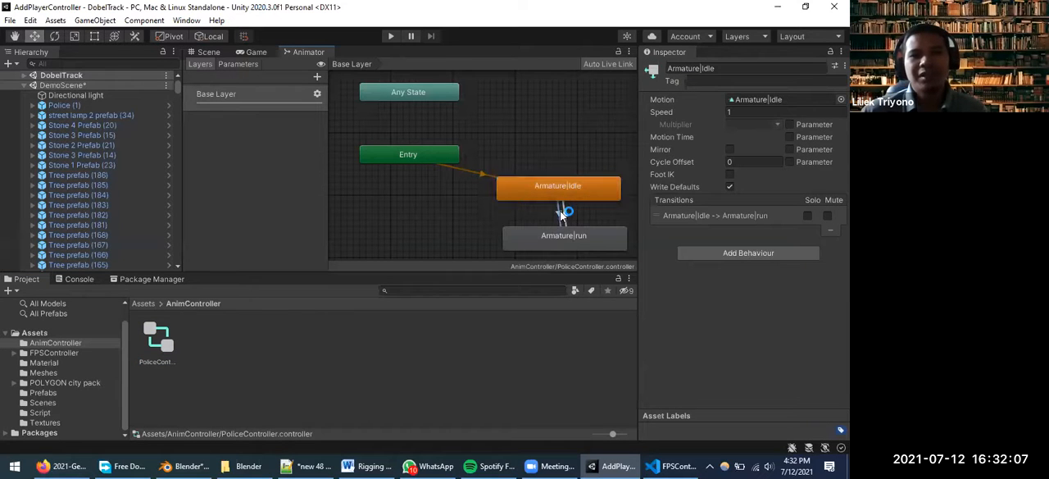
left_click(237, 64)
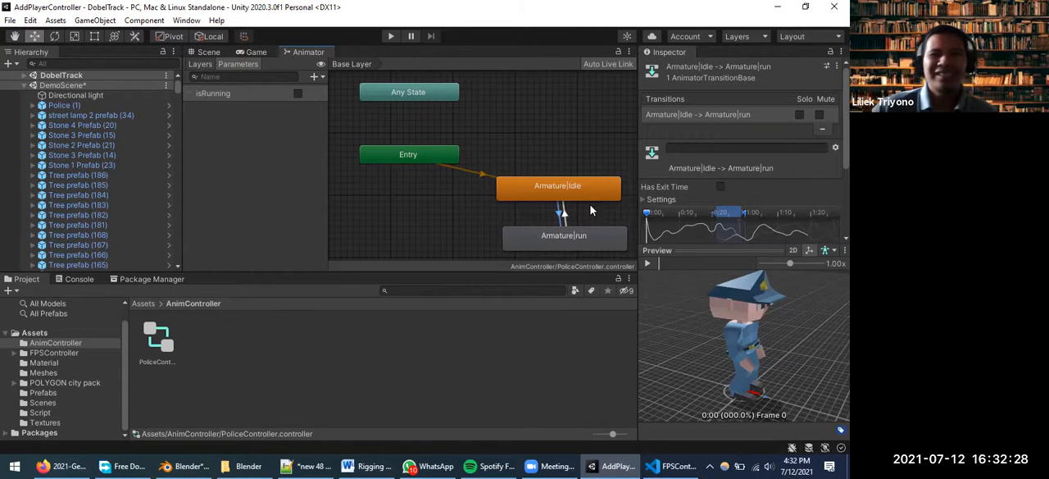
Place the Armature|Idle state level with Entry above Armature|run, and play the preview of the Idle-to-run transition
left_click_drag(573, 196, 579, 152)
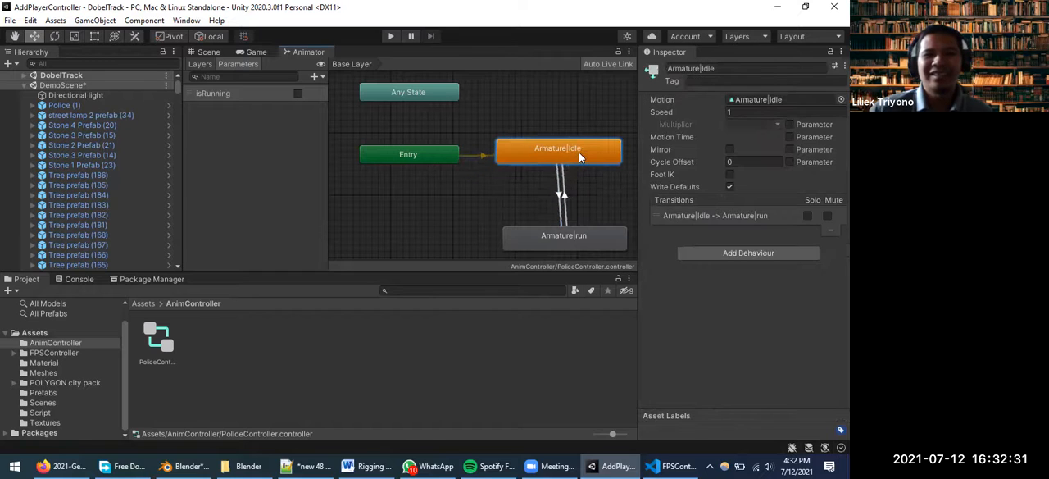
left_click(564, 193)
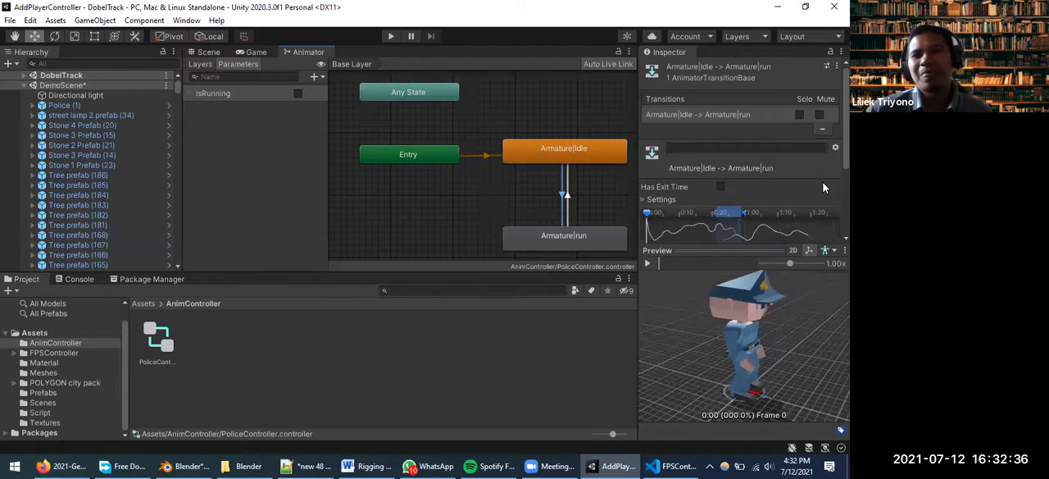
scroll(804, 169, "down", 3)
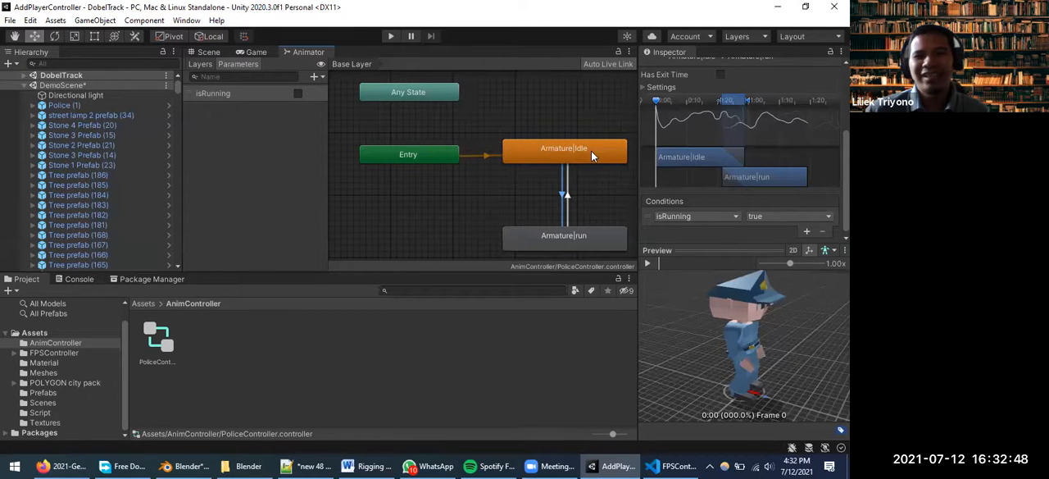
left_click(648, 263)
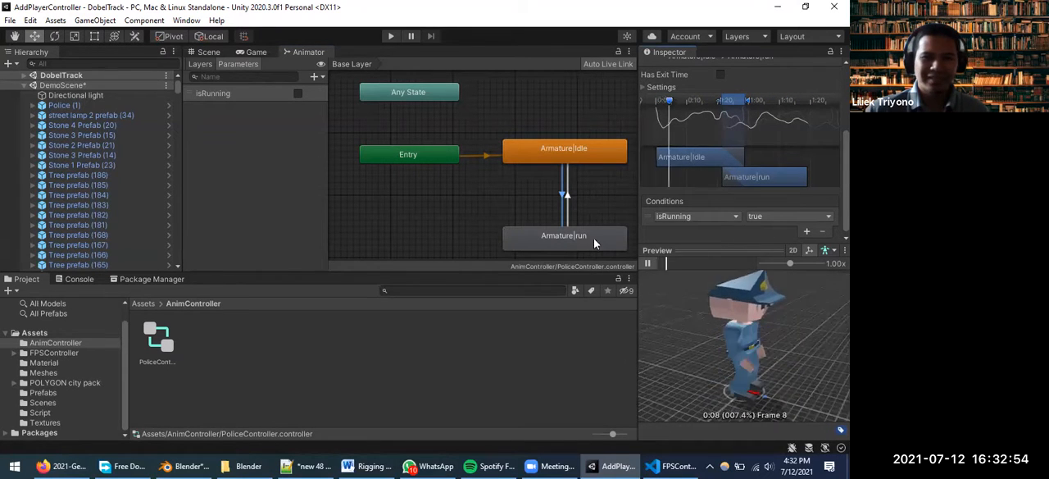
Play the preview of the Armature|run to Armature|Idle transition, and reselect the Idle-to-run transition for comparison
left_click(568, 200)
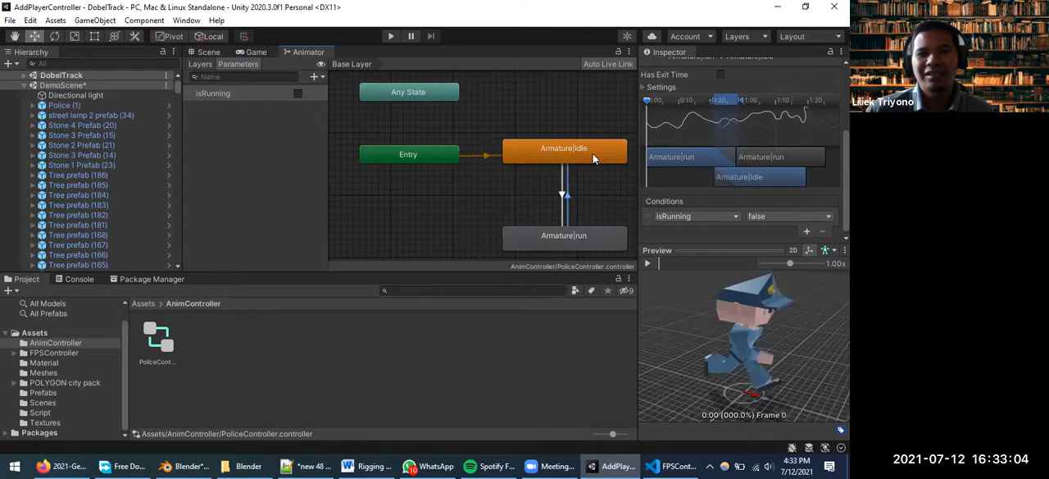
left_click(648, 263)
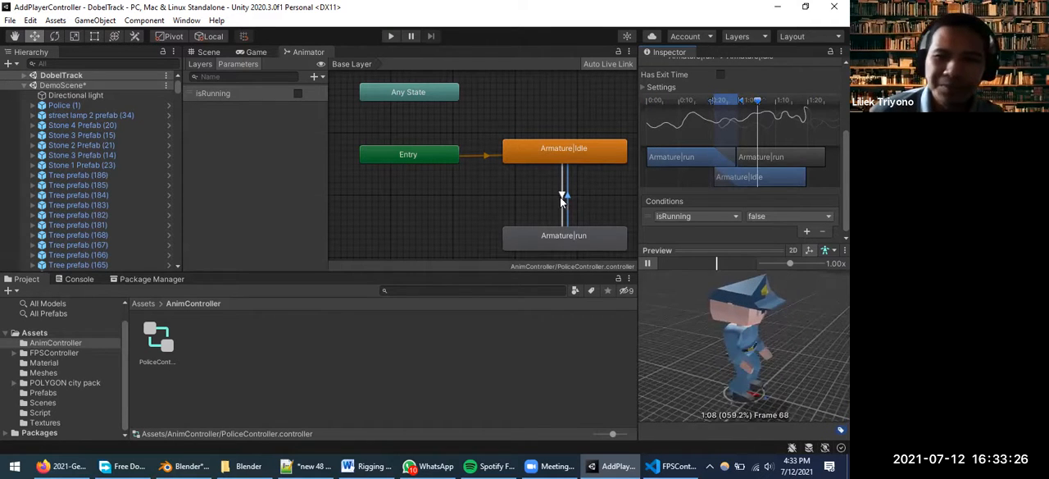
left_click(561, 198)
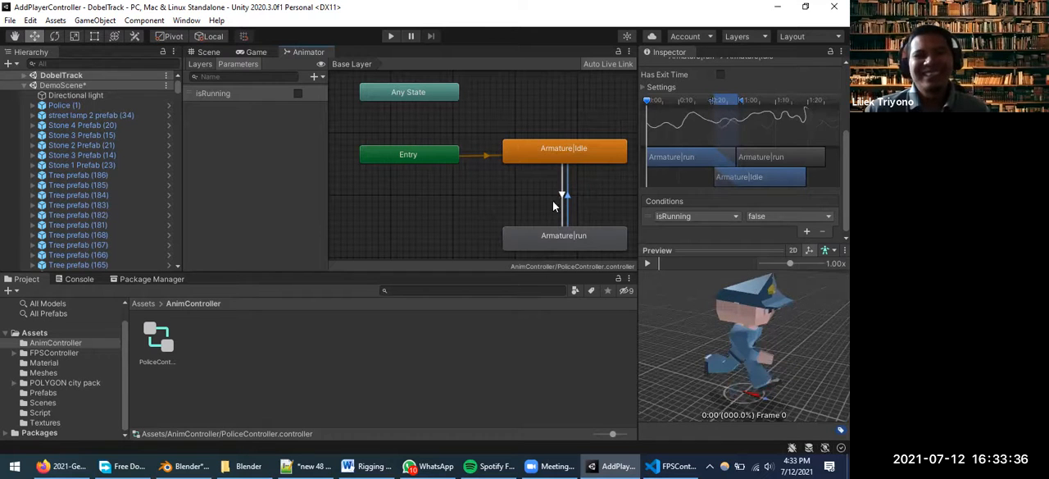
scroll(528, 204, "down", 2)
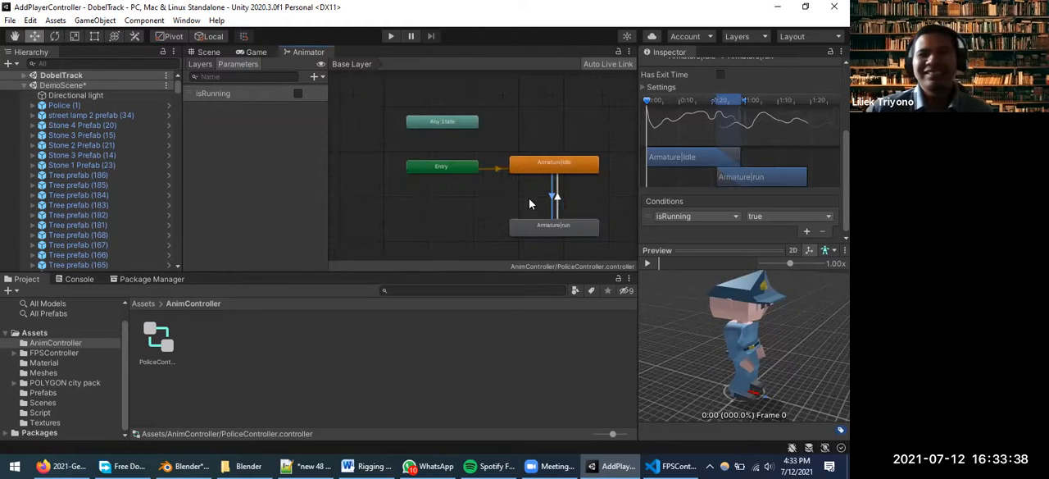
scroll(529, 204, "up", 2)
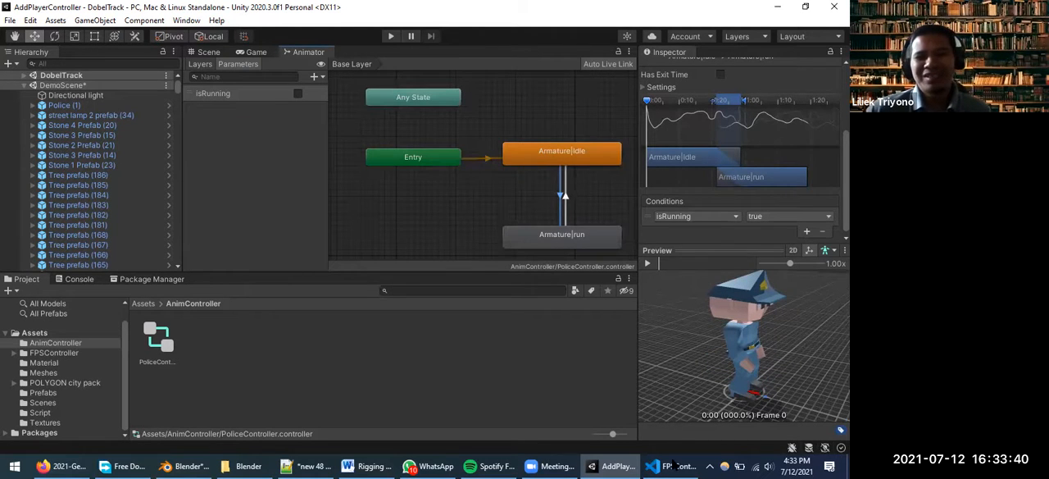
Switch back to Visual Studio Code and review the isRunning, gravity and camera rotation code in the FPSController Update method
key("alt+Tab")
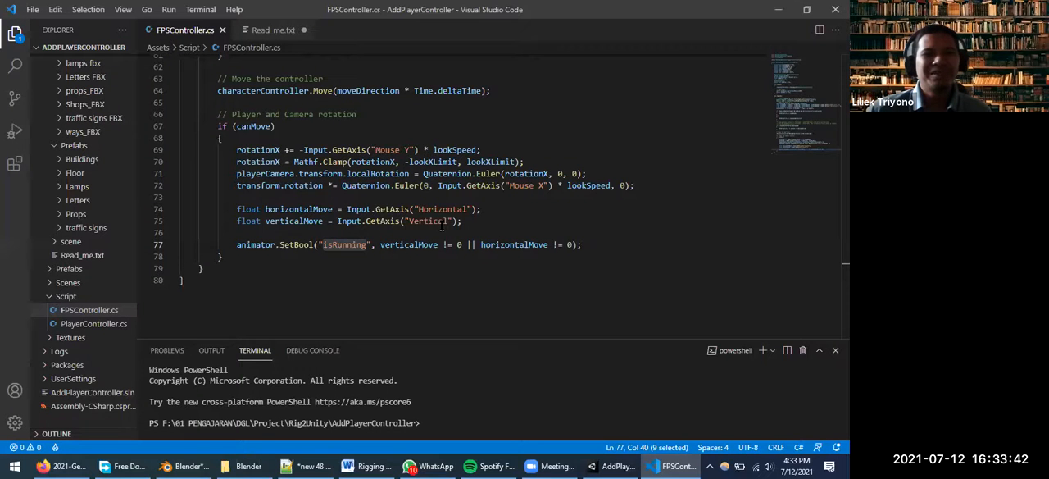
scroll(442, 226, "up", 10)
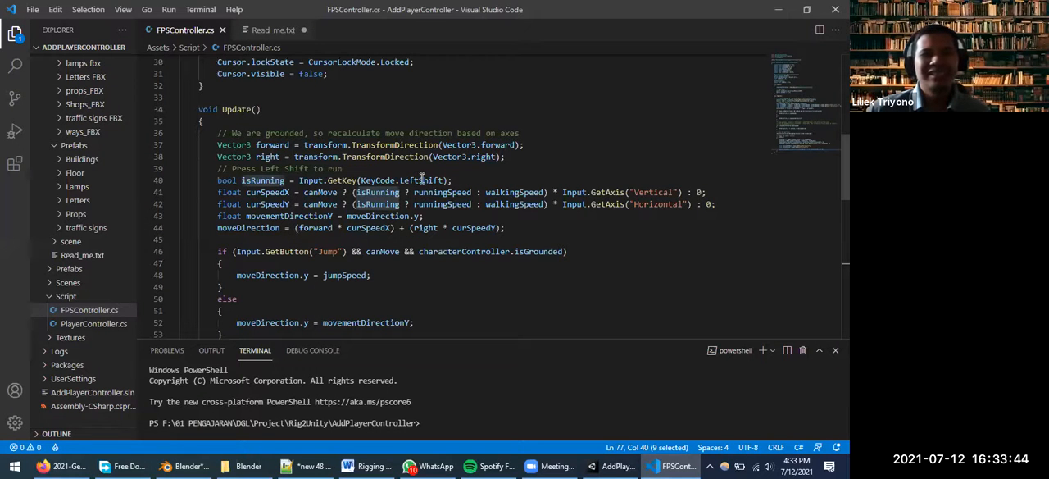
scroll(393, 213, "down", 2)
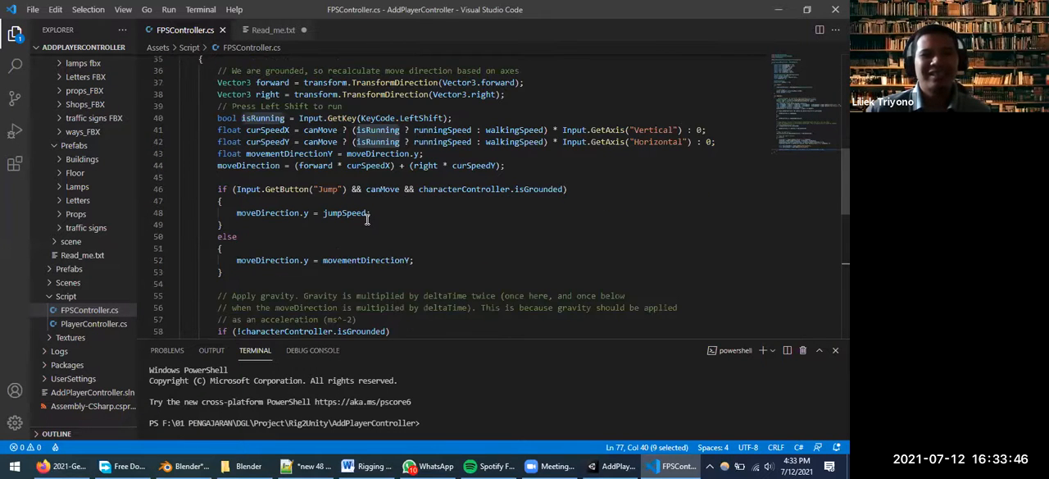
scroll(367, 218, "down", 3)
scroll(348, 218, "down", 6)
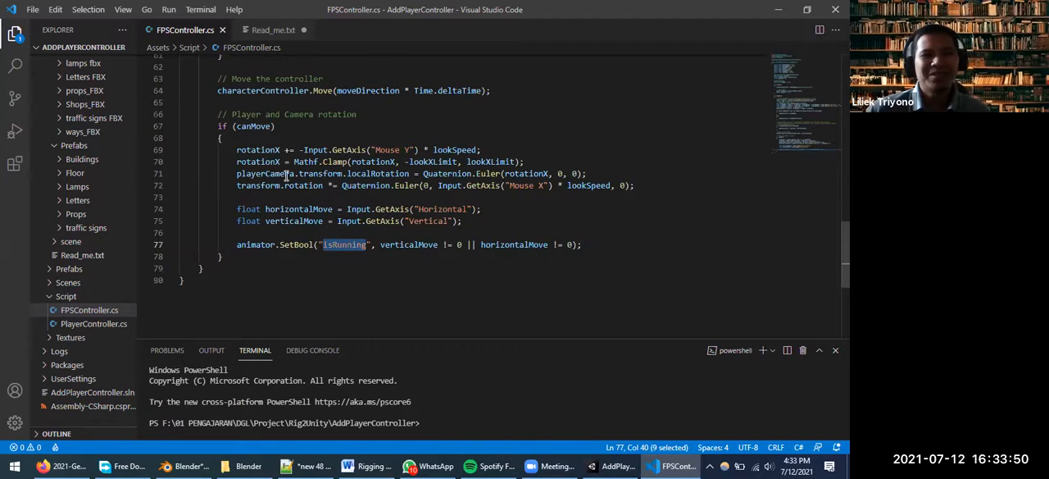
scroll(287, 176, "up", 3)
scroll(279, 173, "up", 2)
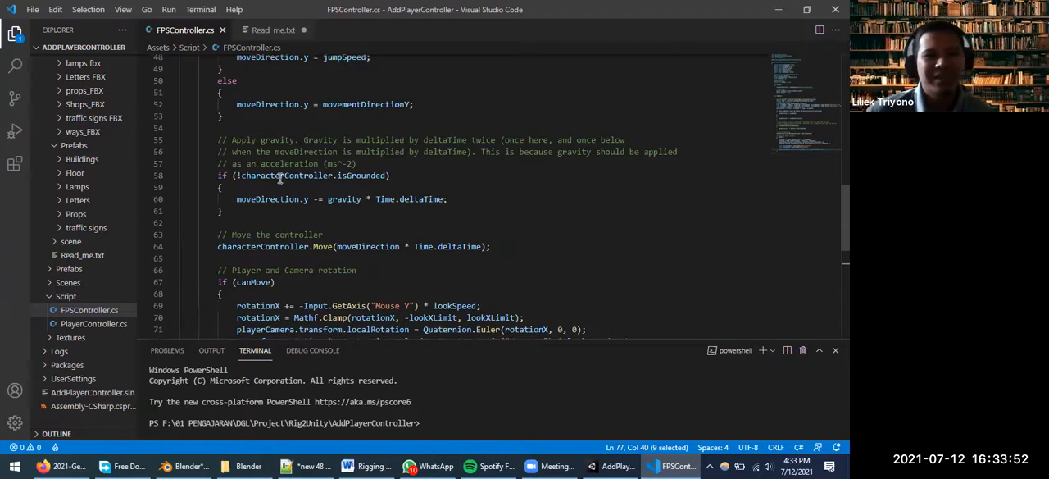
scroll(289, 172, "up", 2)
scroll(289, 173, "up", 2)
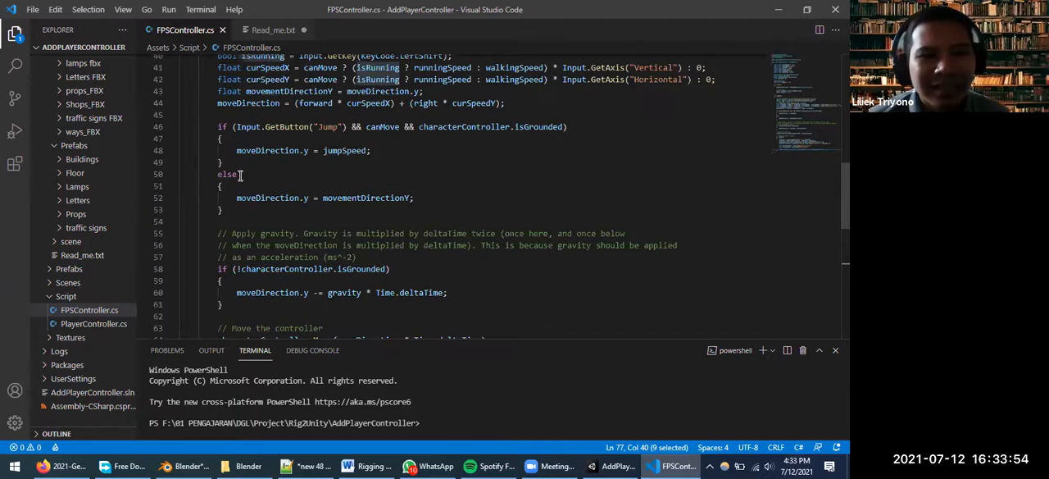
Highlight the moveDirection.y = jumpSpeed line in the Jump condition and review the movement speed code above it
scroll(242, 178, "up", 2)
left_click_drag(373, 181, 233, 181)
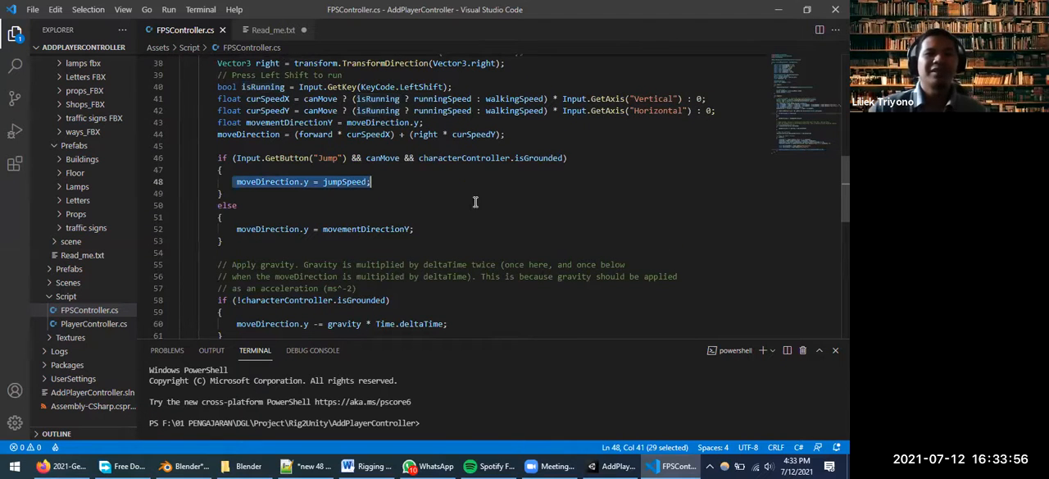
scroll(440, 213, "up", 2)
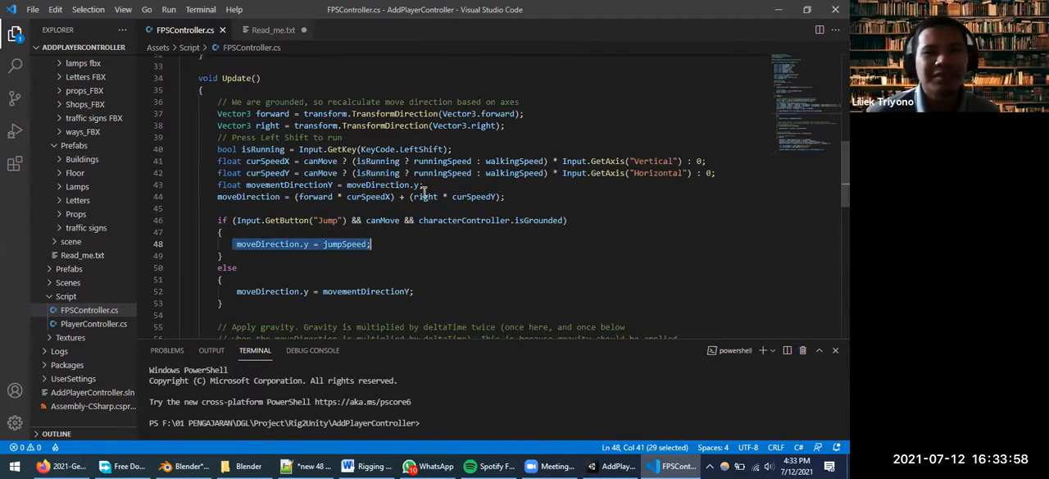
scroll(423, 193, "up", 2)
scroll(609, 164, "down", 1)
left_click(609, 164)
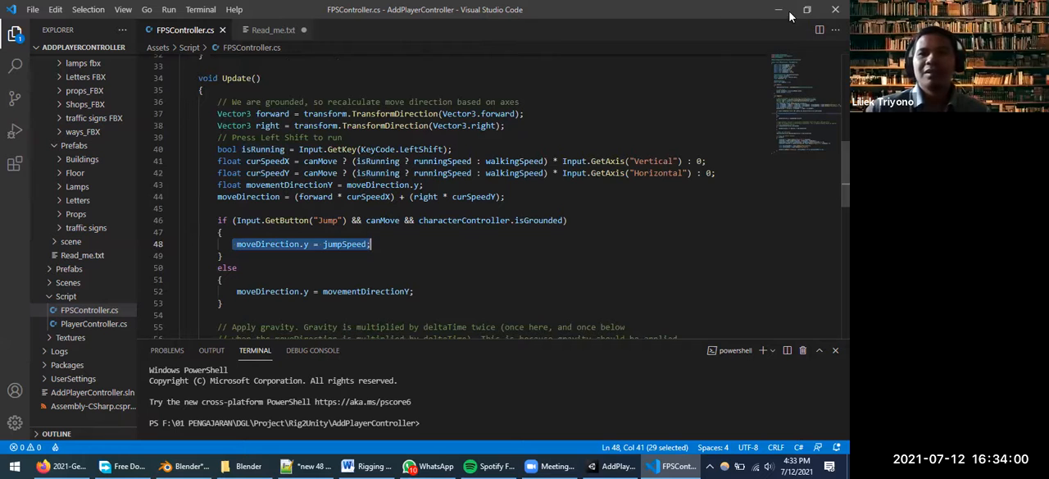
Switch to Unity, play the scene, and run the police character along the city streets in the Game view
key("alt+Tab")
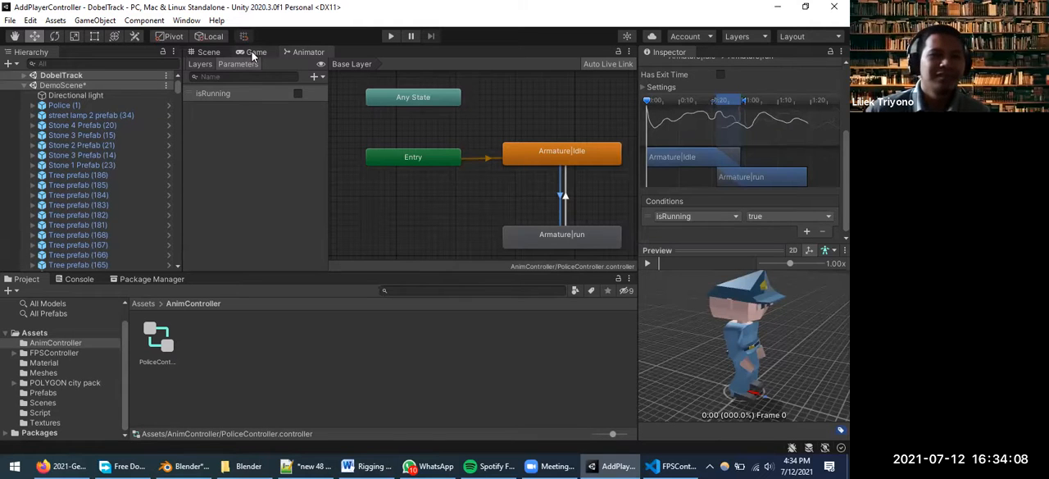
left_click(209, 52)
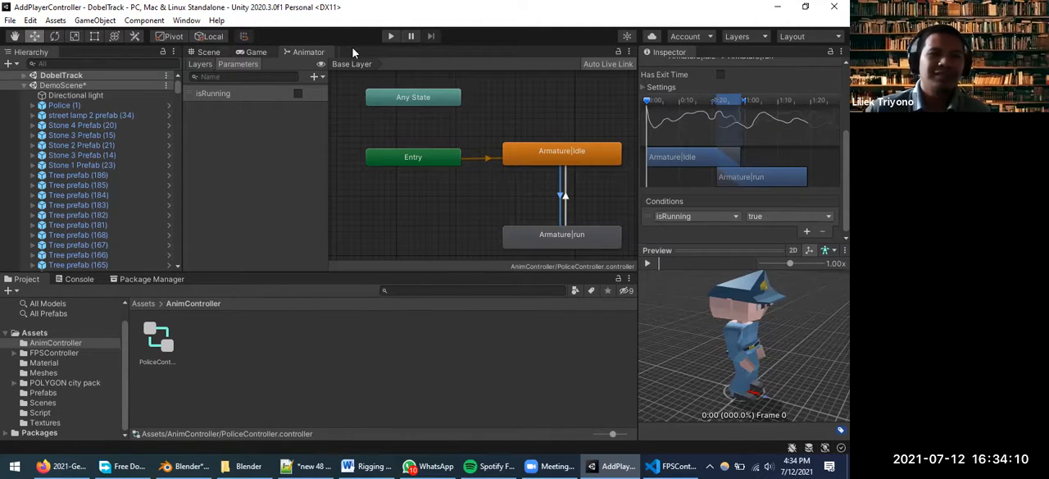
left_click(391, 37)
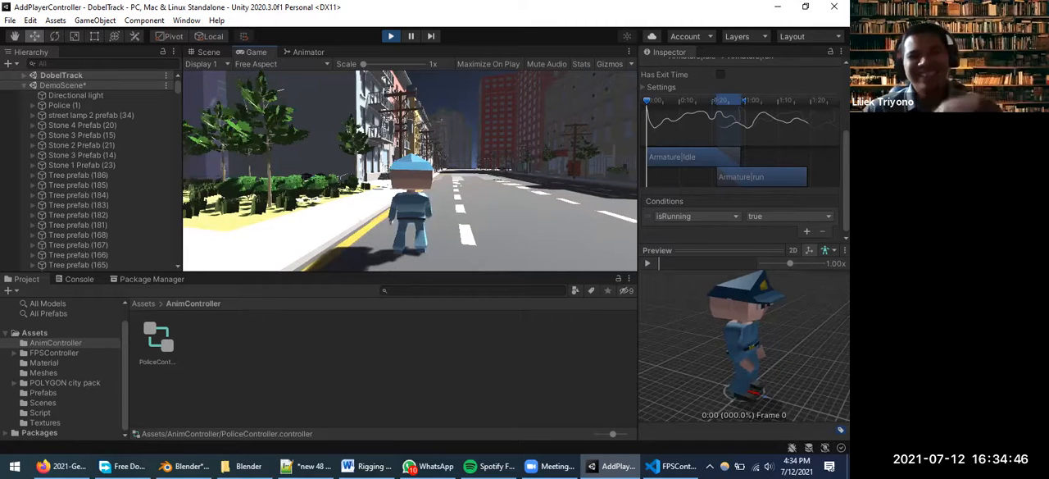
key("w")
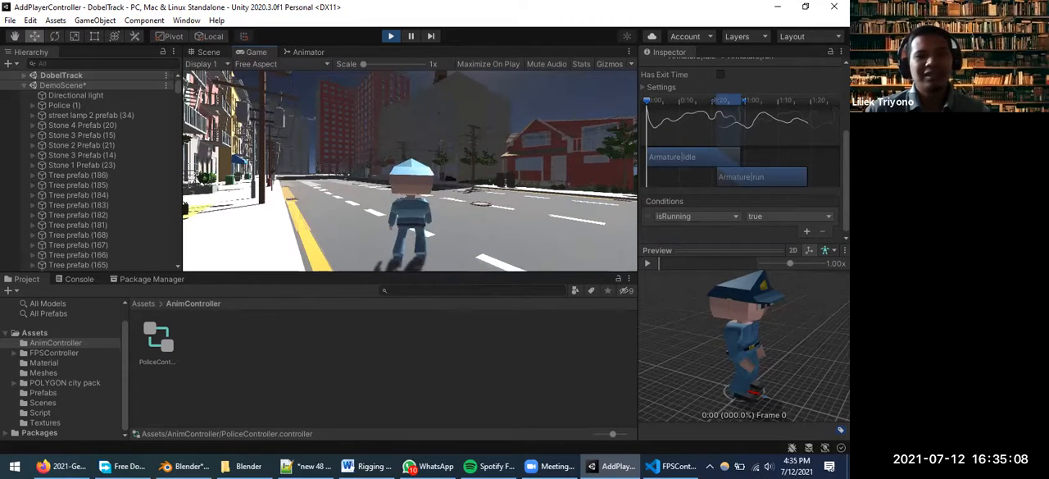
key("w")
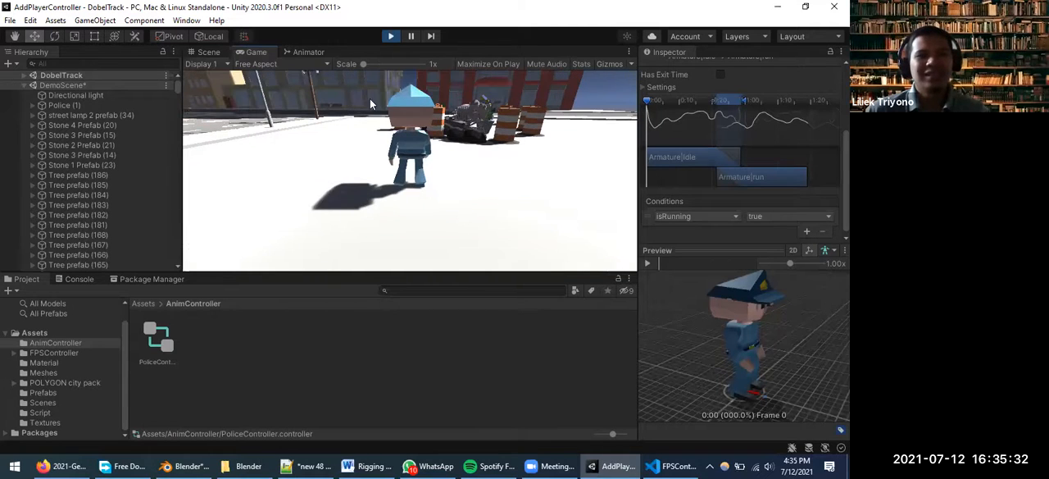
Dock the Animator window beside the Console so the state graph shows together with the Game view
left_click(308, 53)
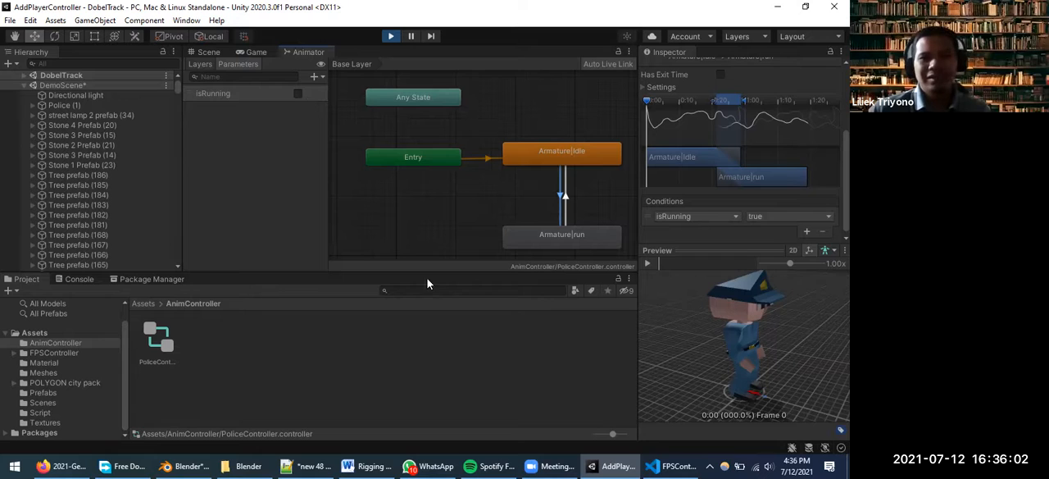
left_click_drag(221, 234, 138, 284)
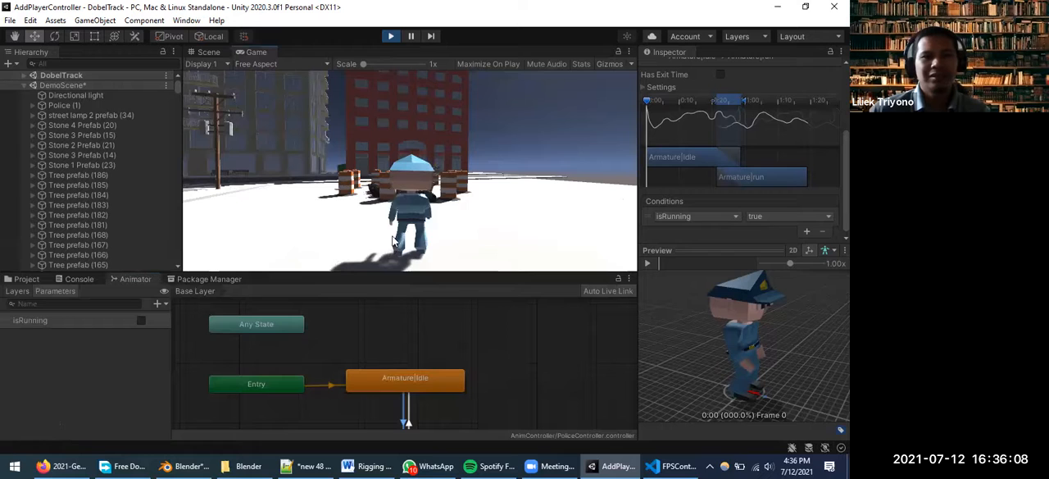
Run the police character around the city and make it jump alongside the Animator graph, and stop play mode
key("w")
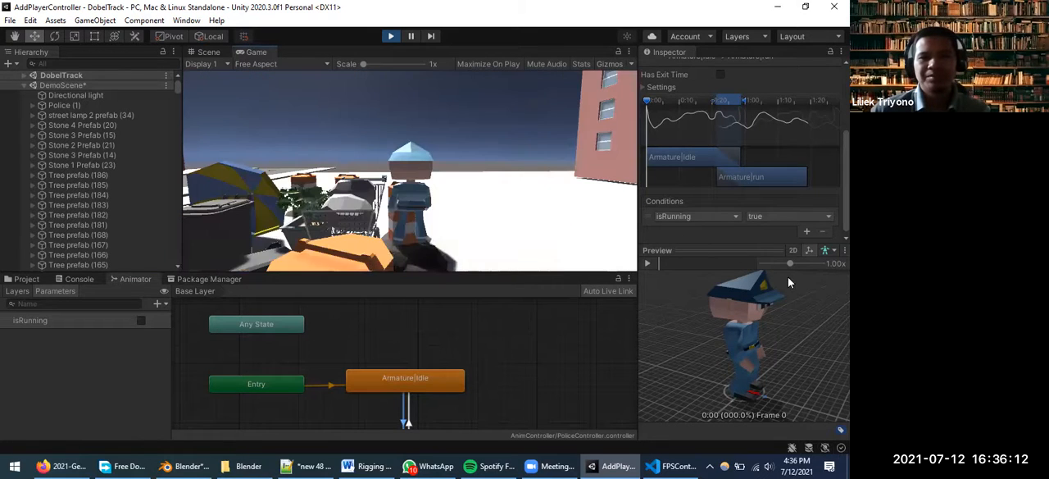
key("w")
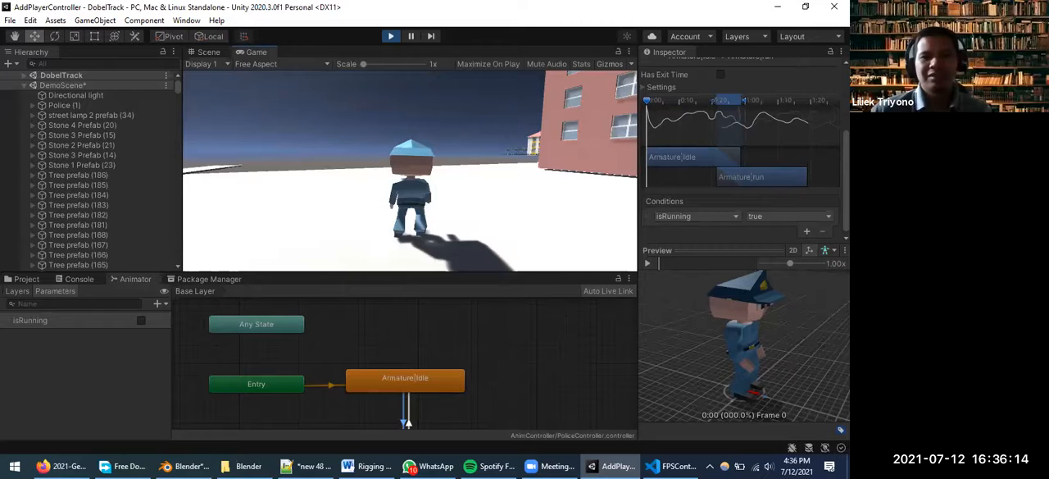
key("w")
key("w")
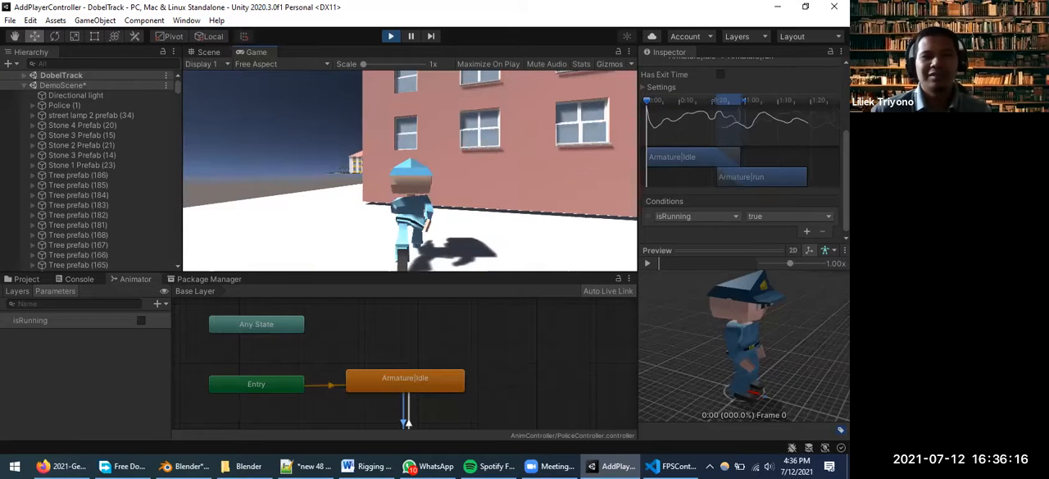
key("w")
key("w")
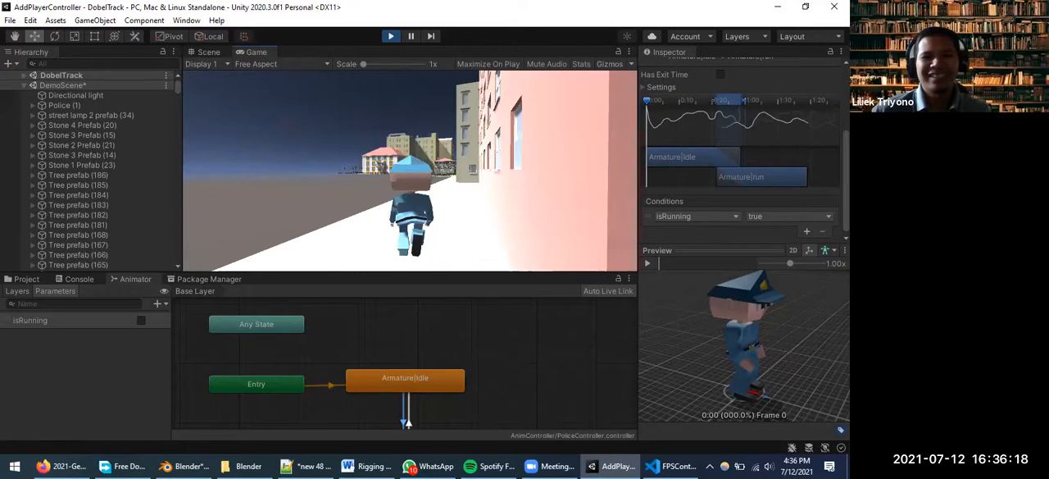
key("w")
key("space")
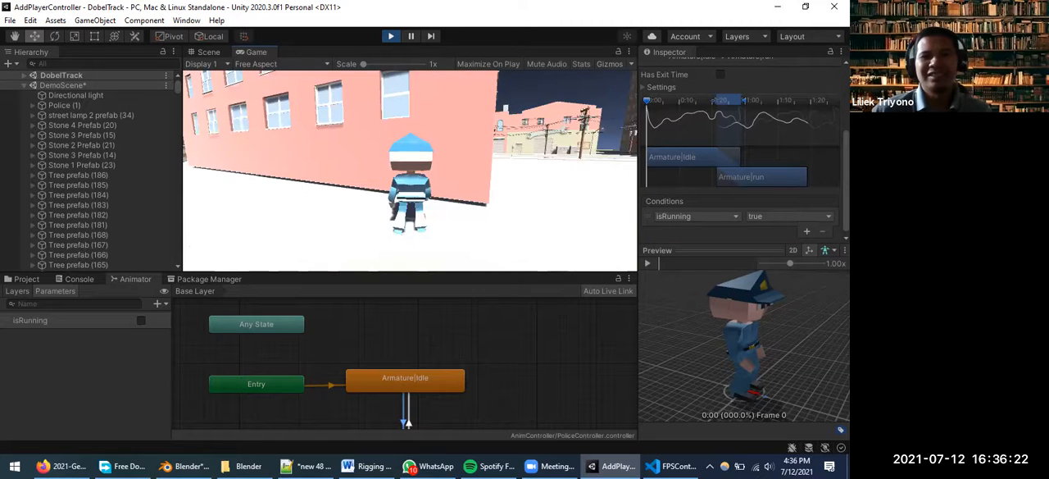
key("w")
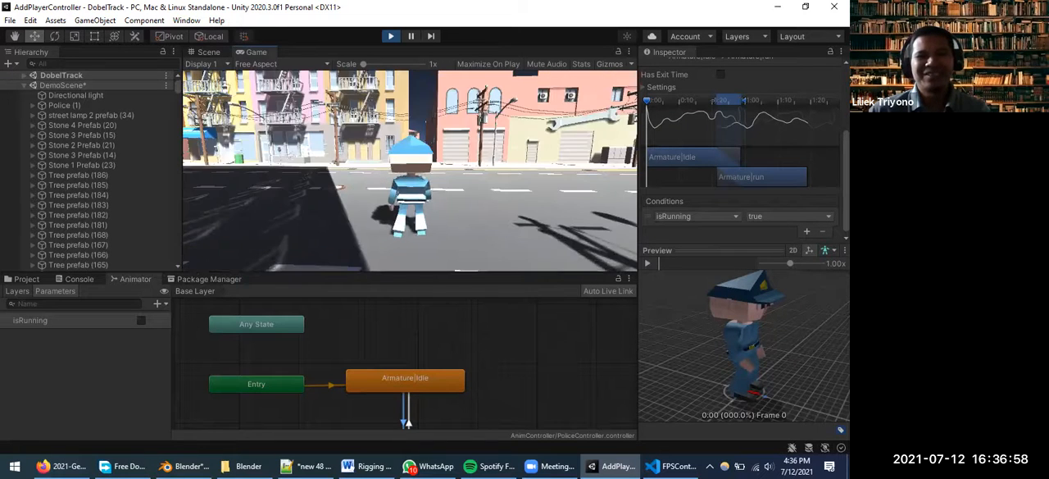
key("w")
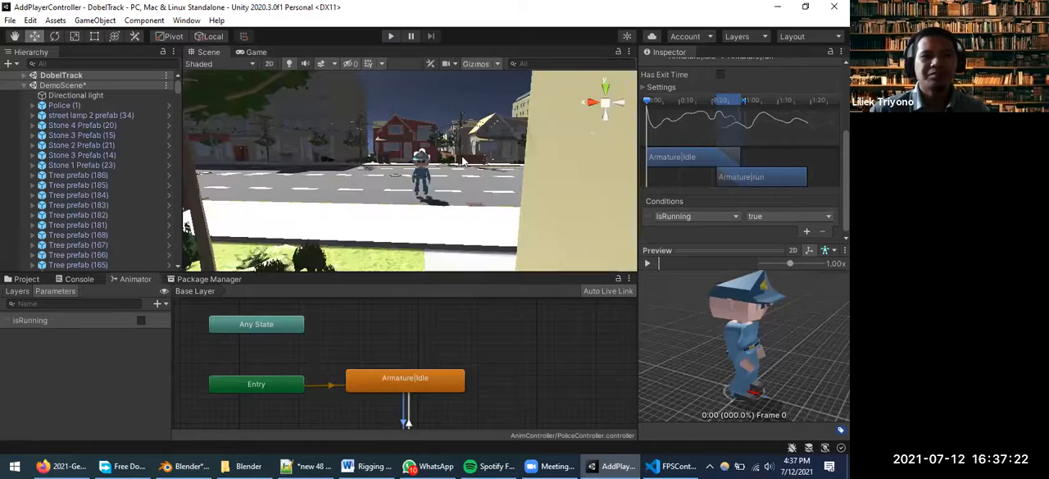
Survey the city from above in the Scene view, and frame the Police (1) character
scroll(463, 156, "down", 5)
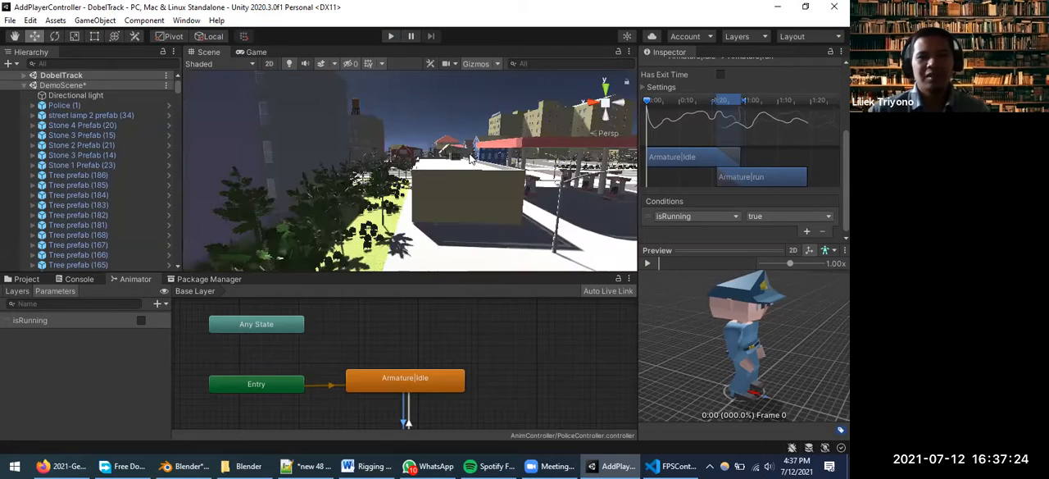
scroll(467, 152, "down", 3)
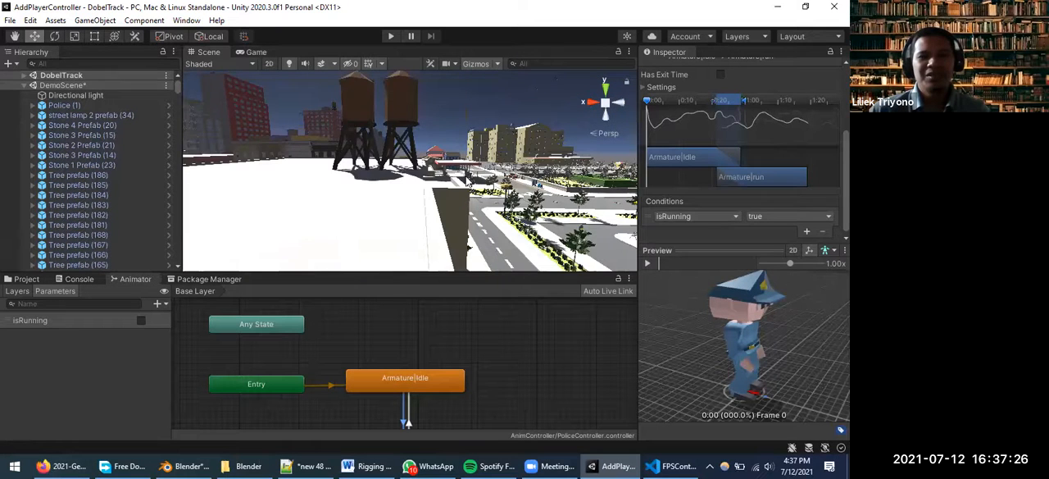
scroll(471, 182, "down", 3)
middle_click_drag(522, 188, 509, 213)
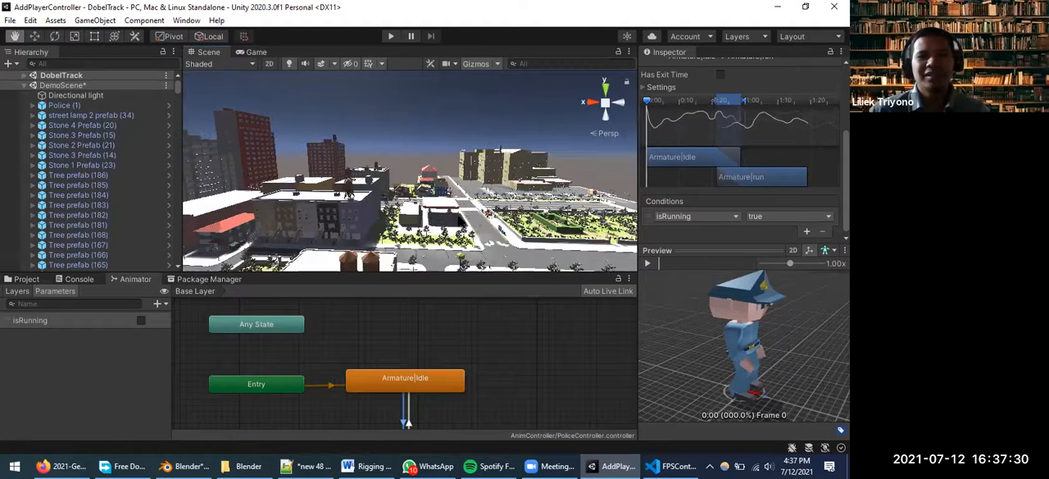
scroll(460, 221, "up", 3)
middle_click_drag(500, 253, 502, 221)
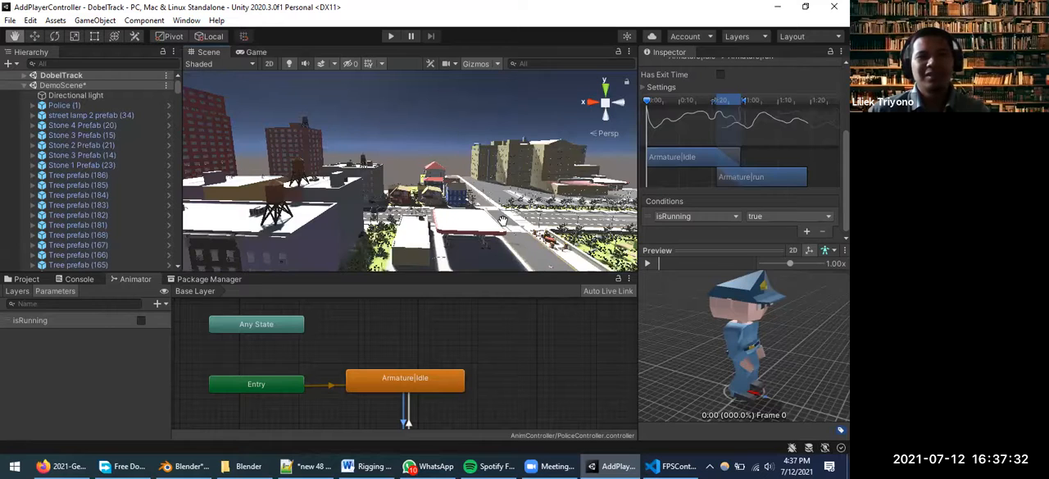
scroll(502, 221, "up", 3)
left_click(68, 106)
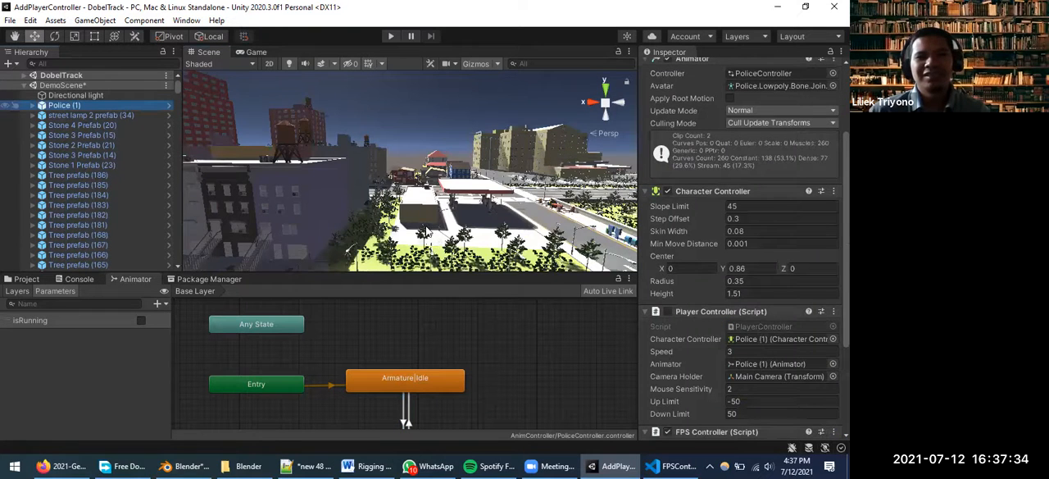
key("f")
scroll(437, 215, "down", 3)
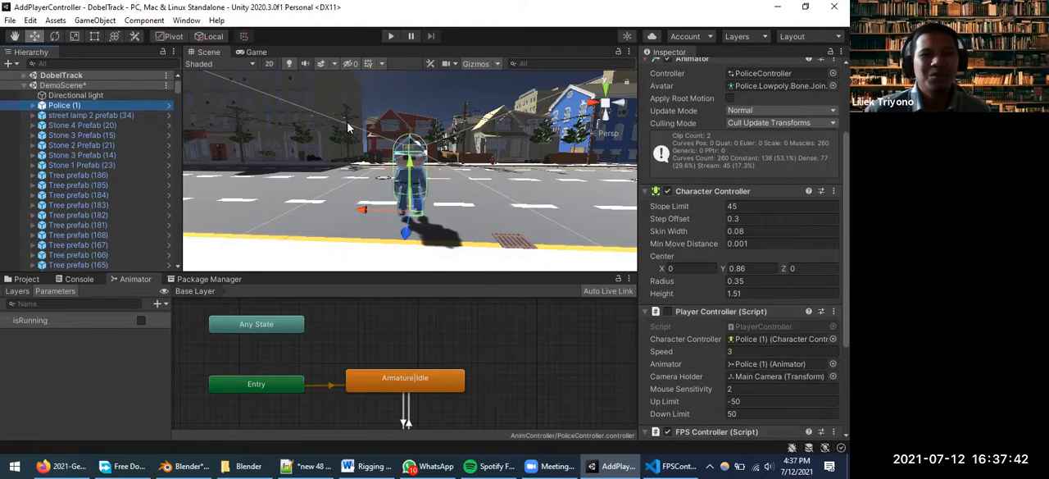
left_click(348, 127)
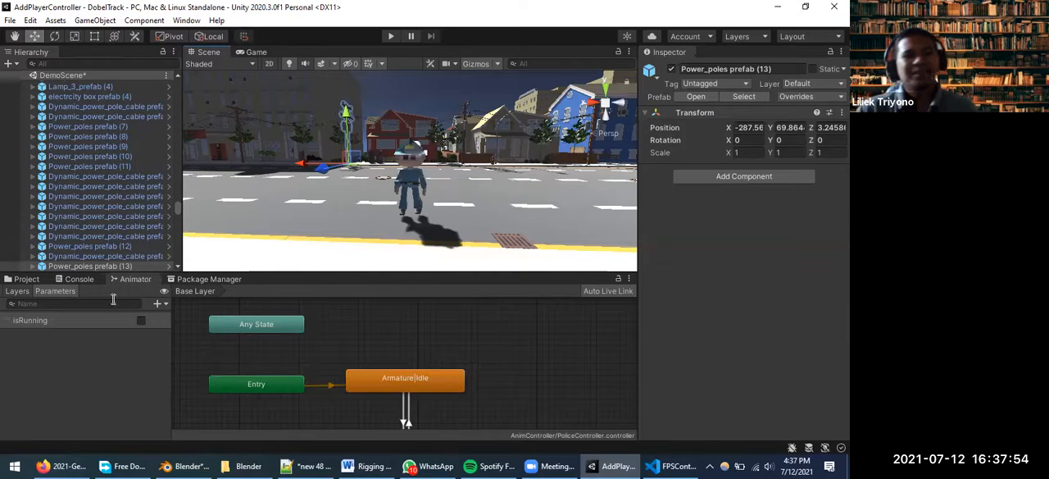
Look through the material subfolders of the POLYGON city pack in the project assets, ending at its main Materials folder
left_click(26, 278)
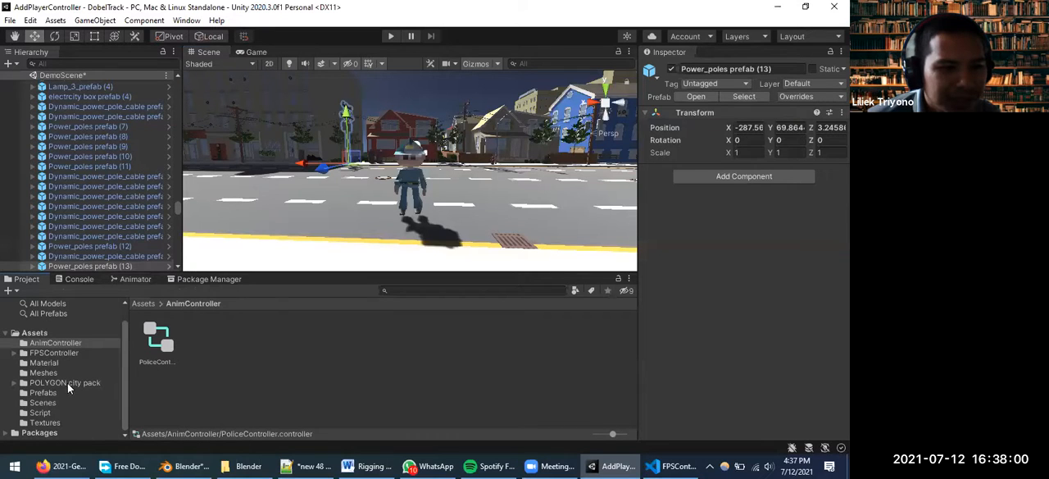
left_click(14, 382)
scroll(33, 381, "down", 2)
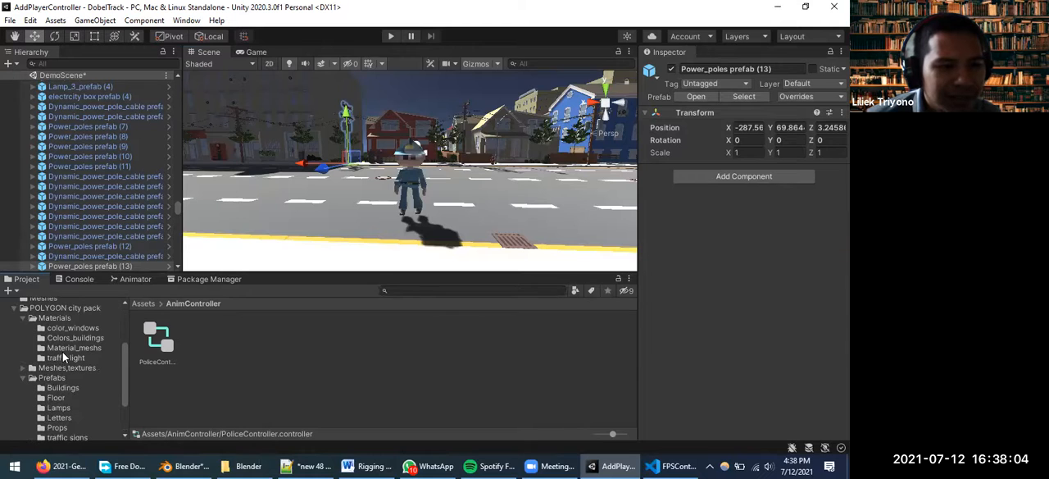
left_click(72, 348)
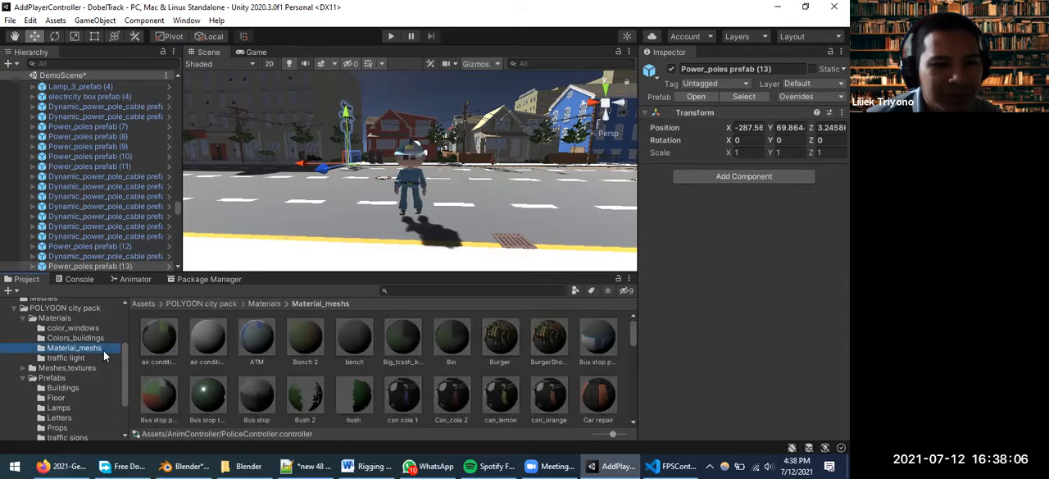
left_click(75, 329)
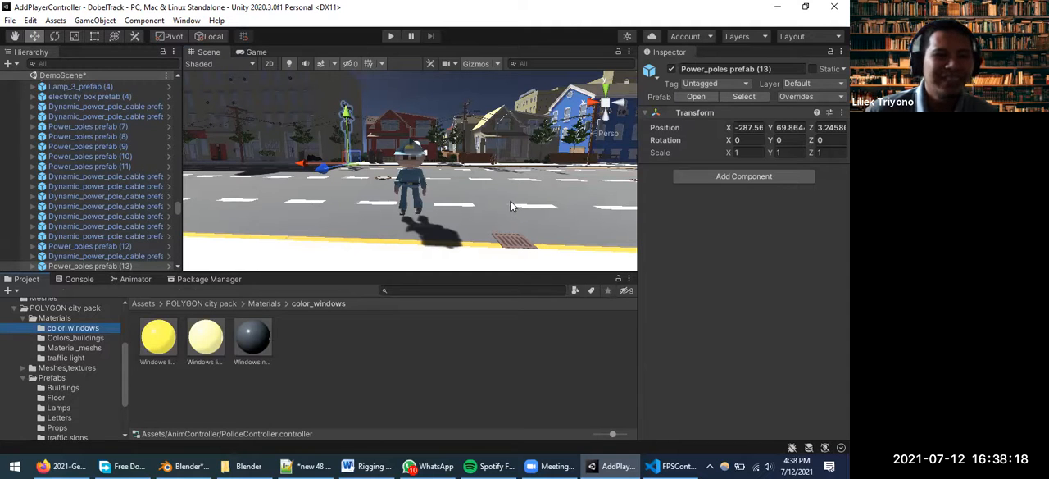
left_click(69, 348)
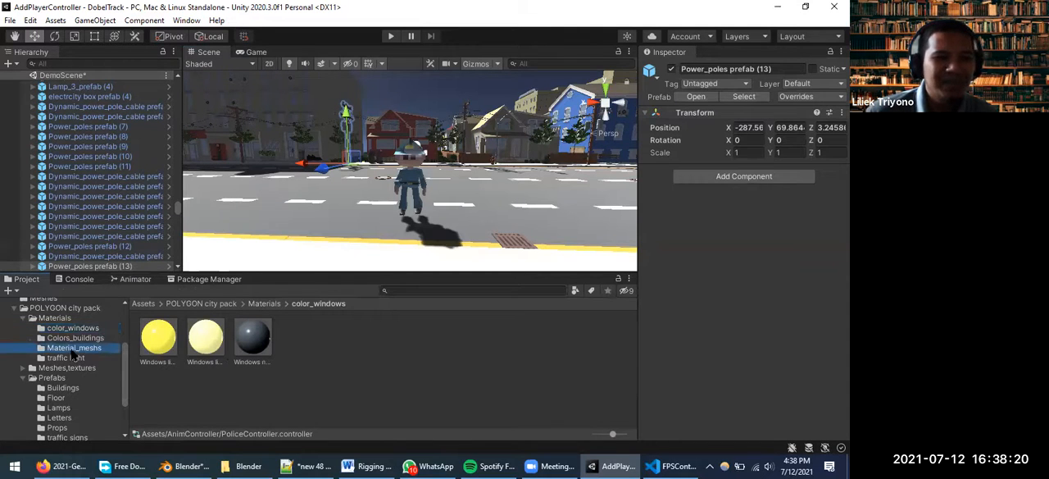
left_click(85, 358)
left_click(75, 338)
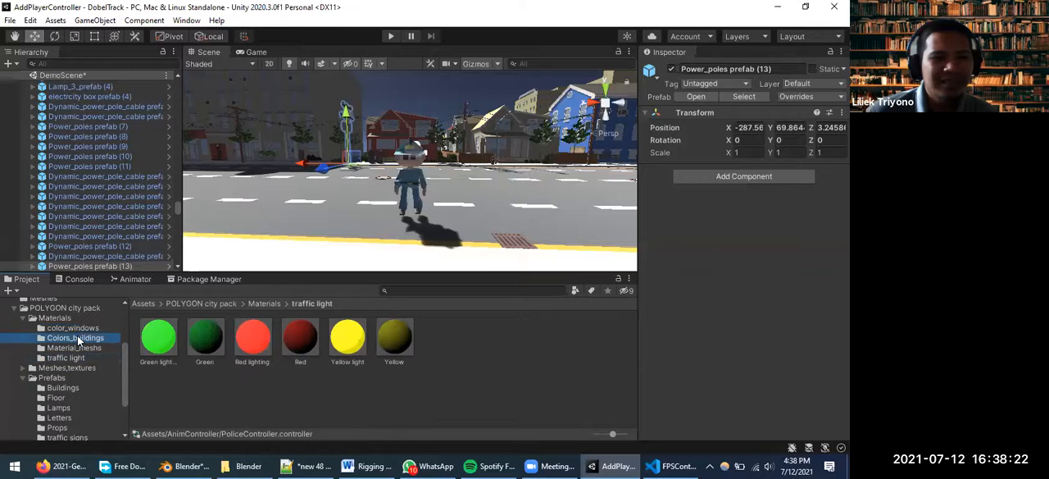
left_click(54, 317)
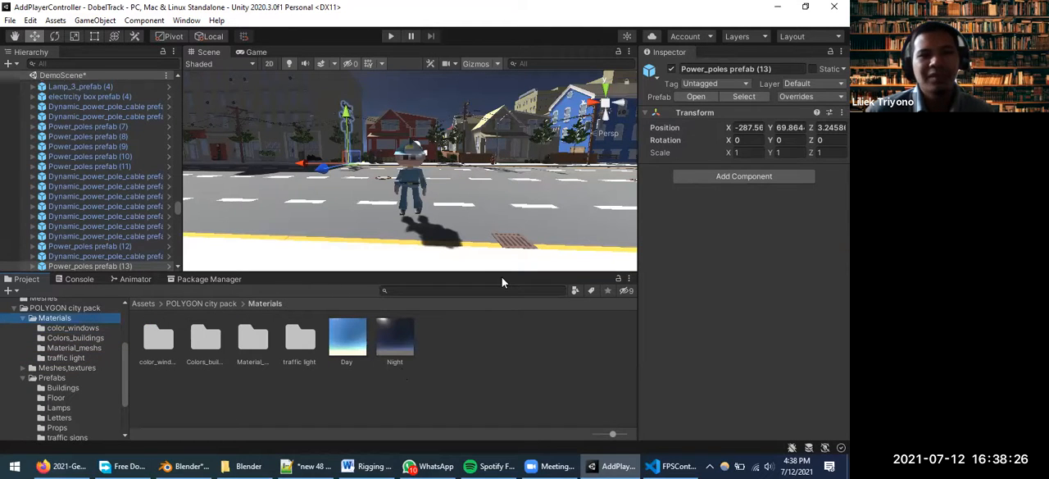
Compare the Day and Night sky materials and apply Day as the skybox of the city scene
scroll(497, 204, "down", 3)
middle_click_drag(473, 159, 436, 361)
middle_click_drag(408, 188, 409, 275)
scroll(413, 153, "up", 4)
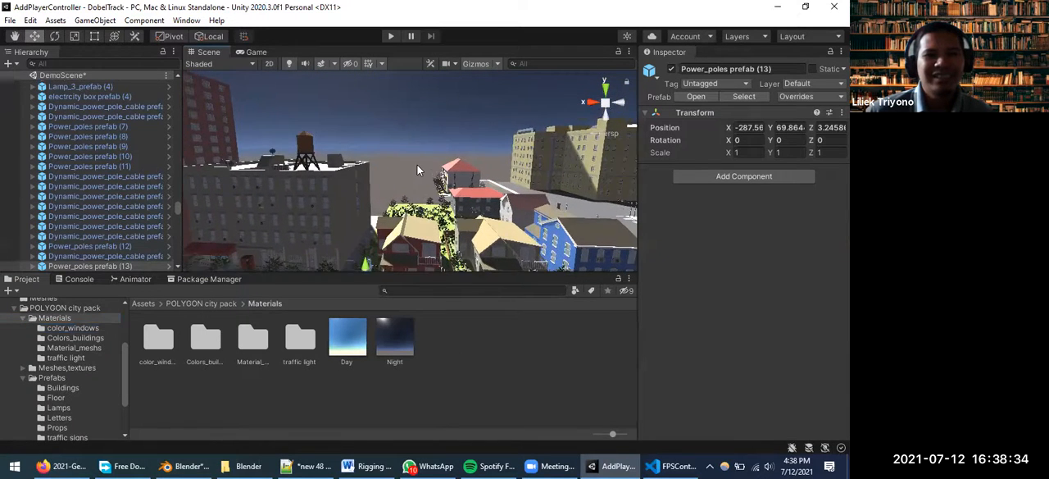
scroll(423, 163, "down", 5)
scroll(438, 160, "down", 10)
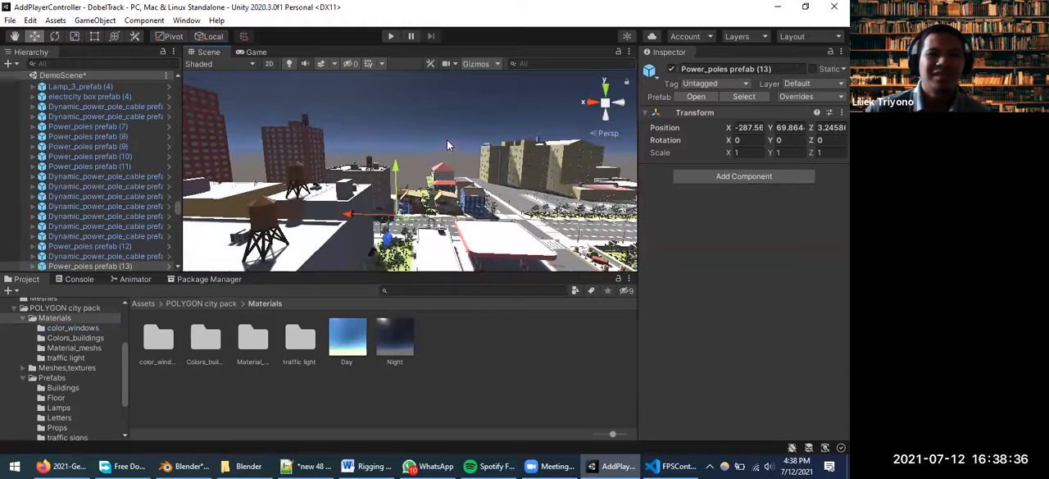
middle_click_drag(491, 178, 380, 207)
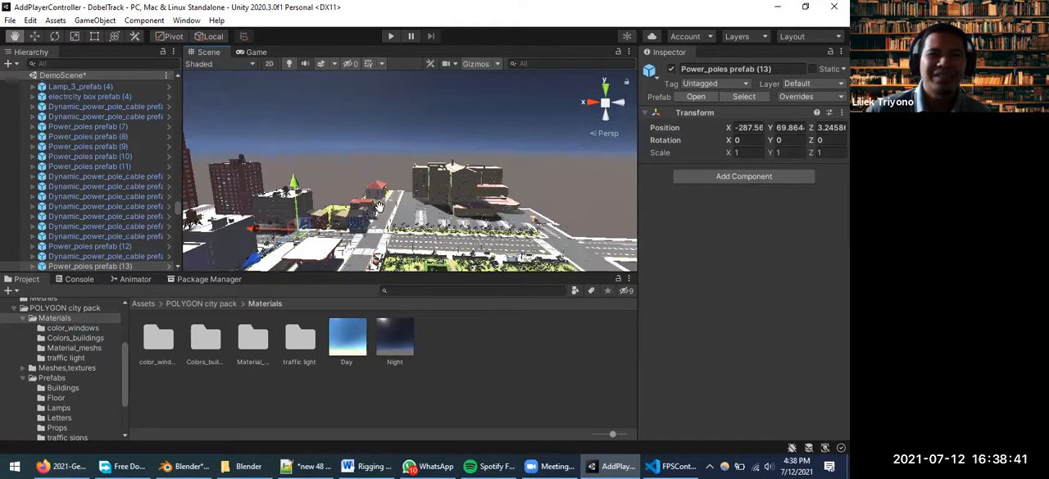
left_click(356, 344)
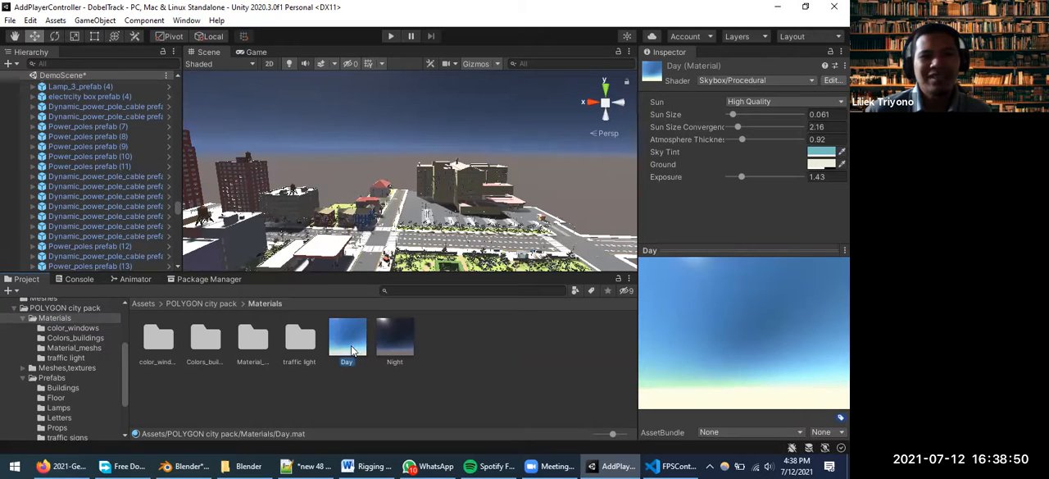
left_click(395, 346)
left_click(356, 348)
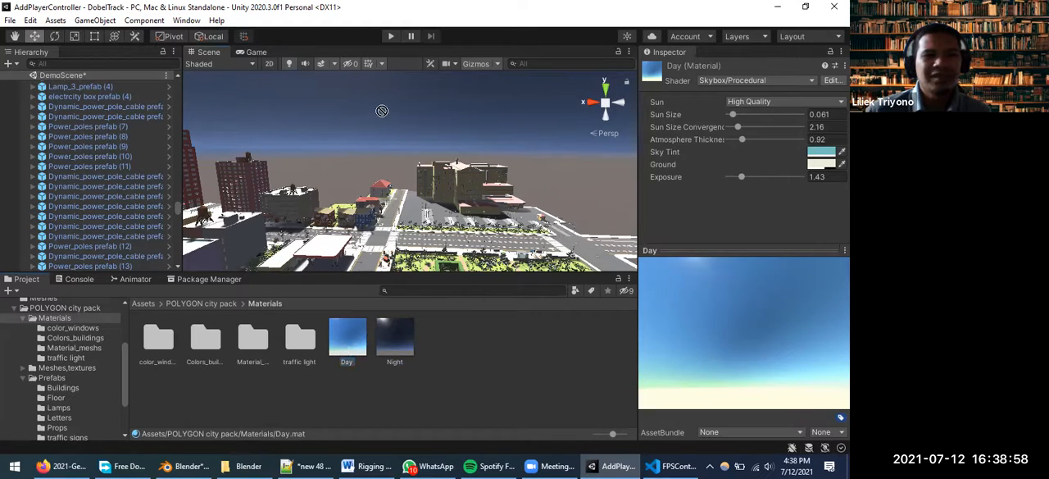
left_click_drag(373, 169, 391, 107)
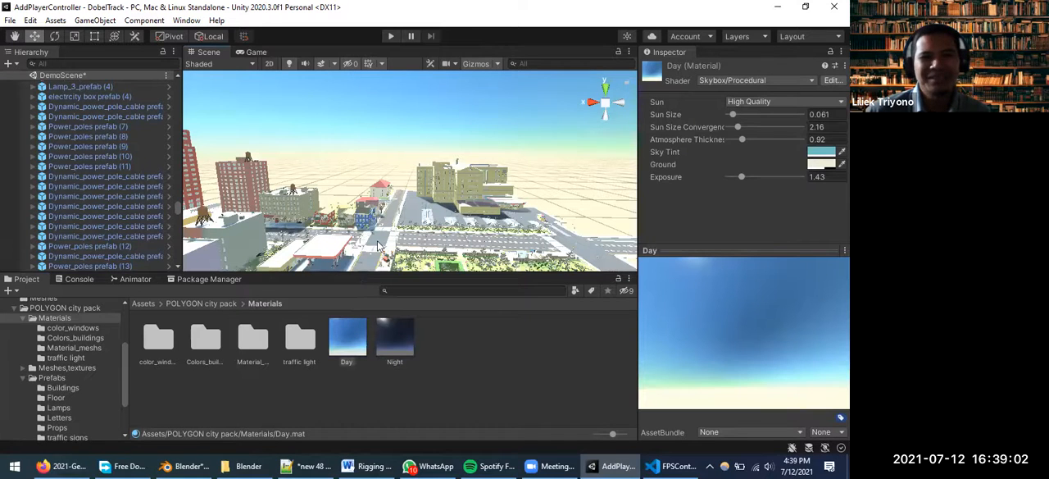
scroll(385, 242, "up", 2)
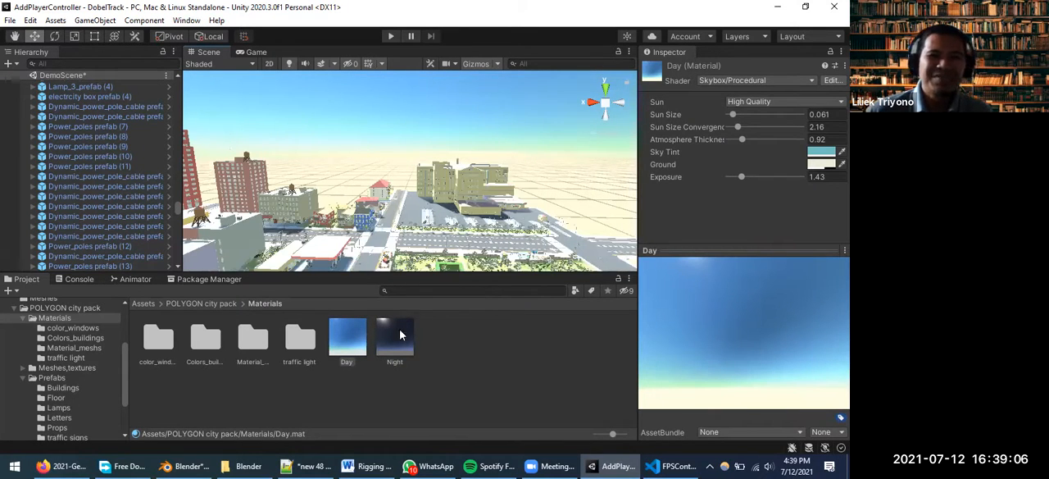
Apply the Night sky material as the skybox of the city scene
left_click_drag(399, 345, 411, 113)
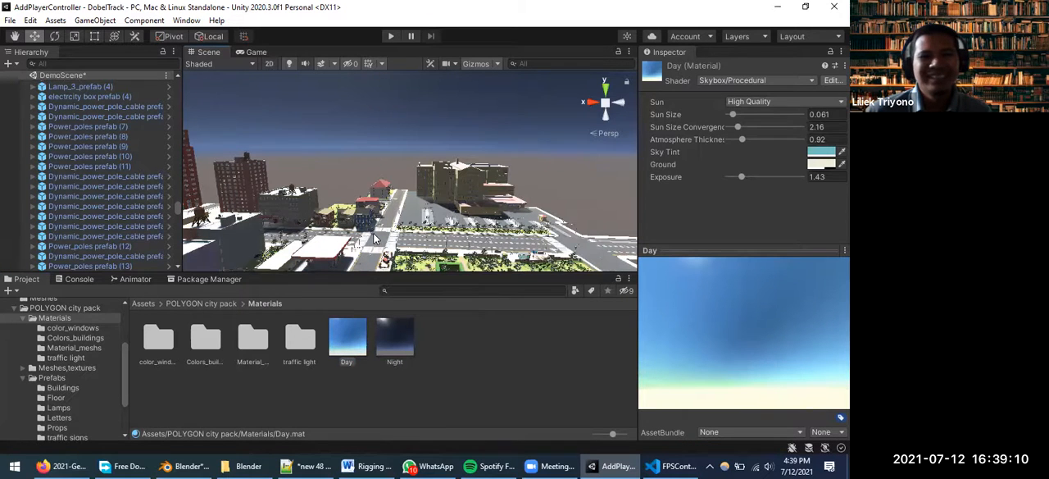
scroll(374, 238, "down", 1)
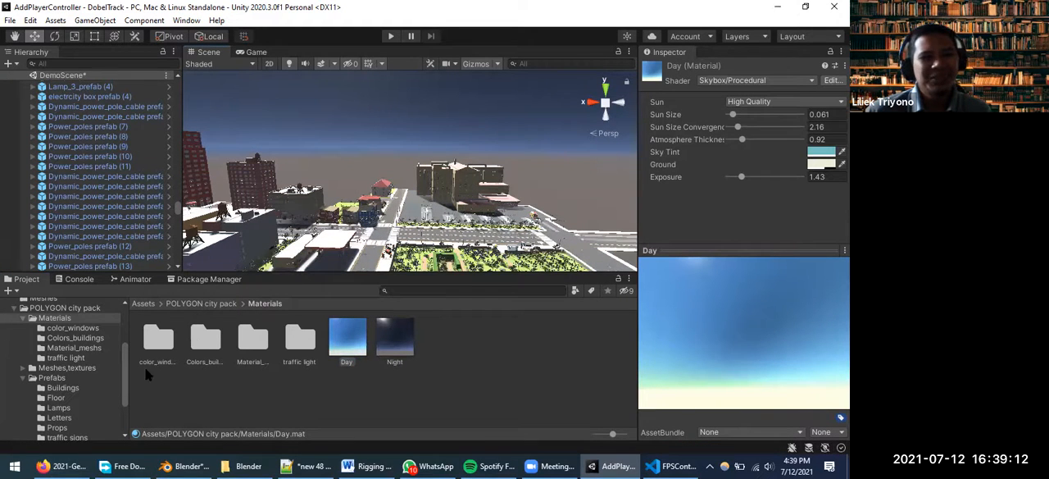
scroll(67, 383, "up", 1)
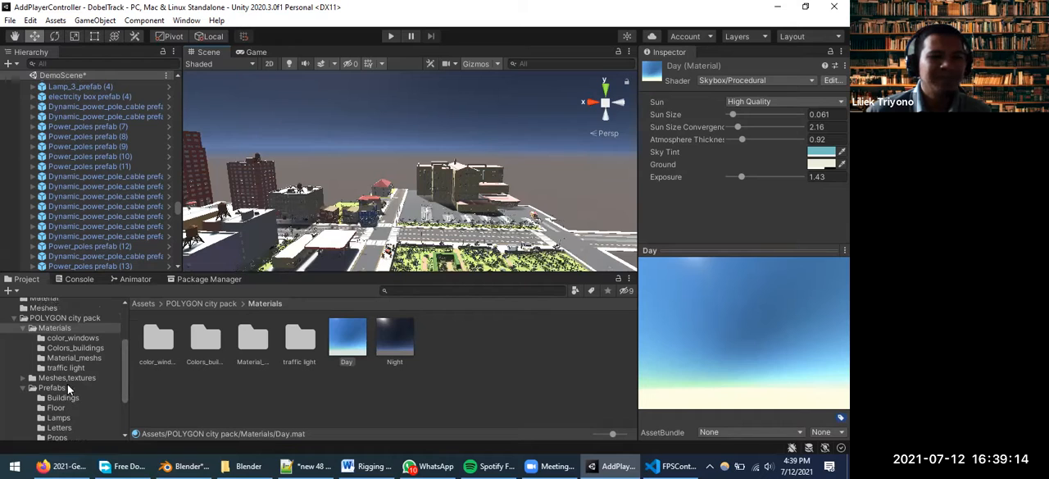
Find the Directional light in the DemoScene hierarchy and disable its Light component
scroll(68, 384, "up", 2)
scroll(94, 144, "up", 5)
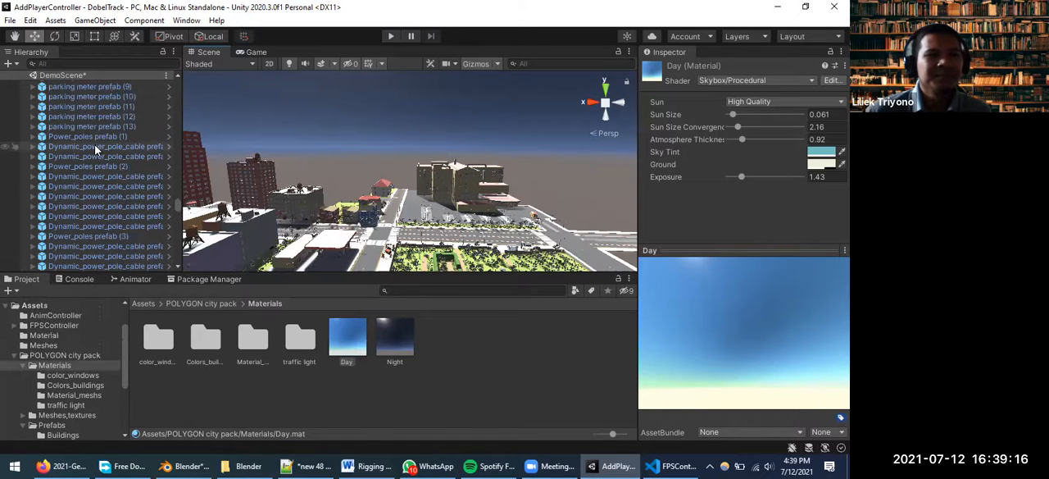
scroll(96, 148, "up", 5)
scroll(98, 143, "up", 3)
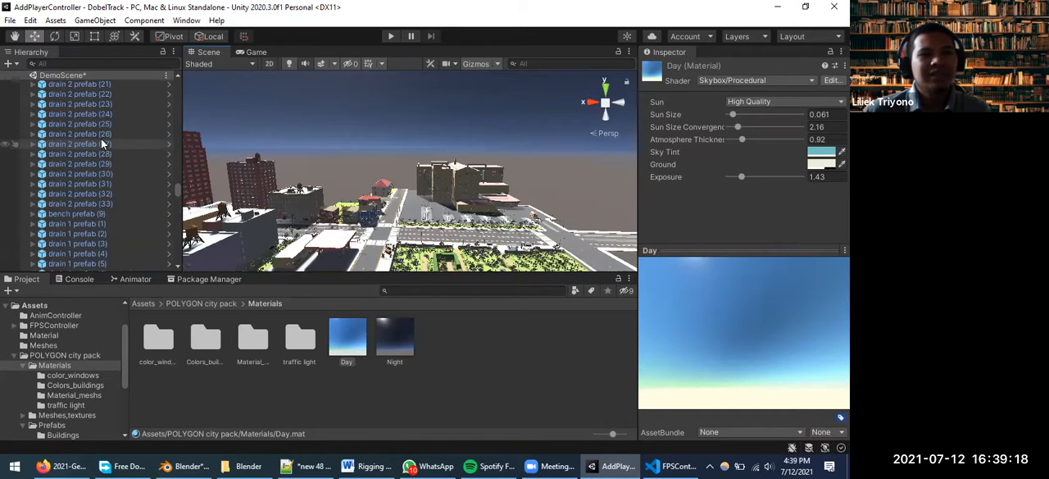
scroll(176, 185, "up", 5)
scroll(180, 165, "up", 3)
scroll(177, 143, "up", 5)
scroll(175, 88, "up", 5)
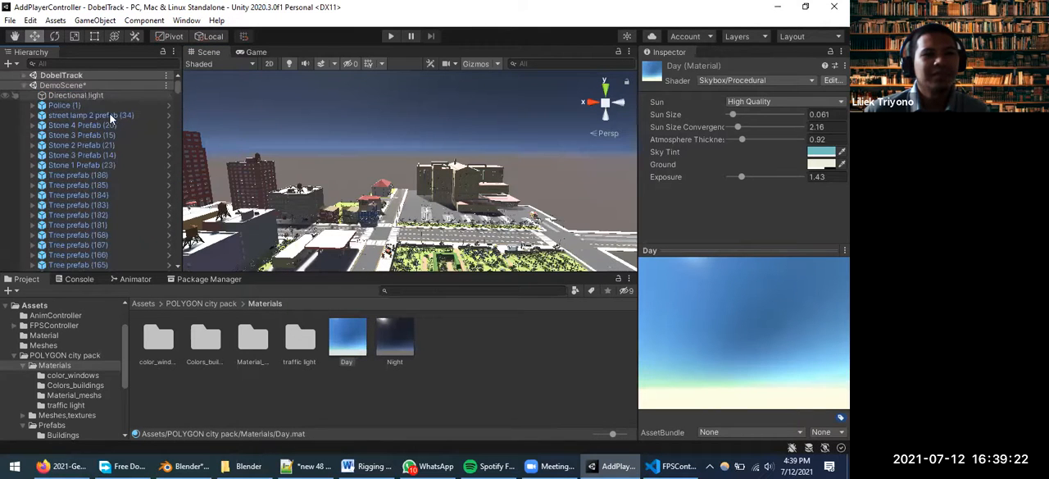
left_click(85, 95)
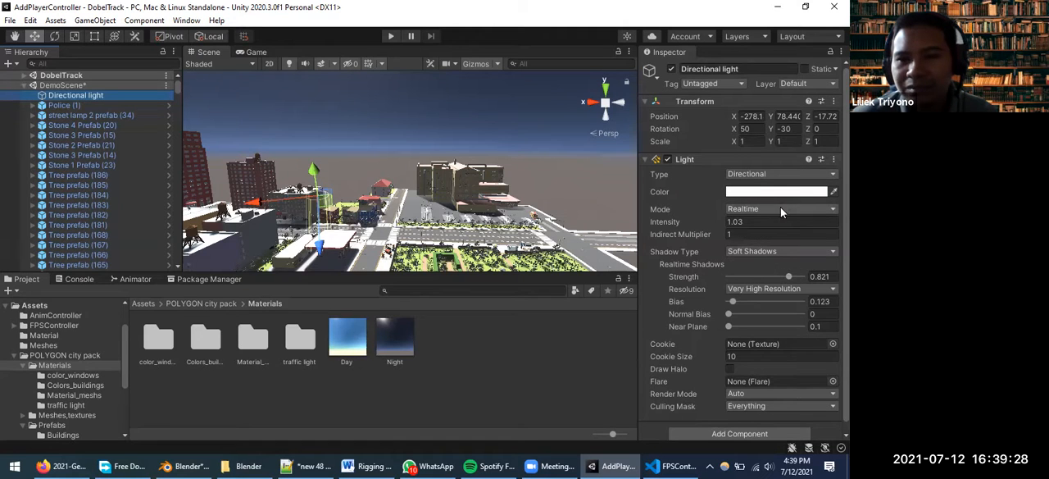
left_click(668, 159)
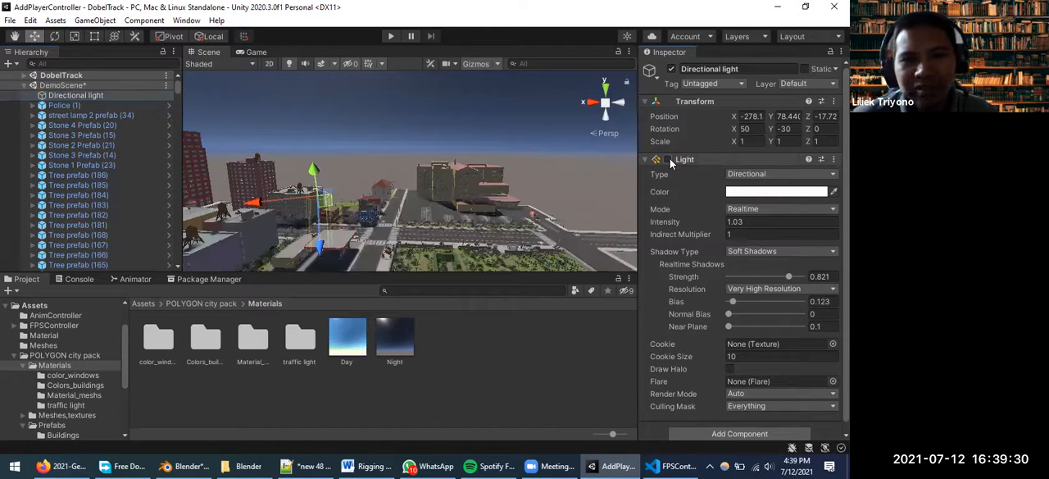
Examine the city without the directional light from closer and farther viewpoints in the Scene view
scroll(385, 239, "down", 3)
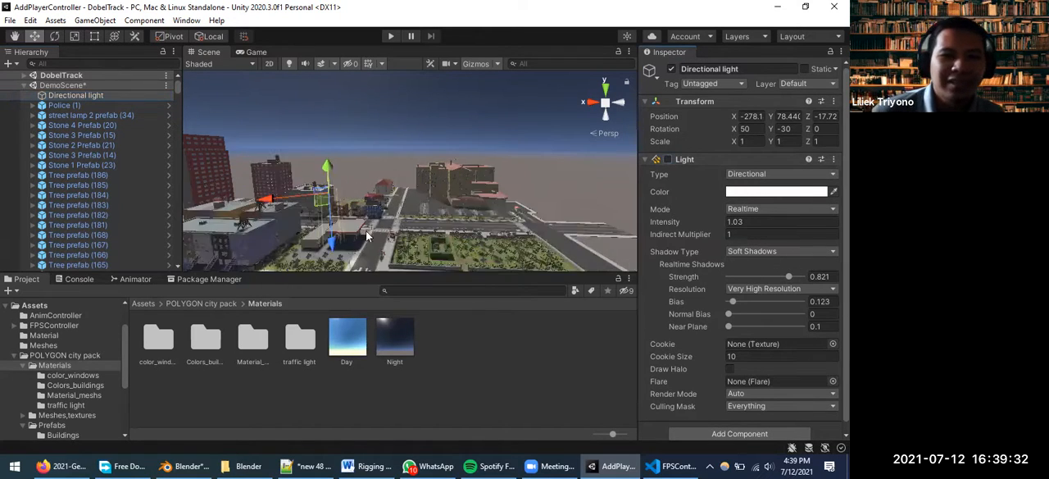
scroll(377, 235, "up", 2)
scroll(435, 189, "down", 2)
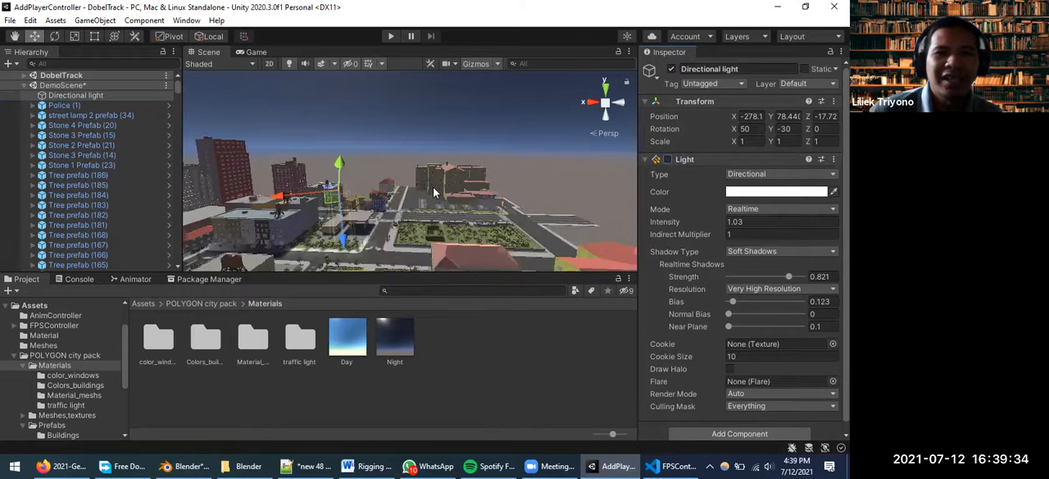
scroll(435, 189, "down", 1)
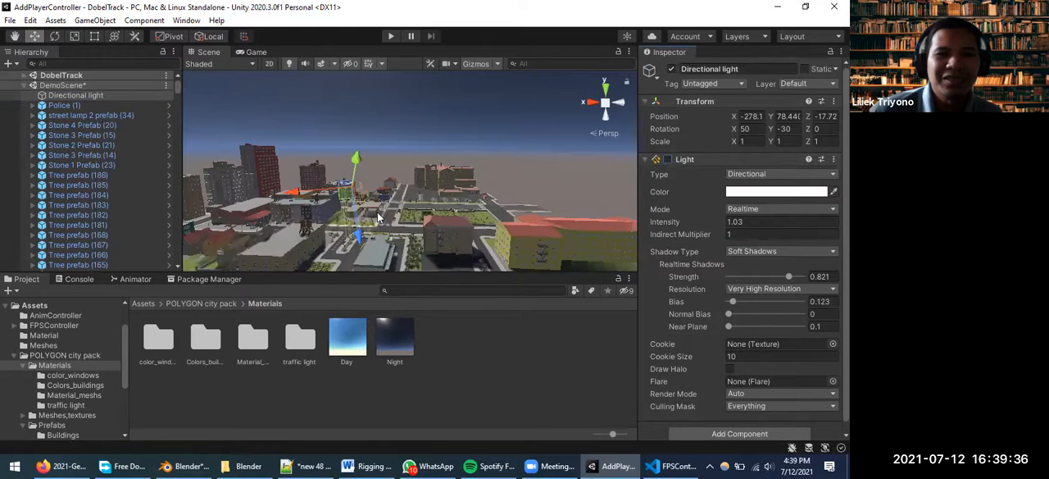
scroll(377, 213, "up", 1)
scroll(377, 214, "up", 1)
scroll(500, 232, "up", 1)
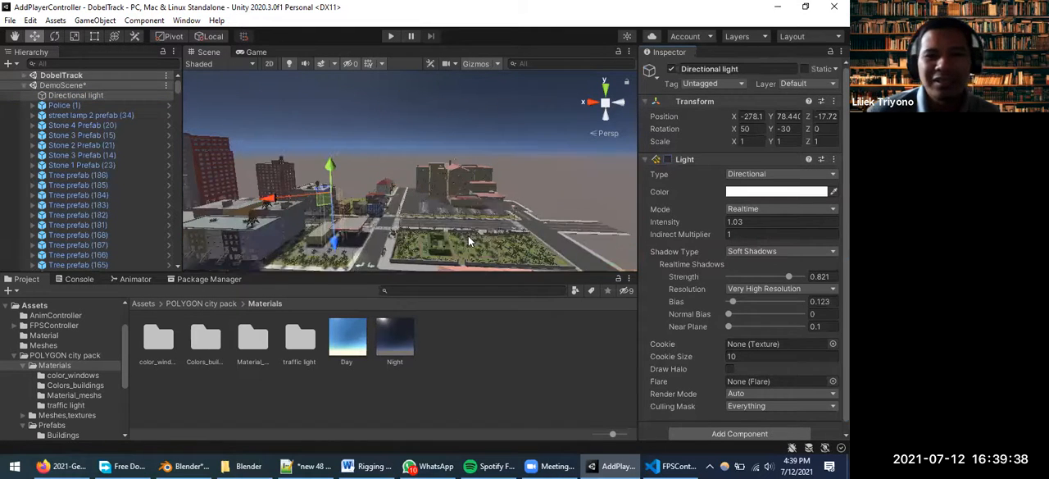
Darken the Night sky material by setting Exposure to 0.69, Sun Size to 0.021 and Atmosphere Thickness to 0.23
left_click(396, 337)
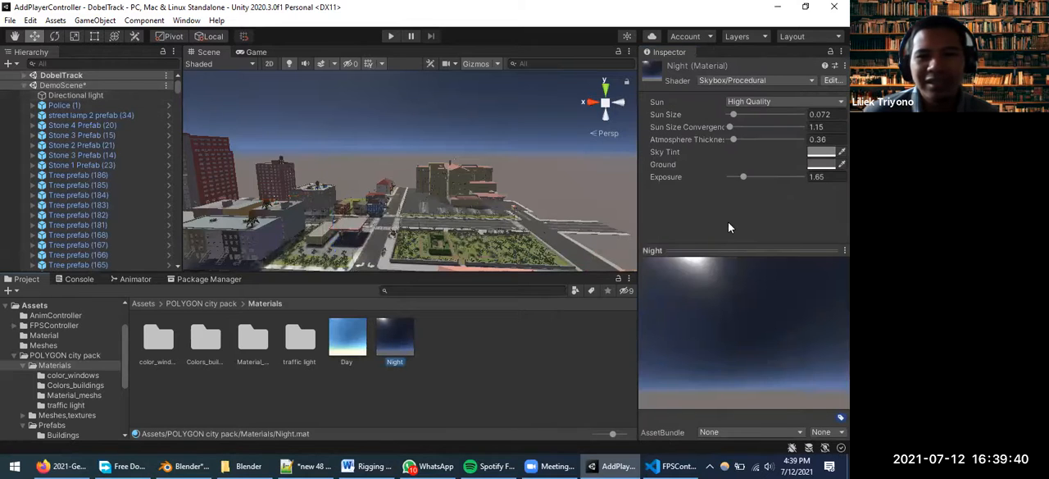
left_click_drag(739, 319, 736, 179)
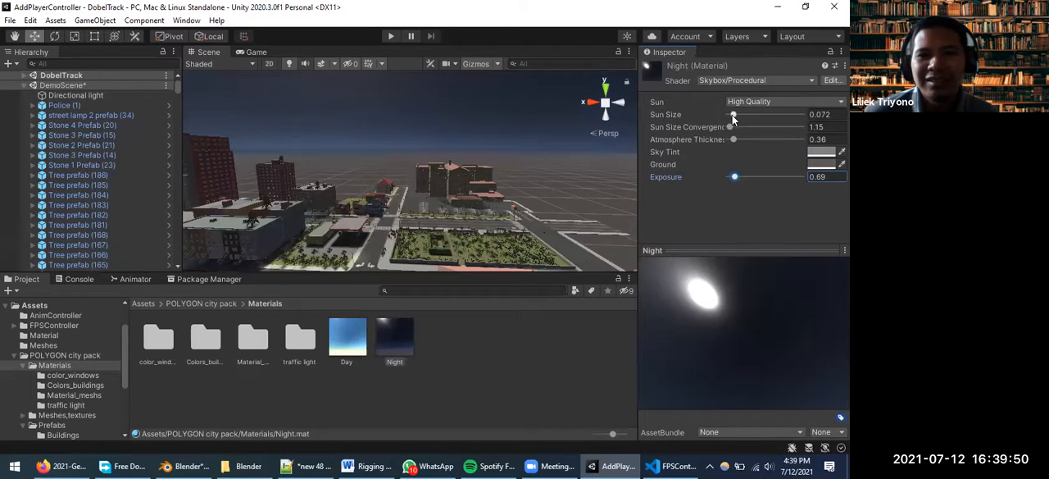
left_click_drag(735, 116, 731, 140)
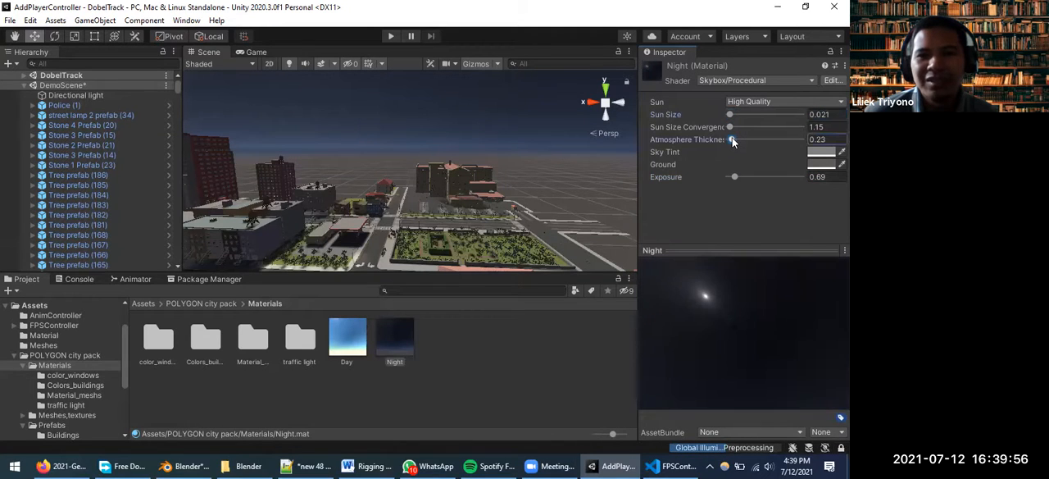
scroll(367, 225, "up", 1)
Frame the Police (1) character and examine it and the surrounding street under the night sky
left_click(44, 104)
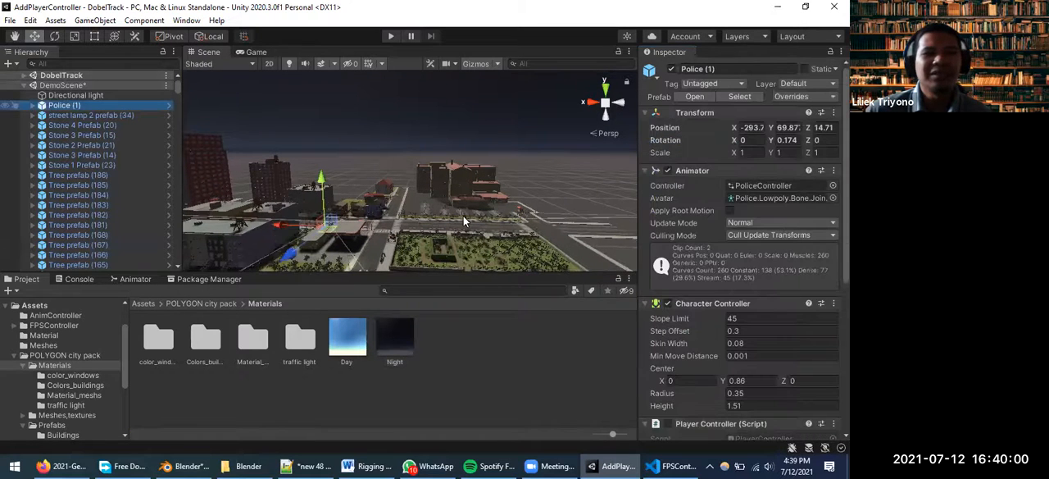
key("f")
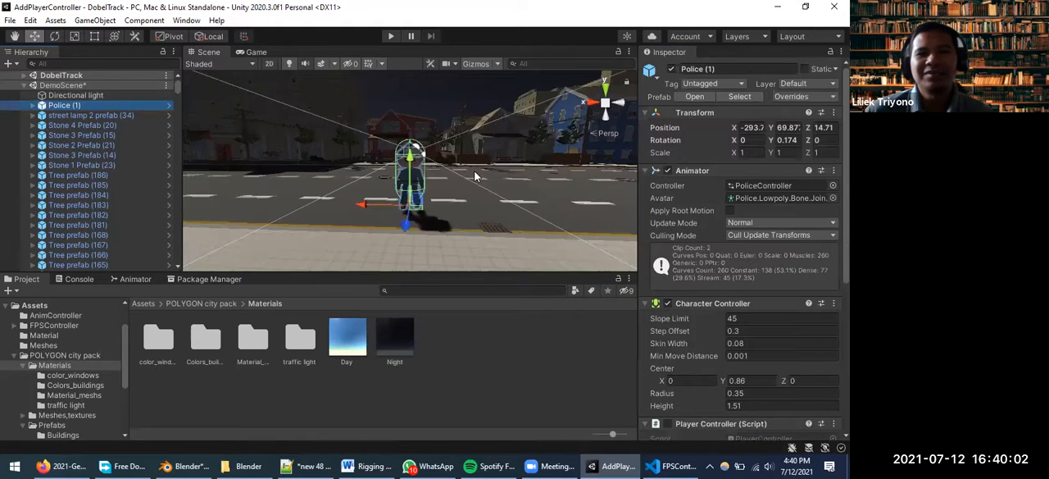
mouse_move(447, 206)
middle_mouse_down()
mouse_move(462, 218)
mouse_move(458, 195)
middle_mouse_up()
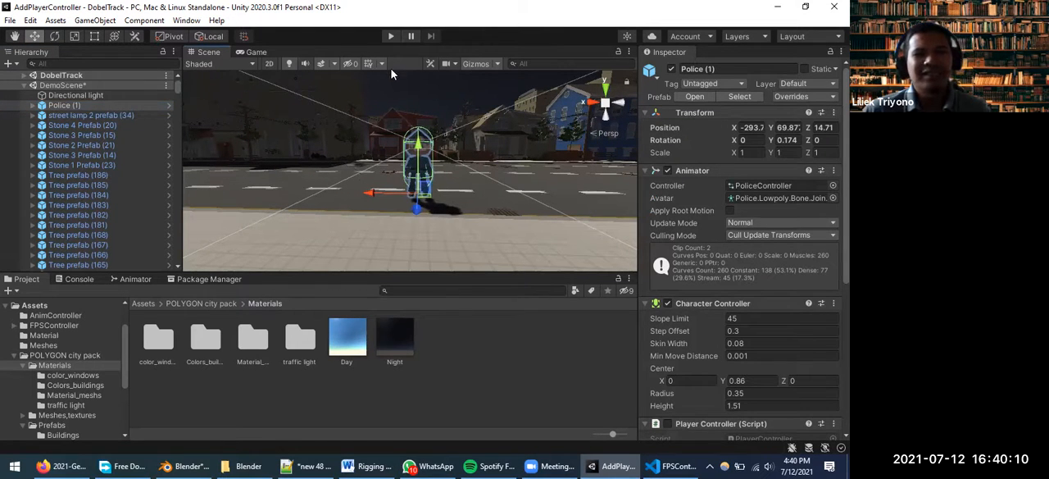
scroll(402, 184, "down", 1)
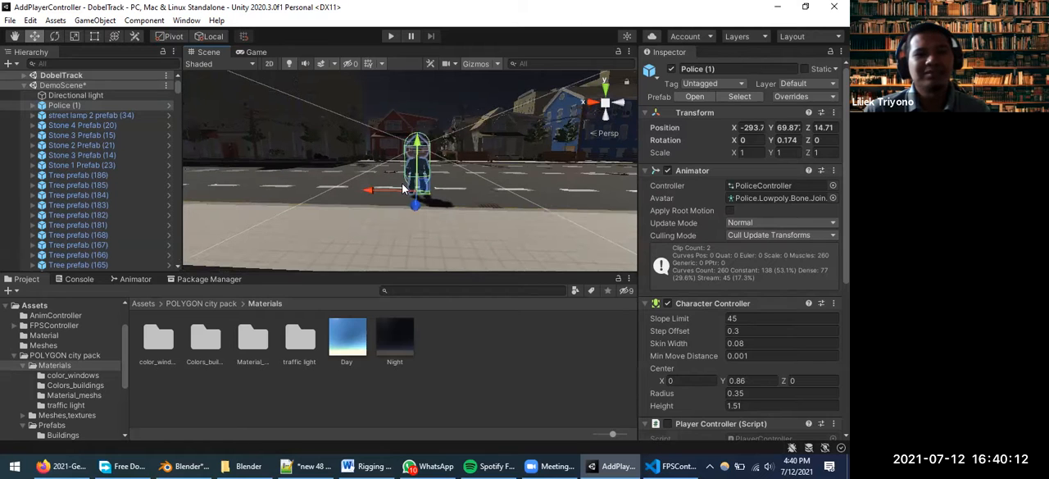
scroll(402, 191, "down", 2)
key("f")
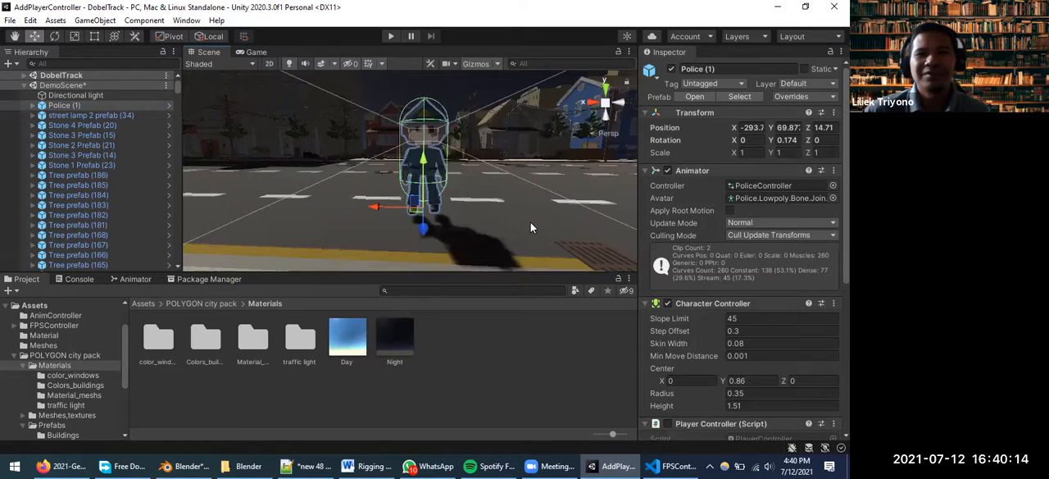
scroll(530, 222, "down", 2)
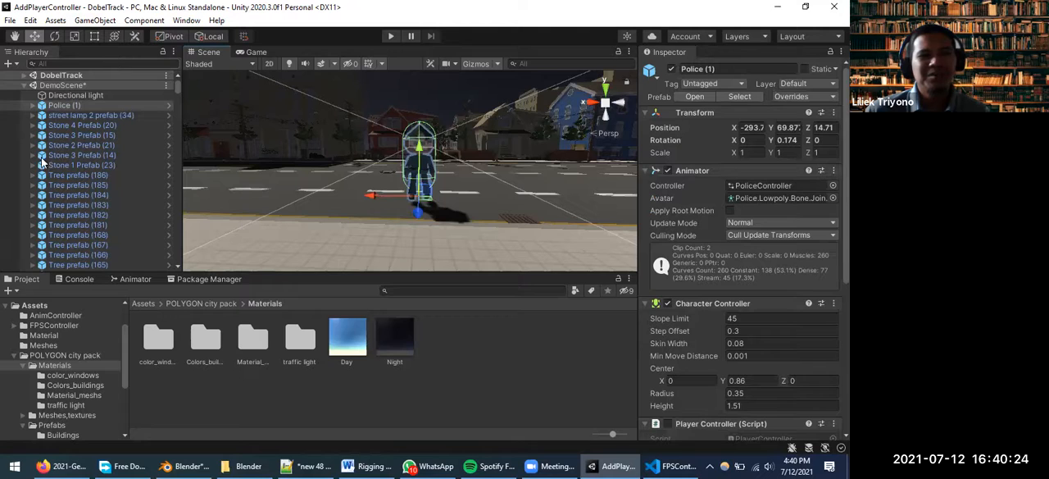
scroll(329, 145, "up", 3)
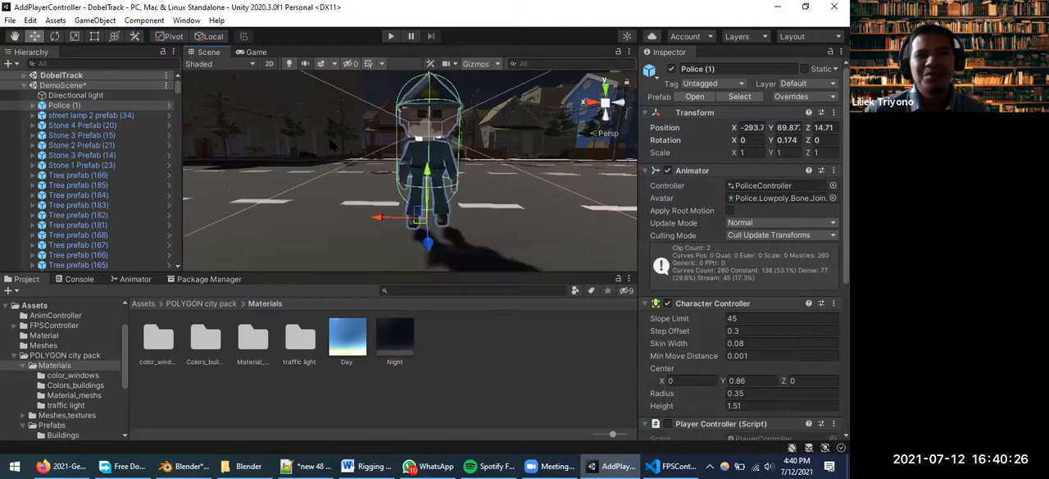
scroll(331, 145, "up", 3)
scroll(332, 151, "down", 5)
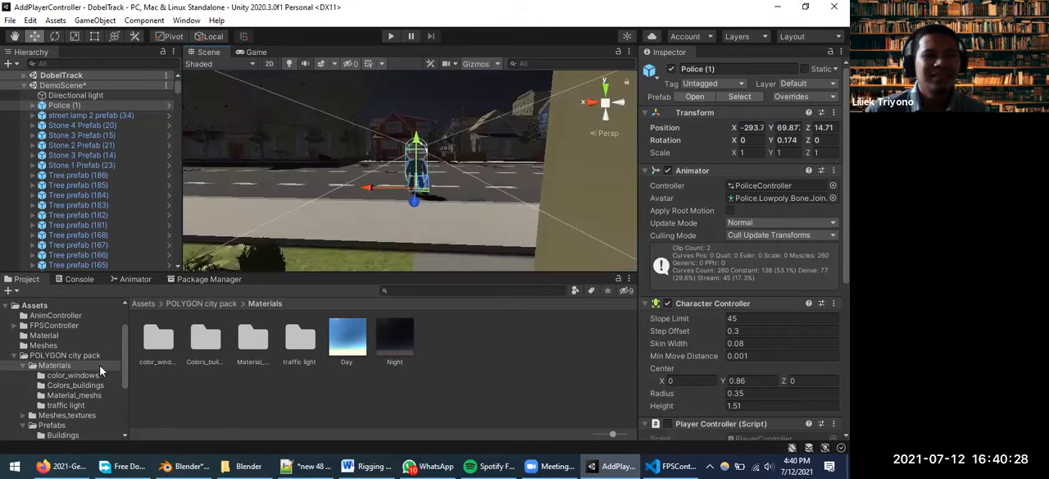
Apply the bright yellow window material from the color_windows folder to the windows of the large building across the street
left_click(69, 375)
scroll(305, 153, "down", 2)
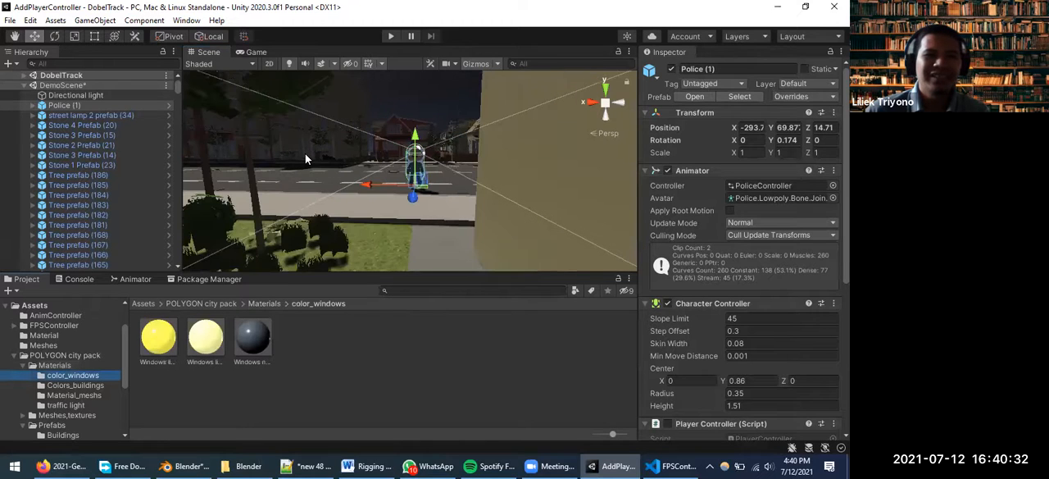
middle_click_drag(305, 158, 408, 285)
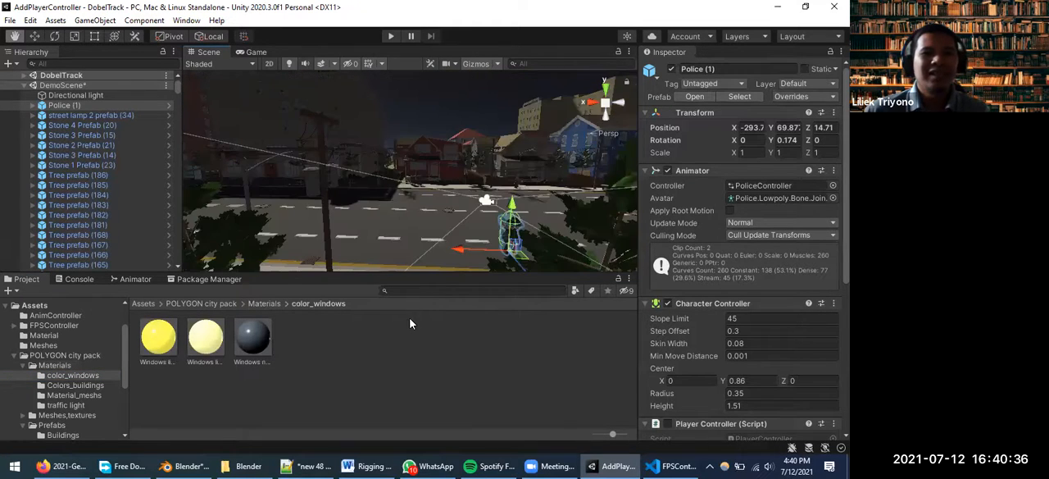
middle_click_drag(410, 318, 412, 387)
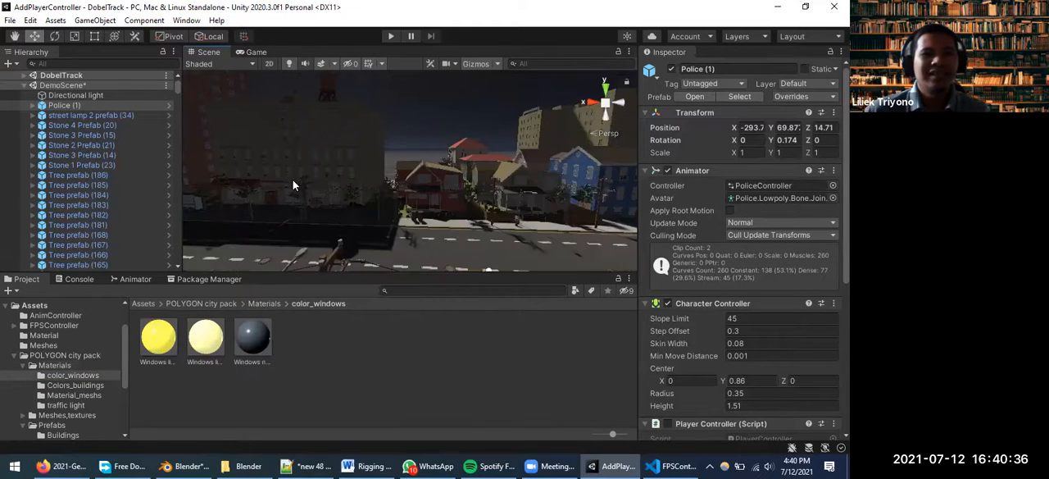
left_click_drag(166, 341, 266, 158)
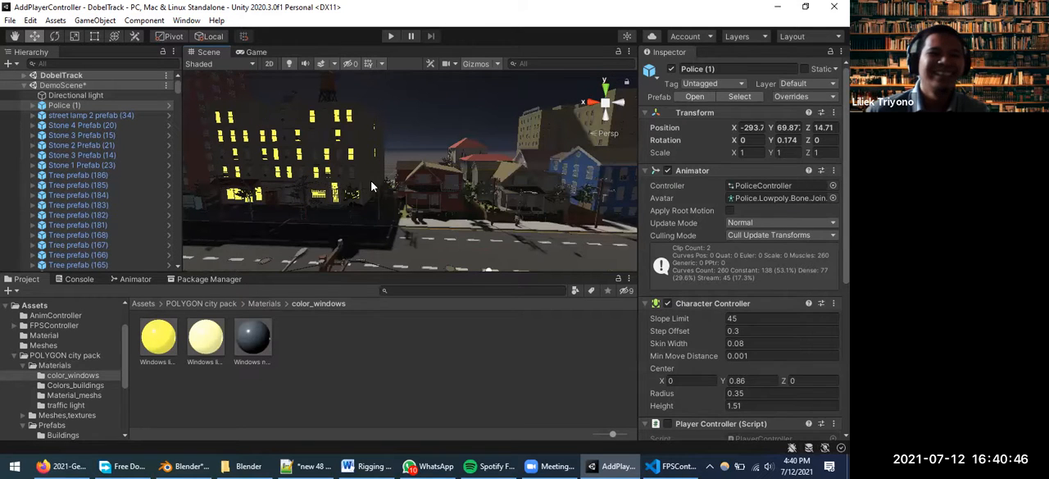
Apply the bright yellow window material to the windows of the blue house and the red house
middle_click_drag(352, 189, 288, 203)
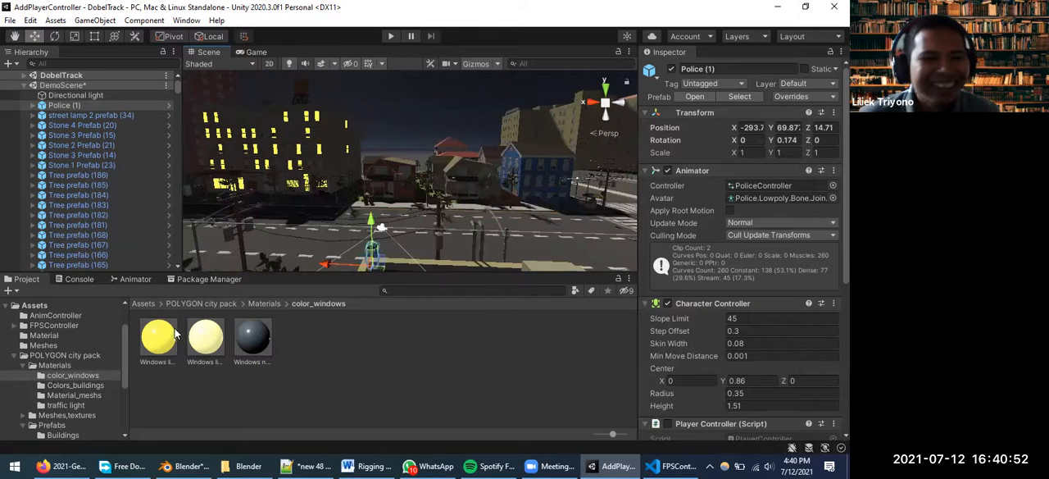
left_click_drag(160, 336, 528, 191)
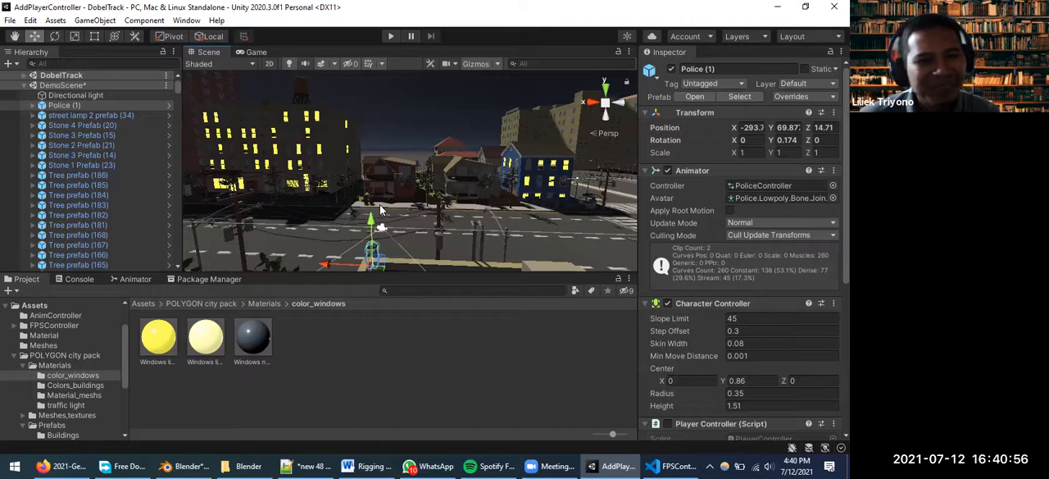
scroll(380, 209, "up", 3)
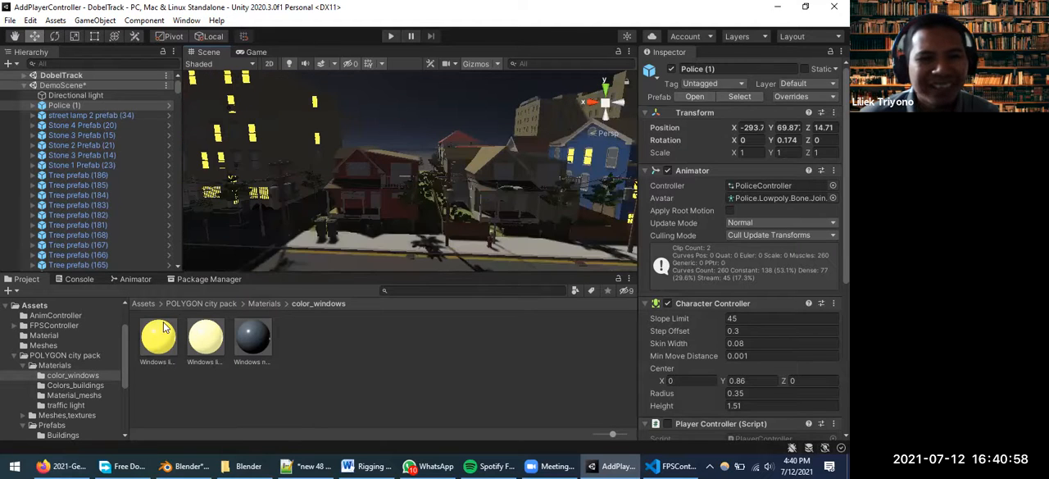
left_click_drag(159, 343, 396, 177)
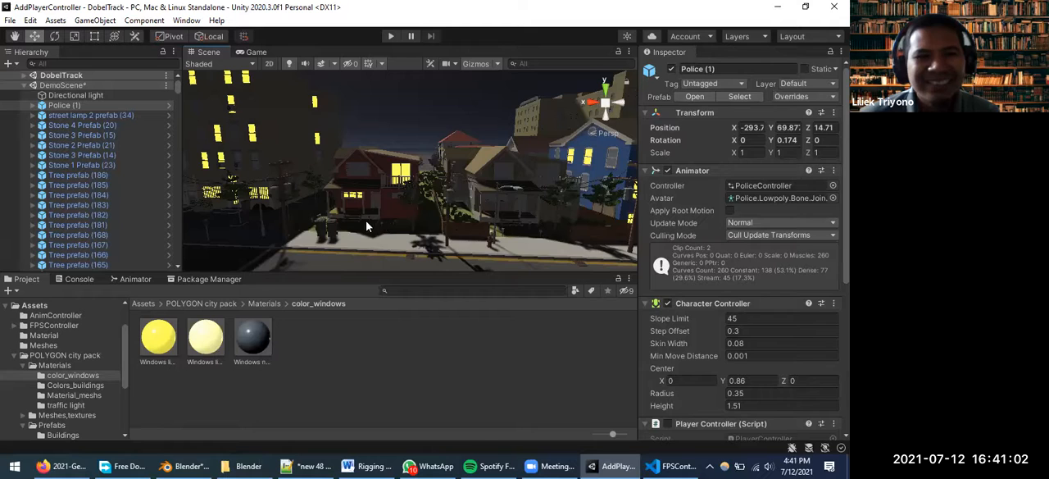
View the buildings with lit windows from farther away, and select the drain 1 prefab (4) on the street
scroll(375, 221, "down", 3)
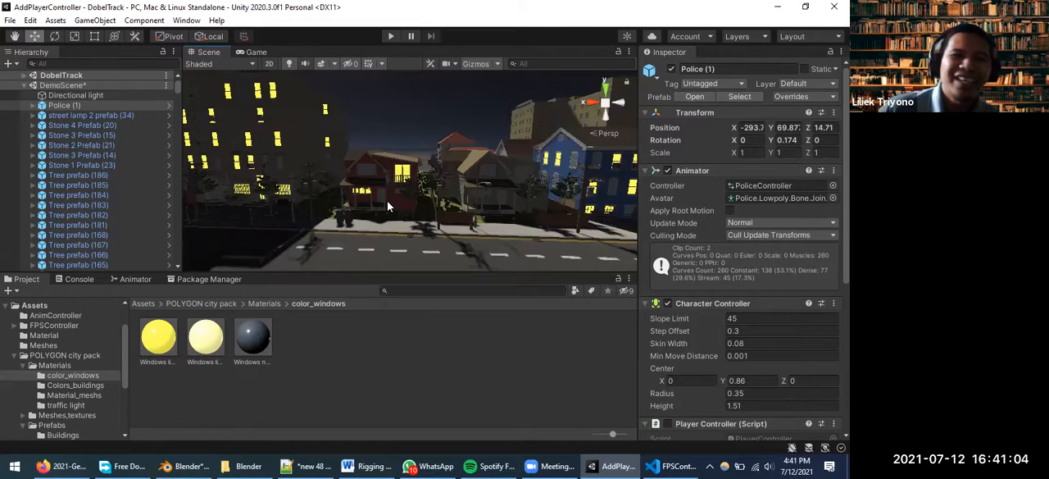
scroll(392, 211, "down", 1)
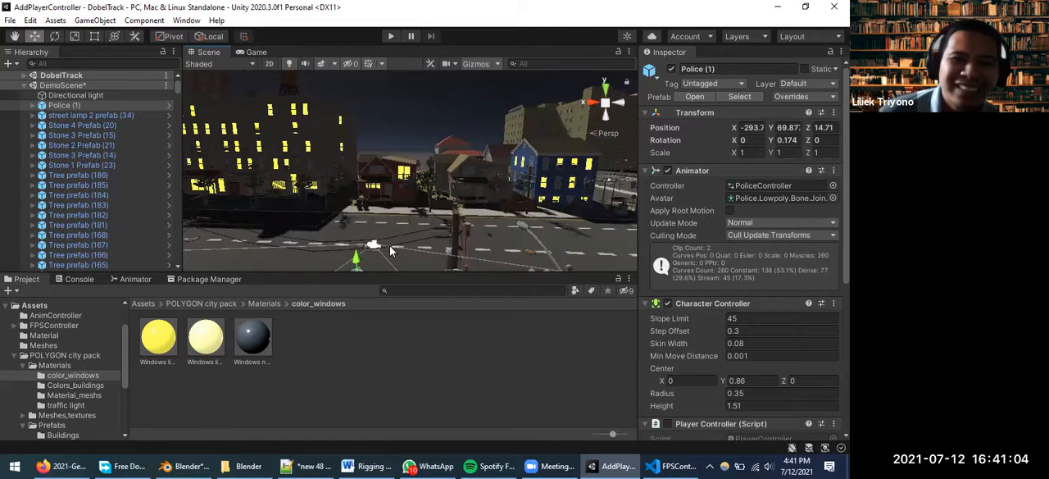
scroll(403, 235, "down", 1)
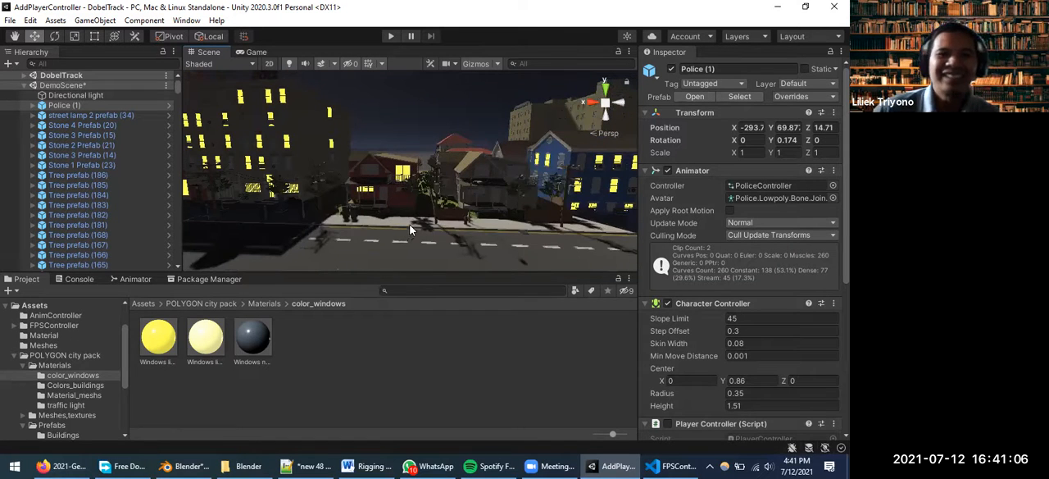
scroll(415, 225, "down", 1)
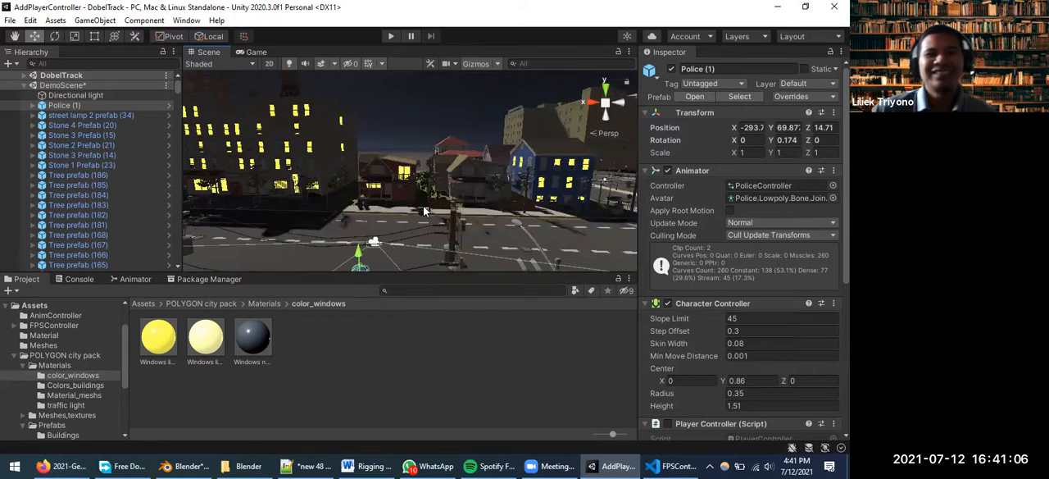
scroll(406, 212, "down", 1)
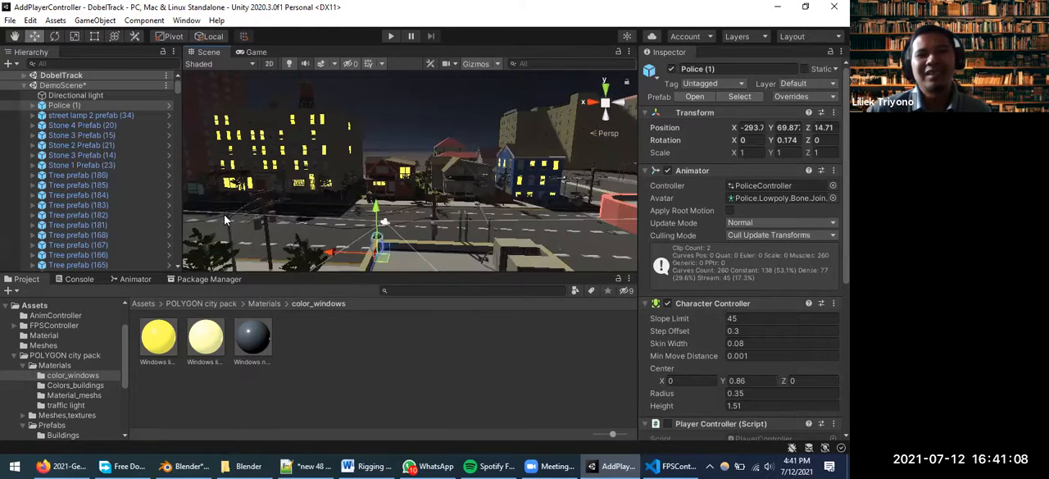
scroll(287, 221, "down", 1)
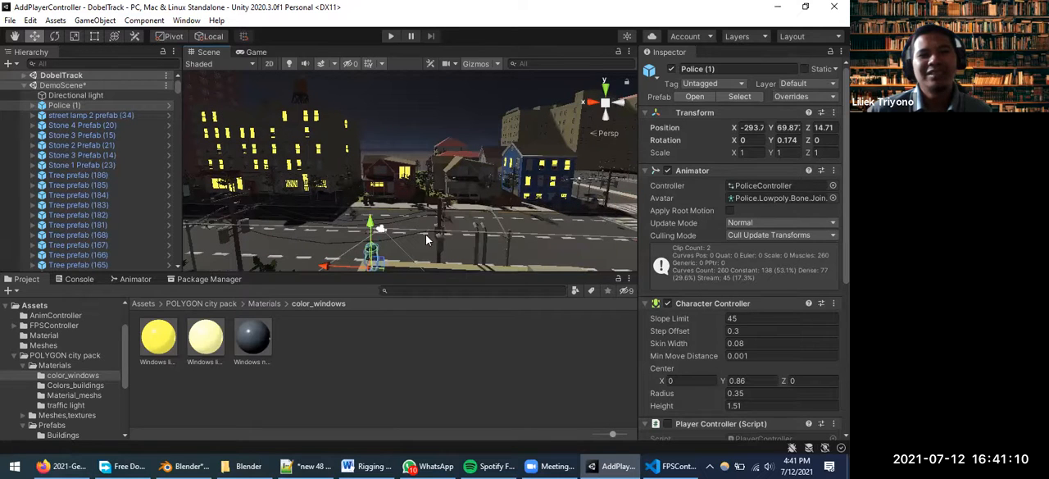
left_click(510, 241)
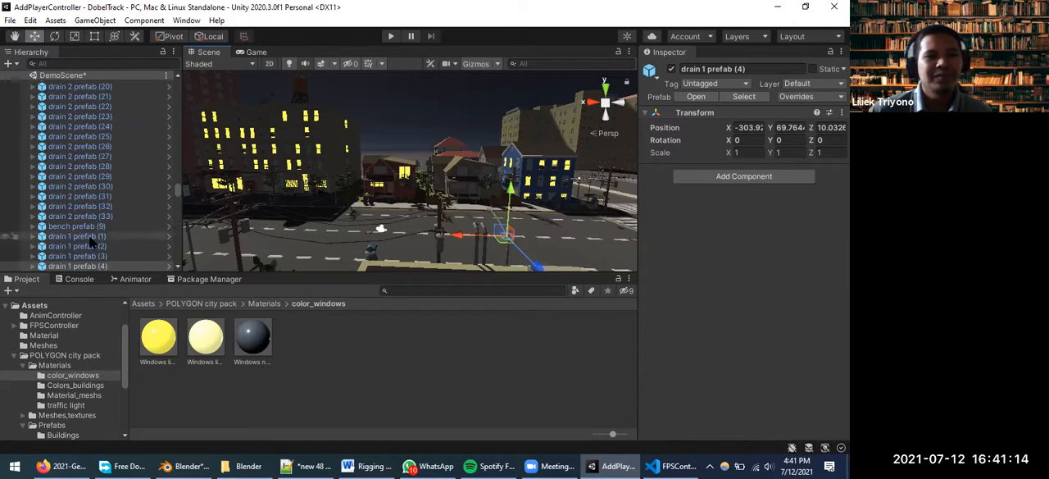
Filter the scene objects by "lamp" and frame a Lamp 2 object for inspection
scroll(137, 182, "up", 3)
scroll(142, 181, "up", 5)
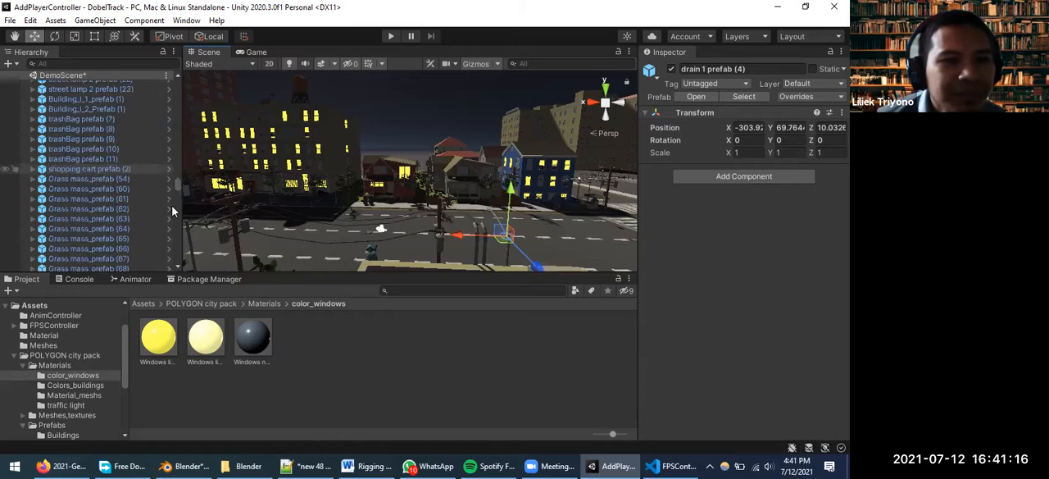
left_click(112, 64)
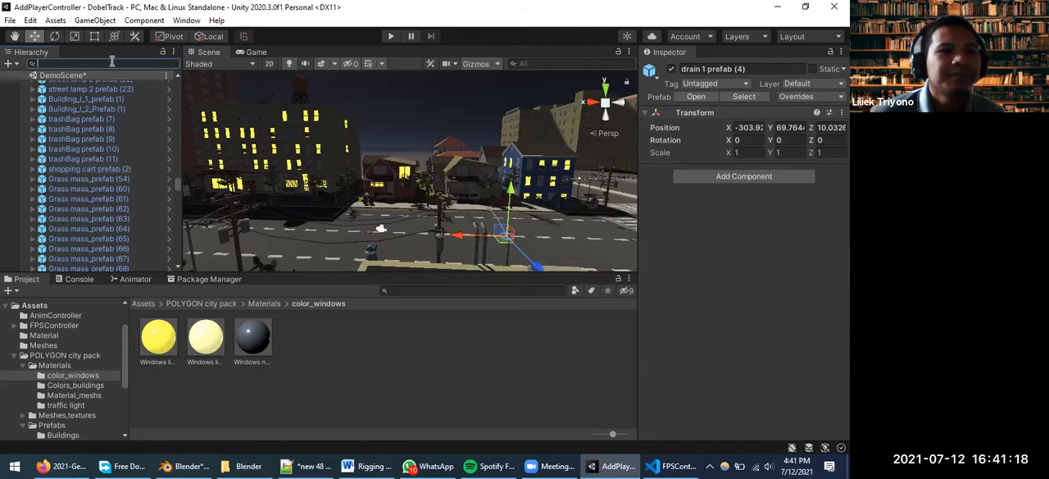
type("p")
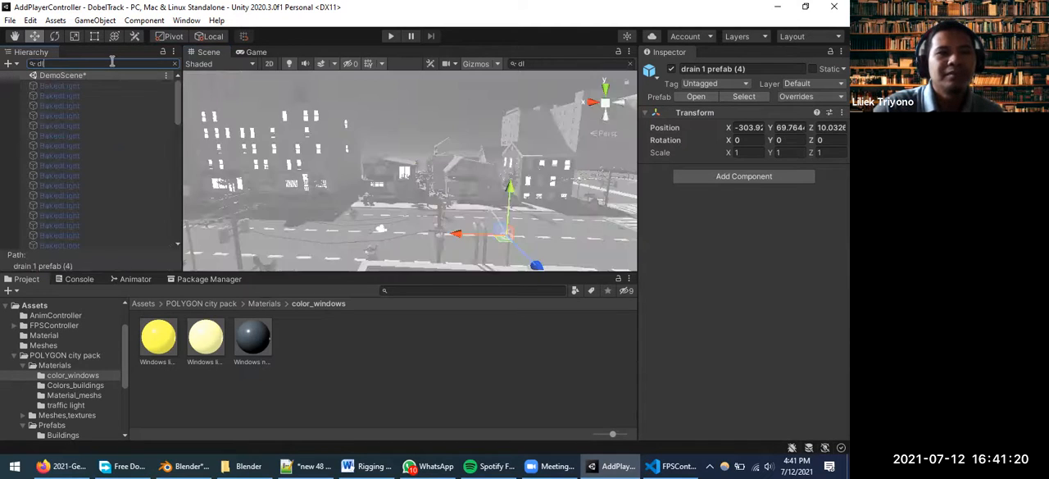
key("BackSpace")
type("lamp")
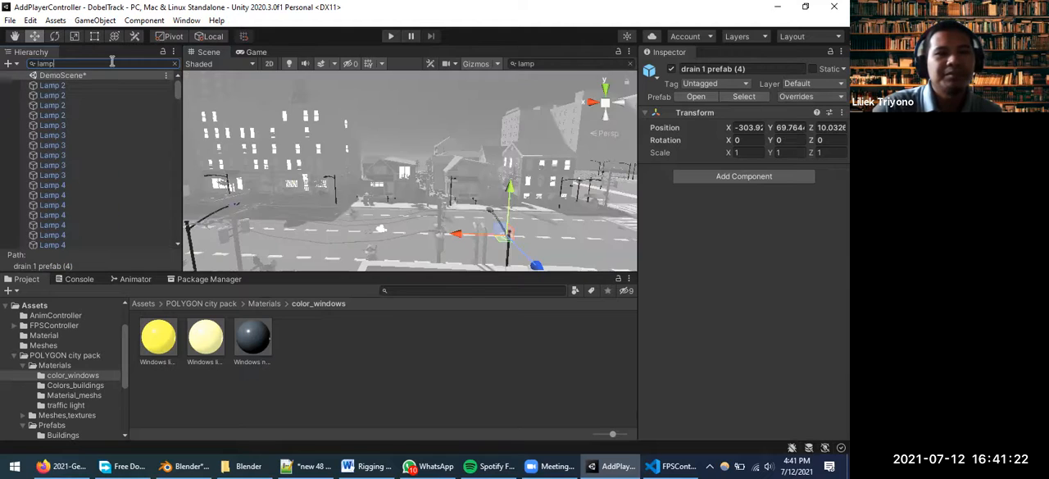
left_click(64, 87)
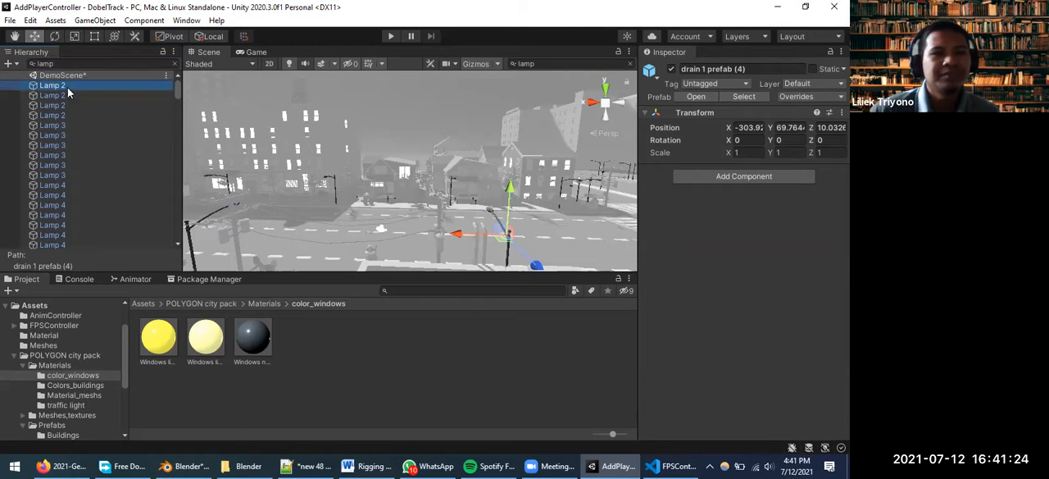
key("f")
scroll(394, 175, "down", 8)
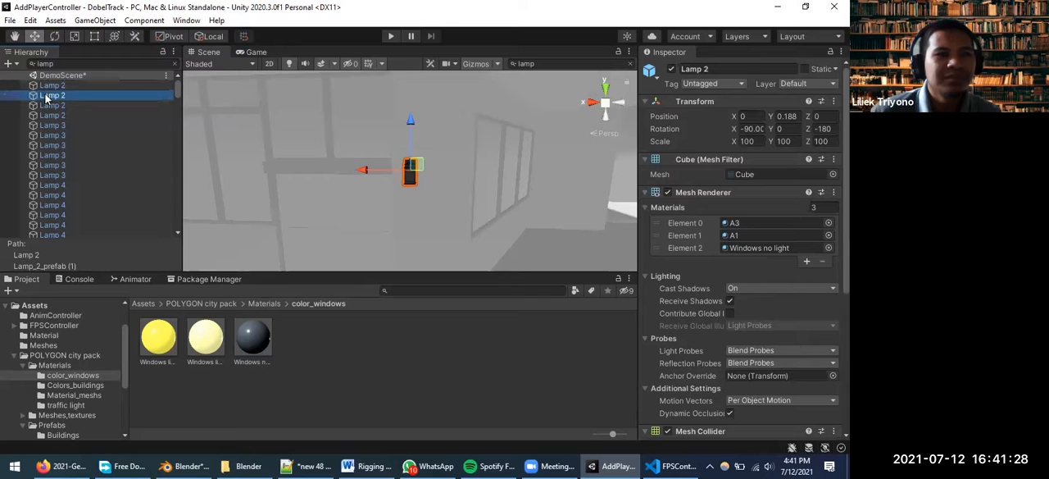
Frame Lamp_7_prefab (6) from the filtered lamps and examine the lamps standing around it
scroll(122, 138, "down", 5)
scroll(127, 134, "down", 5)
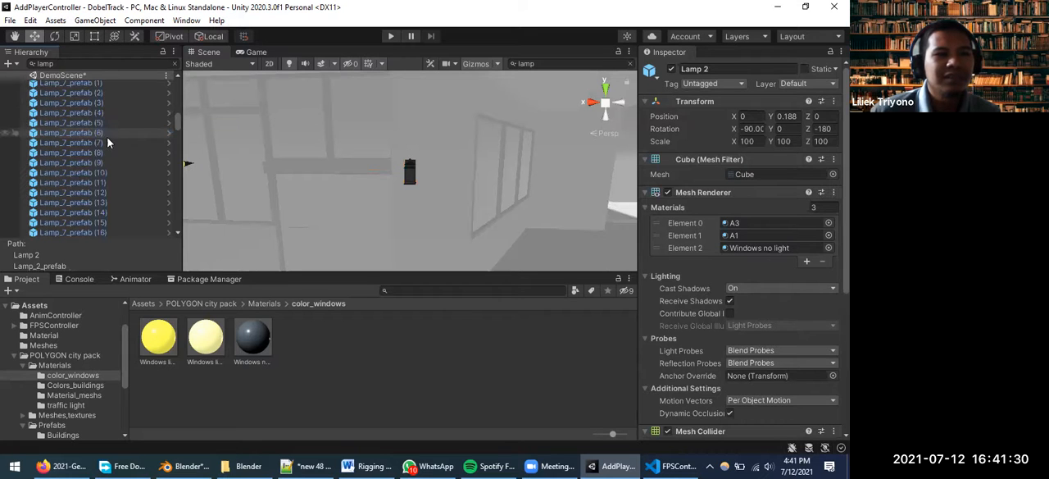
left_click(87, 133)
double_click(82, 137)
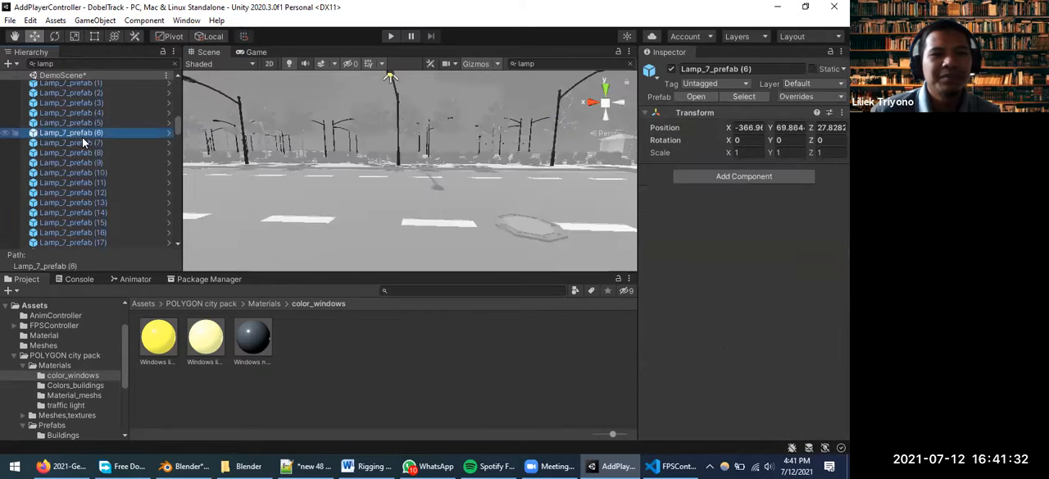
scroll(391, 189, "down", 4)
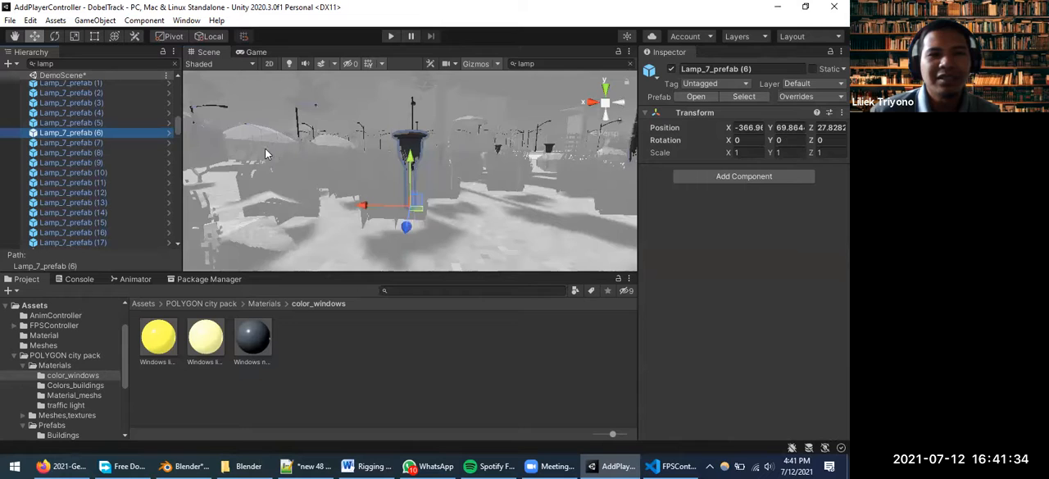
scroll(294, 138, "down", 8)
middle_click_drag(345, 178, 382, 250)
Select the tall street_lamp 1 prefab in the scene and frame it to examine its lamp head
left_click(451, 104)
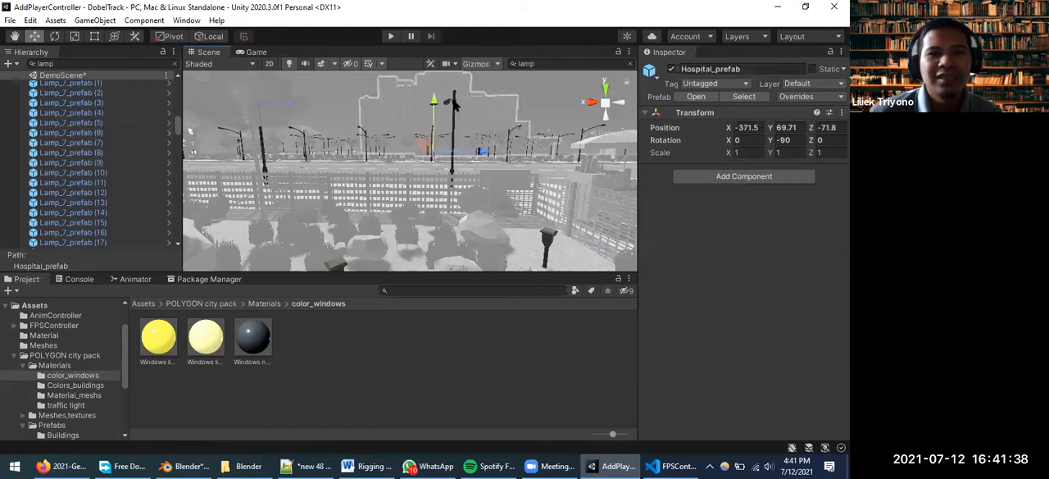
left_click(452, 104)
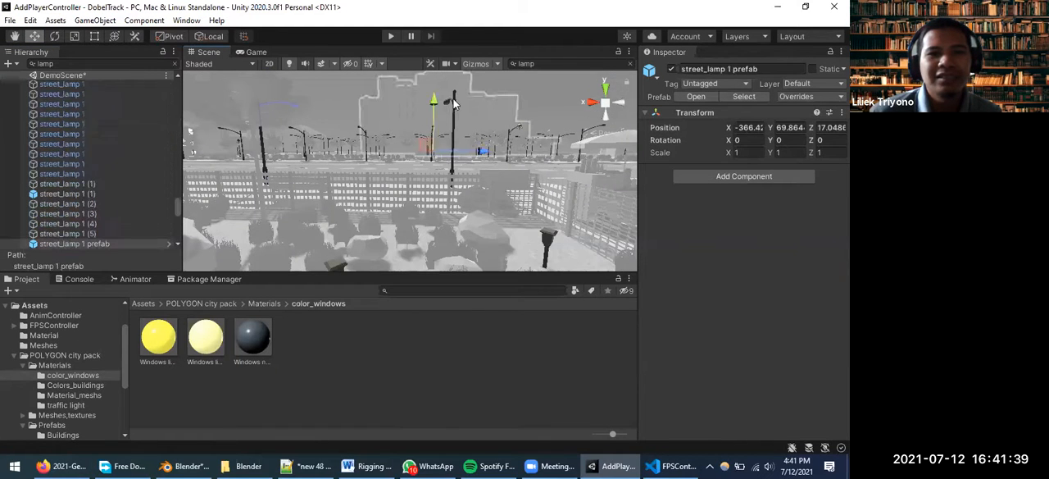
double_click(82, 243)
scroll(379, 152, "up", 3)
scroll(380, 152, "down", 3)
middle_click_drag(435, 168, 297, 189)
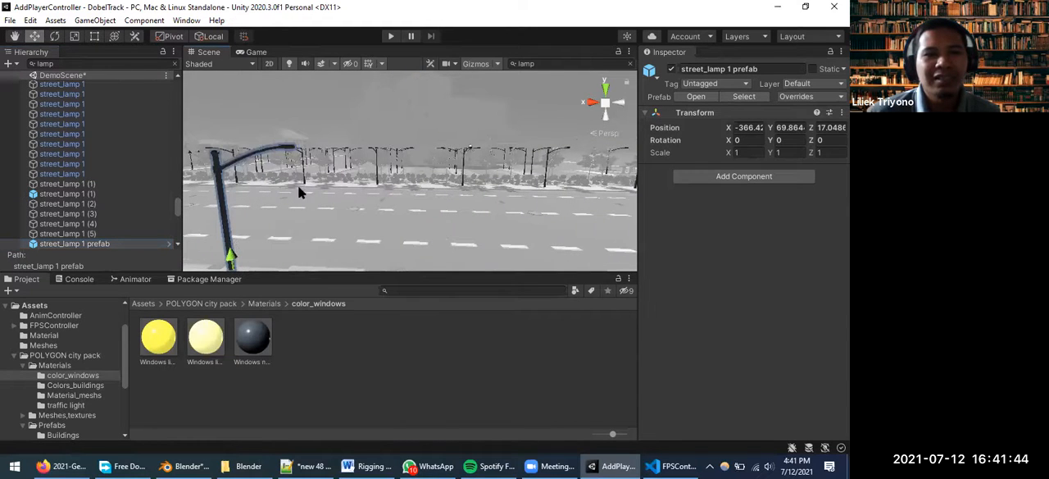
Clear the lamp filter and frame the street_lamp 1 object inside street_lamp 1 prefab (6) beside the road
left_click(174, 64)
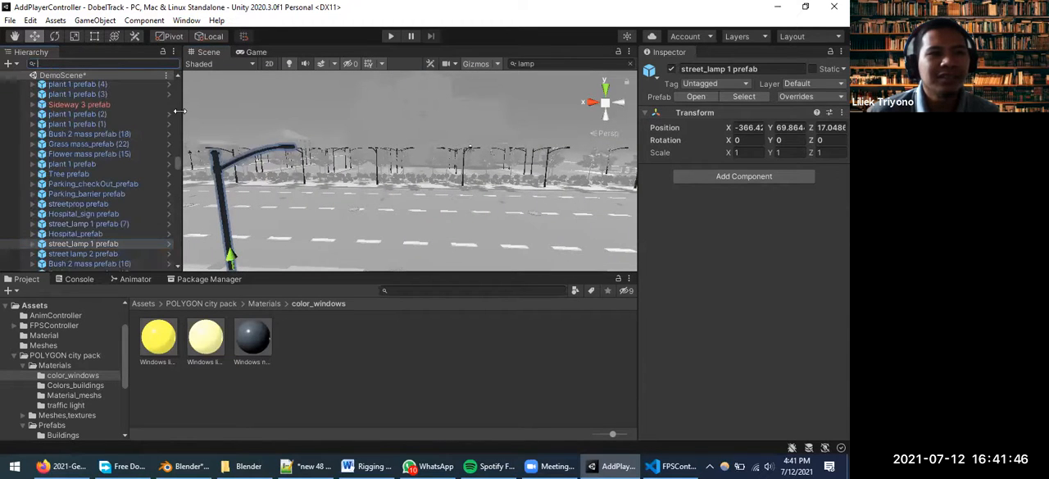
scroll(257, 149, "up", 2)
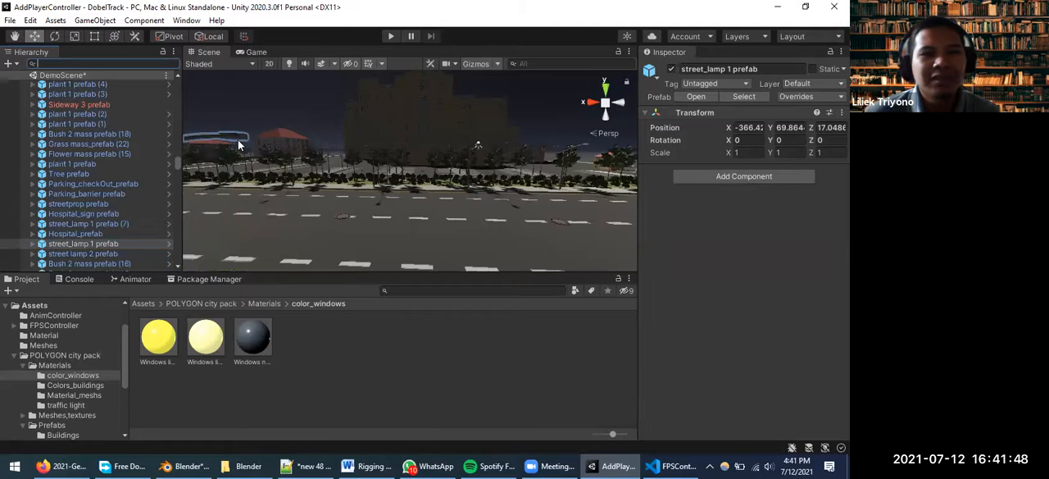
scroll(498, 142, "up", 3)
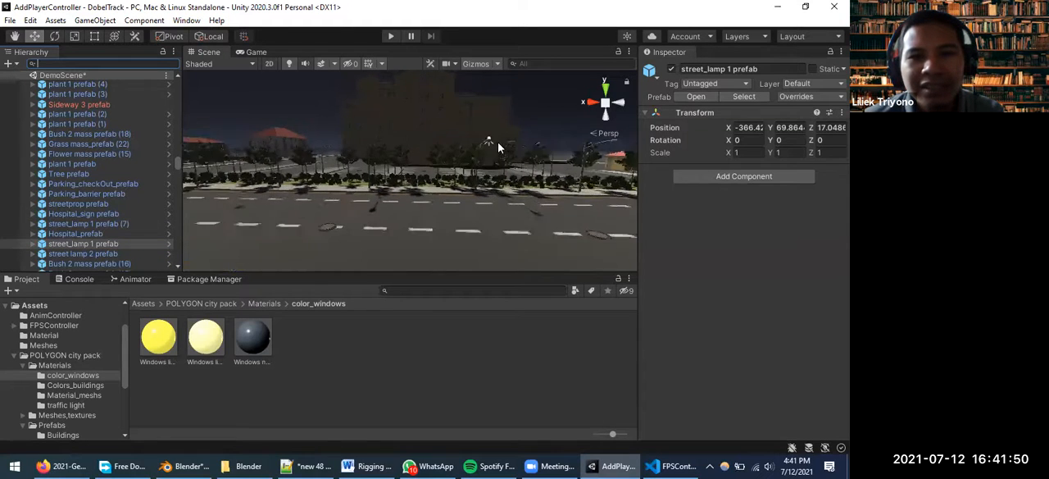
left_click(527, 128)
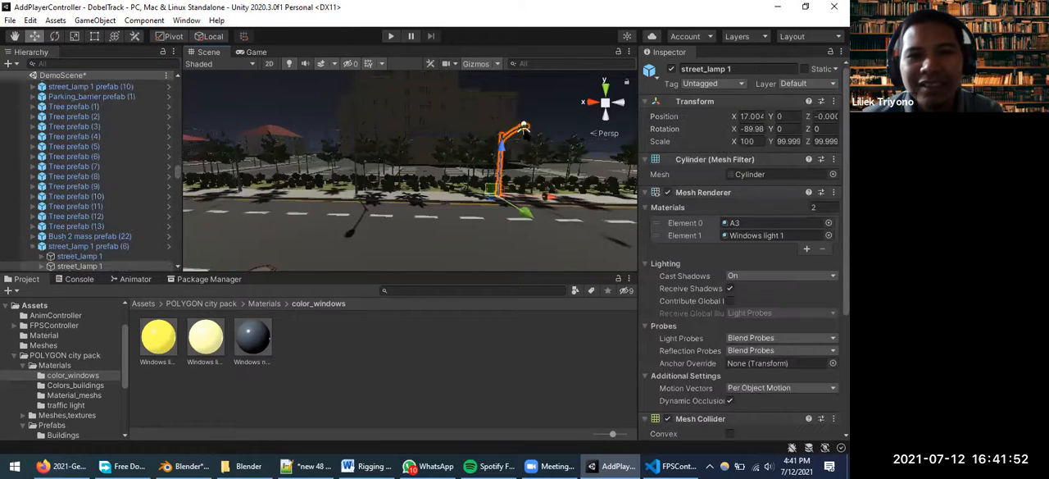
double_click(79, 265)
scroll(402, 128, "up", 1)
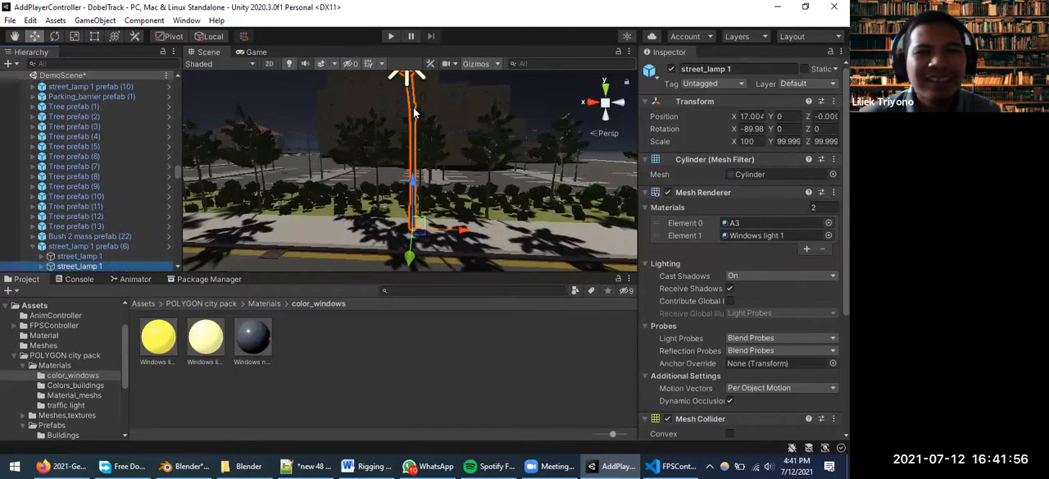
scroll(411, 108, "down", 2)
middle_click_drag(409, 105, 344, 168)
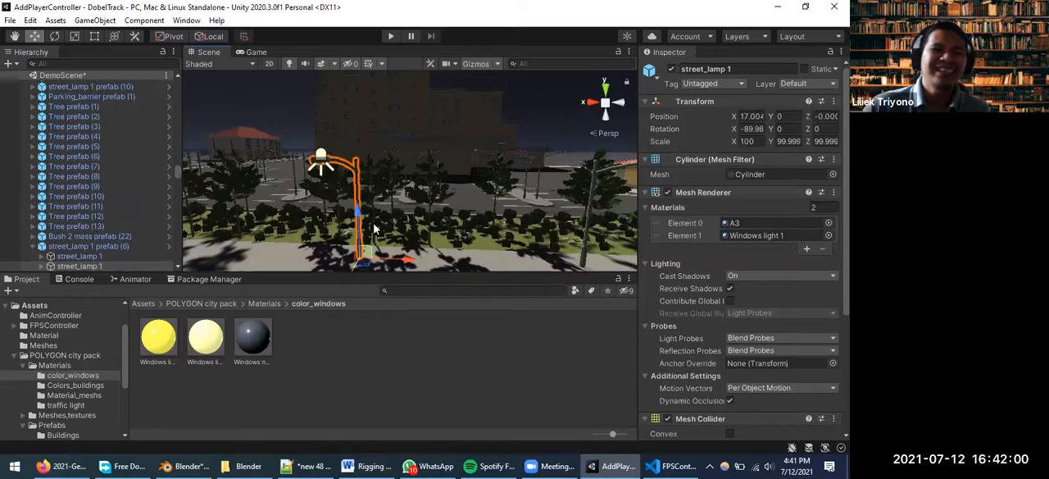
Expand the selected street_lamp 1 object to reveal its child objects
scroll(115, 237, "down", 3)
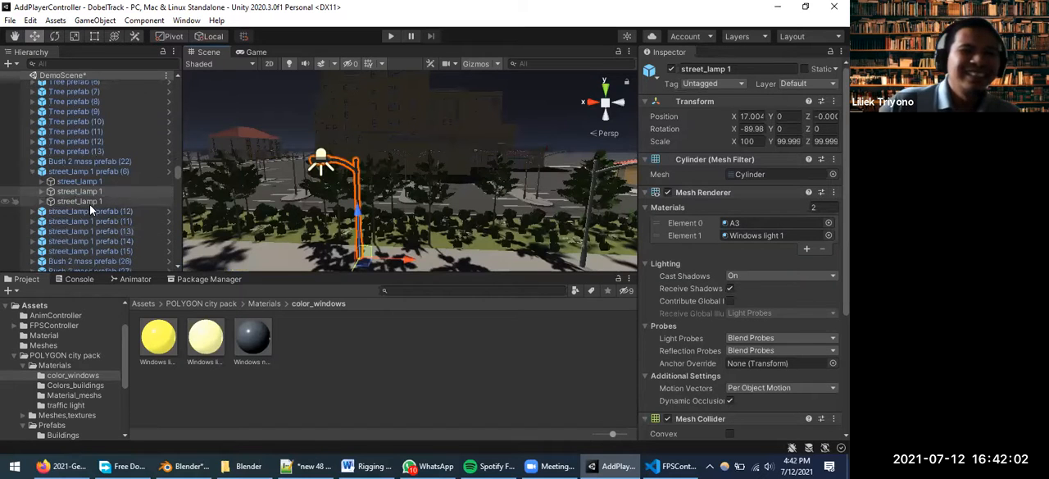
left_click(45, 192)
left_click(41, 192)
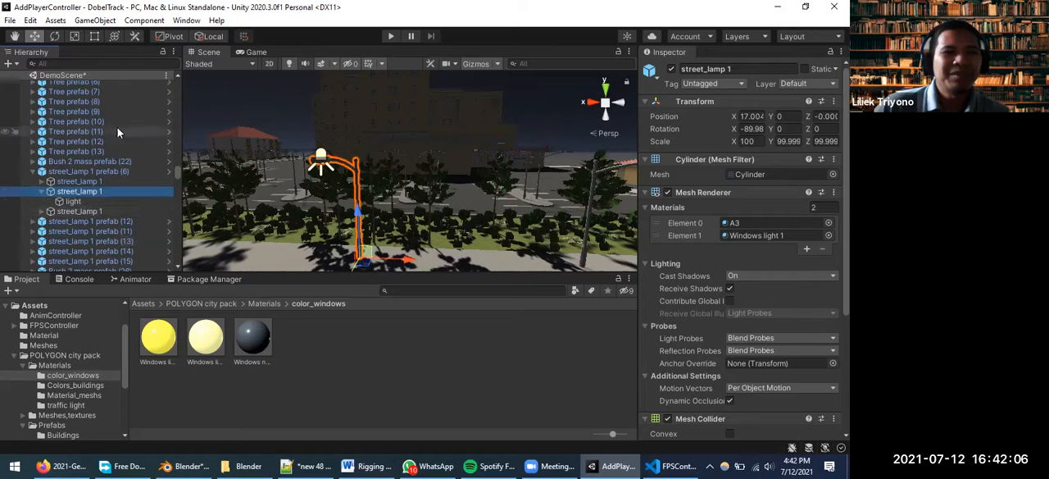
Filter the scene objects by "bake", activate all the baked lights together, and clear the filter
left_click(98, 61)
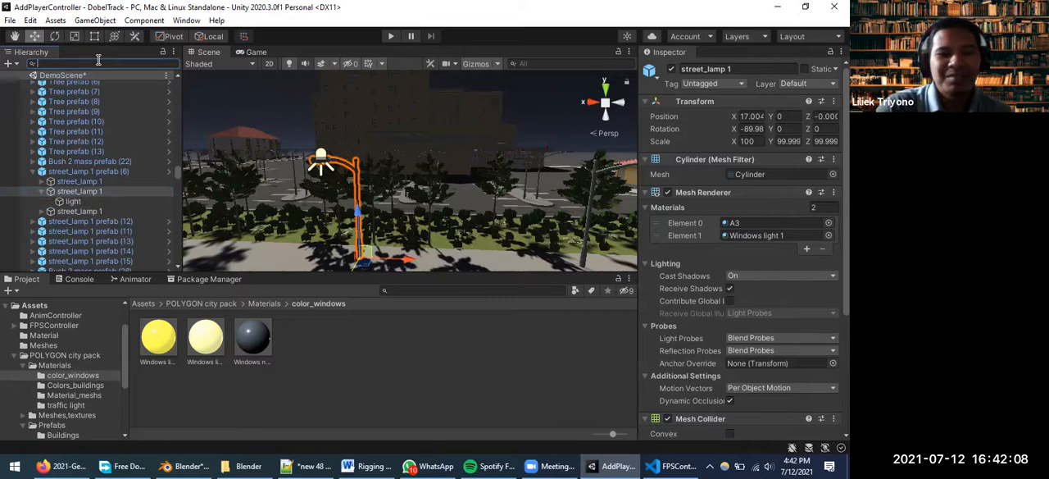
type("bake")
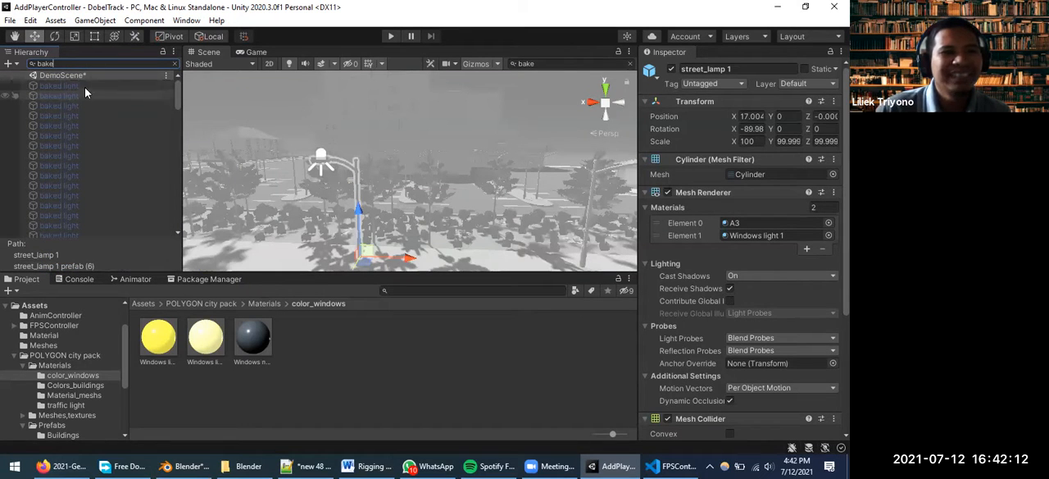
left_click(85, 92)
left_click_drag(175, 91, 177, 209)
left_click(98, 221, "shift")
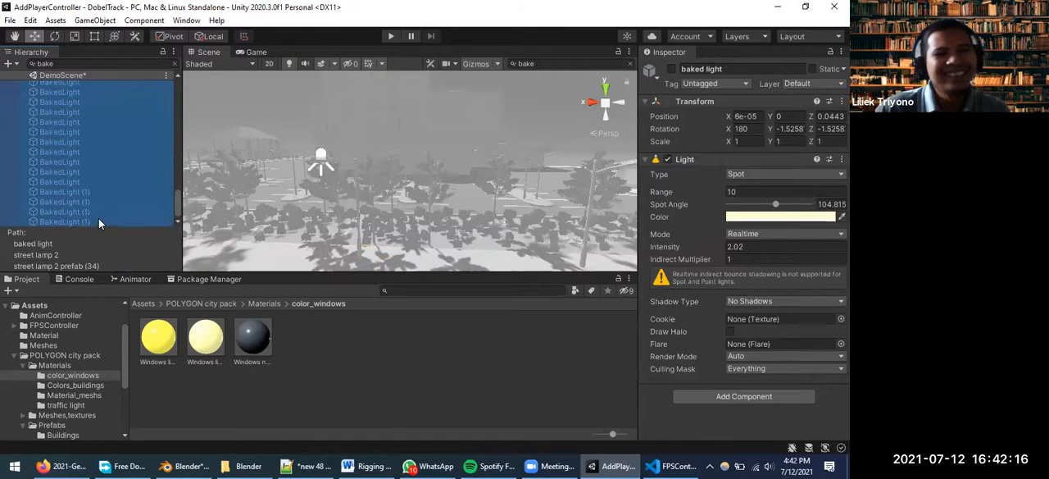
left_click(671, 68)
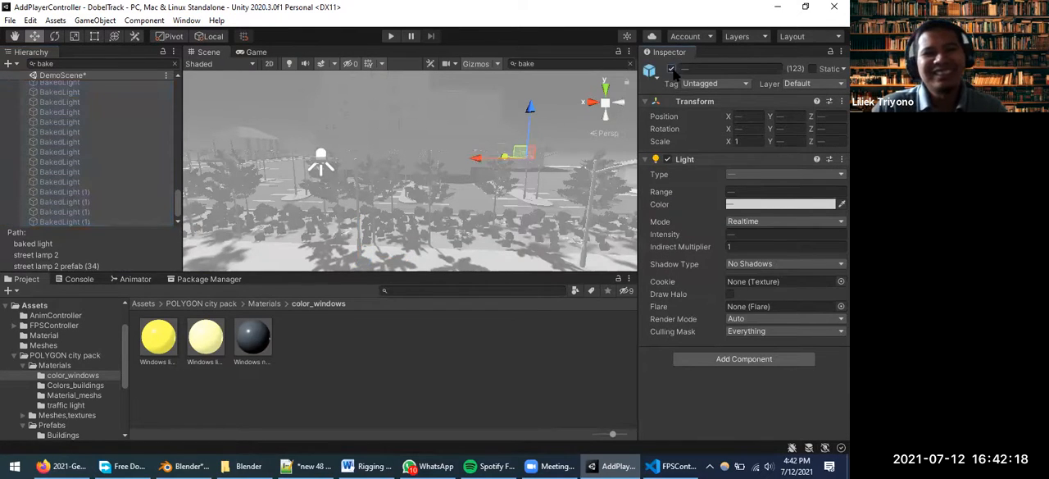
left_click(172, 63)
Examine the activated lamps and wall lights around the building beyond the parking area
scroll(410, 185, "up", 5)
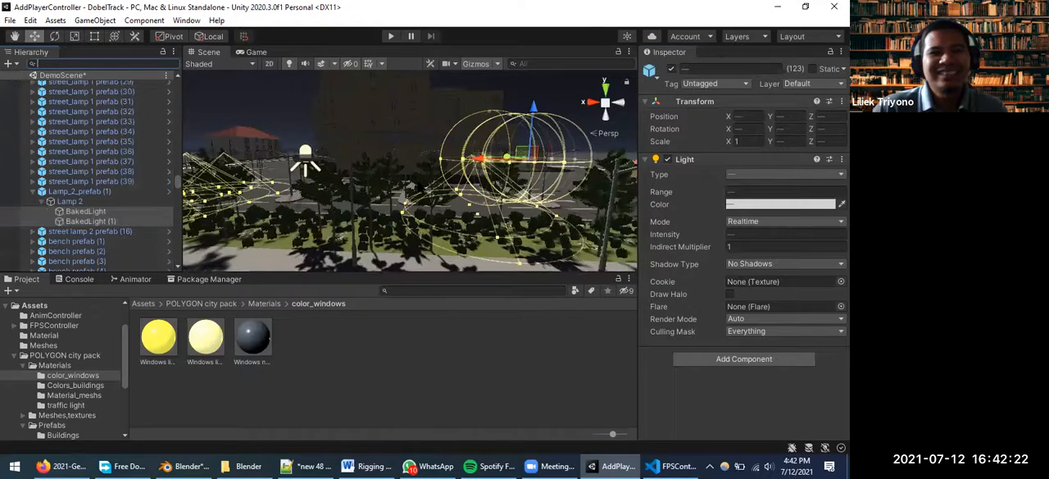
scroll(438, 186, "up", 3)
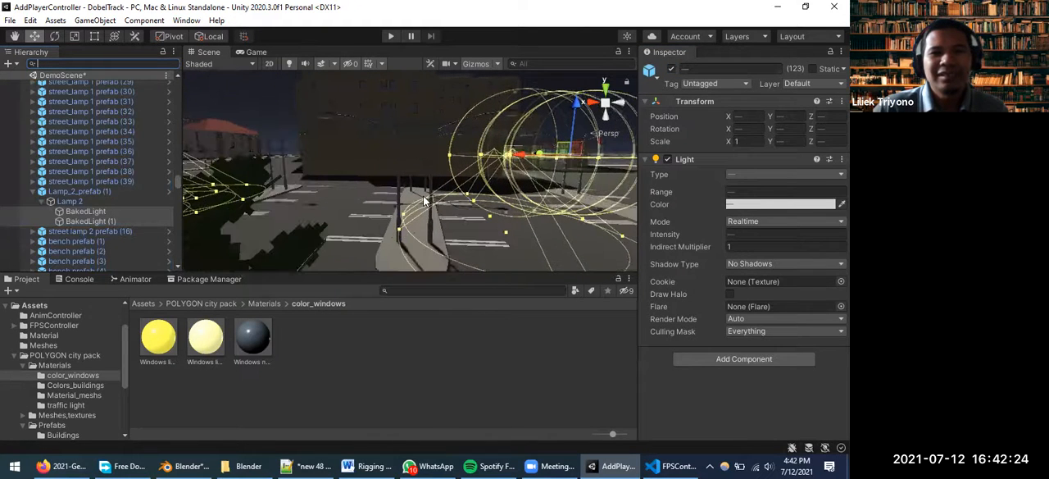
left_click(423, 195)
scroll(550, 178, "up", 4)
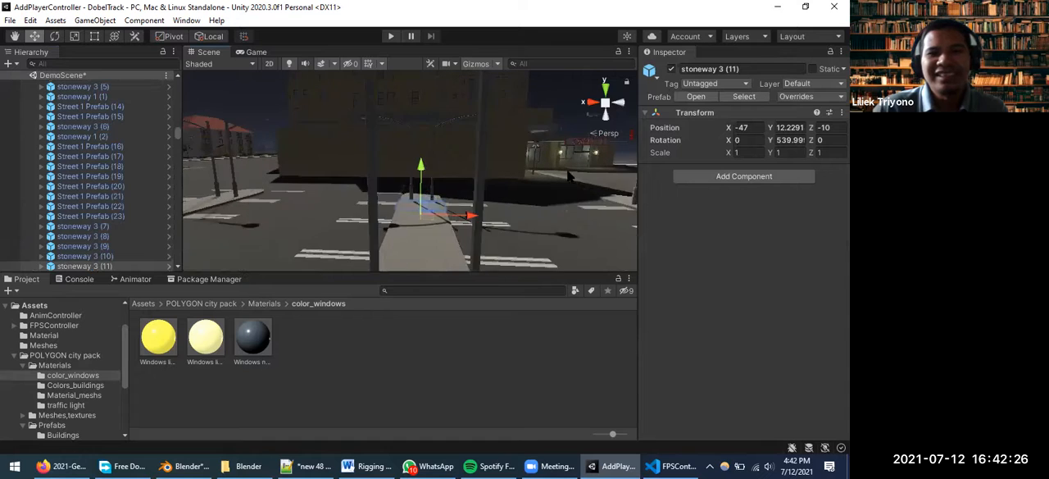
scroll(571, 156, "up", 2)
middle_click_drag(572, 157, 397, 229)
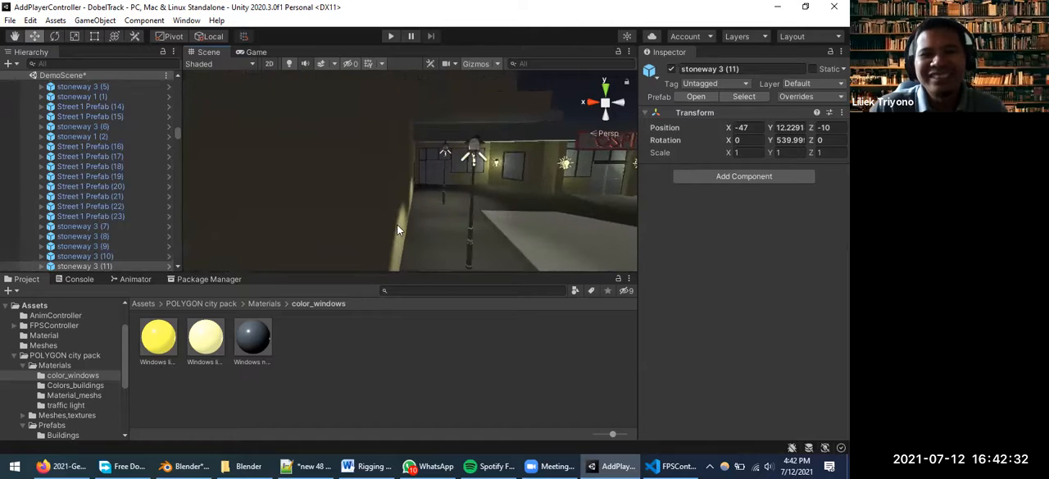
middle_click_drag(545, 213, 321, 191)
scroll(482, 170, "up", 1)
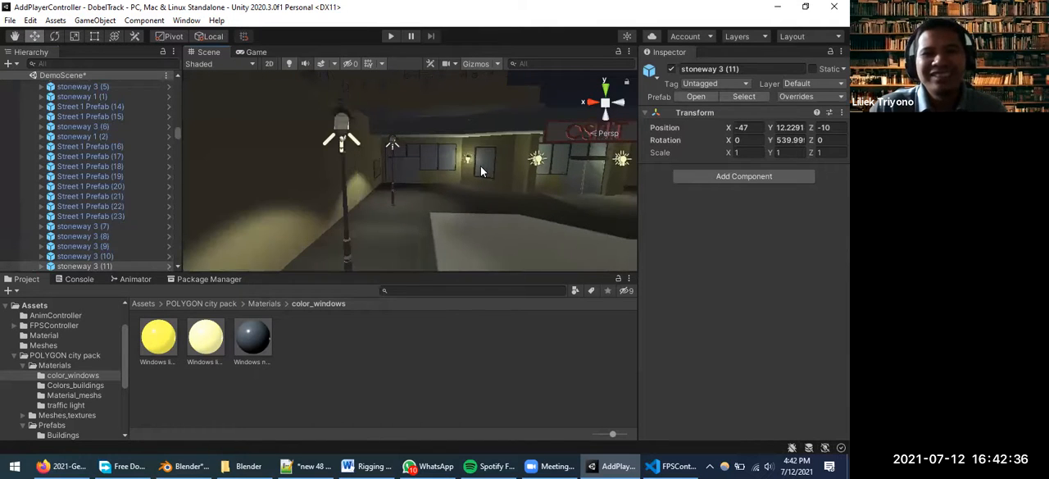
Run the game and walk the police character through the night street
left_click(391, 36)
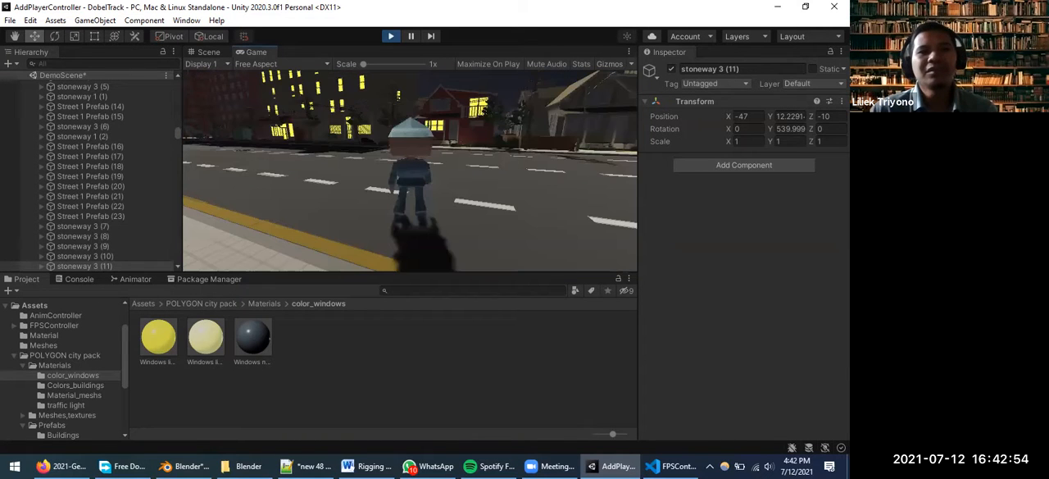
key("w")
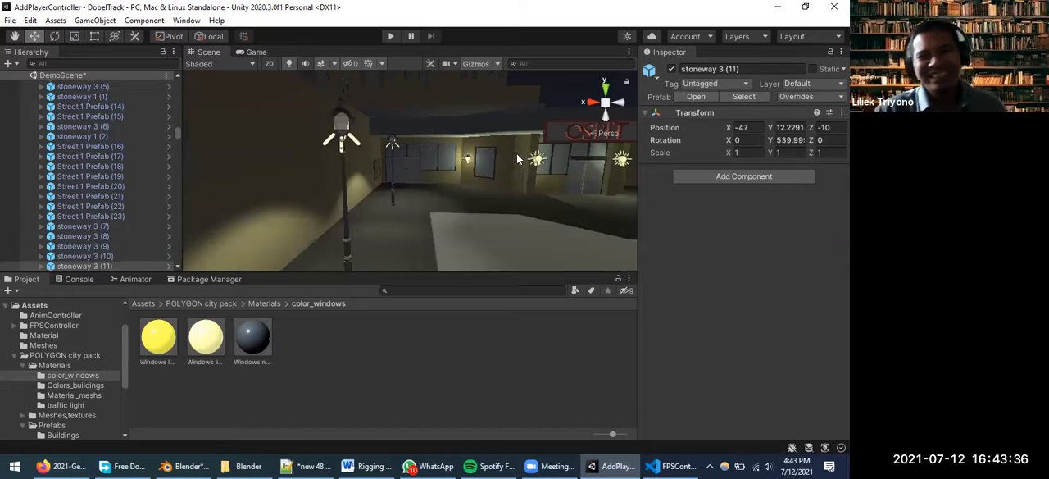
View the lit building and its parking area from farther away
scroll(425, 177, "down", 3)
scroll(408, 178, "down", 5)
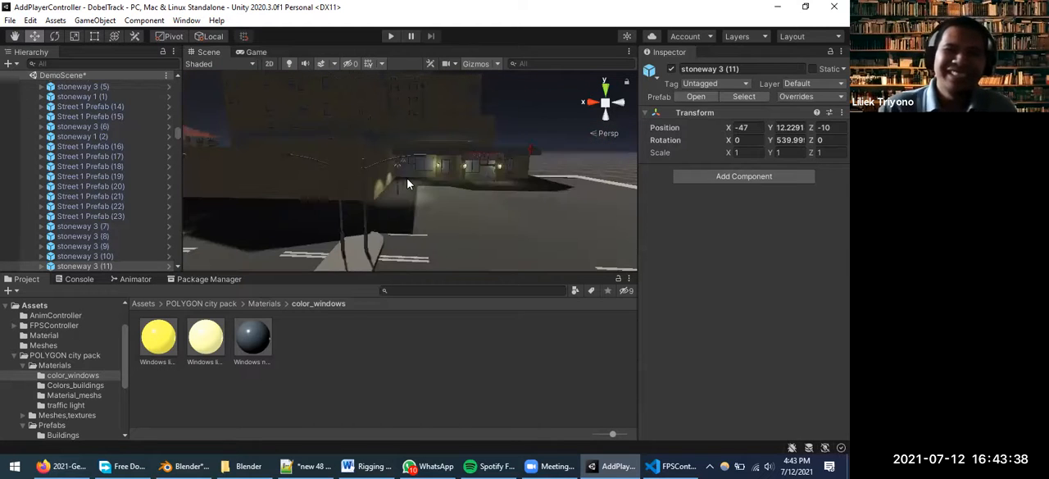
scroll(293, 234, "down", 3)
scroll(492, 212, "down", 3)
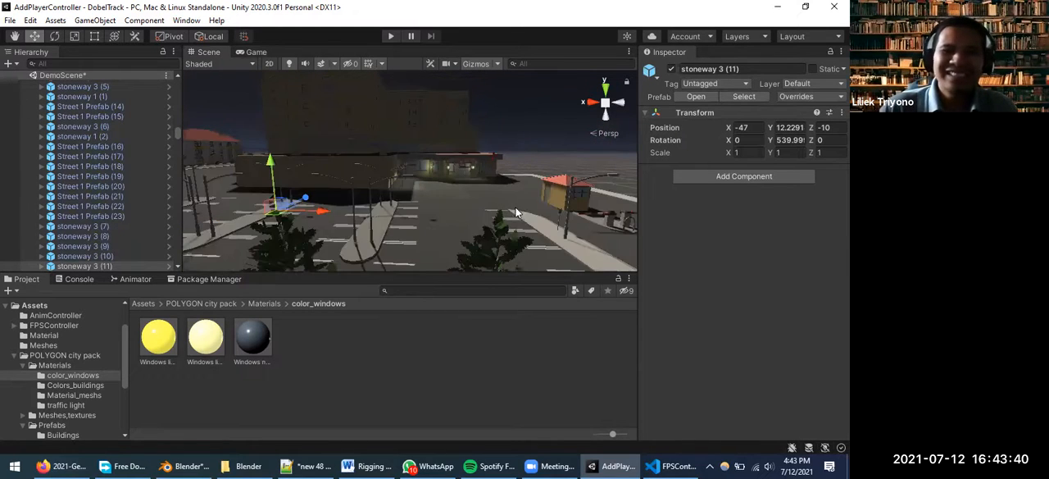
scroll(554, 205, "down", 3)
scroll(415, 213, "up", 3)
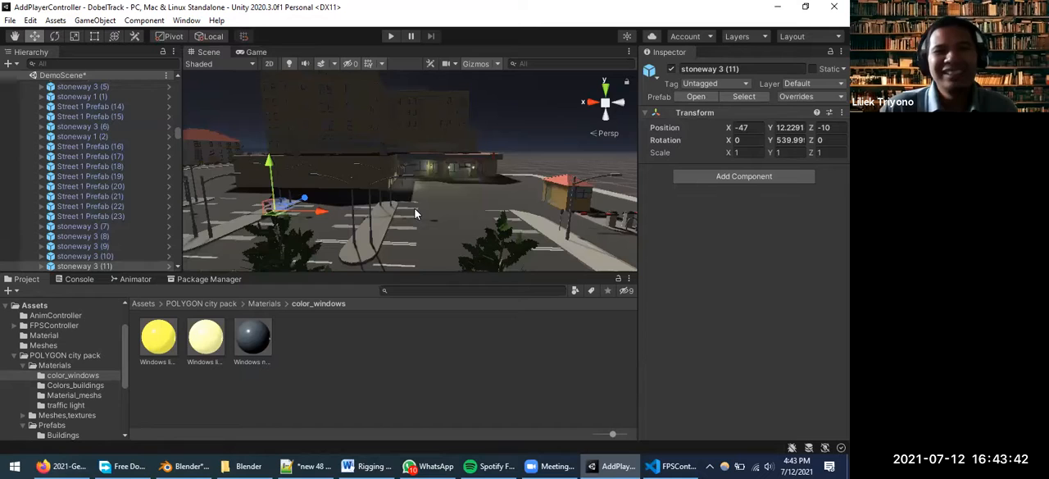
scroll(428, 206, "down", 2)
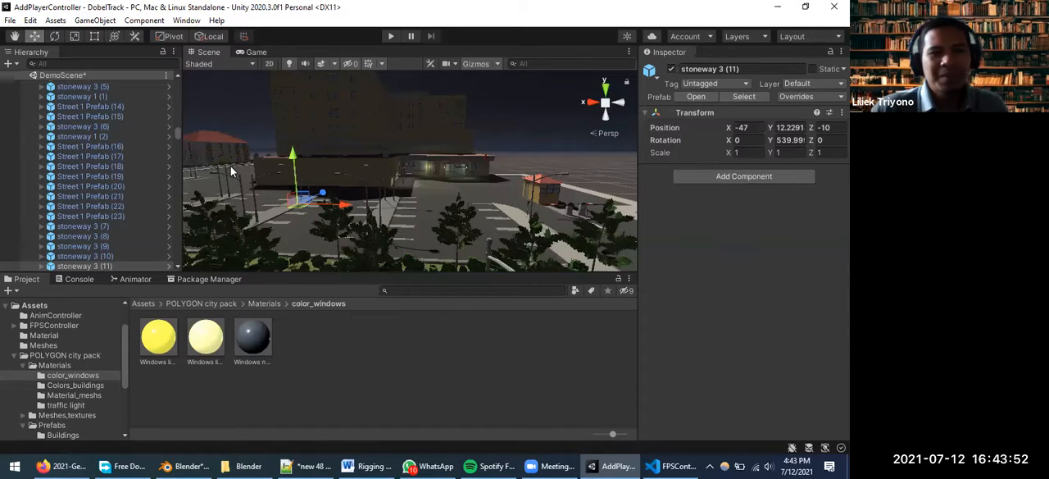
Select the street lamp beside the parking area and view its surroundings from near and far
scroll(233, 168, "up", 2)
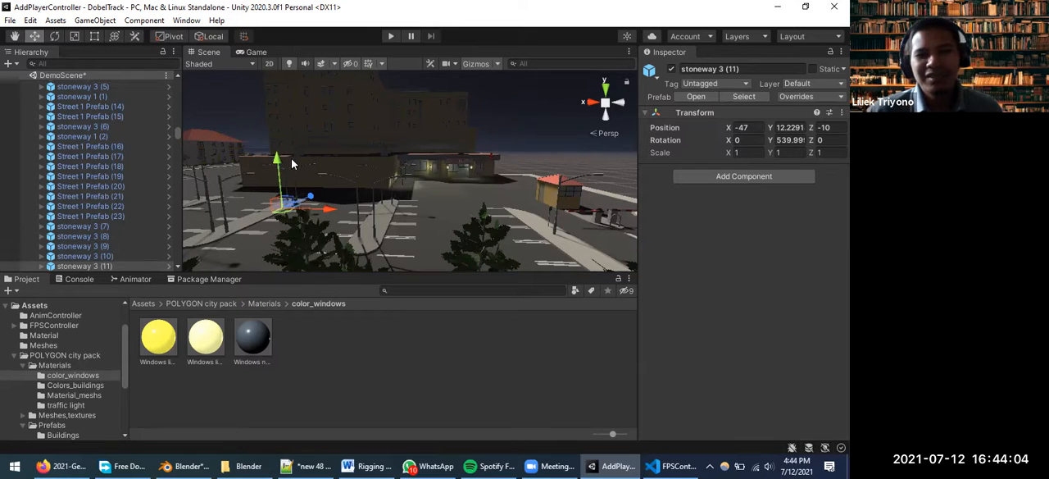
left_click(218, 184)
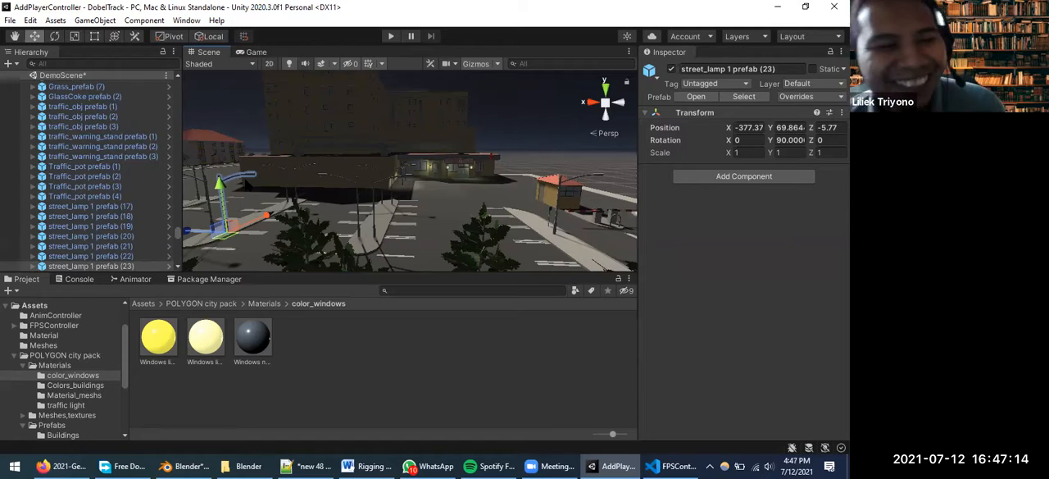
scroll(390, 135, "down", 5)
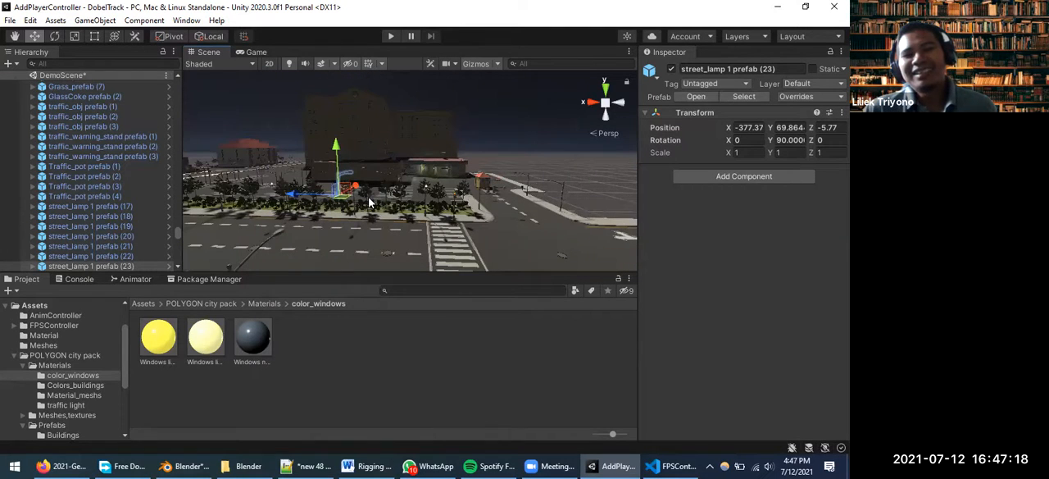
scroll(316, 205, "up", 3)
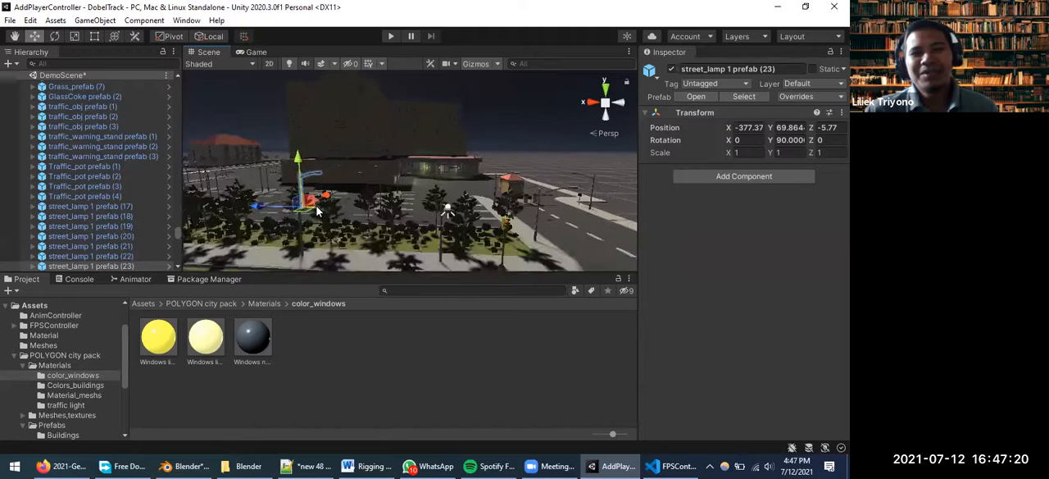
scroll(338, 219, "up", 1)
scroll(337, 219, "down", 2)
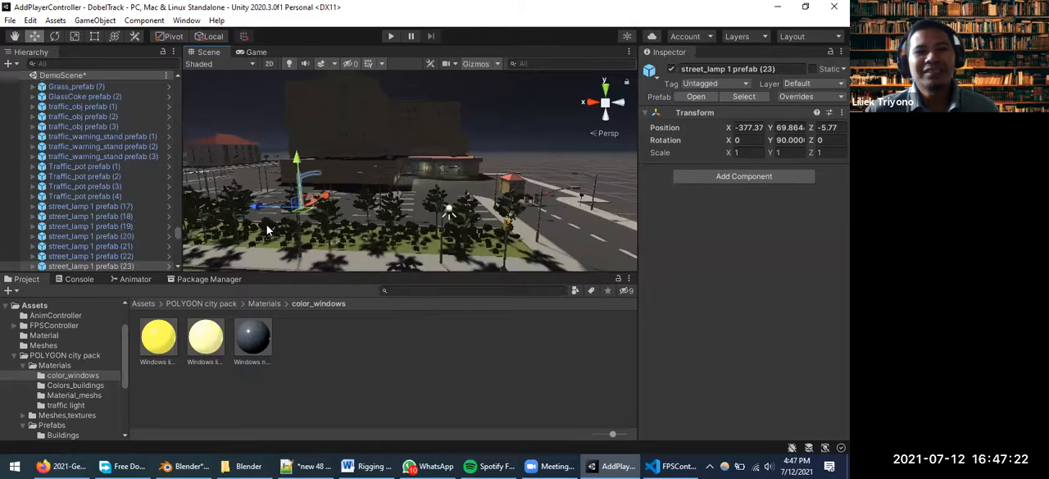
Look around the far side of the building and examine the wall lights and entrance along the dark street
mouse_move(311, 220)
middle_mouse_down()
mouse_move(574, 224)
mouse_move(434, 223)
mouse_move(524, 226)
middle_mouse_up()
middle_click_drag(317, 235, 533, 235)
mouse_move(272, 238)
middle_mouse_down()
mouse_move(566, 226)
mouse_move(414, 228)
mouse_move(495, 226)
middle_mouse_up()
middle_click_drag(328, 223, 377, 223)
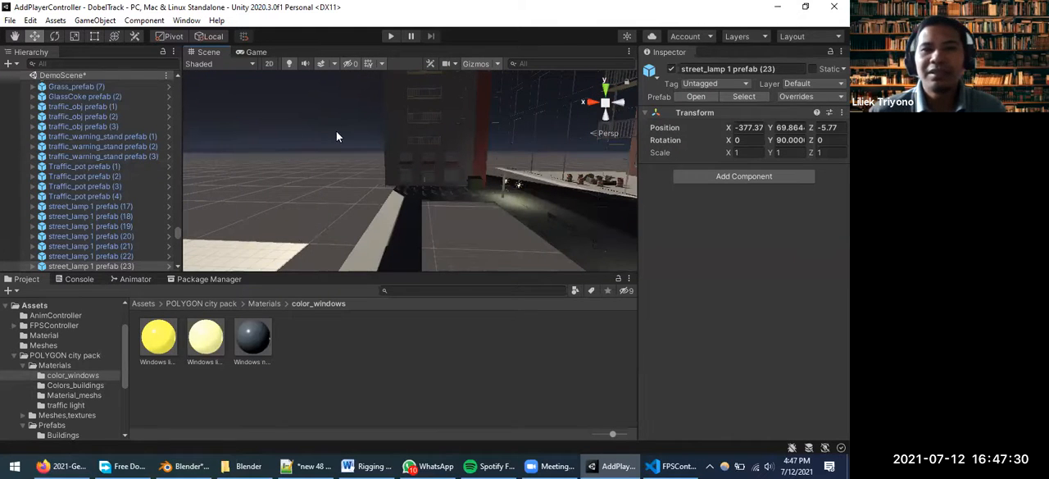
scroll(545, 187, "up", 1)
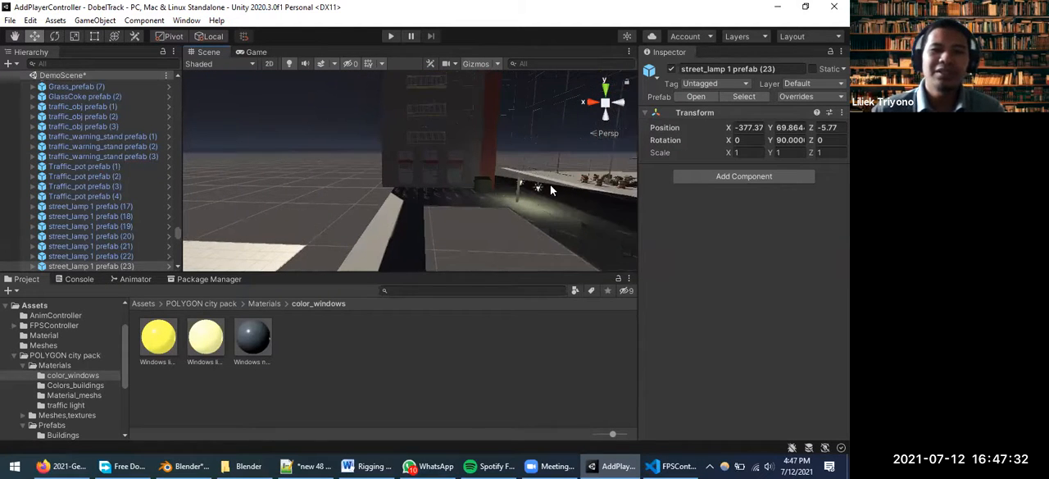
scroll(550, 189, "up", 6)
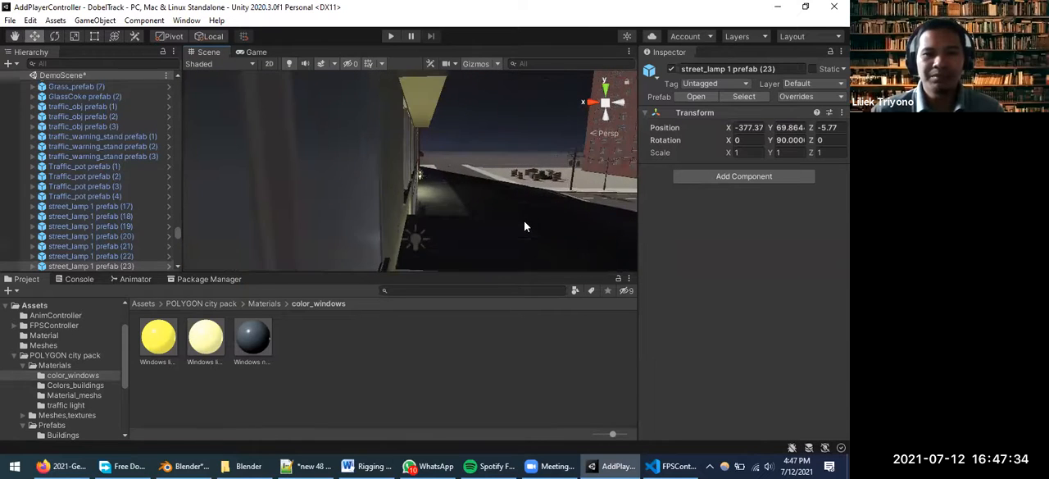
middle_click_drag(544, 220, 512, 226)
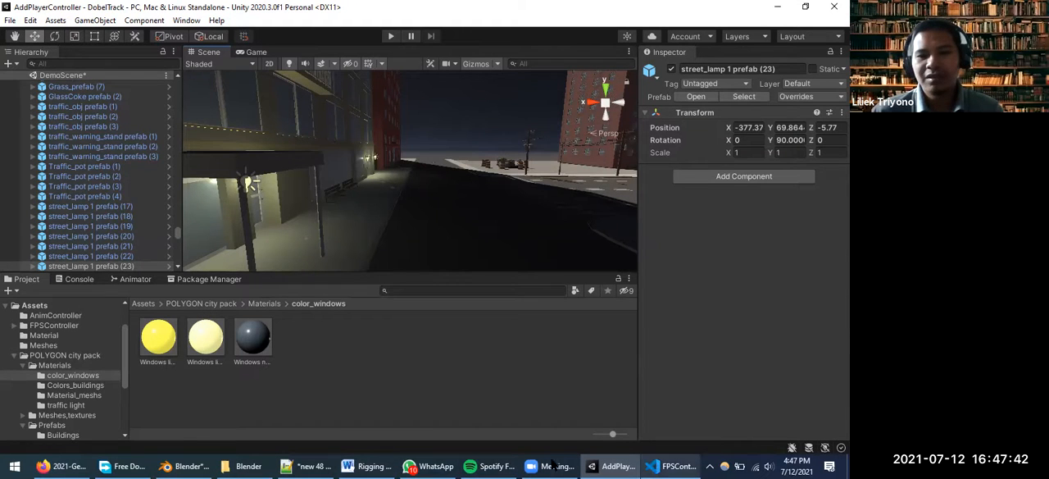
Close the AddPlayerController project in Unity, discarding the unsaved changes to DemoScene
left_click(13, 465)
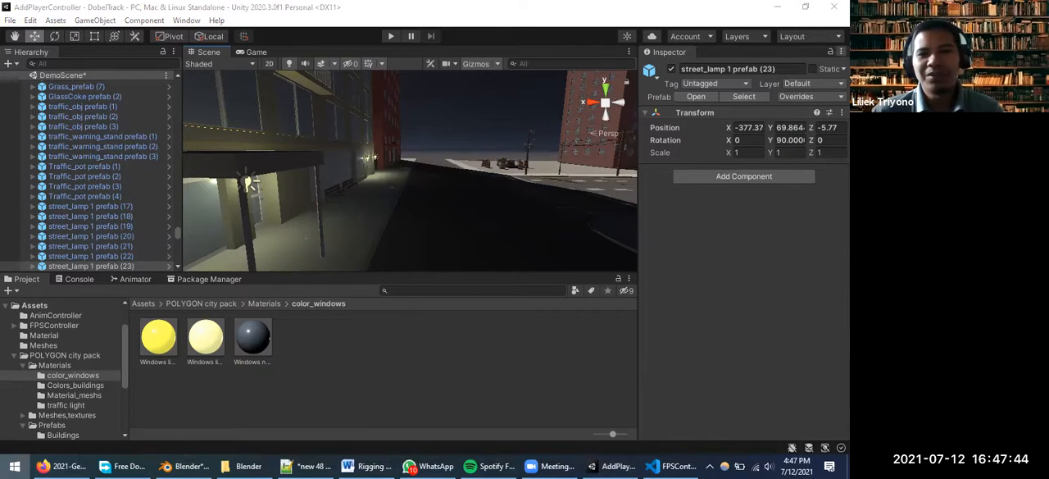
left_click(14, 465)
left_click(835, 7)
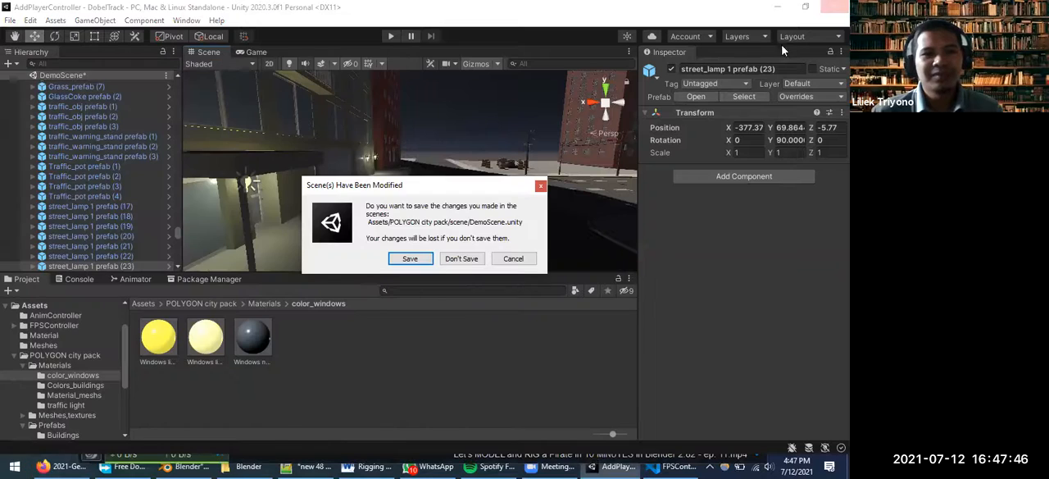
left_click(464, 259)
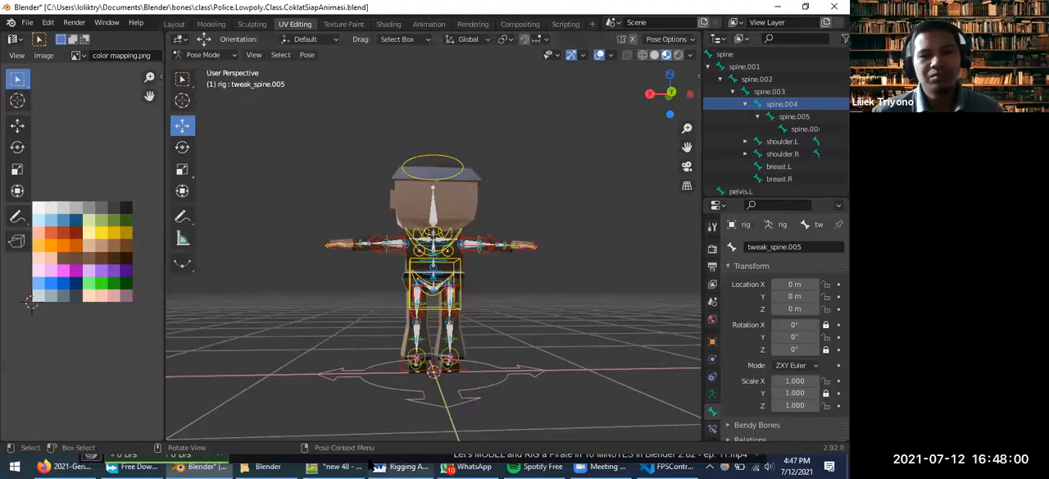
Launch Unity Hub and open an existing project from its project list
left_click(11, 465)
type("unity")
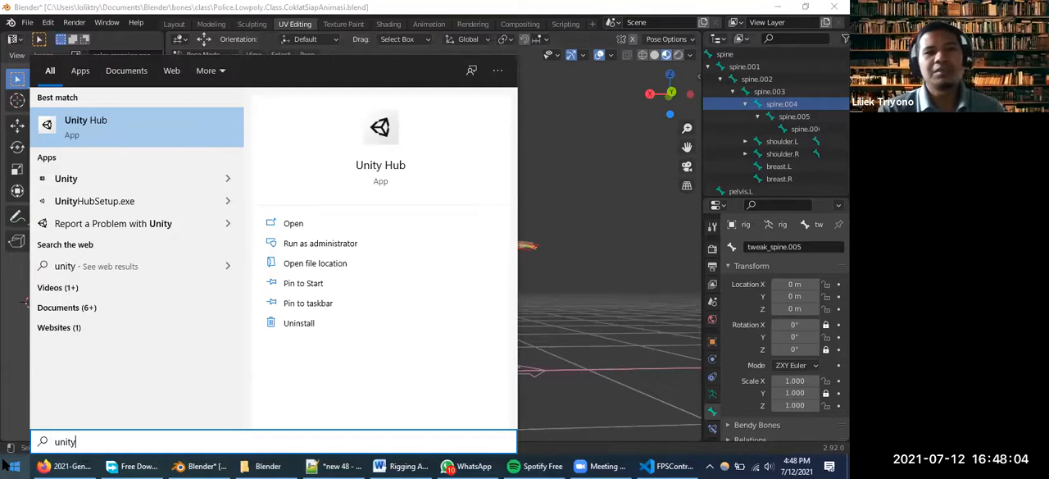
key("Return")
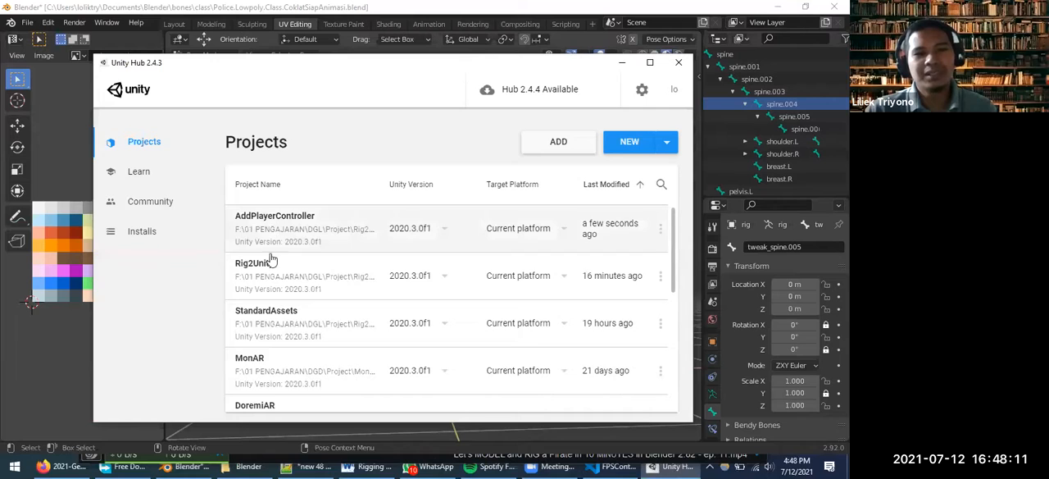
left_click(268, 319)
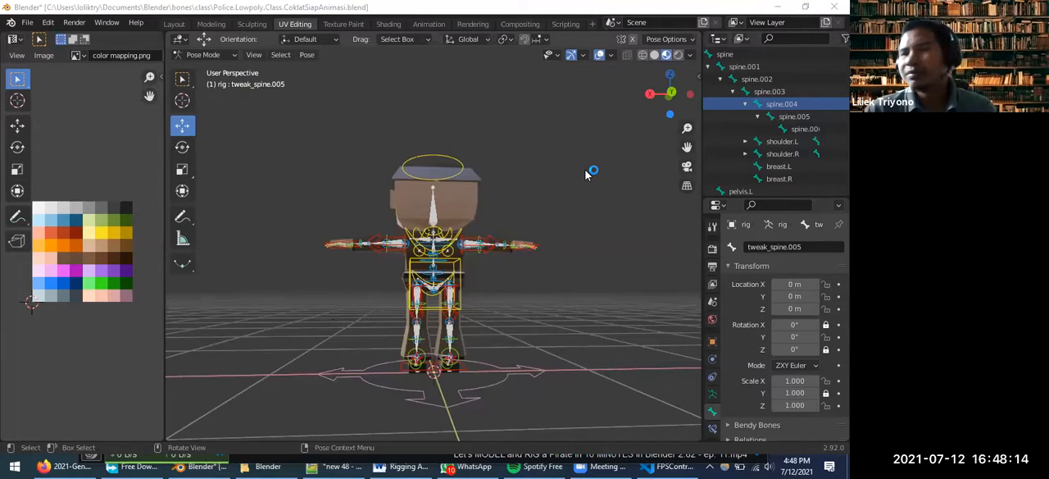
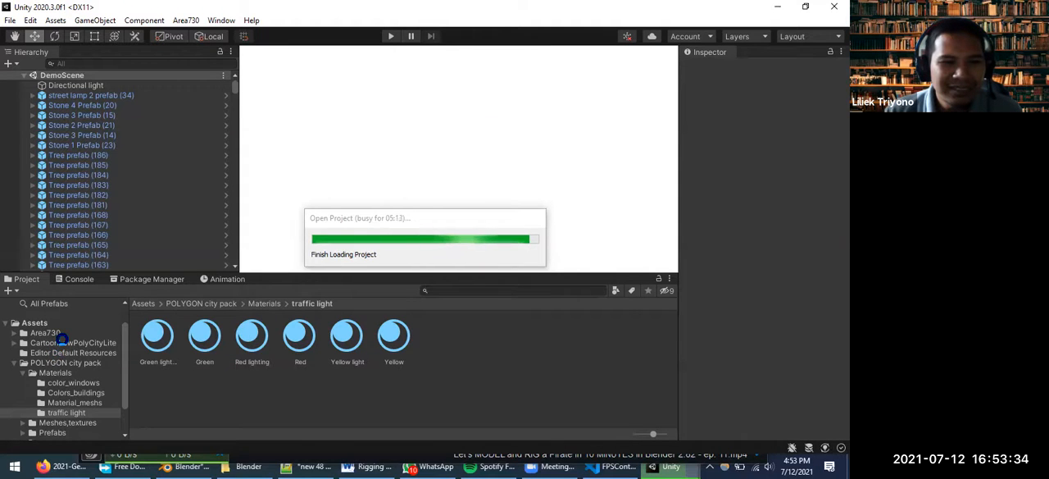
Switch to Firefox, open the Unity Asset Store in a new tab and go to the account's My Assets page
left_click(49, 466)
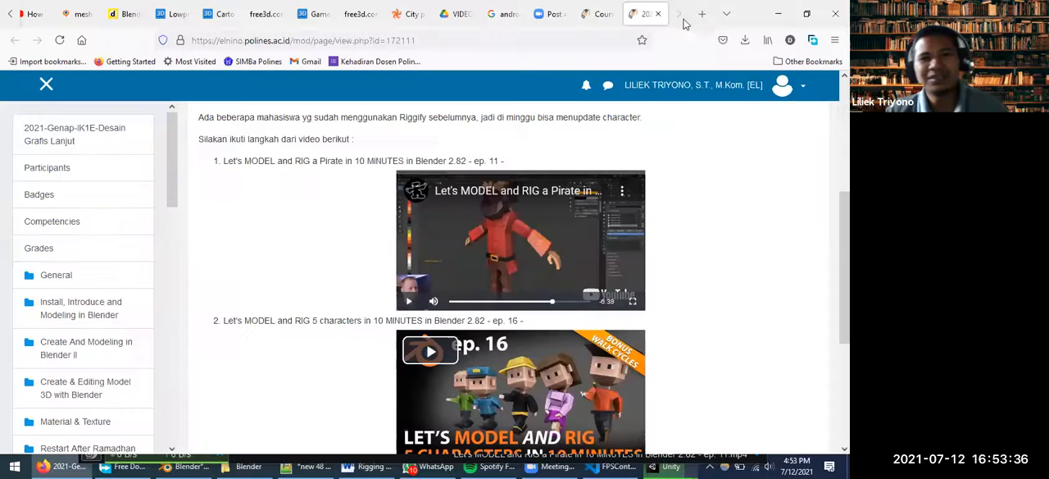
left_click(702, 14)
type("assetstore.unity.com/")
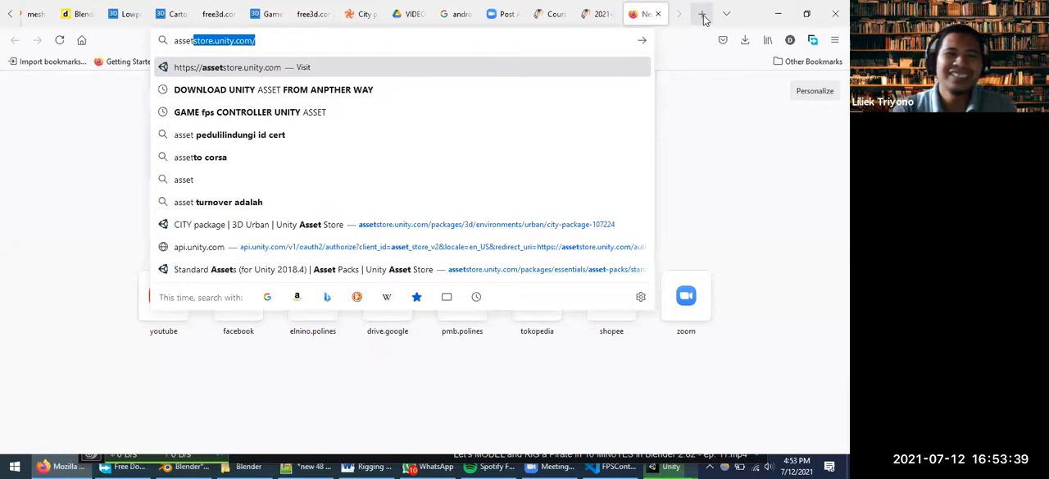
key("Return")
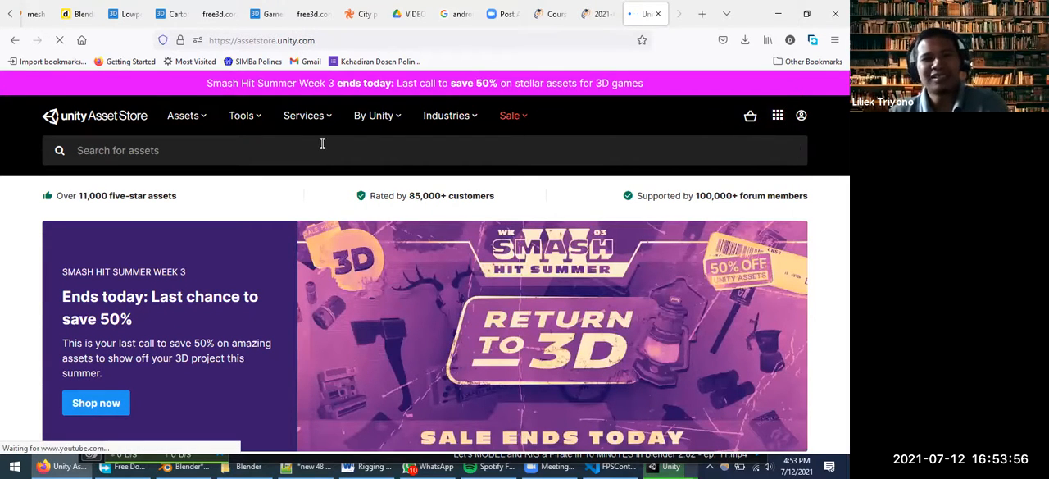
left_click(203, 121)
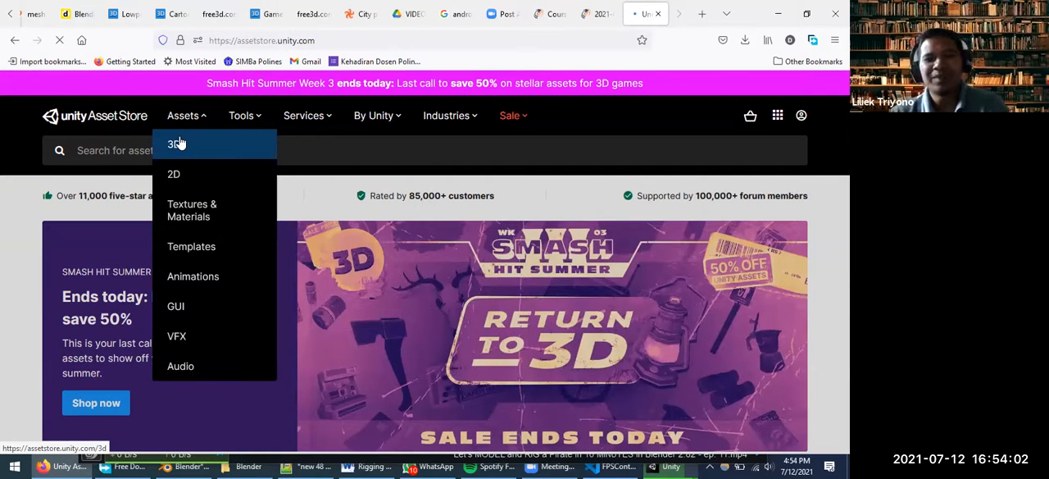
left_click(801, 115)
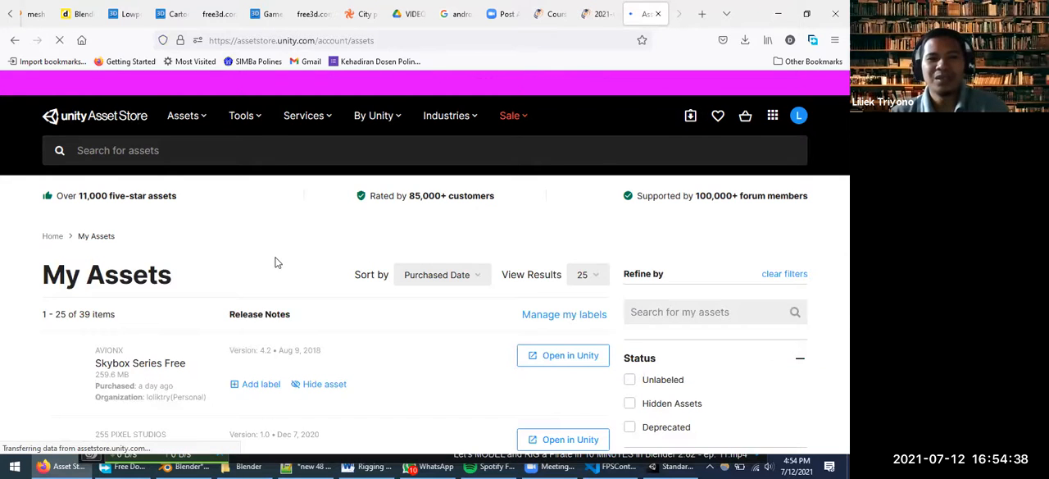
Look through the purchased assets on the first page of My Assets, from Skybox Series Free down to PBR Ground Materials
scroll(283, 258, "down", 2)
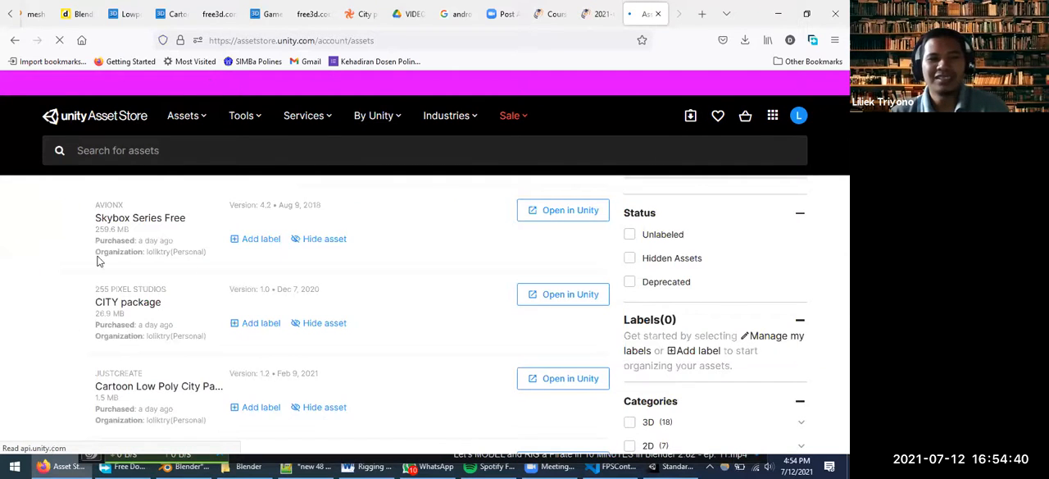
scroll(178, 270, "down", 2)
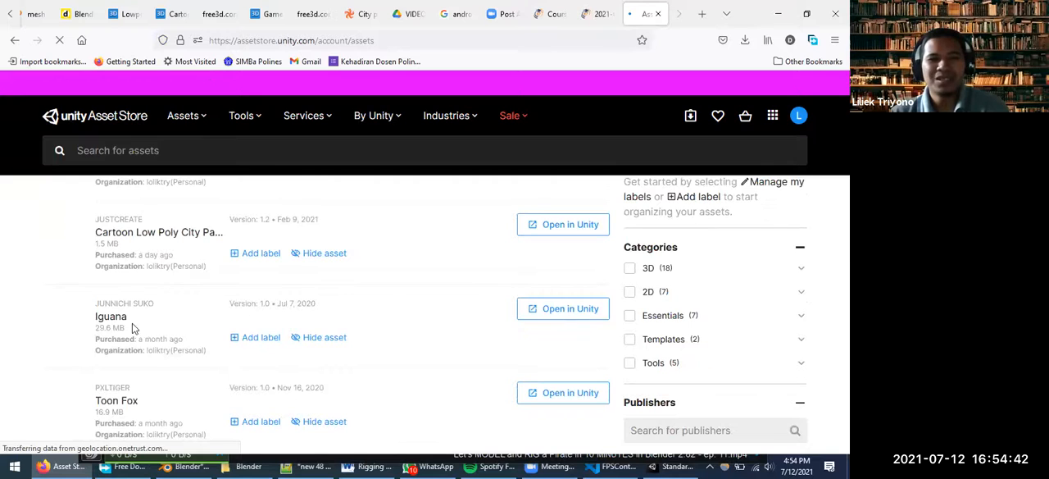
scroll(179, 329, "down", 2)
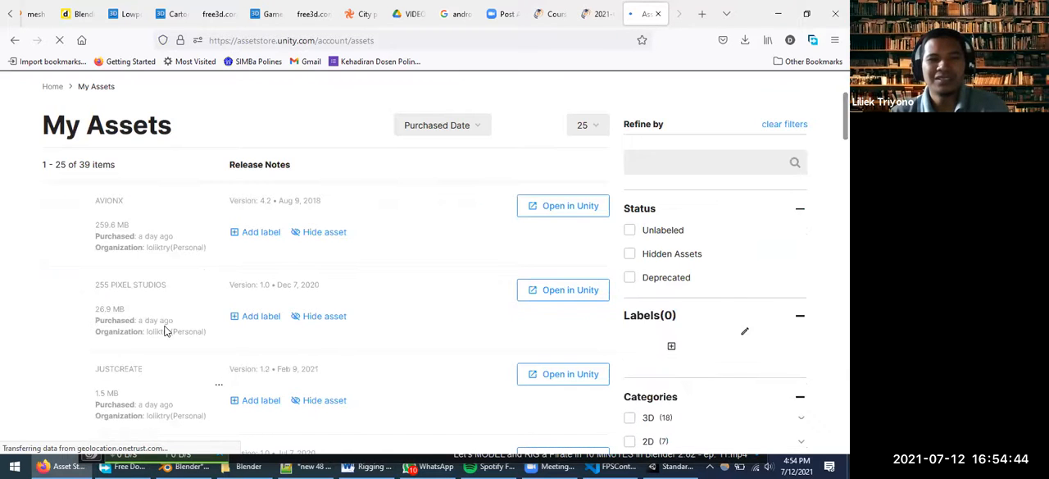
scroll(164, 330, "down", 2)
scroll(135, 278, "down", 2)
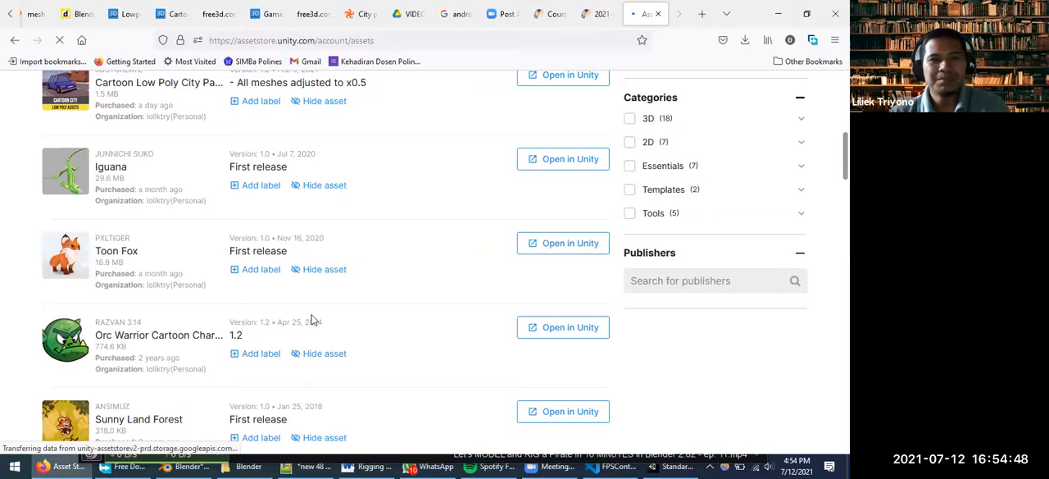
scroll(176, 305, "up", 1)
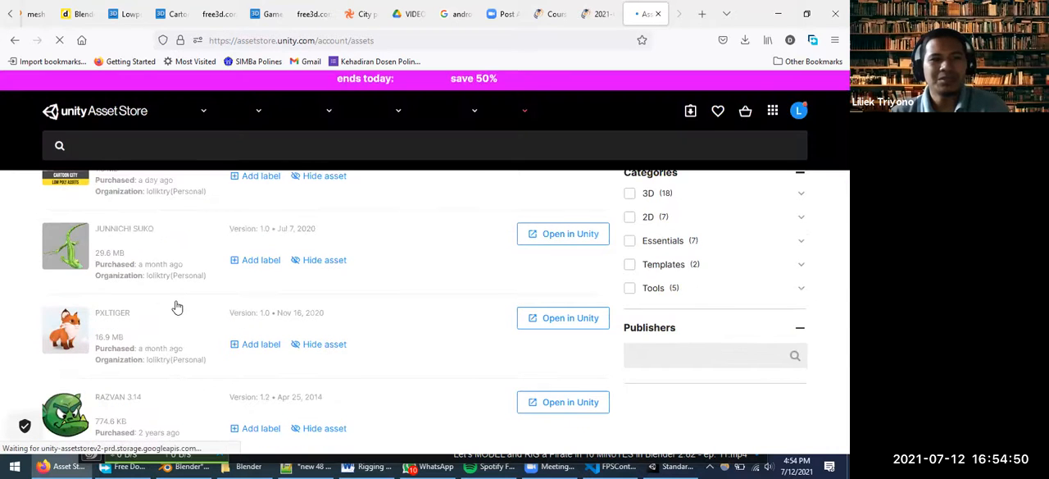
scroll(176, 306, "down", 5)
scroll(176, 305, "down", 2)
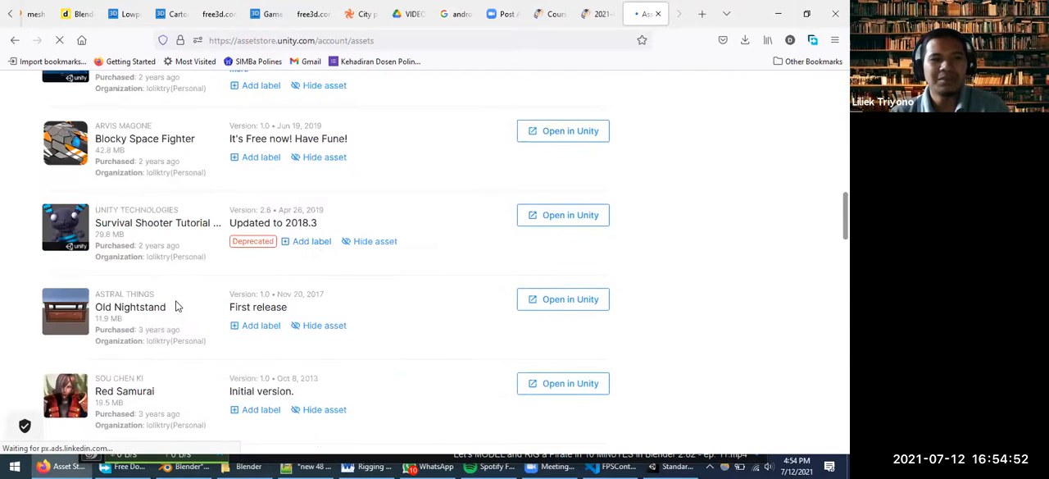
scroll(176, 306, "down", 2)
scroll(207, 302, "down", 4)
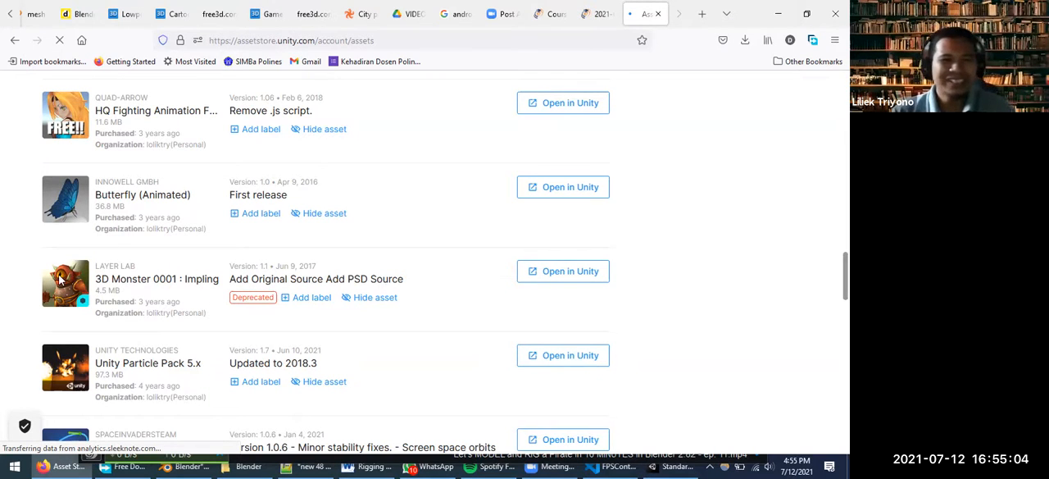
scroll(227, 297, "down", 3)
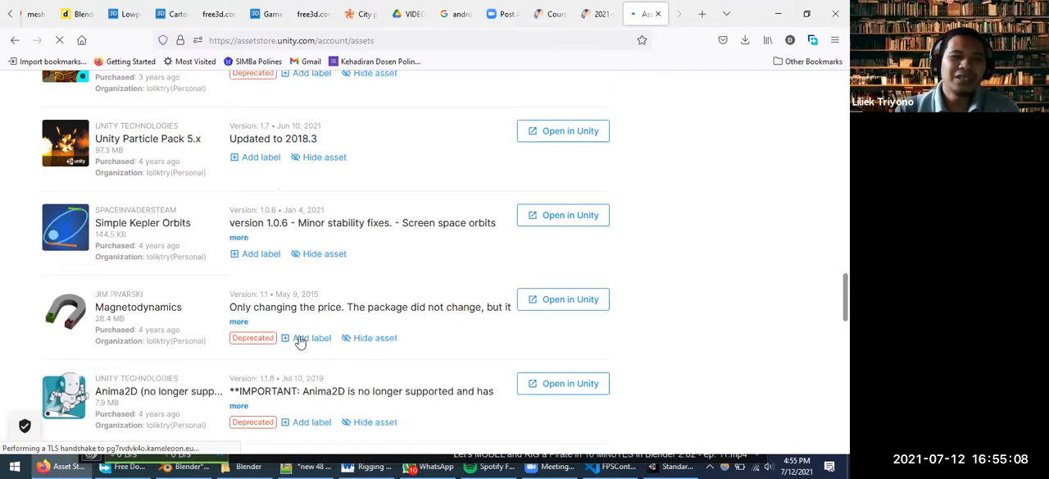
scroll(118, 290, "down", 3)
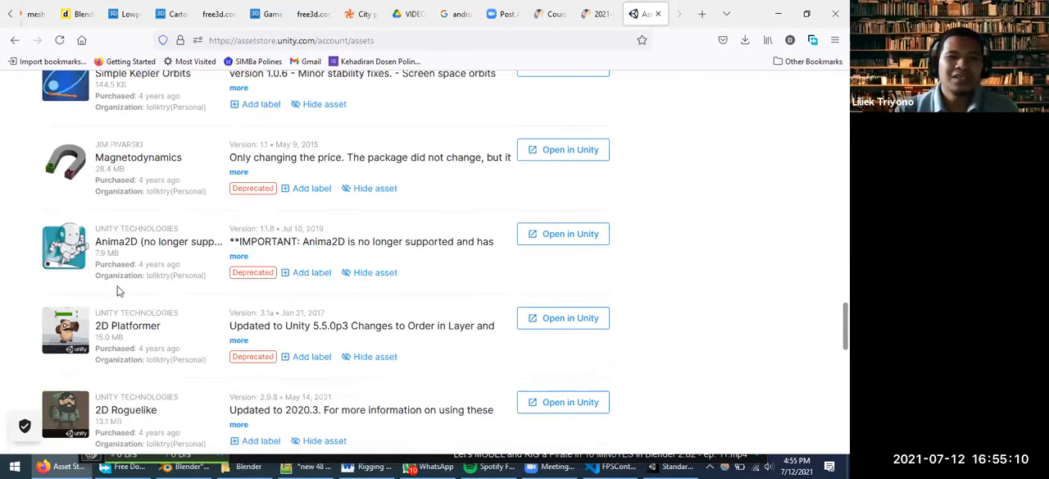
left_click(99, 248)
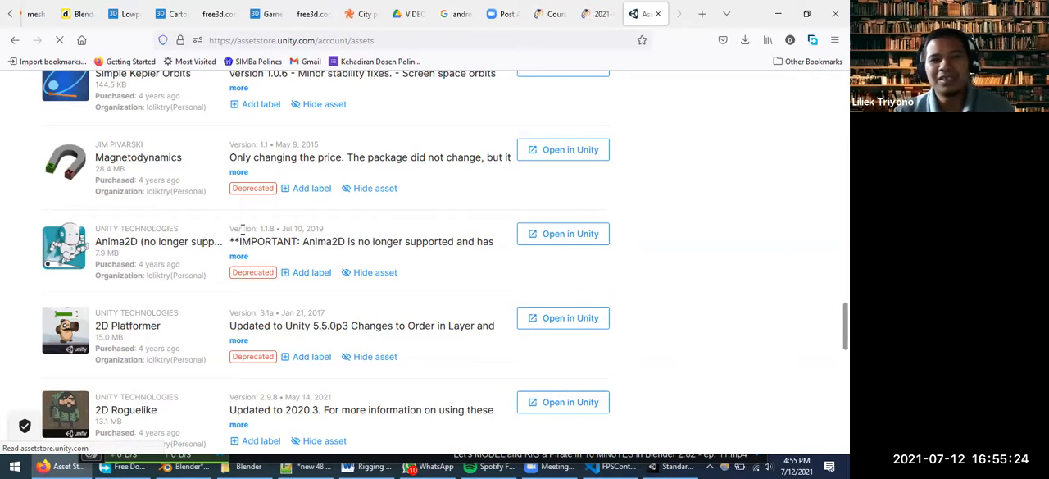
scroll(357, 270, "down", 1)
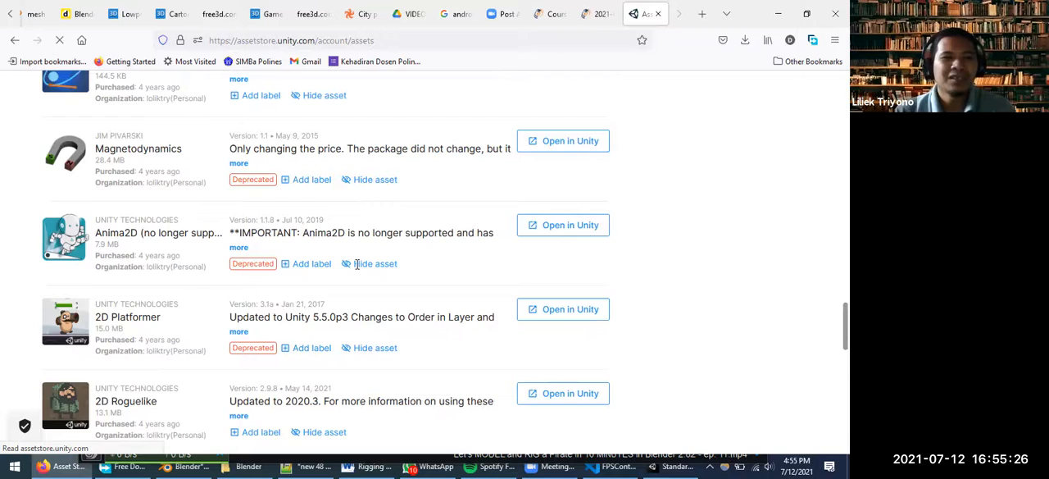
scroll(357, 263, "down", 2)
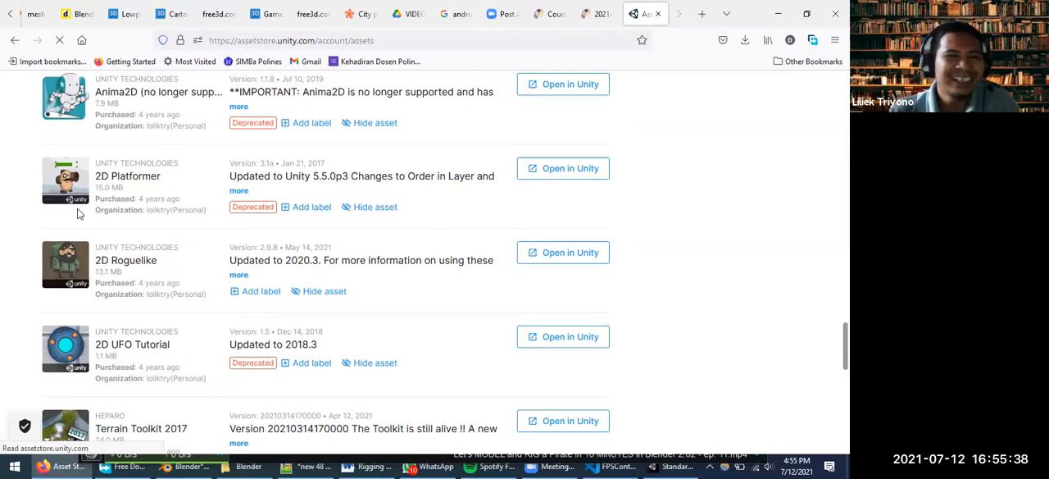
scroll(115, 180, "down", 2)
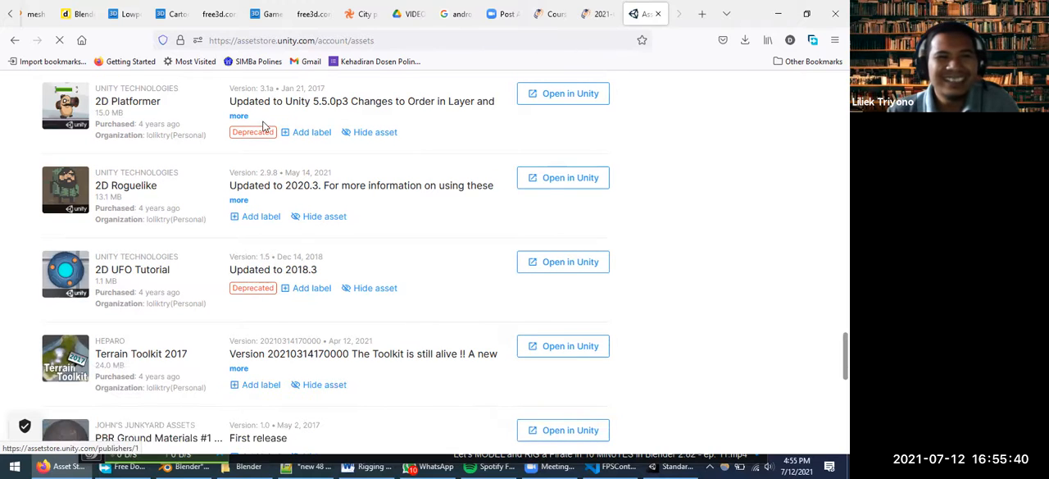
scroll(233, 186, "down", 3)
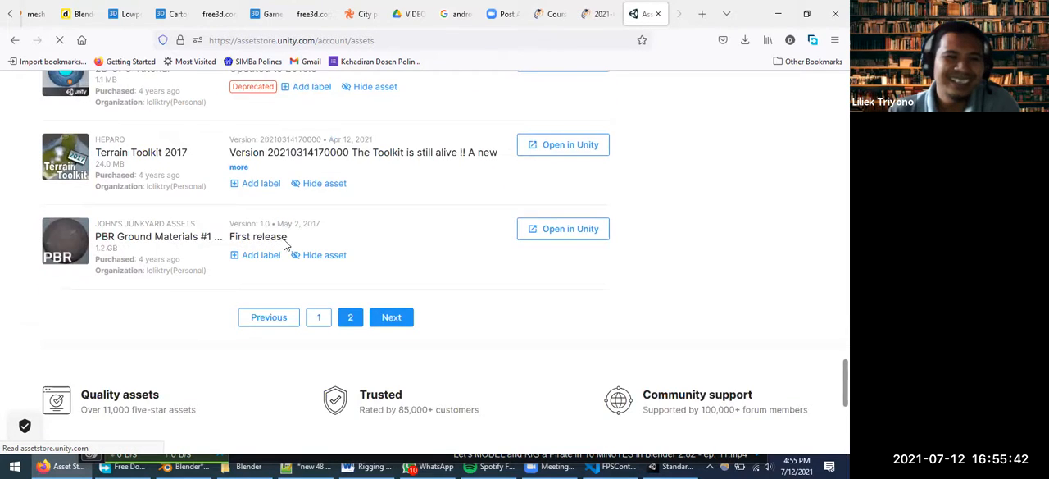
scroll(221, 200, "down", 1)
Return to the newest purchases and review the Skybox Series Free, CITY package and Cartoon Low Poly City entries
scroll(238, 262, "up", 10)
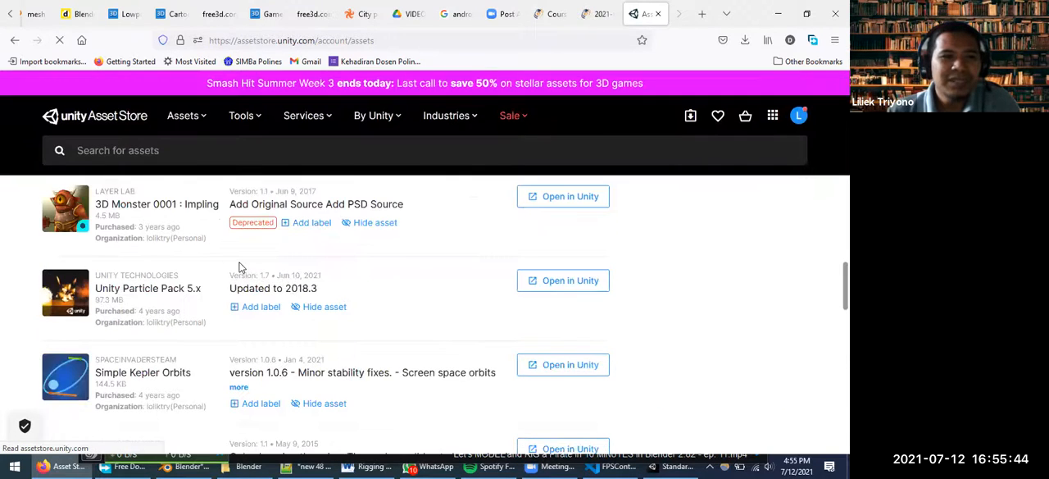
scroll(239, 271, "up", 3)
scroll(239, 273, "up", 3)
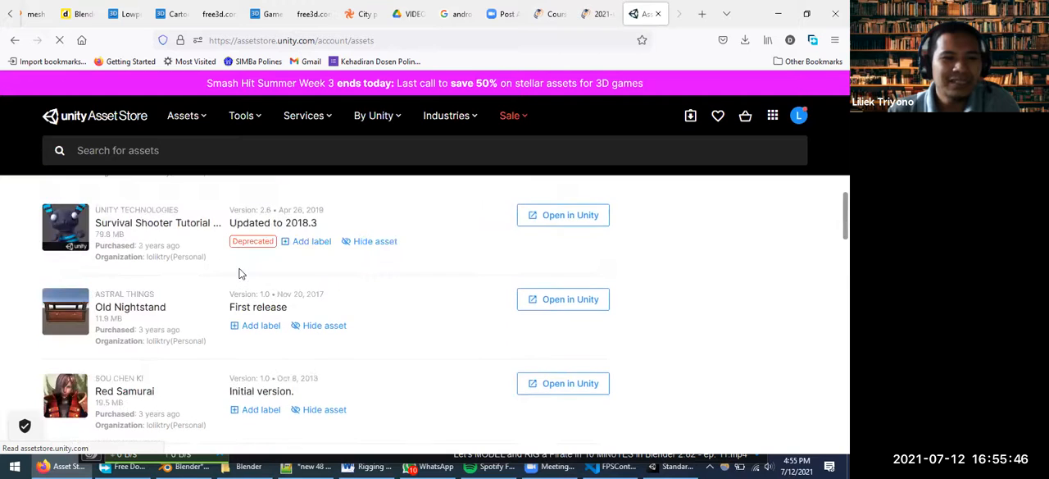
scroll(240, 273, "up", 5)
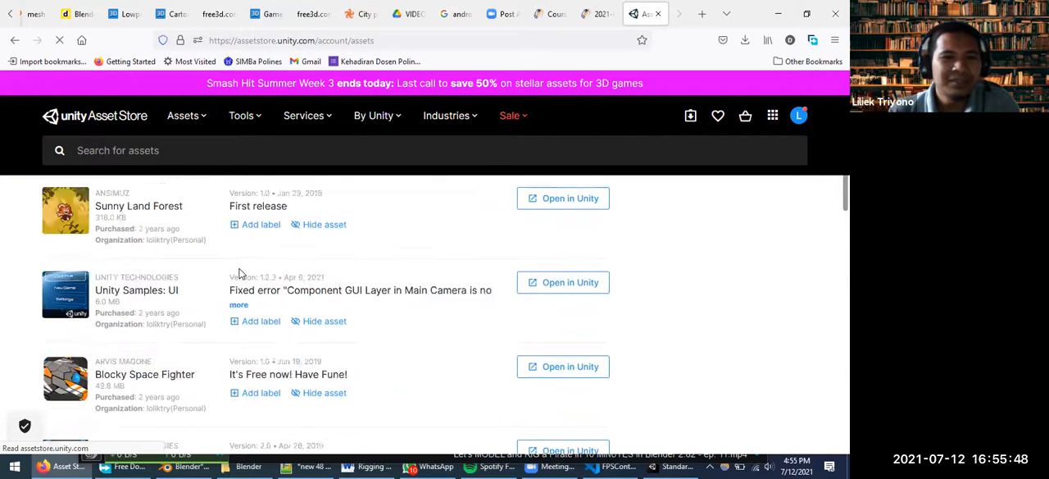
scroll(240, 273, "up", 5)
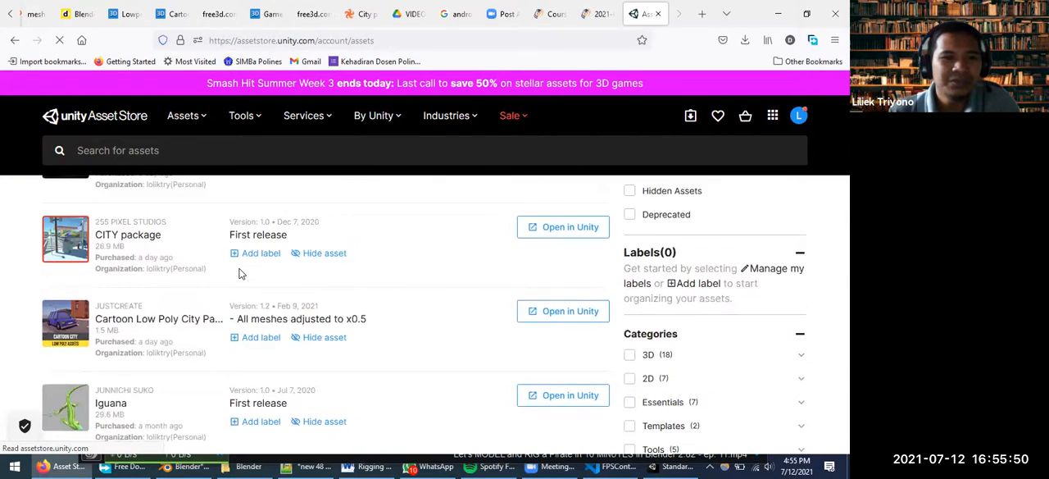
scroll(239, 273, "up", 2)
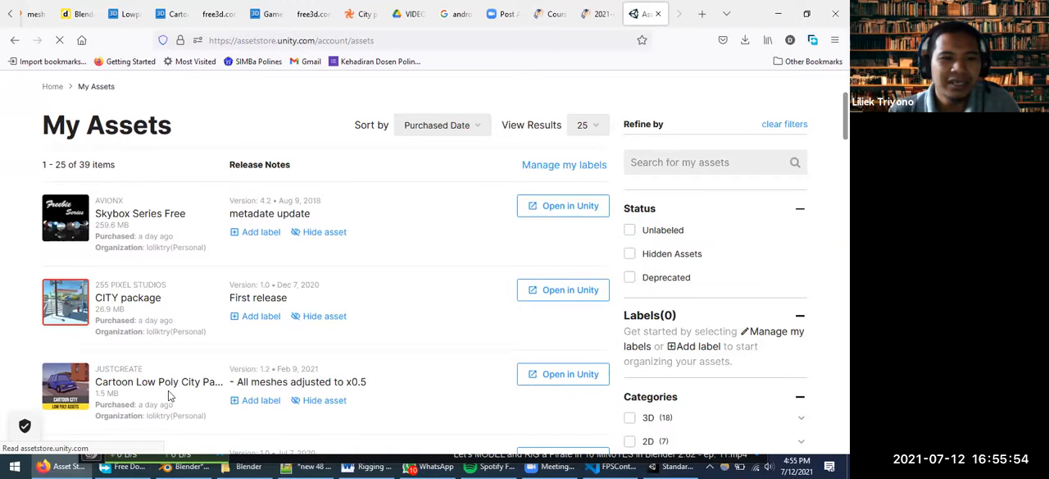
scroll(158, 384, "down", 2)
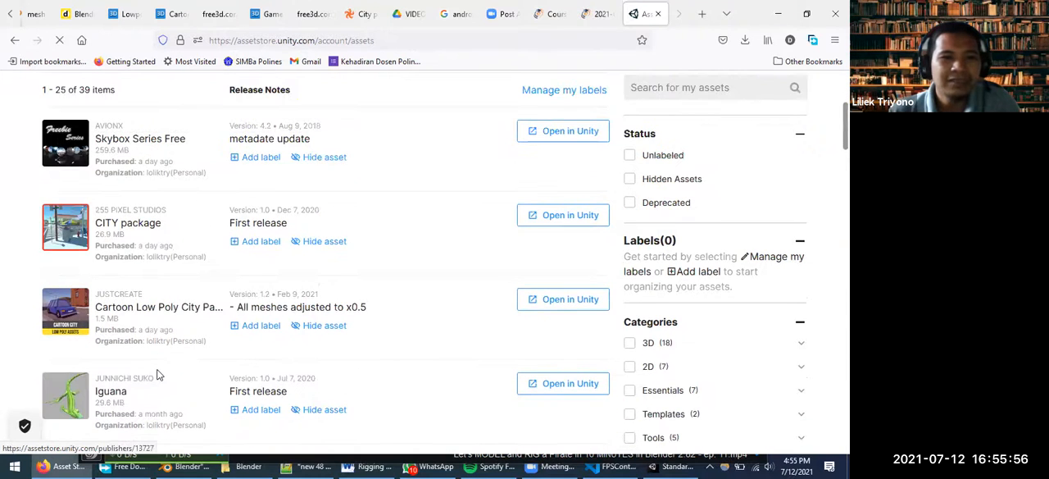
Open the second page of the My Assets list and view its first entries
scroll(164, 369, "down", 6)
scroll(174, 351, "down", 10)
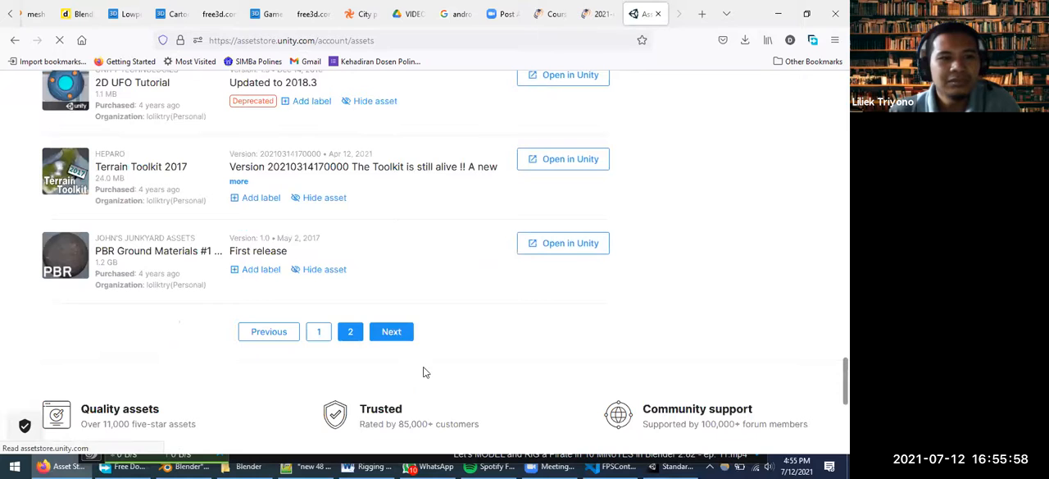
left_click(351, 331)
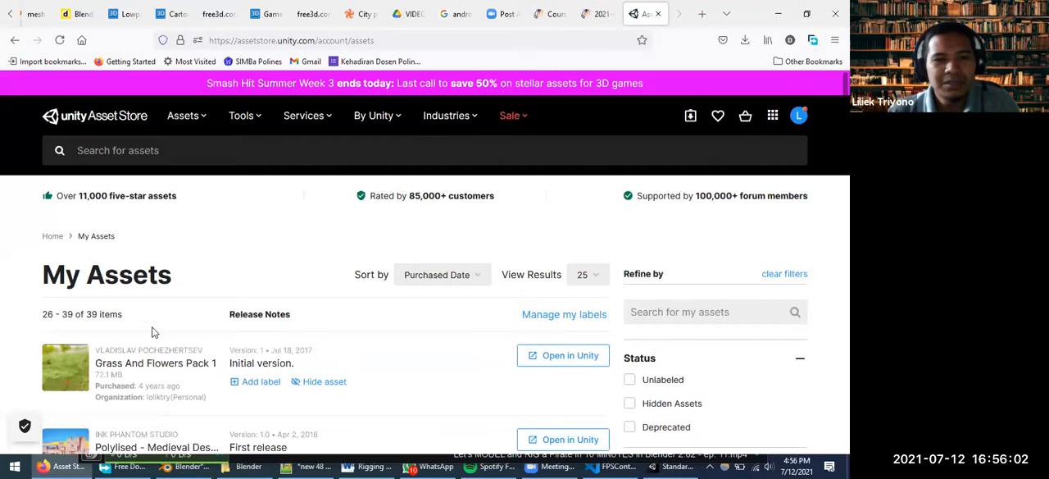
scroll(197, 329, "down", 2)
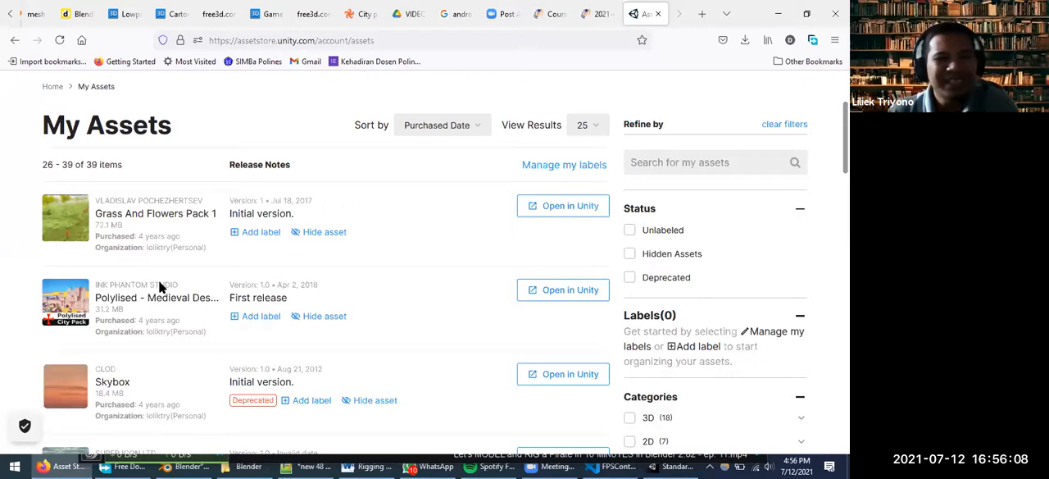
Check the StandardAssets project in Unity, then return to Firefox and examine the car, nature and cartoon assets on the second page
left_click(441, 97)
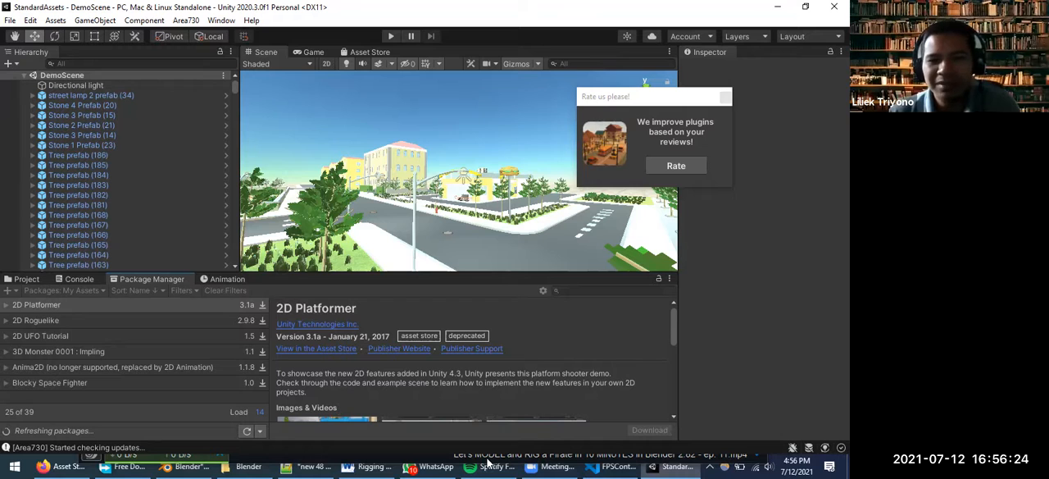
left_click(69, 465)
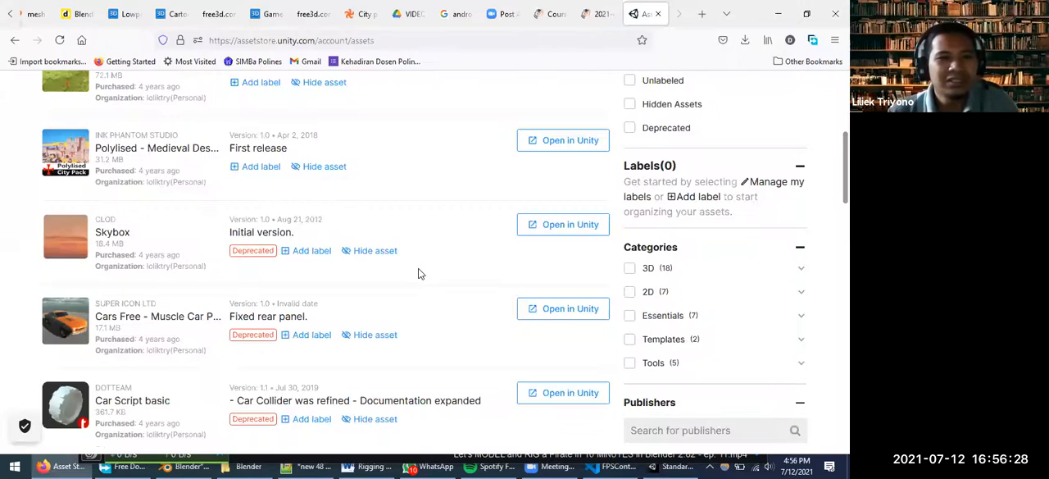
scroll(418, 273, "down", 2)
scroll(418, 273, "down", 2)
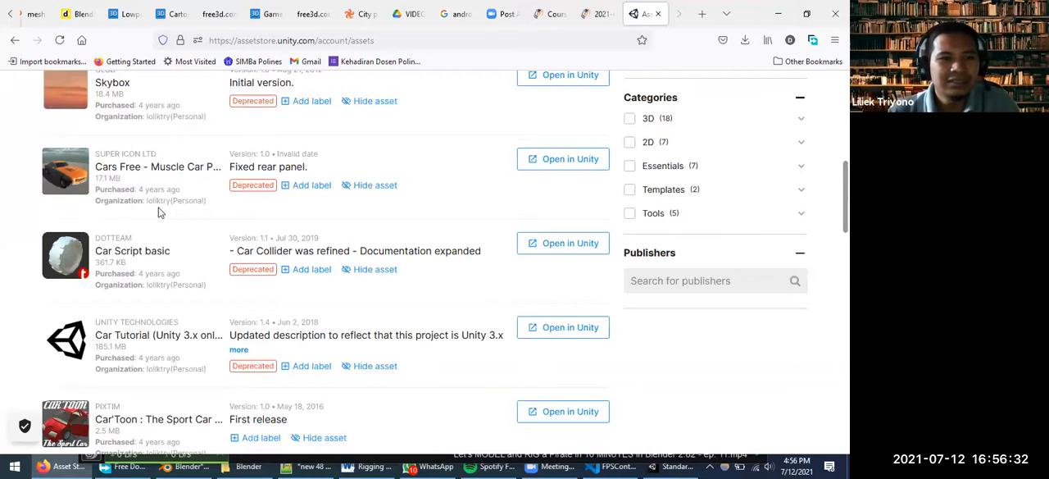
scroll(160, 212, "down", 6)
scroll(162, 213, "up", 6)
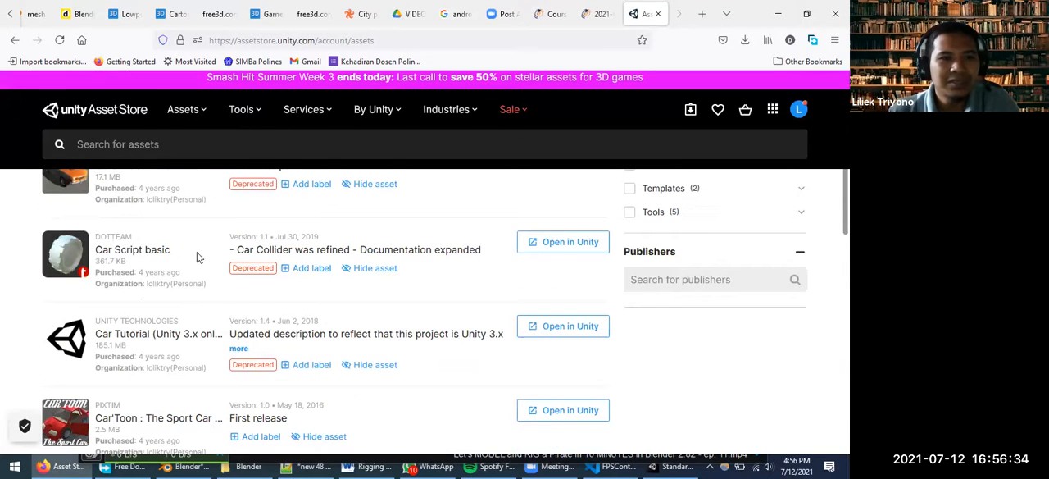
scroll(196, 255, "up", 2)
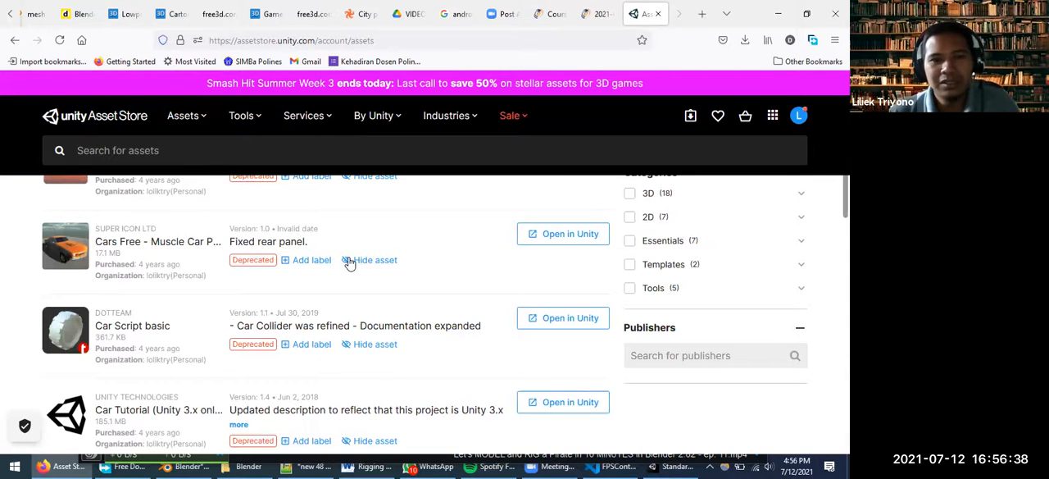
scroll(349, 262, "down", 2)
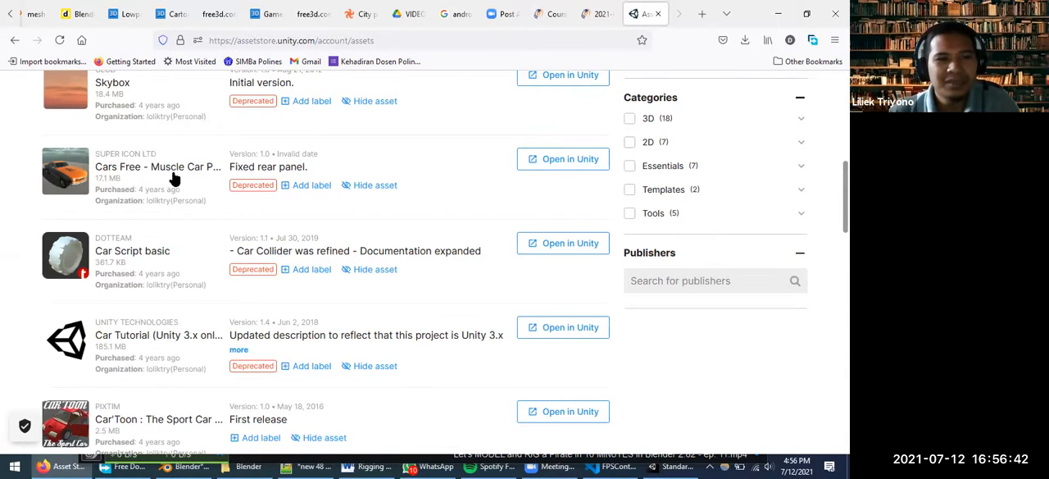
scroll(175, 179, "down", 2)
scroll(175, 179, "down", 2)
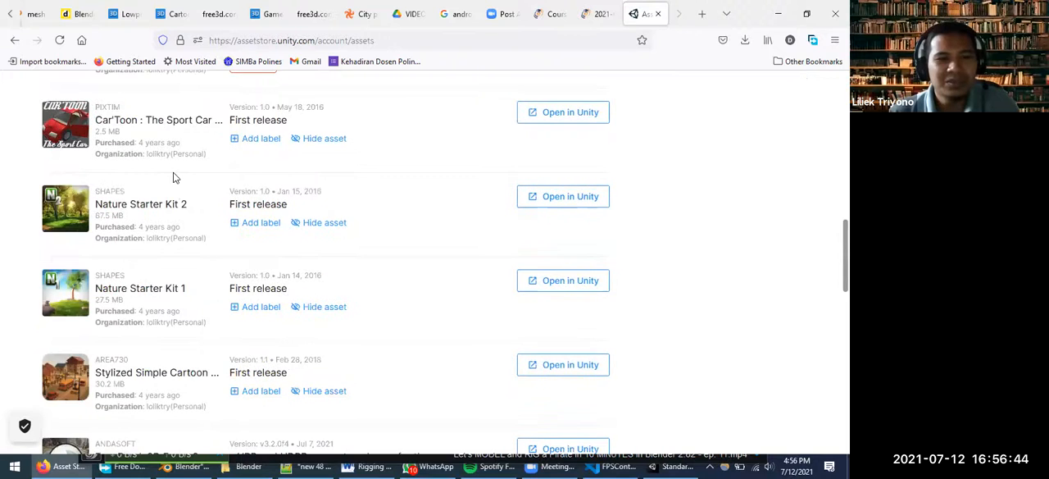
Find the Stylized Simple Cartoon package in the purchased assets list and open it in Unity
scroll(176, 173, "down", 2)
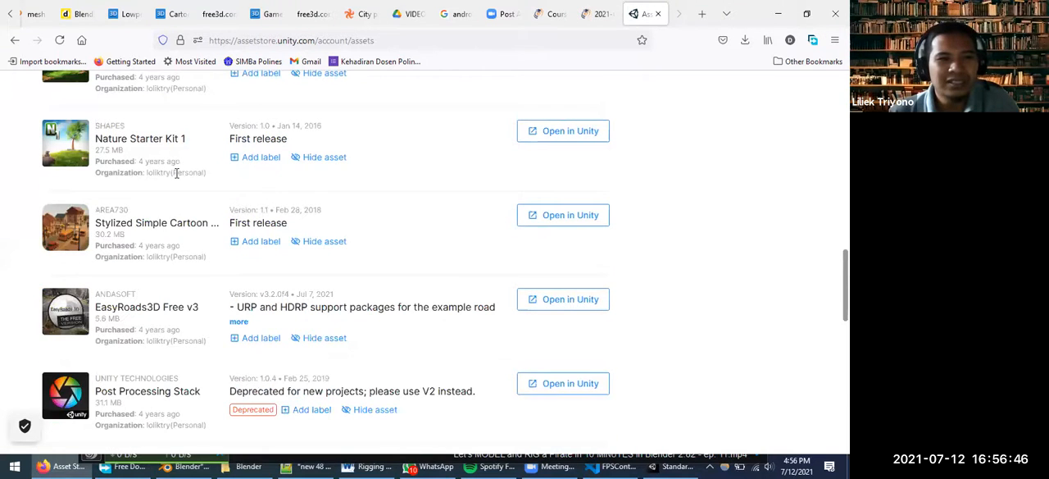
scroll(162, 157, "down", 1)
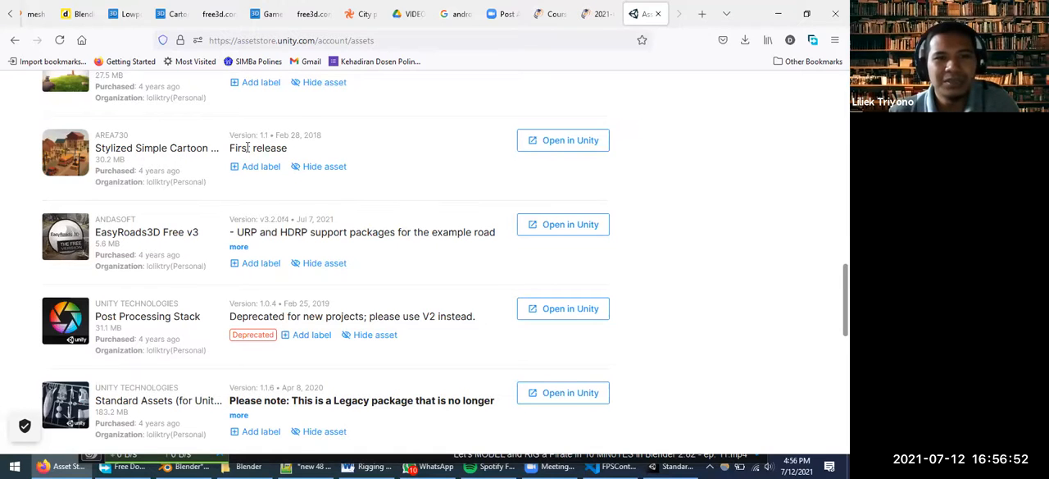
left_click(550, 142)
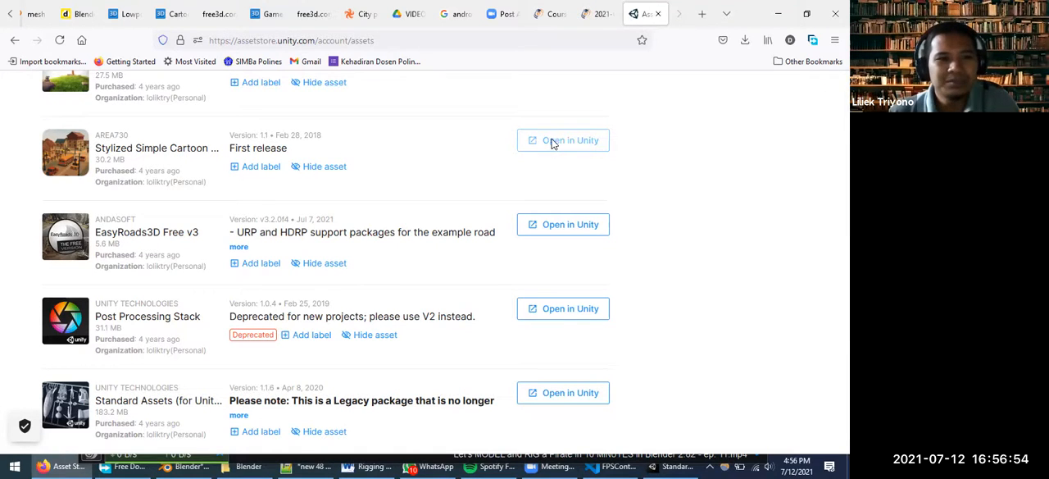
left_click(523, 219)
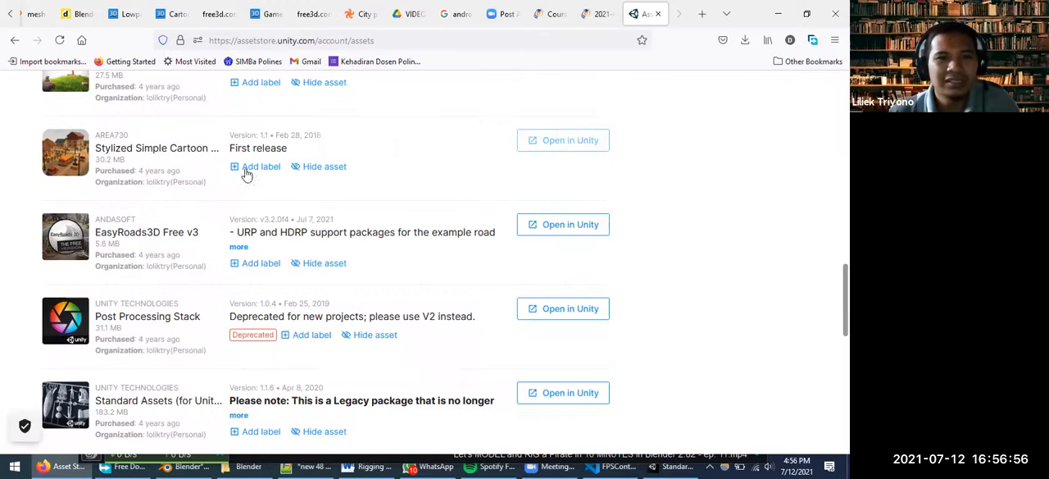
left_click(240, 169)
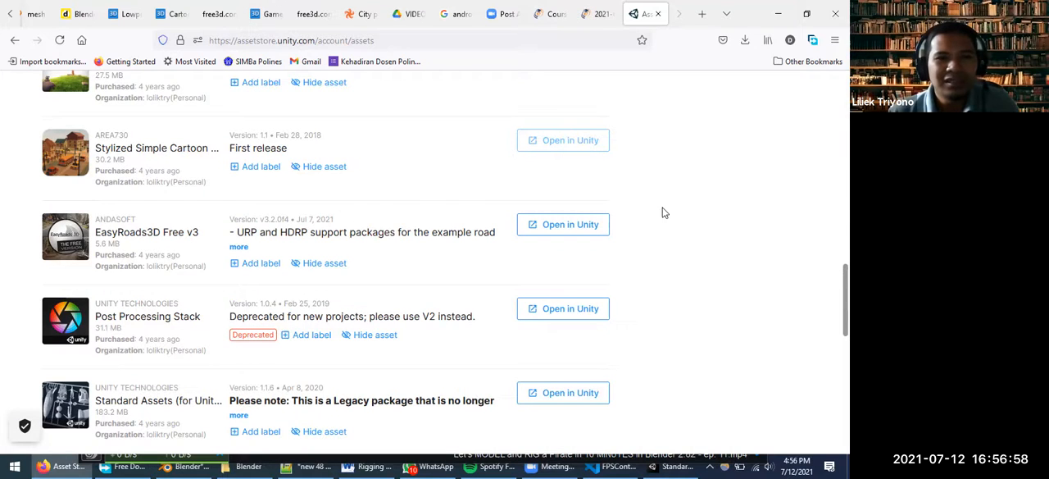
left_click(584, 162)
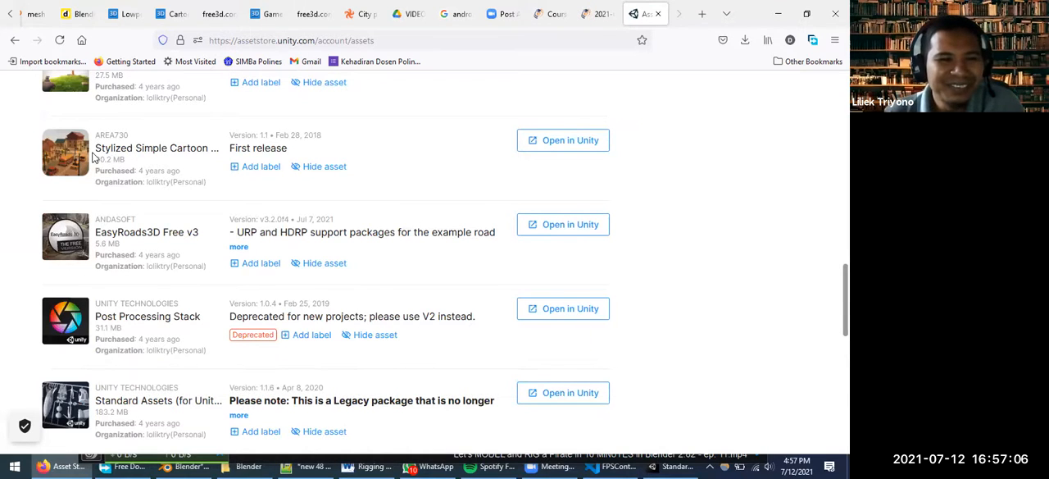
Copy the name Stylized Simple Cartoon from the purchased list and search the Asset Store for it
left_click_drag(95, 152, 206, 148)
key("ctrl+c")
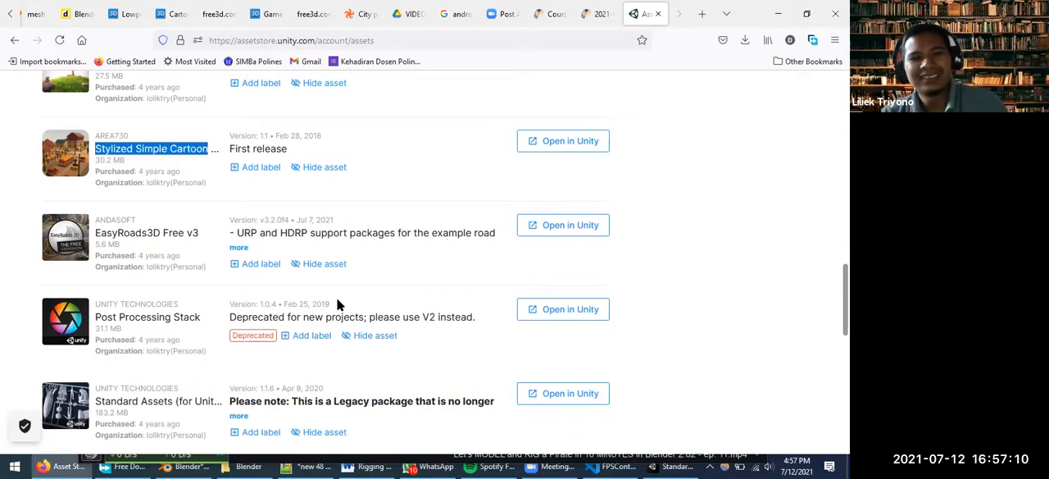
scroll(195, 137, "up", 10)
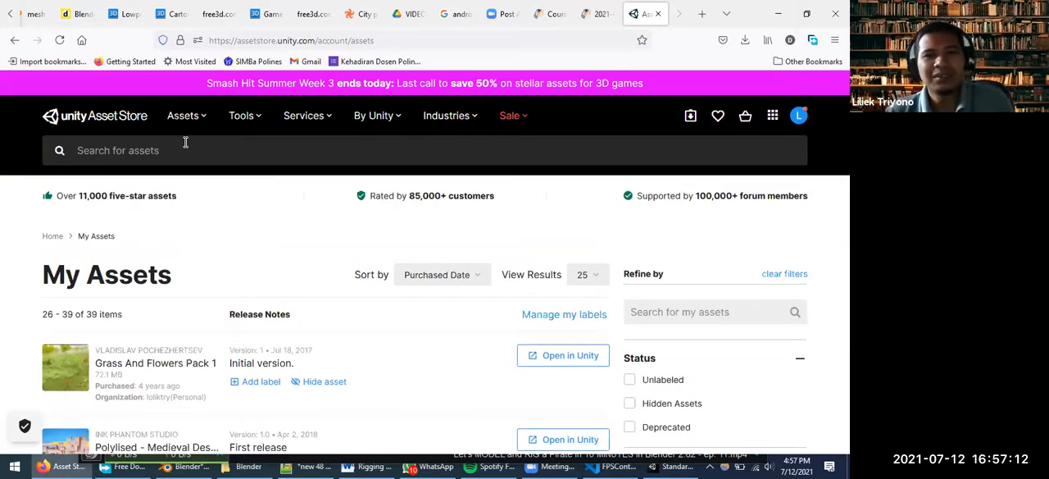
left_click(185, 143)
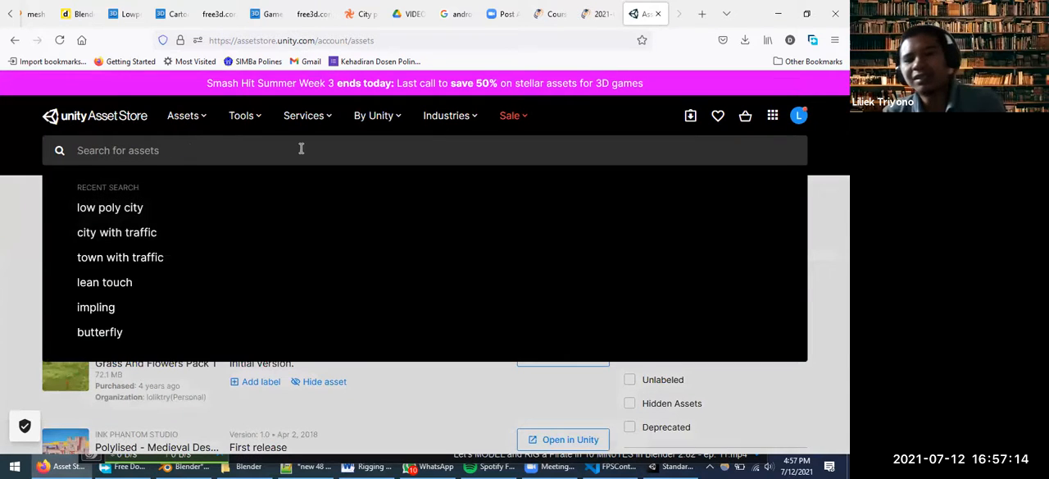
key("ctrl+v")
key("Return")
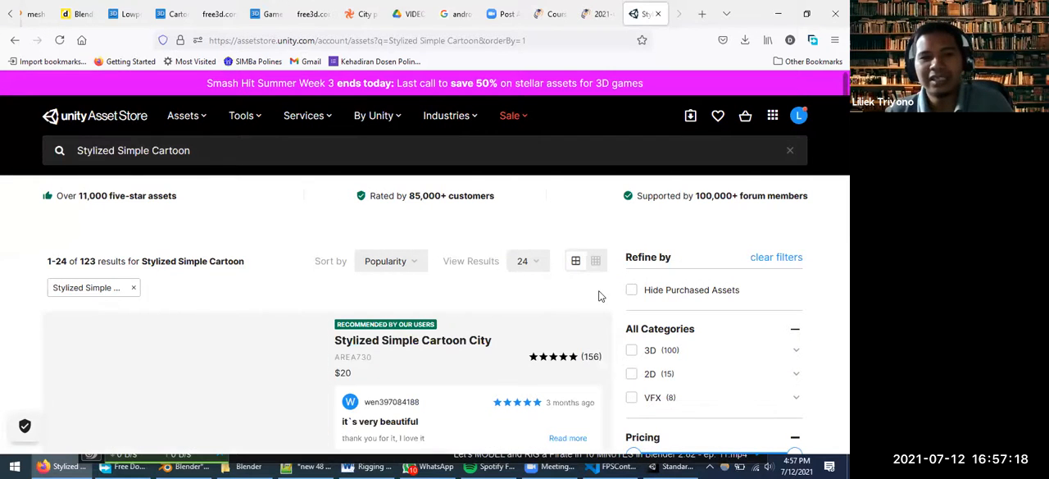
Limit the Stylized Simple Cartoon search results to free assets and look through the listed packages
scroll(600, 296, "down", 1)
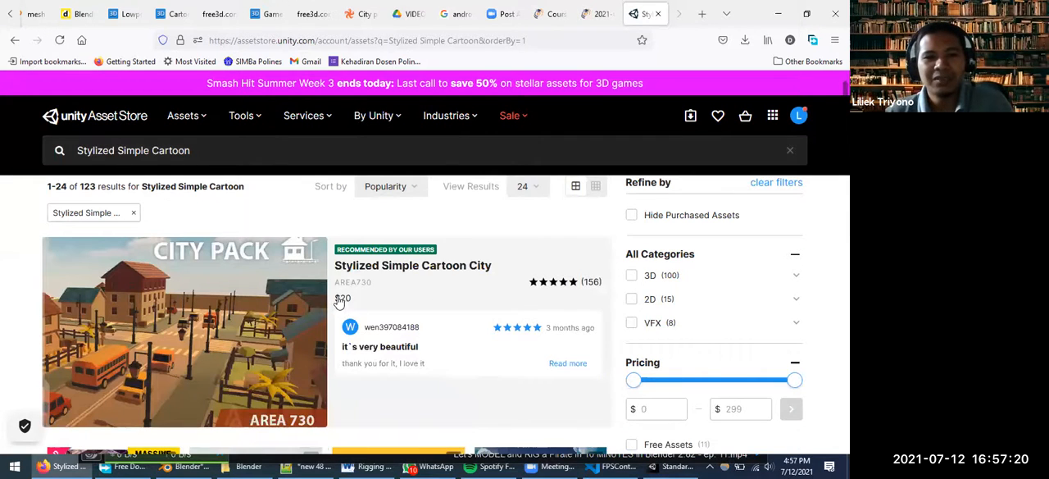
scroll(607, 324, "down", 1)
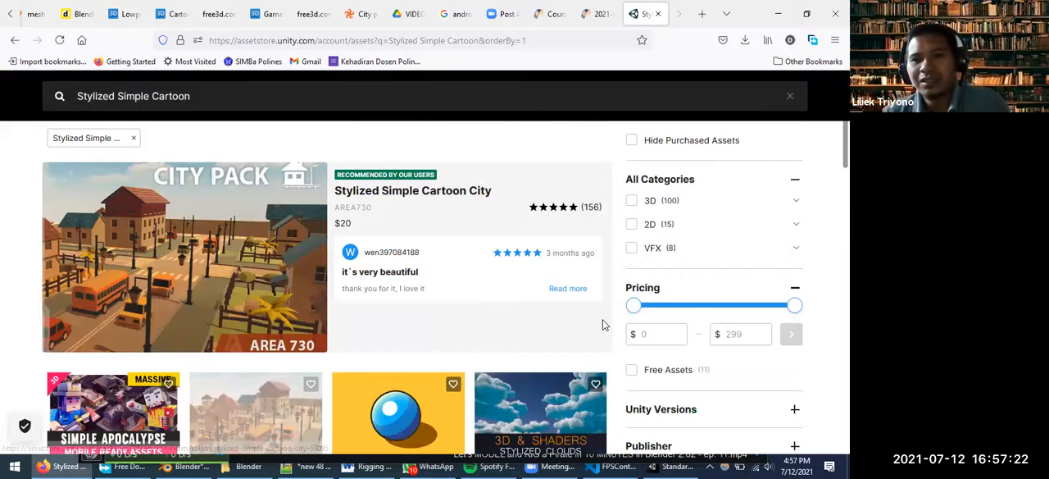
scroll(603, 325, "down", 3)
scroll(643, 234, "up", 1)
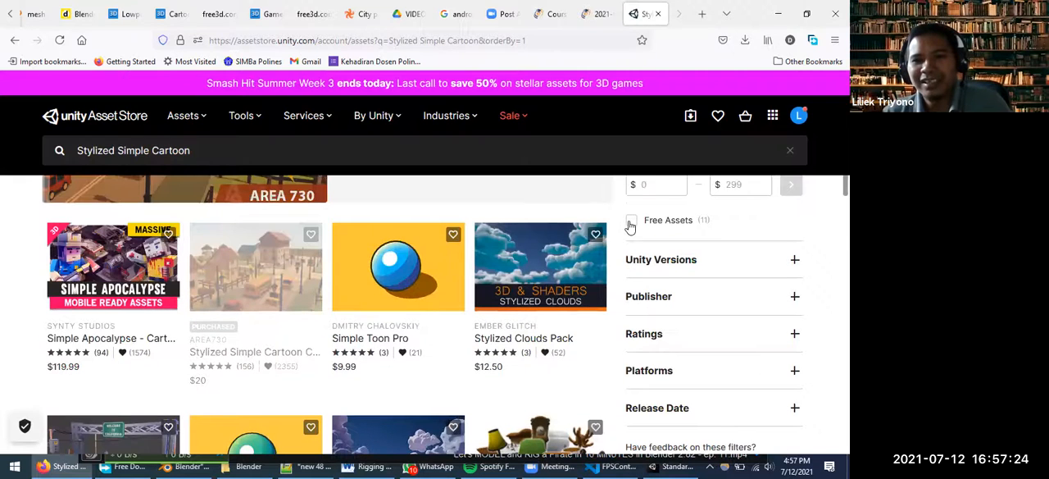
left_click(668, 219)
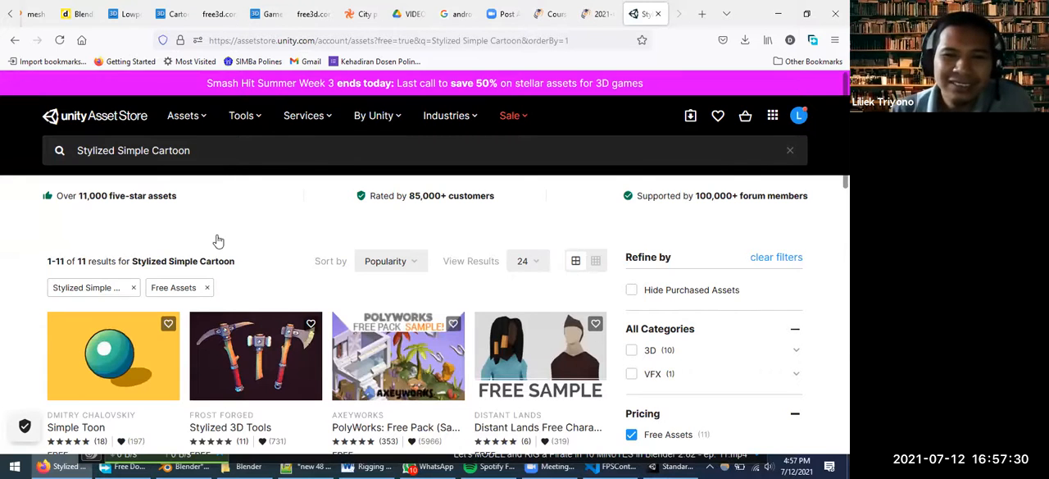
scroll(218, 240, "down", 3)
scroll(115, 197, "down", 3)
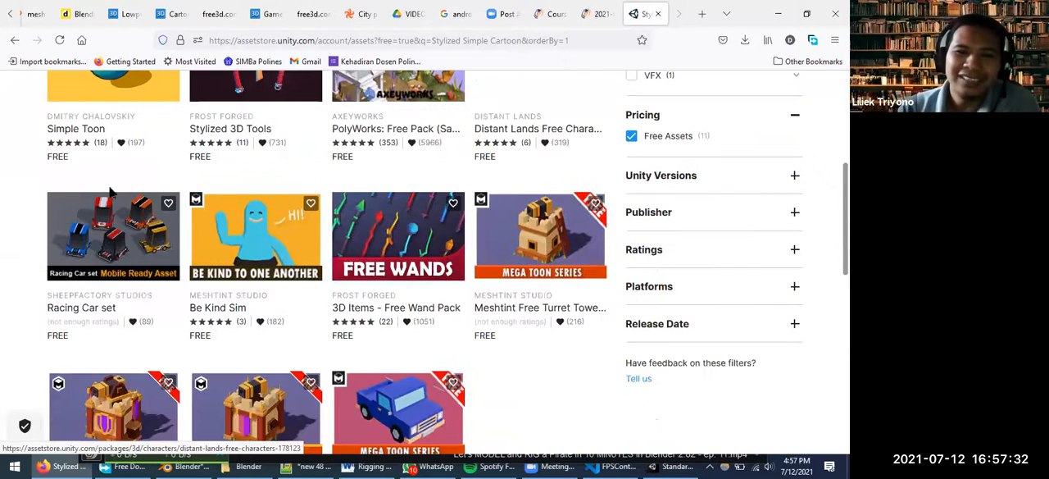
scroll(457, 312, "down", 3)
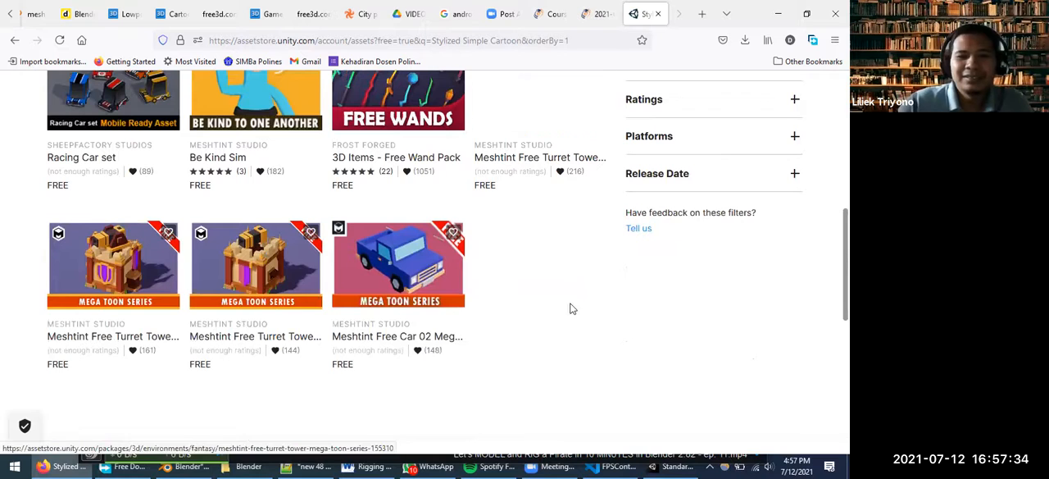
scroll(555, 295, "up", 10)
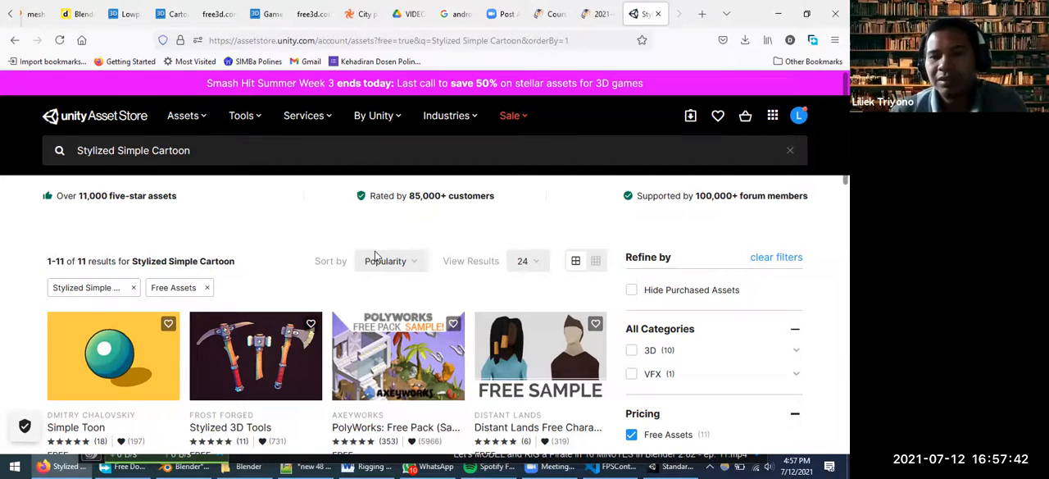
Switch to Unity, dismiss the rating request, and focus the DemoScene view on street lamp 2 prefab (34)
key("alt+Tab")
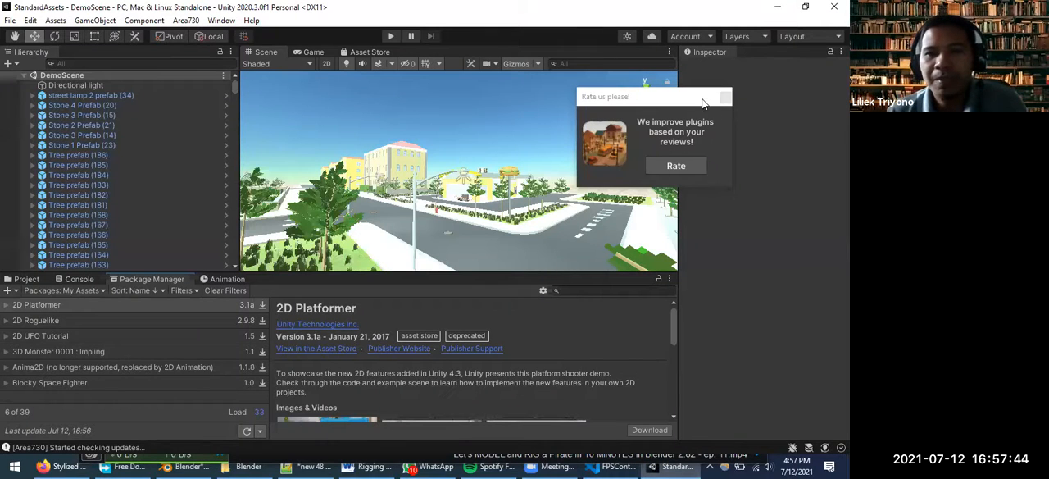
left_click(727, 98)
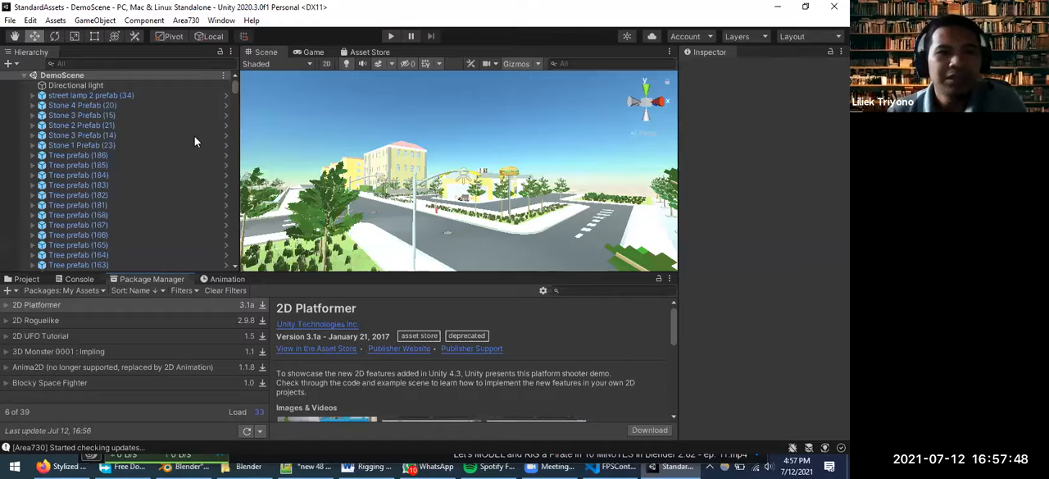
middle_click_drag(474, 208, 444, 320)
middle_click_drag(615, 294, 656, 246)
double_click(106, 95)
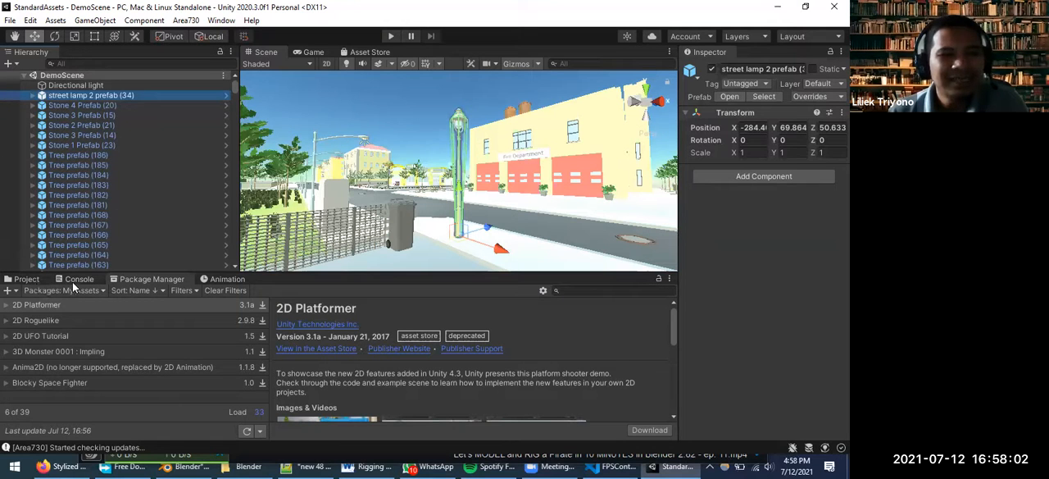
Open SampleScene from the Scenes folder among the project's assets
left_click(27, 279)
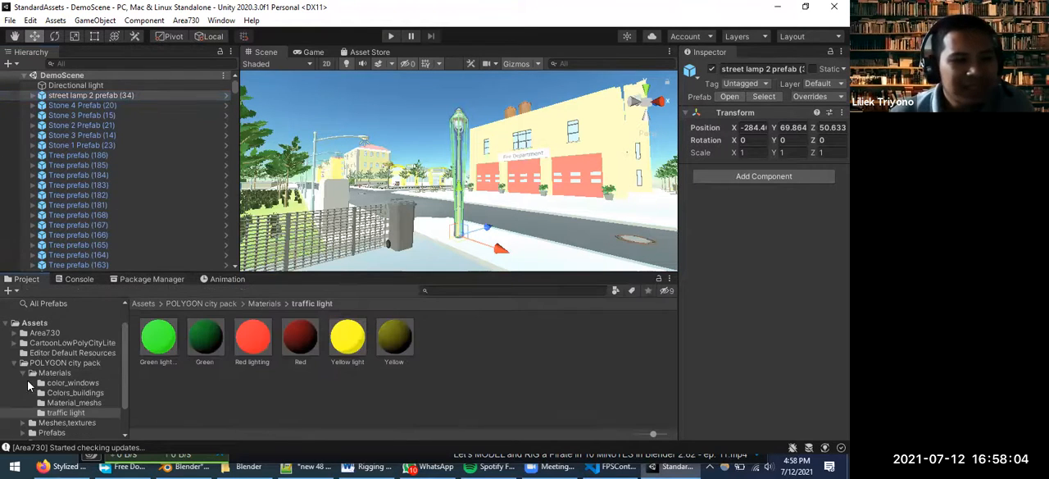
left_click(14, 363)
left_click(35, 401)
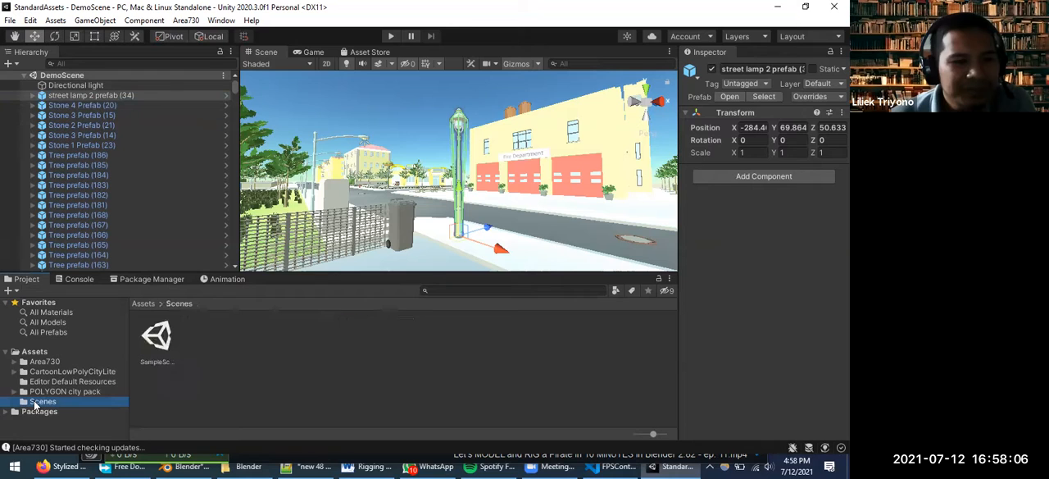
double_click(156, 336)
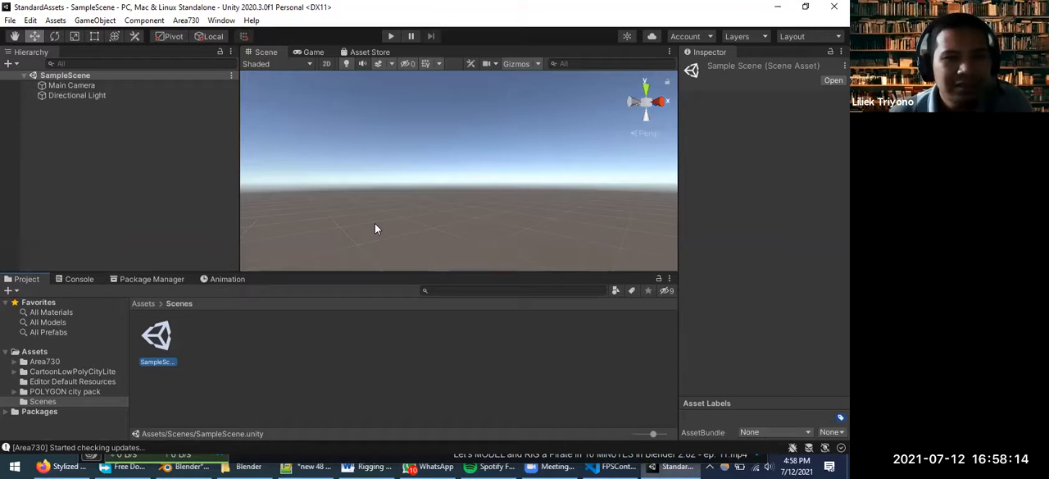
Open the CartoonLowPolyCityLite_01 scene from the Scenes folder of the CartoonLowPolyCityLite package
left_click(47, 373)
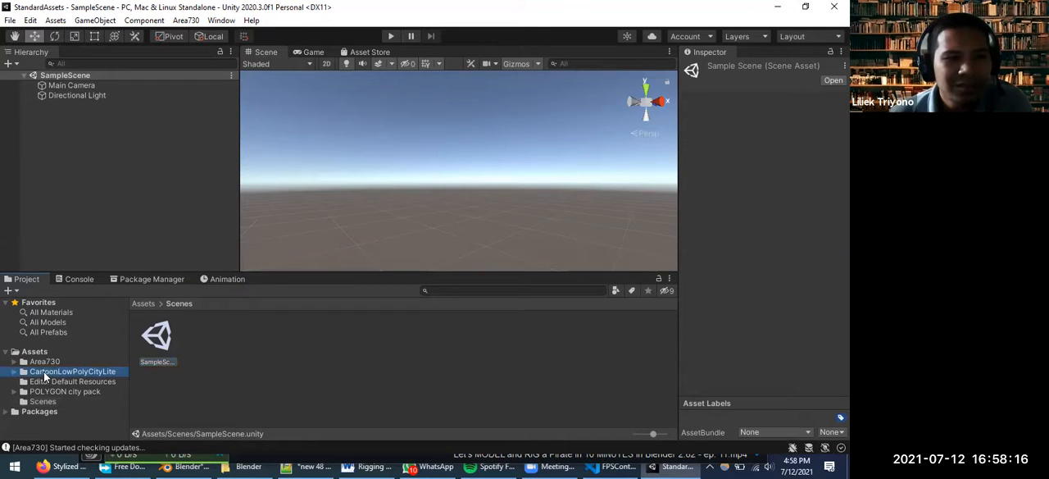
left_click(14, 372)
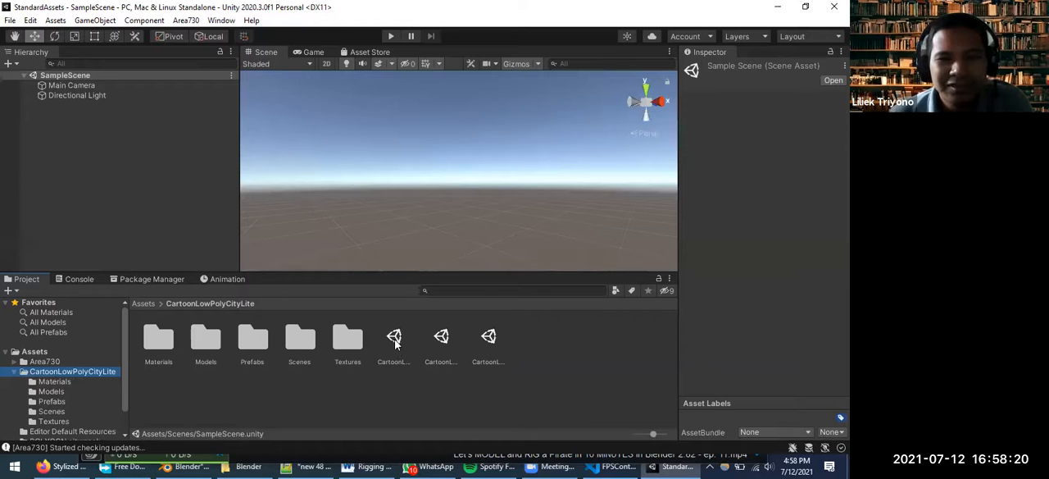
double_click(296, 336)
left_click(160, 338)
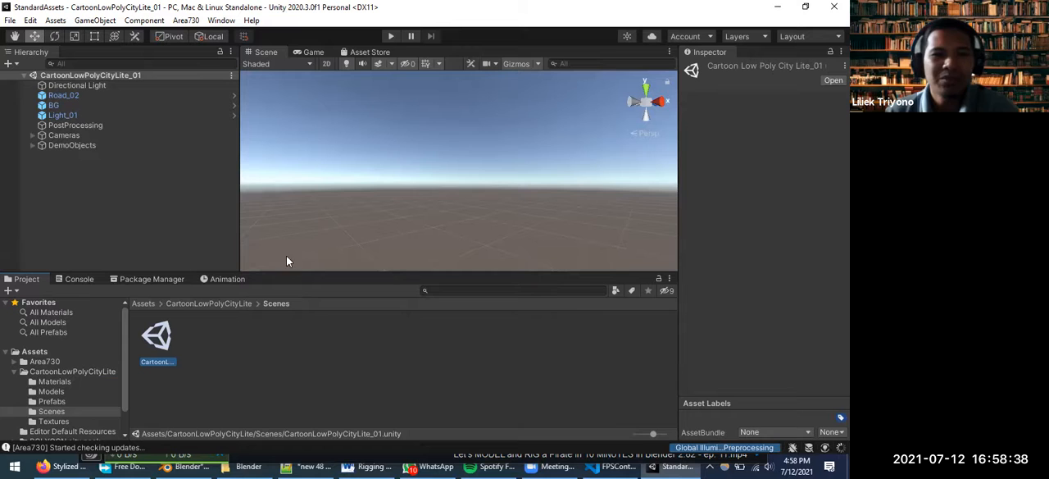
Focus on the BG object and inspect the surrounding low poly city from several angles
double_click(54, 105)
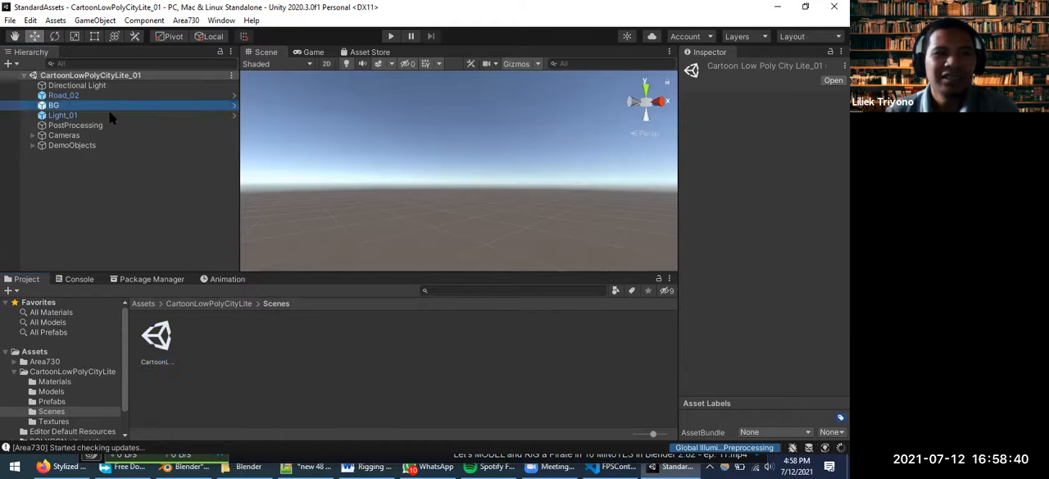
scroll(534, 168, "up", 5)
middle_click_drag(583, 179, 494, 214)
scroll(551, 215, "down", 5)
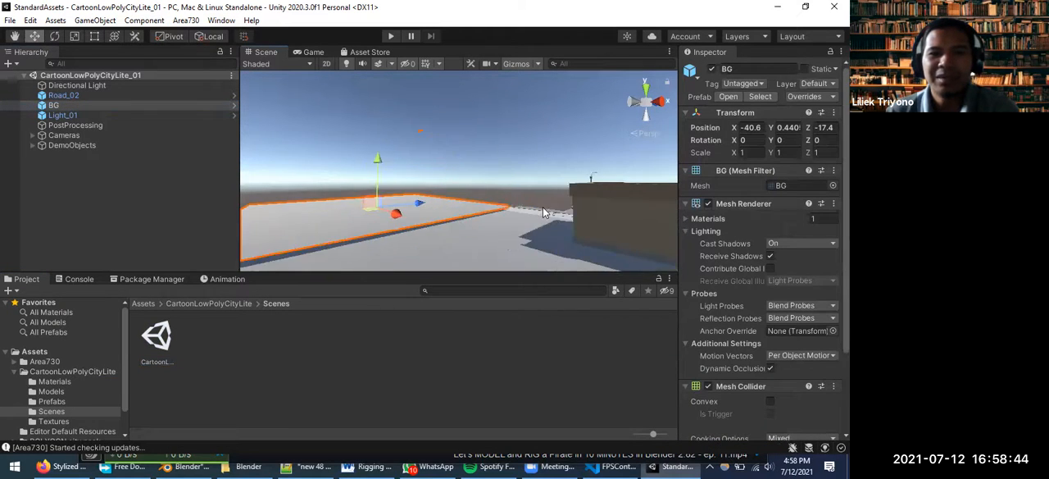
scroll(558, 220, "down", 6)
middle_click_drag(658, 230, 462, 253)
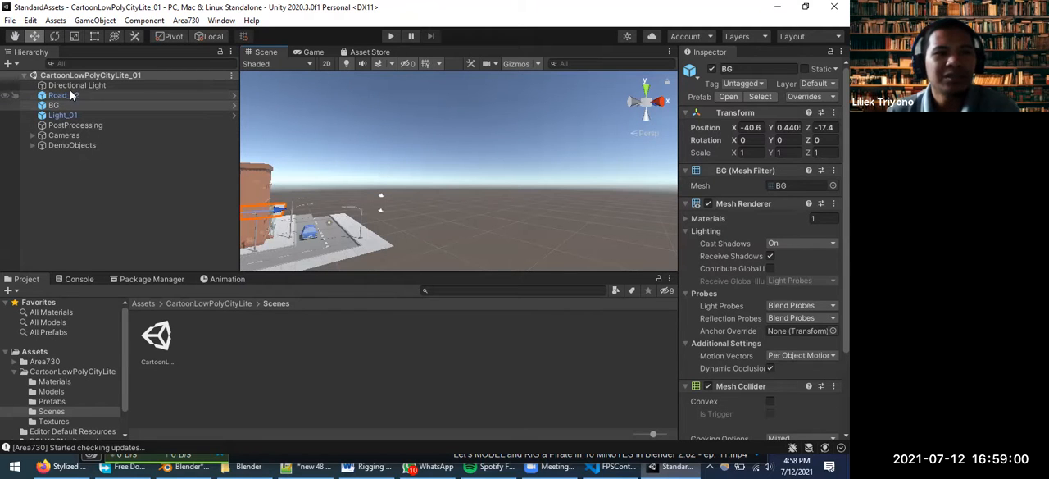
Expand the DemoObjects group and focus the view on Car_03 (2) and Car_03 in turn
left_click(32, 145)
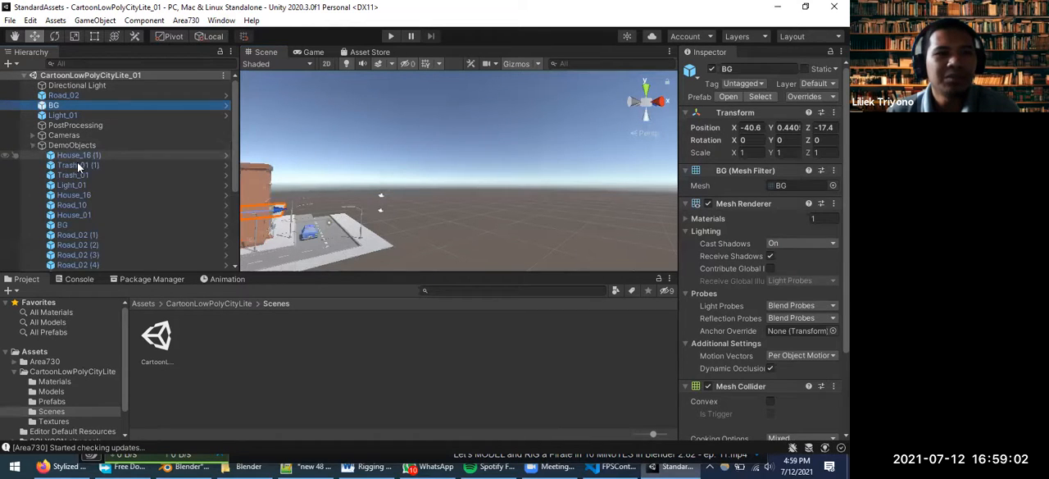
scroll(81, 225, "down", 2)
scroll(81, 225, "down", 2)
scroll(79, 223, "down", 3)
double_click(72, 224)
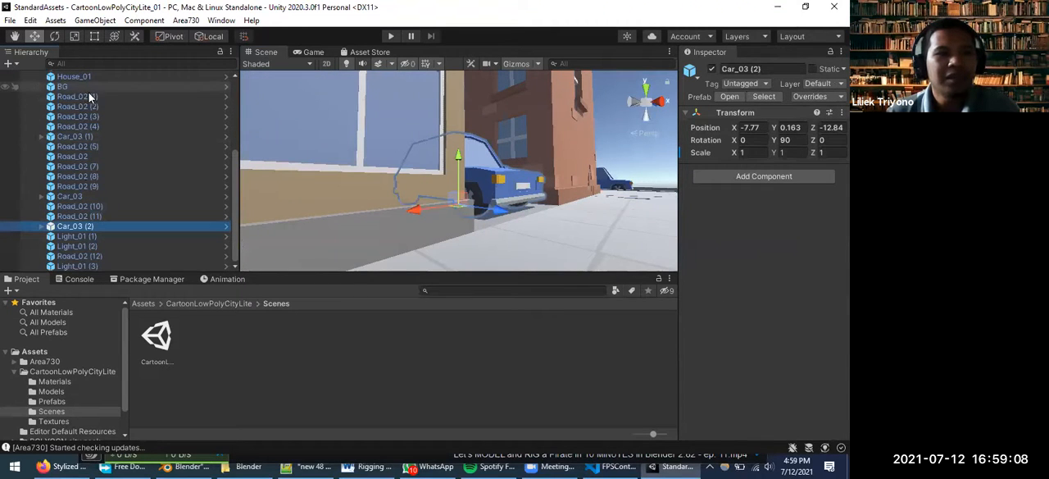
double_click(80, 197)
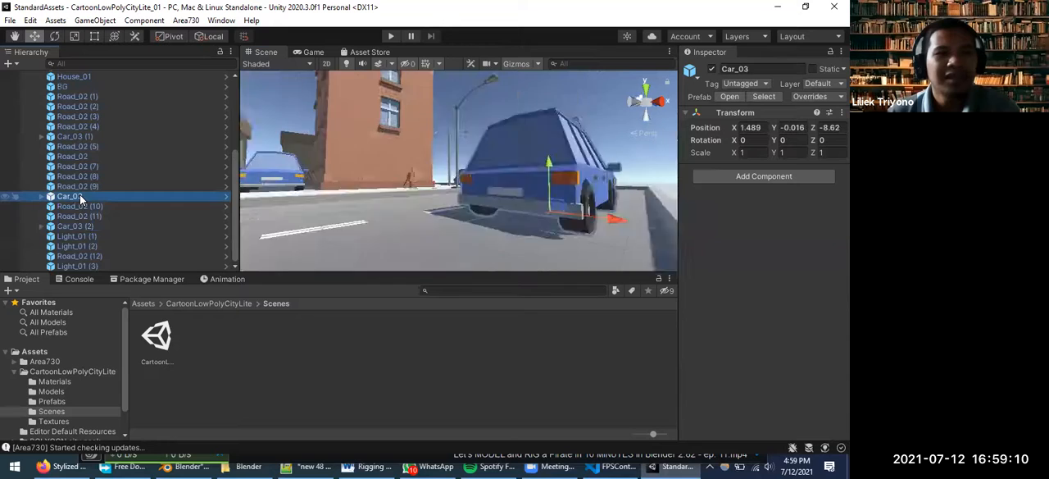
Select the Car_03 (1) car in the scene and view the street and buildings around it
scroll(431, 197, "down", 3)
middle_click_drag(434, 201, 290, 241)
left_click(403, 201)
left_click_drag(471, 211, 326, 230, "alt")
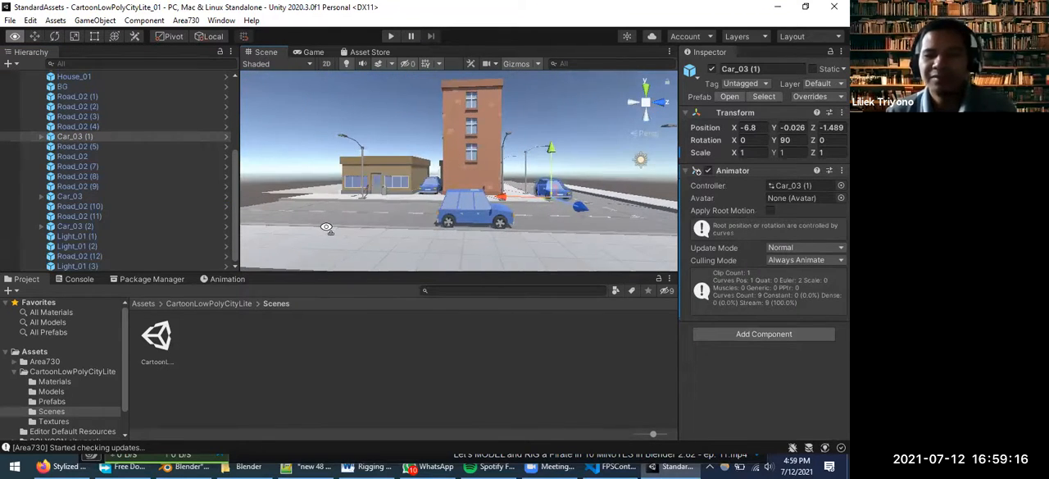
key("Left")
key("Right")
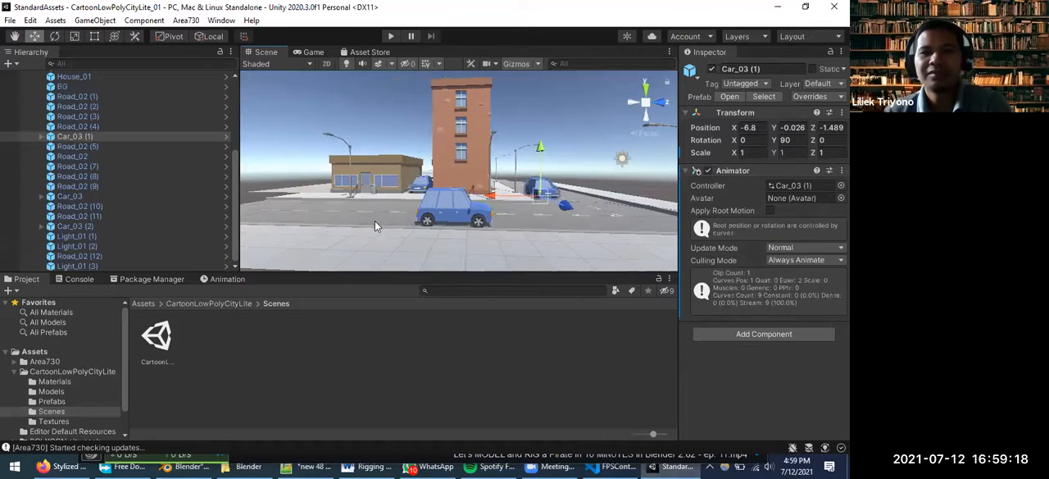
key("Right")
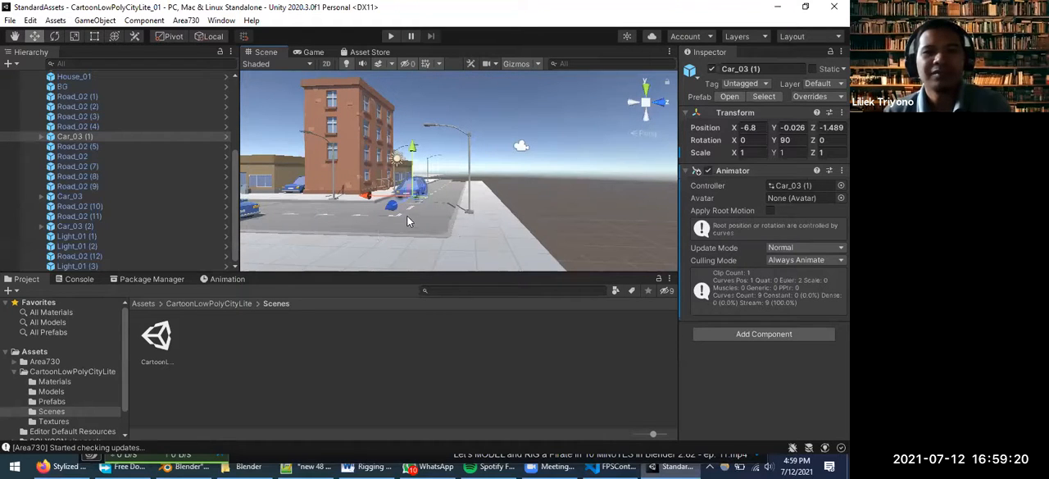
Select the Car_03 body inside Car_03 (1) at the street corner and show its animation timeline
key("Up")
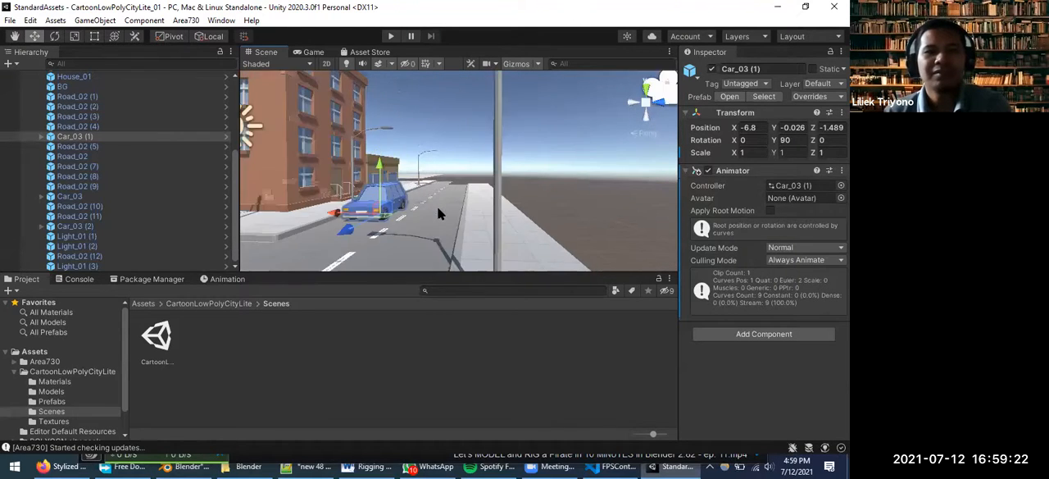
key("Up")
right_click_drag(465, 185, 160, 201)
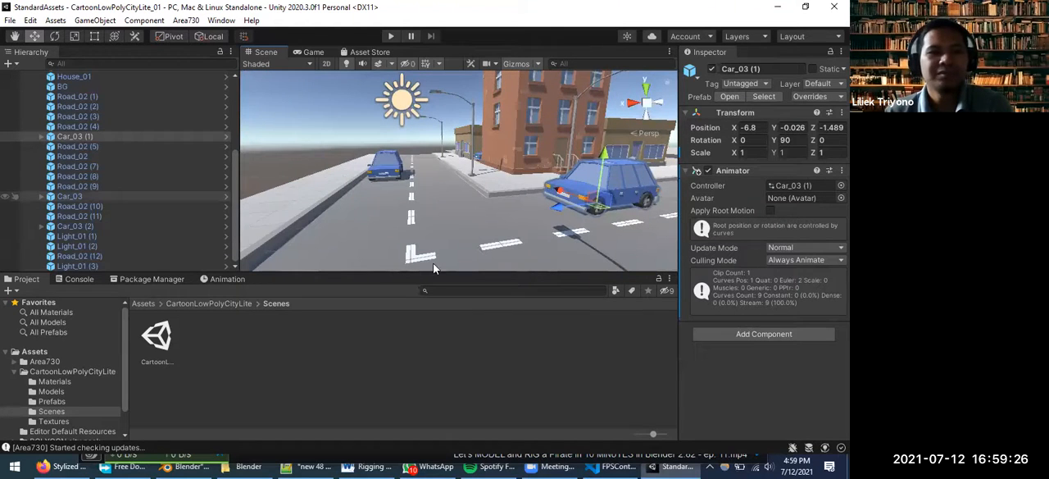
scroll(450, 262, "down", 1)
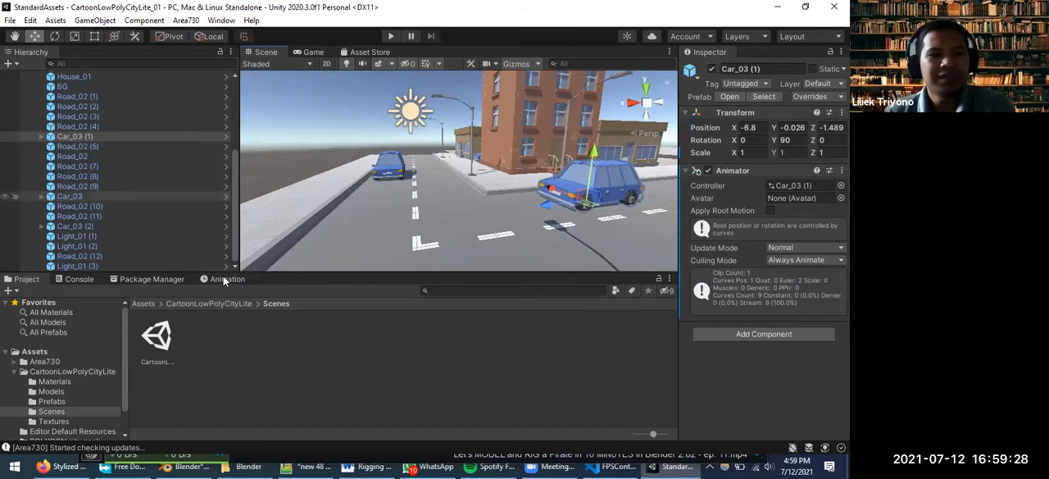
left_click(596, 189)
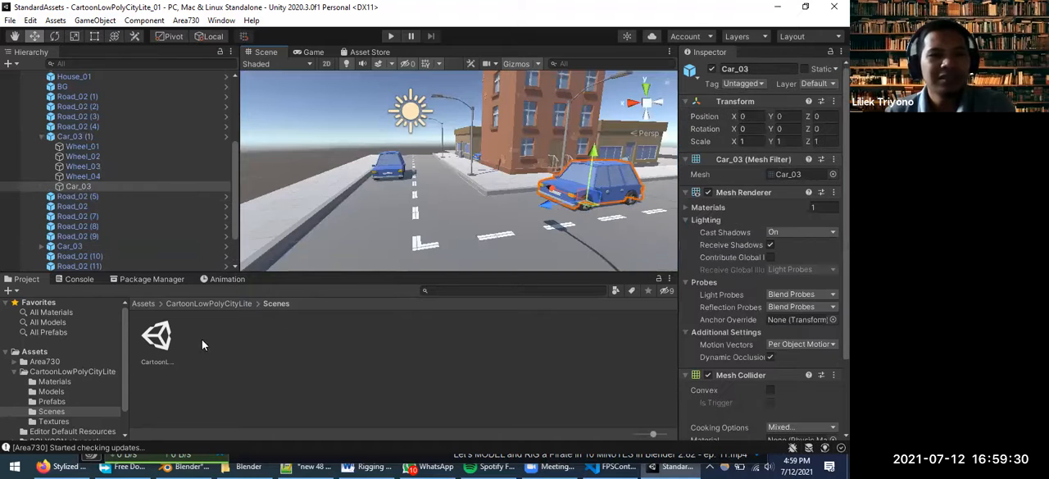
left_click(224, 281)
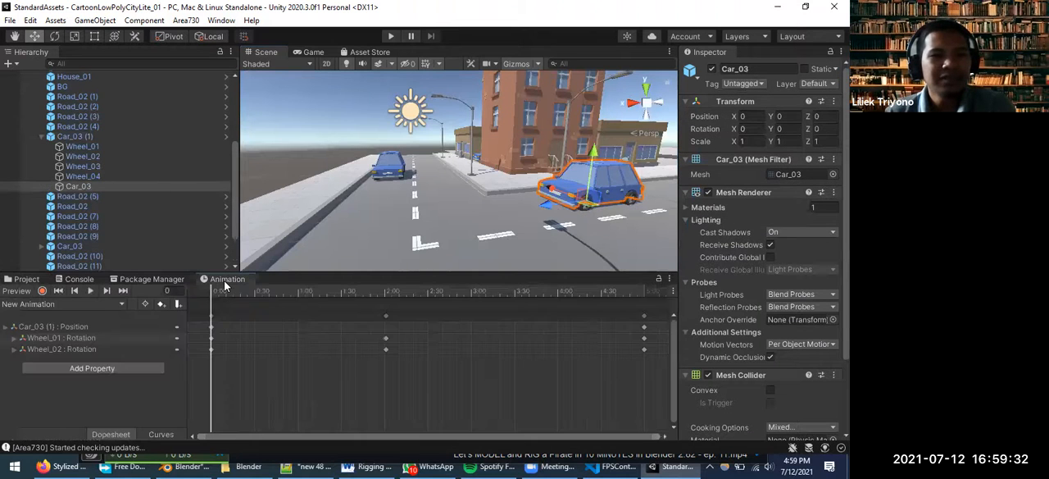
Scrub the New Animation clip back and forth between its start and end to preview the car driving along the road
scroll(500, 228, "down", 2)
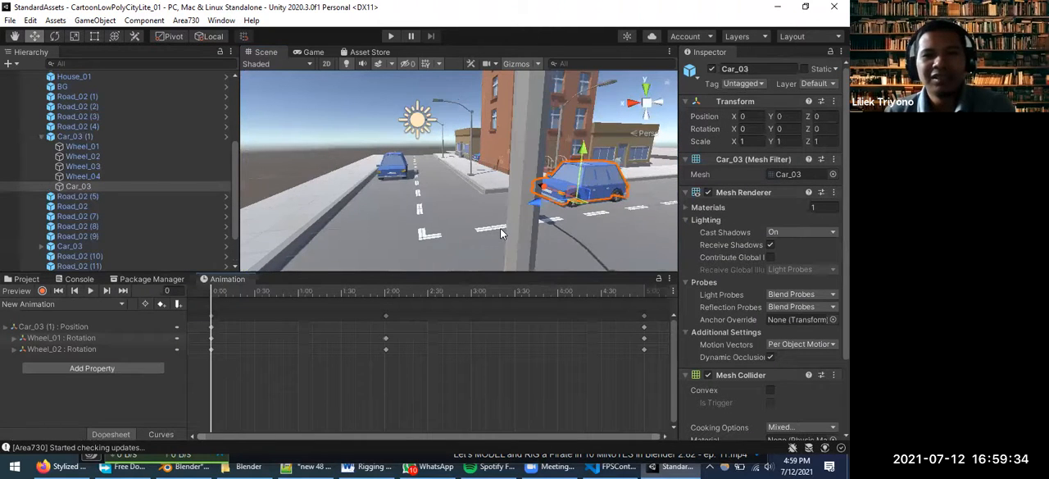
scroll(502, 228, "down", 3)
middle_click_drag(614, 195, 439, 215)
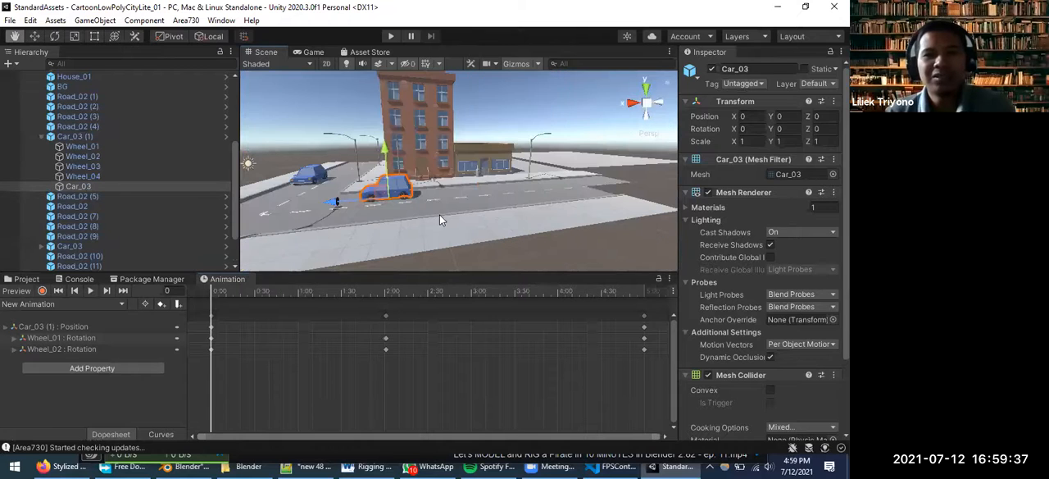
left_click(233, 293)
left_click_drag(261, 295, 500, 294)
left_click_drag(595, 292, 283, 288)
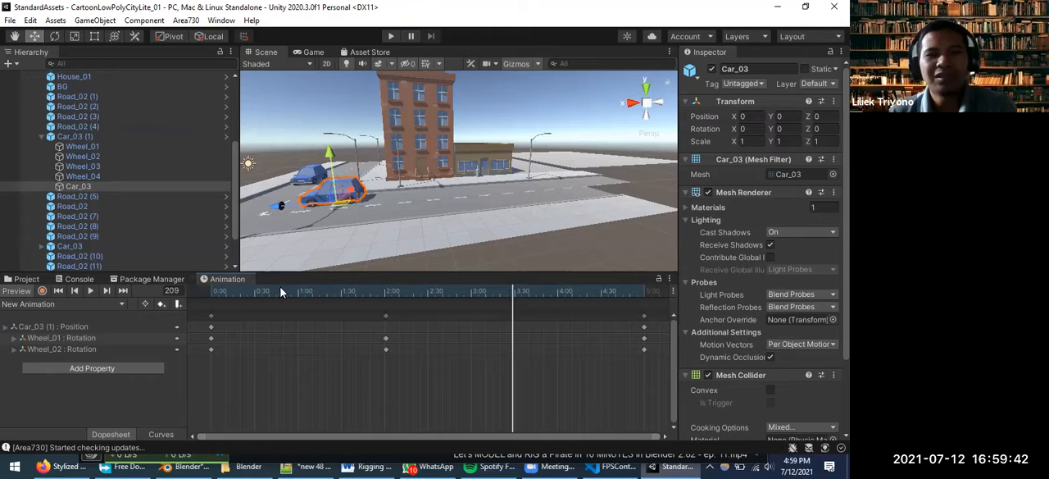
left_click(219, 295)
left_click(538, 291)
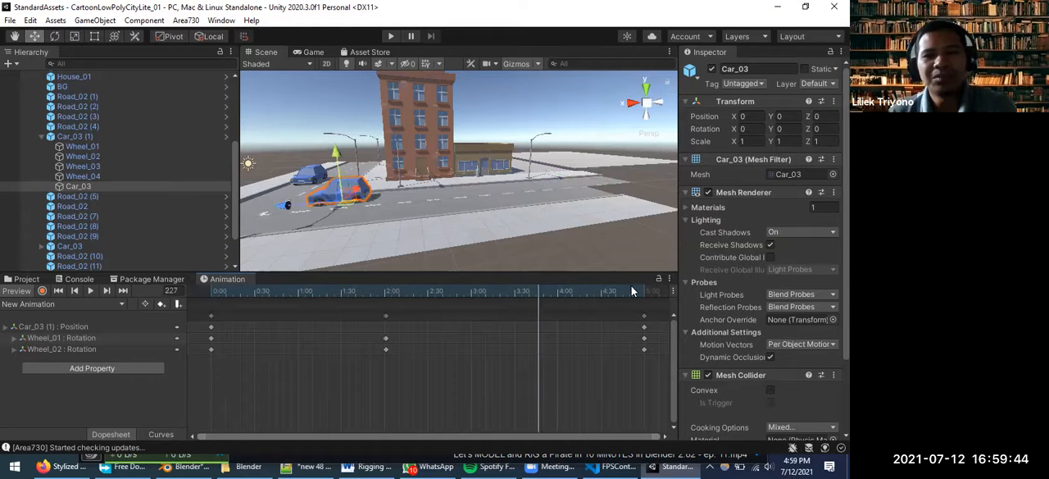
left_click(578, 292)
left_click(211, 291)
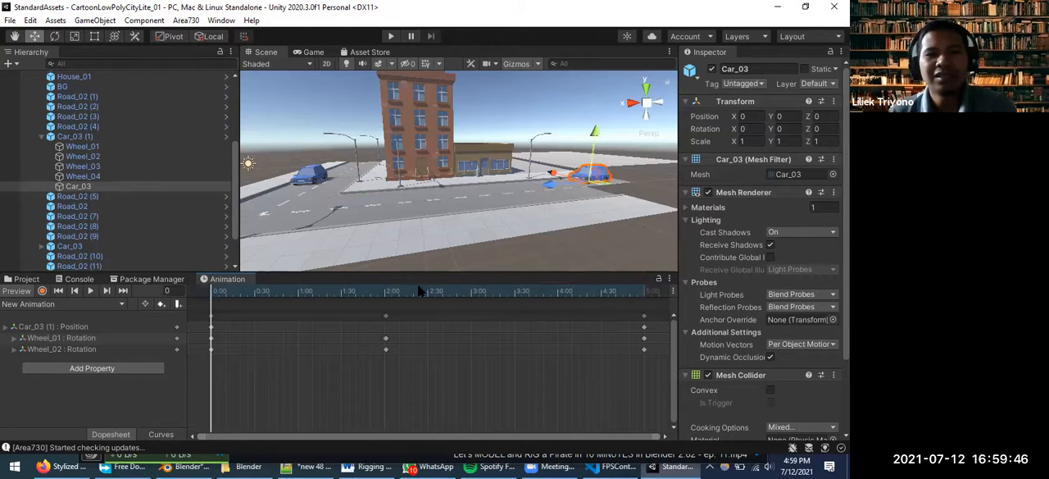
left_click(615, 295)
left_click(419, 291)
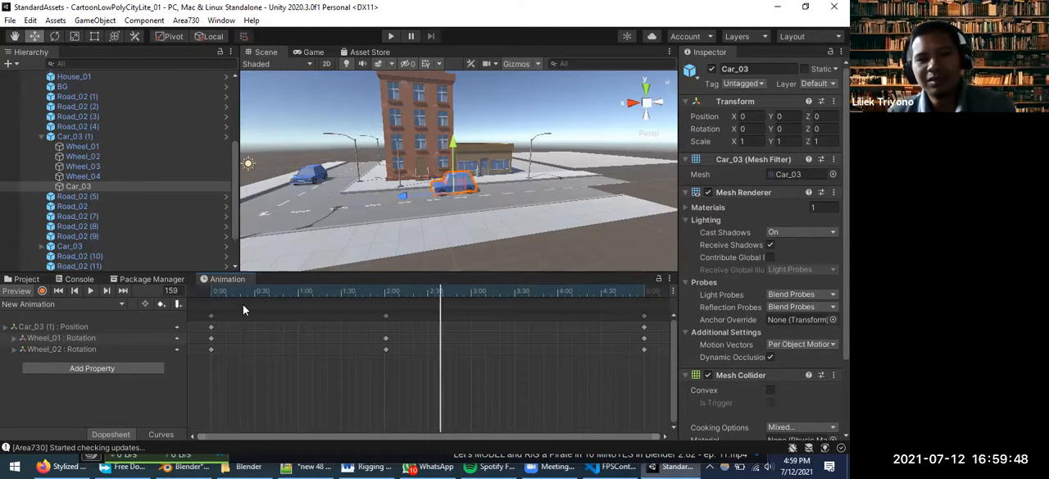
left_click(230, 304)
left_click(213, 307)
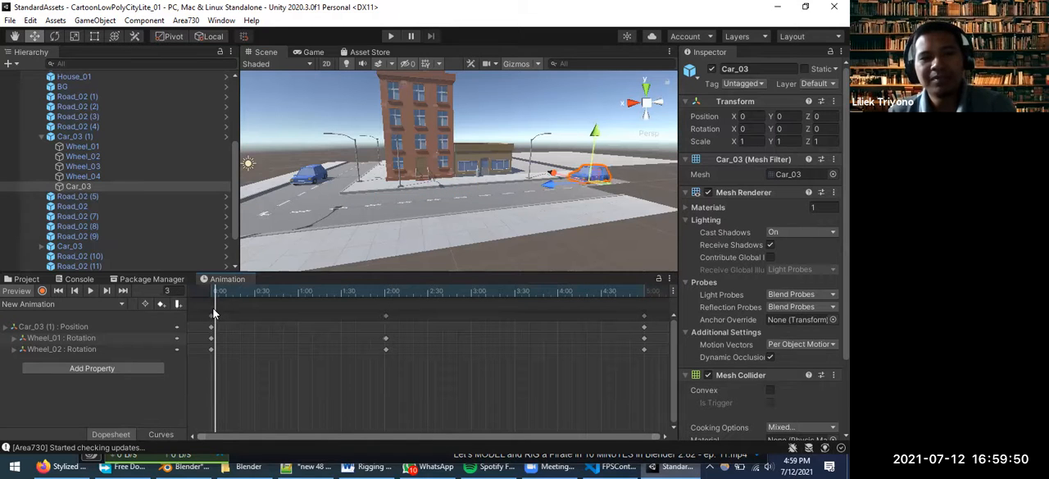
left_click(212, 308)
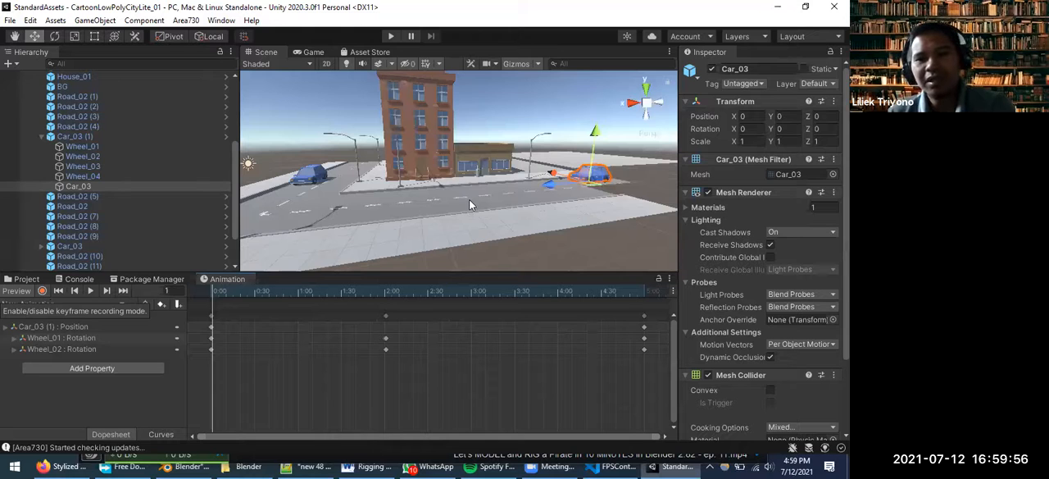
Select the parent Car_03 (1) object and preview the early part of its animation, returning to frame 0
scroll(539, 197, "up", 2)
left_click(627, 202)
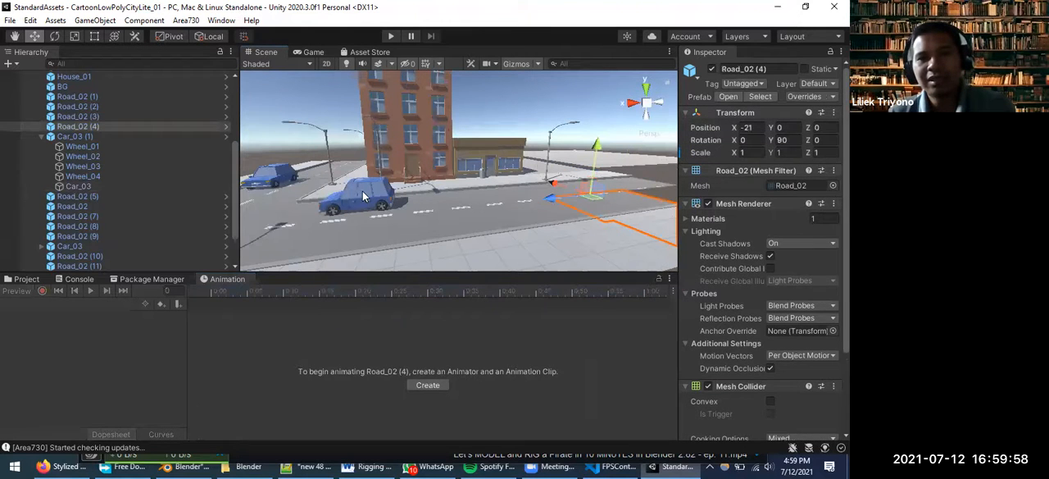
left_click(365, 197)
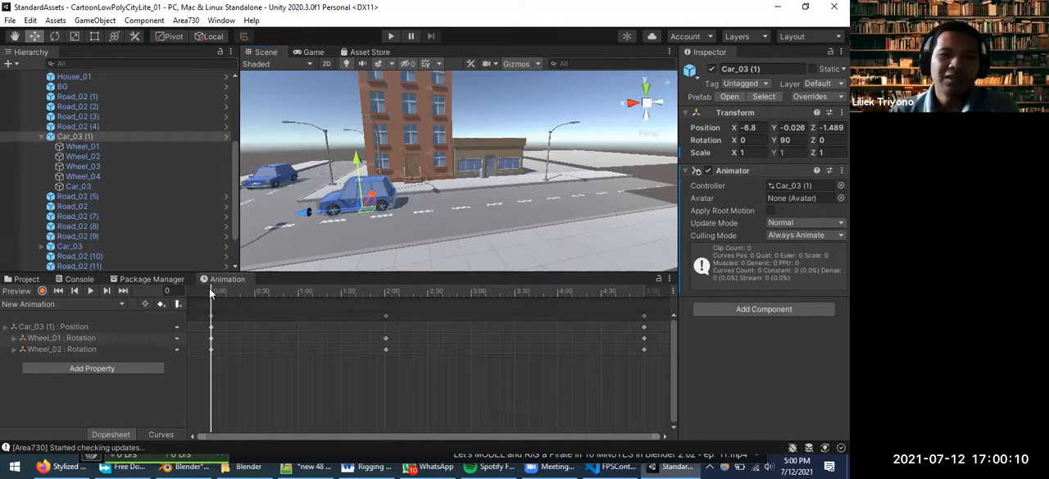
left_click_drag(242, 285, 320, 284)
left_click_drag(394, 284, 225, 295)
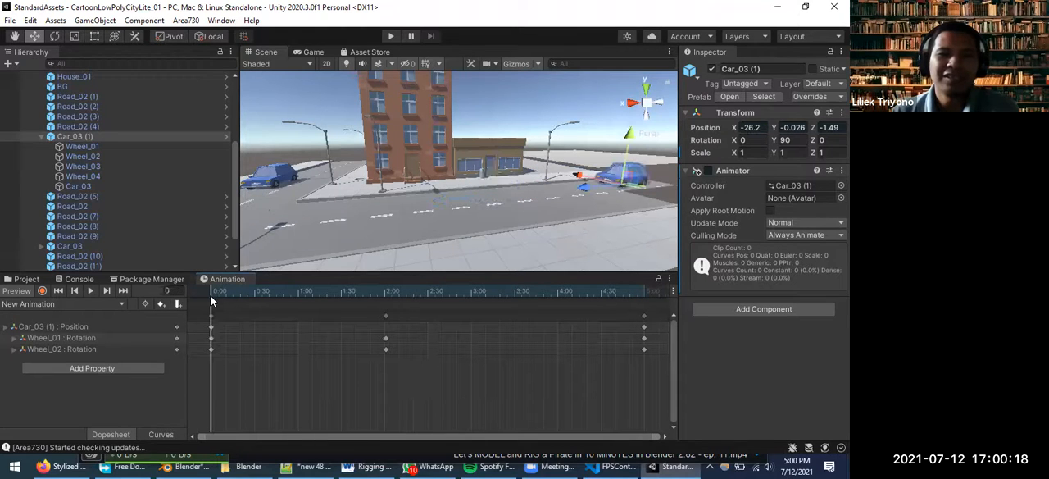
Run the city scene in Play mode to watch the animated car, stop it, and select Car_03 (1) again
left_click(391, 36)
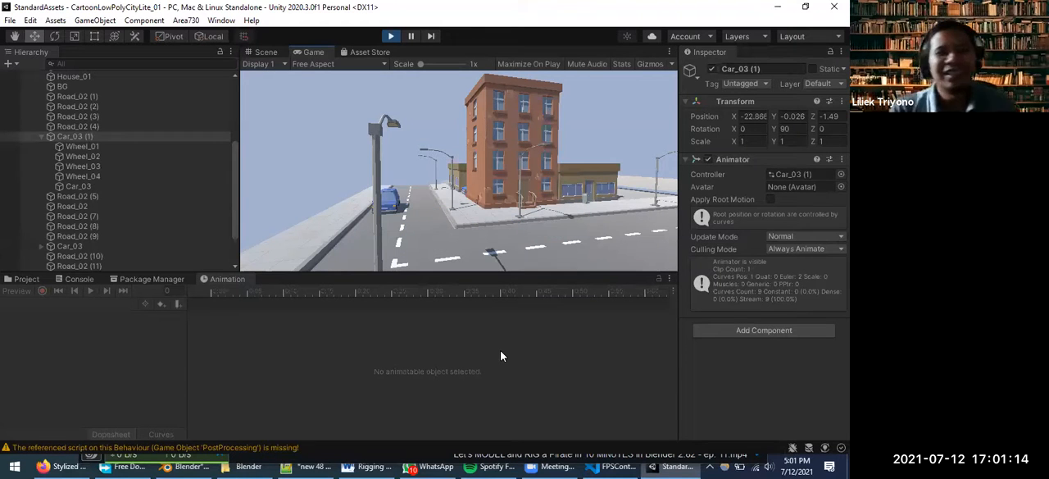
left_click(392, 38)
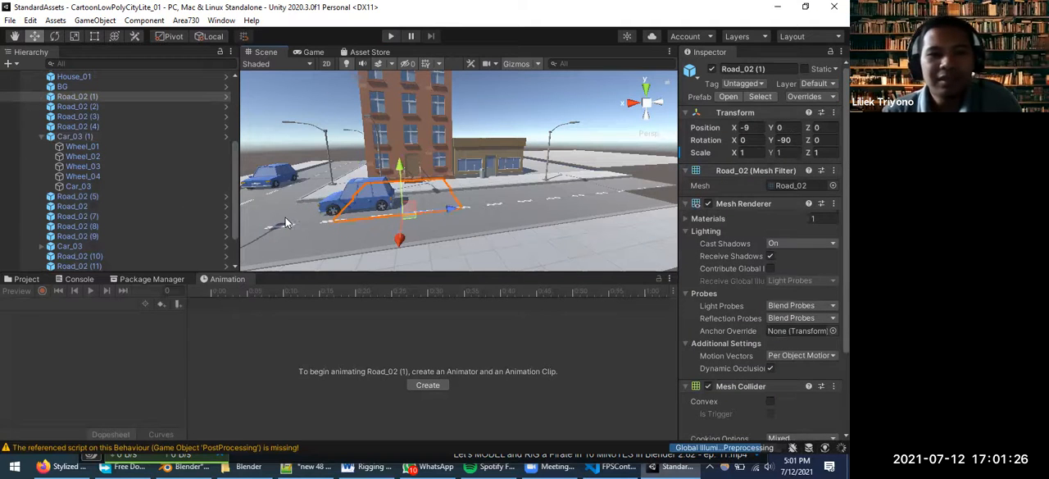
left_click(363, 206)
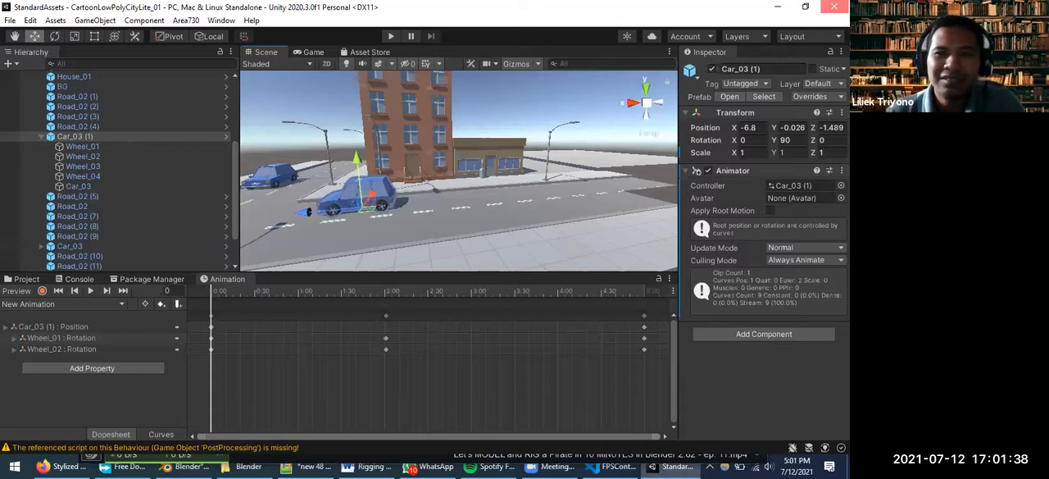
Close Unity and the Asset Store browser tab, and look over the two Blender rigging videos on the course page
left_click(835, 7)
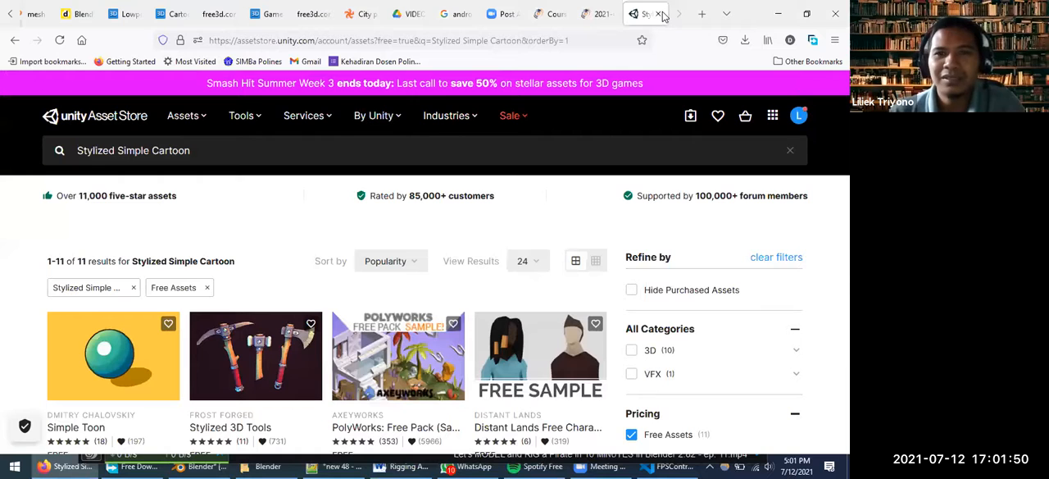
left_click(658, 14)
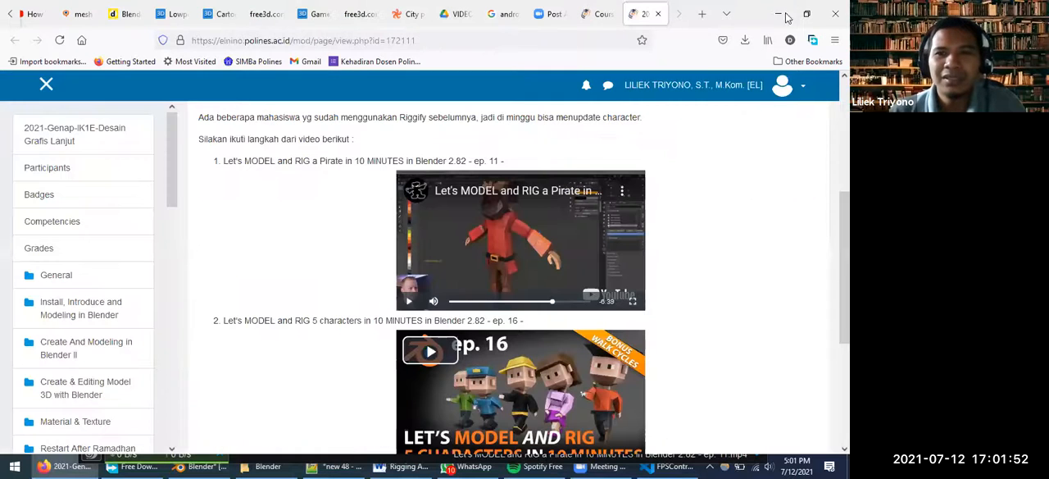
scroll(713, 240, "down", 3)
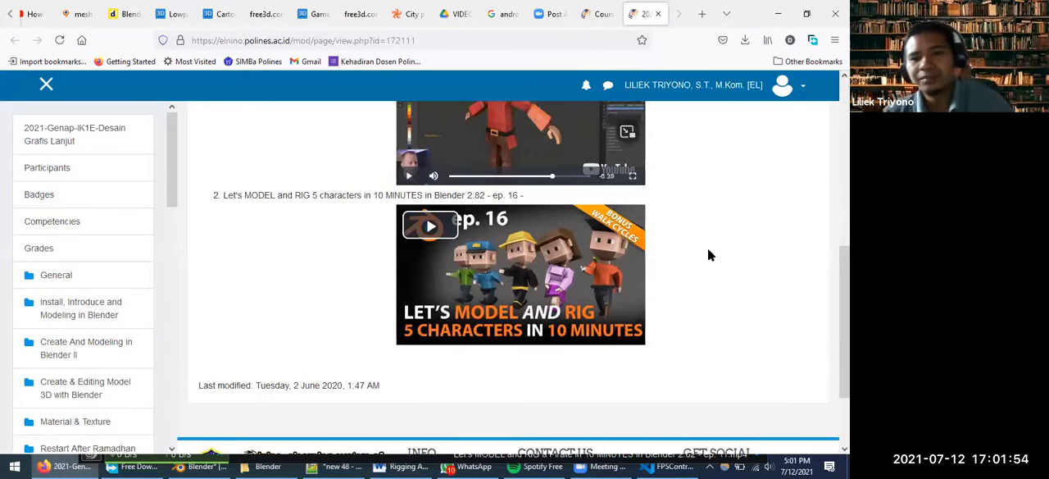
scroll(420, 396, "up", 2)
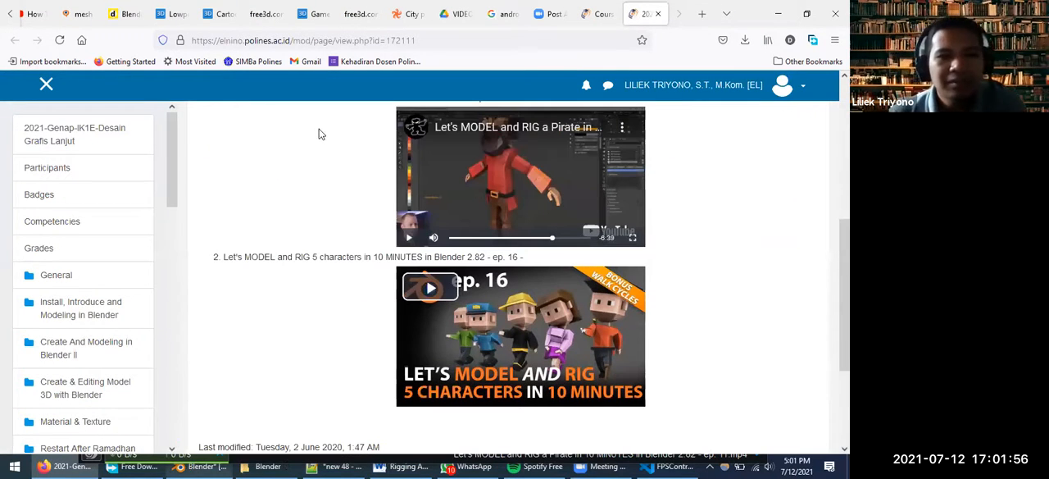
Switch to Blender and inspect the rigged low poly police character from the back, front and sides
key("alt+Tab")
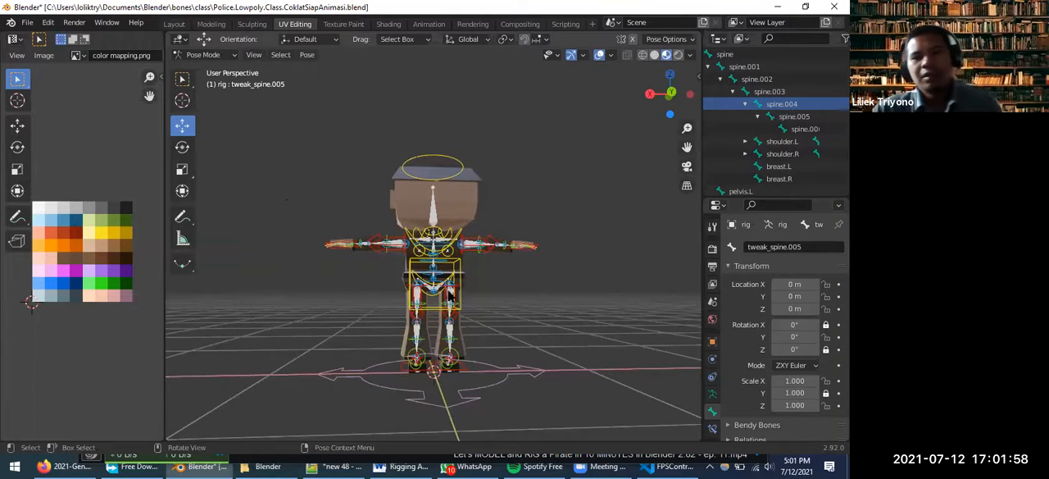
scroll(564, 301, "up", 4)
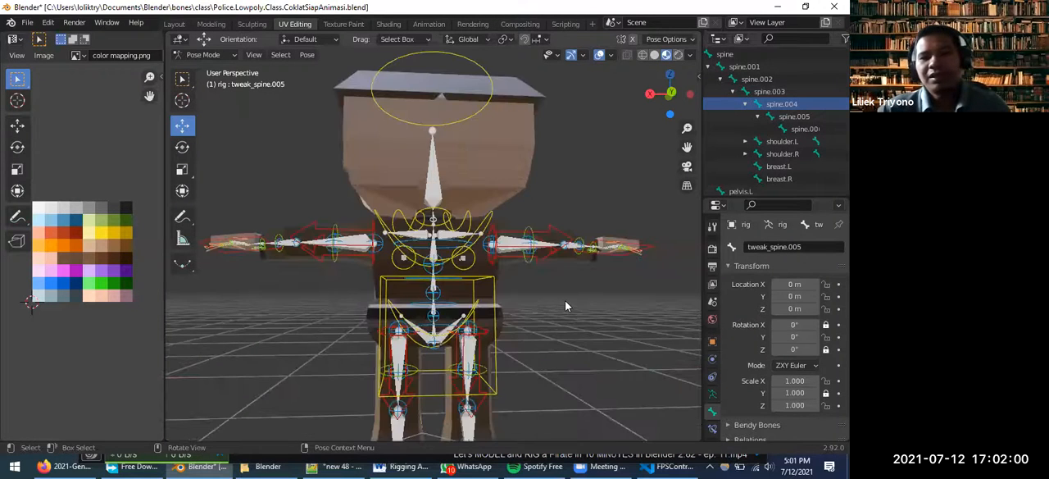
scroll(583, 326, "down", 5)
middle_click_drag(388, 344, 252, 323)
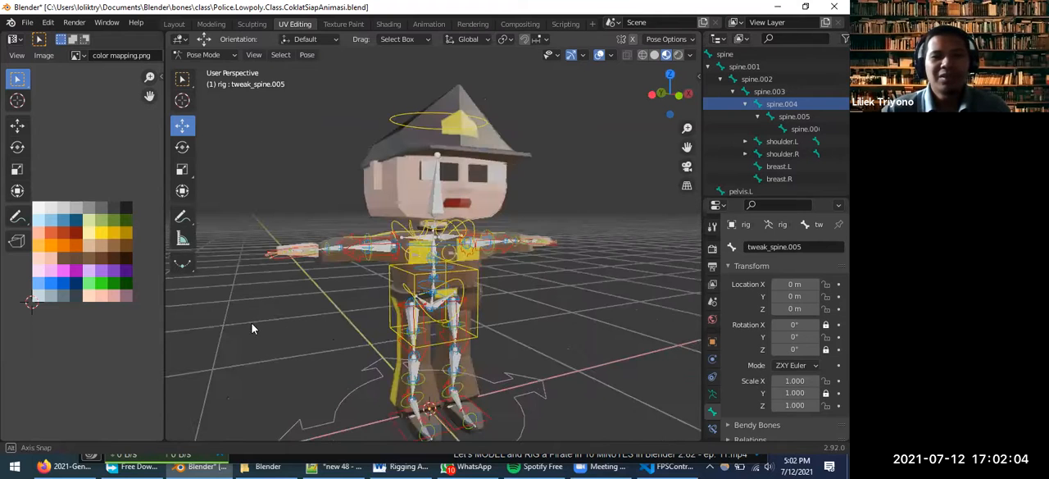
middle_click_drag(665, 310, 204, 323)
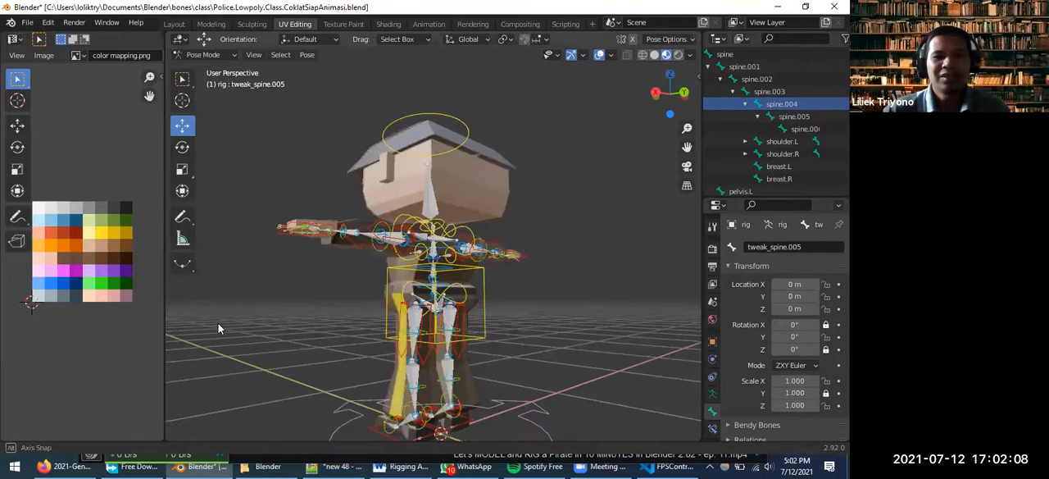
middle_click_drag(382, 330, 377, 266)
scroll(455, 374, "up", 2)
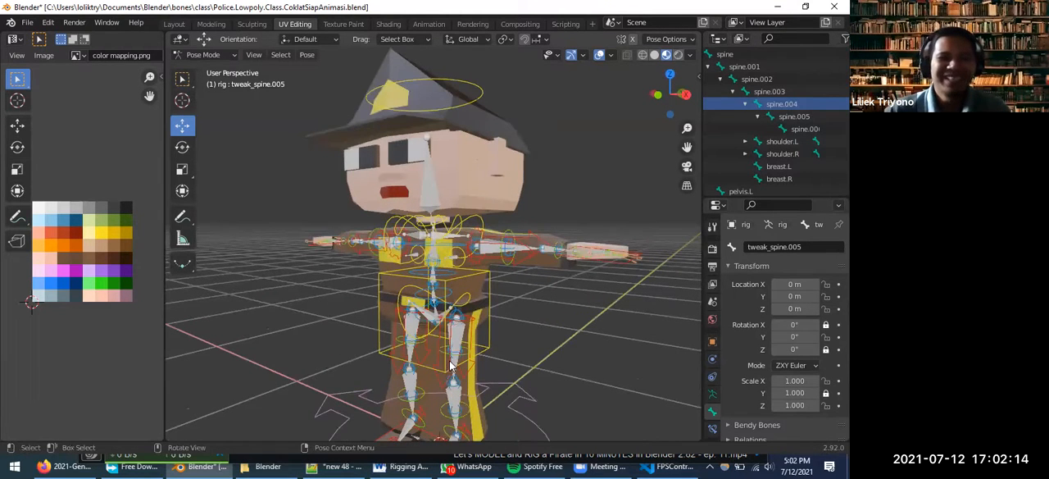
Try moving the rig's torso control sideways to test how the character's body and legs follow
left_click(447, 367)
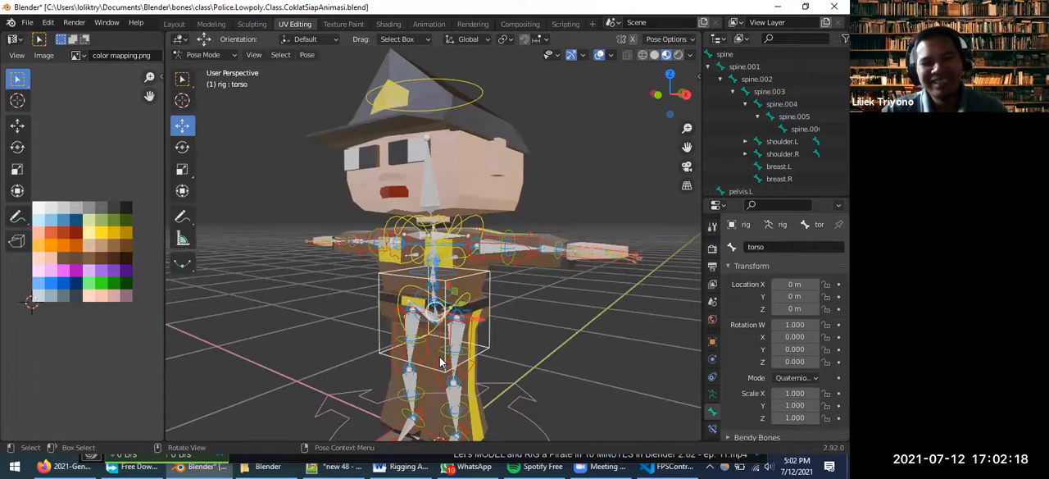
key("g")
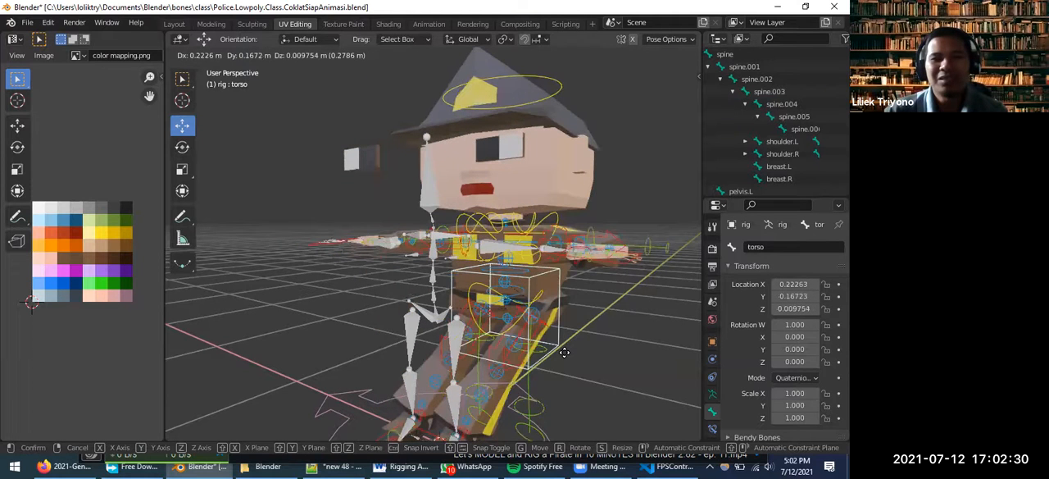
right_click(493, 374)
middle_click_drag(493, 374, 598, 305)
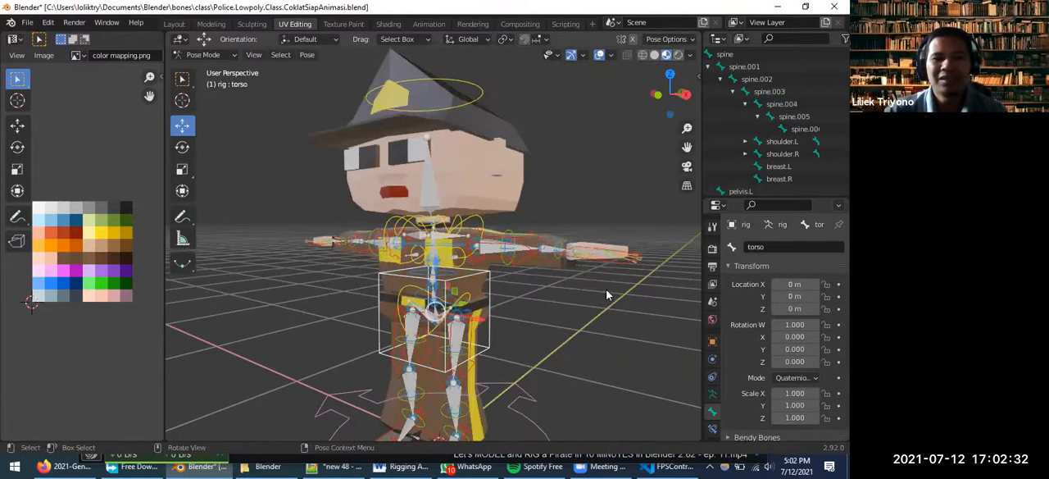
Try lowering the rig's left hand IK control about 0.14 m along global Z to test how the arm follows
scroll(613, 280, "up", 2)
scroll(615, 279, "down", 2)
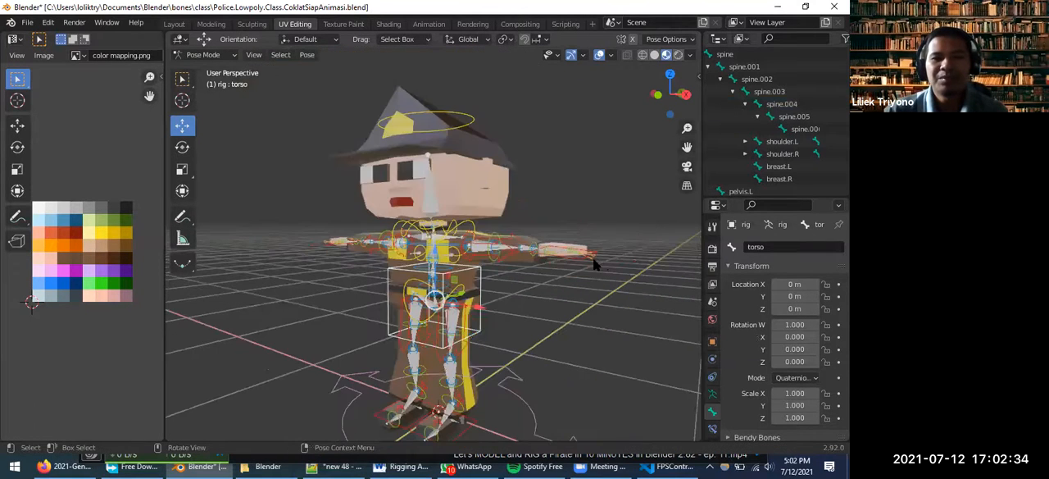
left_click(585, 260)
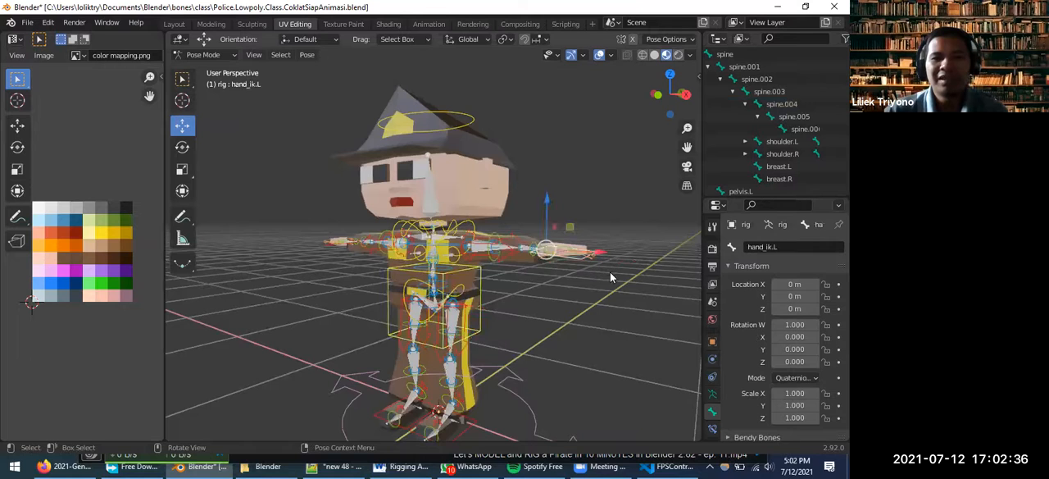
scroll(639, 281, "up", 2)
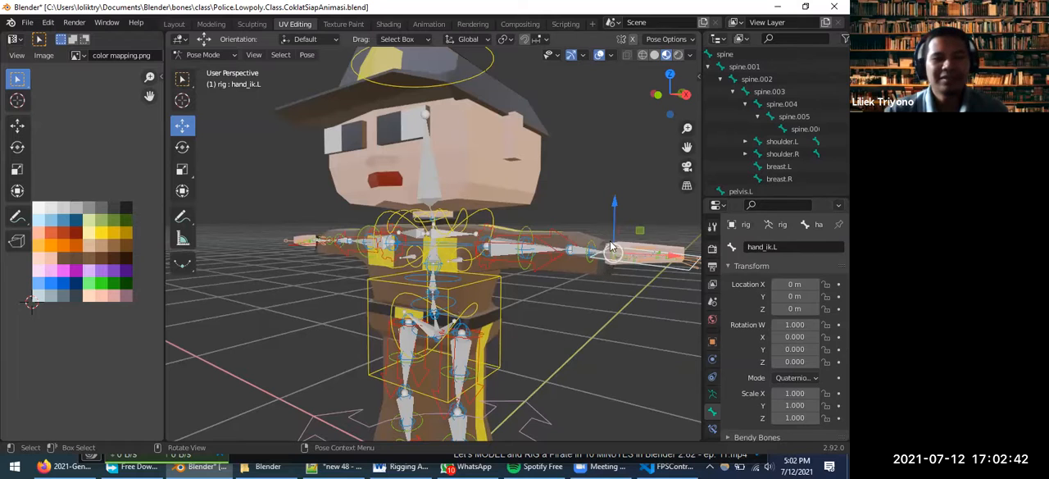
key("g")
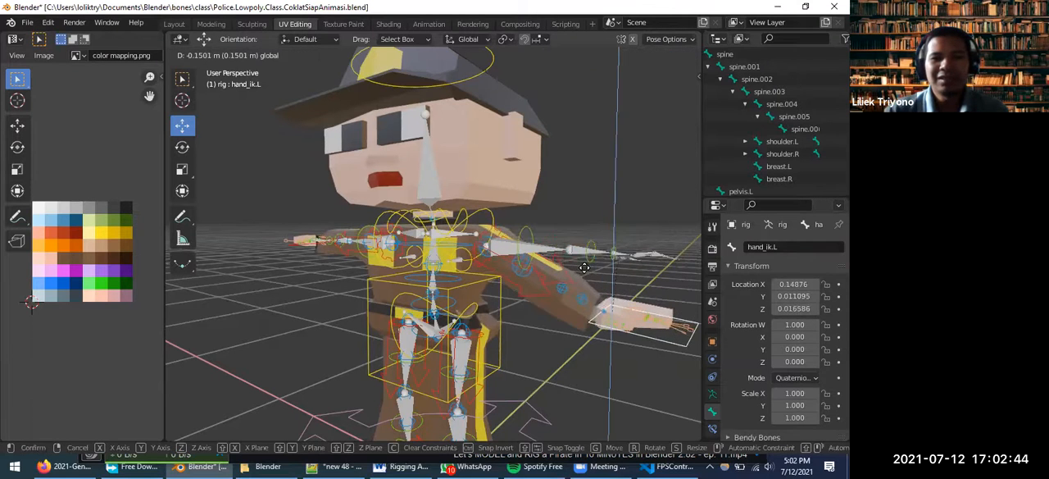
left_click(590, 265)
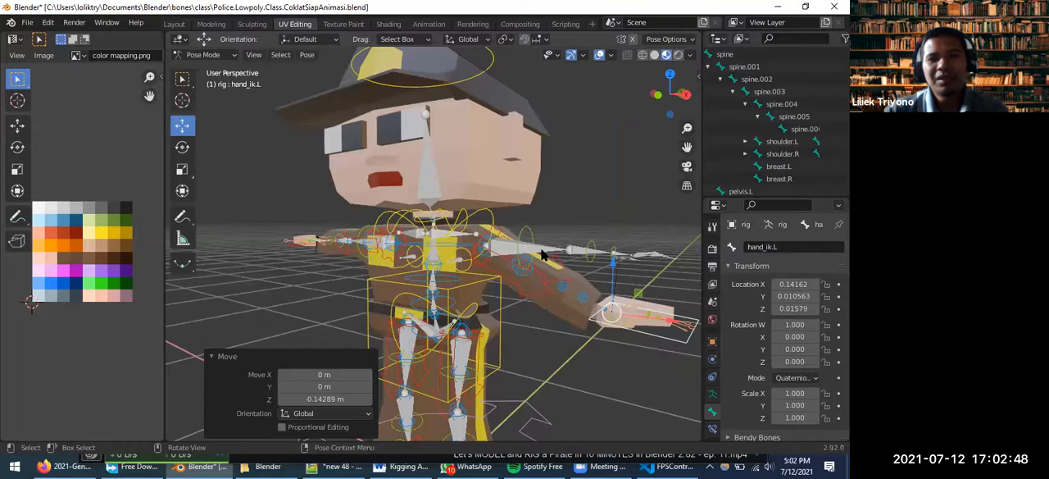
Find the metarig armature in the Metarig collection and hide it, leaving the generated rig's controls displayed
scroll(796, 94, "up", 3)
left_click_drag(772, 194, 722, 194)
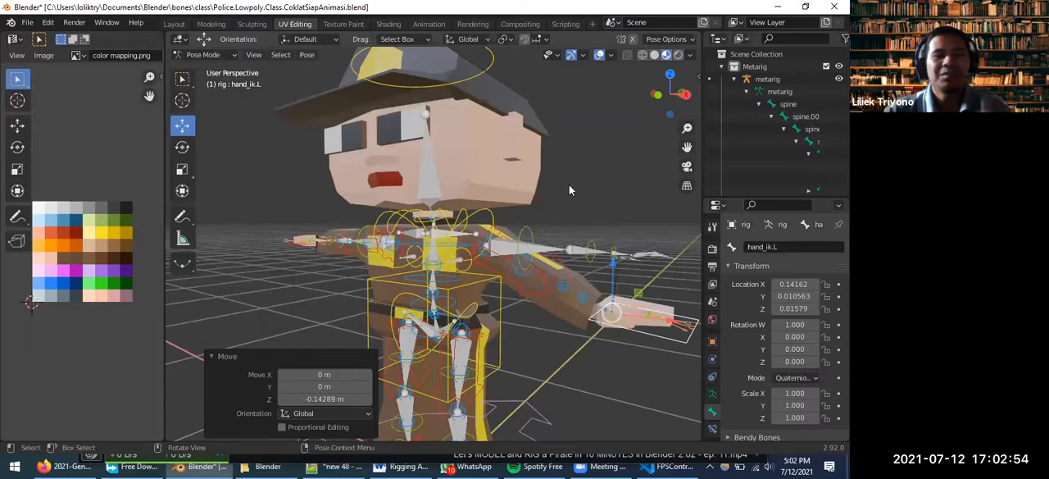
left_click(722, 67)
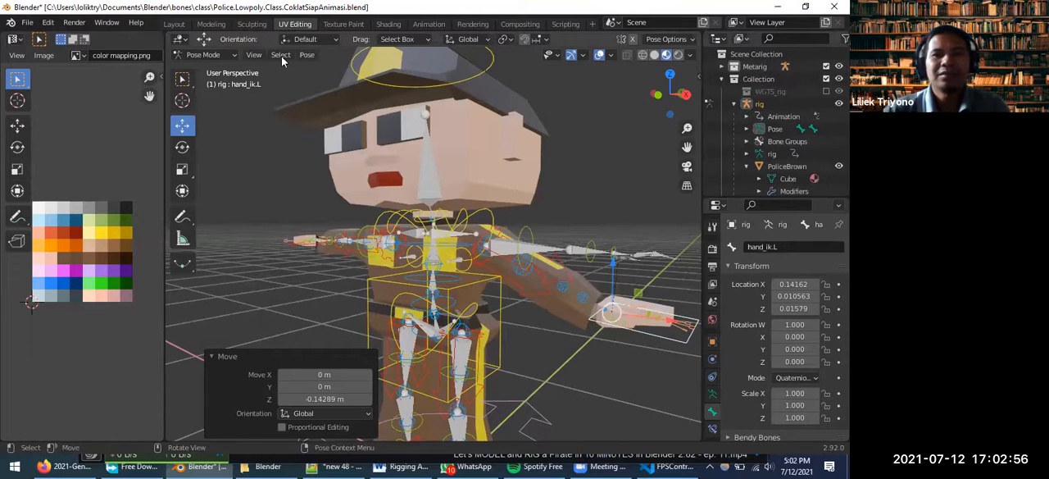
left_click(26, 23)
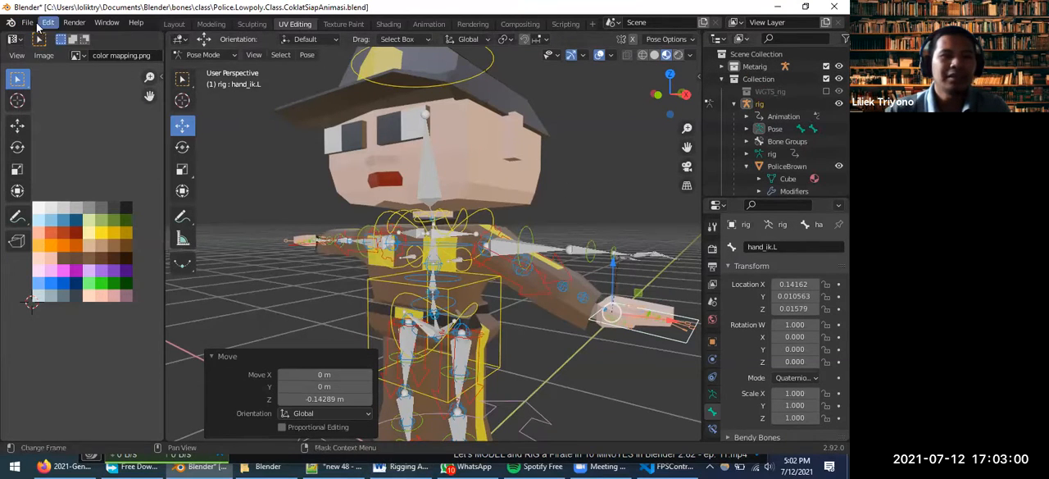
left_click(723, 66)
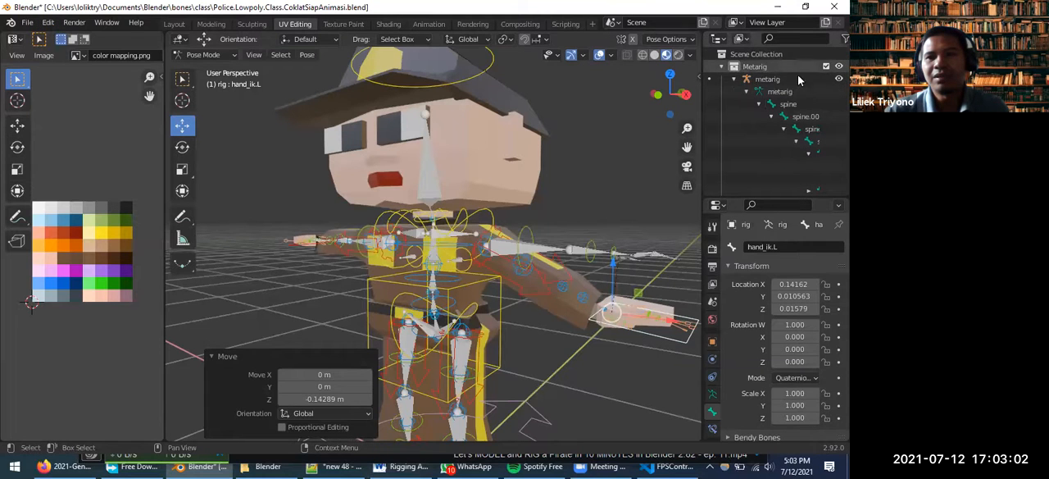
left_click(838, 79)
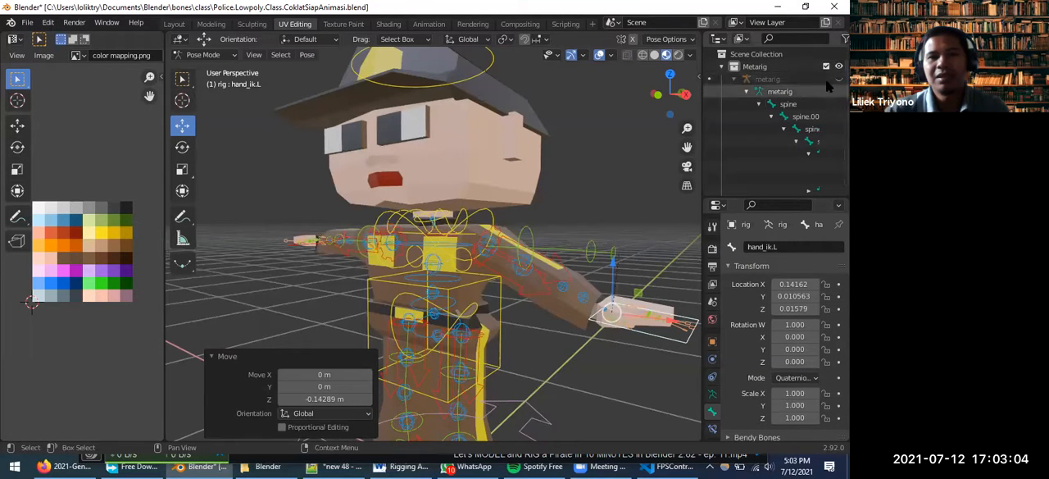
Collapse the metarig's bone hierarchy and the main Collection, and make the metarig armature visible again
left_click(735, 80)
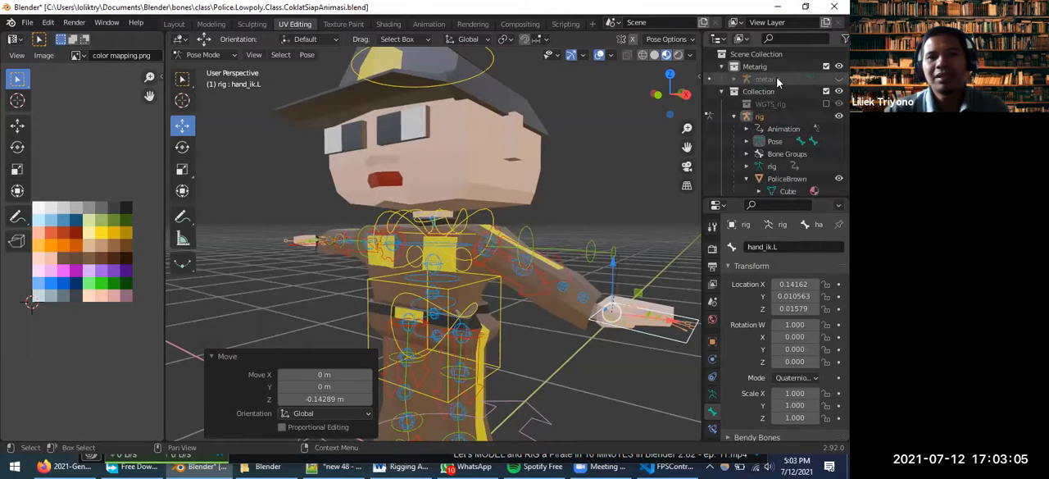
left_click(723, 66)
left_click(723, 80)
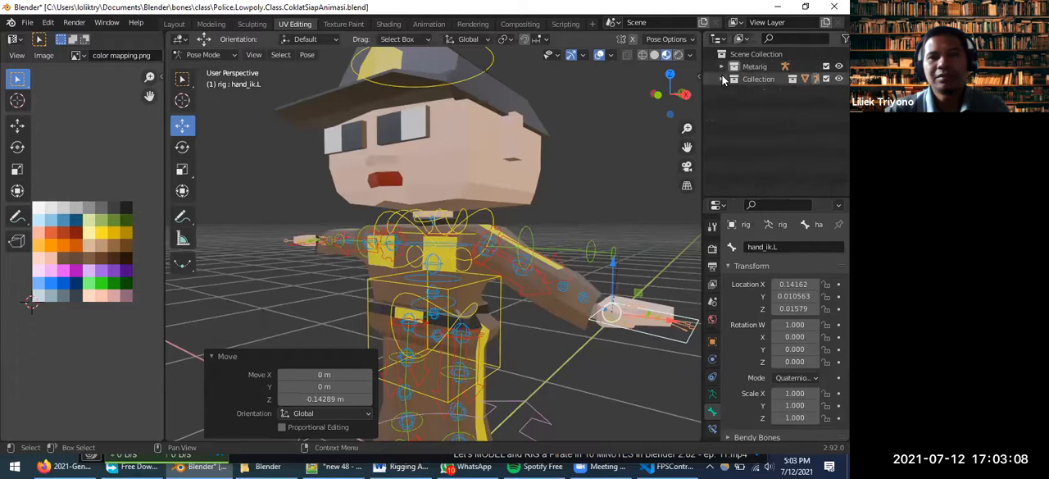
left_click(722, 67)
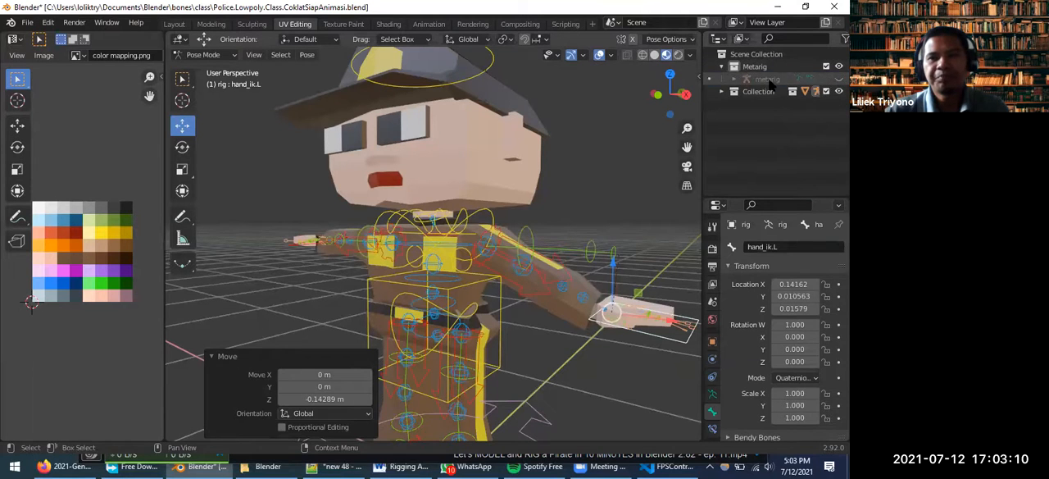
left_click(771, 79)
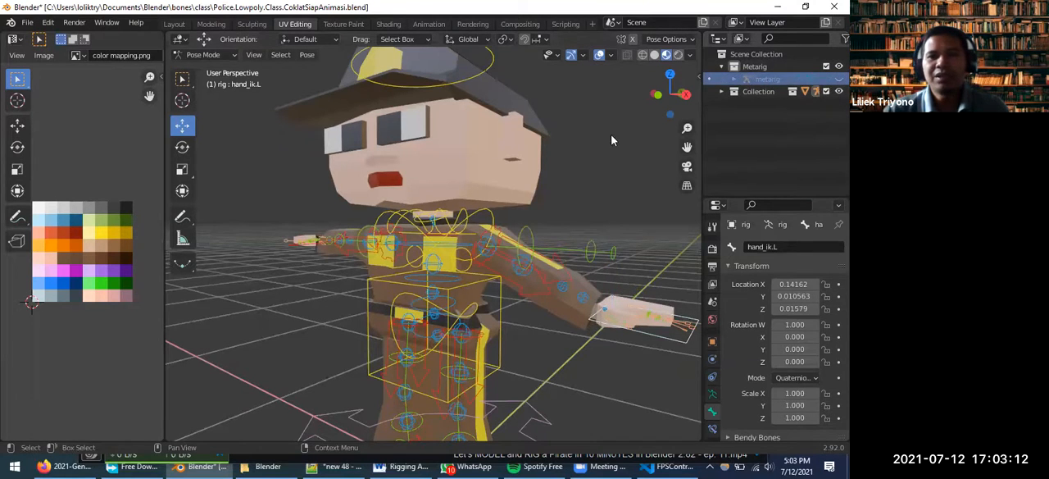
left_click(839, 79)
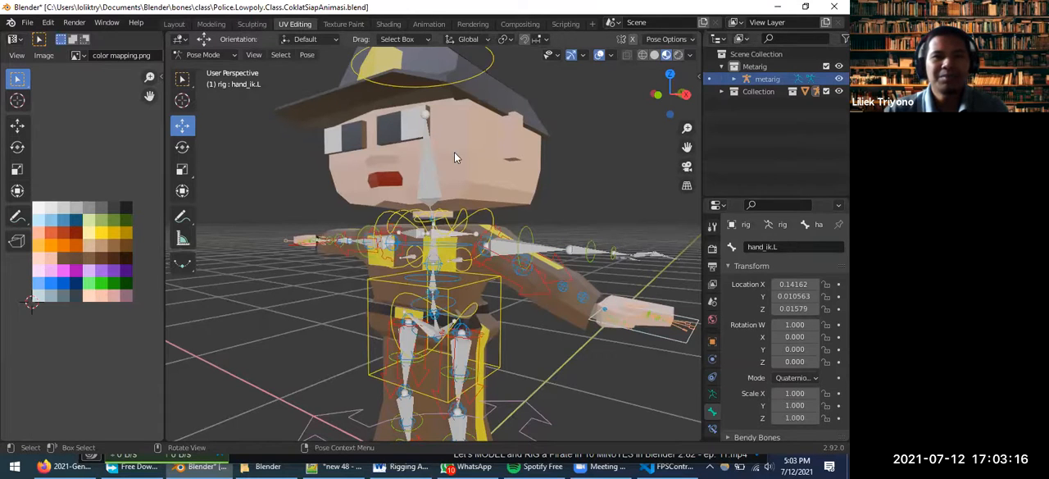
Select all of the rig's control bones and clear their location to return the character to its T-pose
left_click(498, 292)
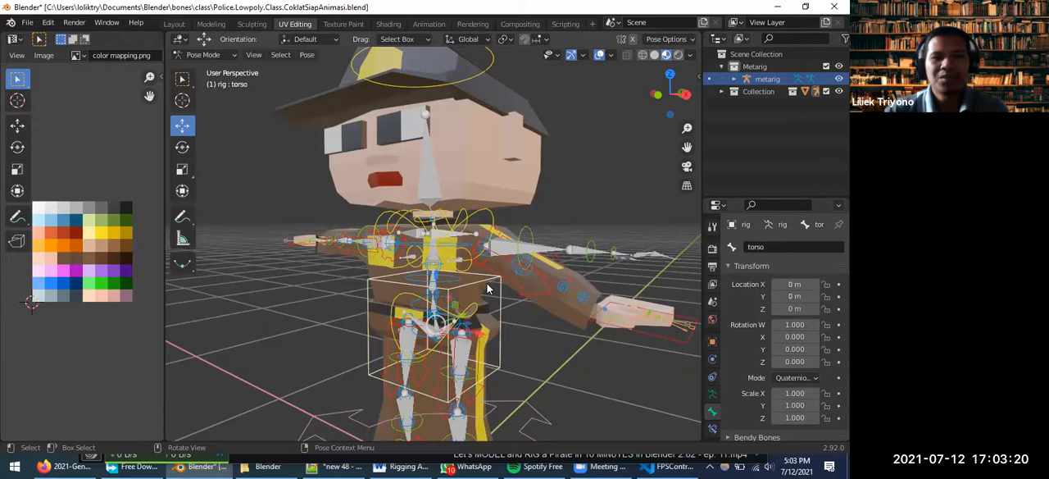
key("a")
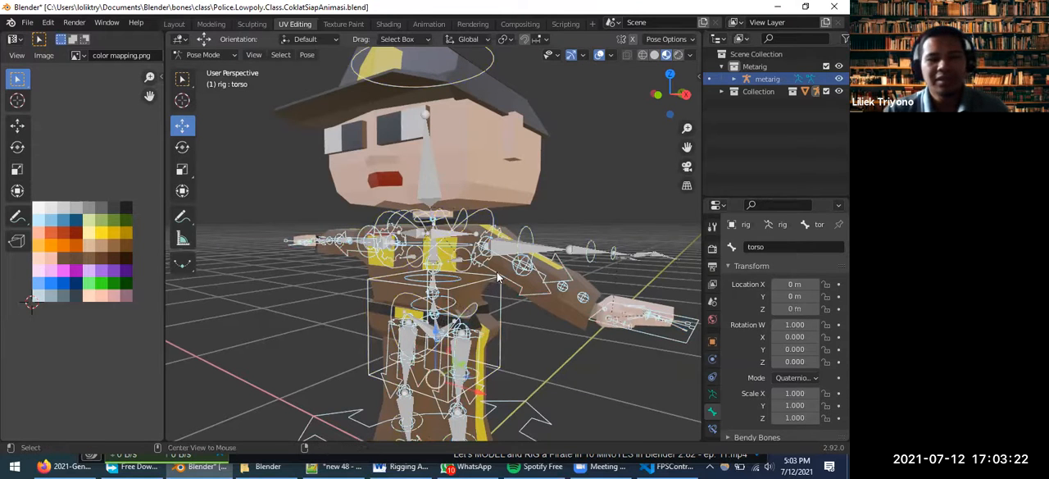
key("alt+g")
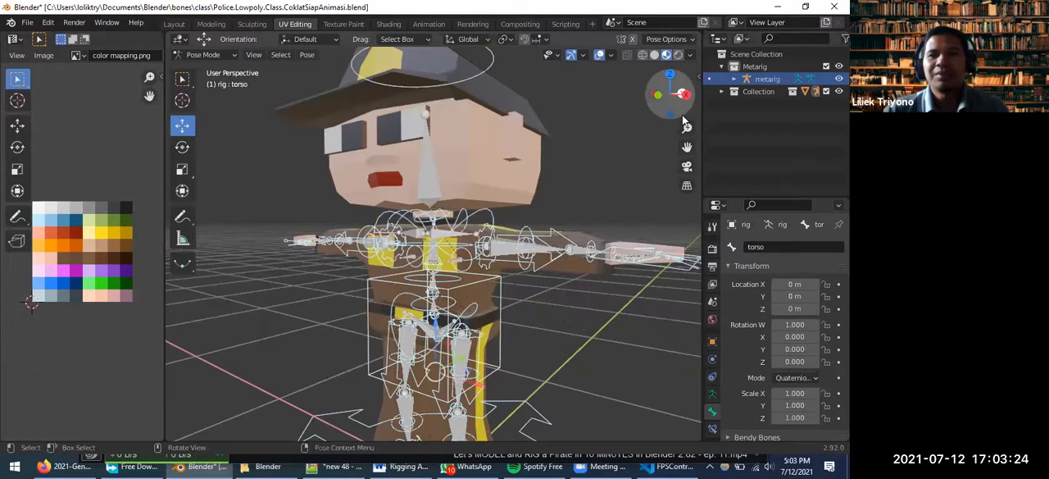
scroll(370, 259, "up", 3)
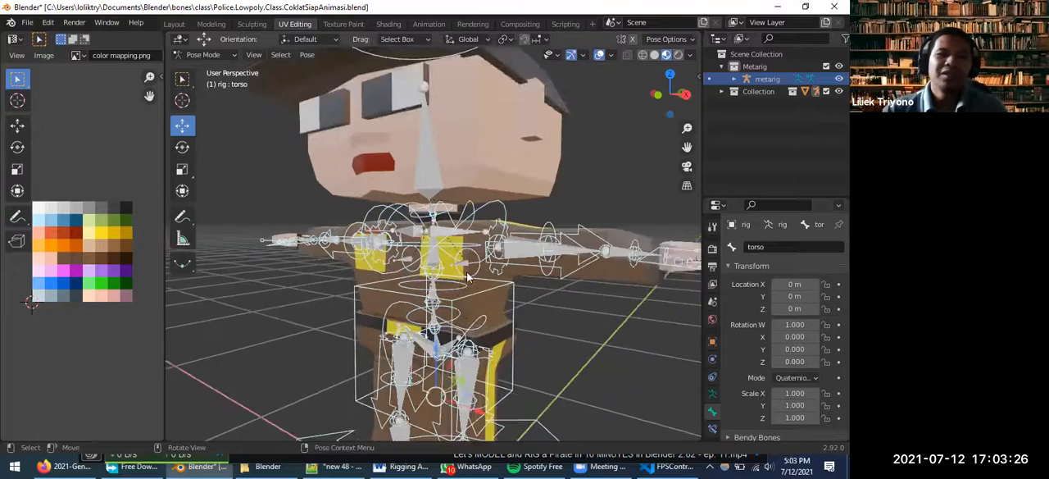
scroll(560, 248, "down", 3)
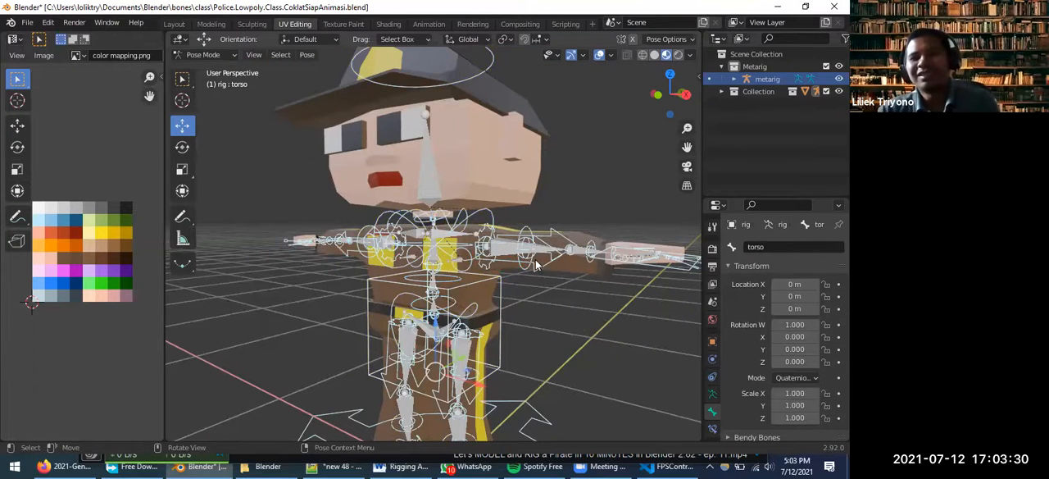
Expand the main Collection and hide the generated rig so only the metarig bones and the character mesh are displayed
scroll(532, 262, "up", 2)
scroll(532, 259, "down", 3)
scroll(515, 260, "up", 1)
middle_click_drag(514, 261, 520, 251)
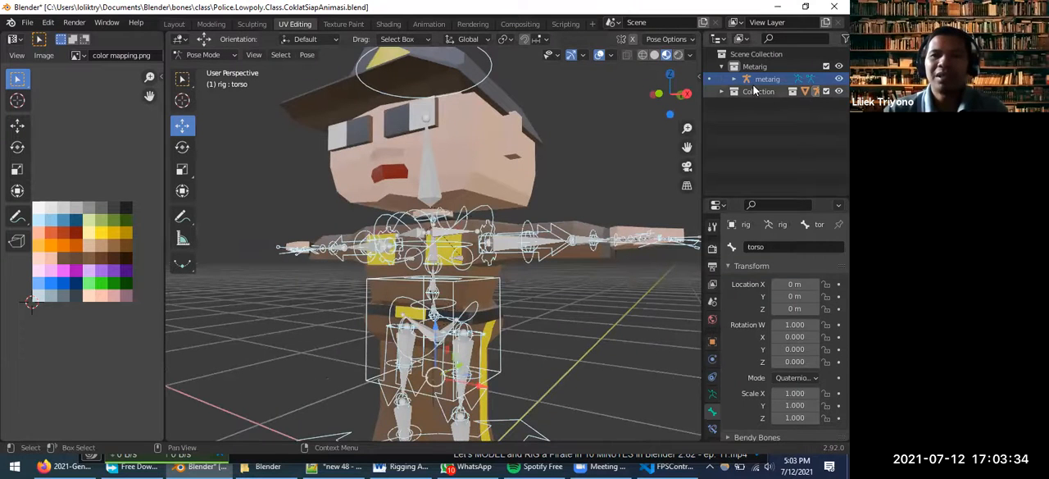
left_click(722, 91)
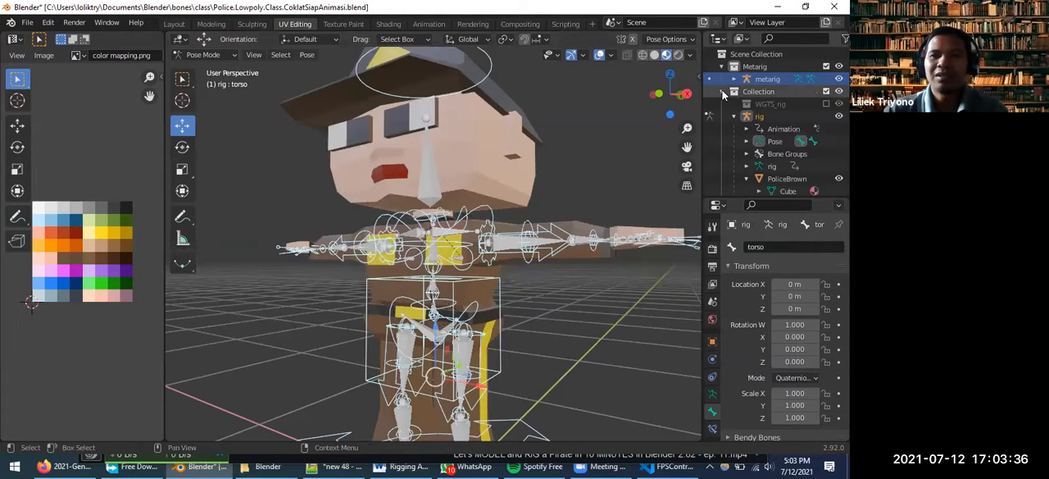
left_click(838, 115)
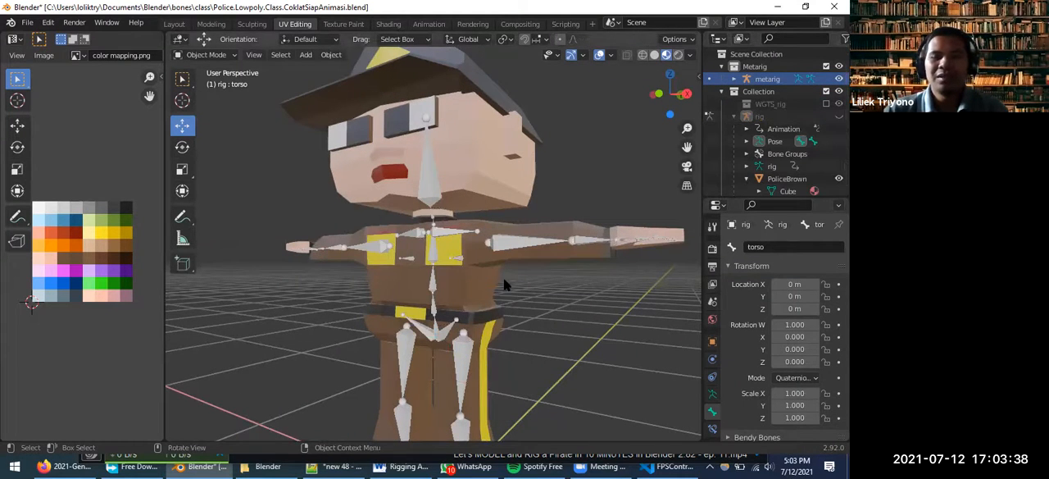
Compare the metarig bones with the PoliceBrown mesh by selecting each in turn, finishing on the metarig
scroll(504, 284, "up", 2)
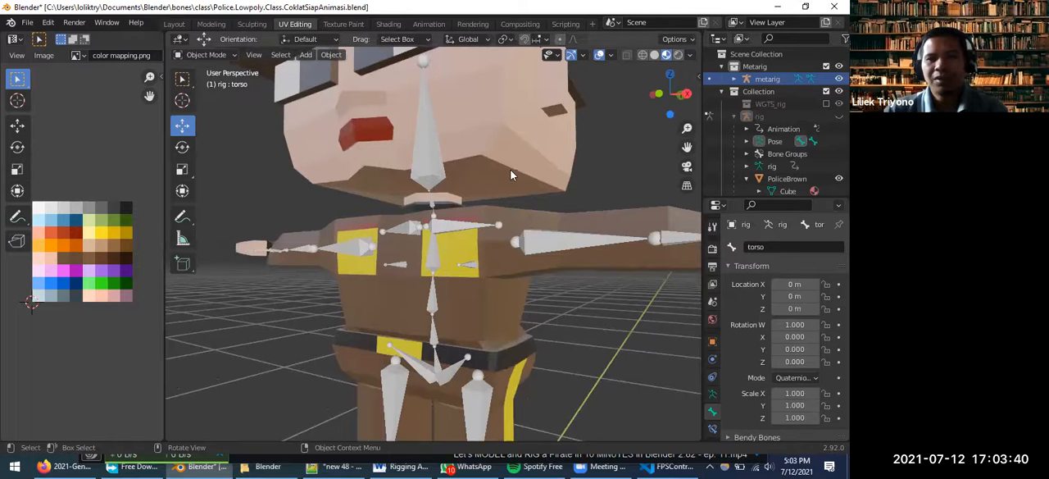
scroll(511, 176, "down", 3)
middle_click_drag(508, 176, 503, 211)
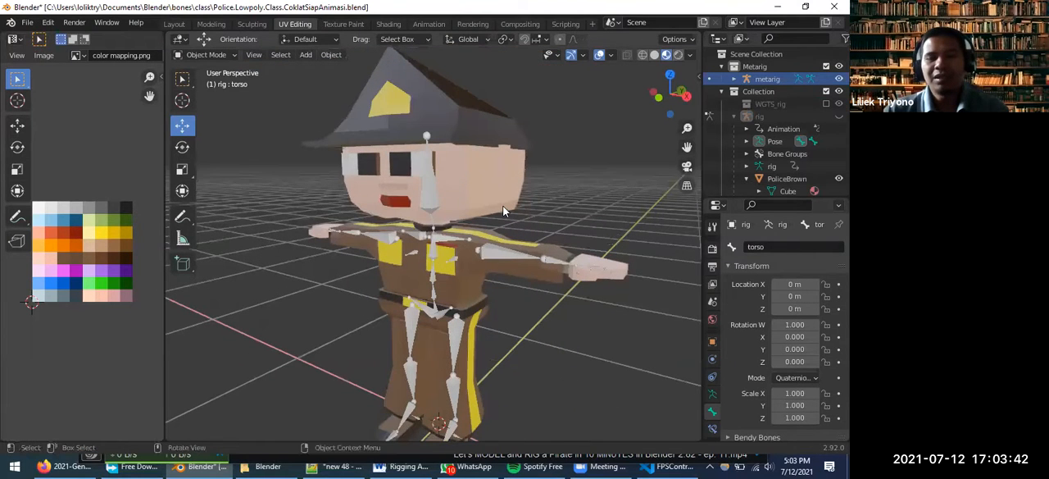
left_click(428, 198)
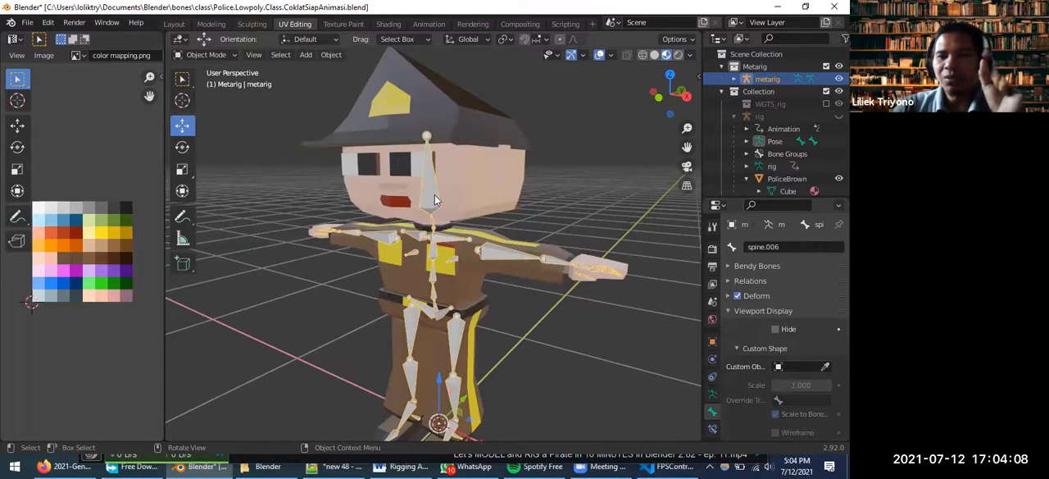
left_click(480, 186)
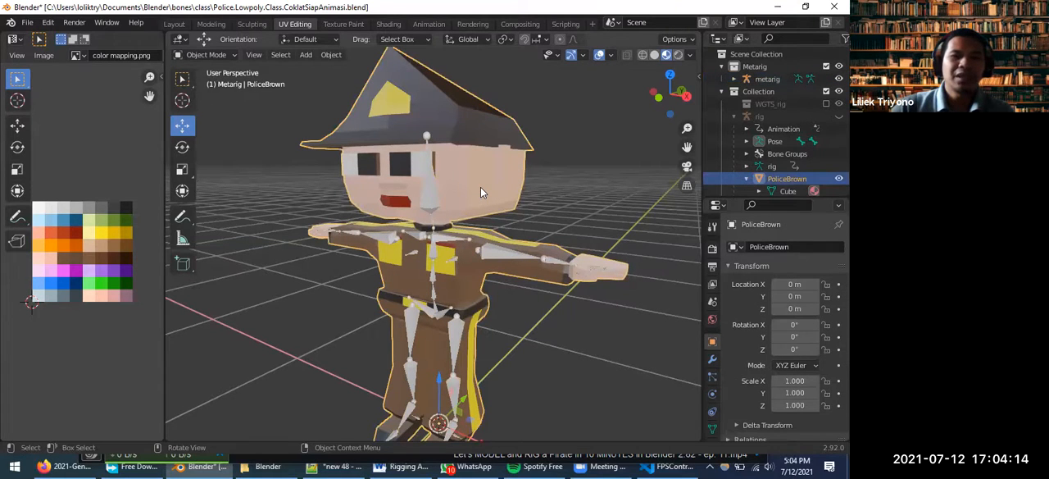
left_click(429, 186)
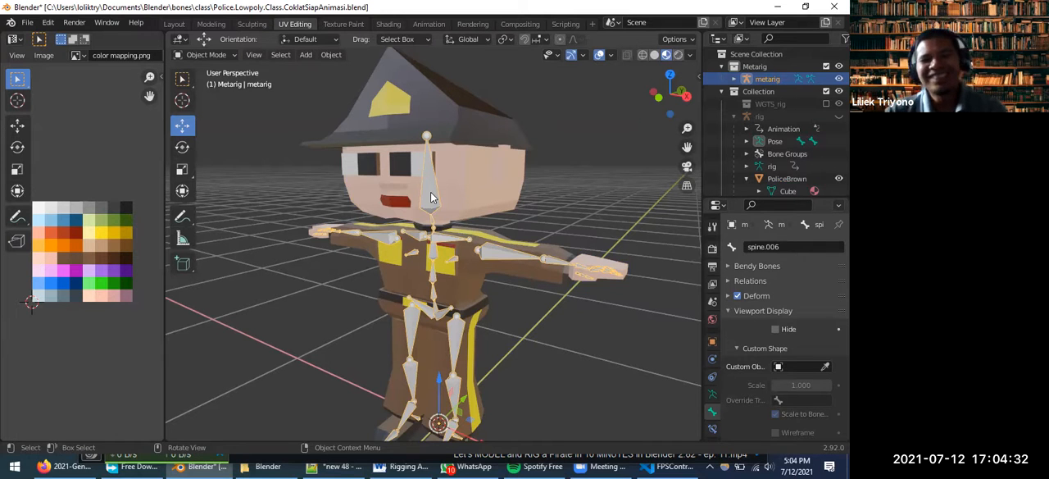
Examine how the metarig's leg, spine and hip bones fit inside the character's body from the side and front
scroll(465, 284, "down", 2)
middle_click_drag(465, 284, 490, 324)
middle_click_drag(427, 398, 433, 423)
scroll(460, 395, "up", 3)
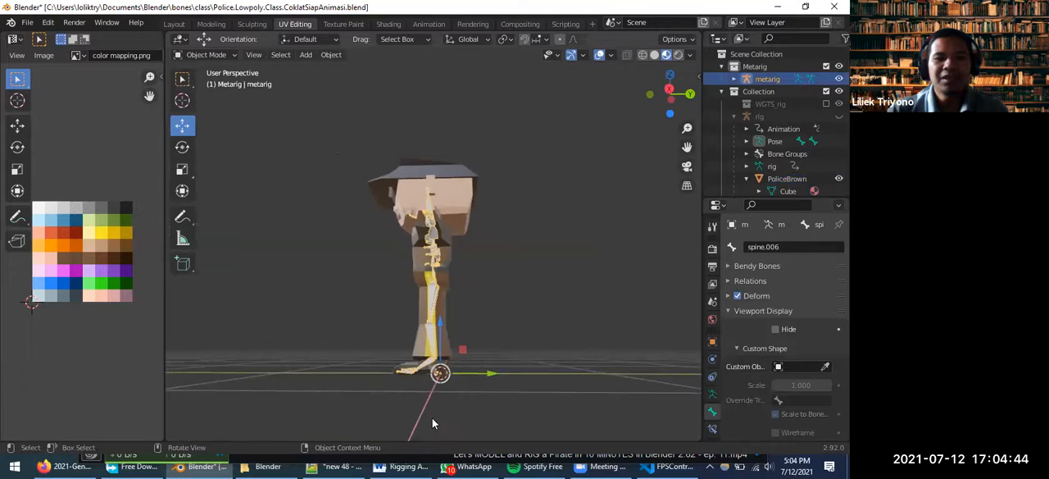
middle_click_drag(420, 371, 432, 402)
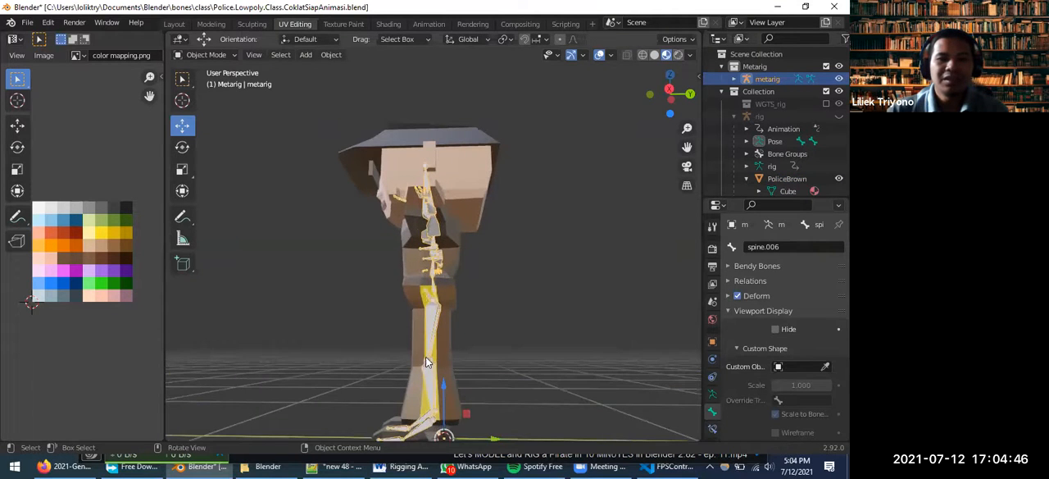
middle_click_drag(433, 359, 554, 381)
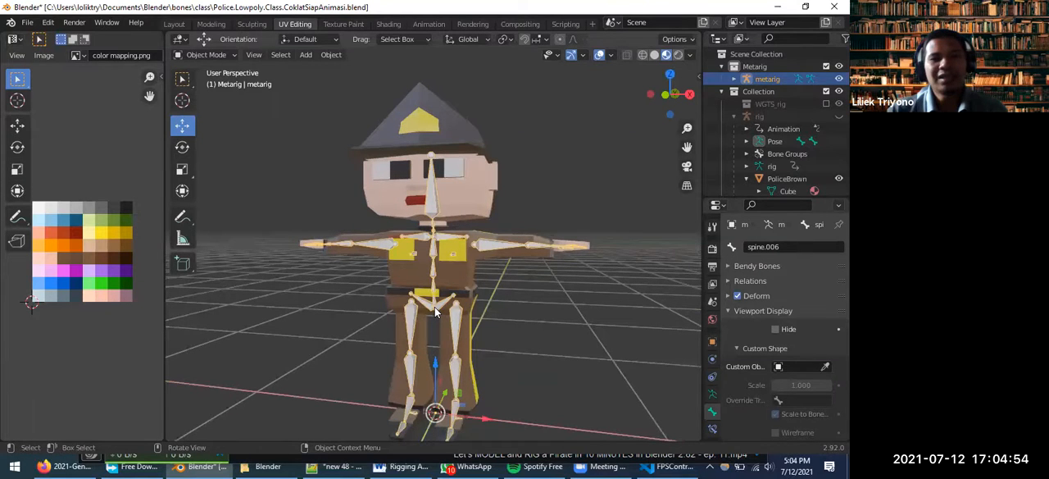
left_click(435, 311)
left_click(437, 308)
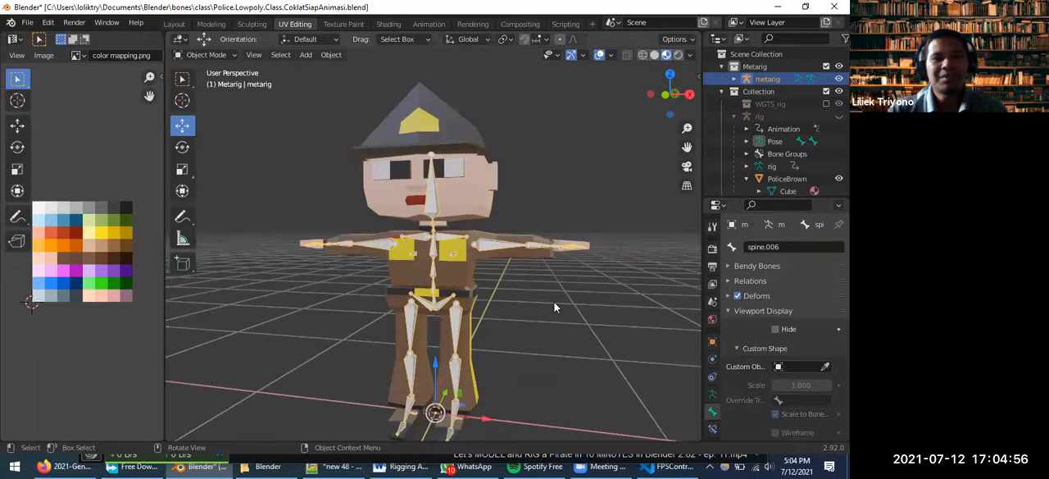
Deselect the existing metarig and add a Human (Meta-Rig) armature at the world origin
left_click(552, 366)
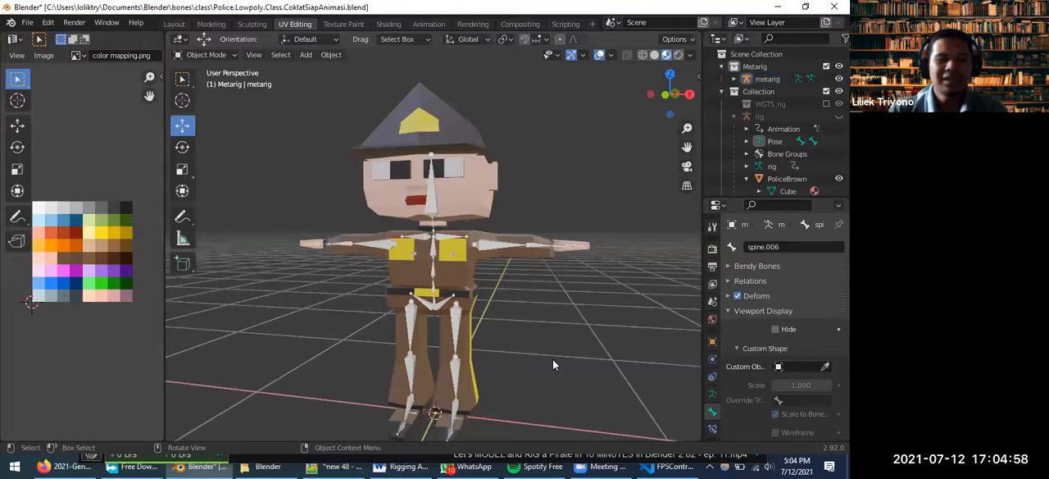
key("shift+a")
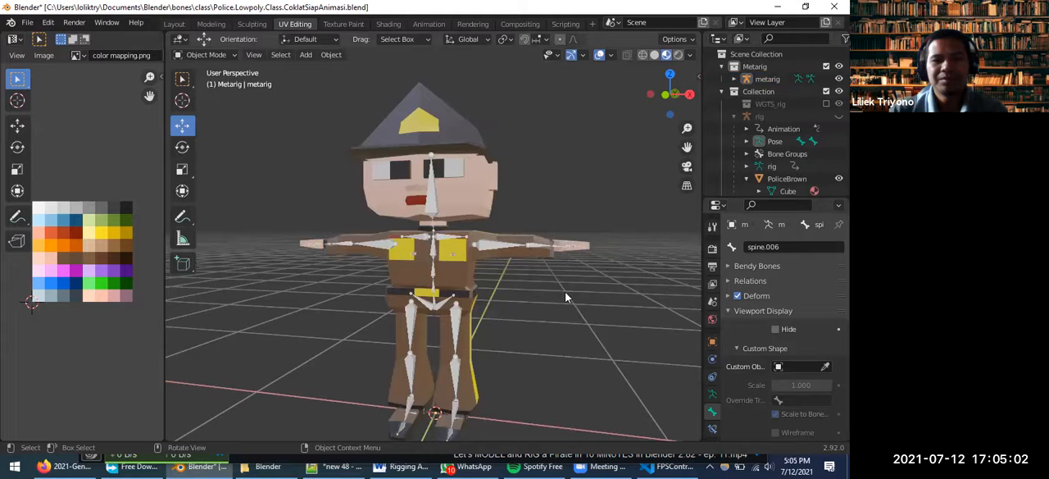
key("shift+a")
mouse_move(562, 289)
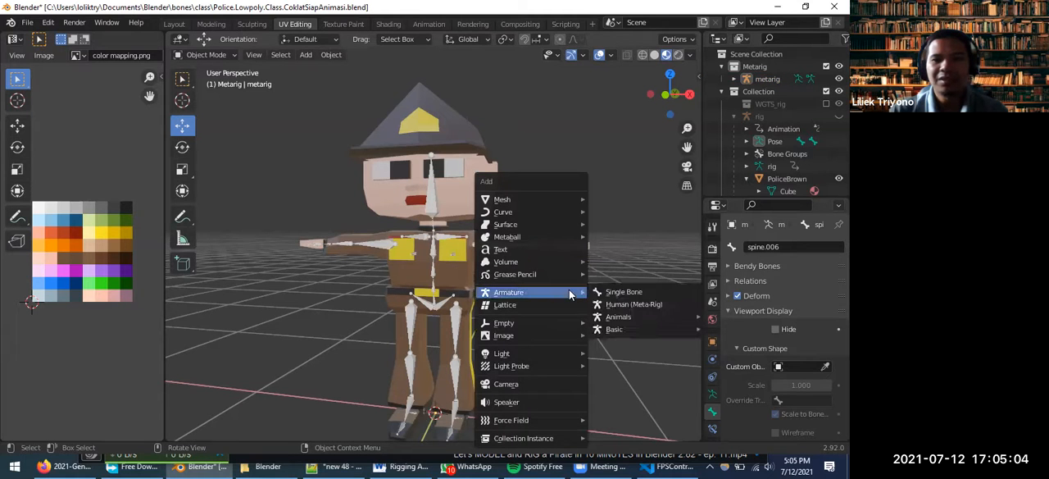
left_click(622, 305)
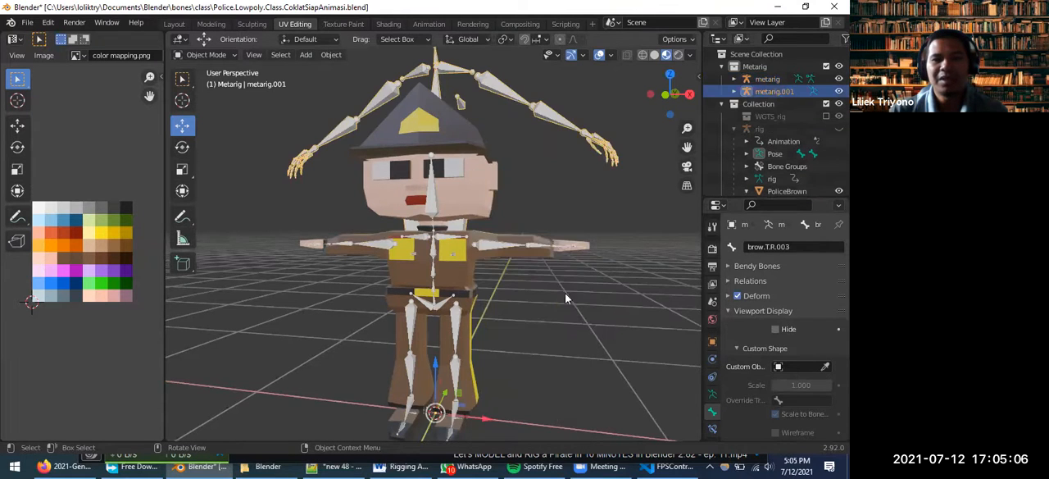
scroll(527, 284, "down", 4)
scroll(463, 259, "up", 2)
scroll(463, 259, "up", 2)
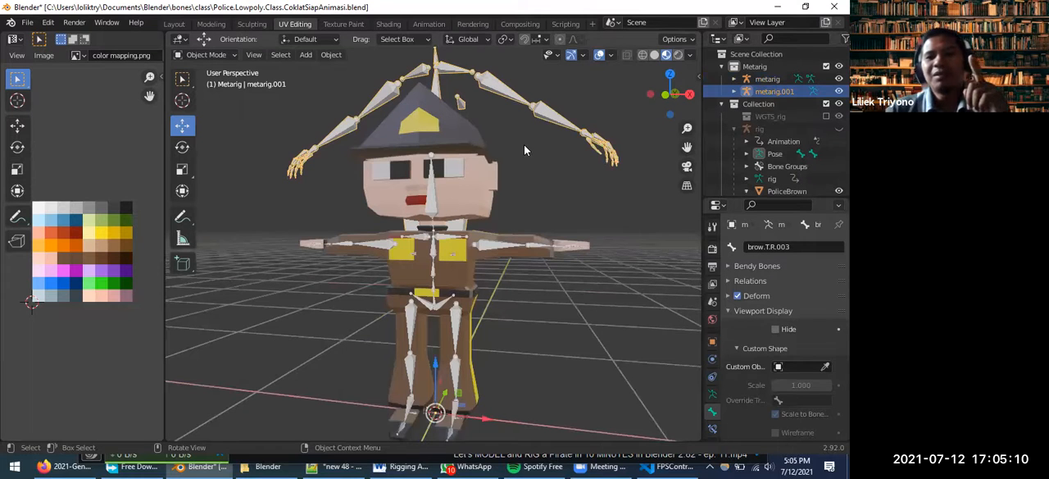
scroll(464, 150, "down", 1)
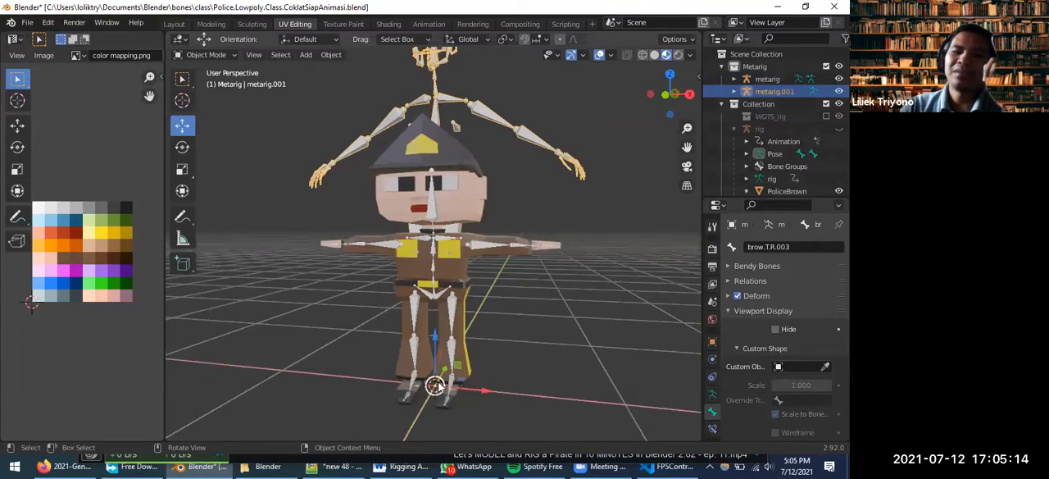
Select the PoliceBrown character mesh and hide the original metarig, keeping metarig.001 displayed
left_click(451, 157)
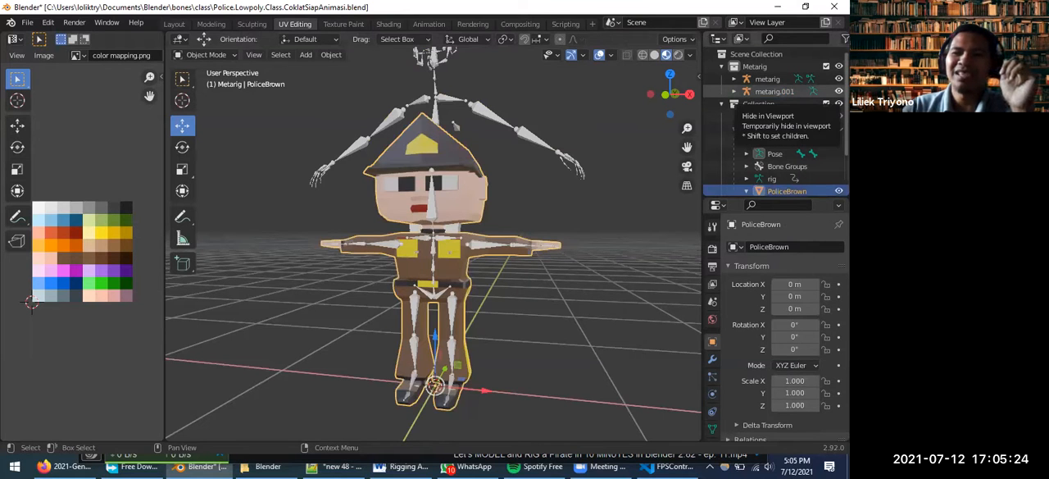
left_click(838, 91)
left_click(839, 91)
left_click(839, 79)
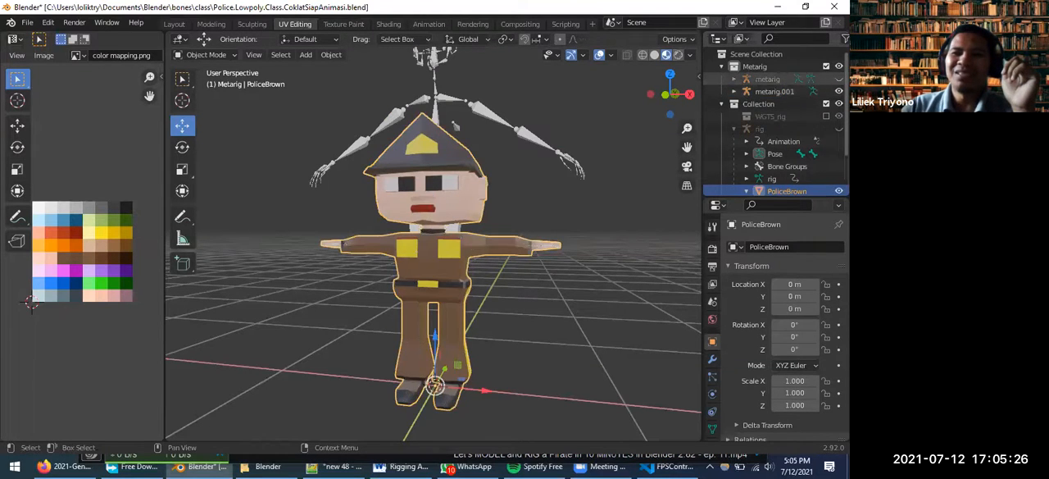
scroll(439, 270, "up", 3)
scroll(441, 338, "down", 3)
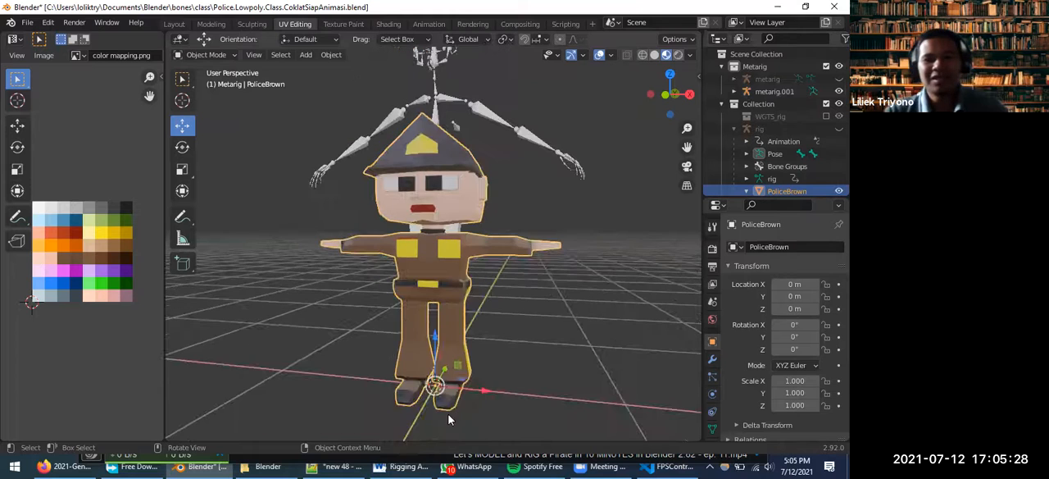
Check which way the PoliceBrown character faces in the front and back orthographic views, finishing in the front view
middle_click_drag(439, 396, 468, 379)
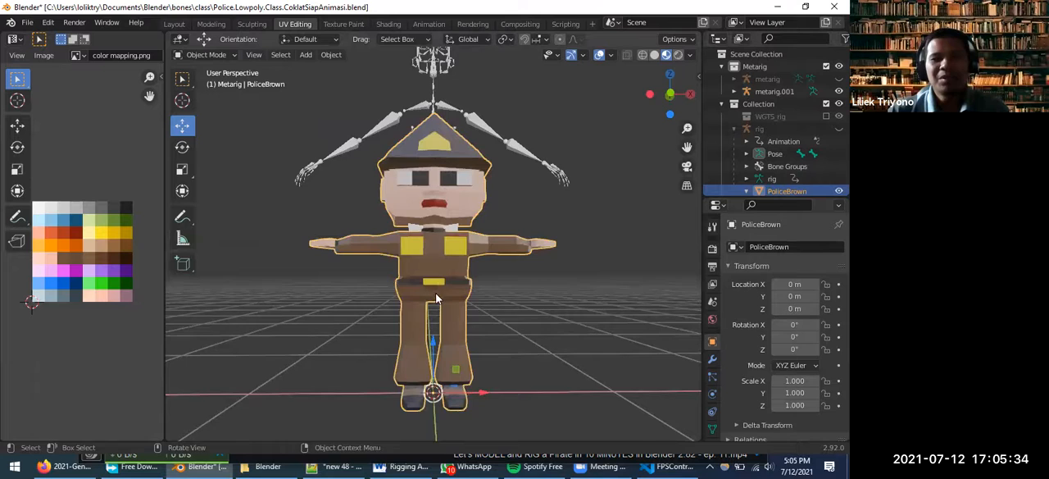
middle_click_drag(439, 288, 427, 361)
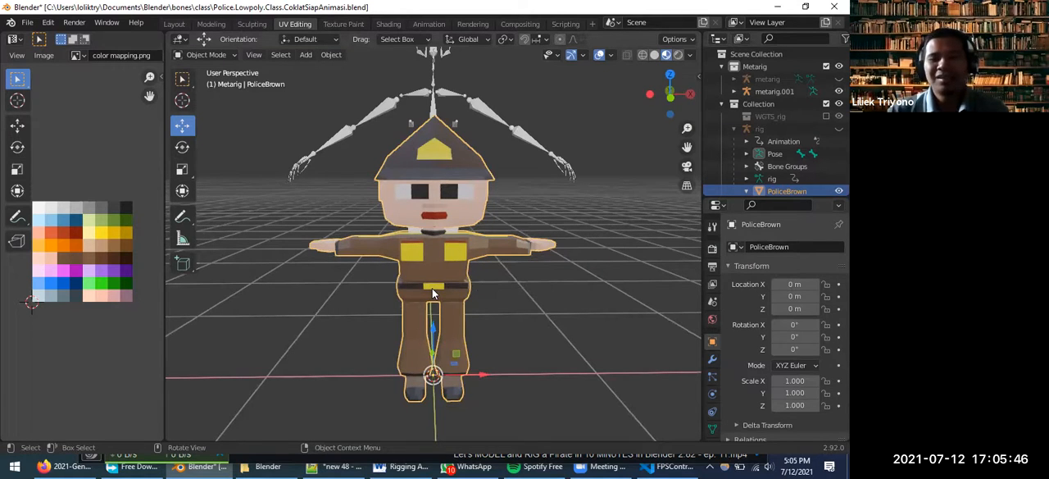
left_click(437, 206)
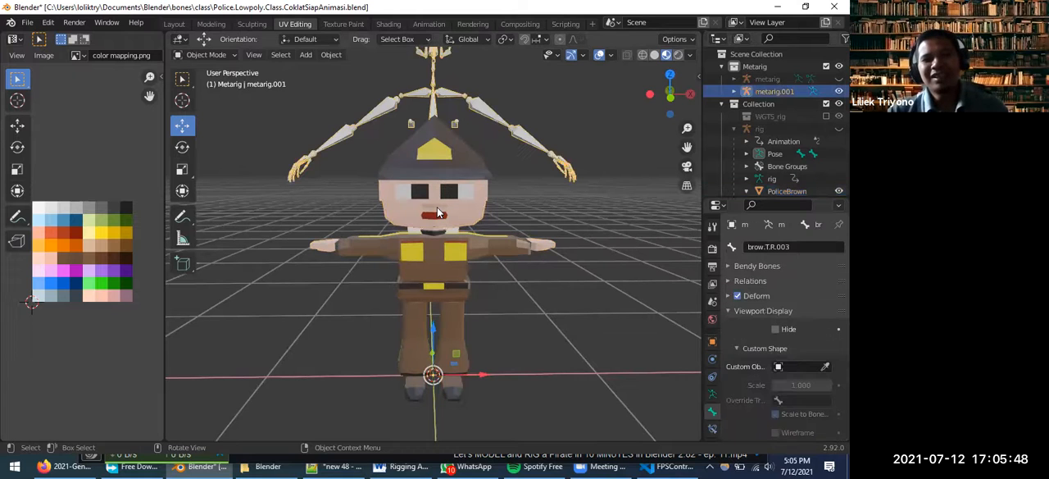
left_click(436, 227)
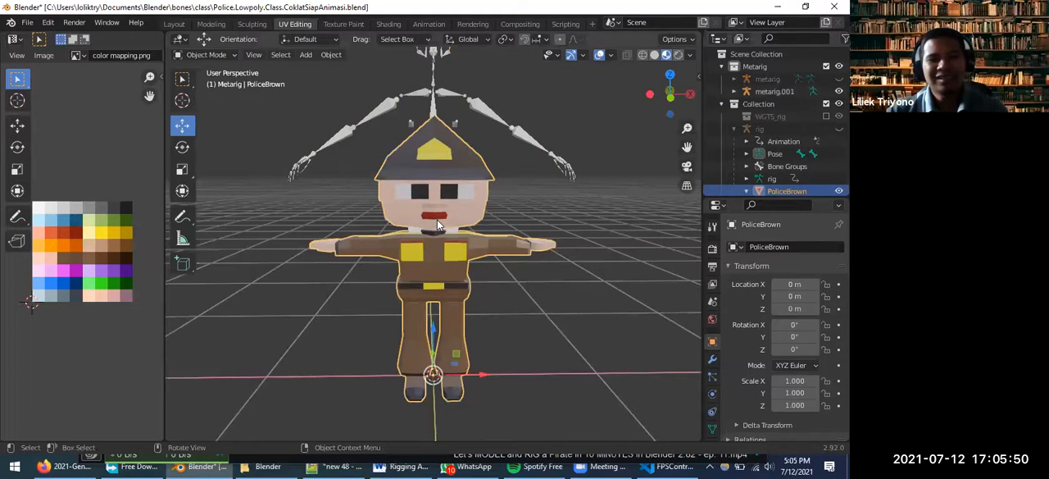
key("grave")
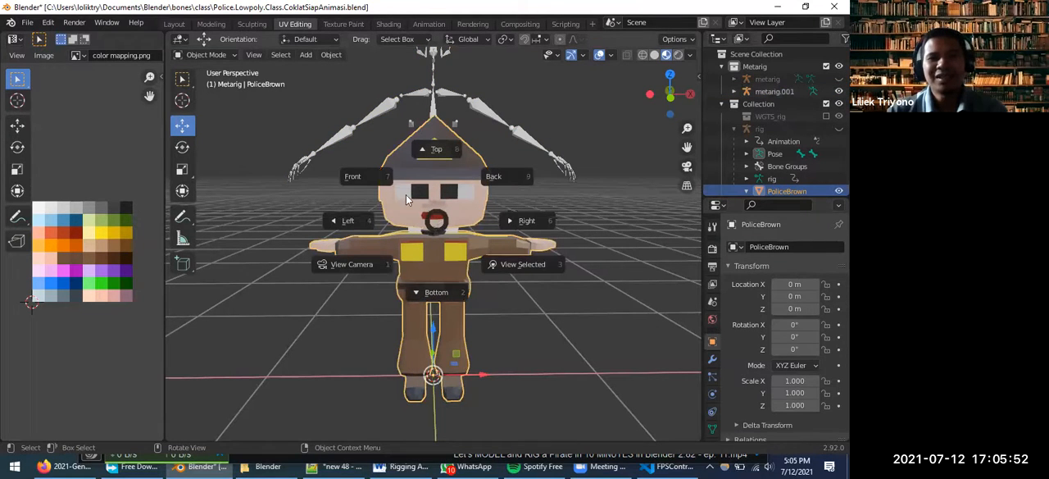
left_click(369, 179)
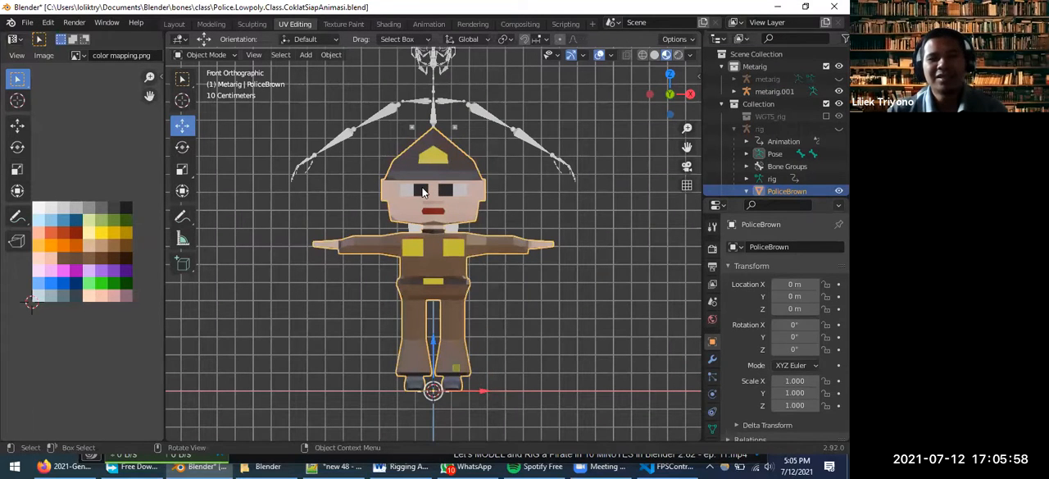
key("grave")
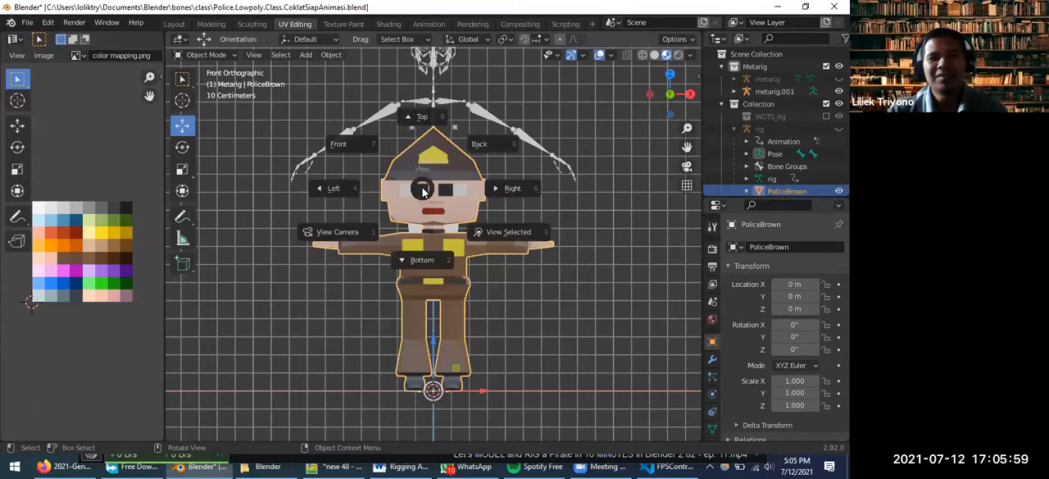
left_click(500, 149)
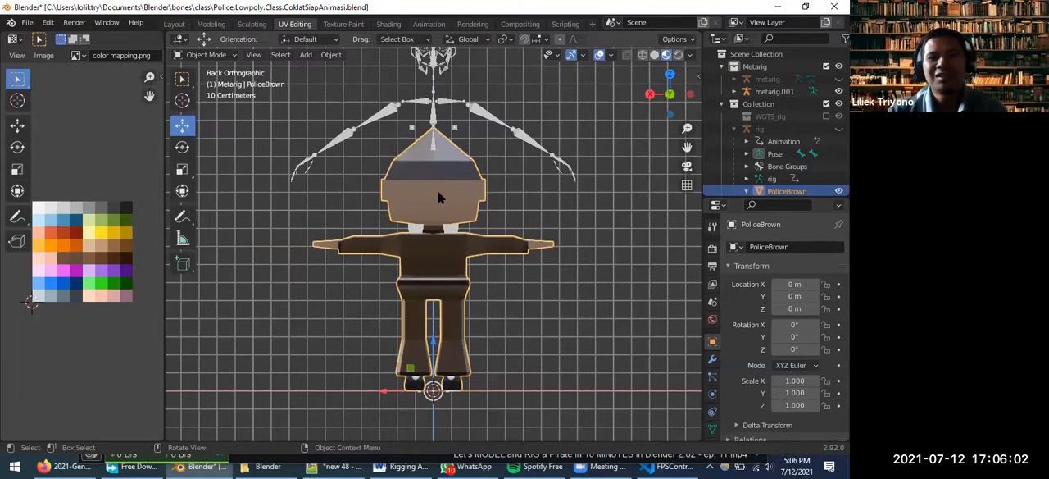
key("grave")
left_click(365, 149)
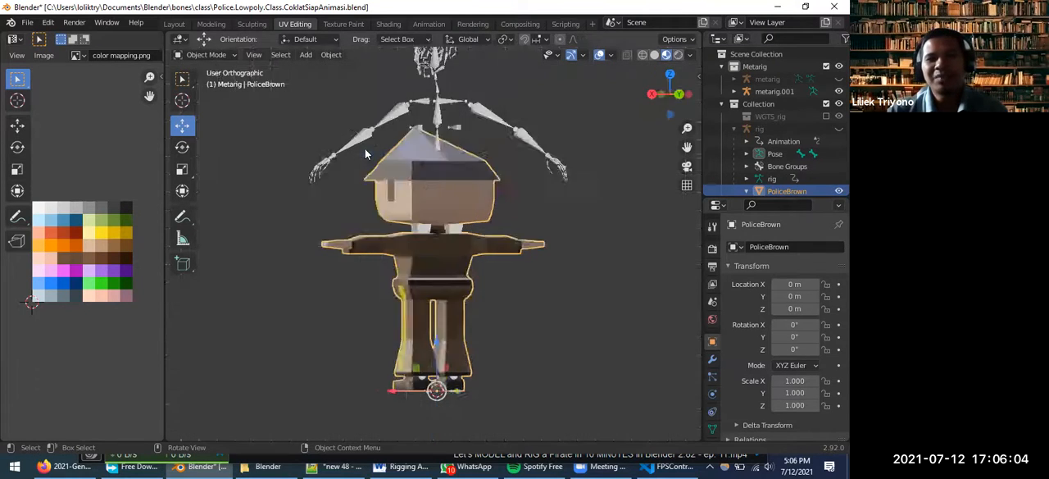
scroll(431, 118, "down", 2)
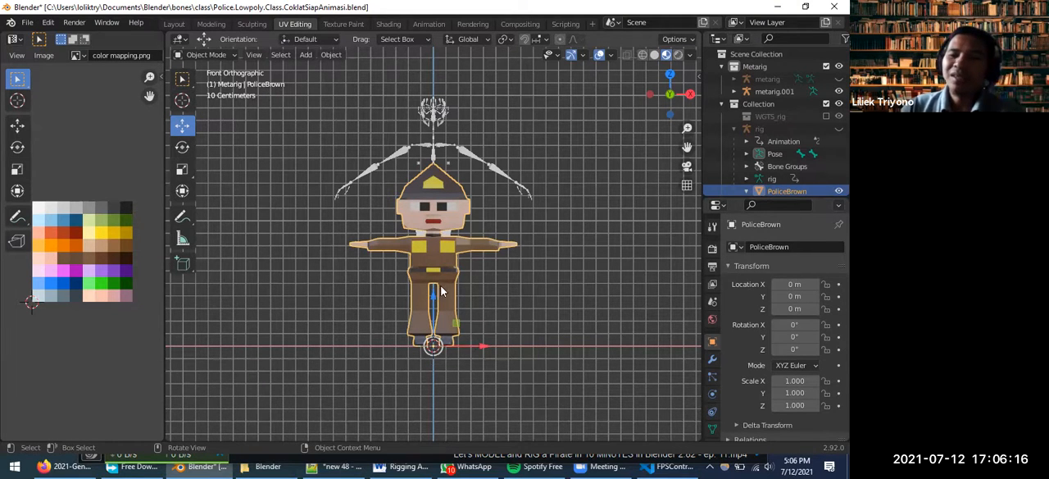
scroll(447, 291, "up", 2)
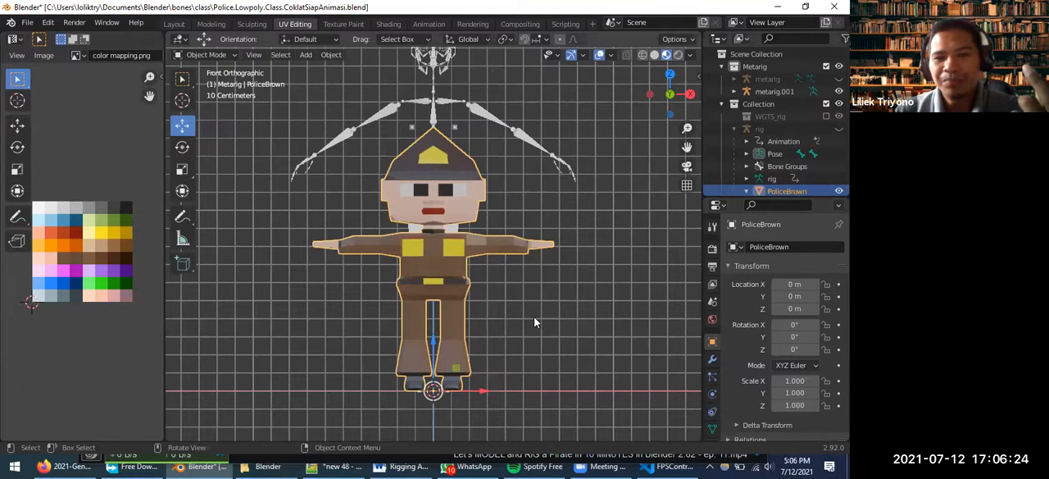
Compare the PoliceBrown mesh with metarig.001 by selecting each, and inspect the character's feet around the world origin
left_click(456, 195)
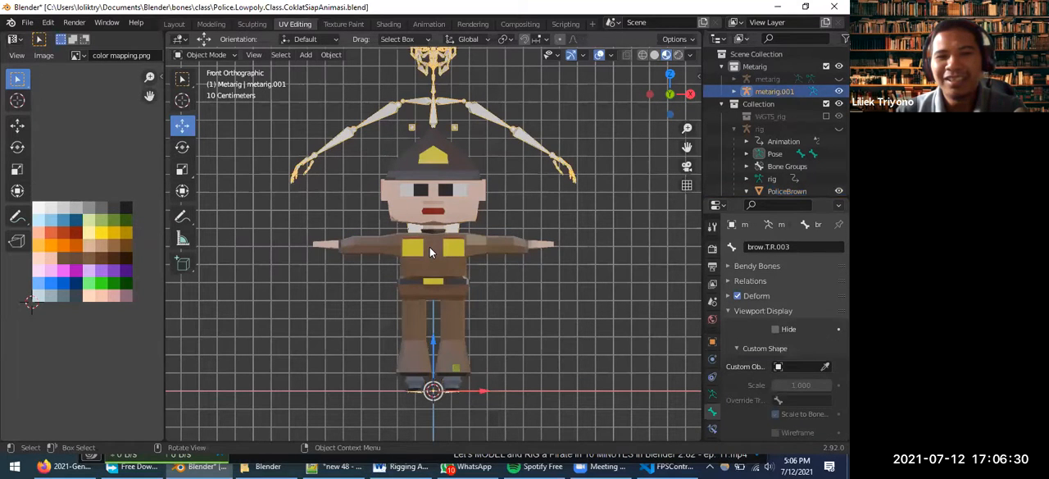
left_click(462, 172)
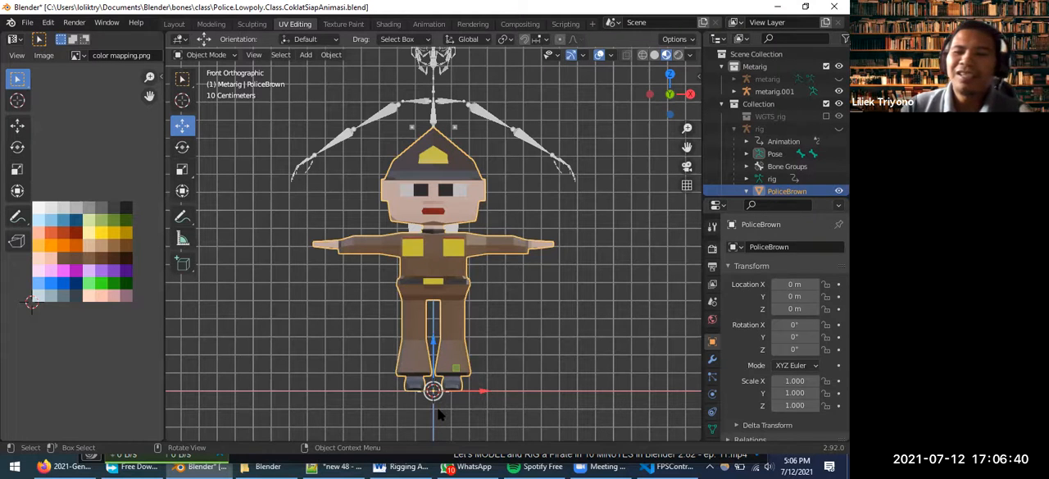
middle_click_drag(441, 397, 428, 336)
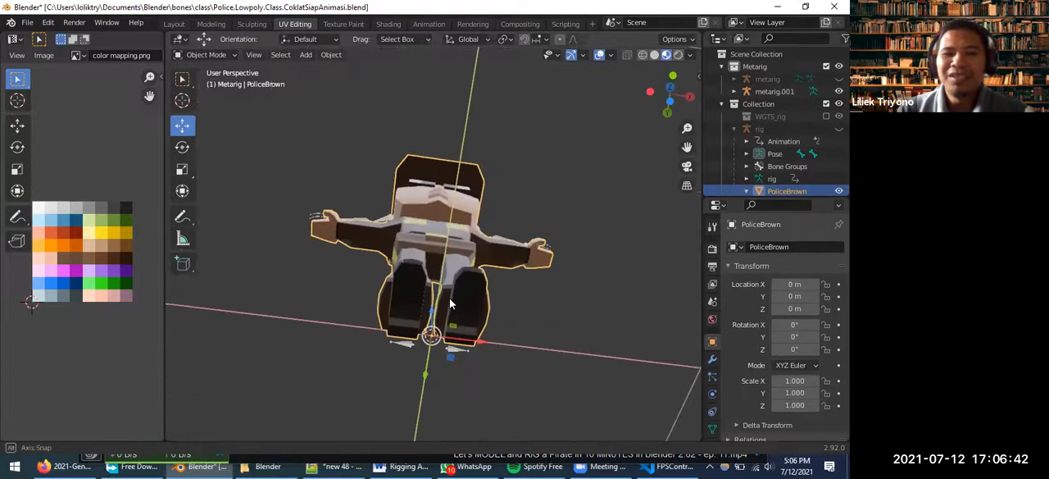
middle_click_drag(502, 323, 468, 38)
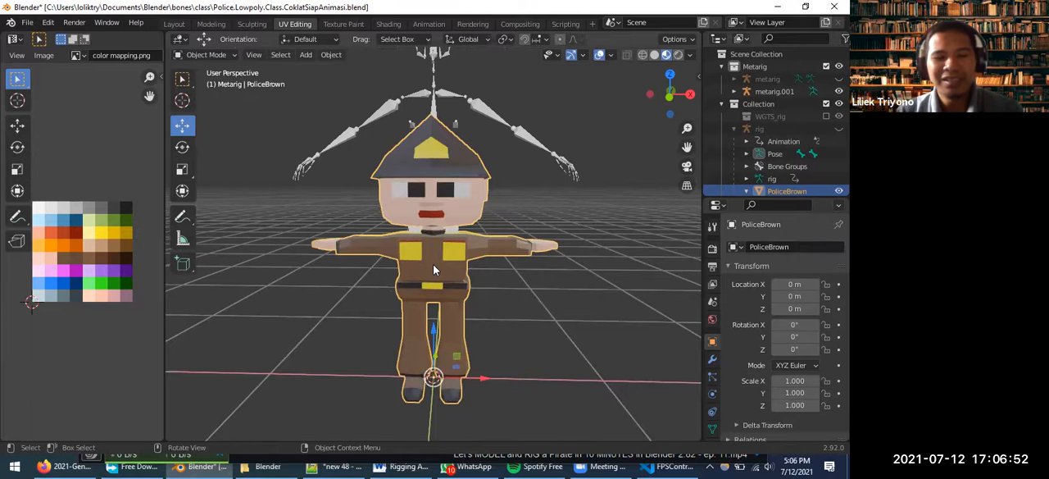
Move the PoliceBrown character away from the world origin and snap it to the grid at X -1 m
key("g")
left_click(311, 212)
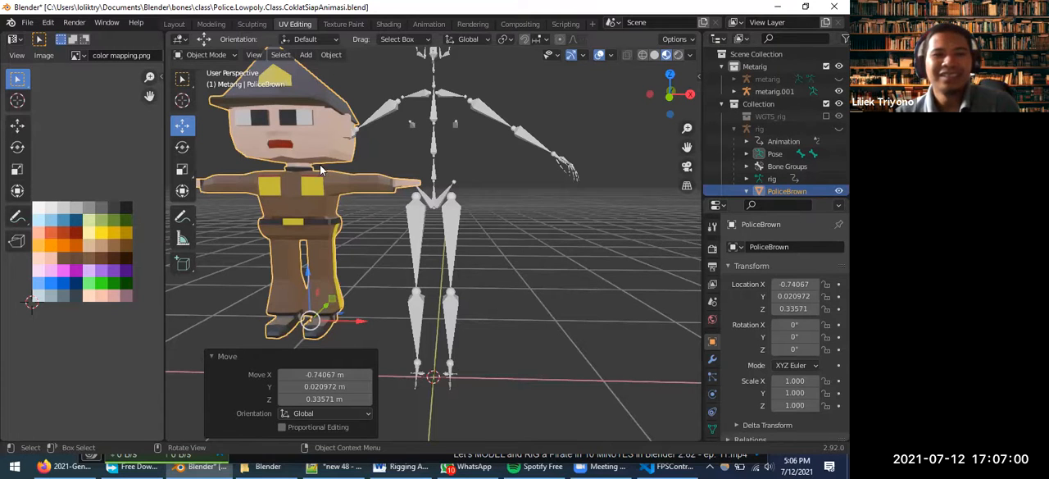
key("shift+s")
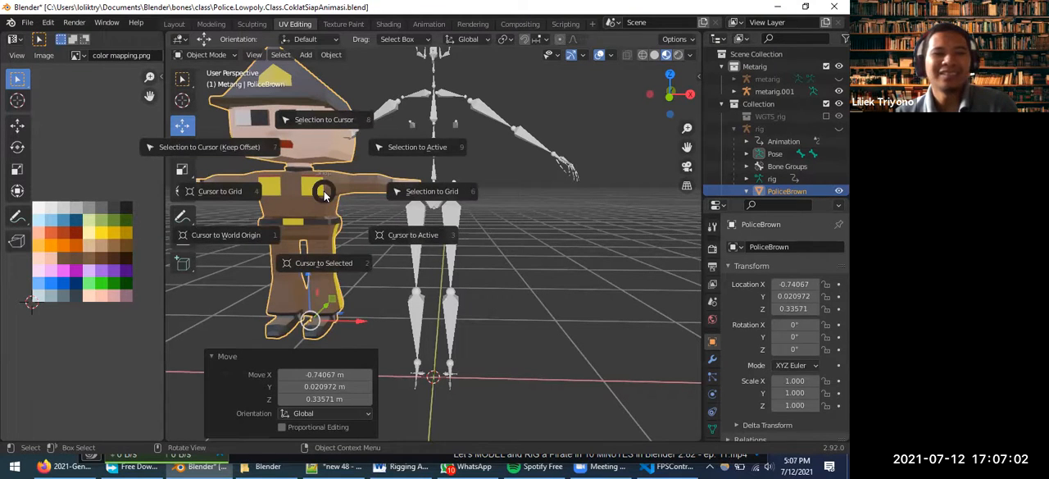
Turn on the Screencast Keys display for the 3D viewport and hide the sidebar again
left_click(702, 72)
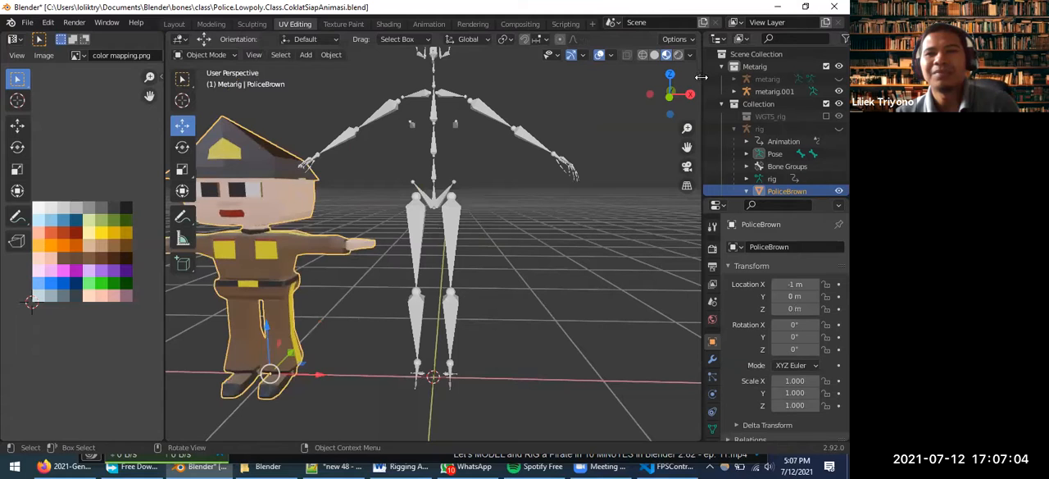
left_click(696, 75)
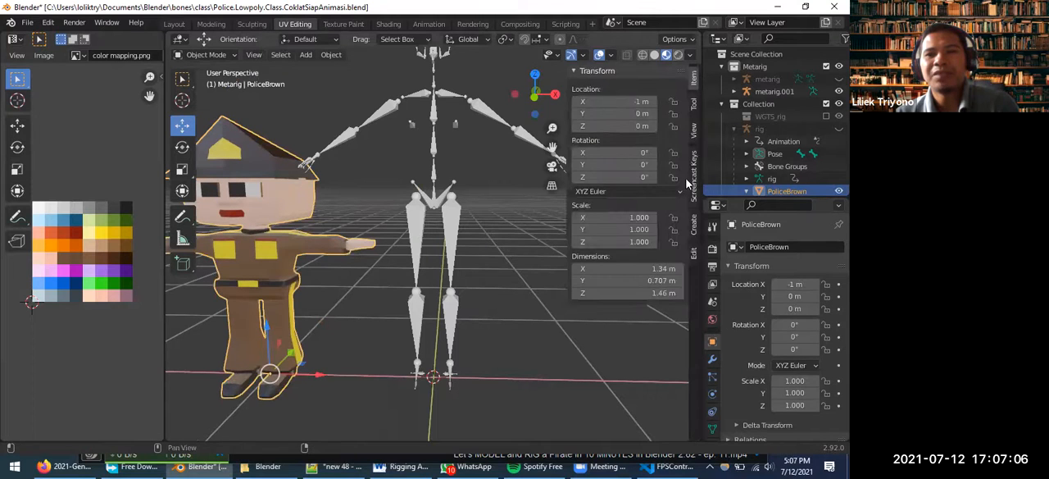
left_click(694, 168)
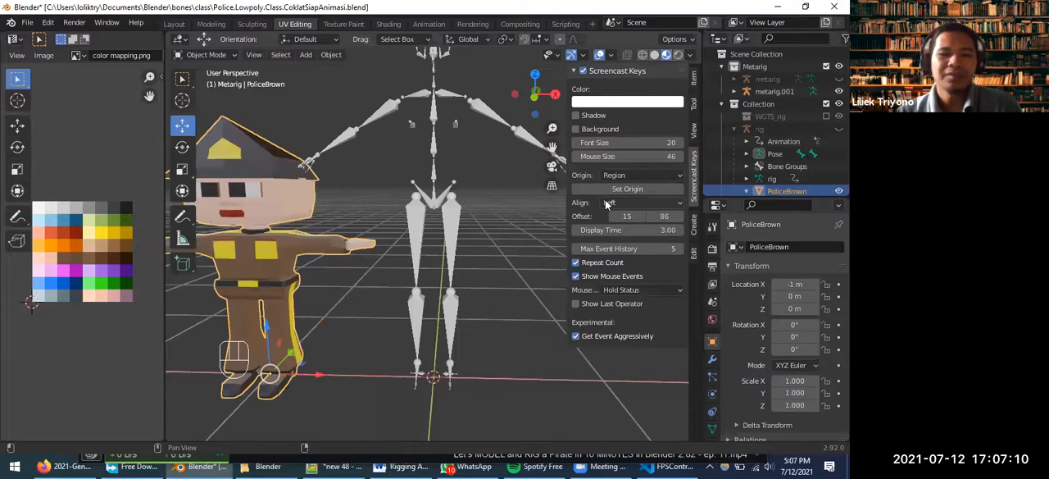
key("n")
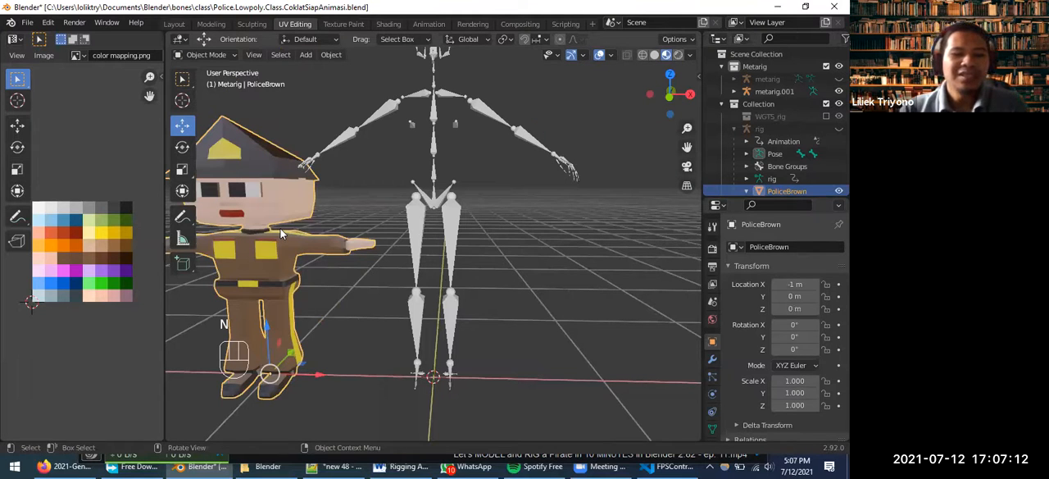
Snap the PoliceBrown character to the 3D cursor at the world origin
key("shift+s")
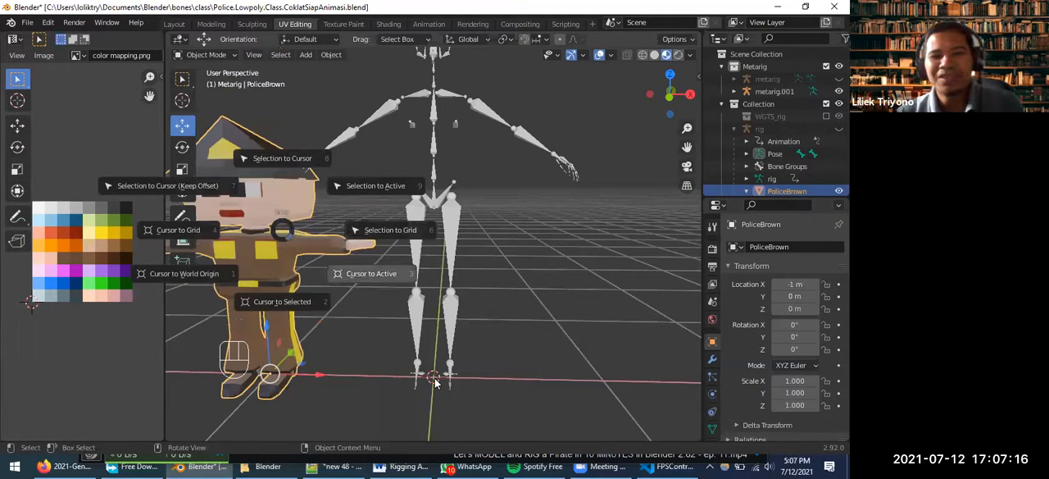
left_click(608, 284)
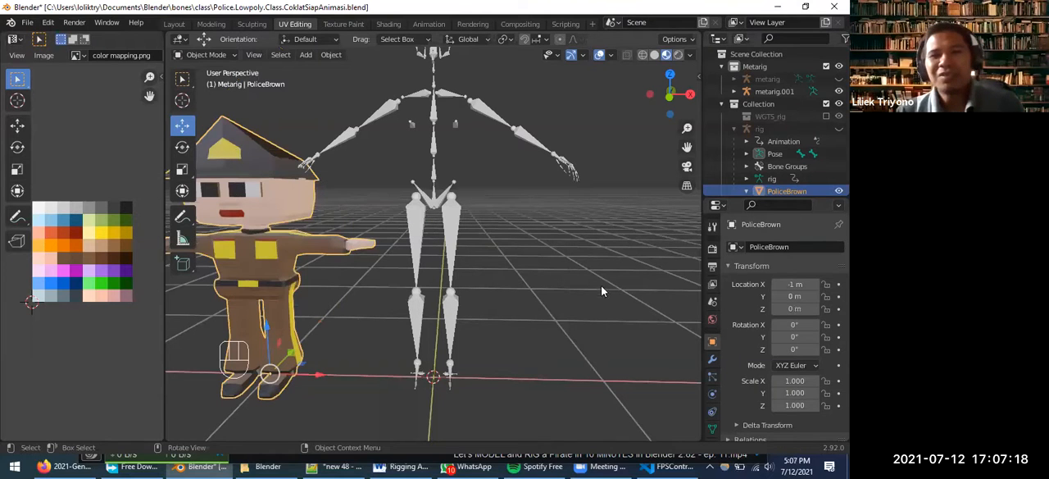
left_click(614, 269)
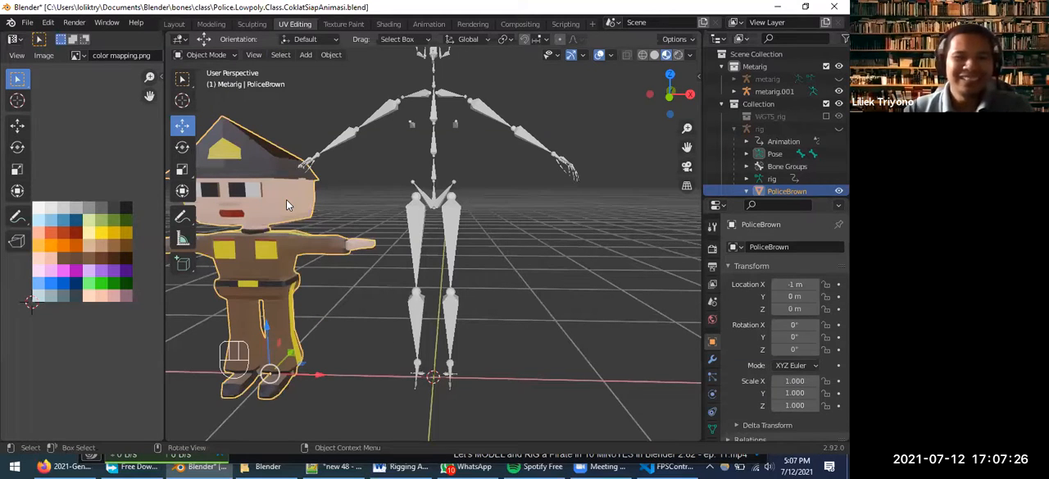
key("shift+s")
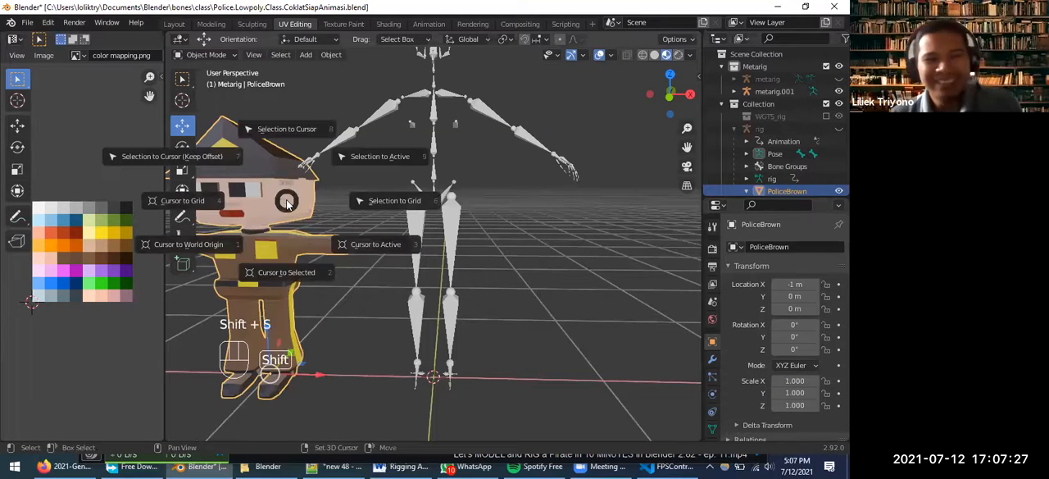
left_click(286, 129)
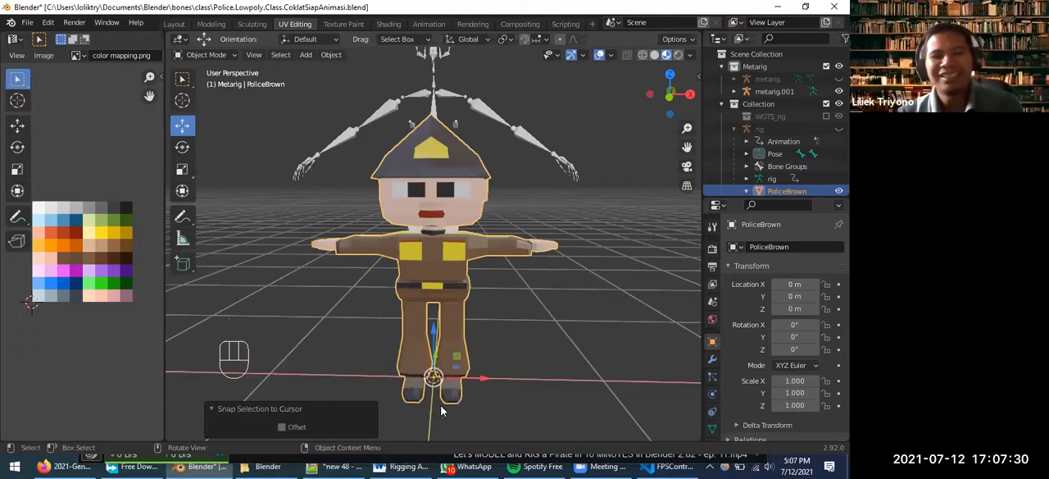
Place the 3D cursor on the floor beside the character and snap metarig.001 to it
left_click(455, 357)
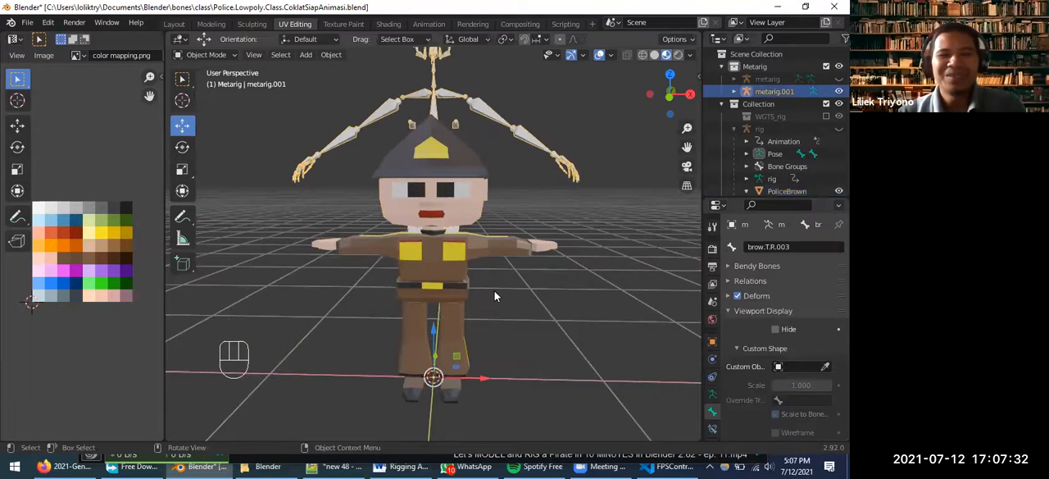
left_click(350, 136)
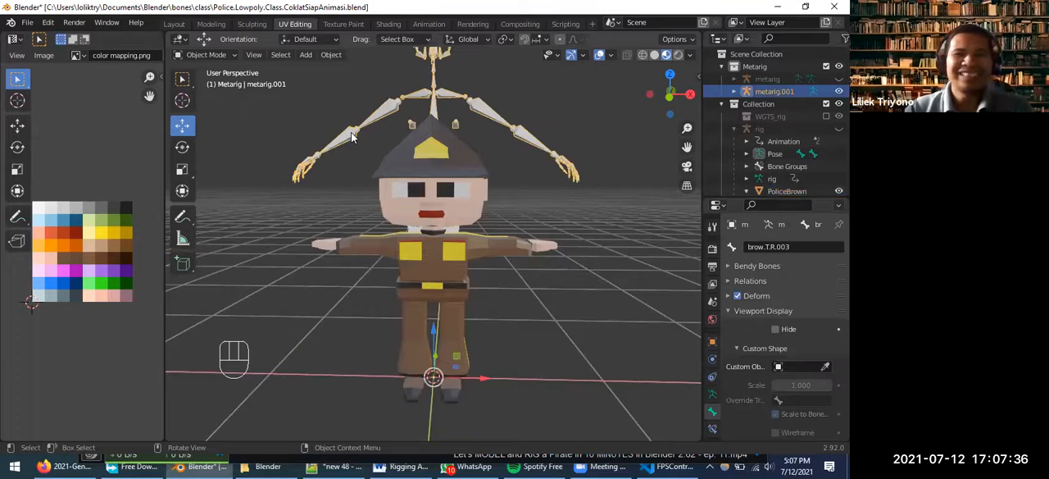
left_click(182, 100)
left_click(604, 266)
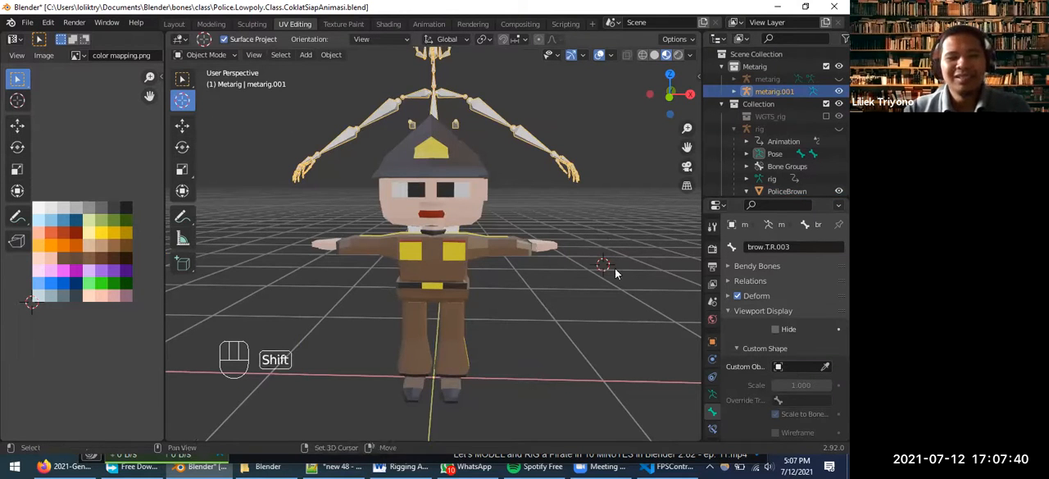
key("shift+s")
left_click(614, 199)
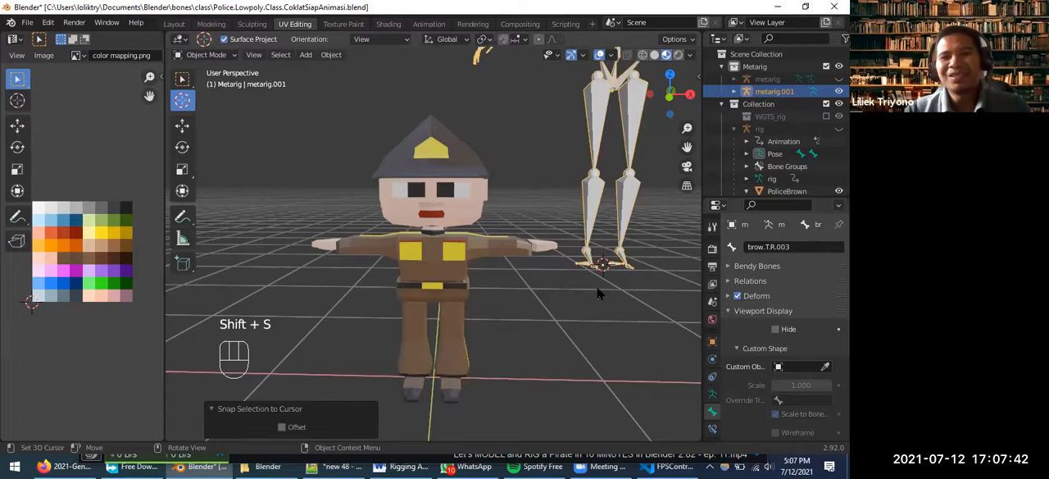
scroll(613, 132, "down", 3)
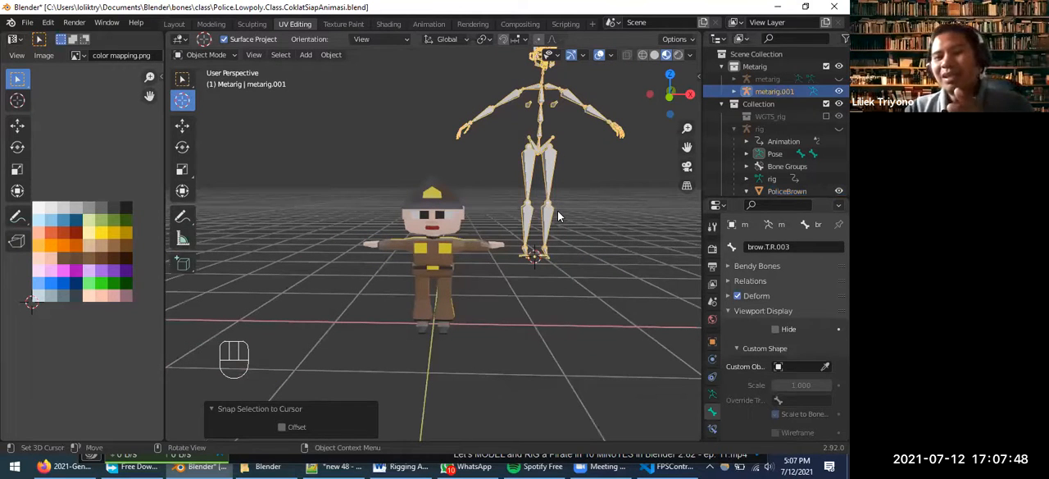
scroll(545, 262, "up", 2)
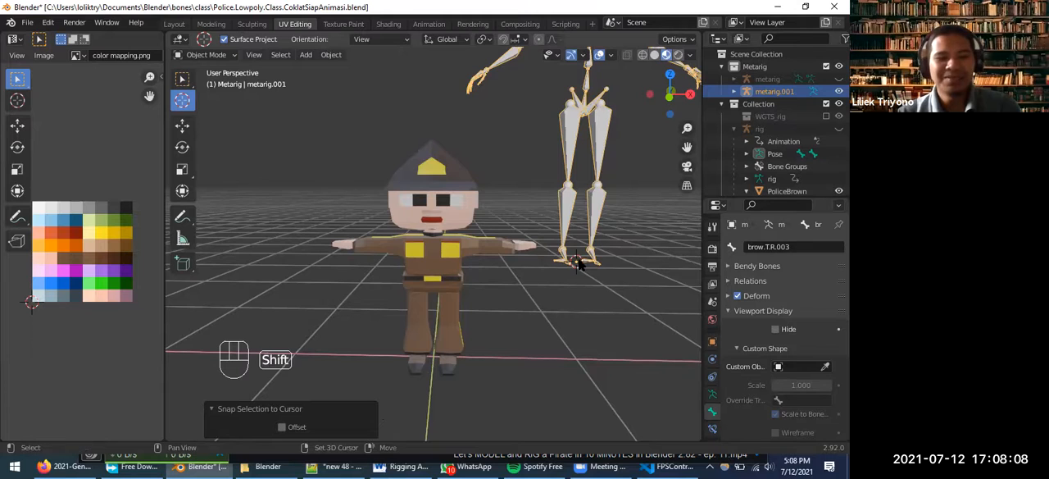
Reset the 3D cursor to the world origin and undo the metarig's snap beside the character
key("shift+c")
scroll(372, 379, "up", 2)
scroll(373, 379, "down", 3)
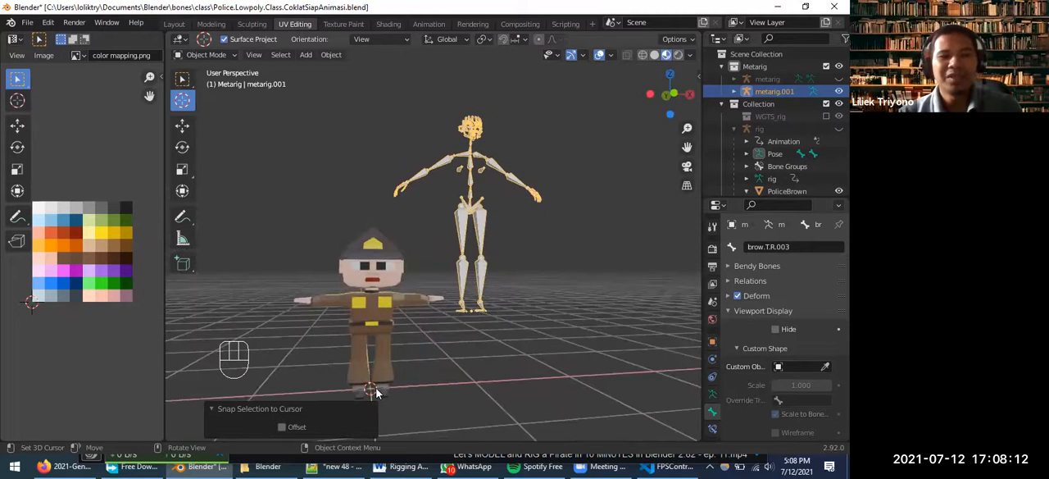
left_click(214, 409)
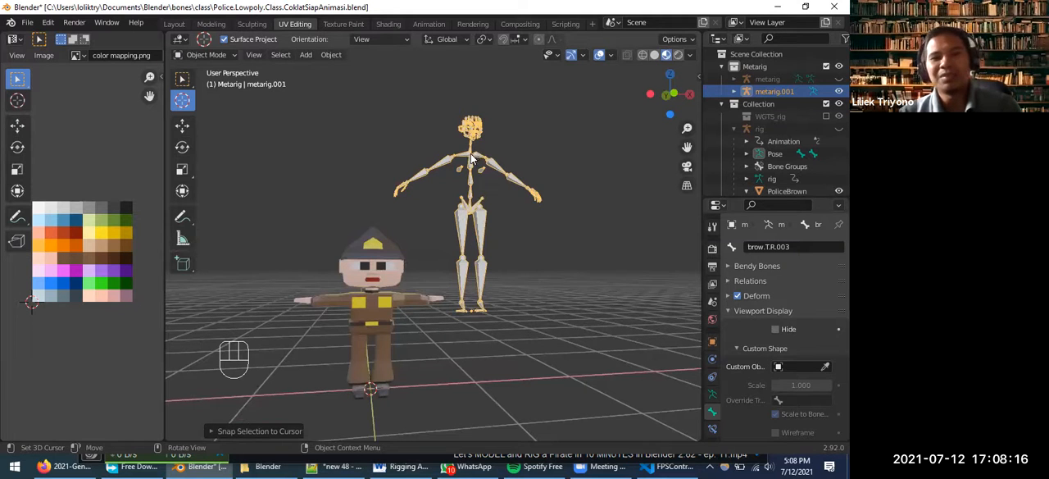
left_click(484, 225)
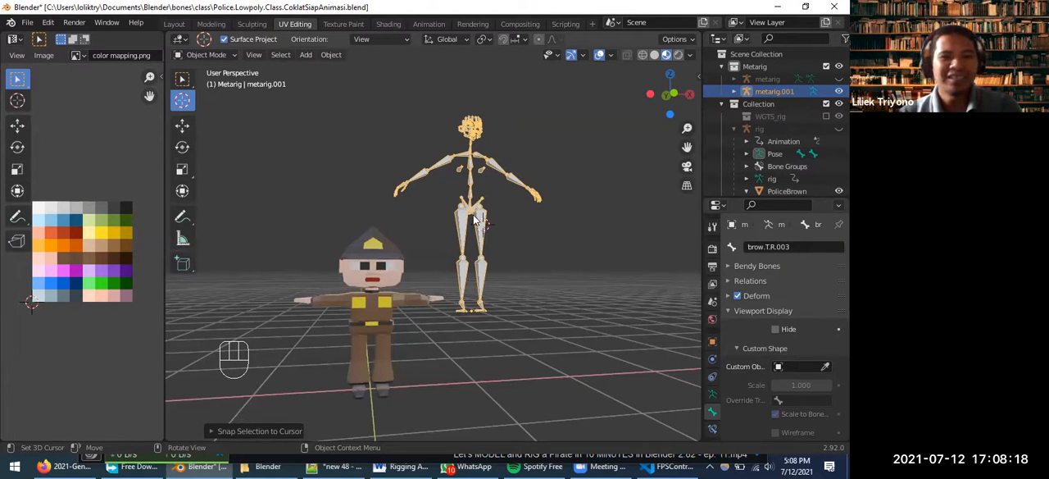
key("ctrl+z")
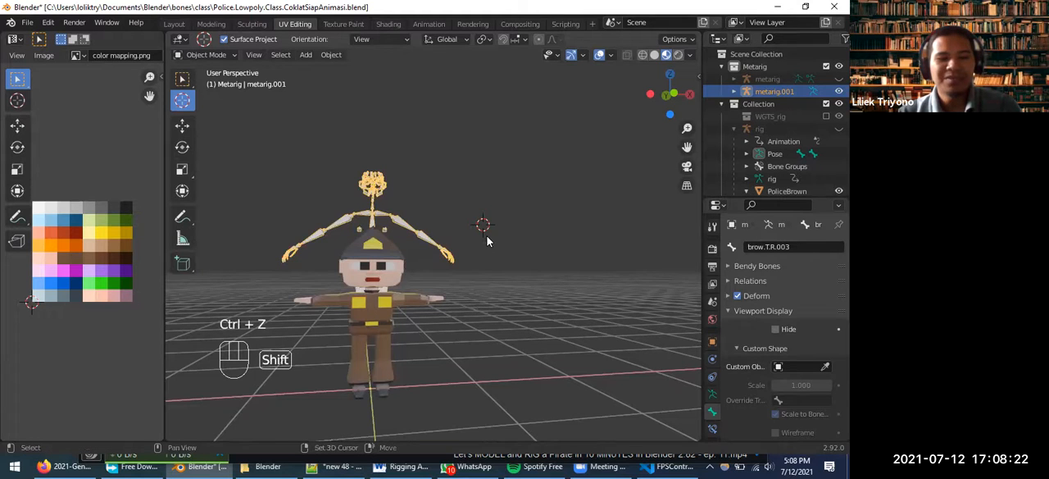
Snap metarig.001 to a 3D cursor position away from the character once more
key("shift+c")
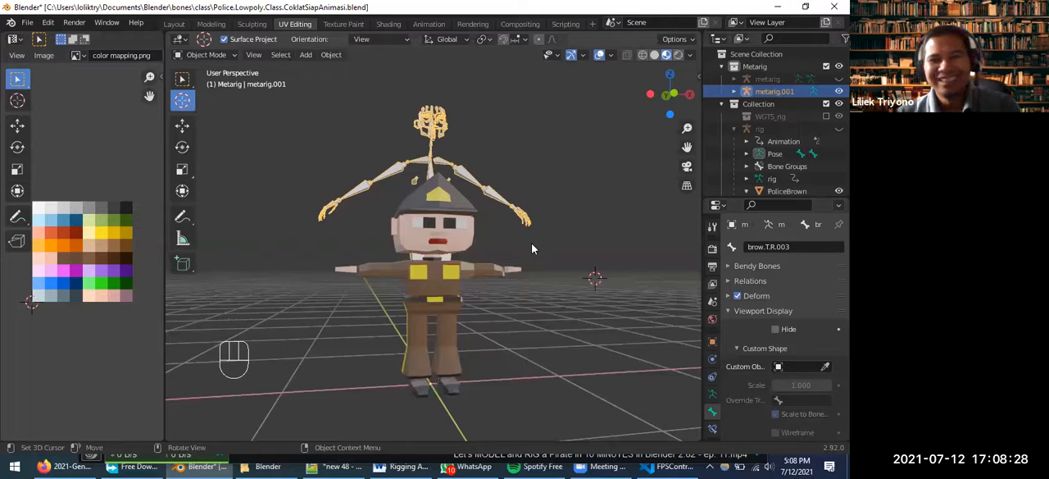
key("shift+s")
left_click(534, 173)
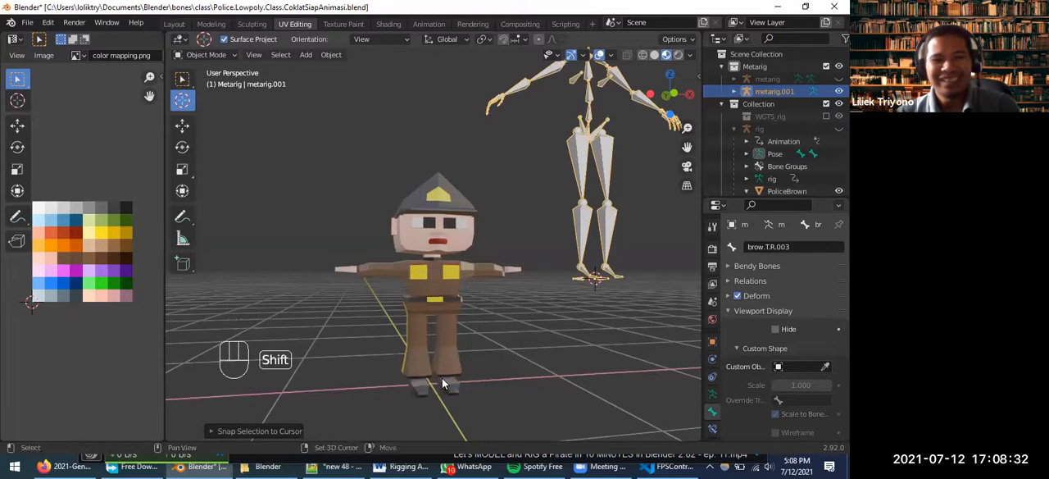
Reset the 3D cursor to the world origin and snap metarig.001 back to it
key("shift+c")
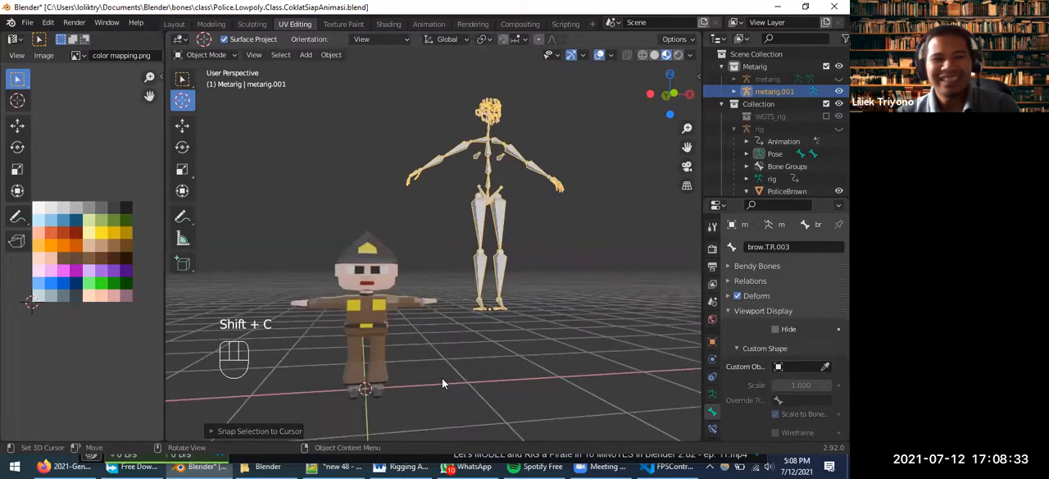
left_click(184, 79)
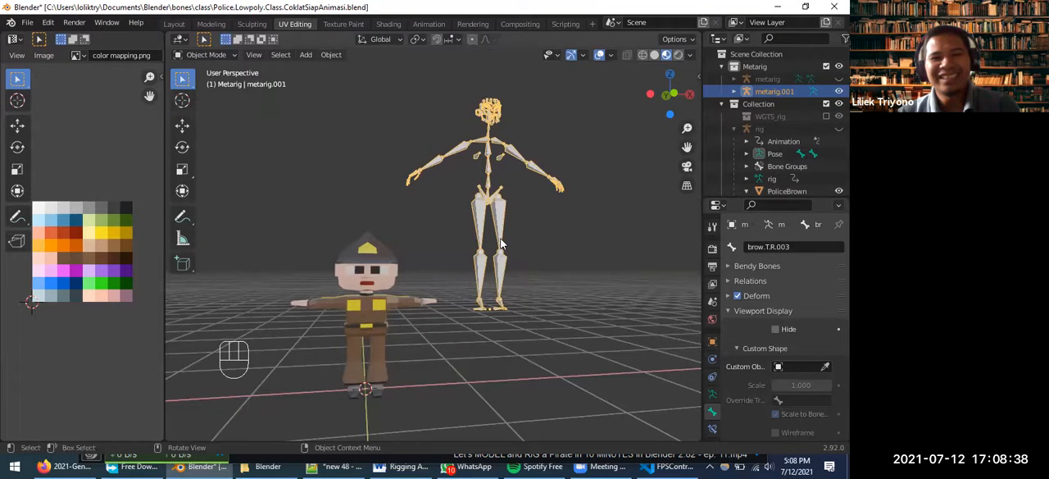
key("shift+s")
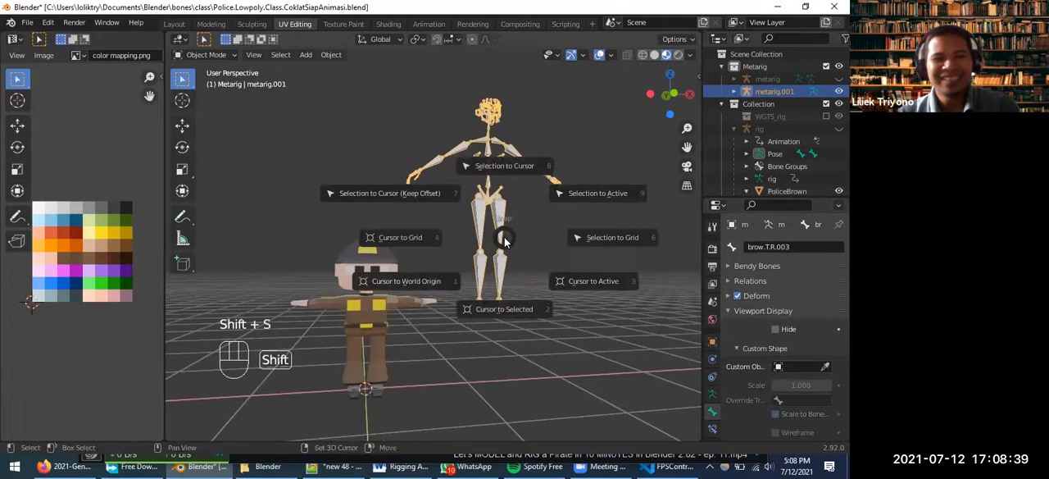
left_click(485, 168)
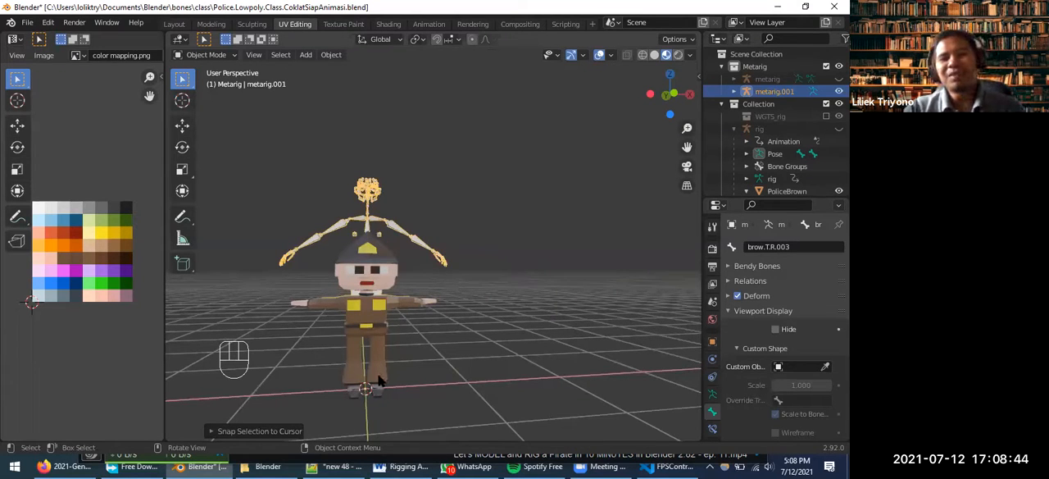
Select metarig.001 instead of the PoliceBrown mesh and delete it
mouse_move(379, 399)
middle_mouse_down()
mouse_move(376, 353)
mouse_move(369, 393)
middle_mouse_up()
left_click(377, 345)
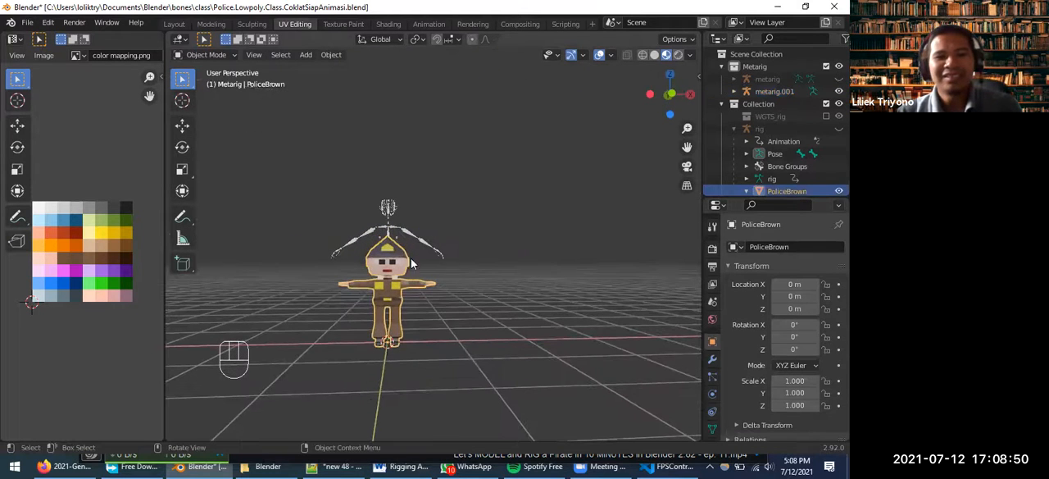
left_click(391, 234)
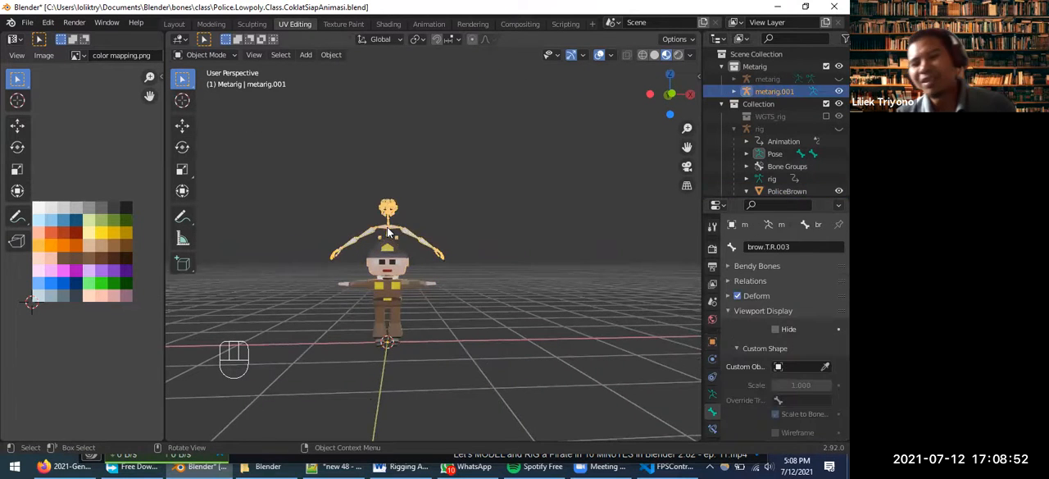
key("Delete")
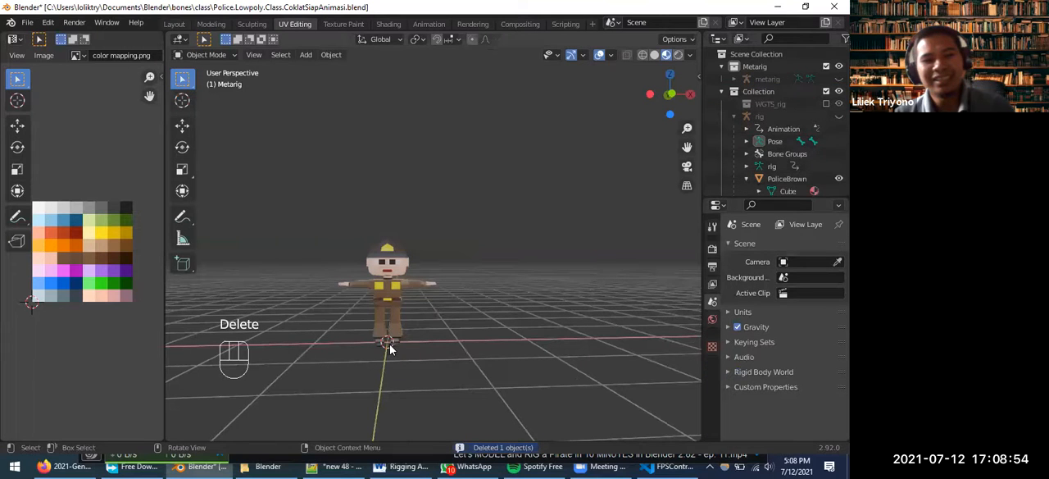
Add a Human (Meta-Rig) armature at the world origin and check its feet against the character's from below
key("shift+s")
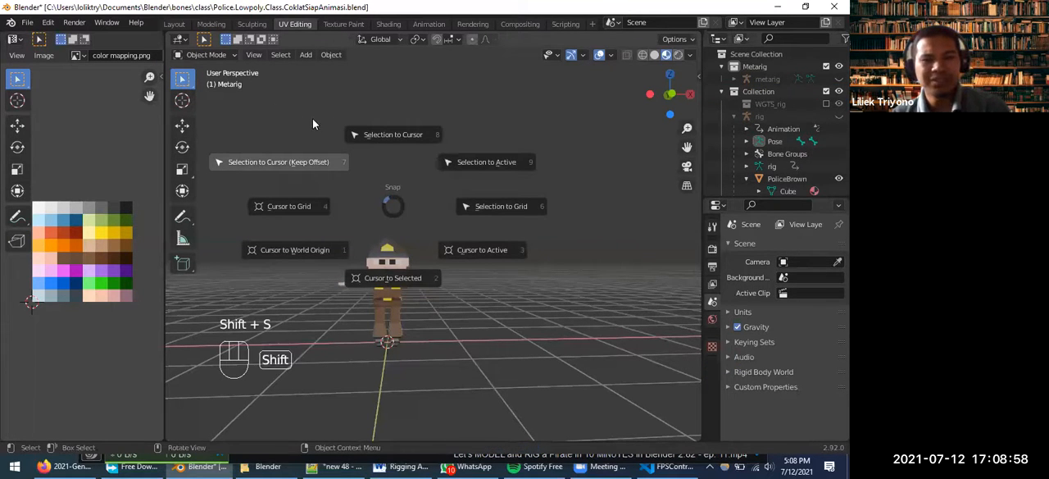
left_click(494, 129)
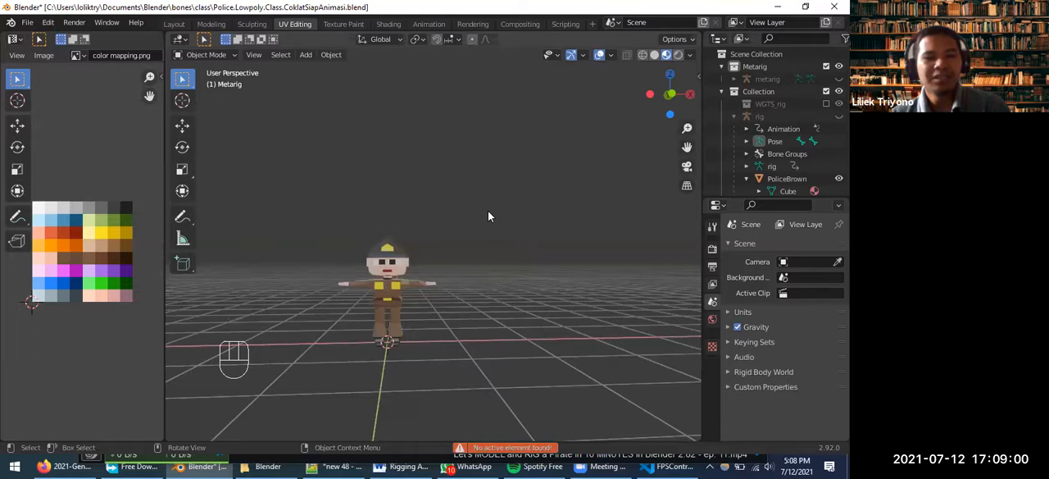
key("shift+a")
mouse_move(493, 216)
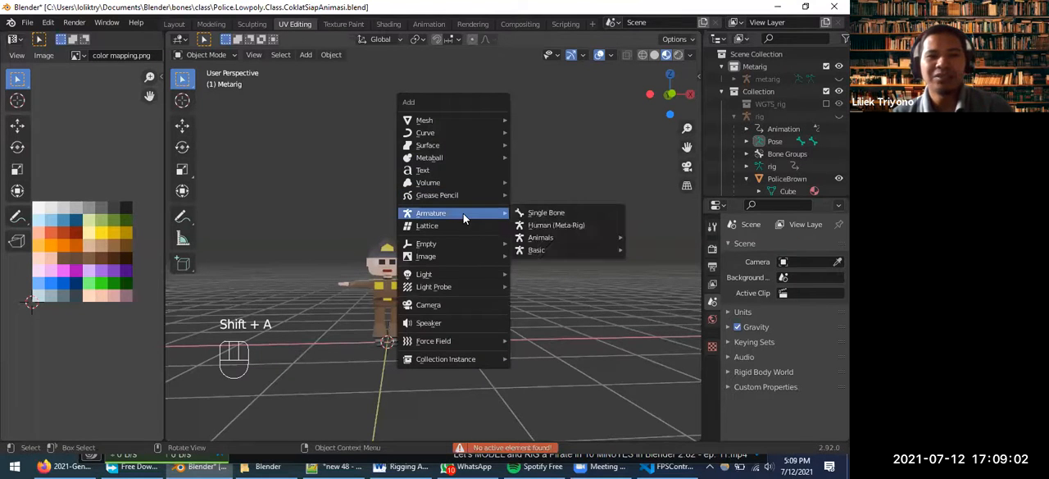
left_click(537, 225)
middle_click_drag(424, 376, 401, 333)
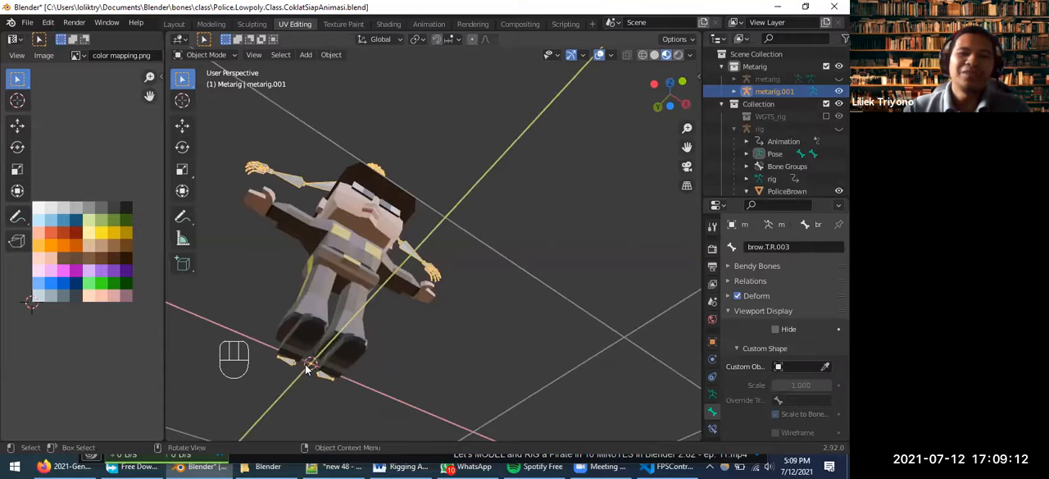
middle_click_drag(408, 336, 374, 405)
Add a cube at the 3D cursor and examine how it sits around the world origin
key("shift+a")
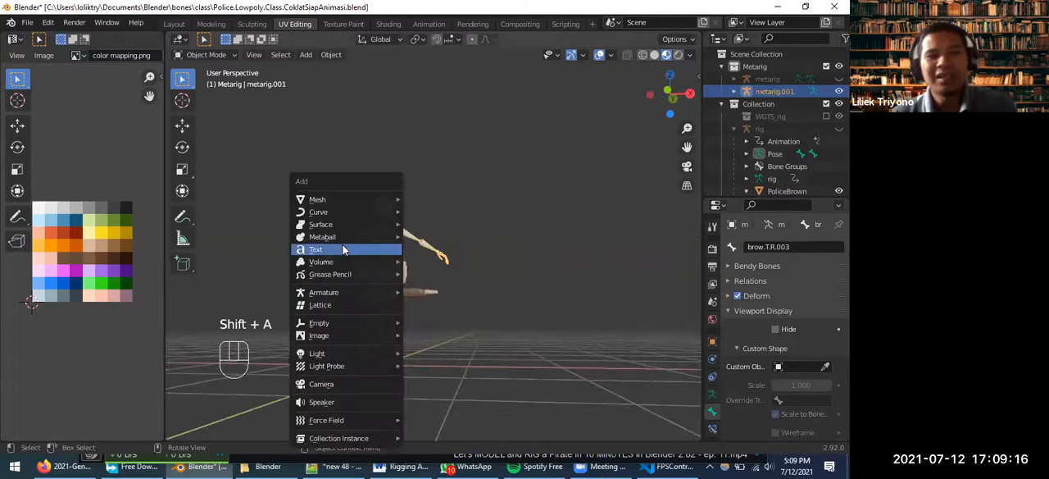
mouse_move(350, 203)
left_click(428, 211)
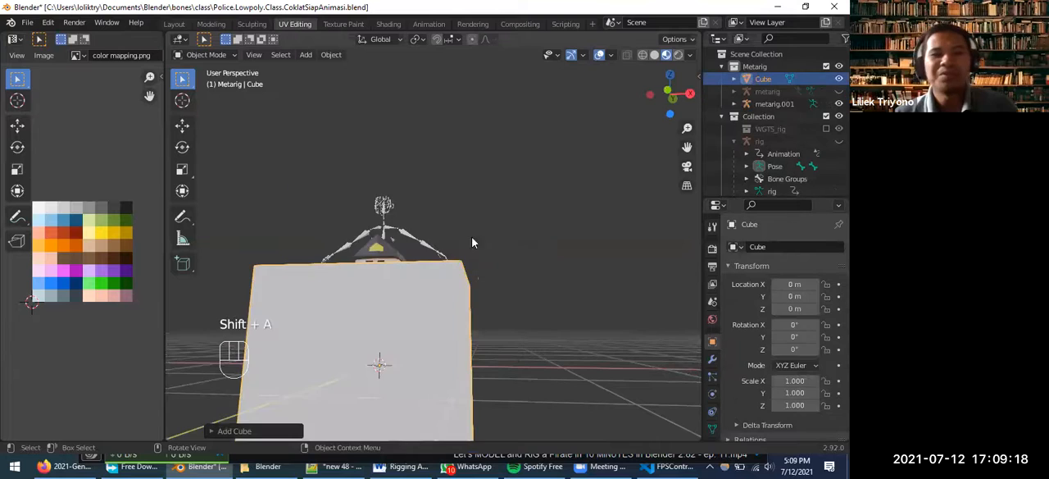
scroll(398, 383, "down", 2)
middle_click_drag(394, 388, 403, 316)
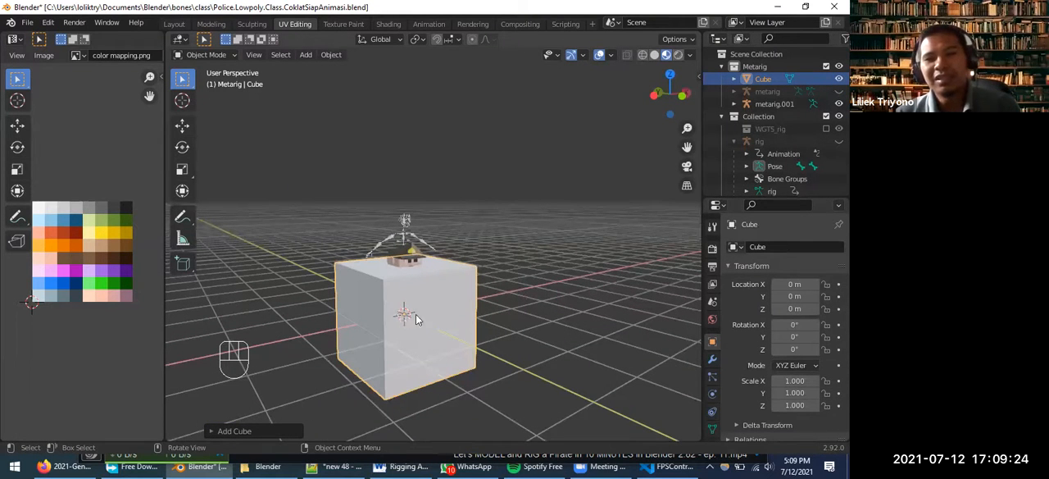
middle_click_drag(403, 316, 373, 295)
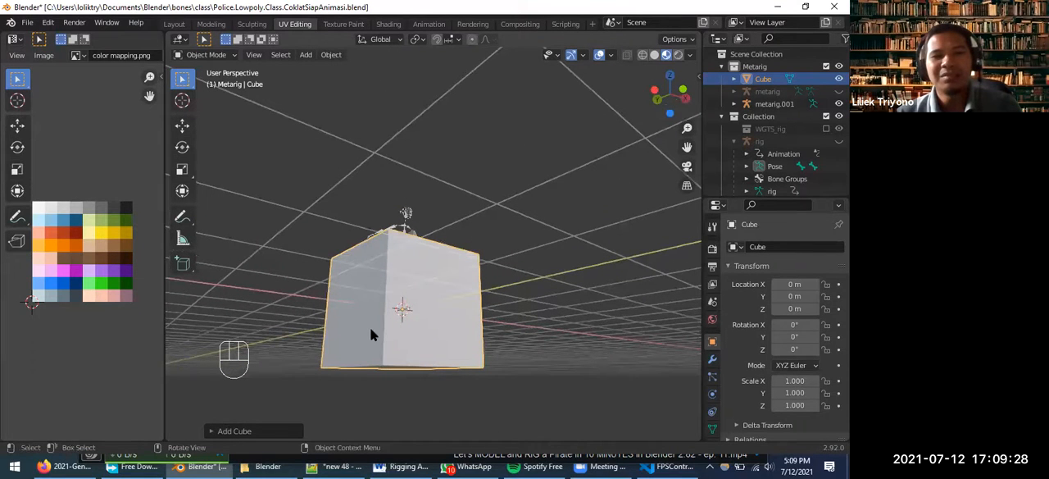
middle_click_drag(394, 339, 399, 285)
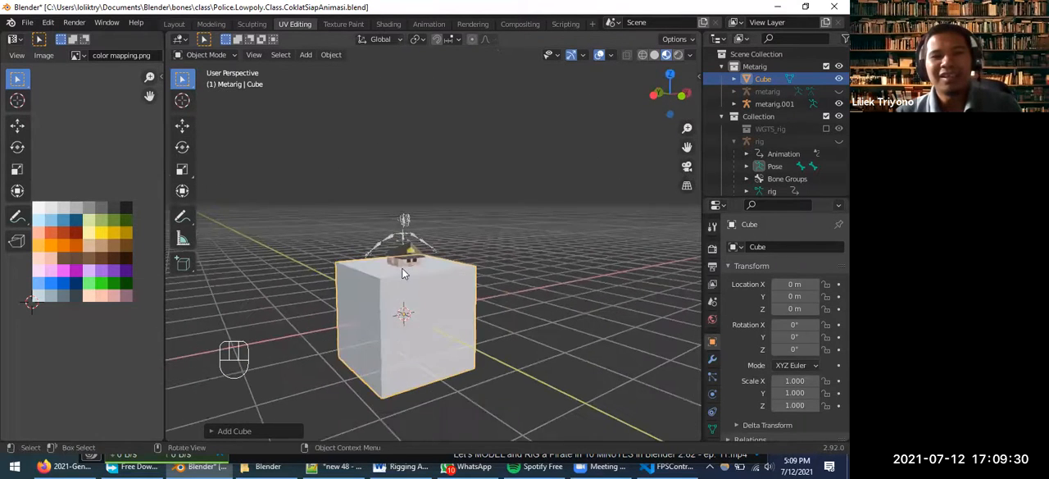
Delete the demonstration cube that surrounds the character and the meta-rig
left_click(406, 228)
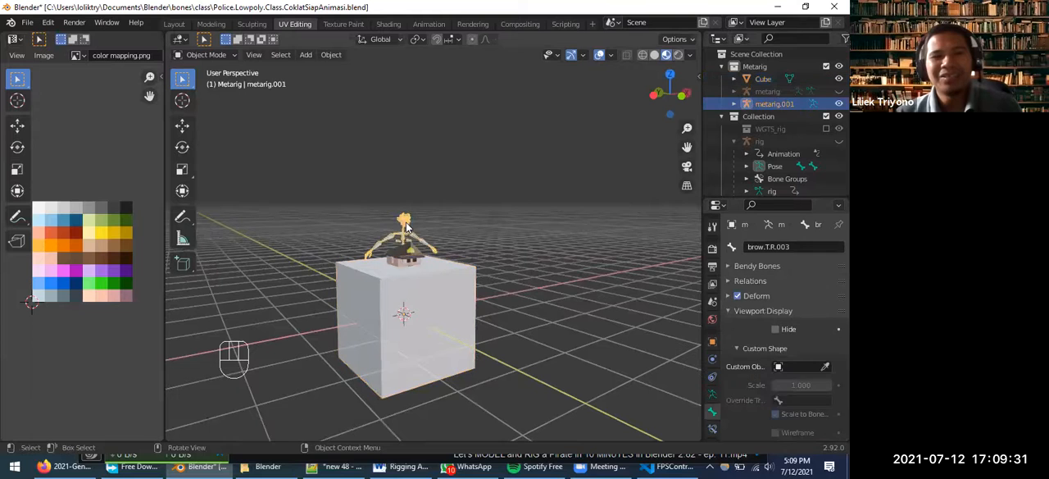
left_click(448, 311)
key("Delete")
middle_click_drag(406, 369, 358, 363)
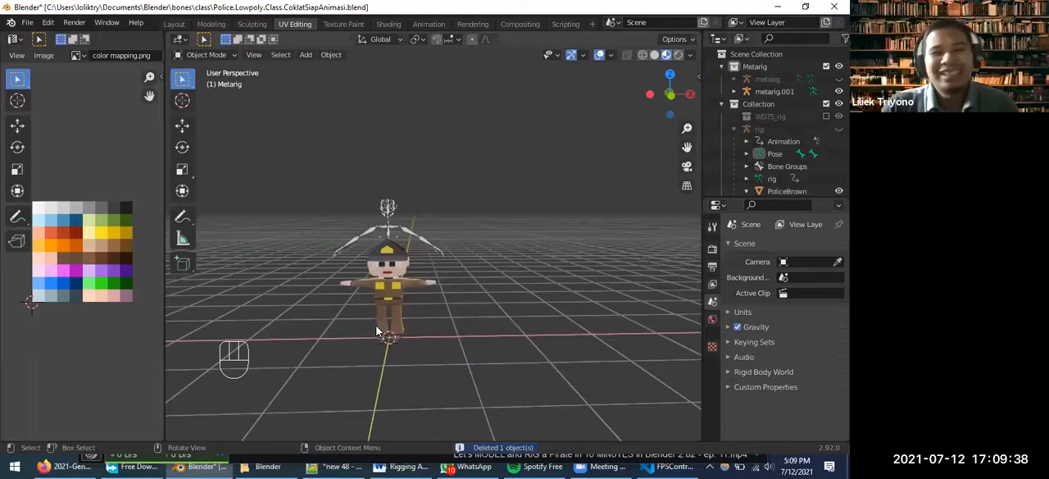
scroll(377, 336, "up", 2)
middle_click_drag(388, 412, 425, 315)
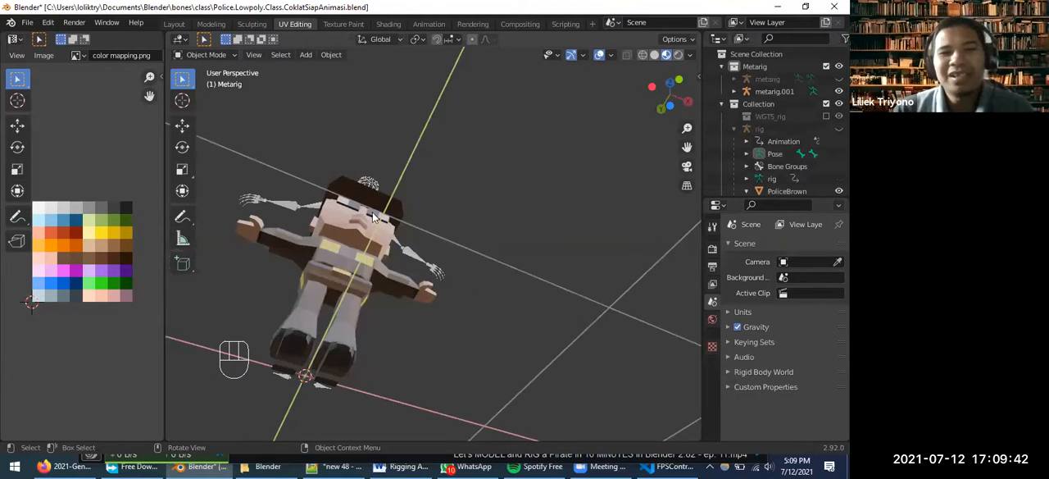
middle_click_drag(356, 244, 361, 377)
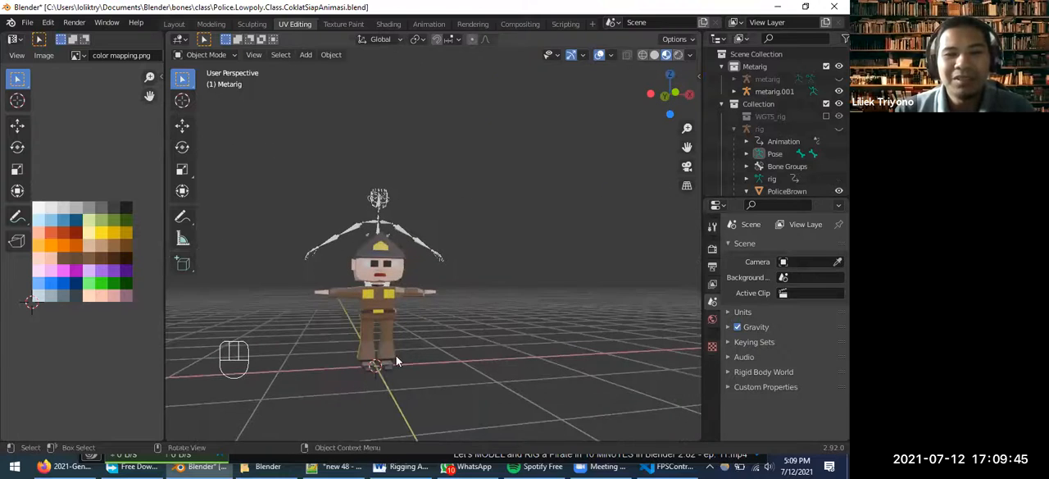
Hide the PoliceBrown mesh and delete the metarig.001 armature
left_click(381, 307)
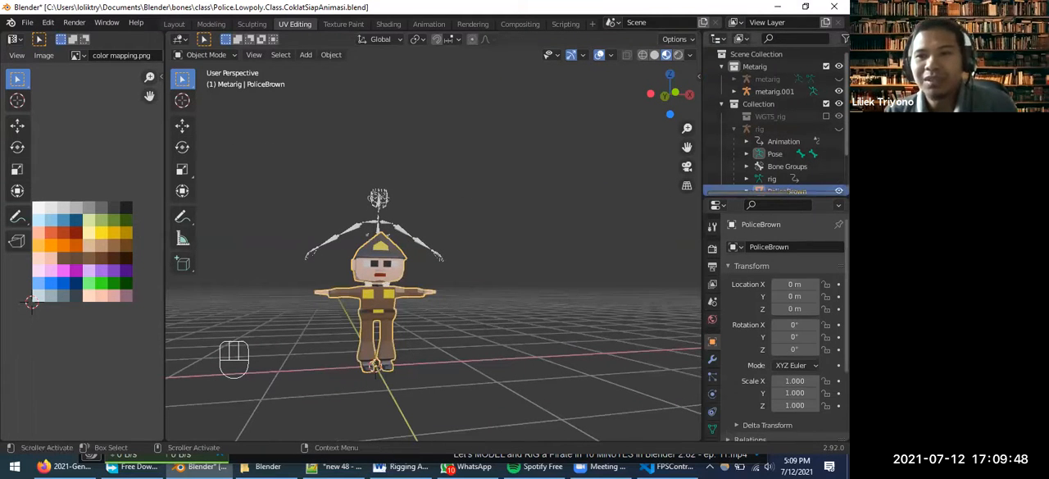
left_click(838, 191)
left_click(381, 290)
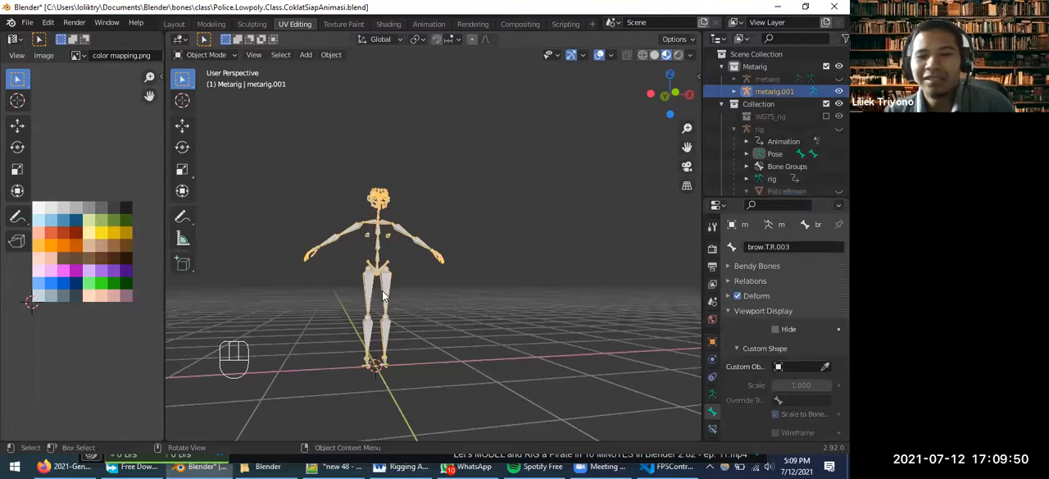
key("Delete")
Add a cube at the world origin to demonstrate how object origins work
key("shift+a")
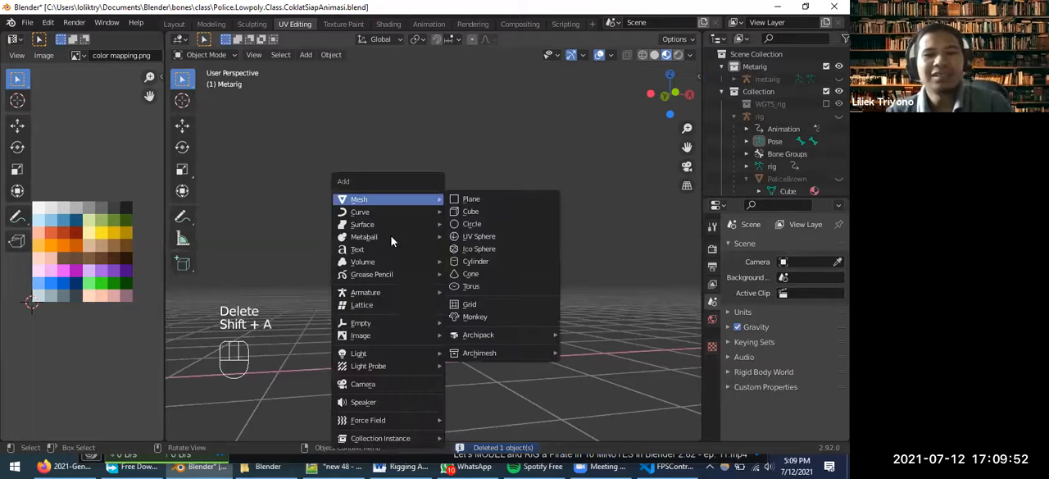
left_click(500, 215)
scroll(387, 370, "down", 3)
middle_click_drag(420, 359, 412, 398)
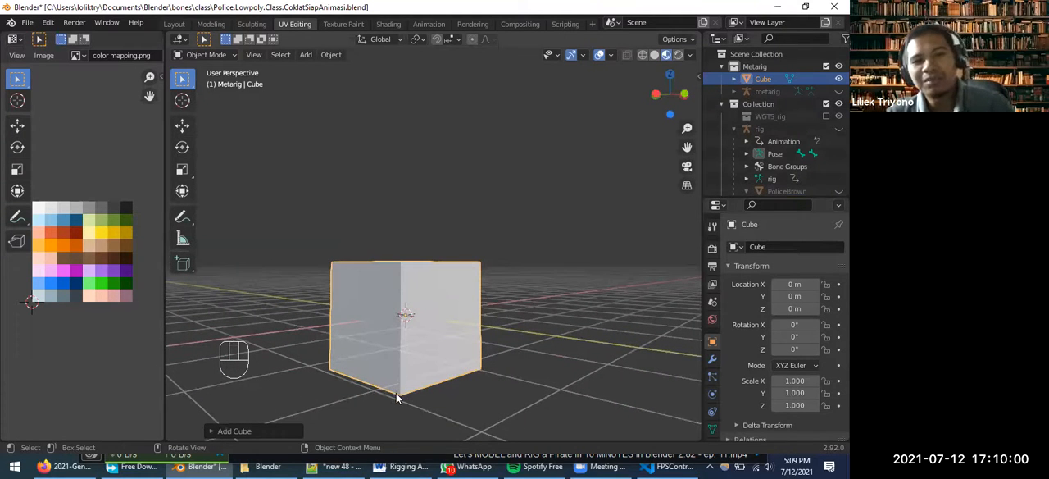
Select the cube's lower front corner vertex in Edit Mode and snap the 3D cursor to it
key("Tab")
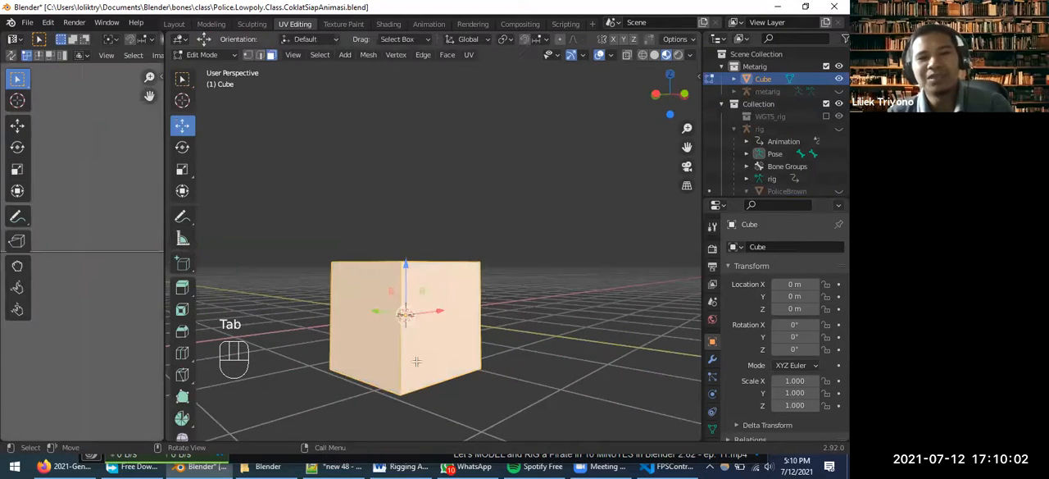
key("1")
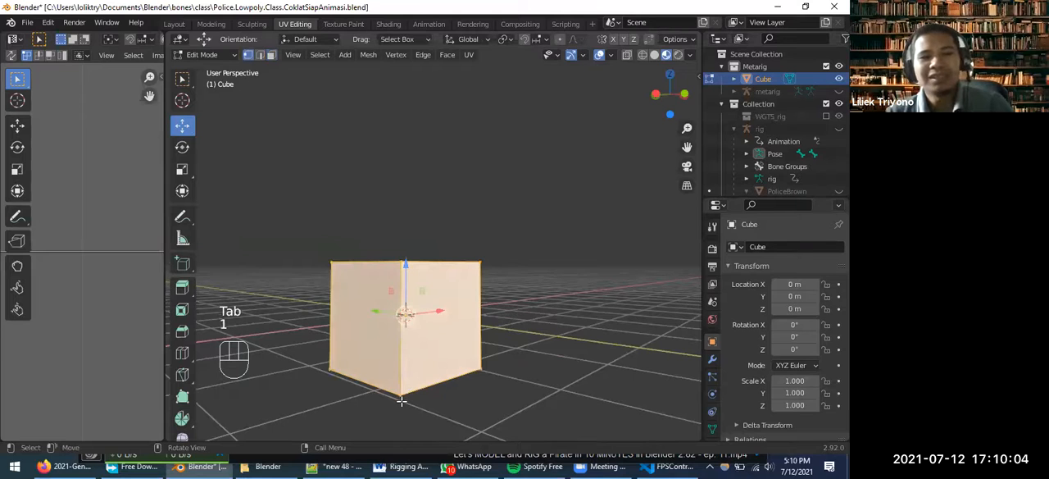
left_click(400, 396)
middle_click_drag(400, 397, 340, 417)
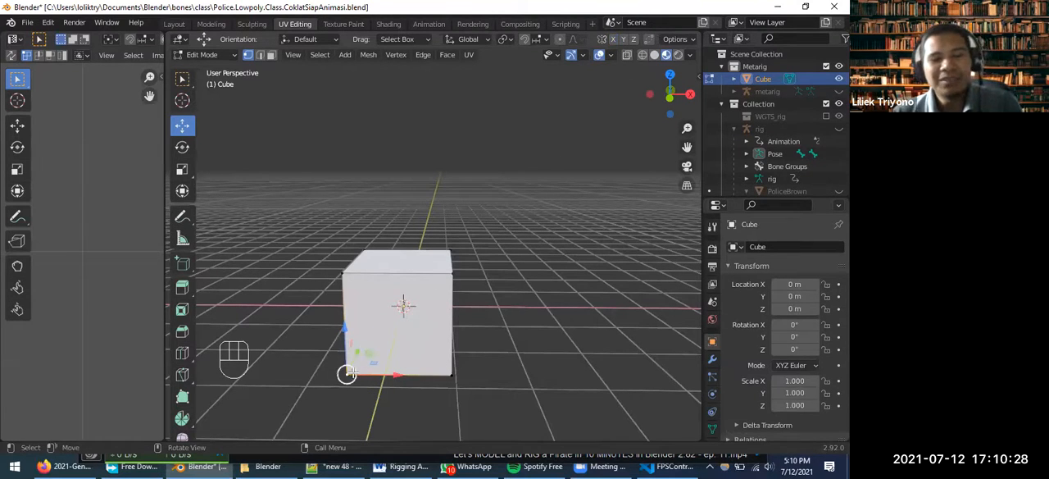
key("shift+s")
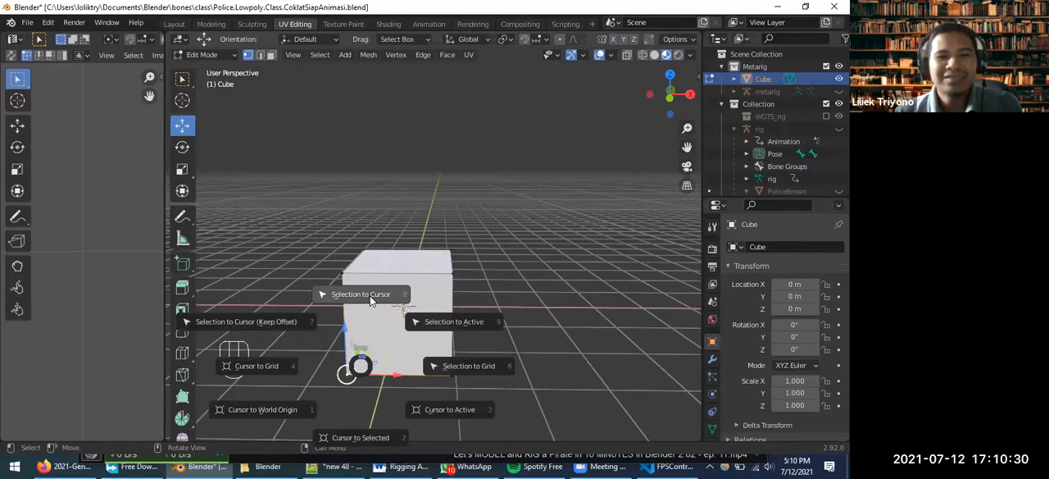
left_click(360, 437)
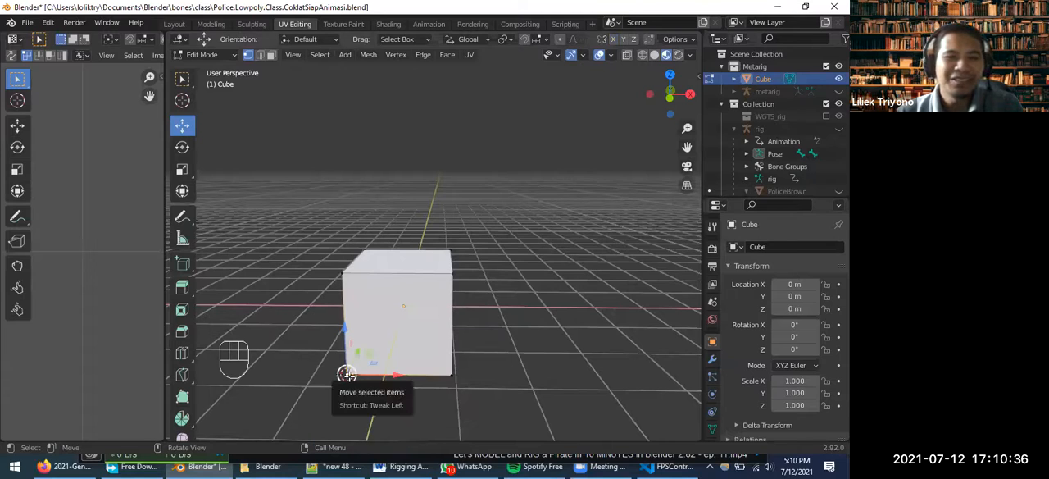
Return to Object Mode and set the cube's origin to the 3D cursor at its lower corner
left_click(233, 57)
left_click(210, 70)
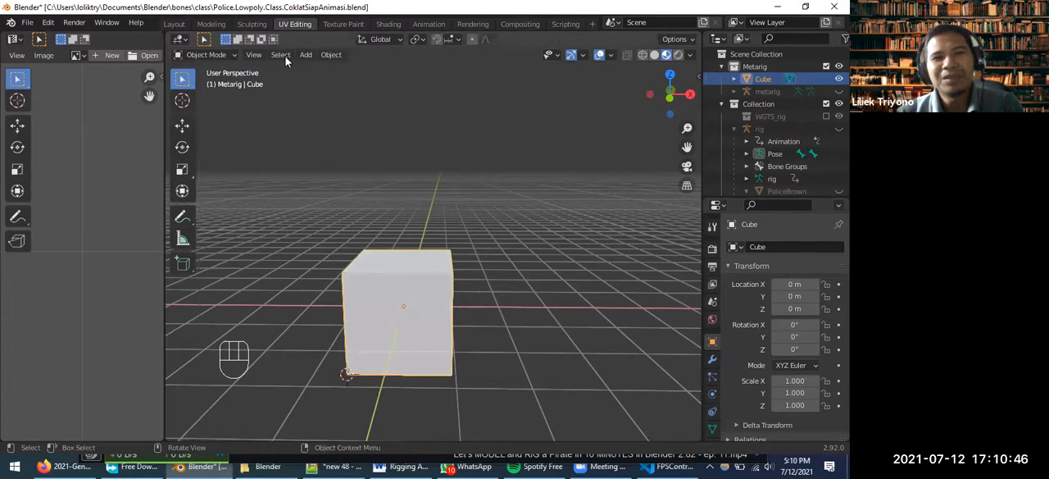
left_click(329, 58)
mouse_move(353, 83)
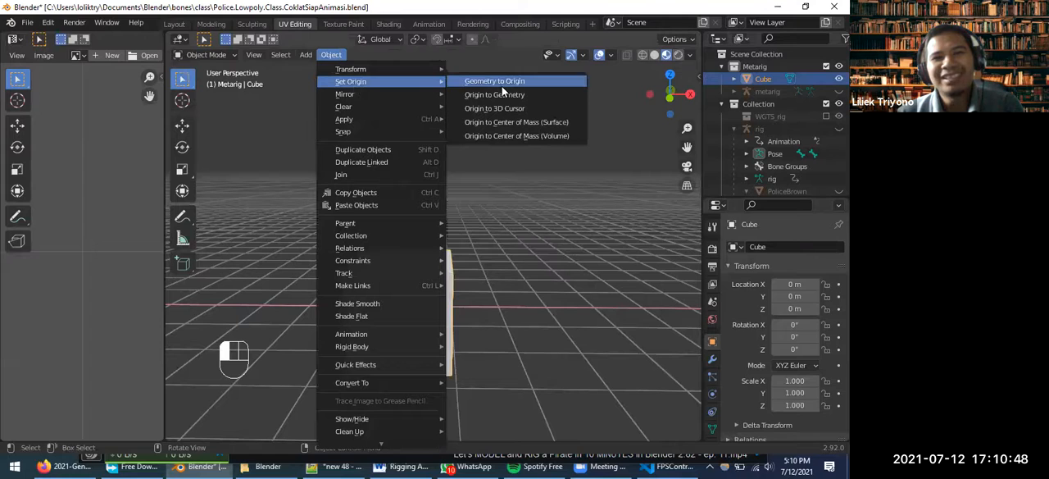
left_click(504, 109)
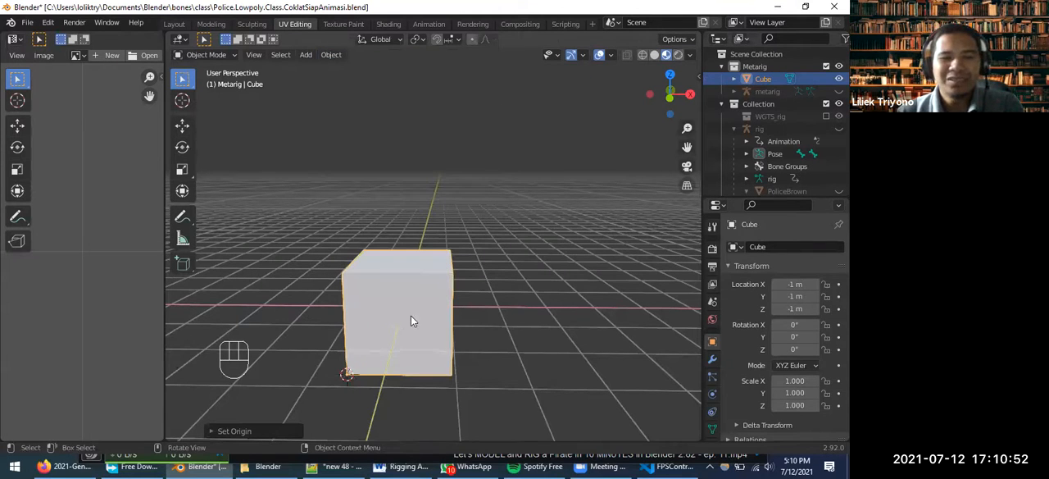
Move the cube along the X axis to about X 3.03 m, away from the 3D cursor
left_click(388, 316)
left_click(384, 291)
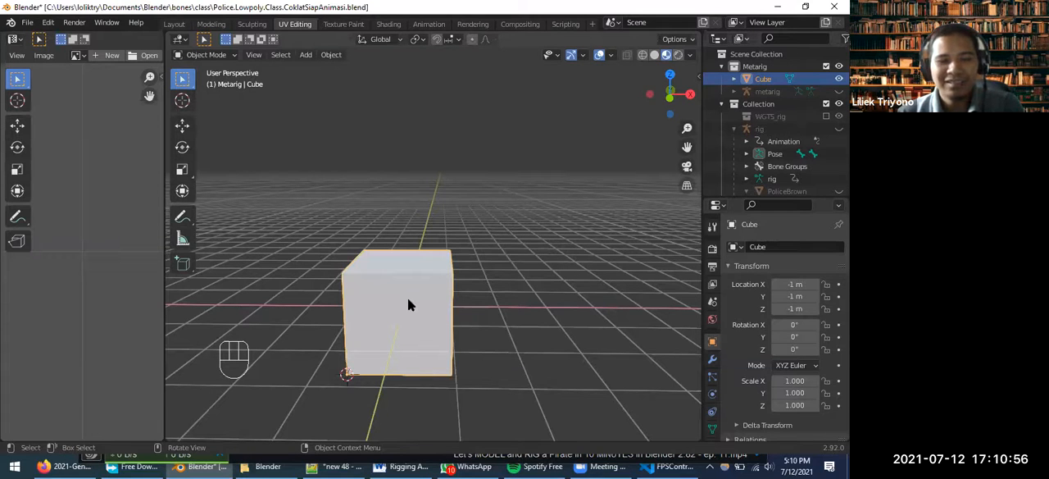
key("g")
key("x")
left_click(606, 320)
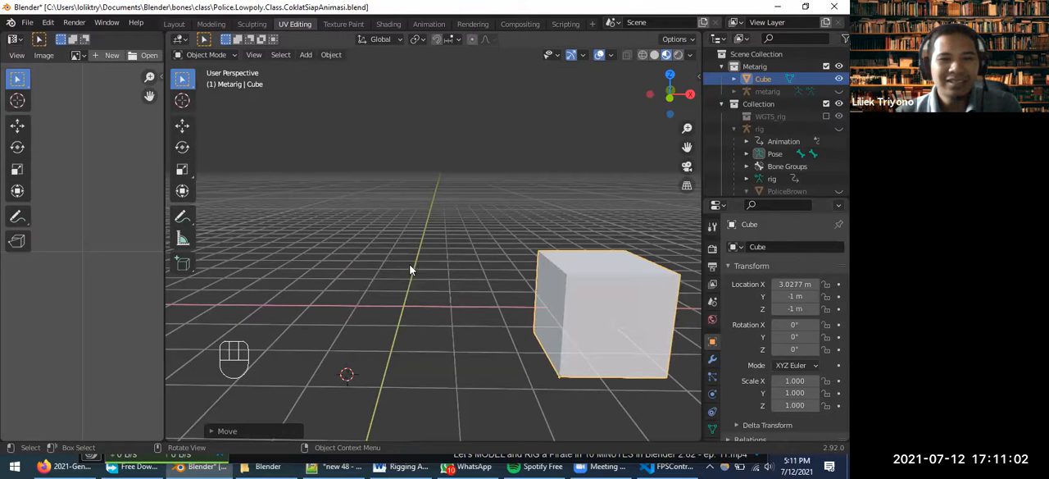
Reset the 3D cursor to the world origin and snap the cube to it, checking that its corner sits there
key("shift")
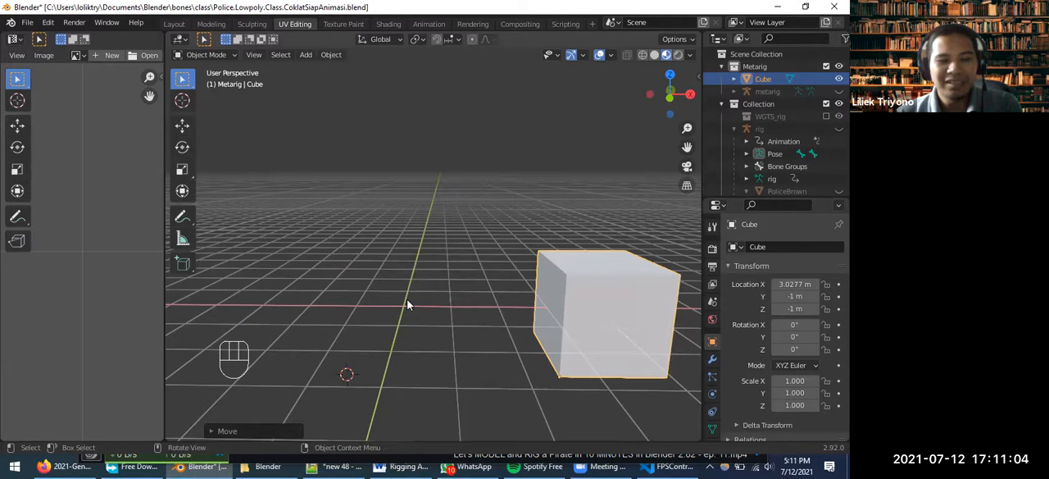
key("shift+c")
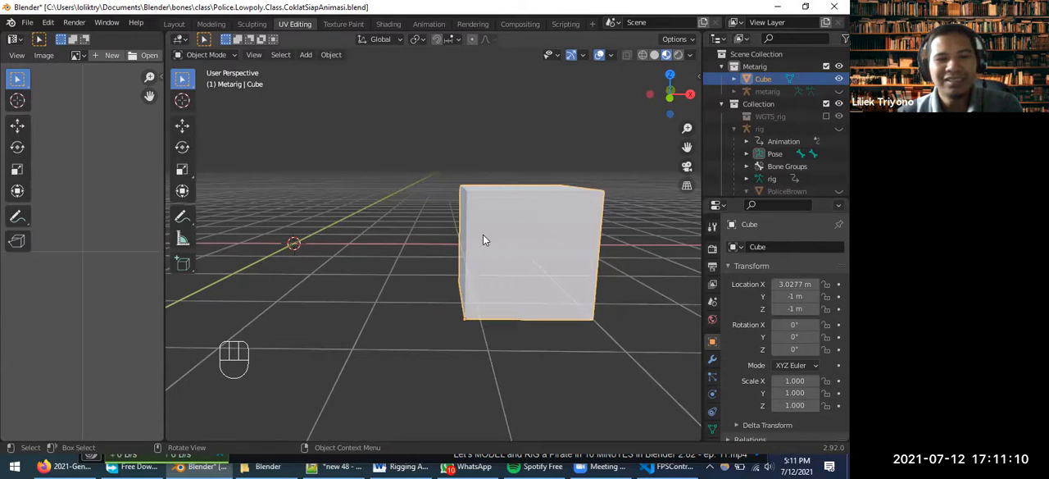
key("shift+s")
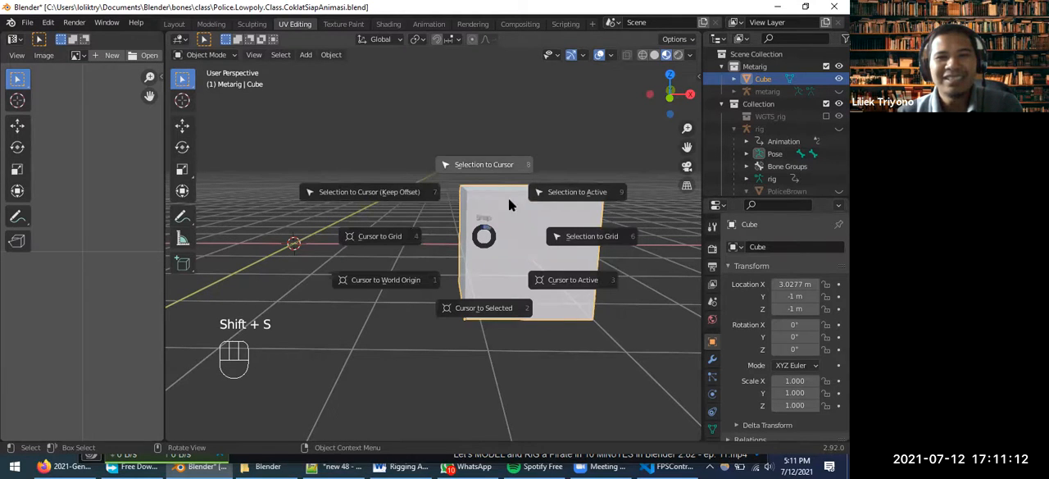
left_click(489, 169)
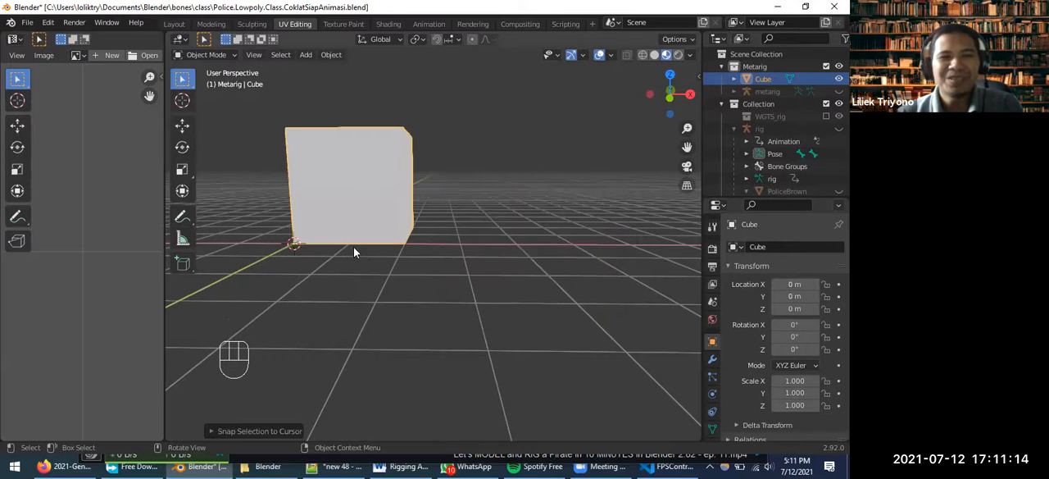
scroll(274, 263, "up", 3)
middle_click_drag(281, 269, 295, 320)
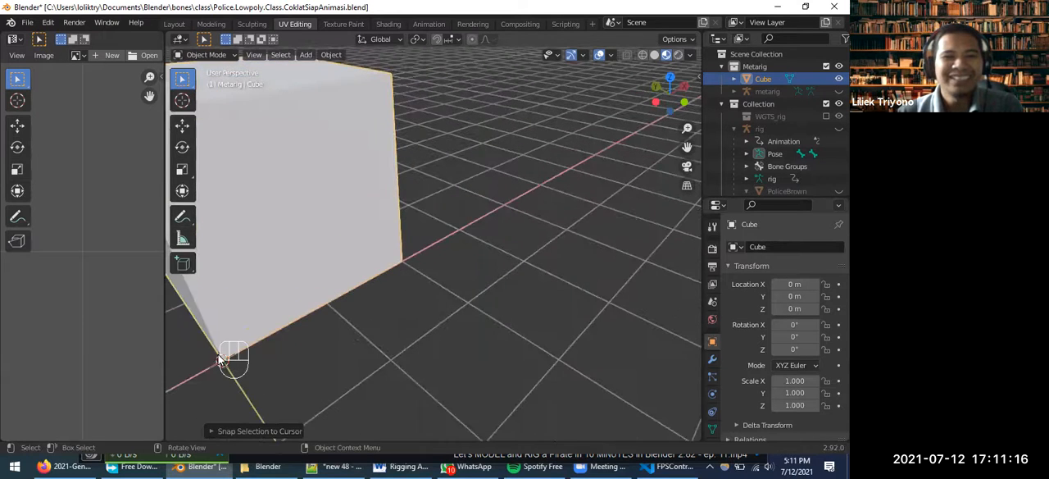
scroll(321, 290, "down", 4)
middle_click_drag(336, 291, 308, 273)
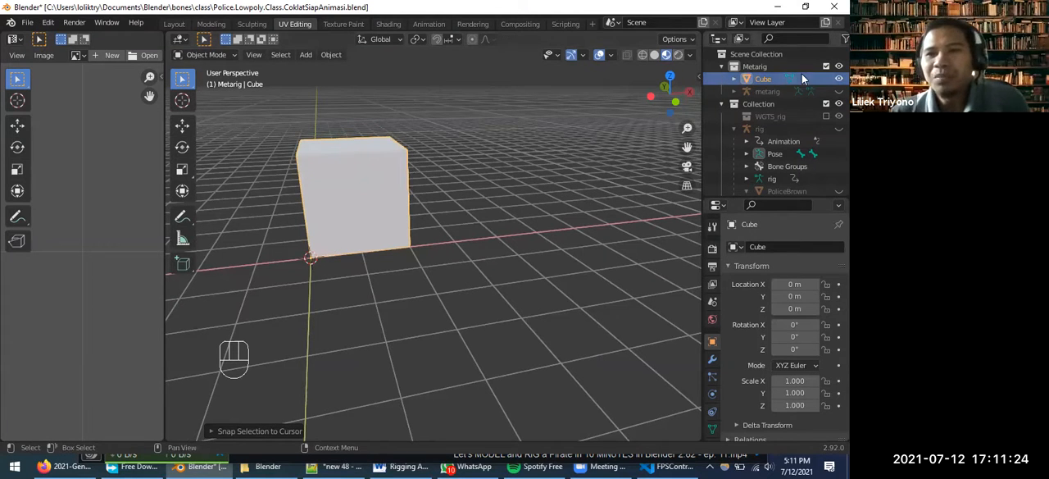
Hide the cube and unhide the PoliceBrown mesh
left_click(838, 78)
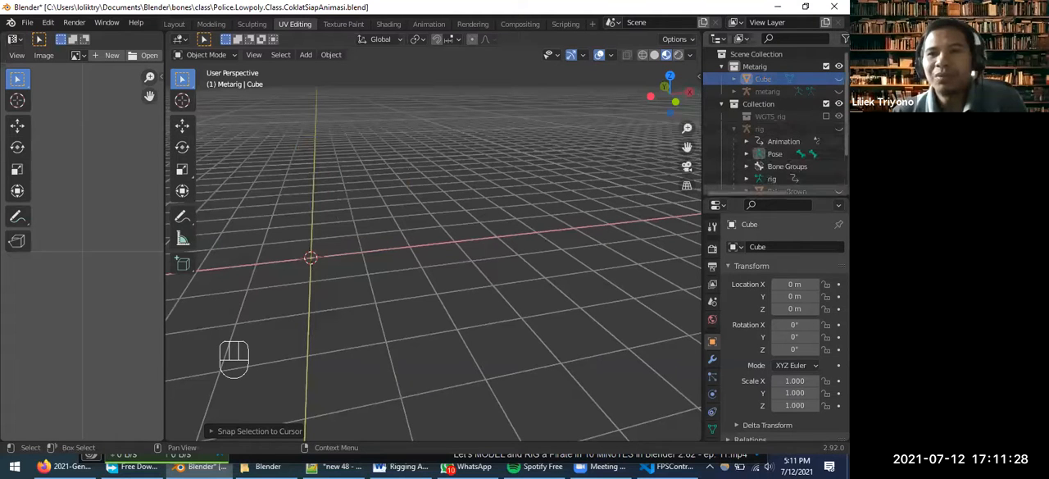
mouse_move(714, 192)
left_mouse_down()
mouse_move(770, 194)
mouse_move(694, 191)
left_mouse_up()
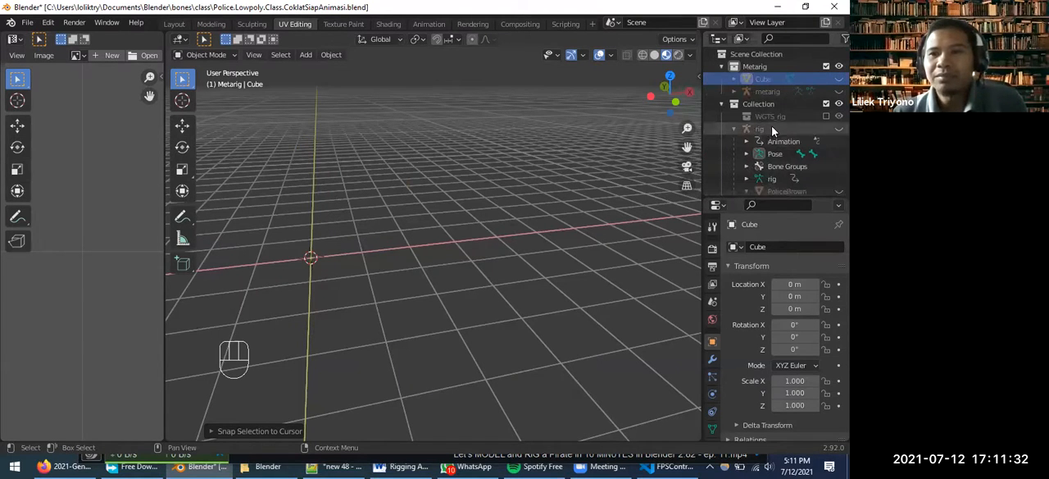
scroll(790, 168, "down", 2)
left_click(787, 167)
key("alt+h")
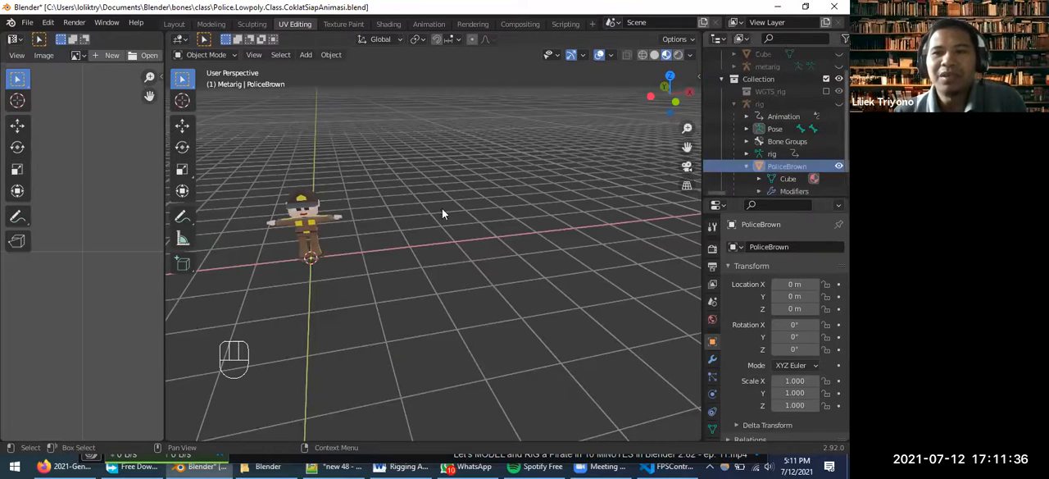
Activate the Move tool and examine where the PoliceBrown character's feet stand relative to the 3D cursor
middle_click_drag(323, 258, 321, 214)
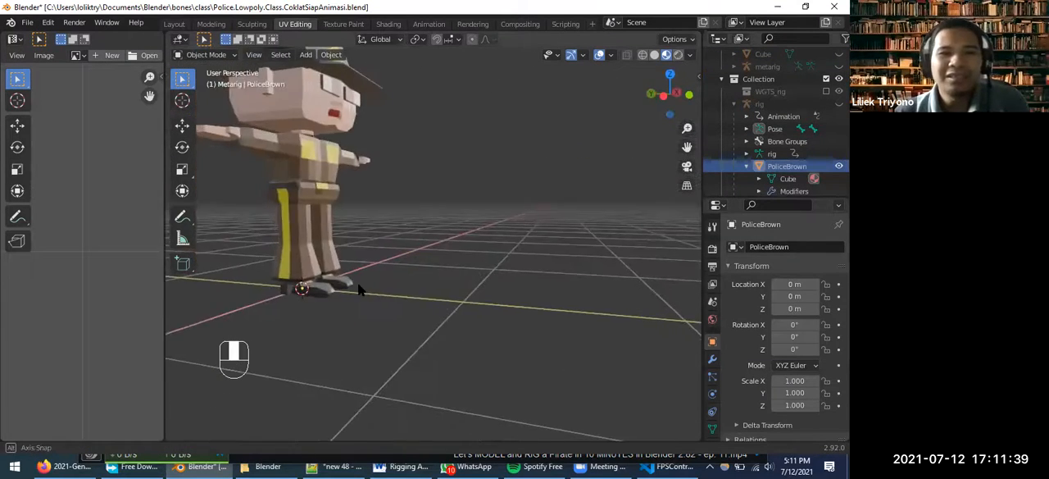
left_click(182, 125)
scroll(343, 188, "down", 4)
scroll(382, 206, "up", 3)
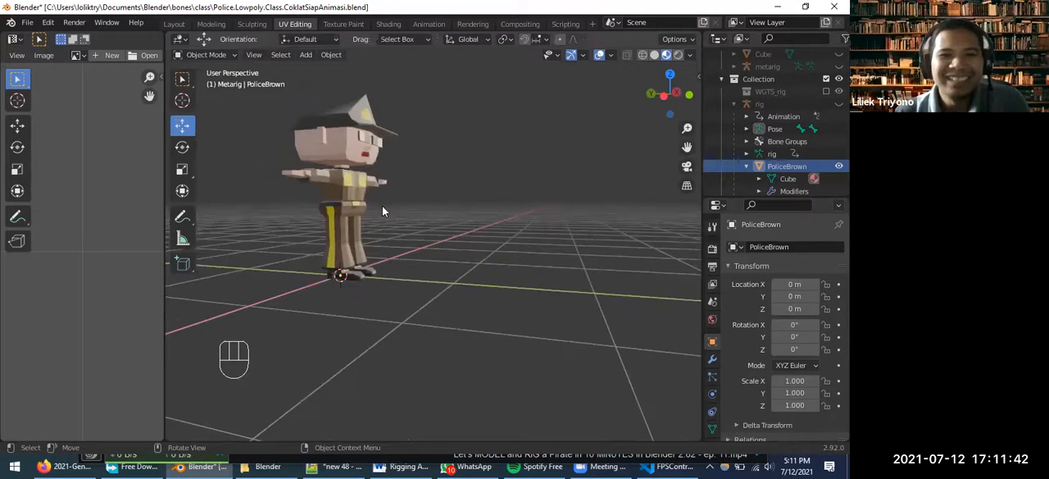
middle_click_drag(381, 177, 217, 141)
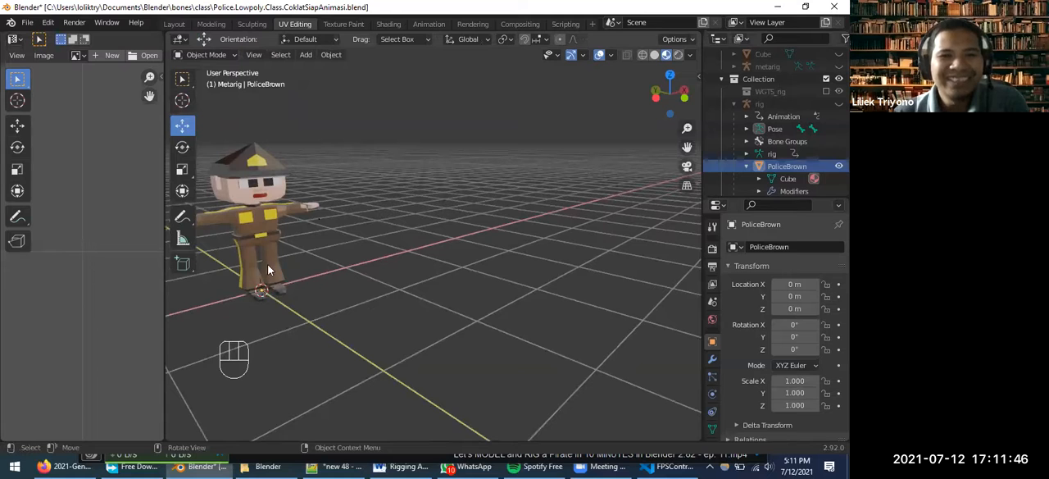
scroll(344, 233, "down", 2)
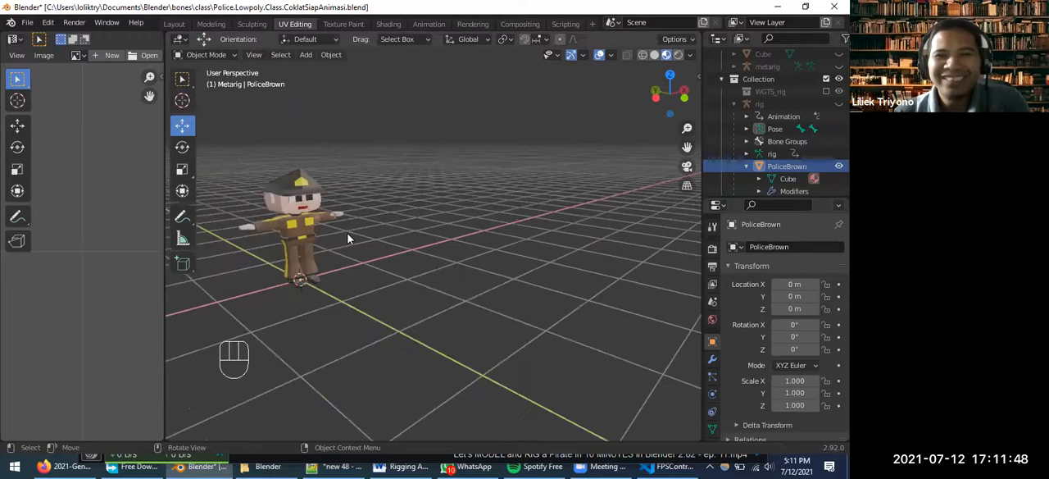
middle_click_drag(403, 253, 361, 256)
Add a second cube at the 3D cursor and move it beside the character, to about X 1.53 m, Y 3.94 m
key("shift+a")
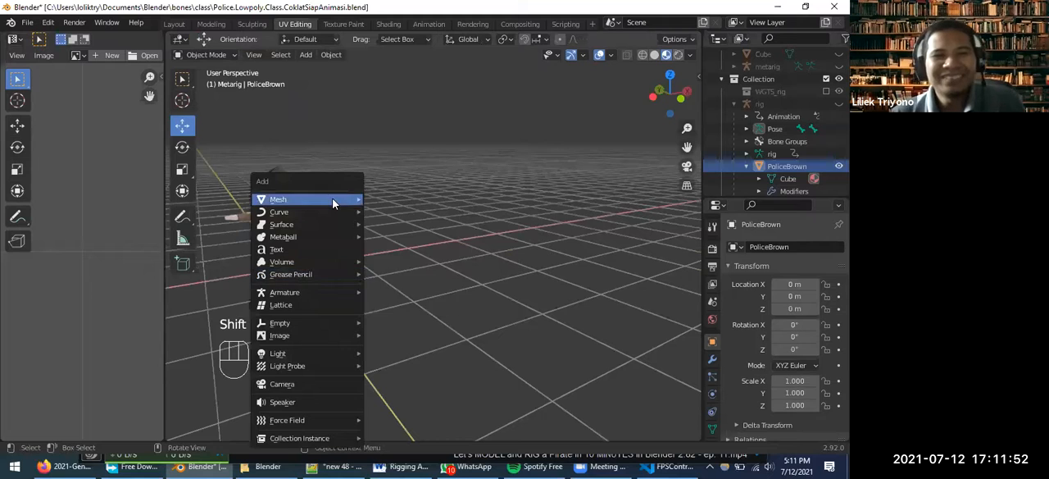
mouse_move(336, 199)
left_click(392, 212)
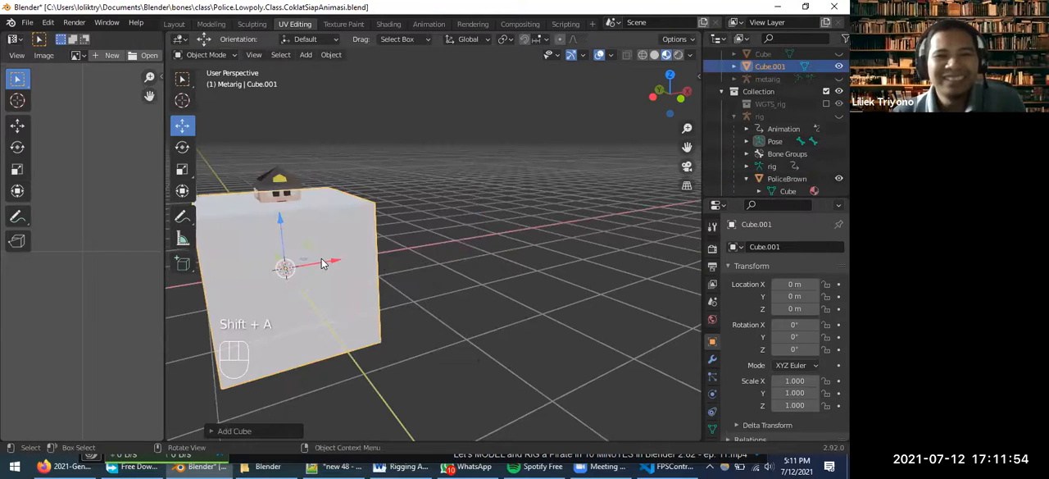
left_click_drag(321, 261, 292, 214)
scroll(254, 282, "up", 1)
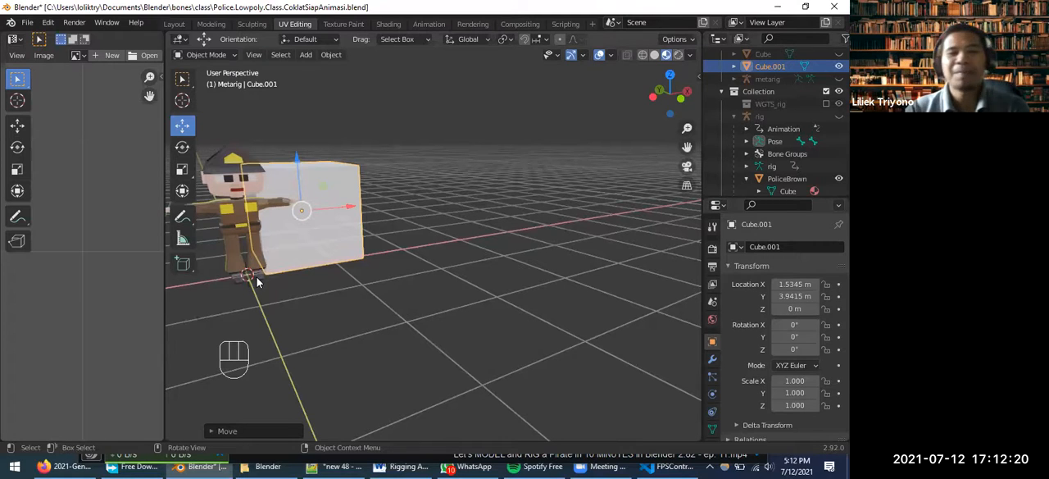
Delete the second demonstration cube beside the character
left_click(309, 251)
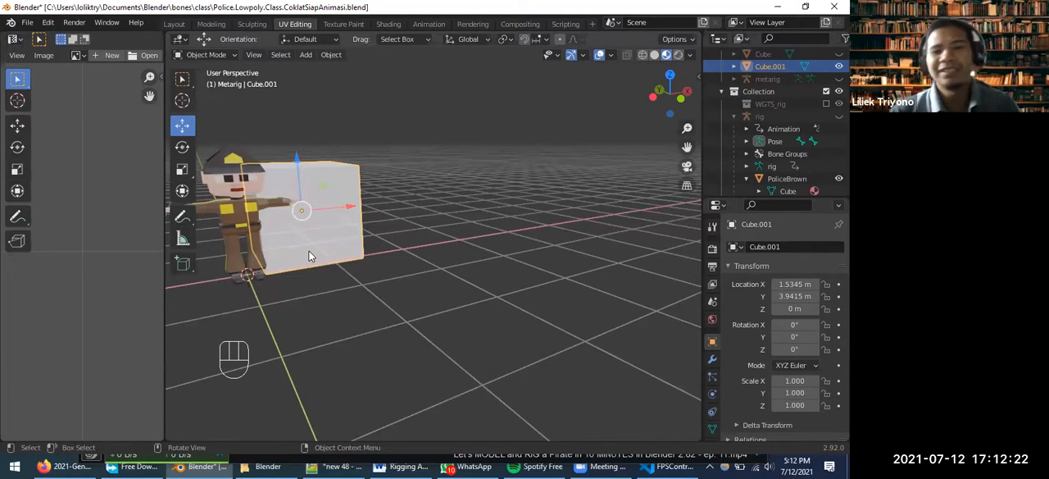
key("Delete")
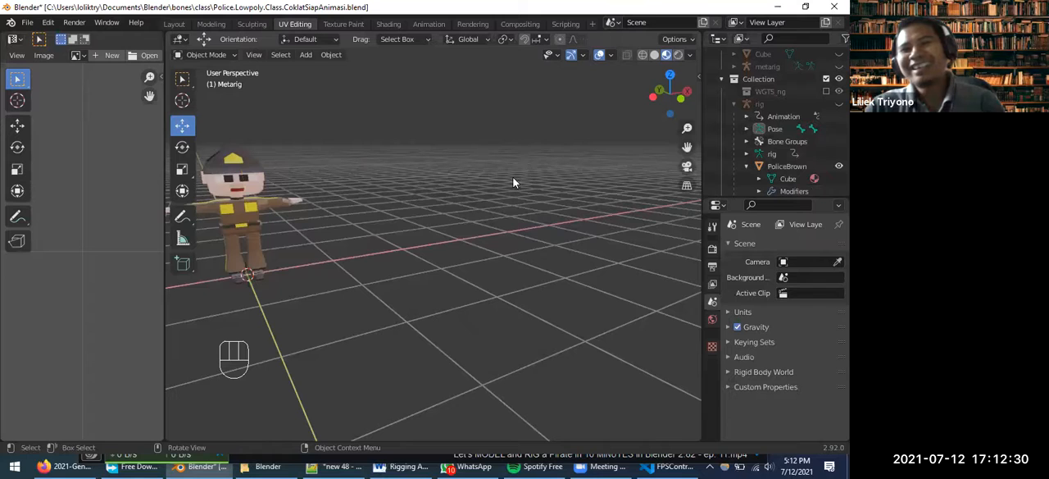
Add a Human (Meta-Rig) armature at the 3D cursor and compare its size and position with the PoliceBrown character
middle_click_drag(475, 212, 370, 267)
key("shift+s")
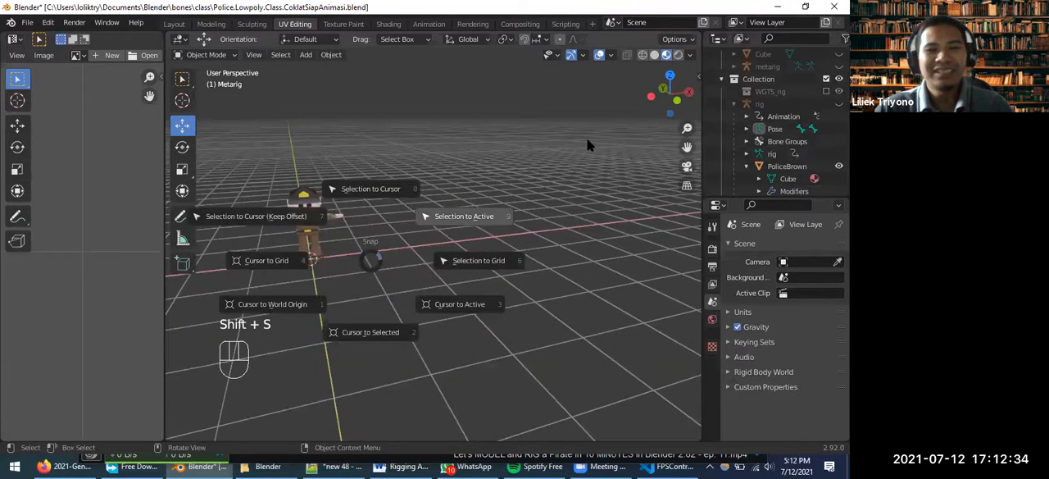
left_click(412, 235)
key("shift+a")
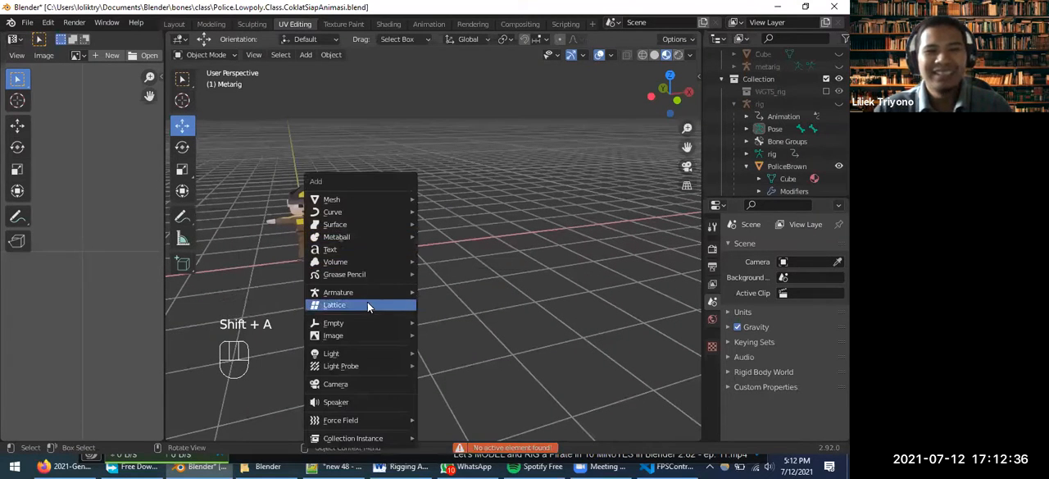
mouse_move(381, 296)
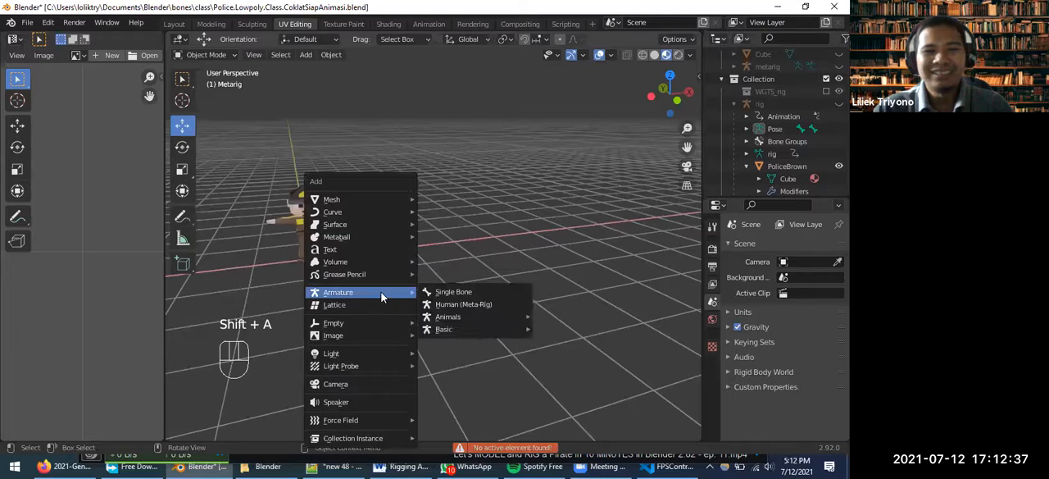
left_click(468, 305)
middle_click_drag(242, 224, 243, 231)
key("grave")
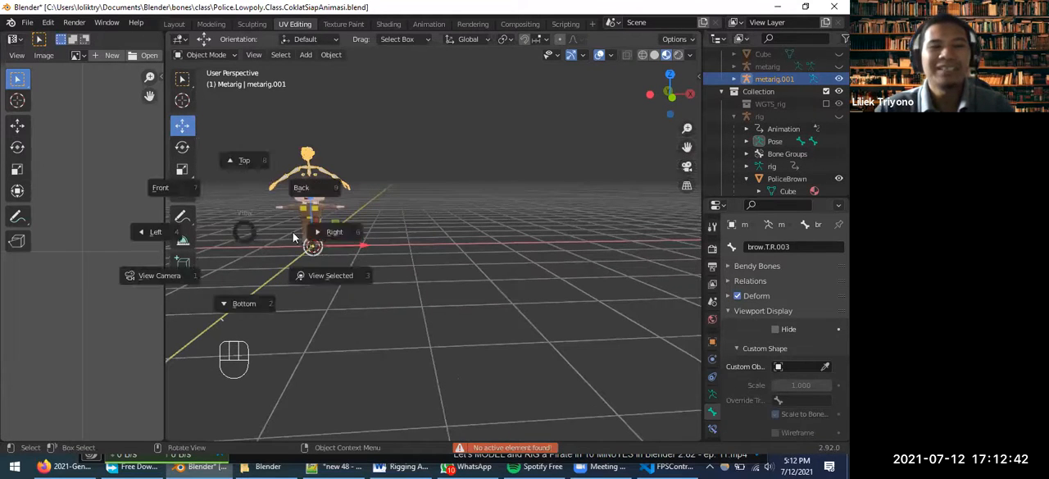
left_click(331, 273)
middle_click_drag(352, 264, 460, 293)
scroll(429, 218, "up", 2)
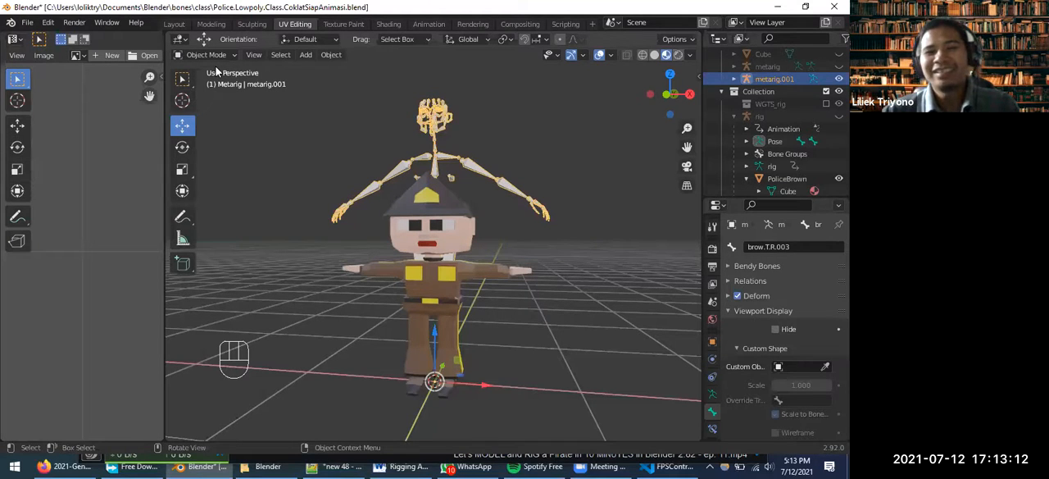
Scale the metarig.001 armature down from the character's feet to roughly match the PoliceBrown character's body
scroll(502, 163, "down", 2)
key("s")
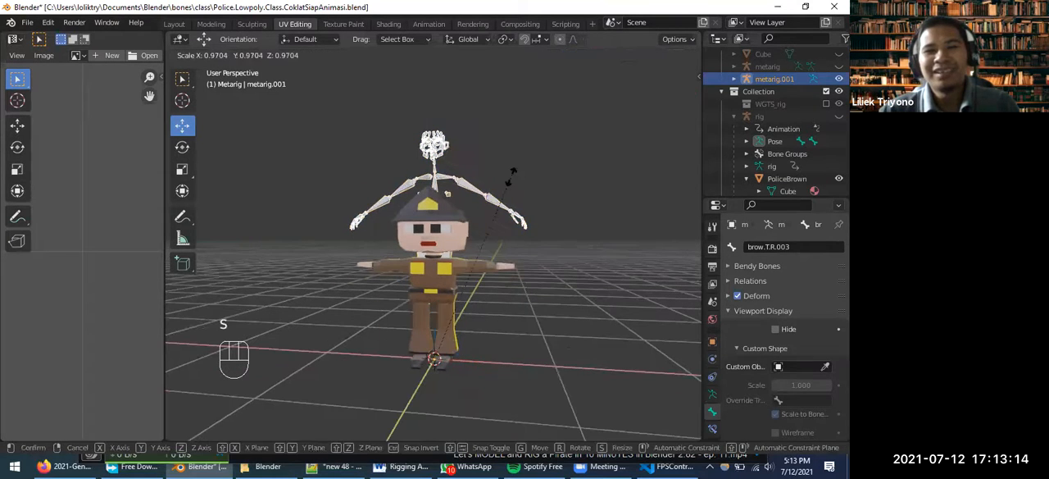
left_click(471, 270)
middle_click_drag(516, 282, 478, 283)
scroll(478, 283, "up", 2)
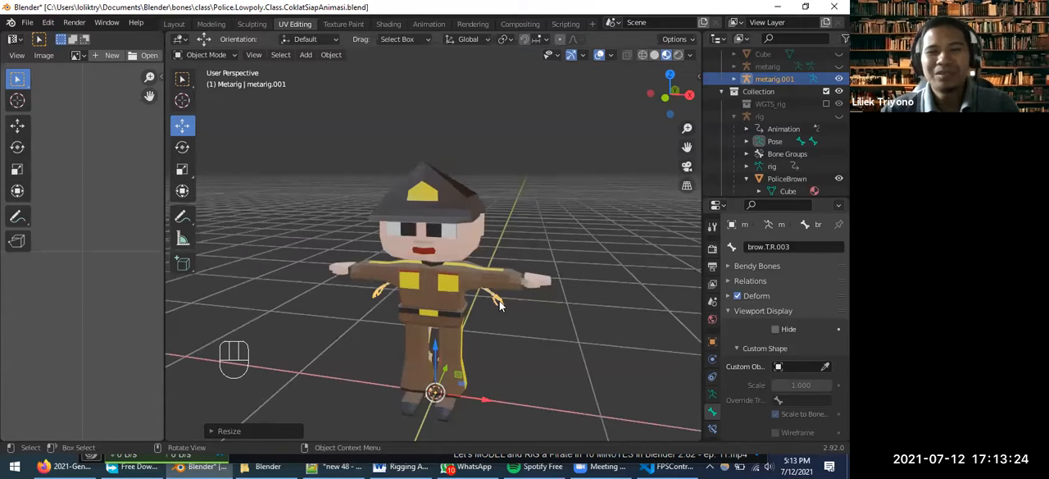
scroll(484, 311, "up", 1)
middle_click_drag(480, 311, 566, 299)
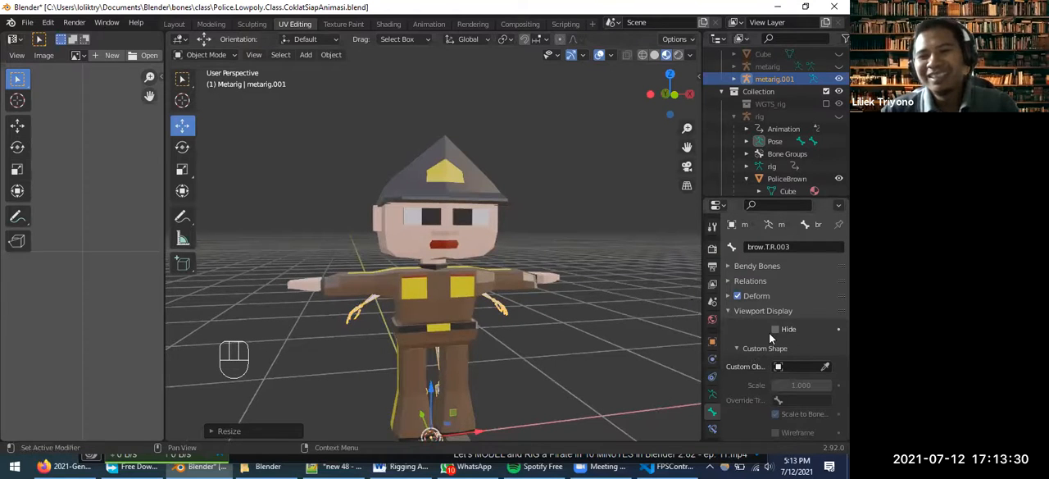
Enable In Front display for the metarig.001 armature so its bones draw over the character mesh
left_click(712, 394)
scroll(742, 328, "down", 5)
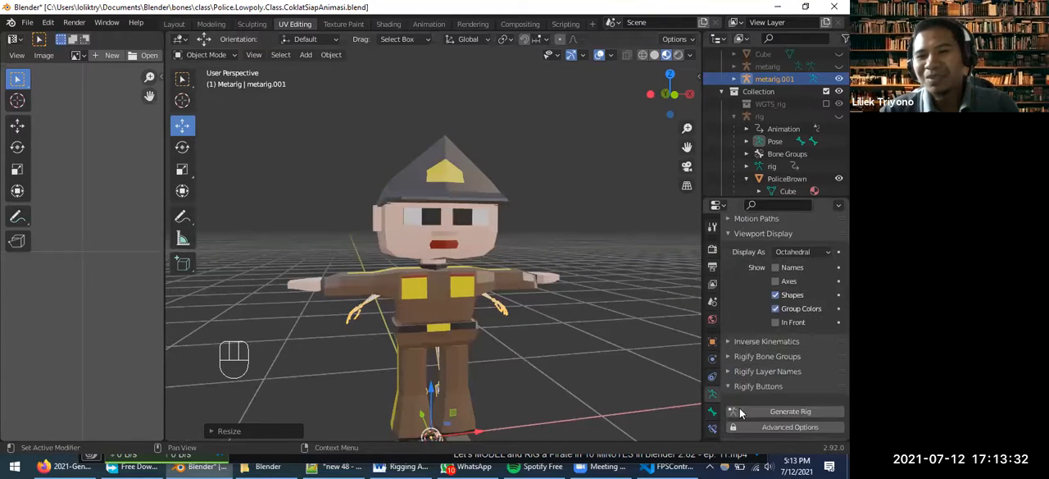
scroll(754, 348, "up", 2)
left_click(776, 360)
middle_click_drag(484, 313, 396, 225)
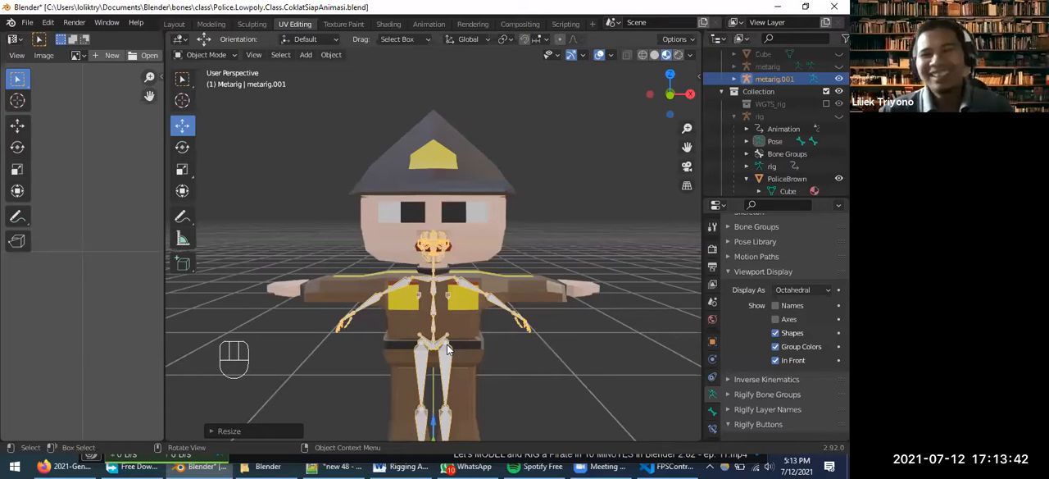
scroll(516, 366, "down", 2)
scroll(516, 365, "up", 2)
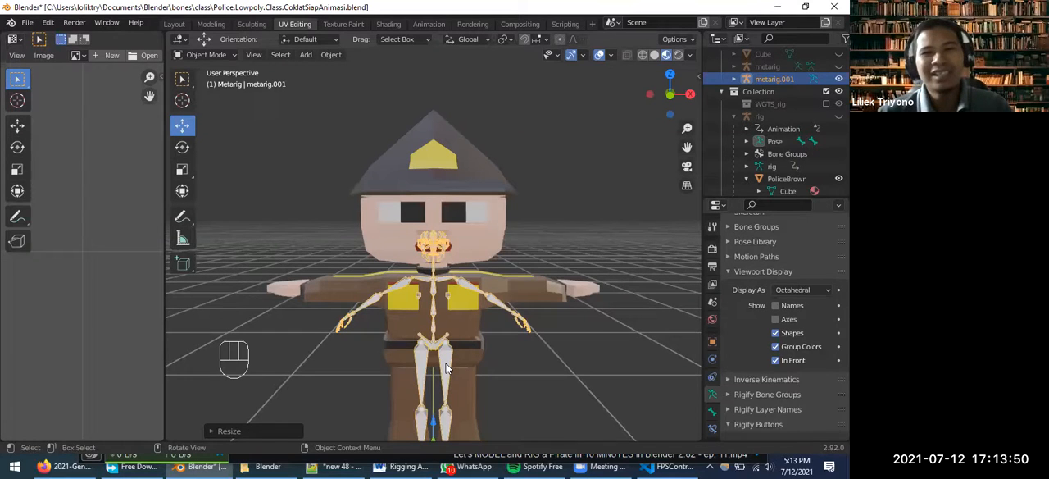
Try to generate a Rigify rig from metarig.001, reselecting the armature and generating a second time
scroll(736, 390, "down", 2)
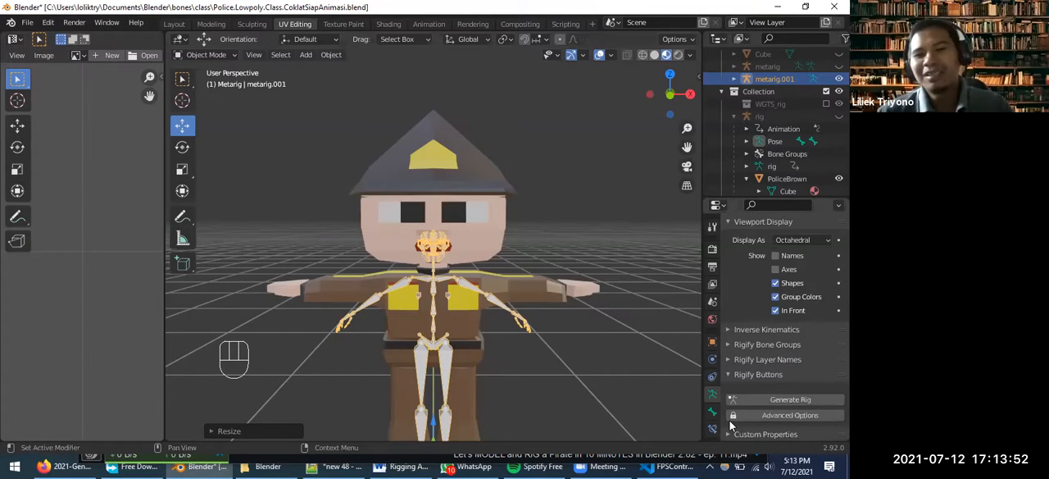
left_click(795, 400)
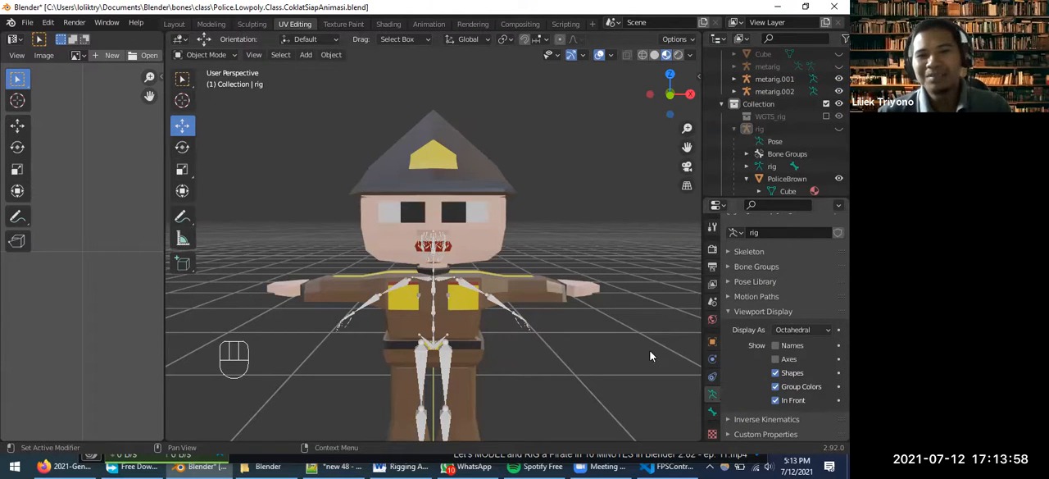
left_click(476, 289)
scroll(791, 400, "down", 3)
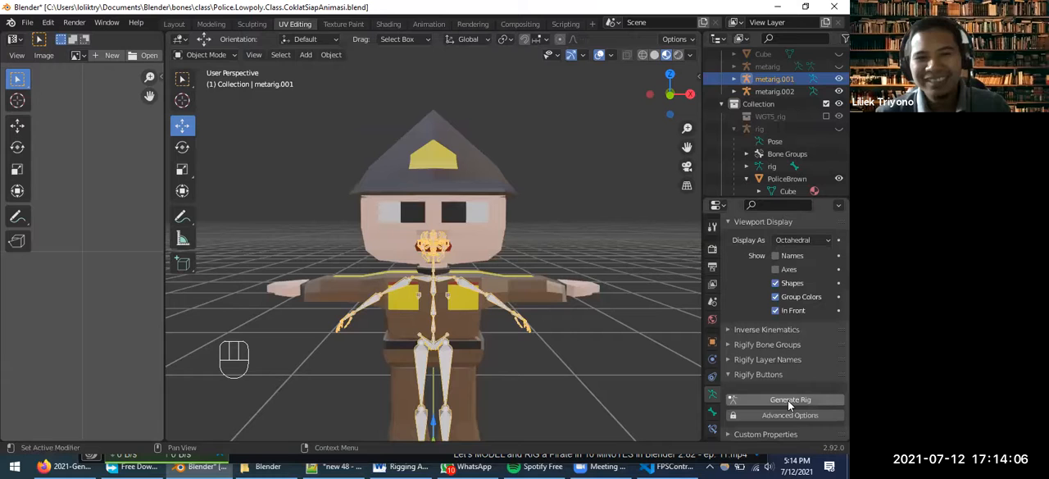
left_click(790, 401)
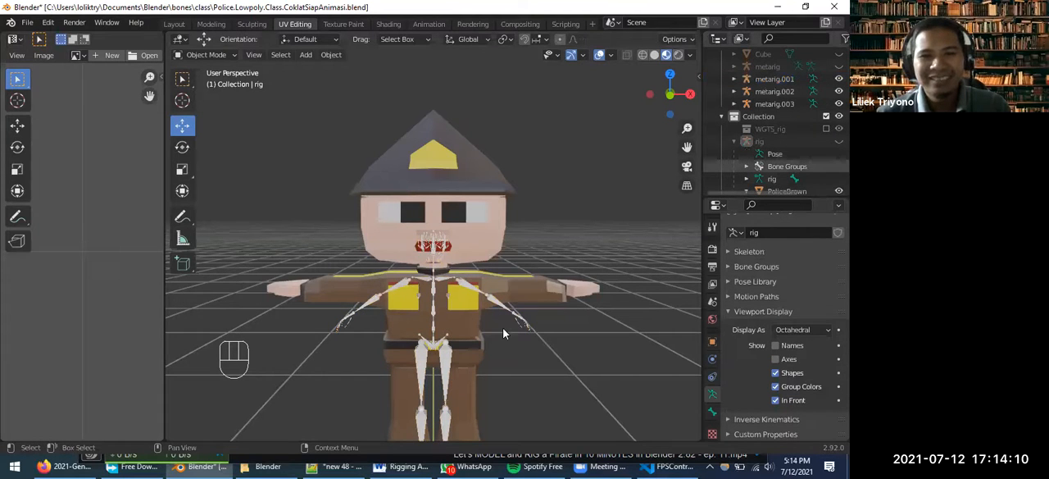
Reselect metarig.001 and examine its display settings and the meta-rig entries listed in the Metarig collection
middle_click_drag(481, 334, 775, 369)
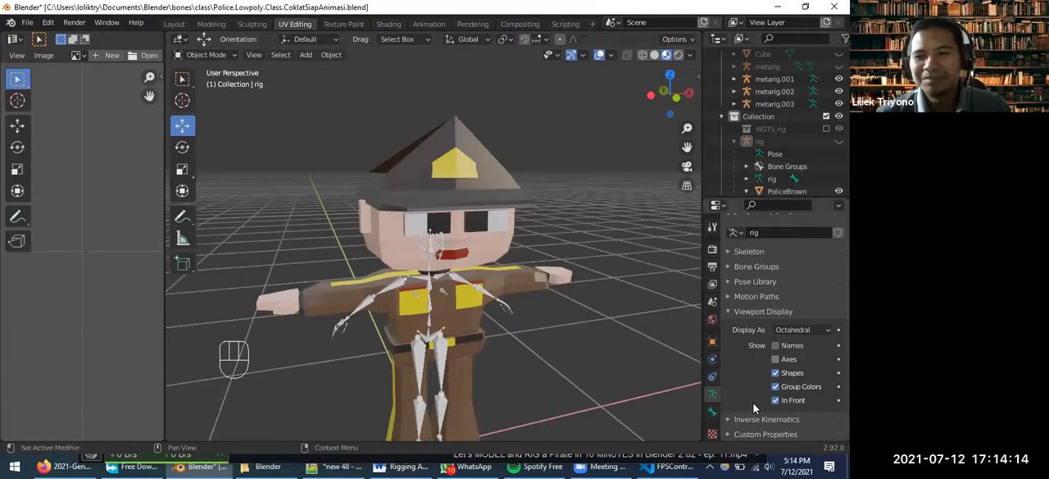
scroll(753, 408, "up", 1)
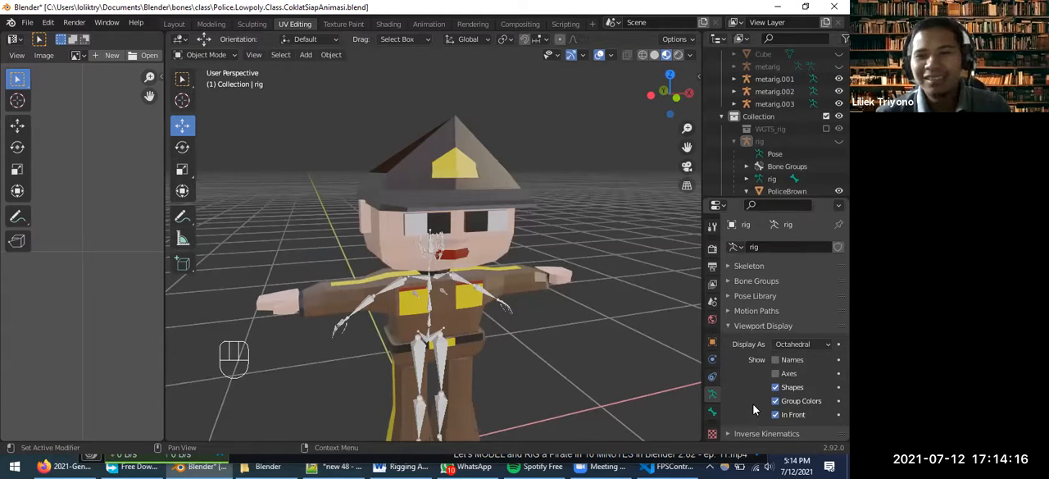
scroll(753, 404, "down", 1)
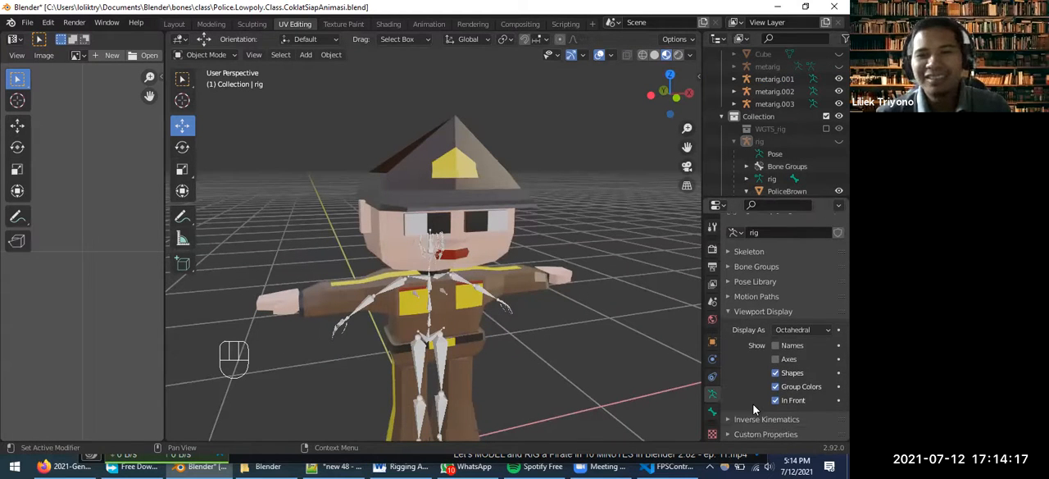
left_click(467, 286)
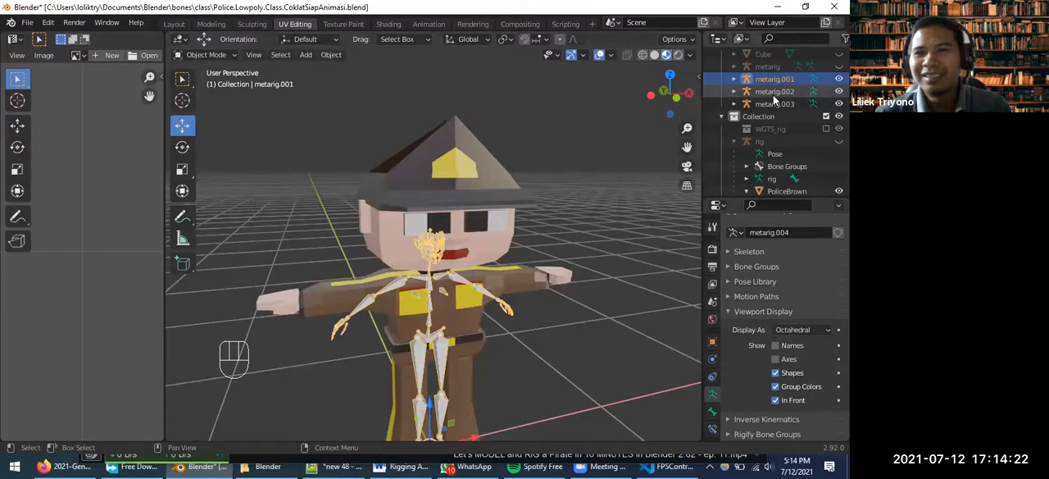
scroll(783, 123, "down", 3)
scroll(785, 128, "up", 5)
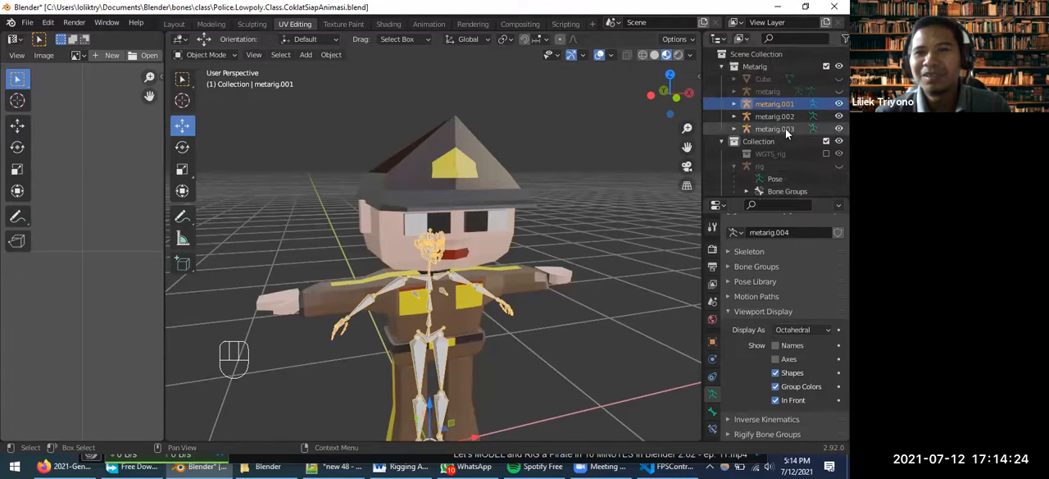
scroll(459, 326, "down", 4)
Undo the rig generation, the In Front display and the scaling of metarig.001
middle_click_drag(492, 328, 520, 333)
key("ctrl+z")
key("ctrl+z")
key("ctrl+z")
key("ctrl+z")
key("ctrl+z")
key("ctrl+z")
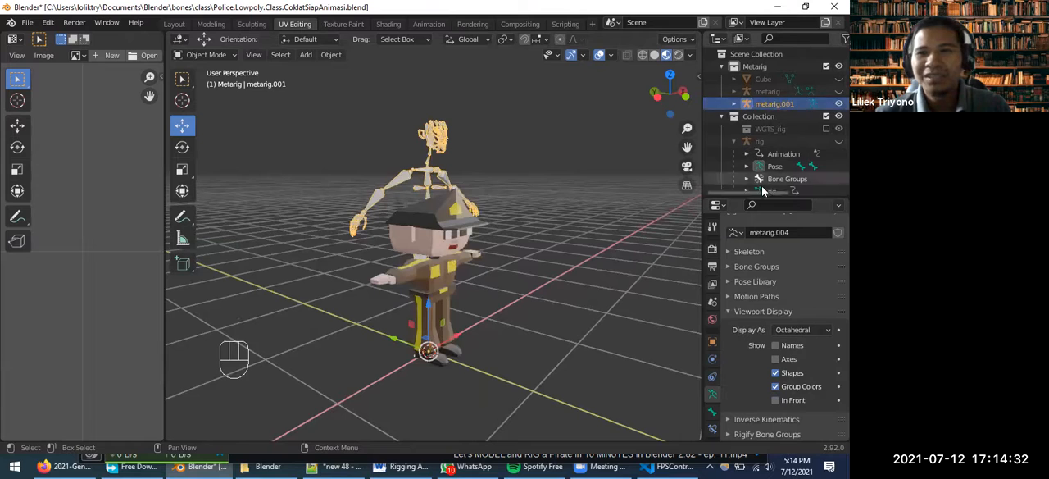
scroll(778, 176, "down", 2)
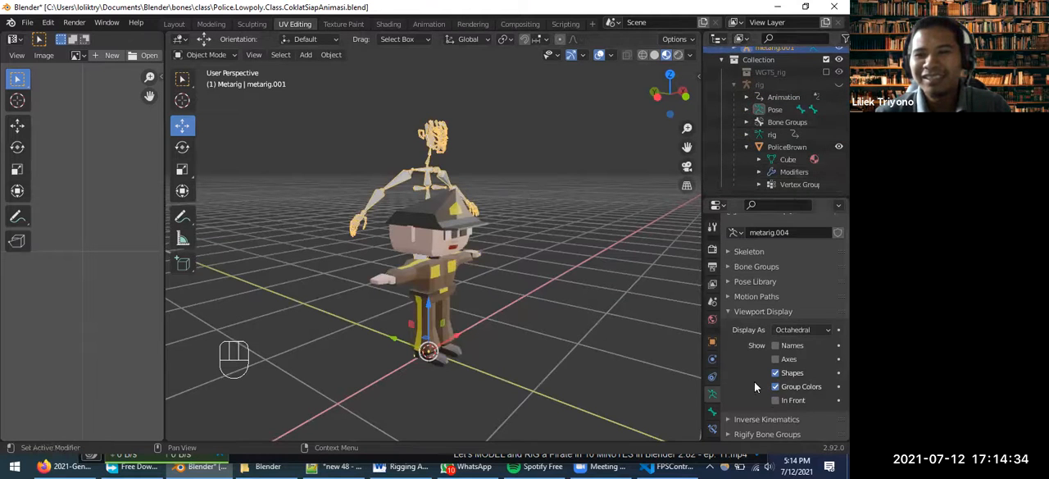
scroll(768, 385, "down", 2)
scroll(559, 312, "down", 2)
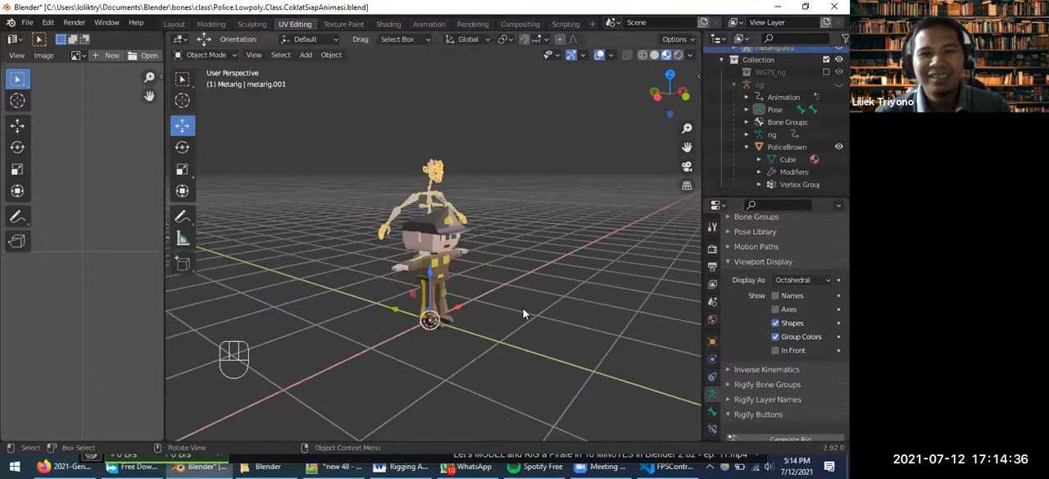
scroll(522, 308, "up", 3)
left_click(27, 22)
mouse_move(49, 38)
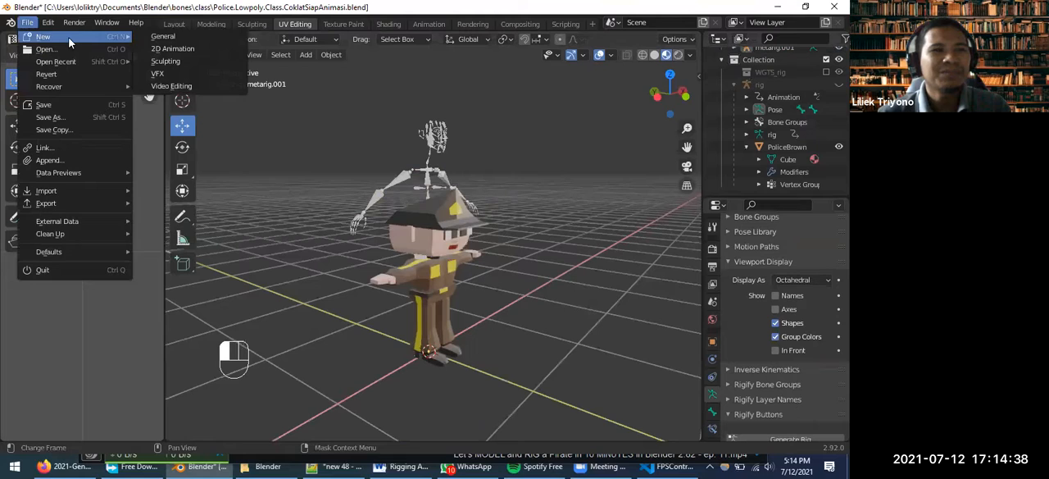
left_click(193, 47)
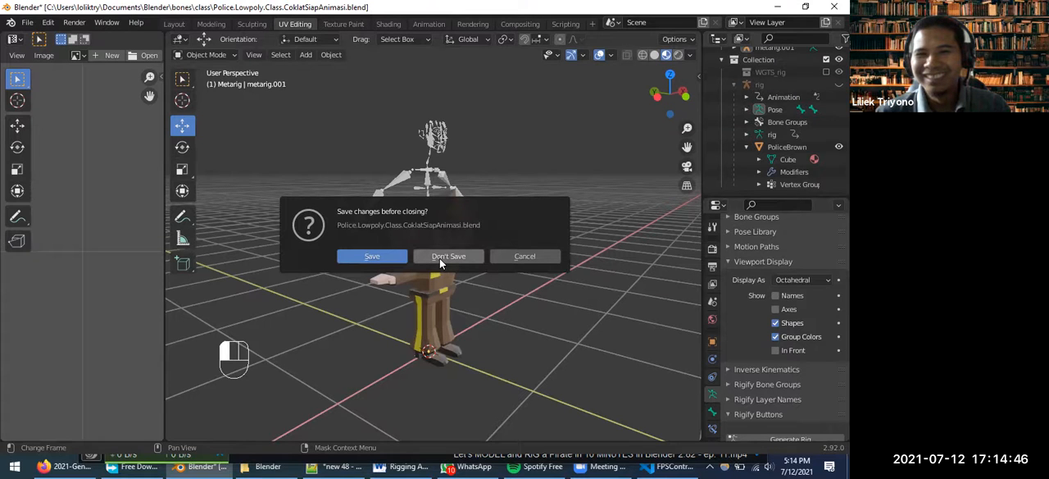
left_click(524, 256)
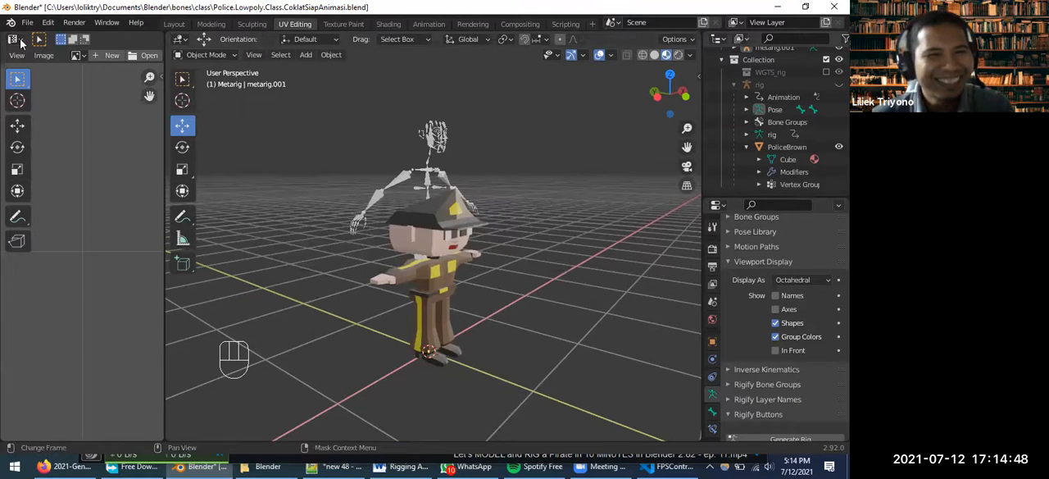
left_click(28, 23)
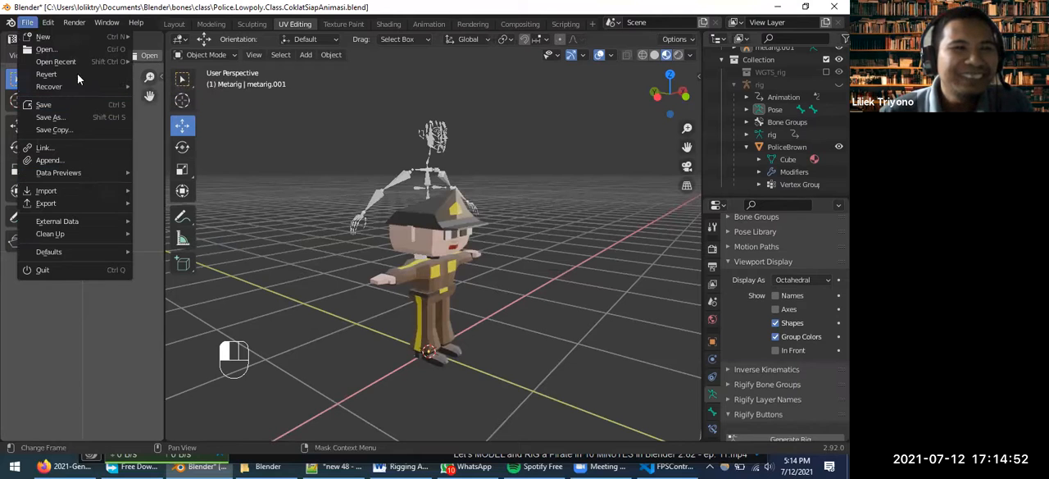
left_click(46, 49)
left_click(516, 256)
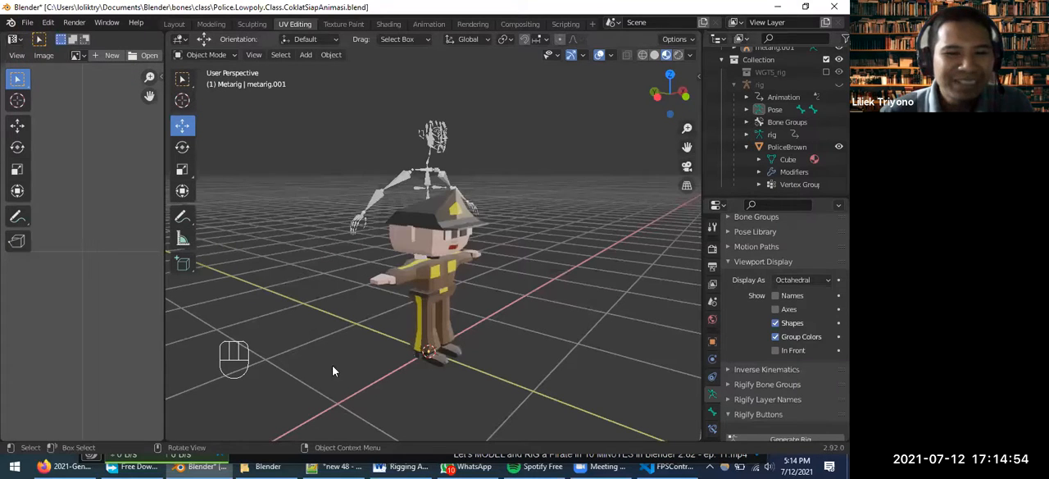
Switch to File Explorer, browse to Documents > Blender > bones > class, and open Police.Lowpoly.Class.Coklat2.Awal.blend
left_click(264, 466)
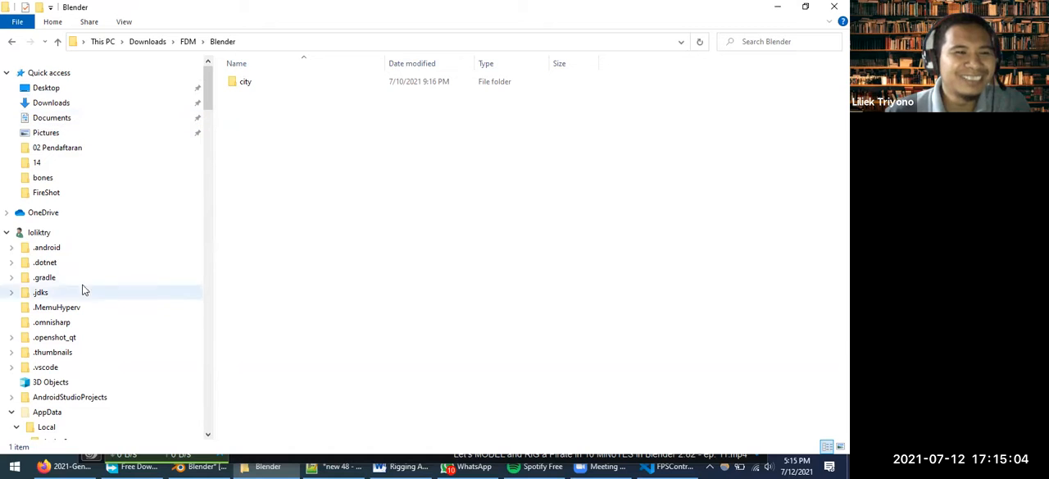
left_click(51, 117)
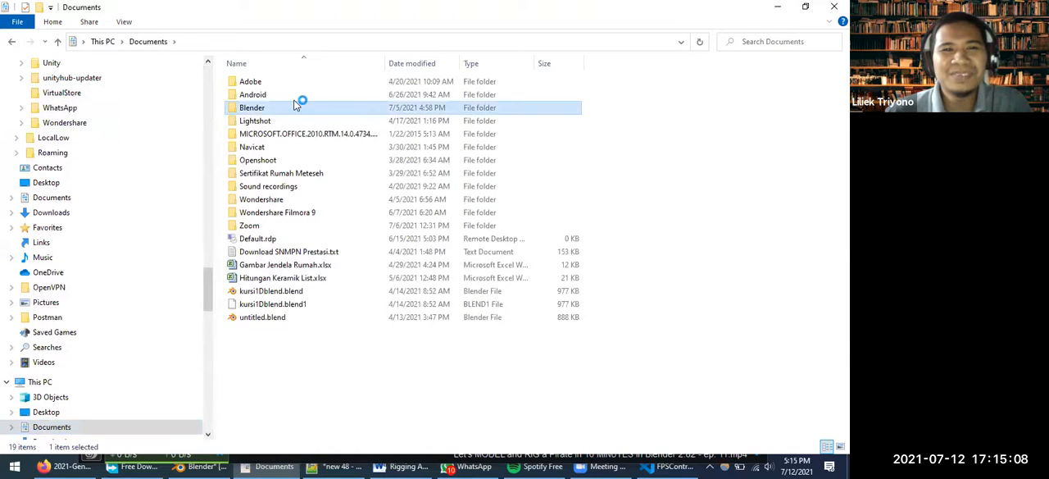
double_click(297, 107)
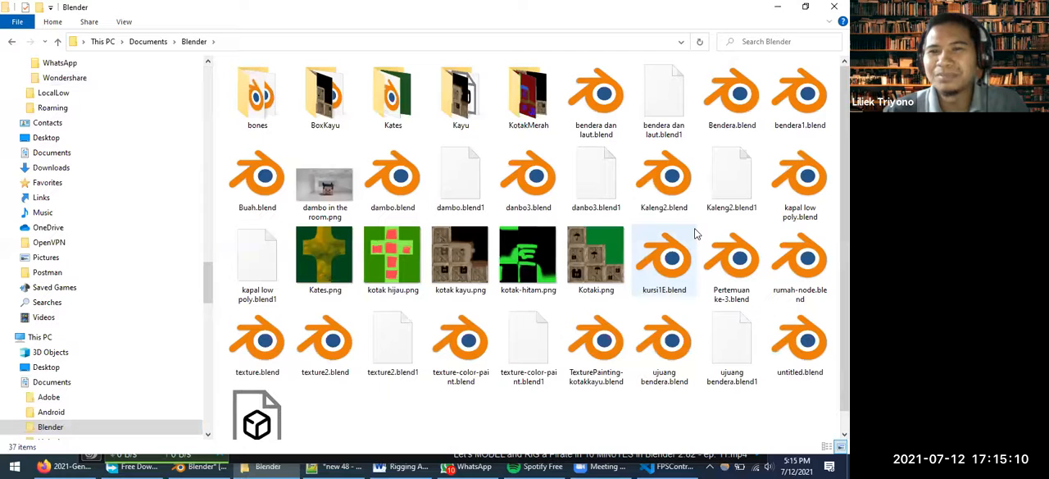
double_click(269, 112)
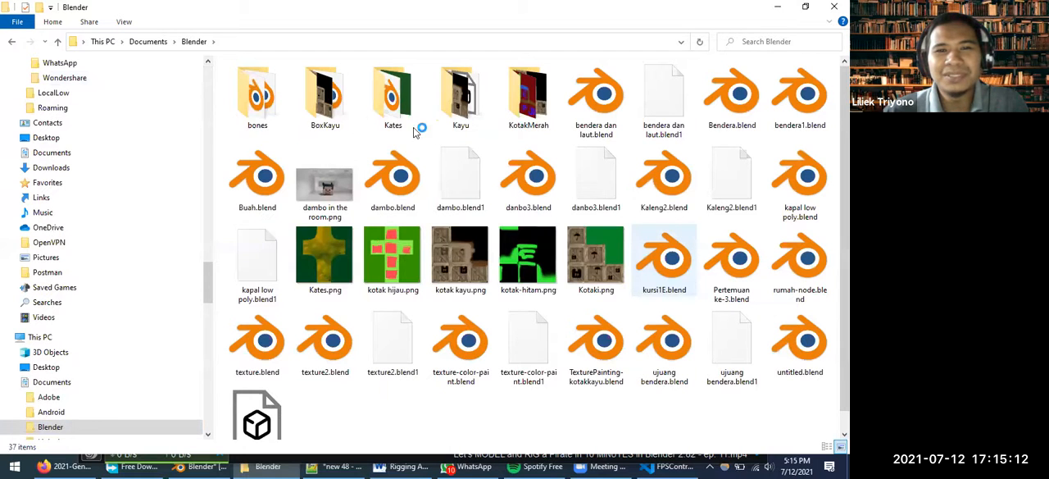
scroll(344, 271, "down", 10)
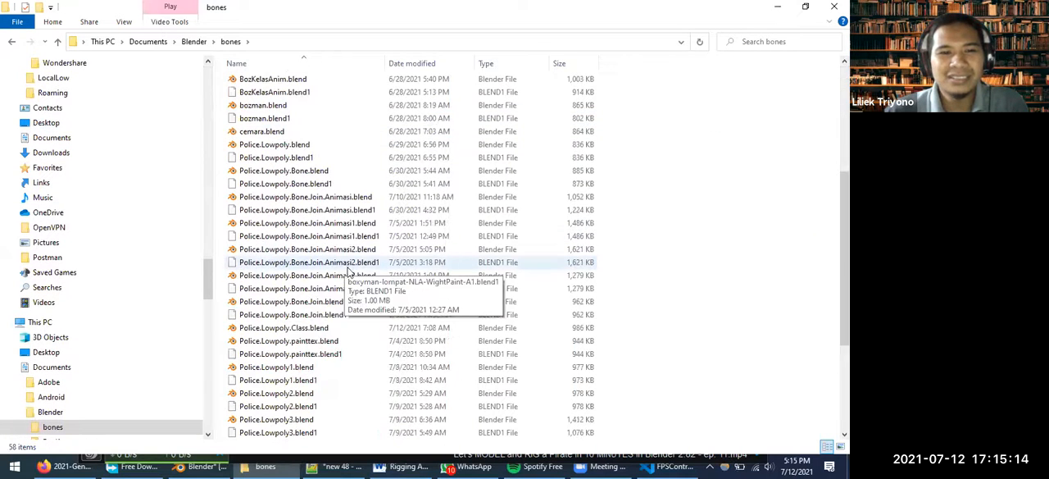
scroll(356, 289, "up", 10)
double_click(245, 81)
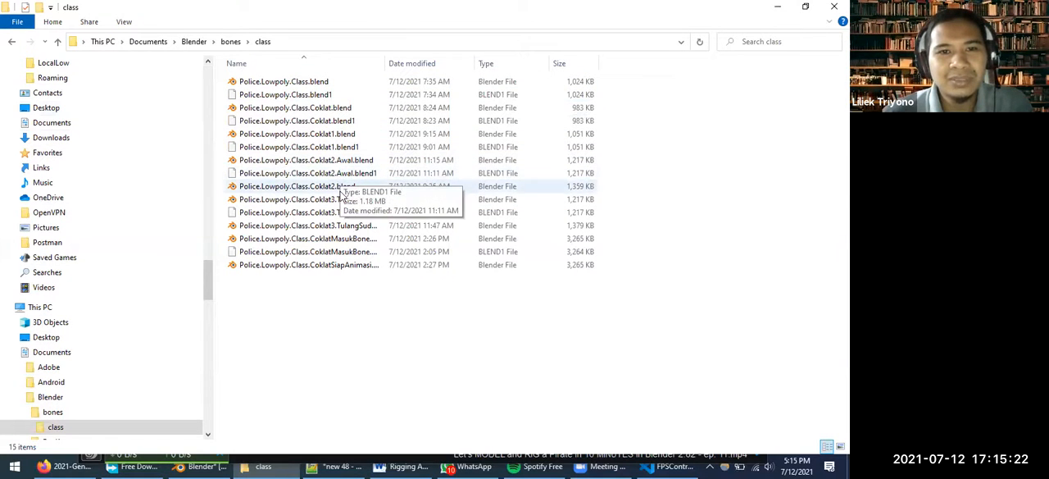
left_click(316, 163)
double_click(315, 164)
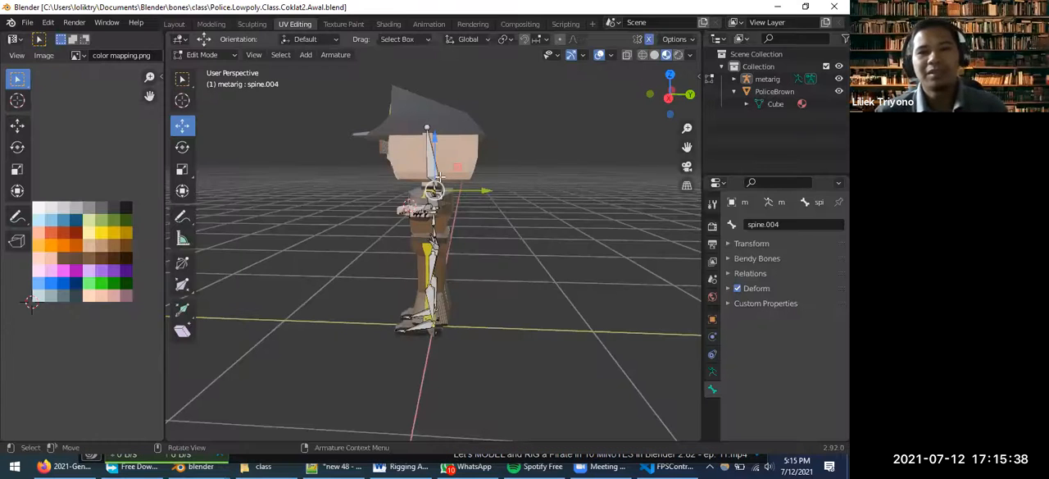
Return the fitted metarig armature to Object Mode and generate its Rigify control rig
scroll(453, 240, "up", 3)
middle_click_drag(492, 307, 577, 278)
scroll(579, 281, "down", 3)
scroll(549, 305, "up", 2)
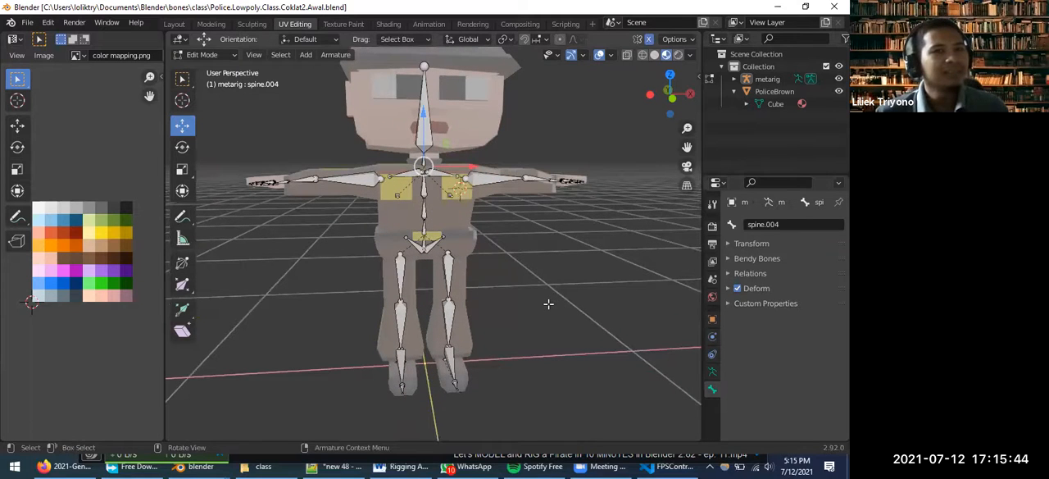
scroll(549, 305, "down", 3)
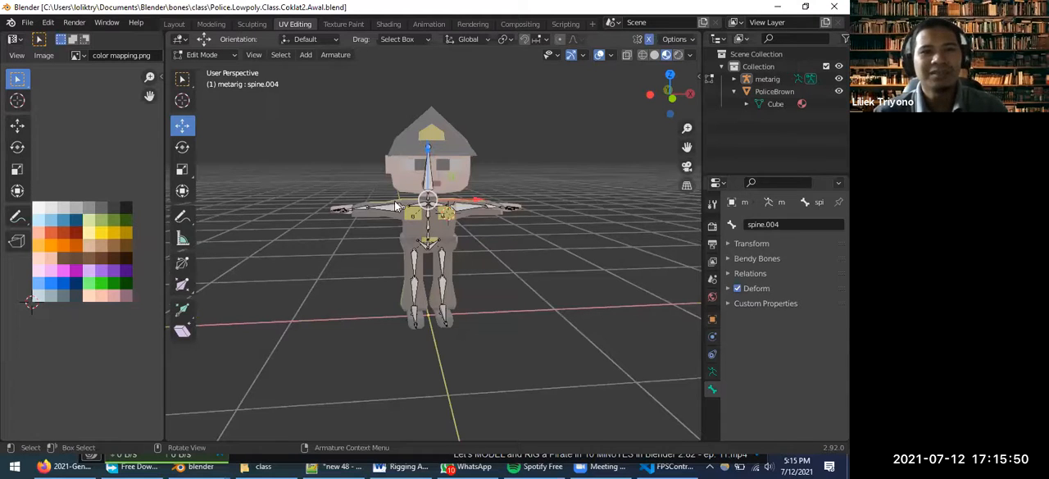
key("Tab")
left_click(433, 260)
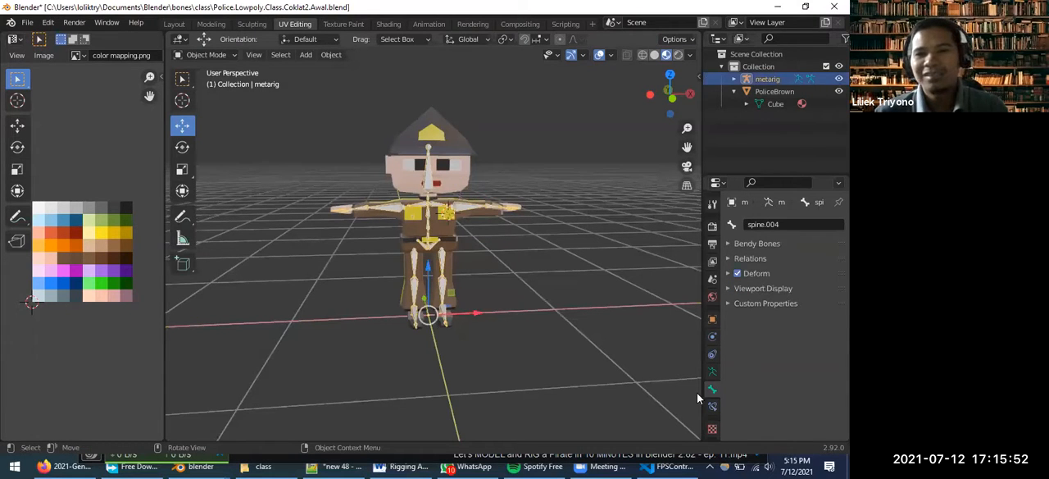
left_click(714, 374)
scroll(780, 420, "down", 3)
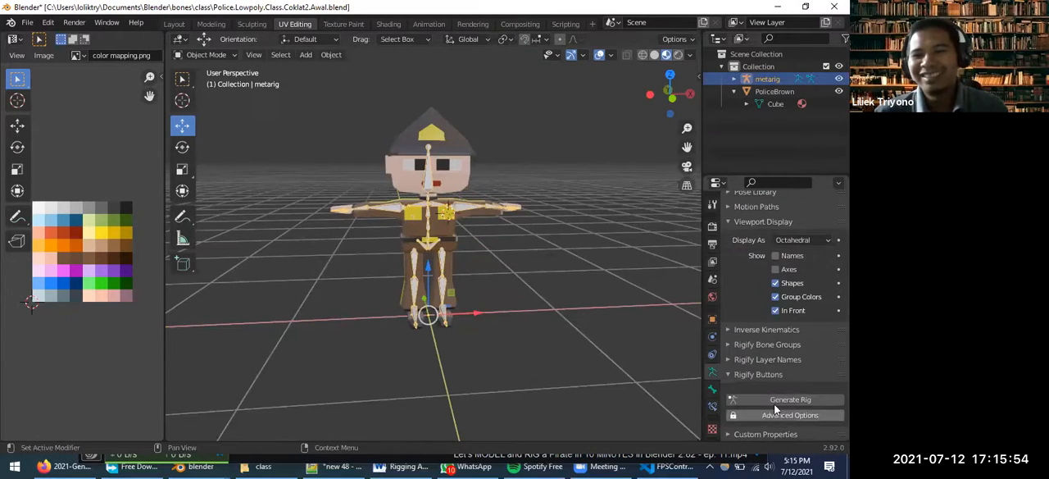
left_click(774, 400)
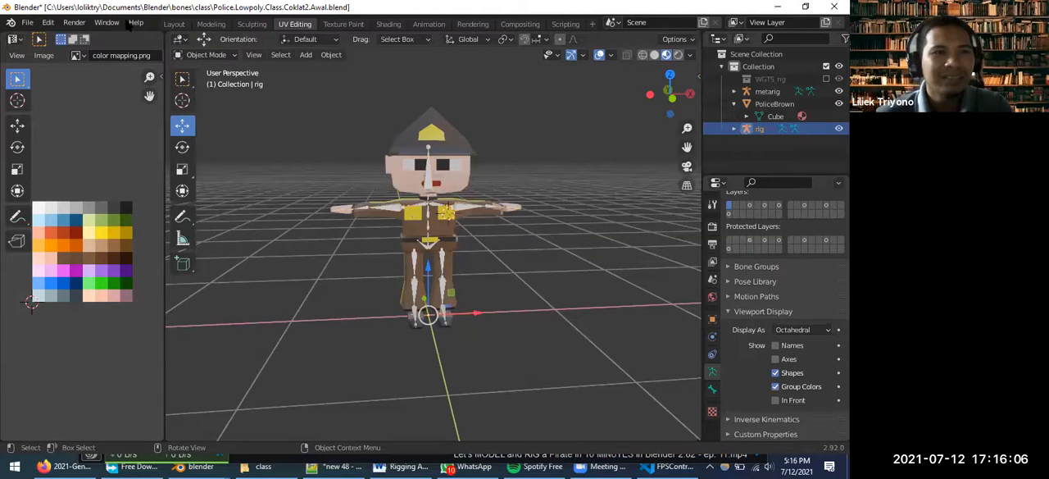
left_click(106, 22)
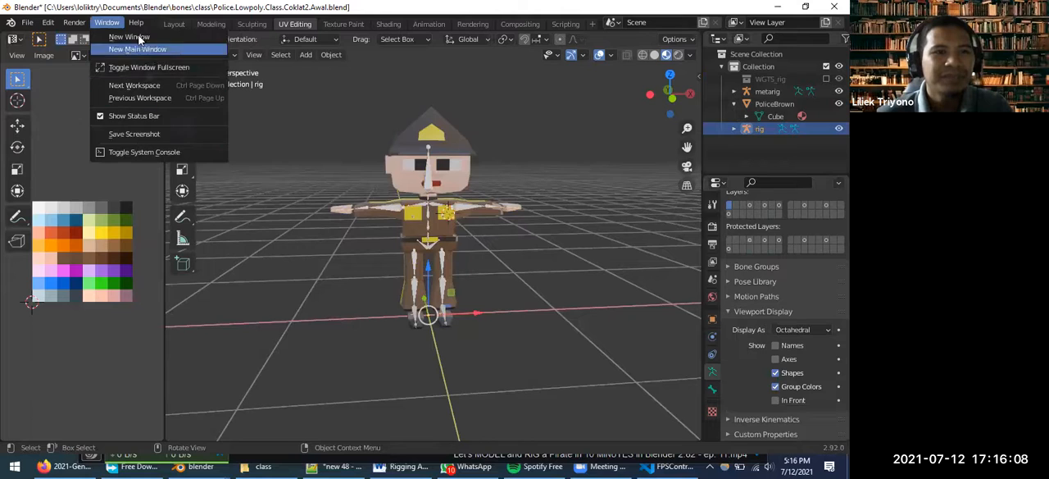
left_click(49, 22)
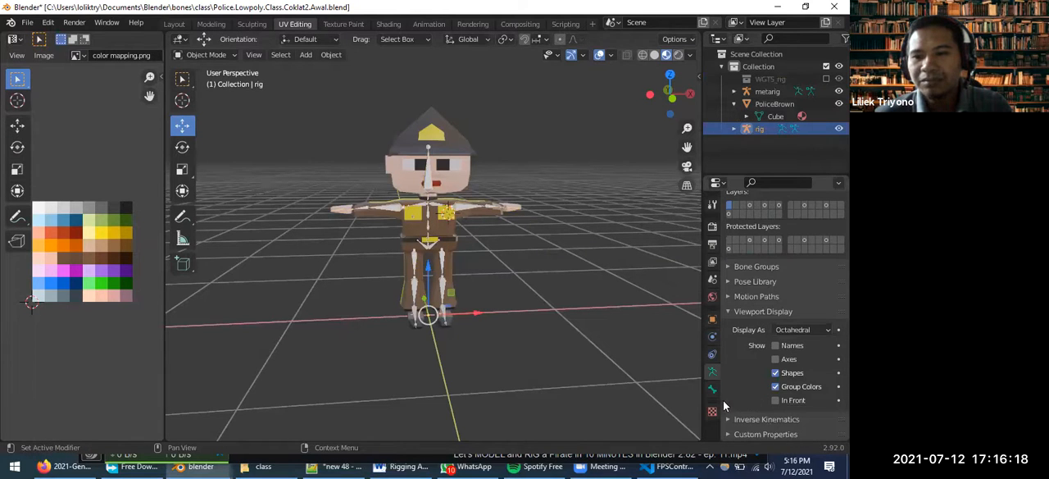
Select the fitted metarig armature and generate its Rigify control rig once more
left_click(424, 197)
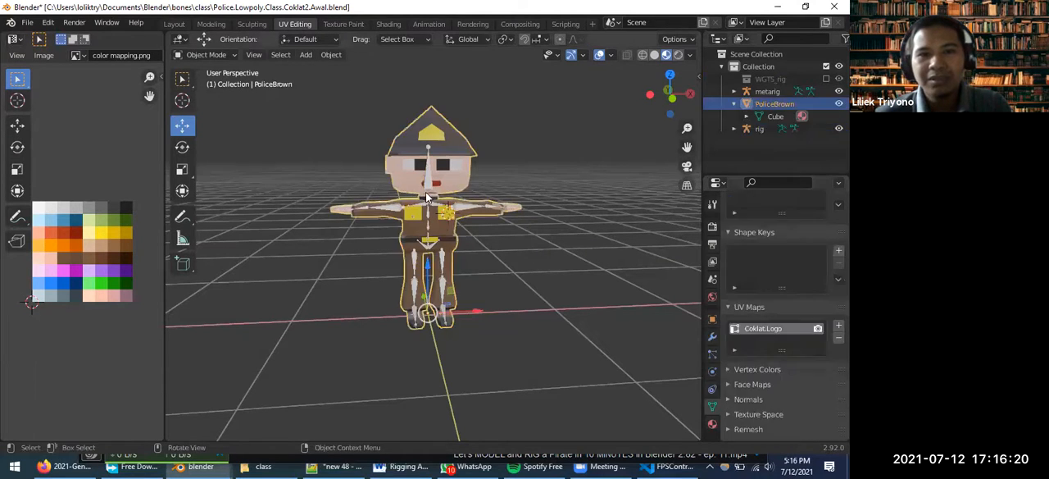
scroll(740, 386, "down", 2)
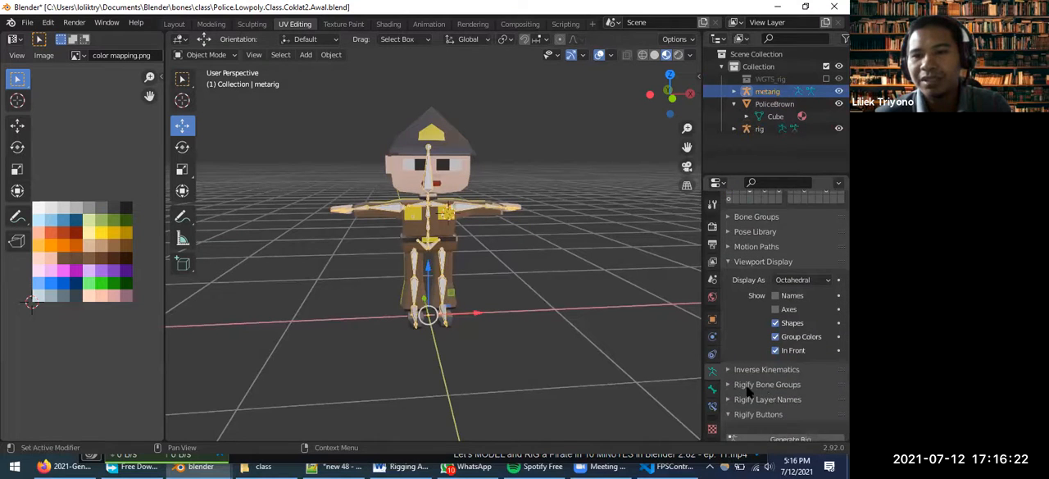
scroll(766, 399, "down", 2)
left_click(773, 401)
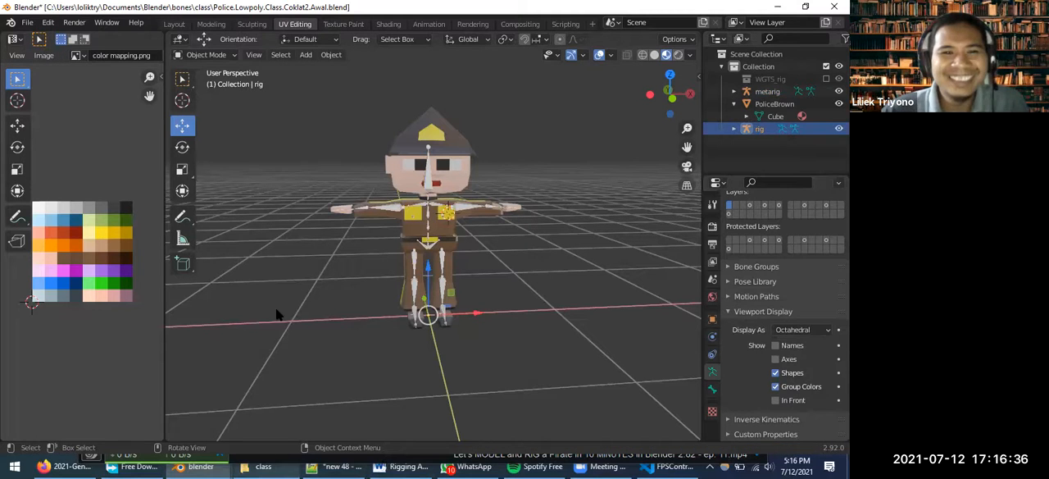
Switch to File Explorer and open Police.Lowpoly.Class.Coklat1.blend in Blender
key("alt+Tab")
double_click(321, 137)
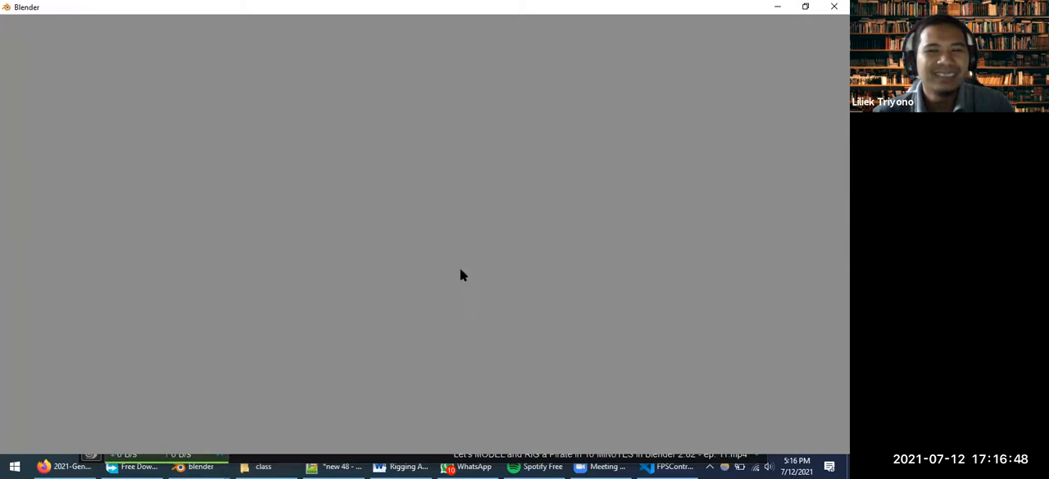
scroll(442, 182, "up", 2)
scroll(508, 197, "down", 3)
scroll(475, 208, "up", 2)
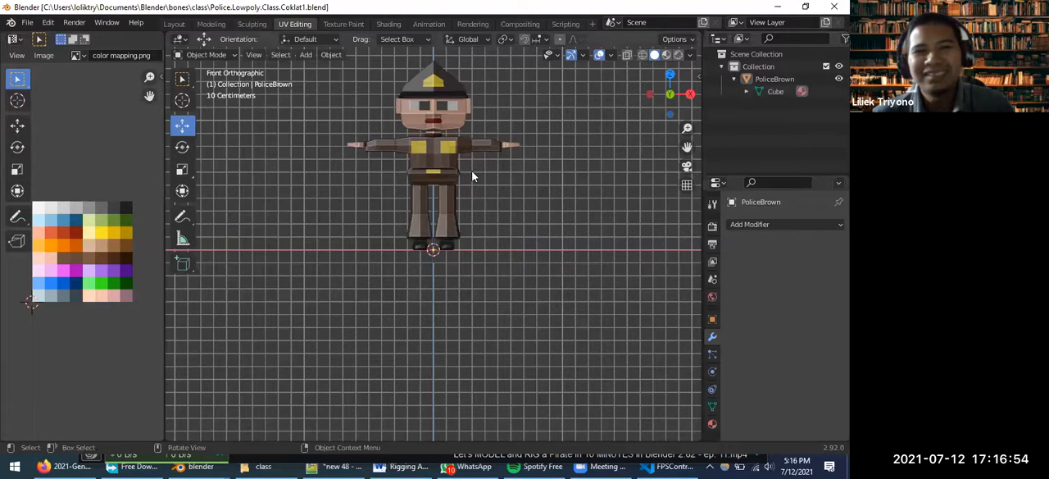
Add a Human (Meta-Rig) armature at the origin of the police character and compare its size with the character
middle_click_drag(502, 191, 502, 211)
key("shift+a")
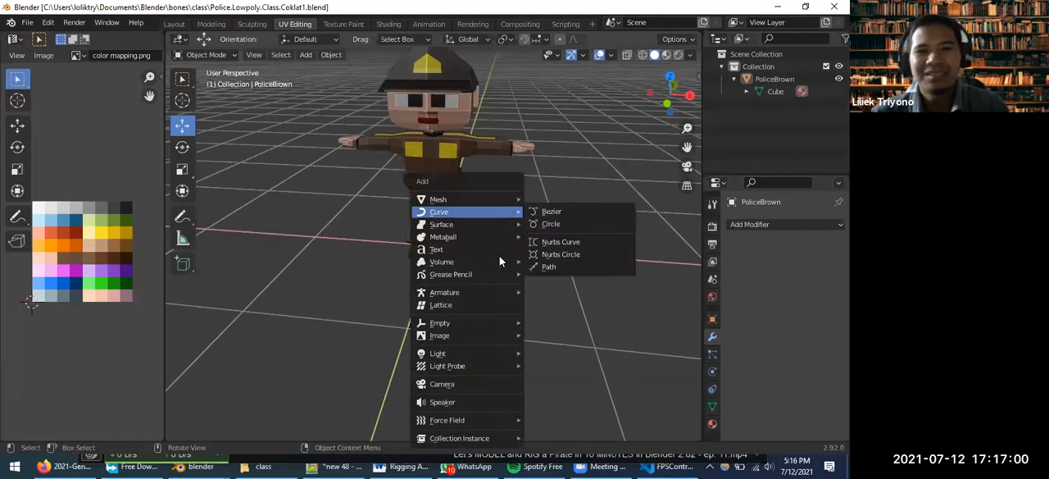
mouse_move(513, 292)
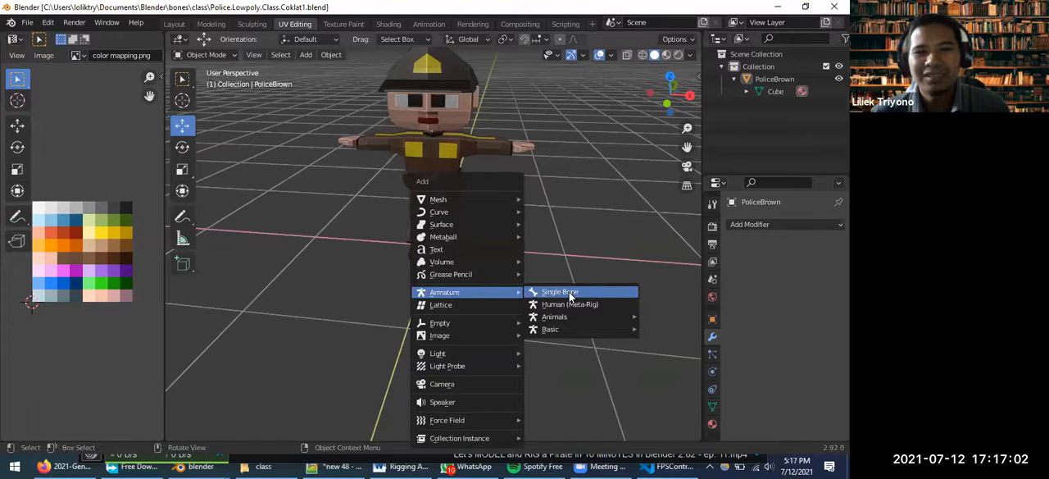
left_click(565, 305)
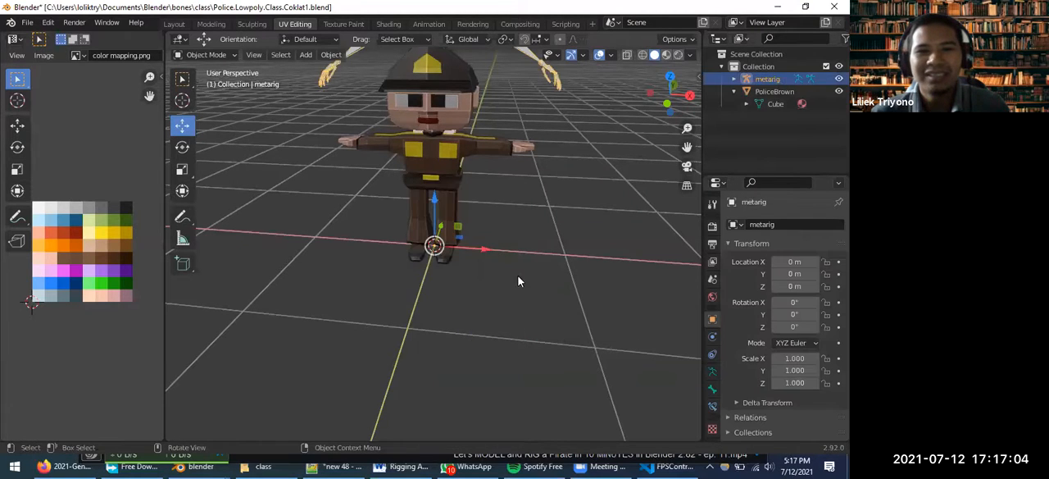
scroll(524, 245, "down", 3)
middle_click_drag(473, 238, 433, 141)
scroll(436, 123, "up", 2)
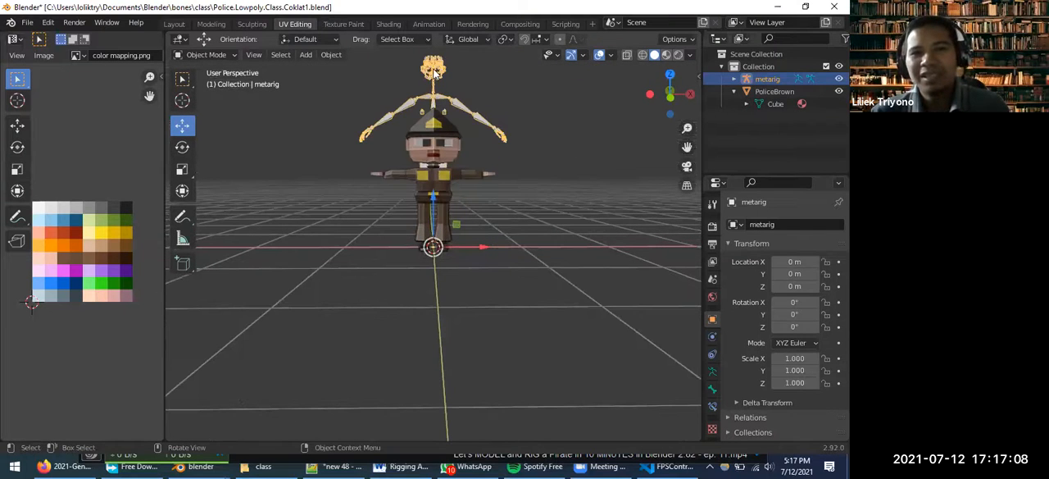
middle_click_drag(490, 137, 409, 97)
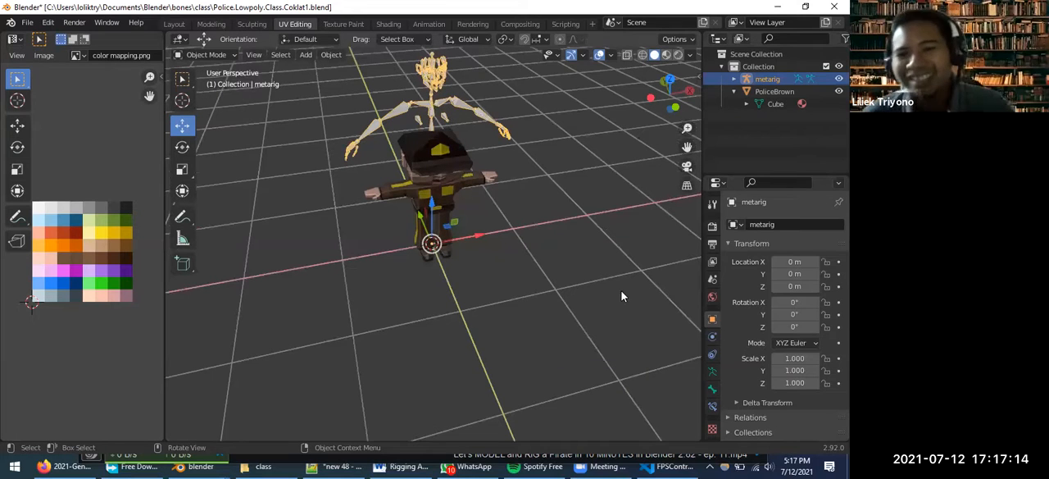
Generate the Rigify control rig from the unscaled metarig
left_click(713, 373)
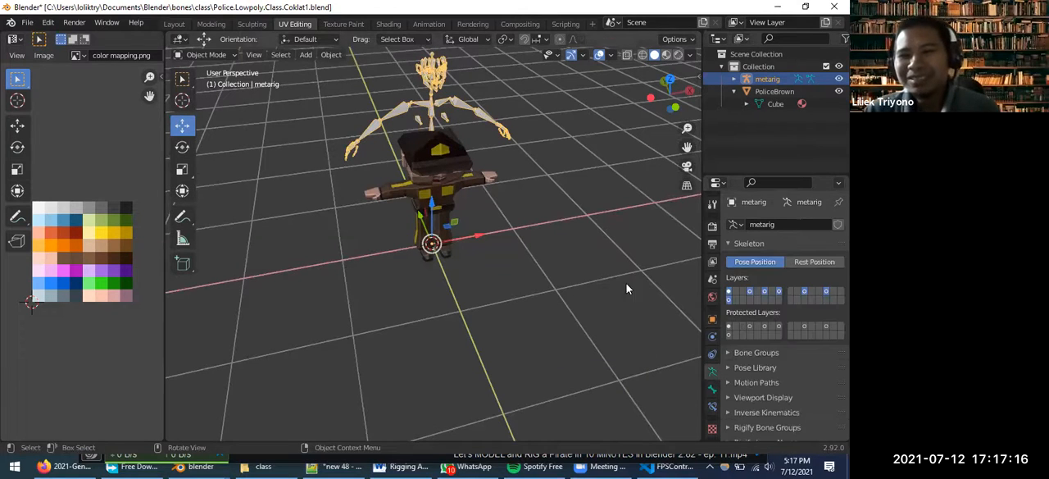
scroll(738, 362, "down", 4)
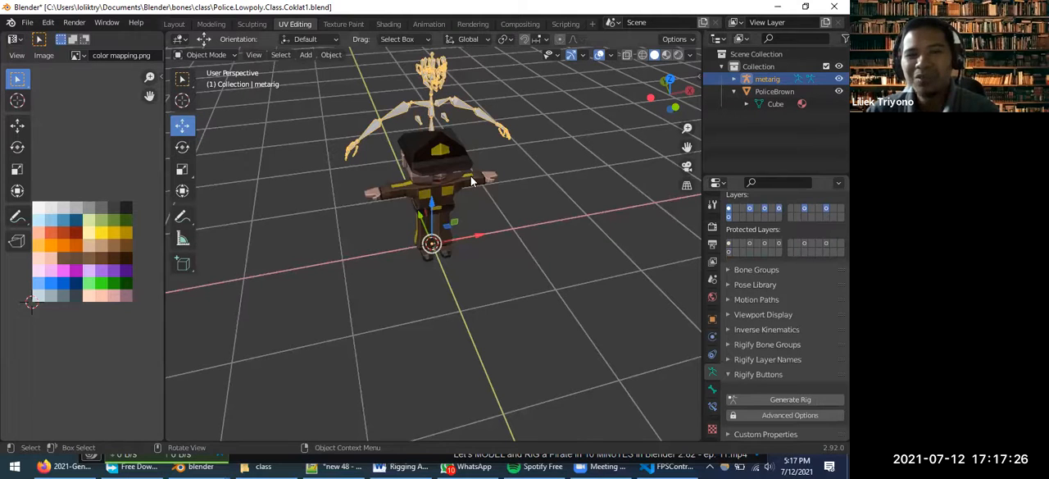
left_click(772, 400)
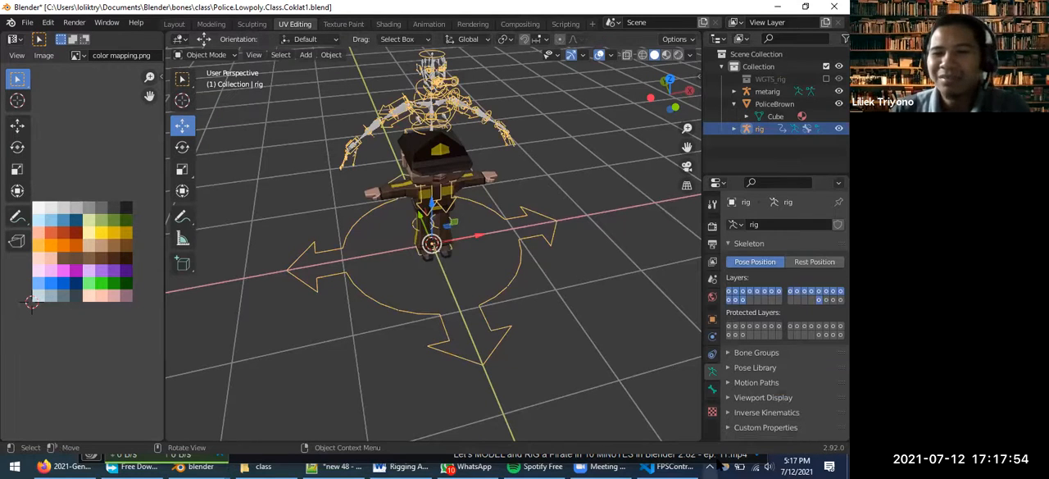
Switch to the Visual Studio Code window and close it to return to Blender
left_click(678, 465)
left_click(834, 7)
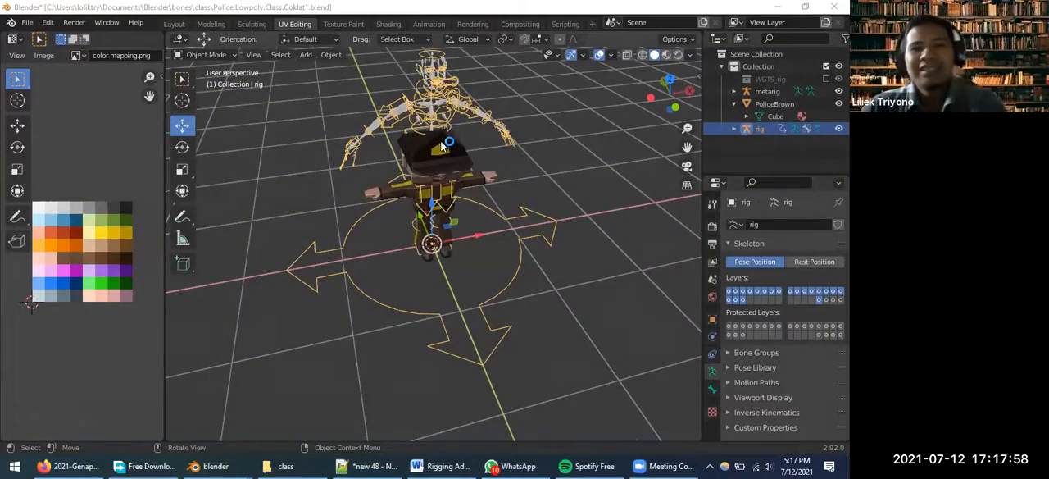
Compare the oversized control rig with the police character, and undo the rig generation
scroll(449, 139, "down", 3)
mouse_move(451, 142)
middle_mouse_down()
mouse_move(459, 158)
mouse_move(432, 145)
mouse_move(447, 151)
middle_mouse_up()
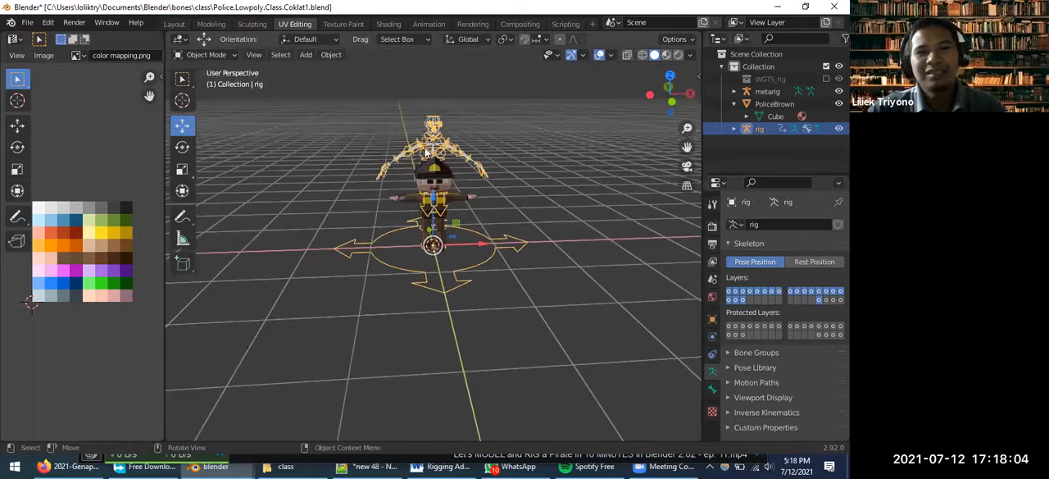
scroll(427, 151, "up", 3)
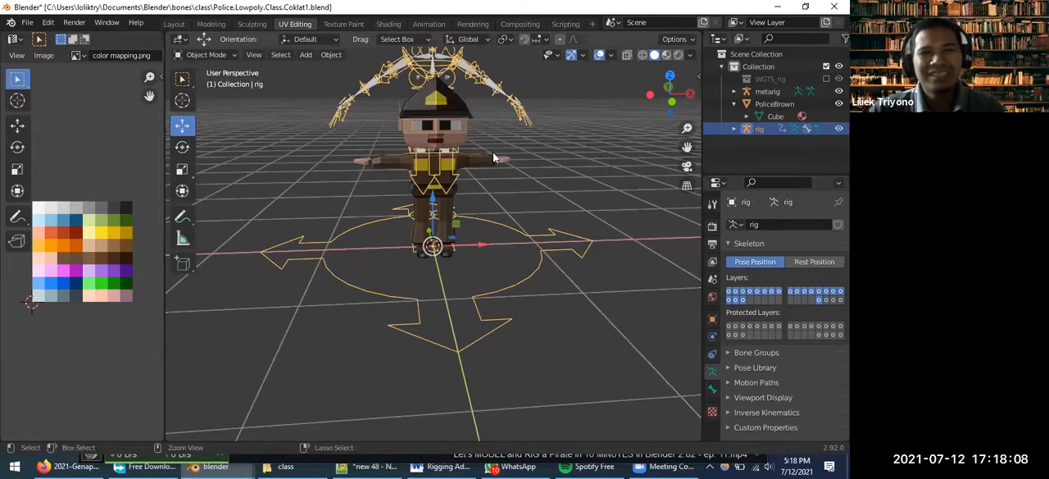
key("ctrl+z")
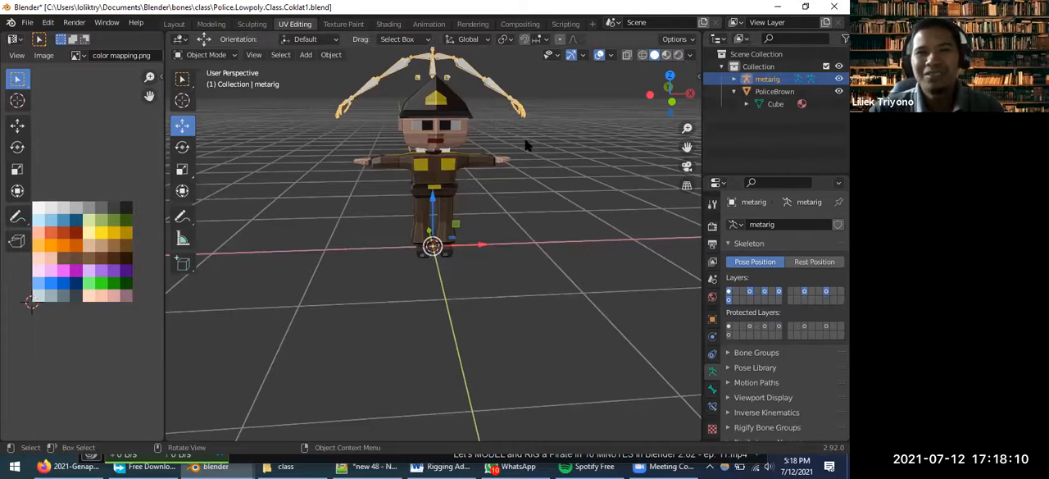
Scale the metarig down uniformly to about 0.480 so it comes closer to the police character's size
middle_click_drag(549, 167, 496, 139)
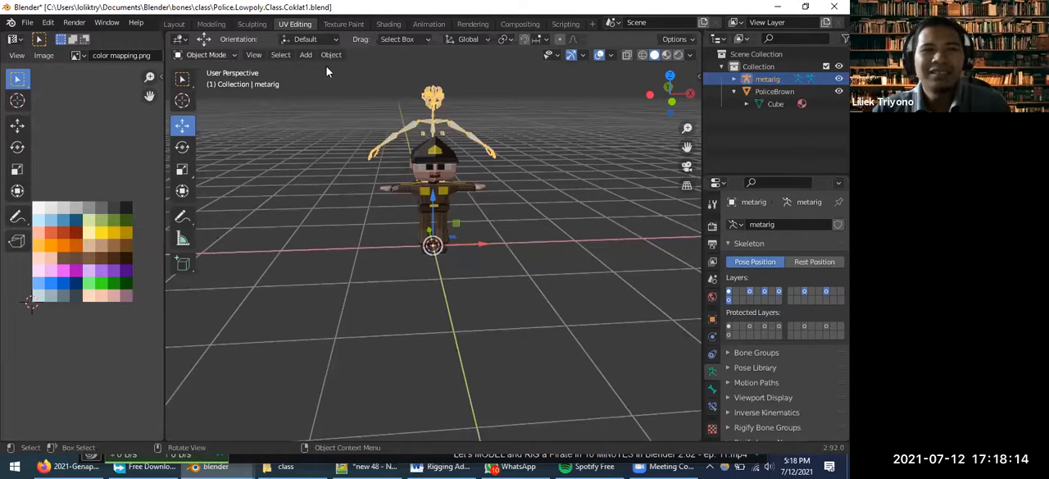
key("s")
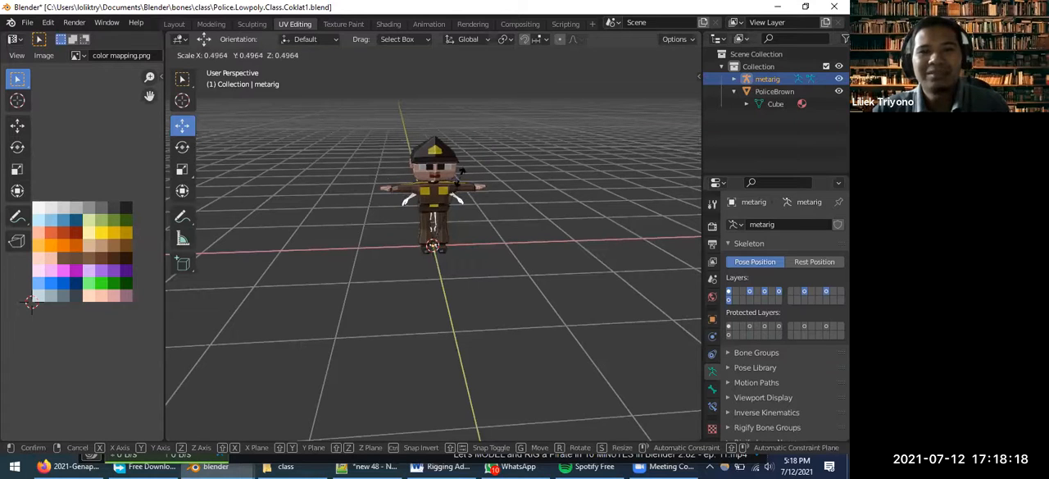
left_click(455, 202)
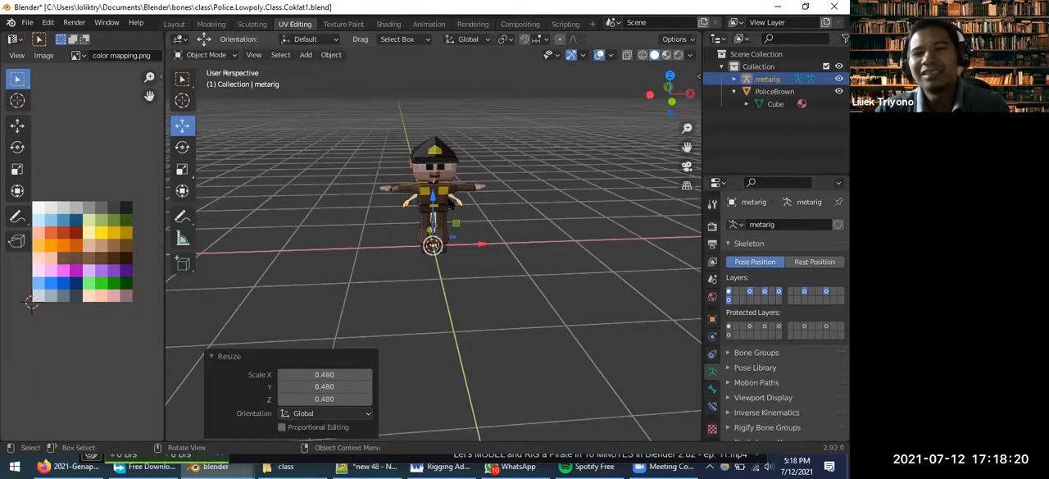
scroll(795, 395, "down", 4)
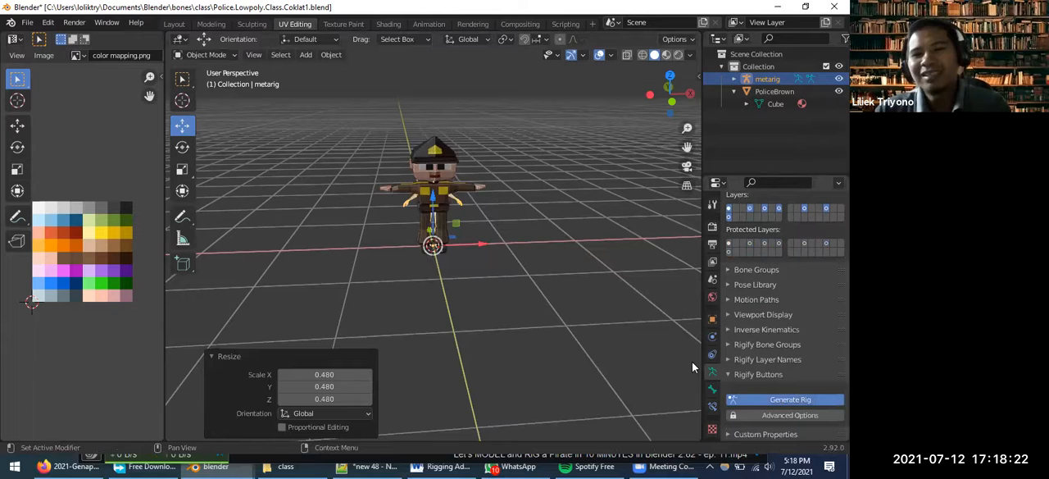
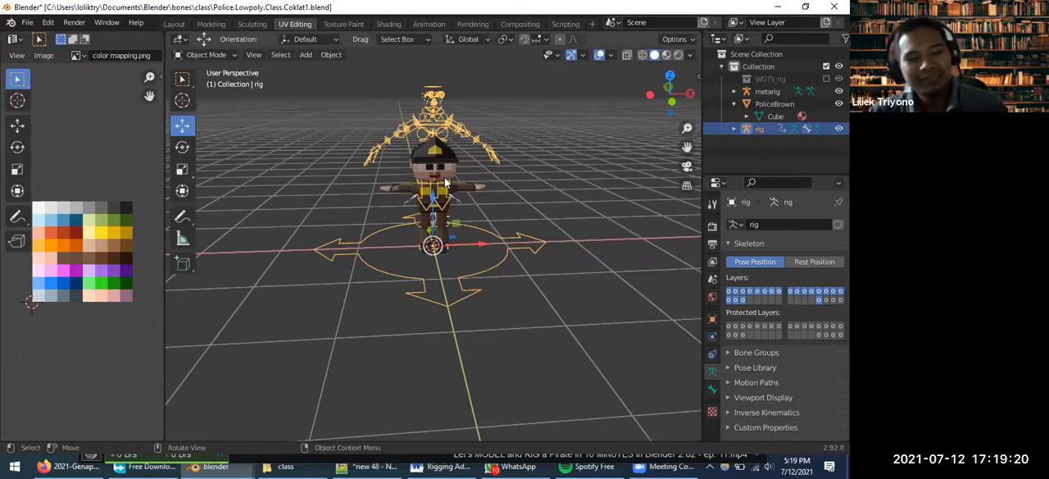
Undo the rig generation and the metarig's object-level scaling, and put the metarig into Edit Mode
key("ctrl+z")
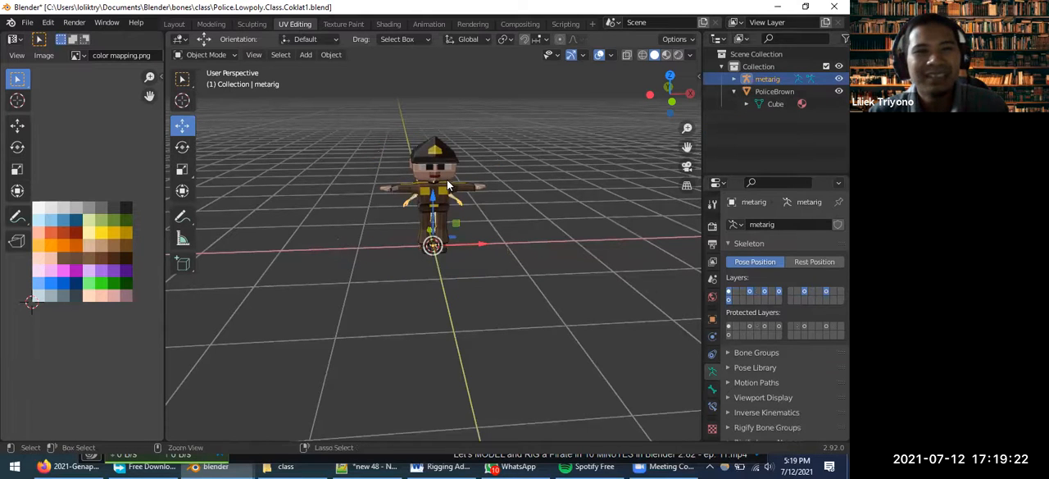
key("ctrl+z")
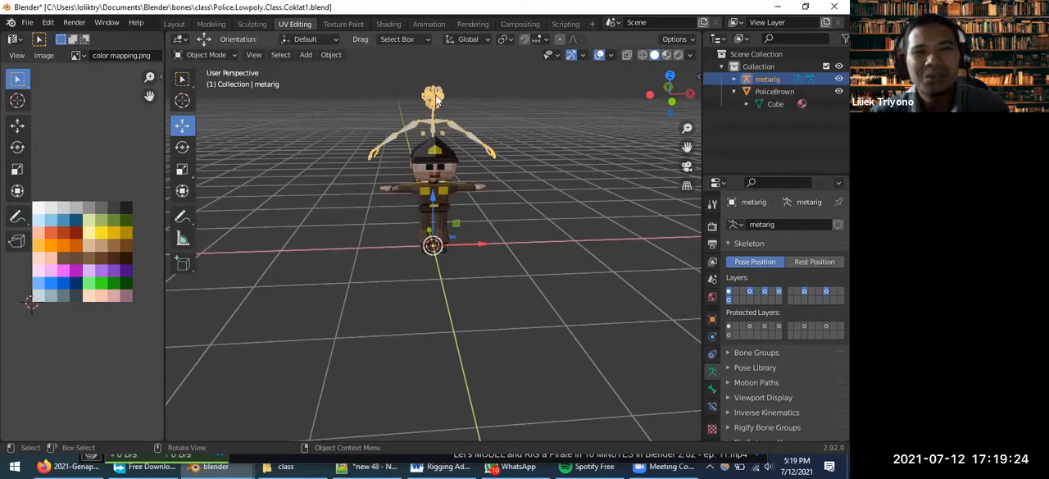
left_click(224, 55)
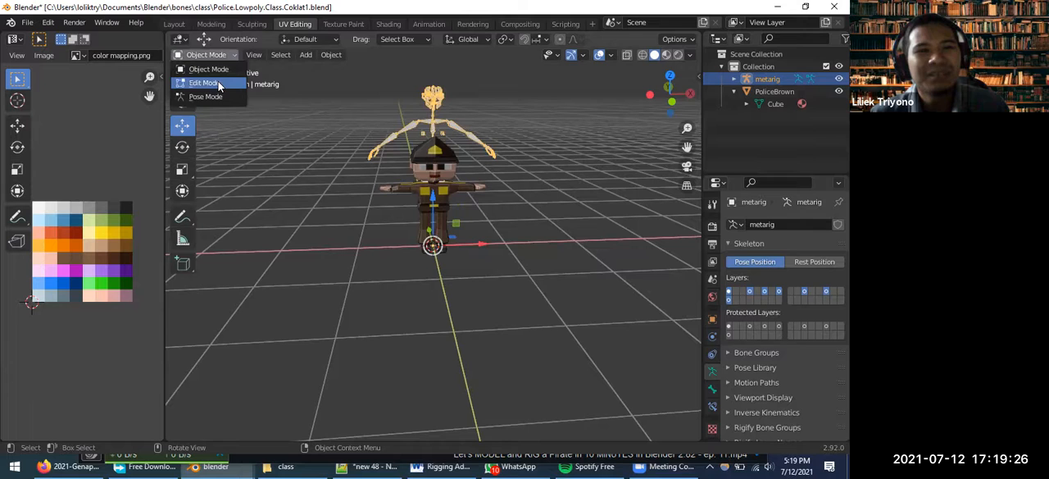
left_click(207, 82)
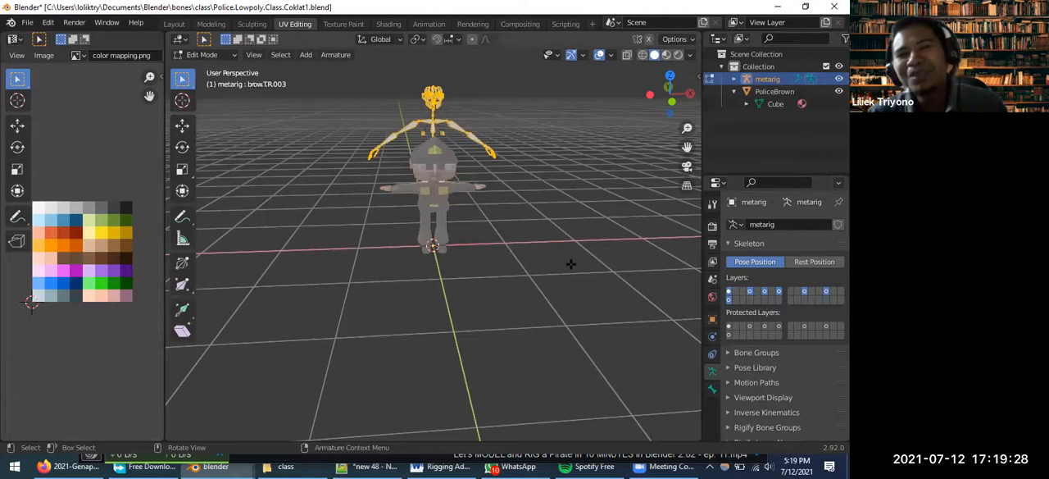
Turn on In Front in the metarig's viewport display so its bones are drawn over the character
scroll(764, 392, "down", 3)
left_click(757, 382)
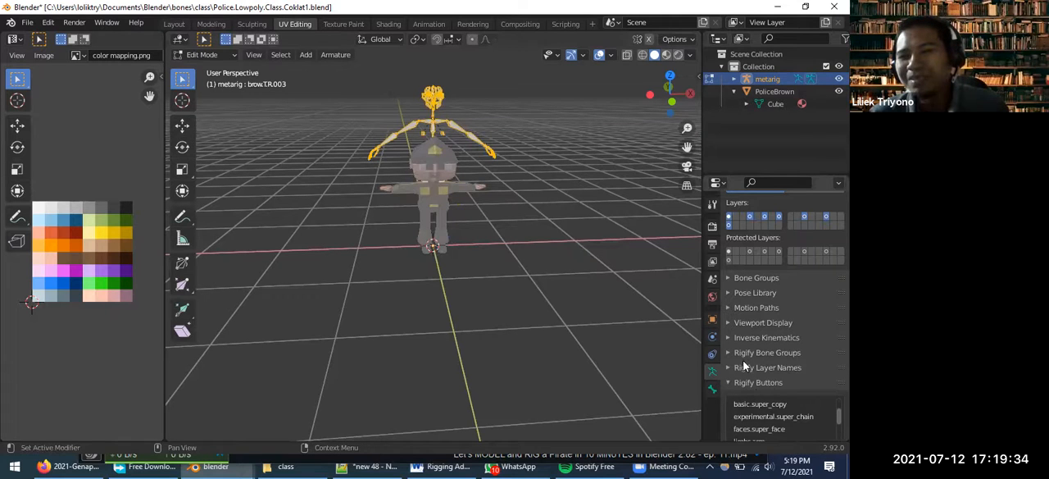
left_click(731, 323)
left_click(775, 412)
mouse_move(492, 205)
middle_mouse_down()
mouse_move(497, 149)
mouse_move(521, 125)
middle_mouse_up()
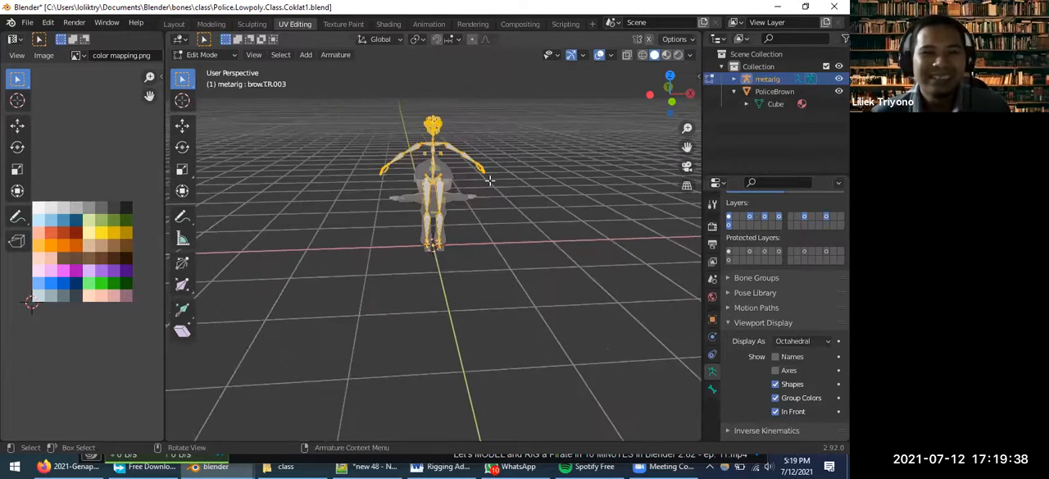
Set the pivot point to 3D Cursor and scale all metarig bones uniformly to about 0.502
scroll(441, 168, "up", 2)
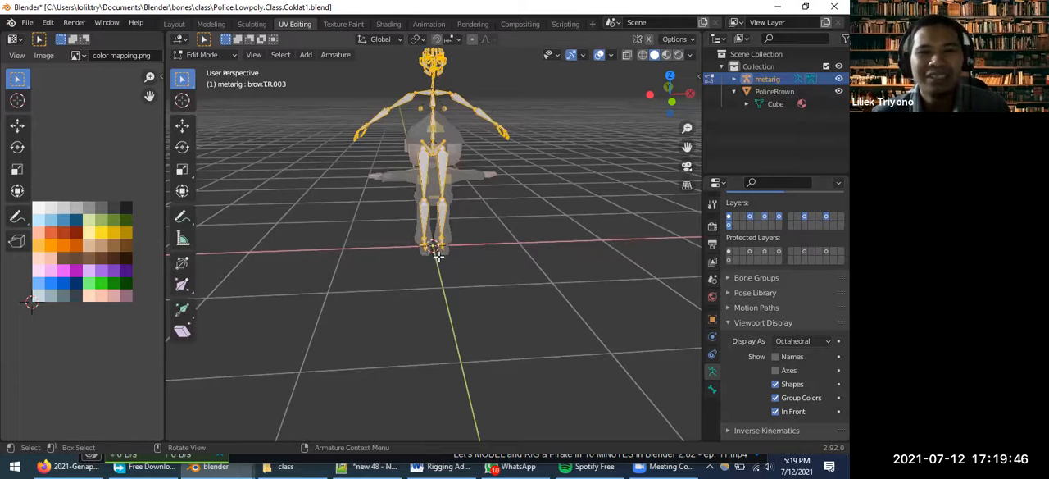
left_click(423, 40)
left_click(435, 67)
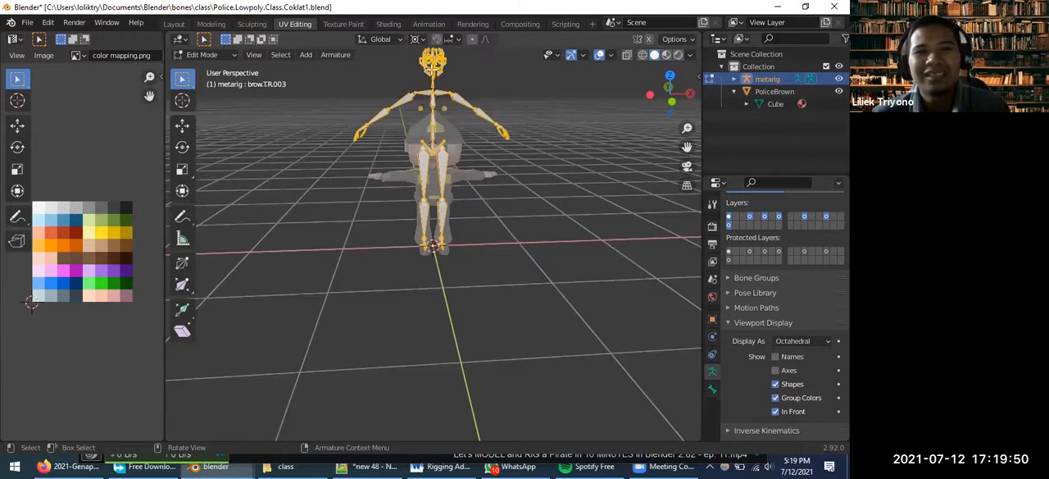
scroll(460, 141, "down", 2)
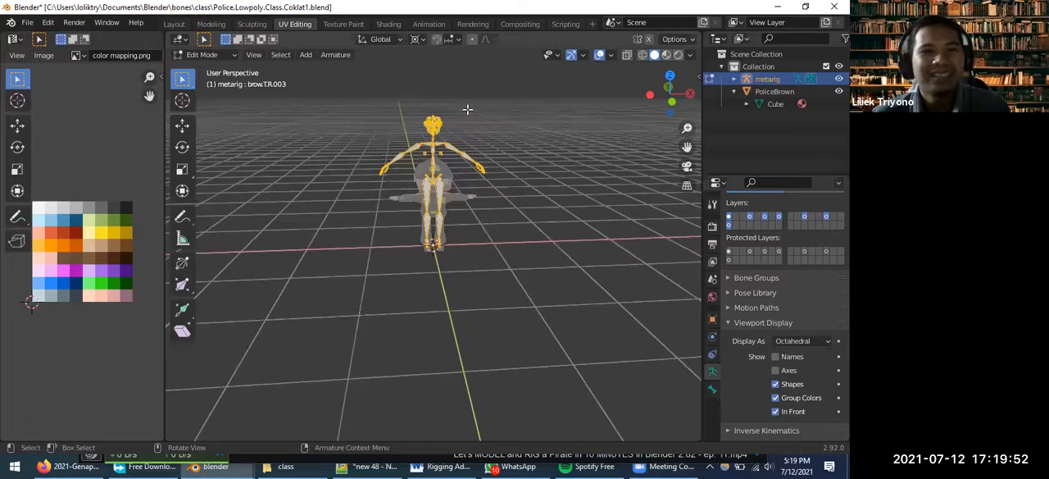
key("s")
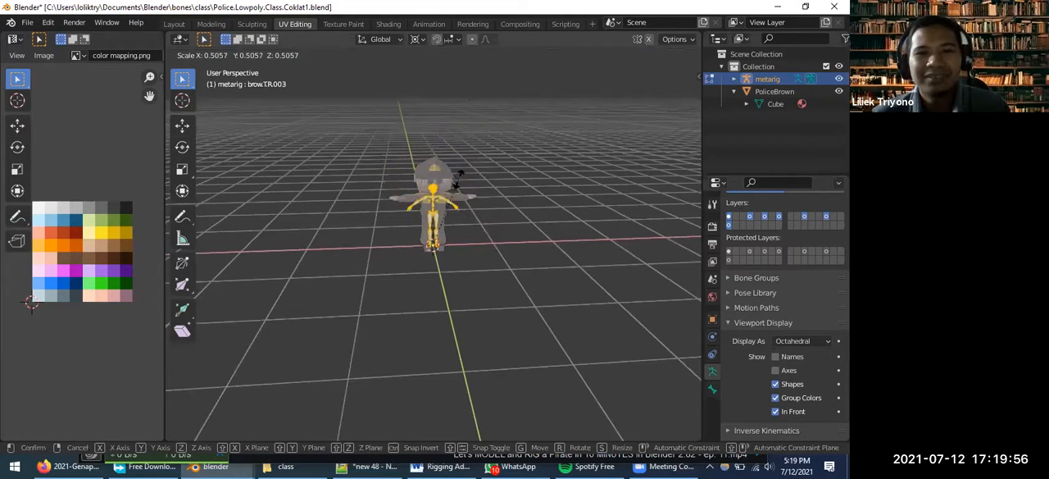
left_click(458, 178)
scroll(466, 209, "up", 5)
mouse_move(470, 206)
middle_mouse_down()
mouse_move(325, 179)
mouse_move(238, 136)
mouse_move(516, 196)
mouse_move(462, 213)
middle_mouse_up()
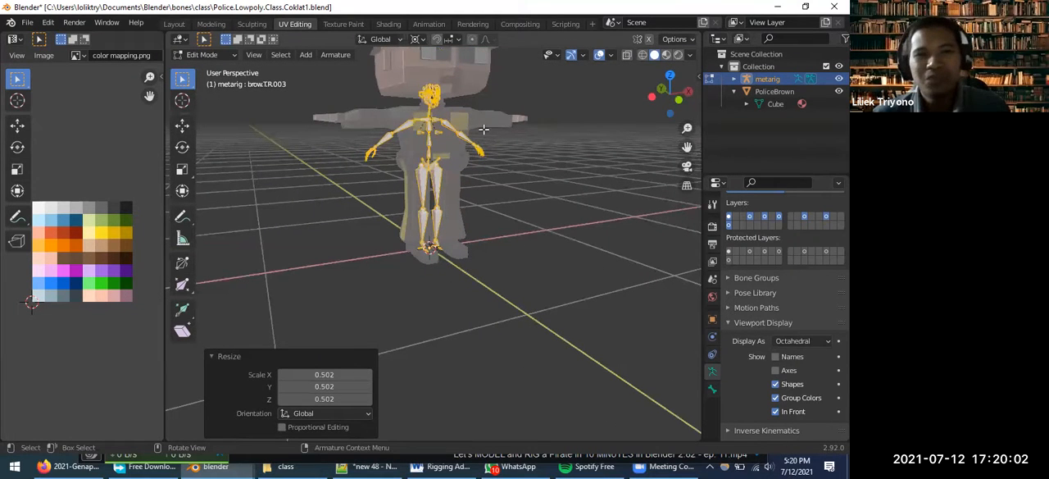
middle_click_drag(506, 174, 471, 179)
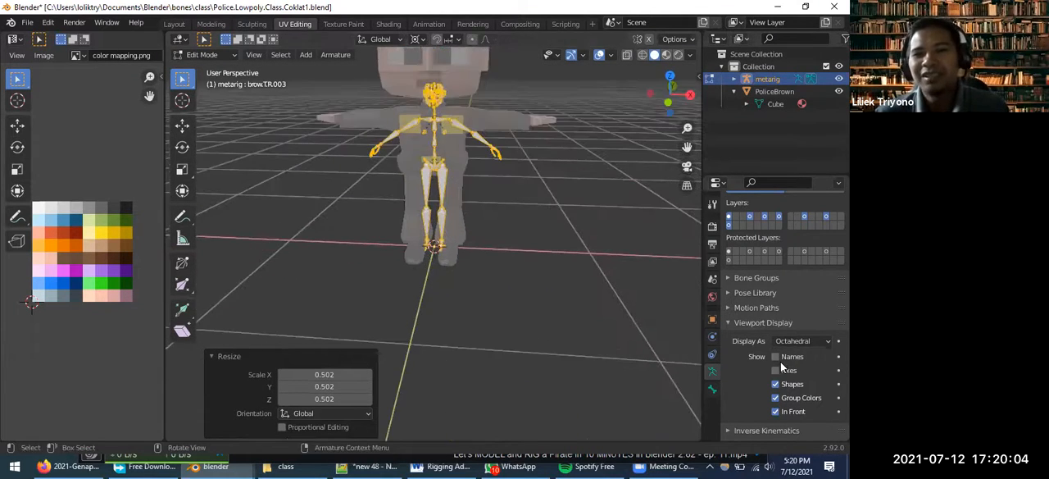
Return the metarig to Object Mode and generate its Rigify control rig
scroll(779, 362, "down", 5)
scroll(761, 386, "down", 2)
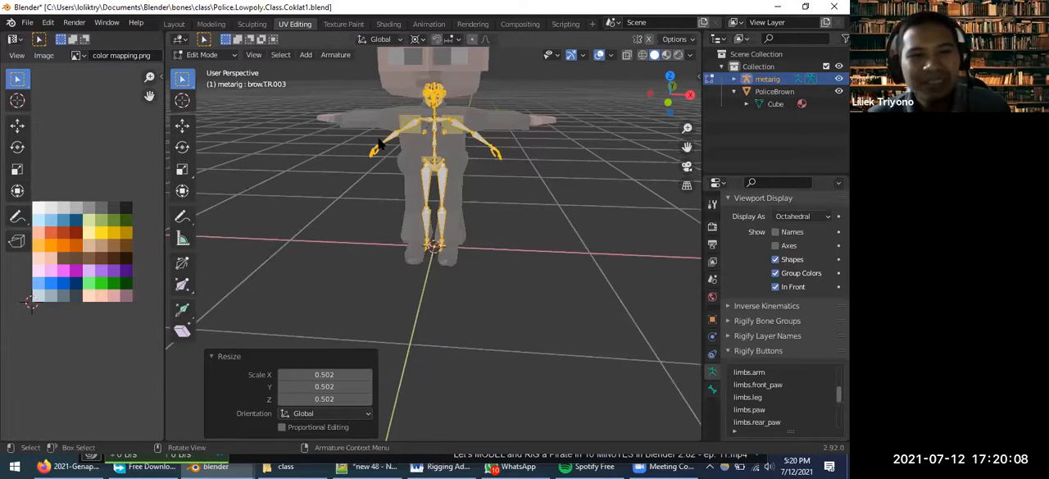
key("Tab")
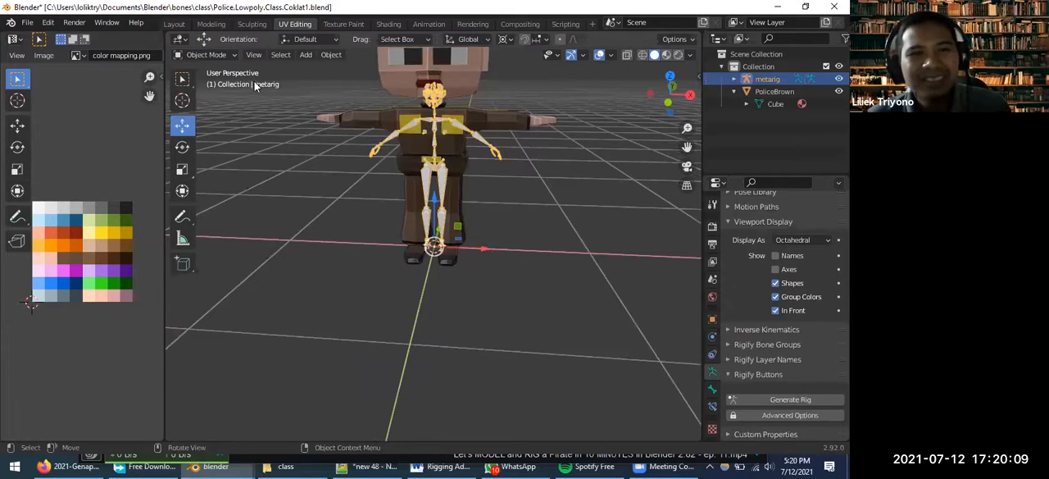
left_click(783, 400)
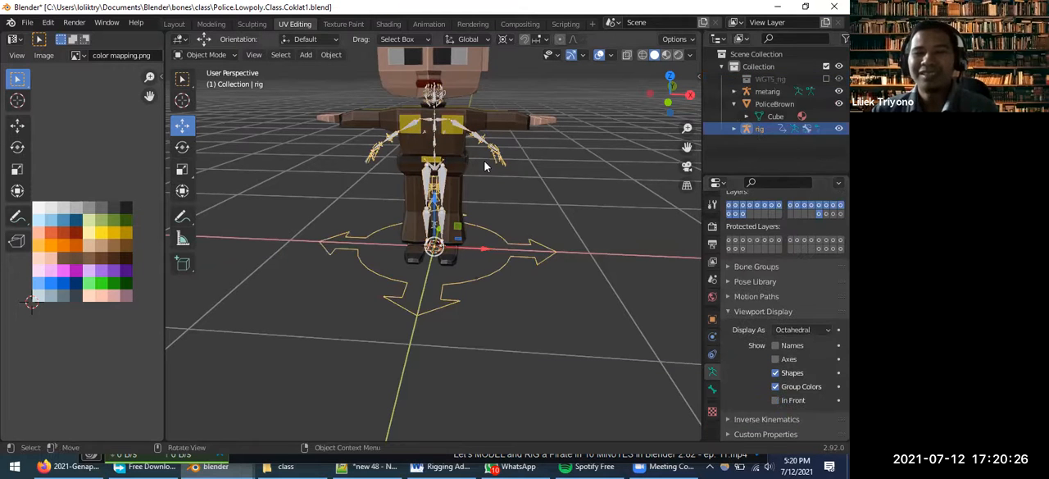
Examine how the generated control rig lines up with the metarig and the police character from several angles
scroll(492, 160, "up", 4)
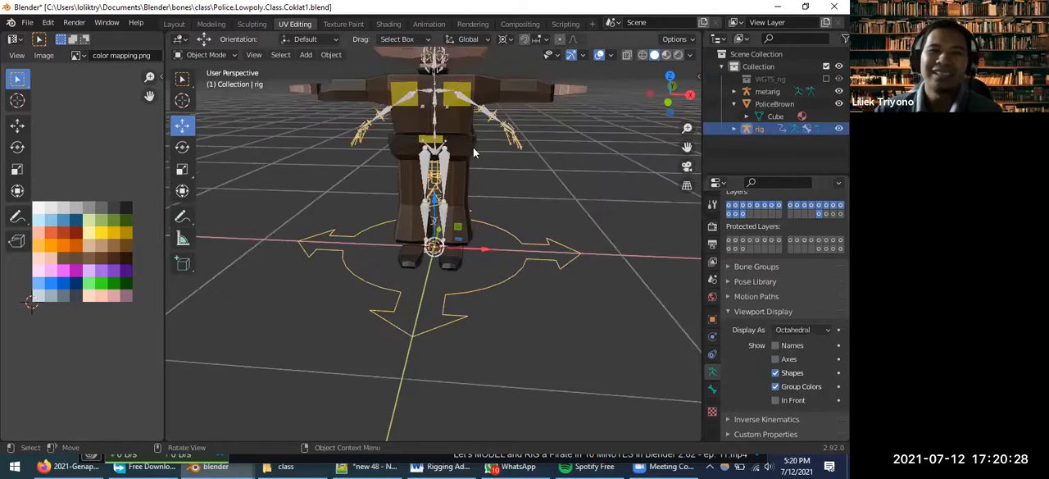
middle_click_drag(491, 160, 357, 153)
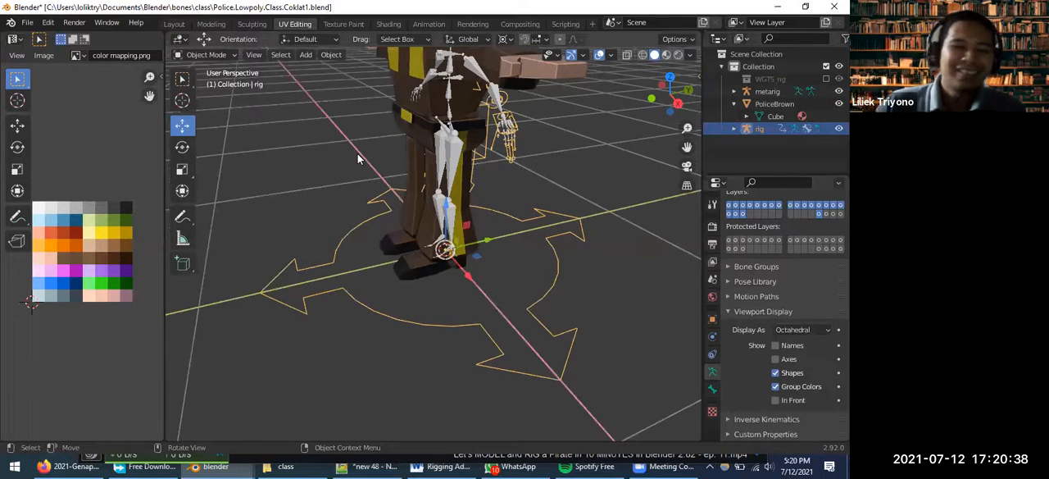
middle_click_drag(506, 174, 410, 158)
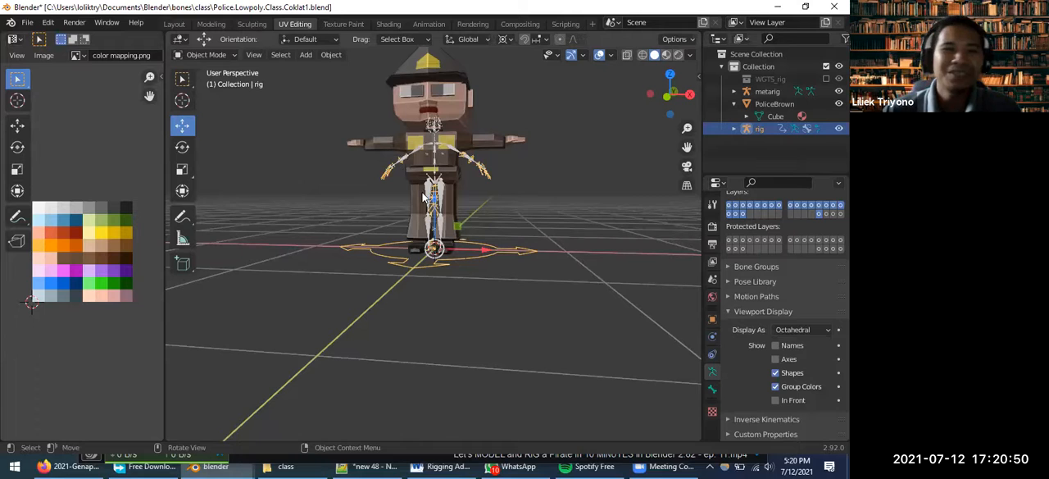
scroll(442, 165, "up", 2)
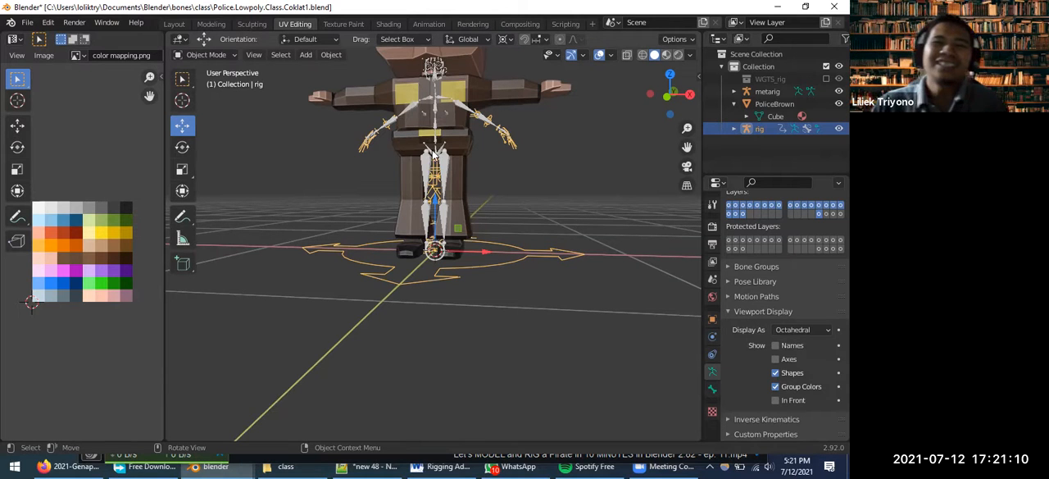
Select the metarig instead of the generated rig and hide it in the viewport
left_click(762, 91)
left_click(766, 128)
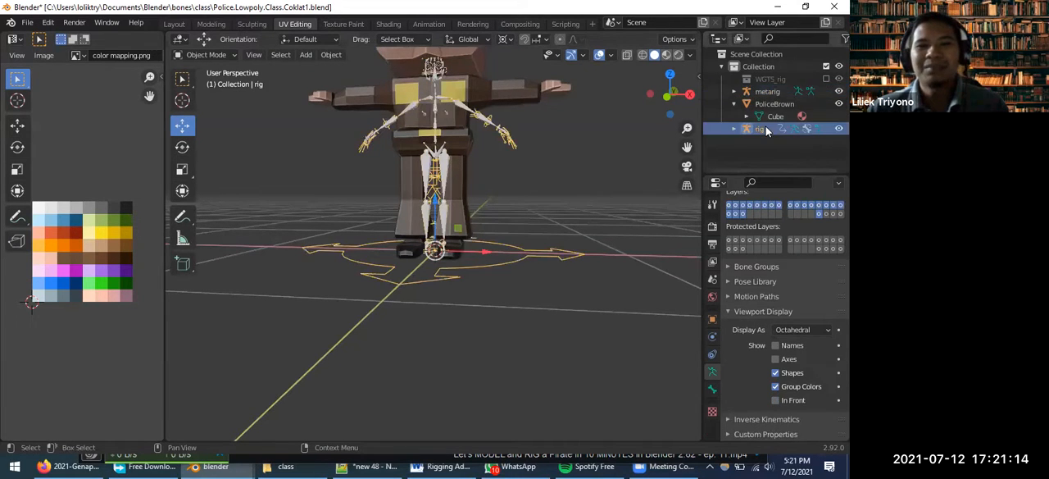
left_click(777, 92)
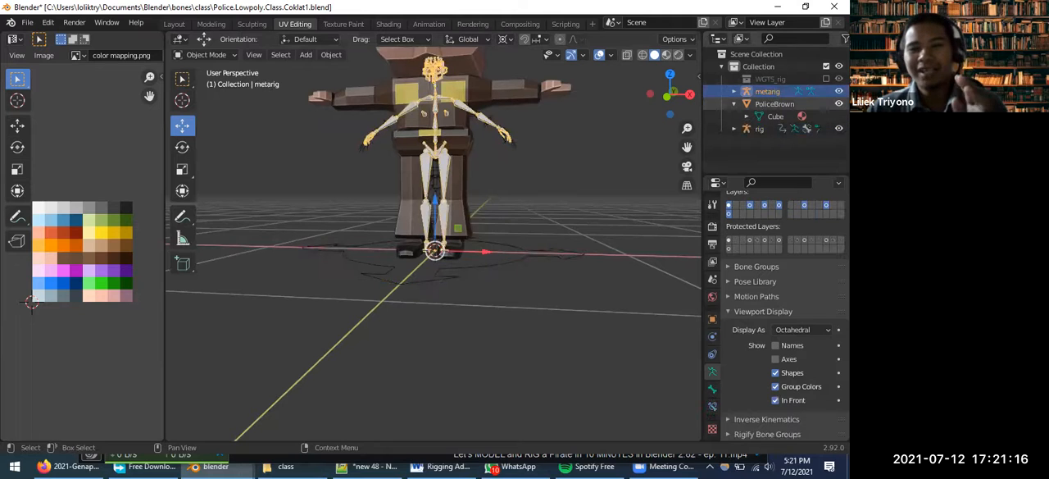
left_click(838, 91)
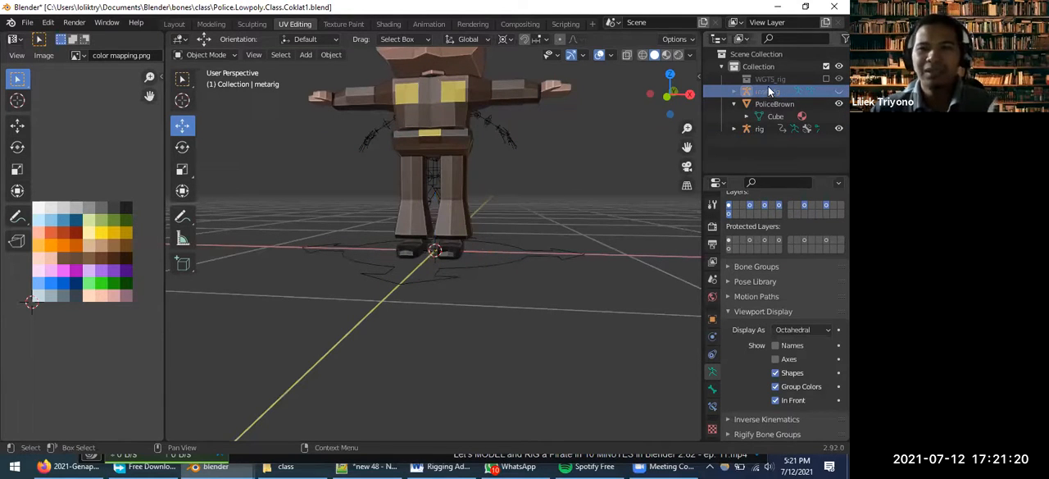
left_click(721, 66)
left_click(721, 70)
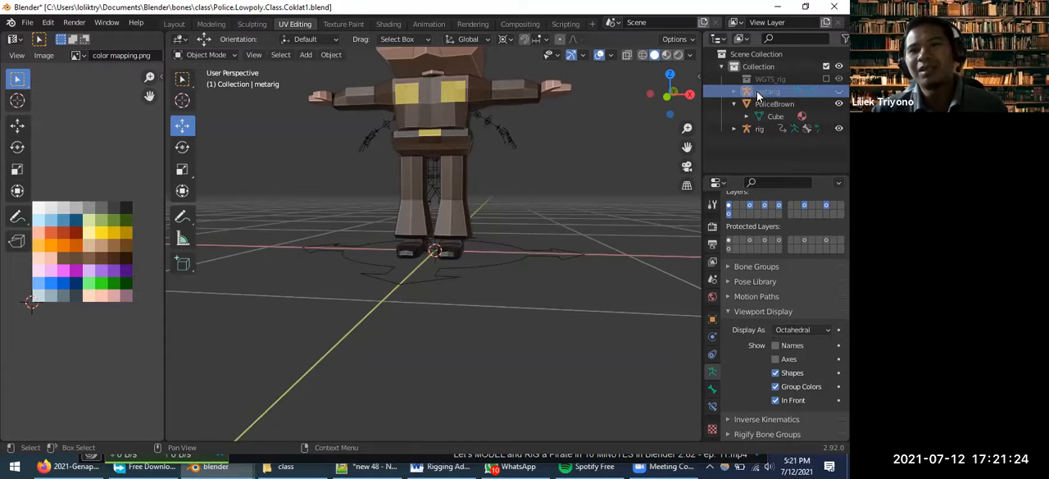
Create a new collection, Collection 2, and move the metarig into it
right_click(758, 91)
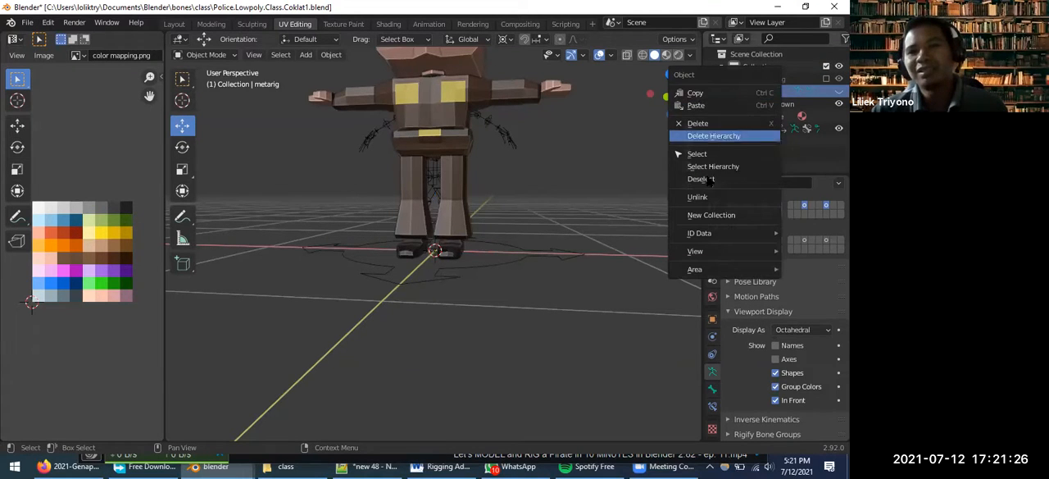
left_click(701, 214)
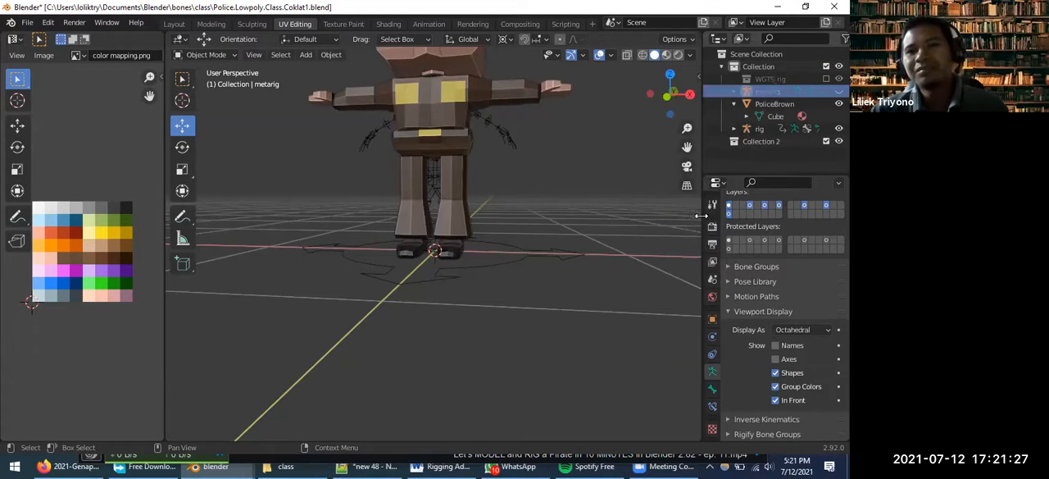
left_click(766, 142)
left_click(759, 92)
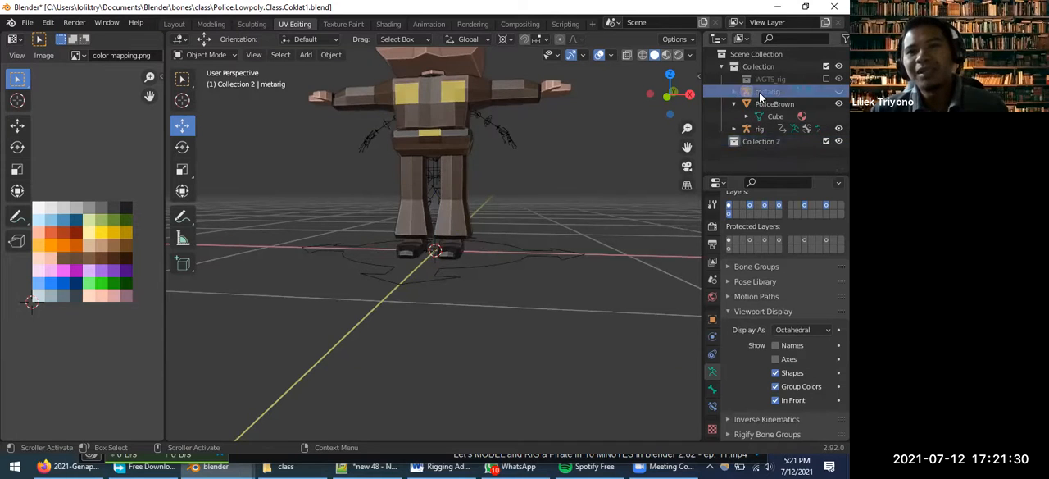
right_click(758, 91)
left_click(759, 92)
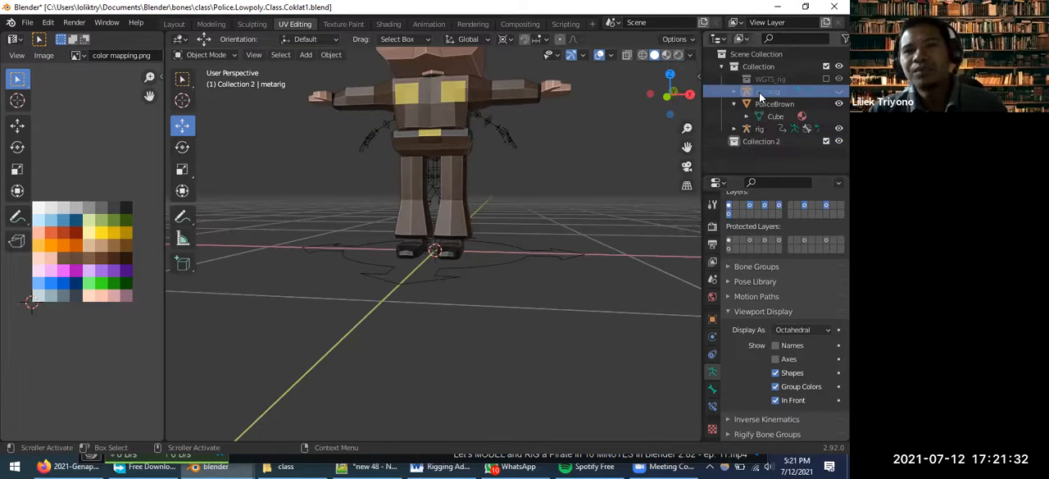
key("m")
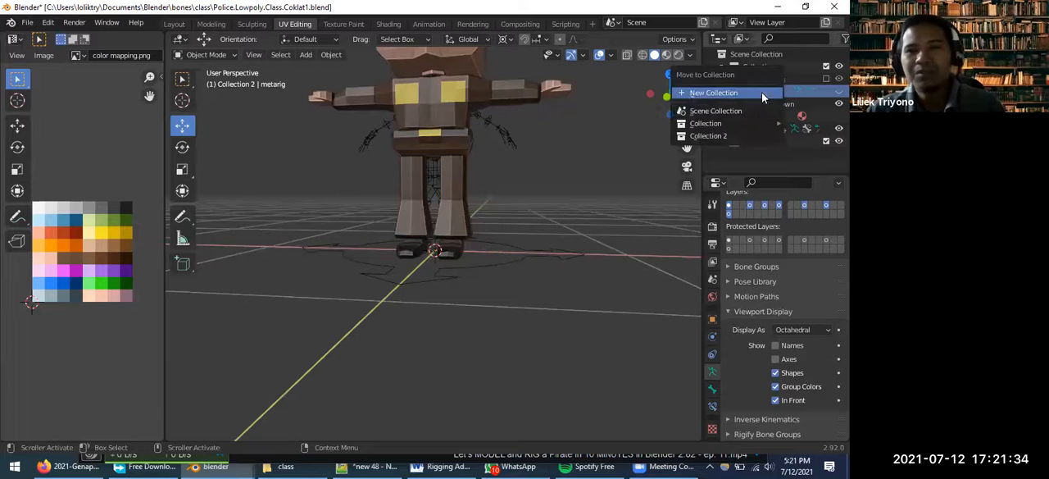
left_click(711, 137)
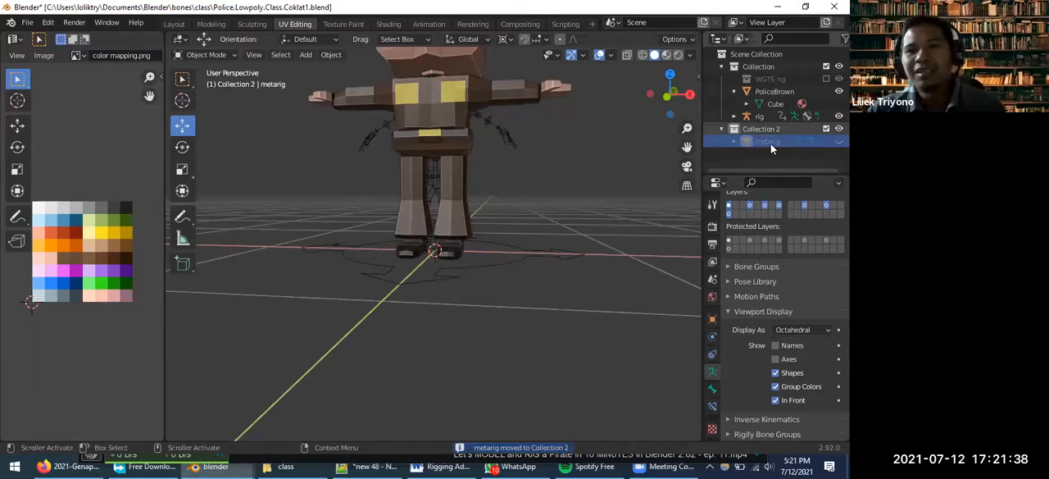
Toggle the visibility of Collection 2 and its metarig to compare, leaving the metarig hidden
left_click(838, 129)
left_click(838, 129)
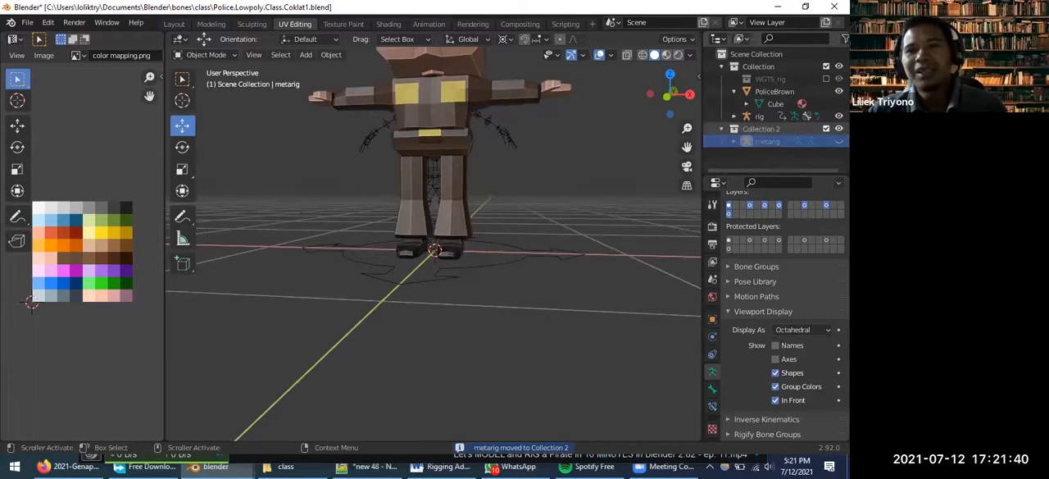
left_click(839, 142)
left_click(839, 142)
left_click(838, 142)
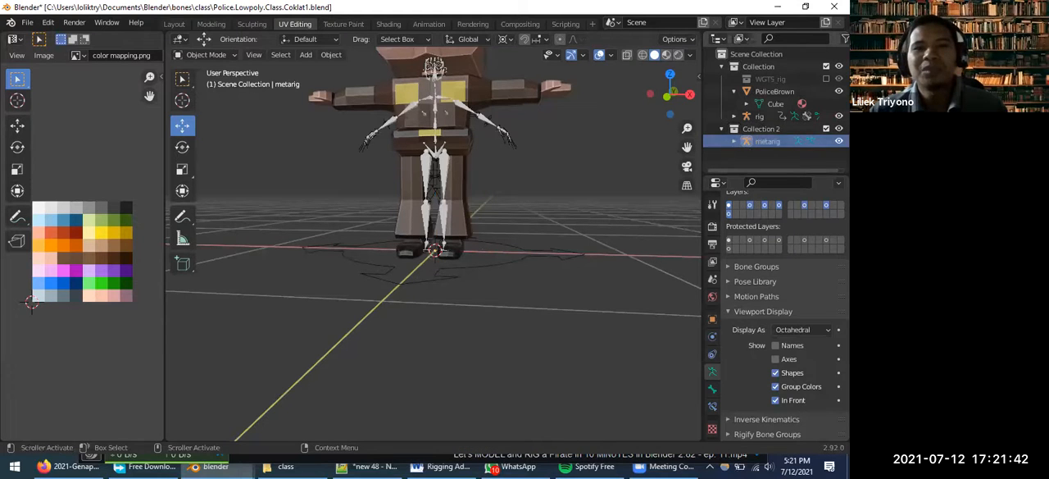
left_click(839, 142)
left_click(721, 128)
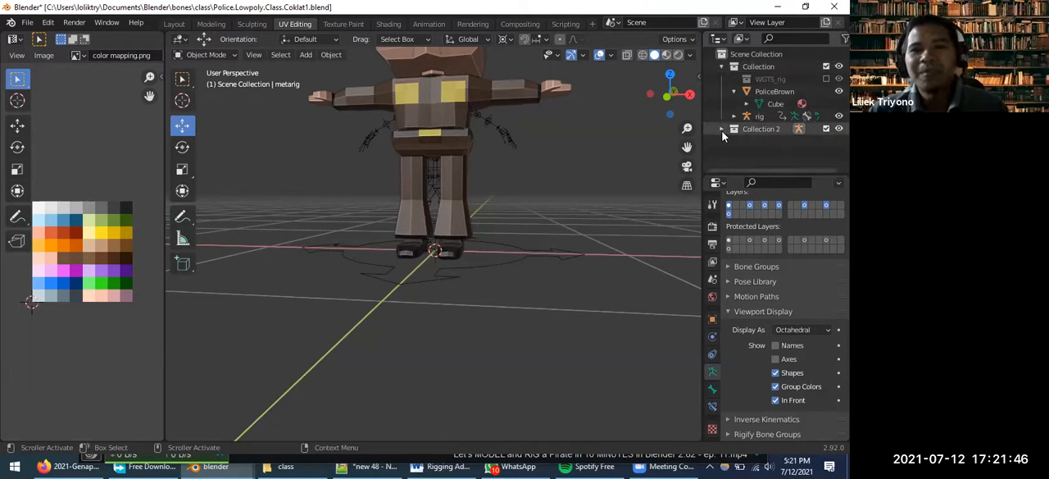
left_click(721, 128)
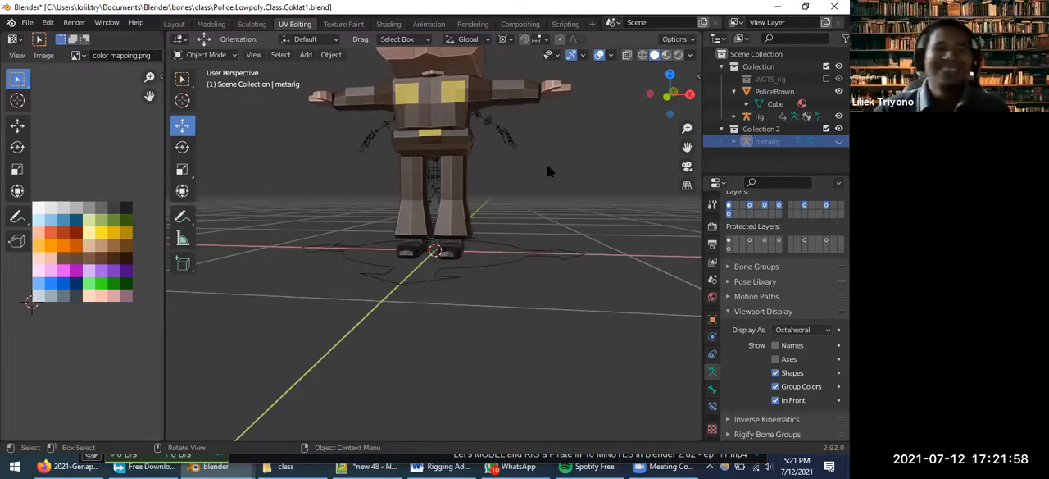
scroll(440, 161, "up", 2)
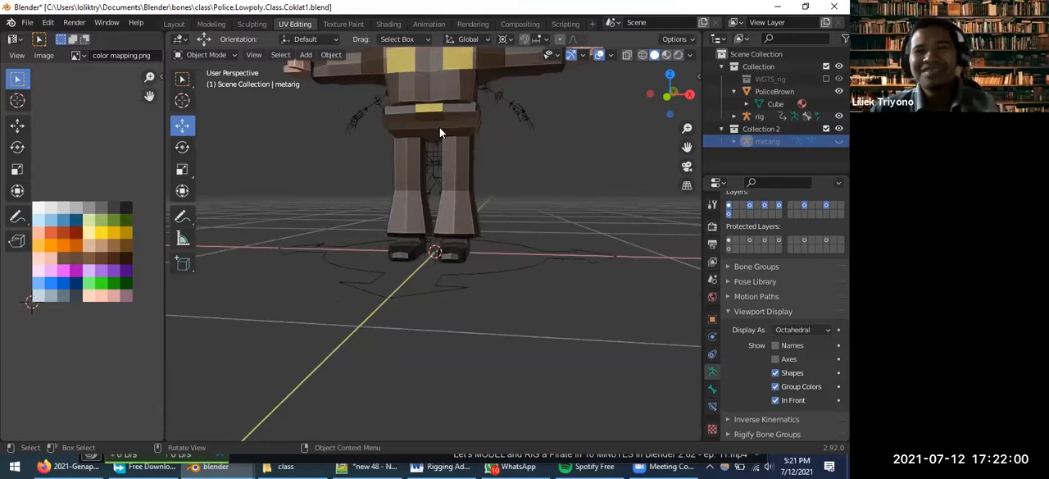
left_click(434, 169)
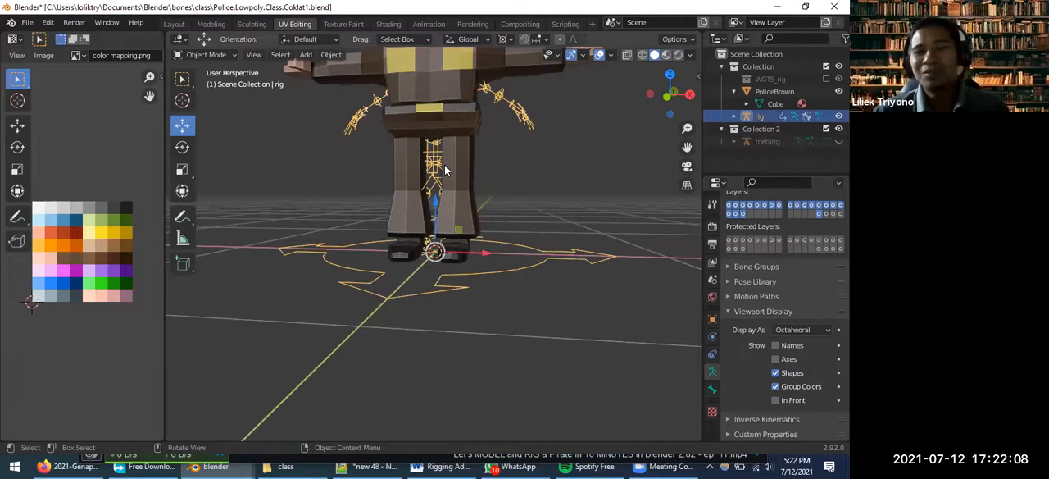
scroll(550, 188, "down", 3)
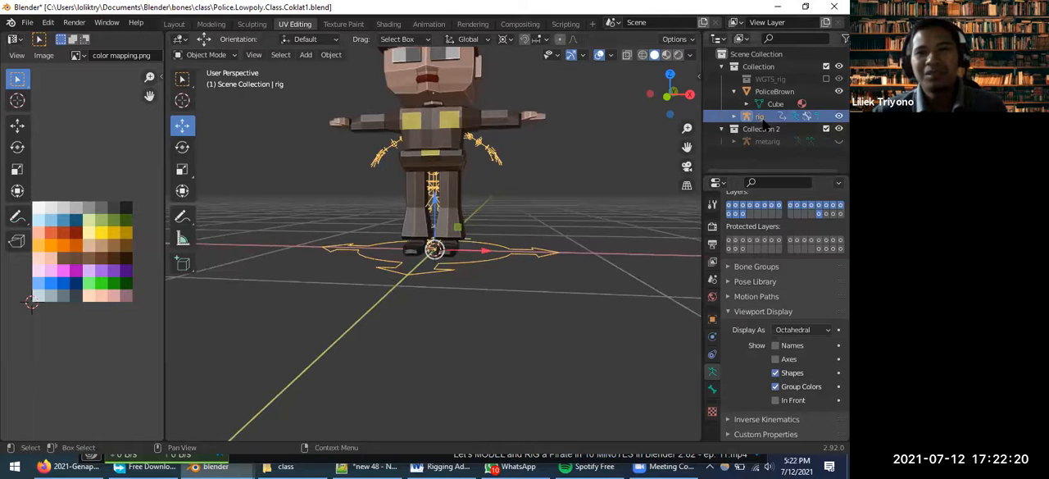
Undo the rig selection and the metarig's move into Collection 2
key("ctrl+z")
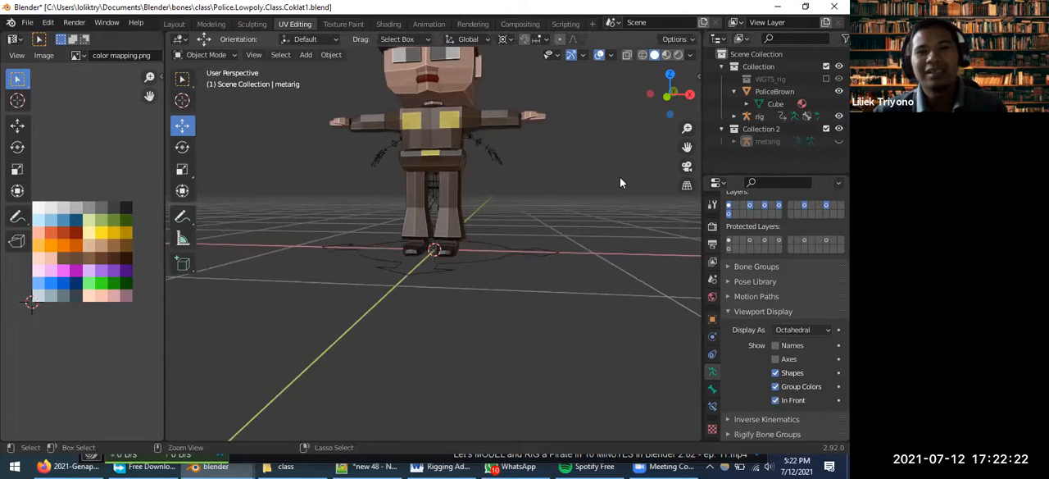
key("ctrl+z")
key("ctrl+z")
key("ctrl+z")
key("ctrl+z")
key("ctrl+z")
key("ctrl+z")
key("ctrl+z")
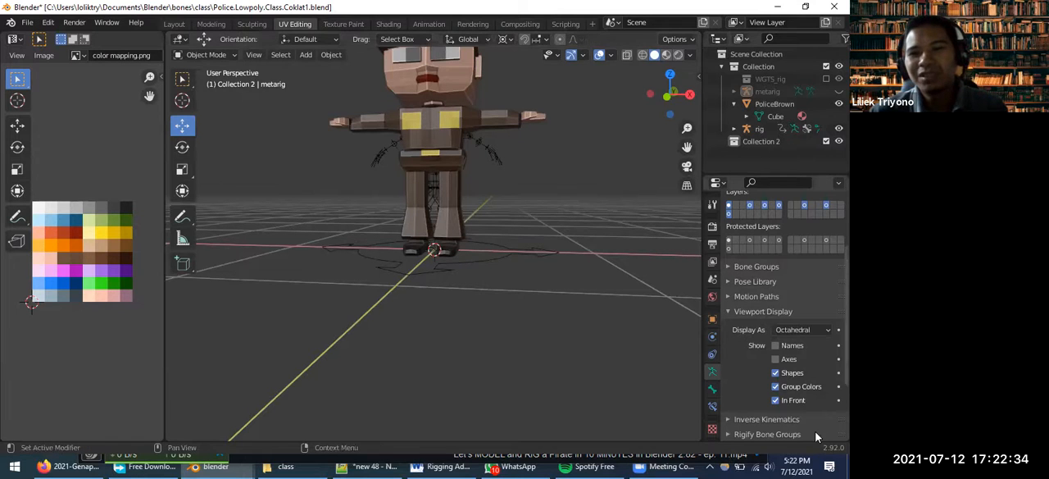
Try generating the rig from the hidden metarig, and undo back to before the original rig generation
scroll(785, 414, "down", 3)
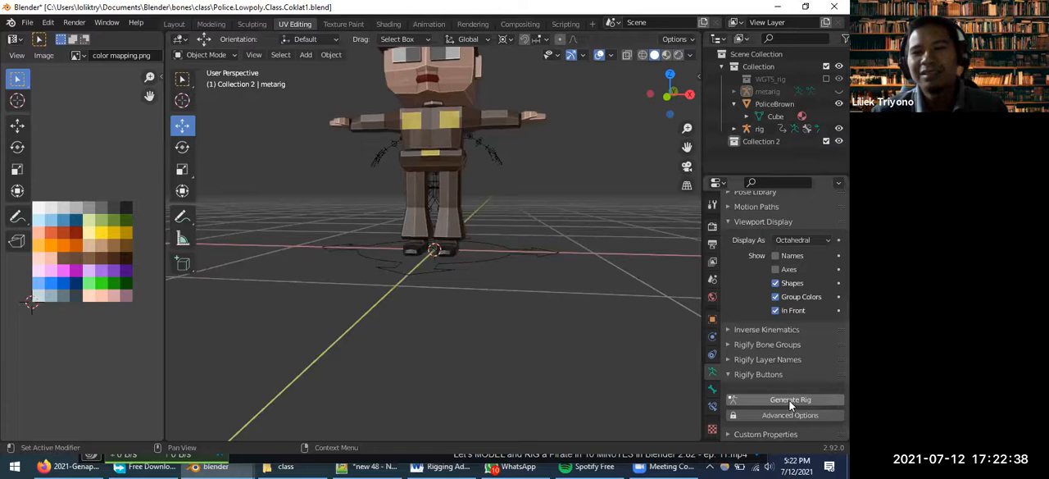
left_click(786, 399)
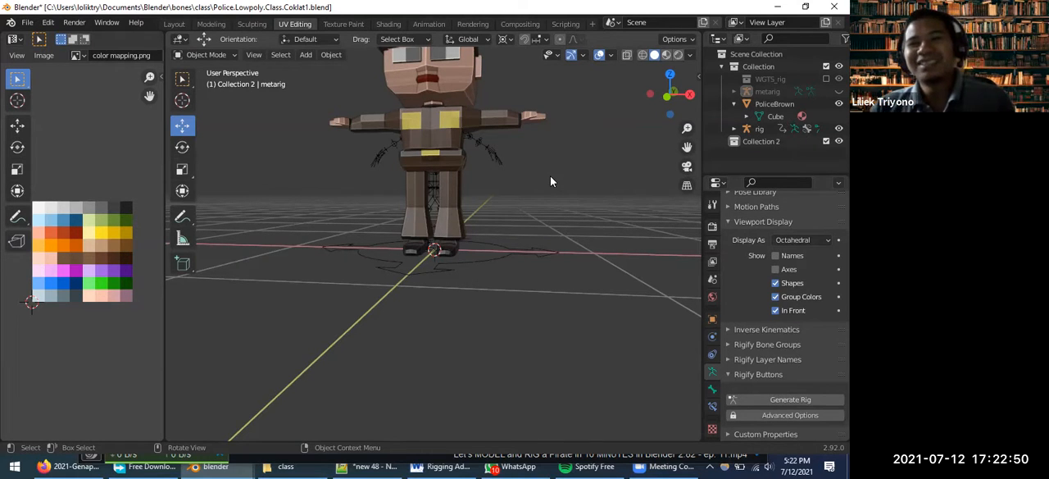
key("ctrl+z")
key("ctrl+z")
key("ctrl+z")
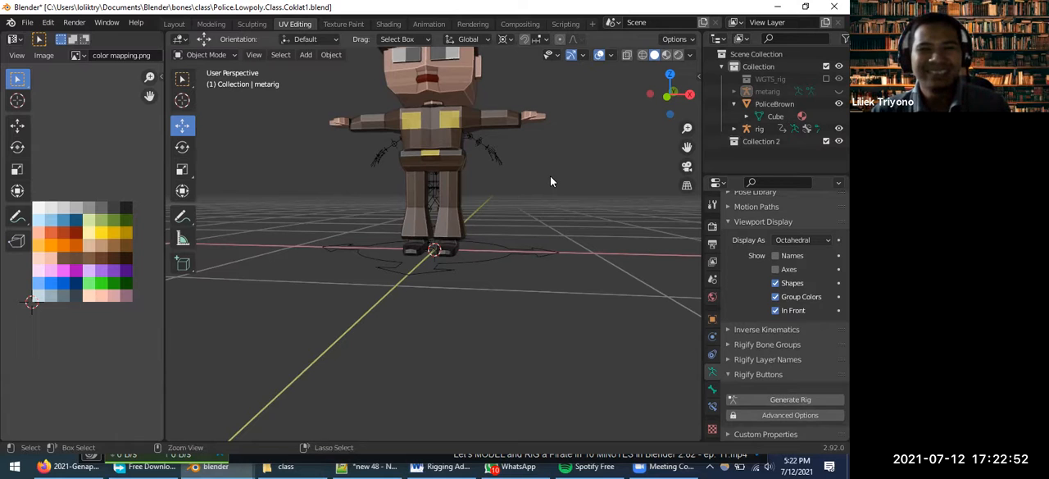
key("ctrl+z")
key("ctrl+z")
key("ctrl+z")
key("ctrl+z")
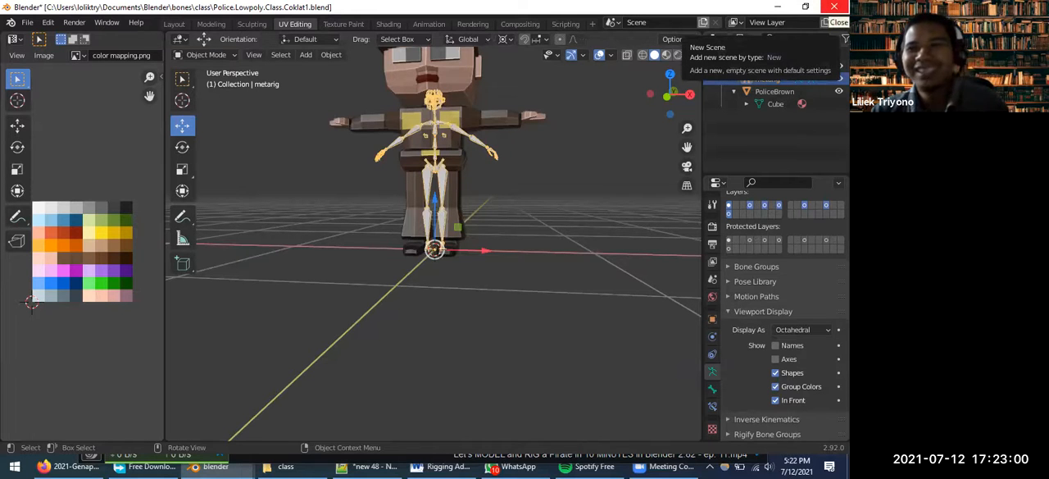
Close the Police.Lowpoly.Class.Coklat1.blend file without saving and switch to the Blender window with Police.Lowpoly.Class.Coklat2.Awal.blend
left_click(834, 6)
left_click(444, 256)
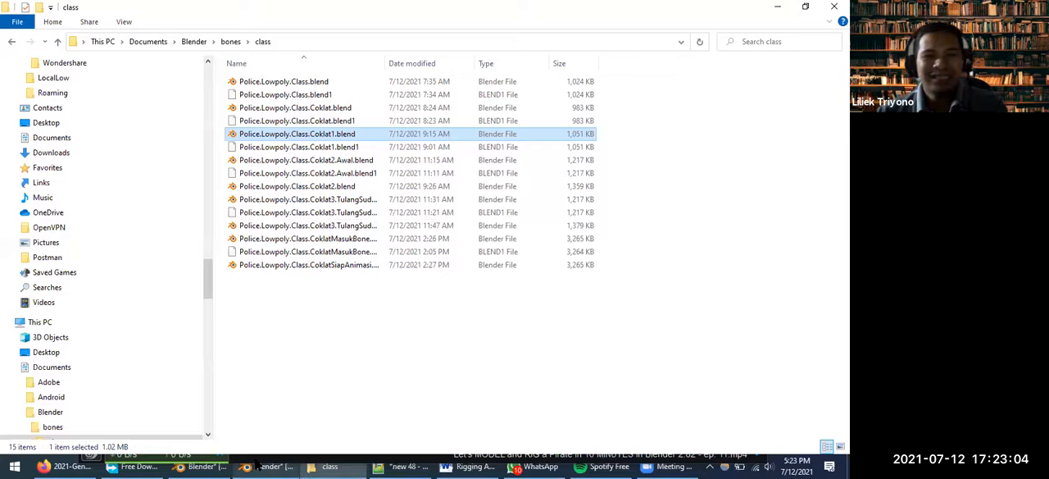
left_click(261, 465)
Examine how the spine, shoulder and hip bones sit inside the police character's torso
scroll(423, 237, "up", 5)
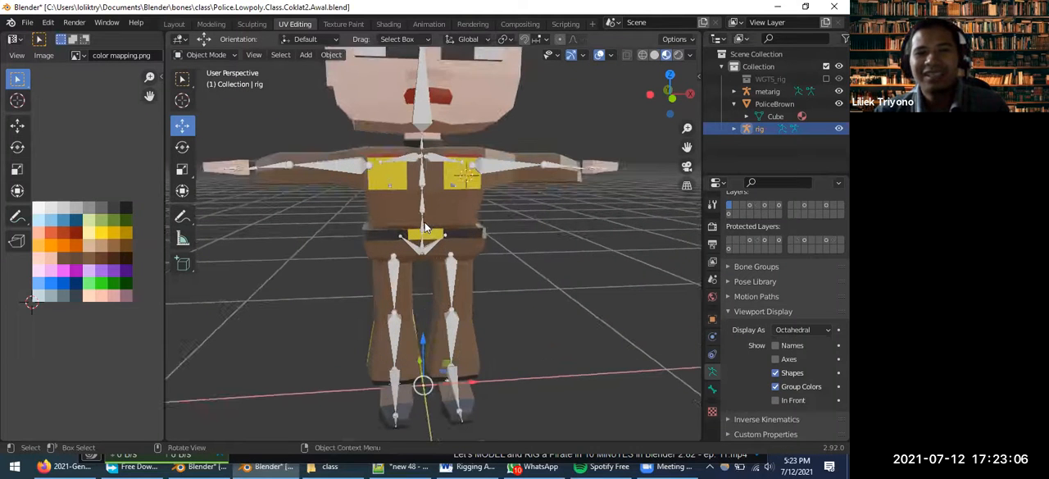
scroll(425, 227, "up", 2)
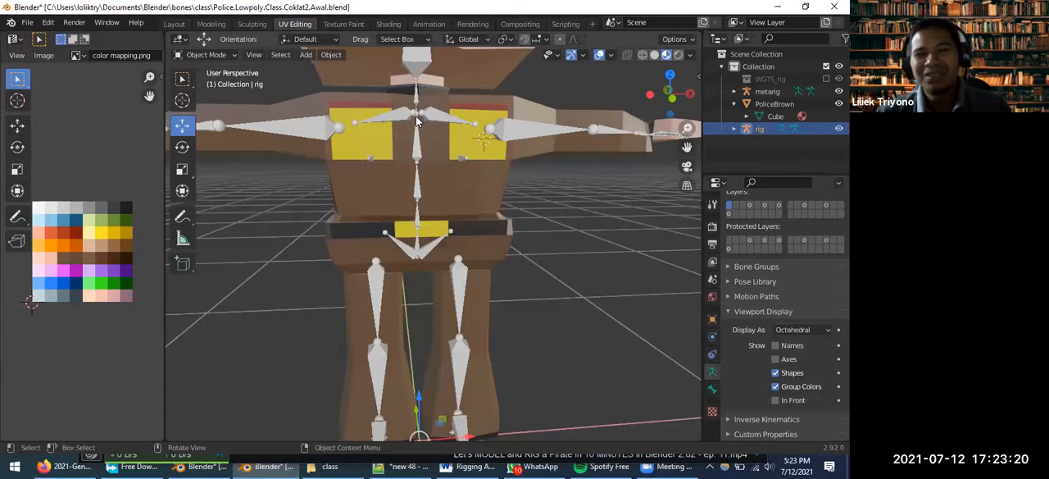
scroll(416, 113, "up", 2)
middle_click_drag(424, 122, 454, 171)
scroll(397, 227, "down", 3)
middle_click_drag(399, 234, 410, 213)
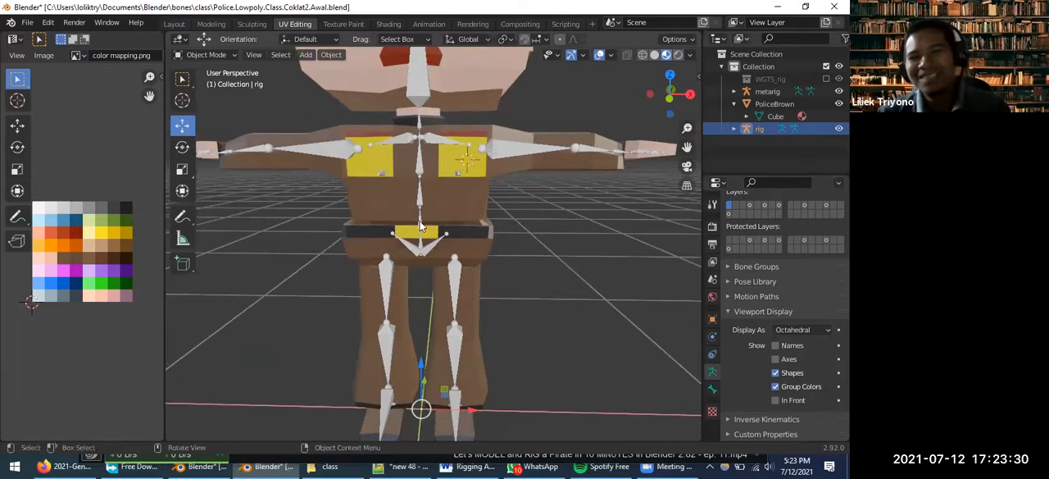
middle_click_drag(466, 233, 473, 211)
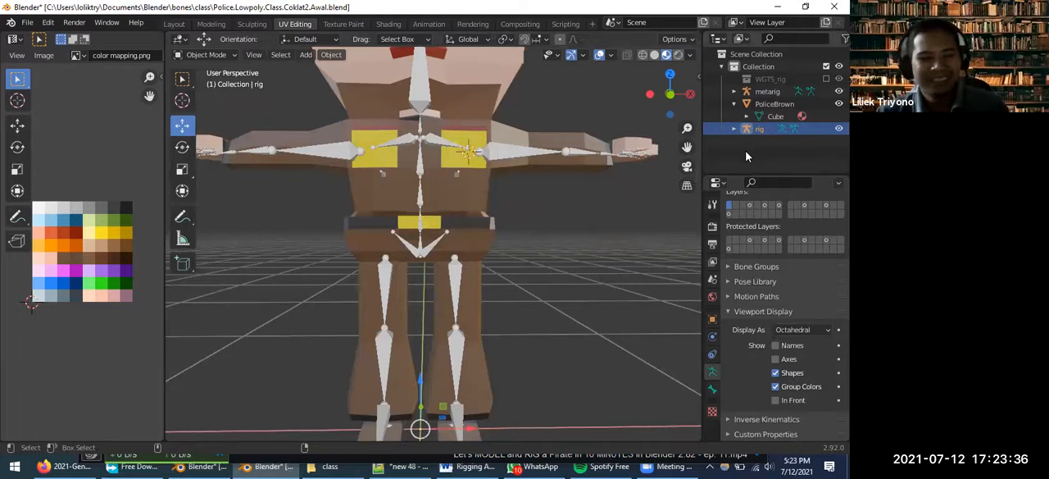
Undo the existing rig generation and try generating the rig from the metarig again
key("ctrl+z")
key("ctrl+z")
key("ctrl+z")
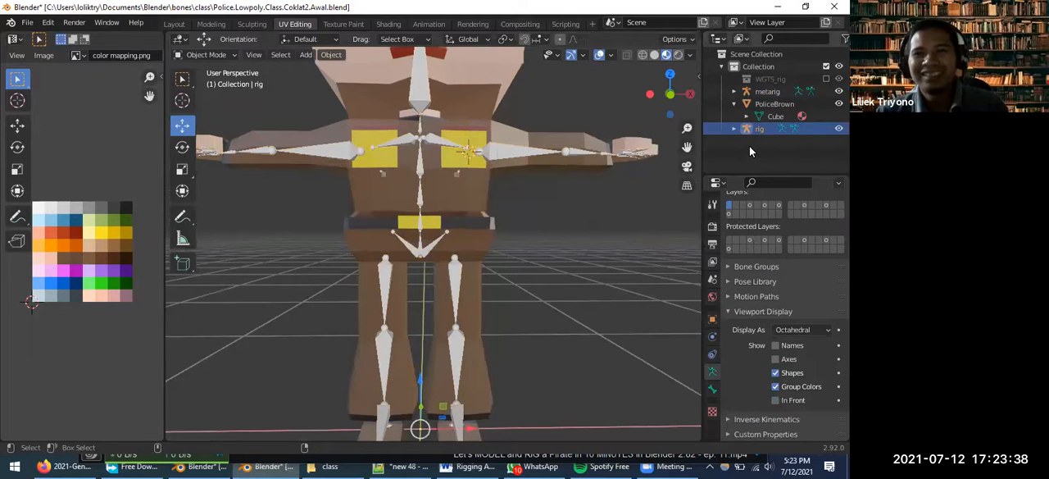
key("ctrl+z")
scroll(742, 395, "down", 3)
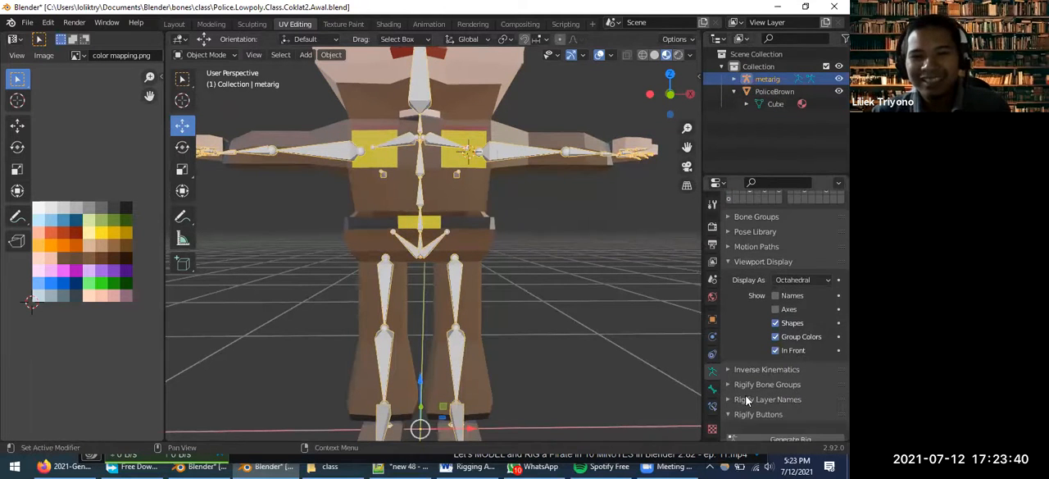
scroll(764, 374, "down", 2)
left_click(754, 397)
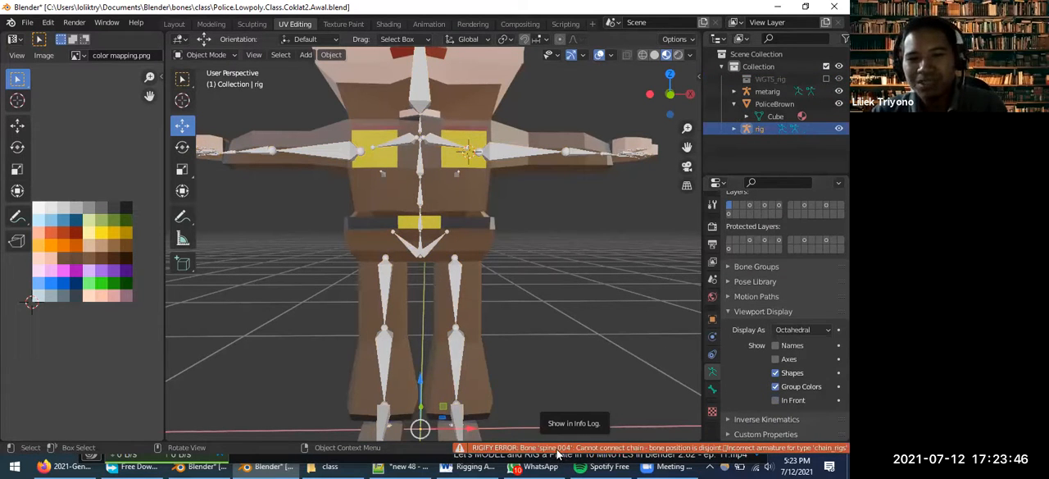
Read the Rigify error in full in the Info Log and close the log
left_click(557, 450)
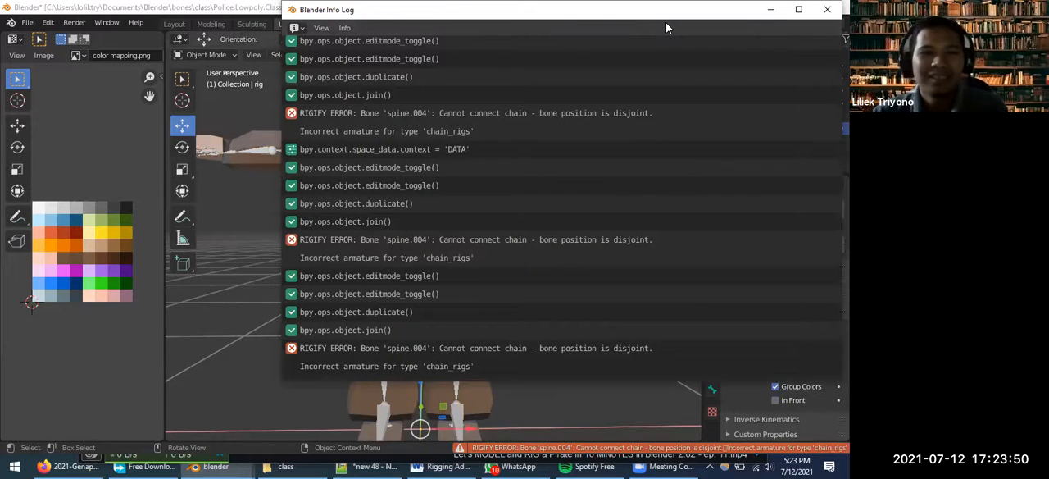
left_click_drag(666, 22, 465, 34)
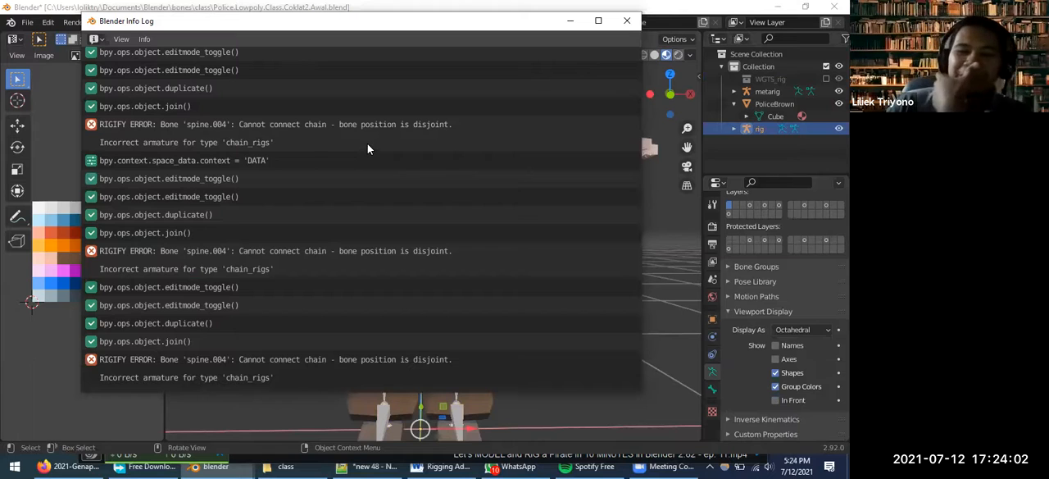
left_click(625, 22)
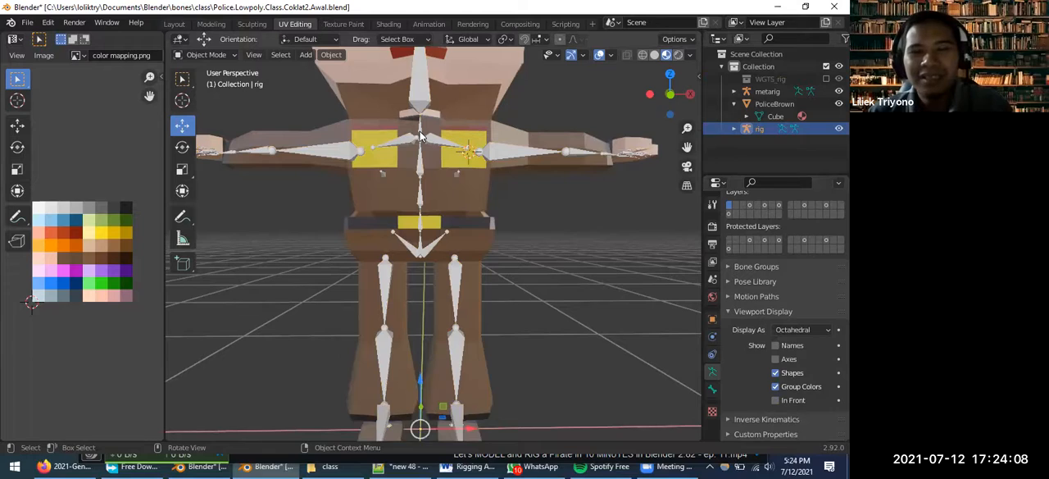
Select the metarig, enter Edit Mode and pick the bones at the joint between spine.003 and spine.004
scroll(419, 131, "up", 3)
middle_click_drag(419, 131, 665, 150)
mouse_move(457, 70)
middle_mouse_down()
mouse_move(468, 59)
mouse_move(480, 89)
mouse_move(544, 97)
mouse_move(411, 94)
mouse_move(506, 102)
mouse_move(459, 82)
middle_mouse_up()
left_click(457, 81)
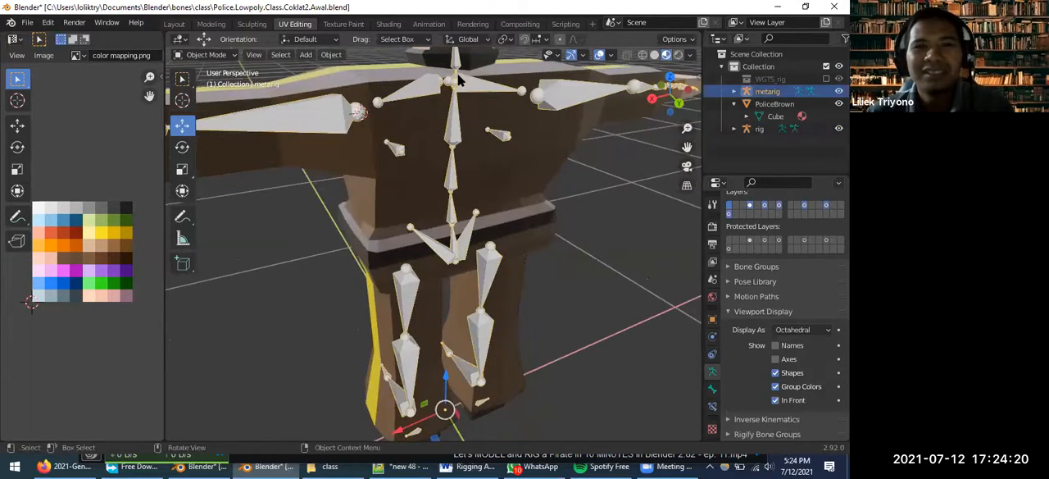
left_click(457, 80)
left_click(456, 81)
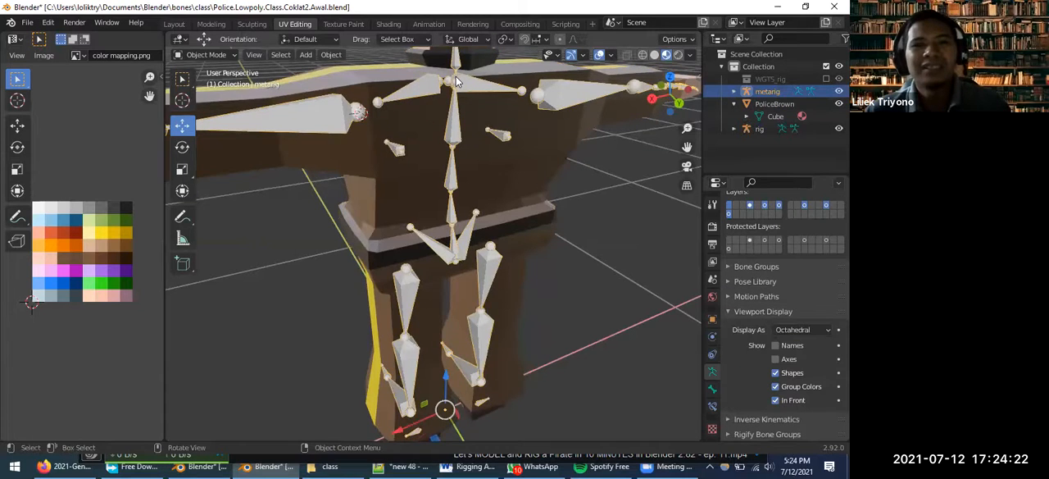
key("Tab")
left_click(461, 83)
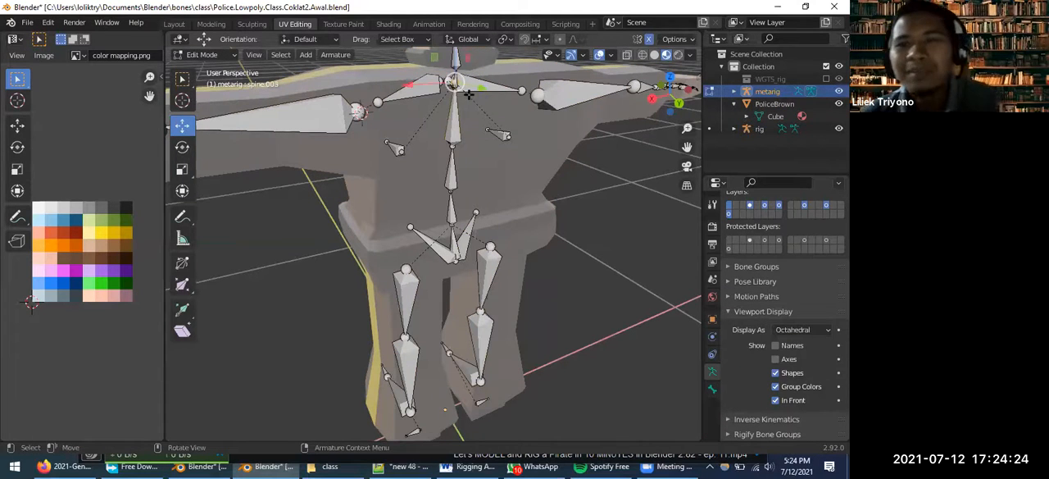
left_click(455, 73)
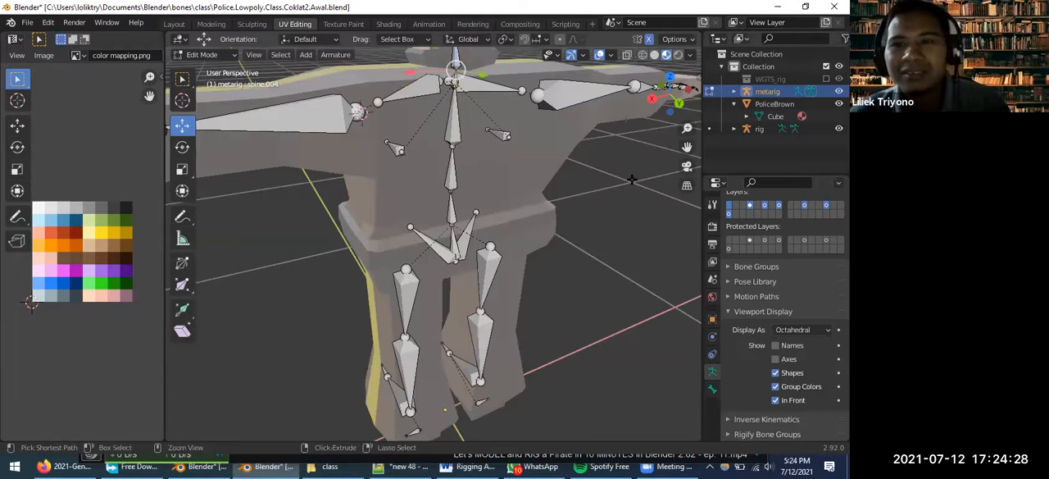
Undo the last rig generation and reopen the metarig in Edit Mode with the upper chest joint selected
key("Tab")
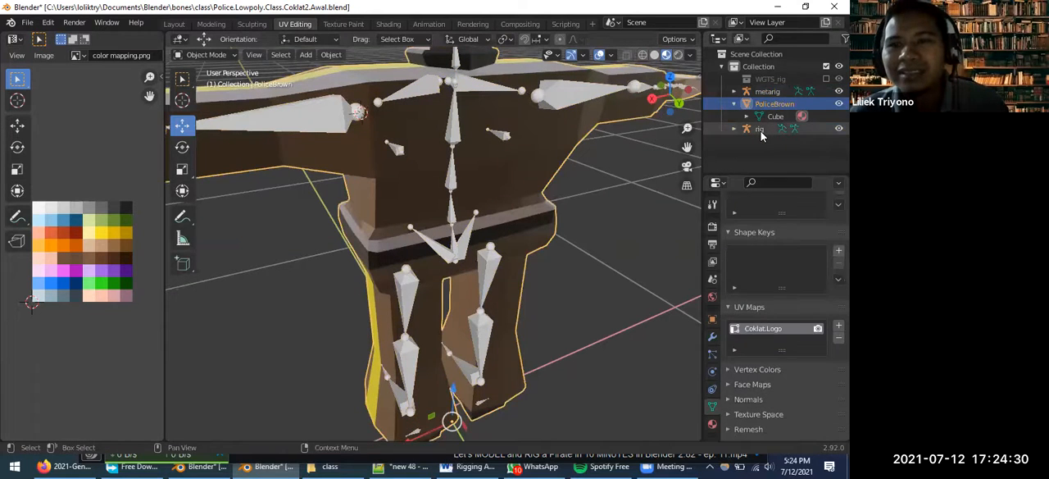
left_click(759, 130)
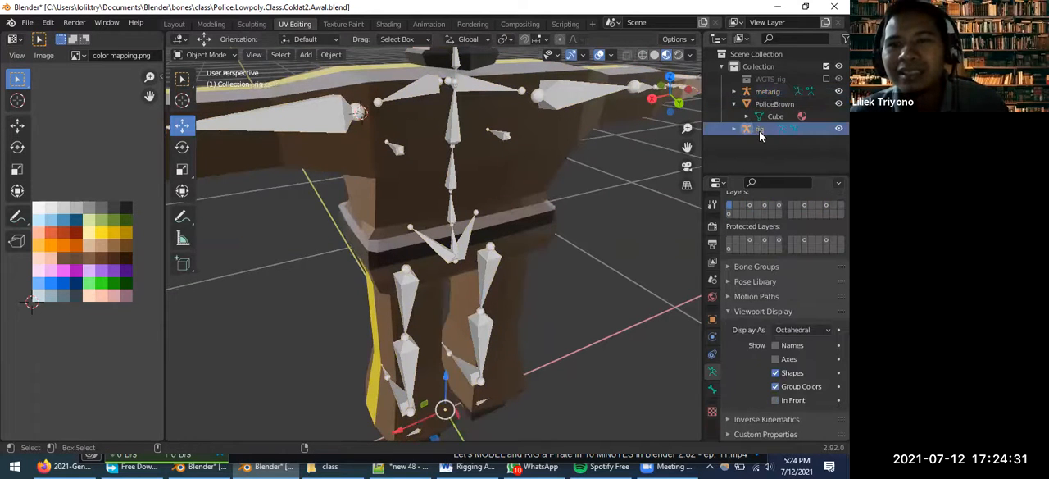
key("Tab")
left_click(456, 79)
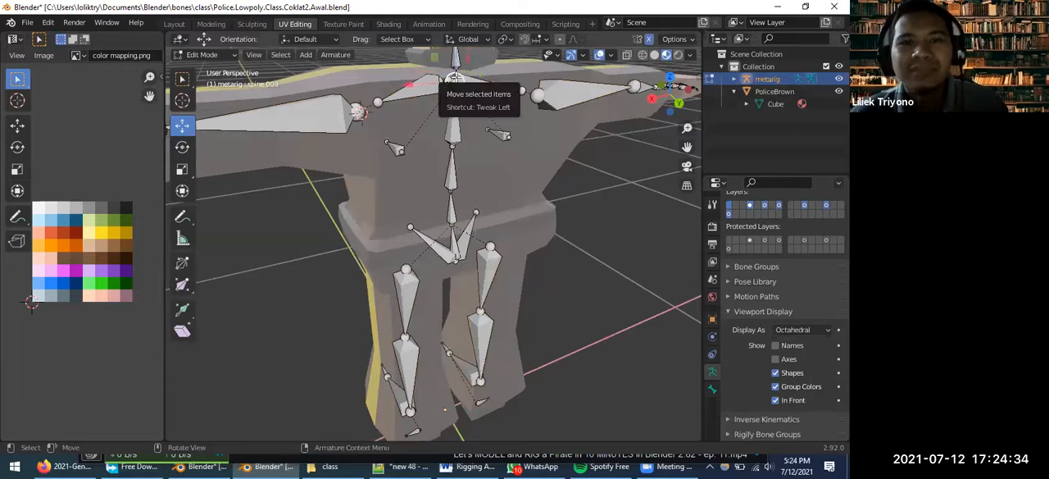
Show the bone properties and check the names of the chest bone and the spine bone below it
left_click(454, 123)
left_click(712, 389)
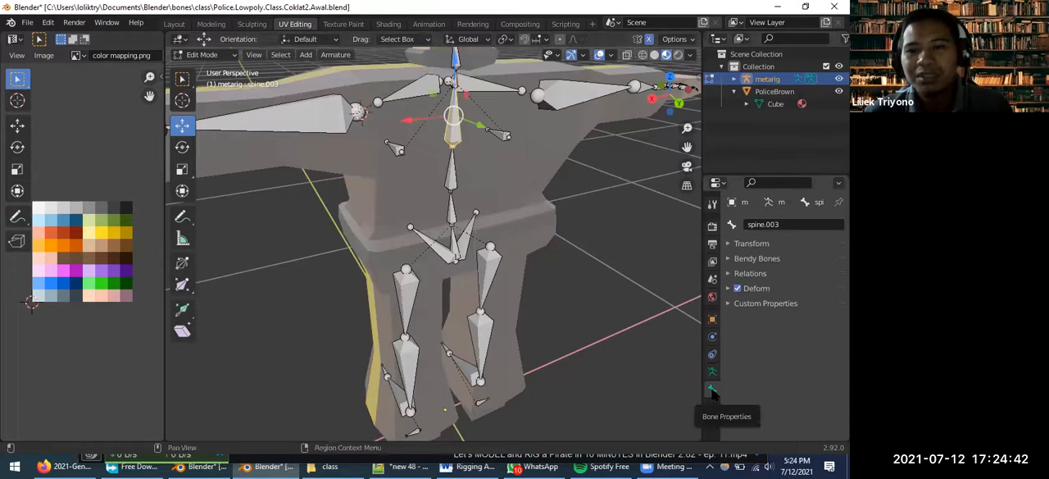
left_click(449, 178)
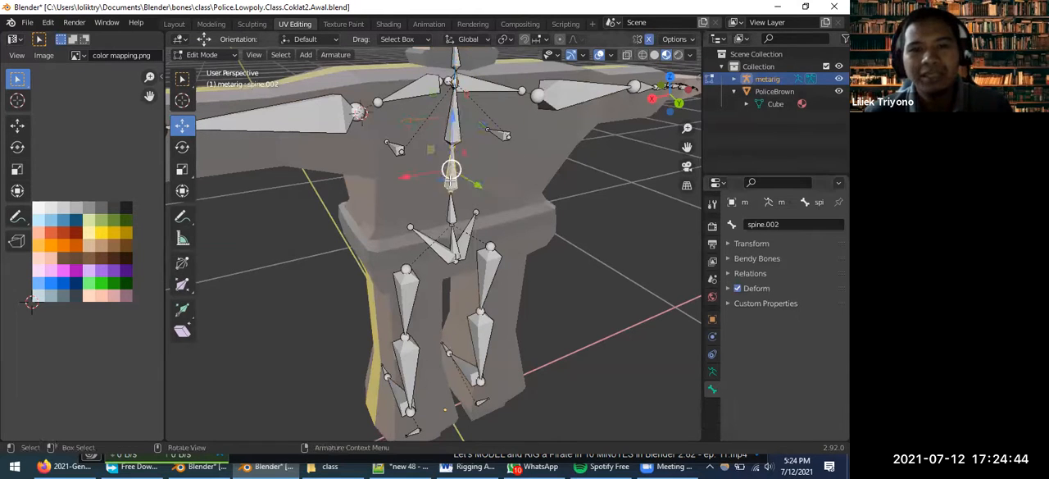
left_click(453, 89)
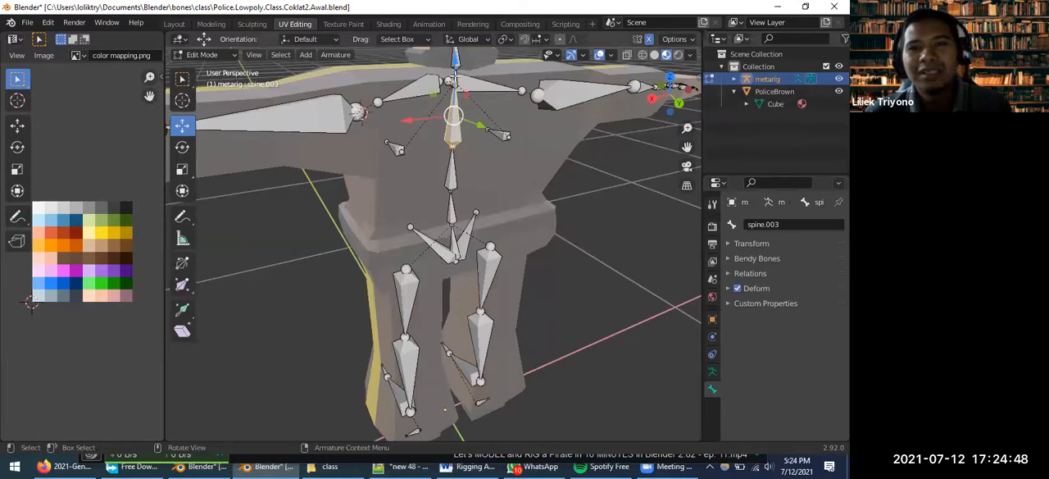
Examine the joint between spine.003 and spine.004 up close, selecting each bone in turn
middle_click_drag(454, 82, 464, 87)
key("grave")
left_click(545, 152)
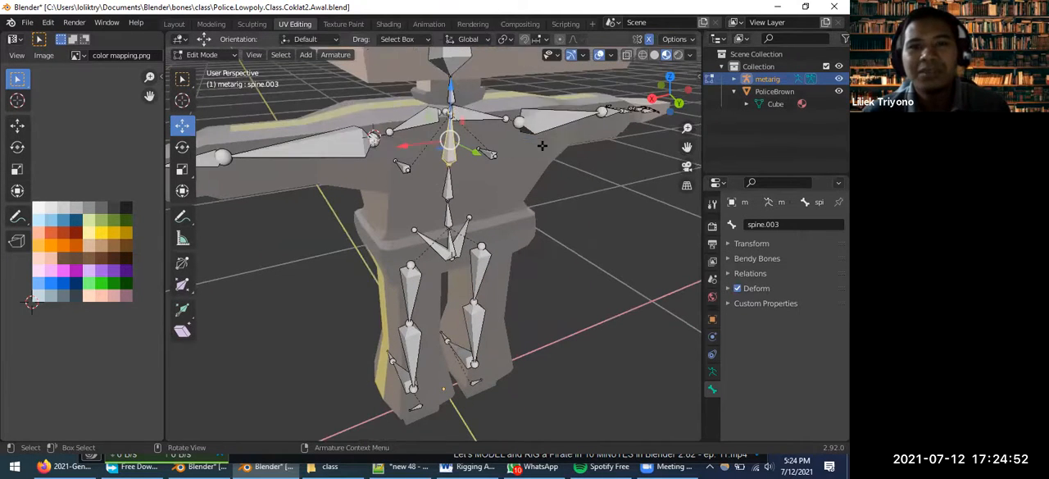
scroll(421, 95, "down", 3)
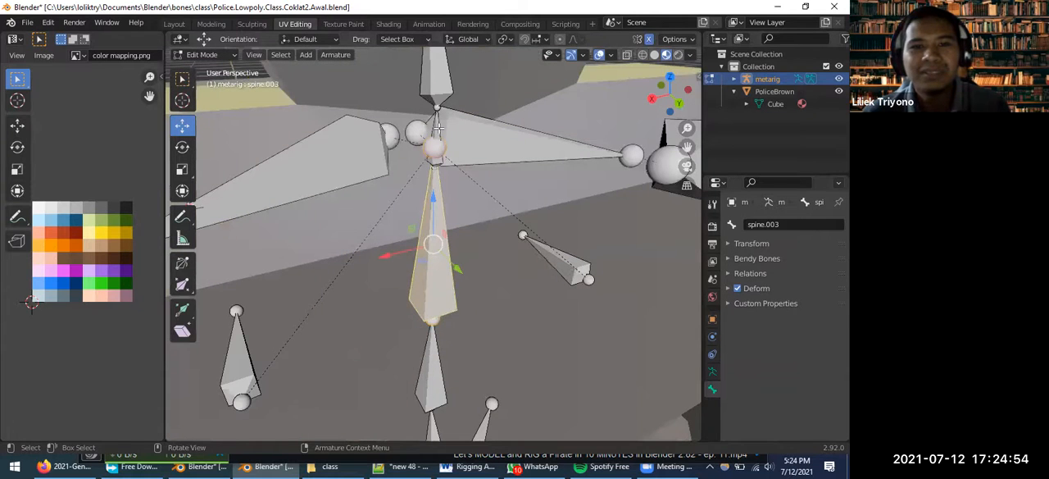
left_click(435, 141)
middle_click_drag(434, 145, 451, 176)
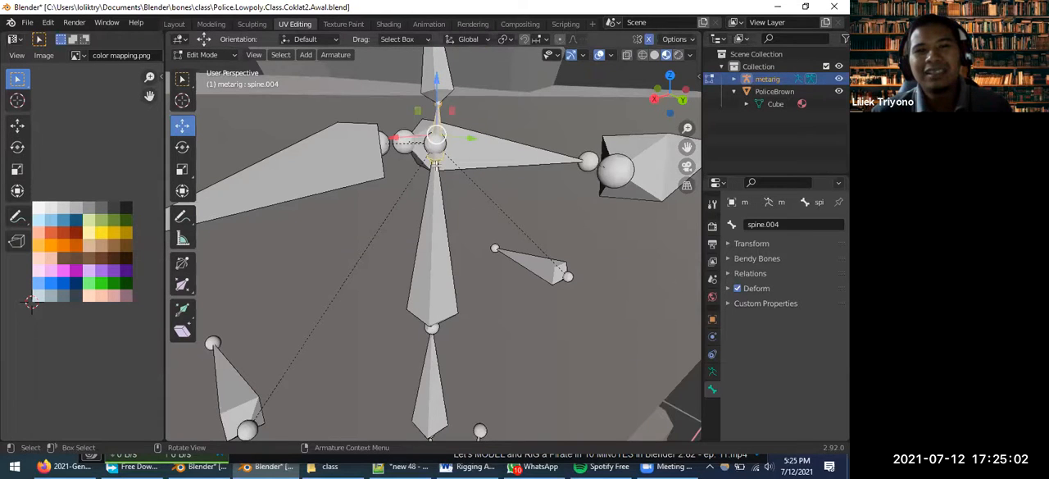
scroll(441, 175, "up", 2)
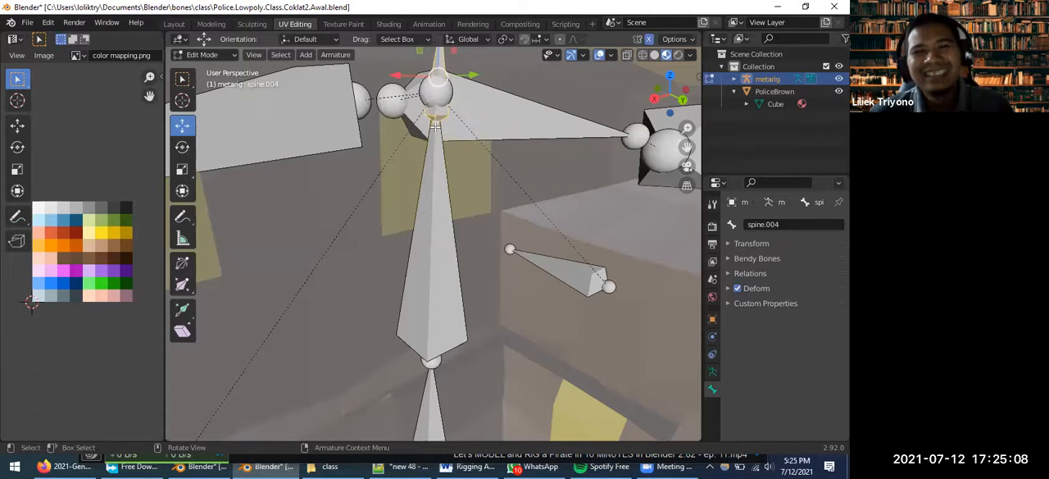
left_click(438, 124)
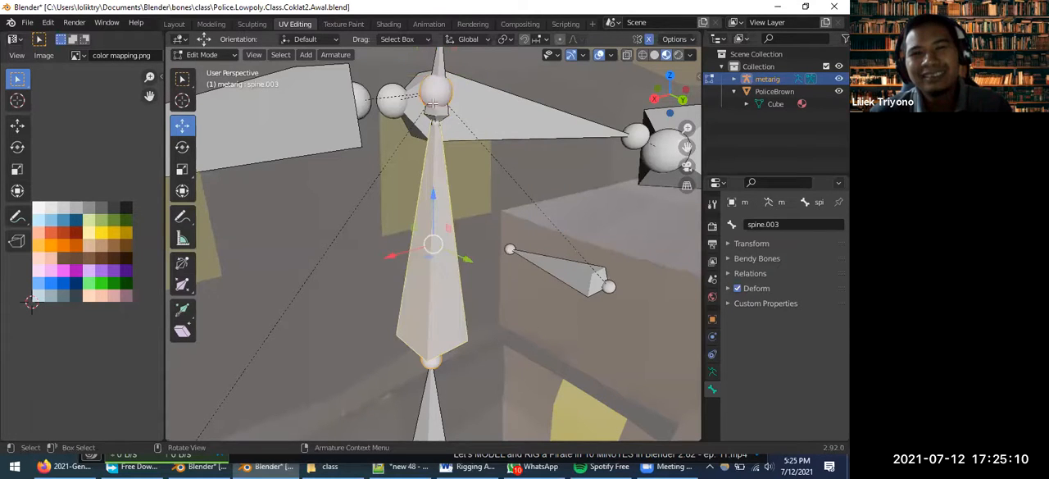
Try moving the lower joint of spine.004 away from the tip of spine.003, and undo the move
left_click(438, 118)
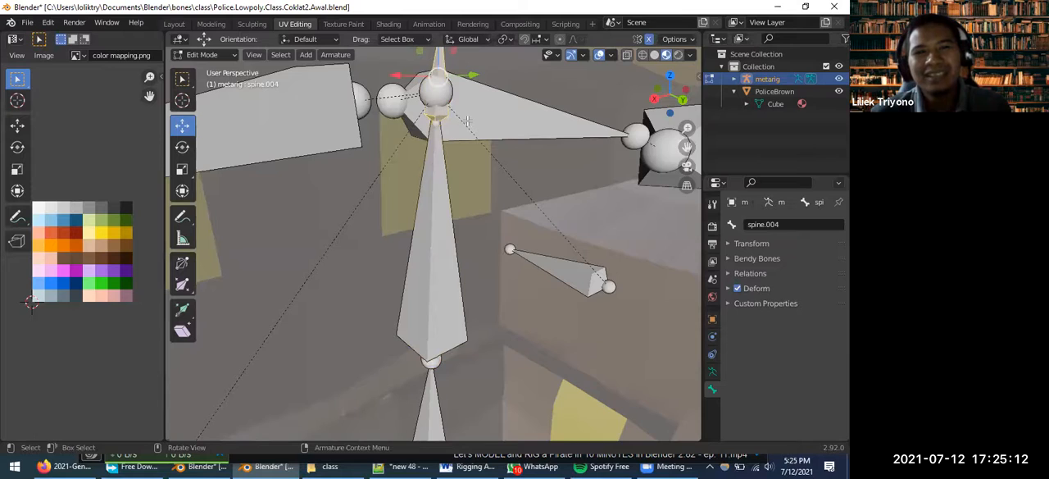
scroll(401, 157, "down", 3)
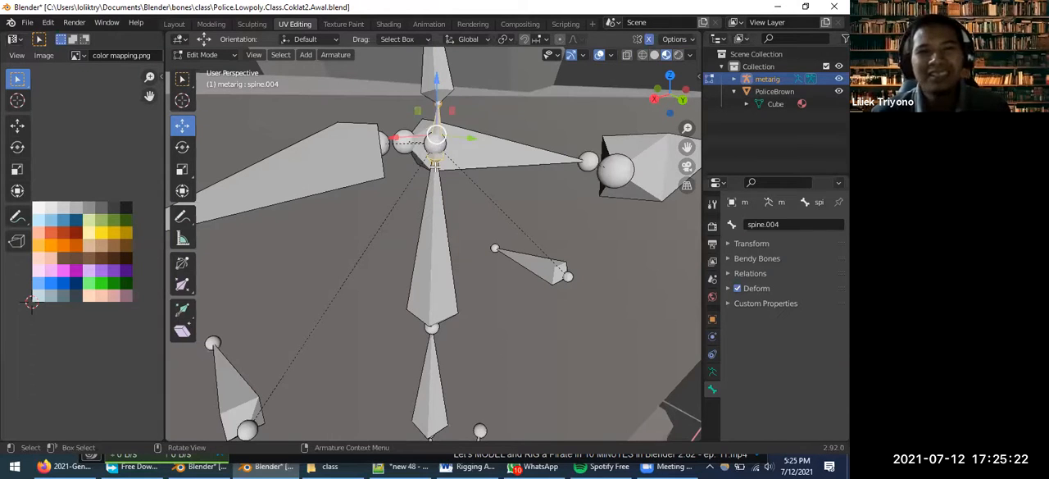
left_click(435, 162)
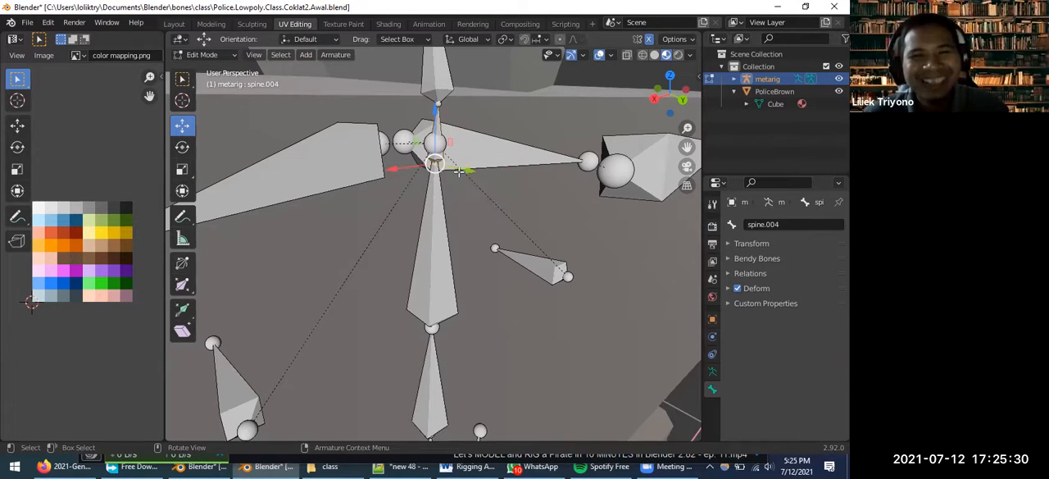
left_click_drag(455, 171, 557, 133)
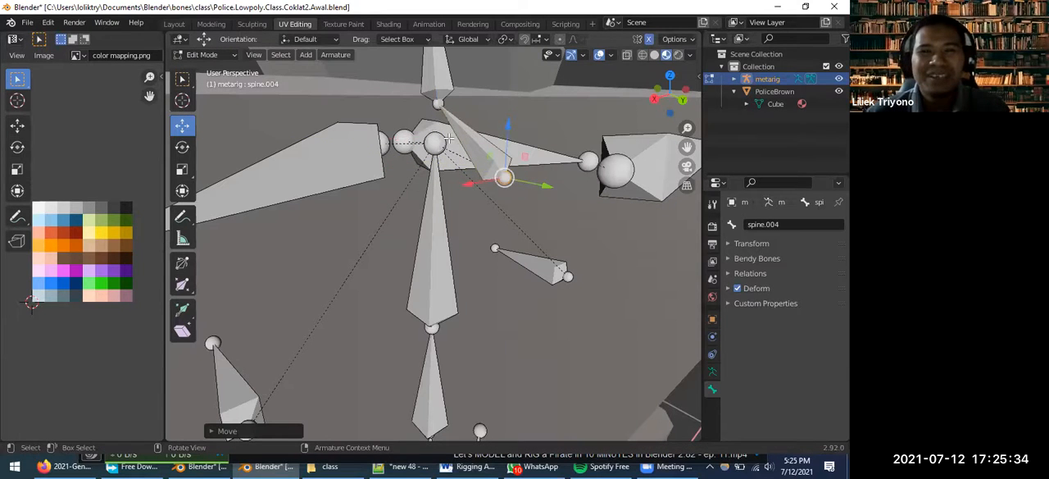
middle_click_drag(453, 129, 445, 150)
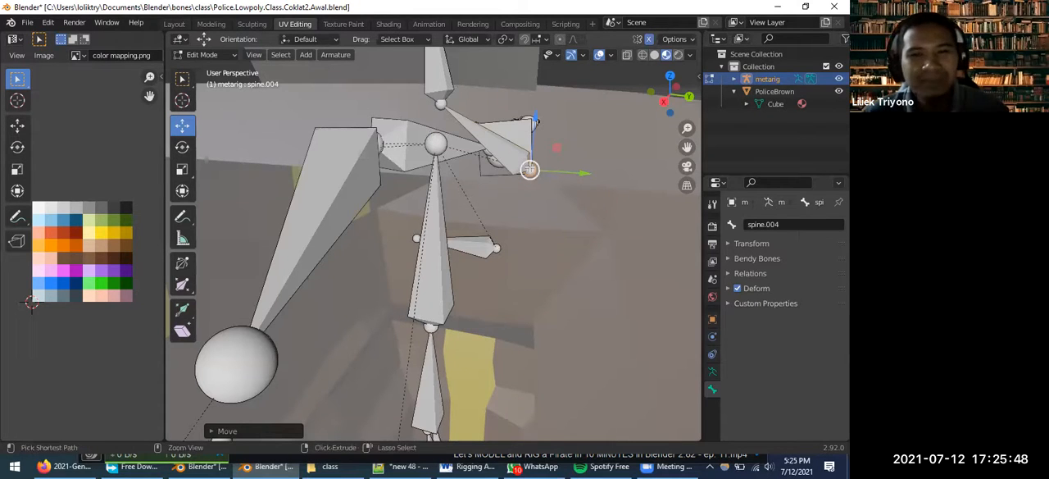
key("ctrl+z")
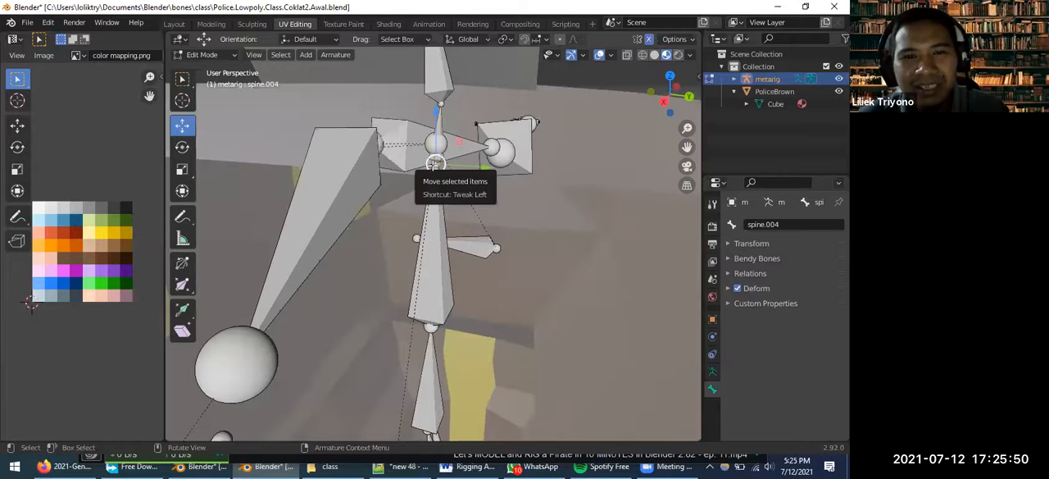
Pull the lower joint of spine.004 aside along Y and snap the 3D cursor to the tip joint of spine.003
middle_click_drag(435, 163, 436, 123)
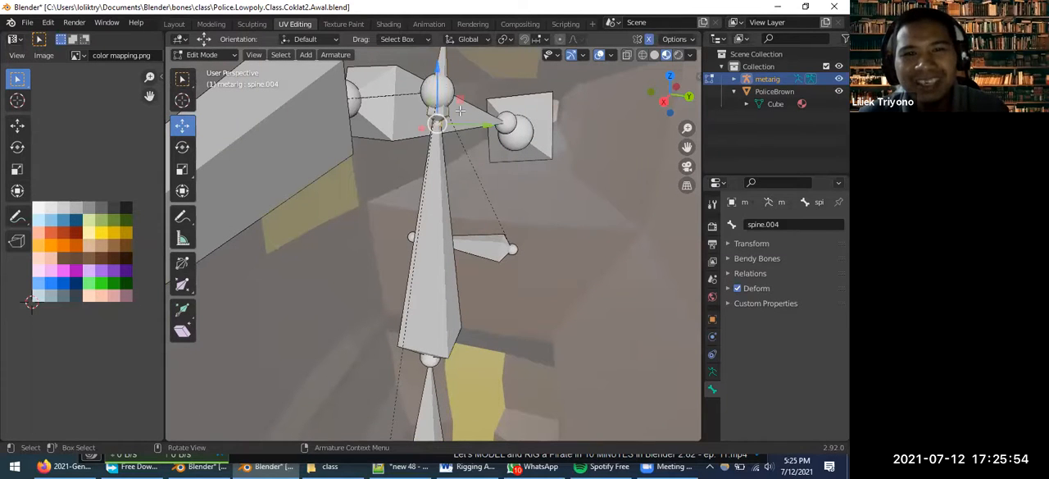
mouse_move(489, 126)
left_mouse_down()
mouse_move(522, 128)
mouse_move(505, 126)
left_mouse_up()
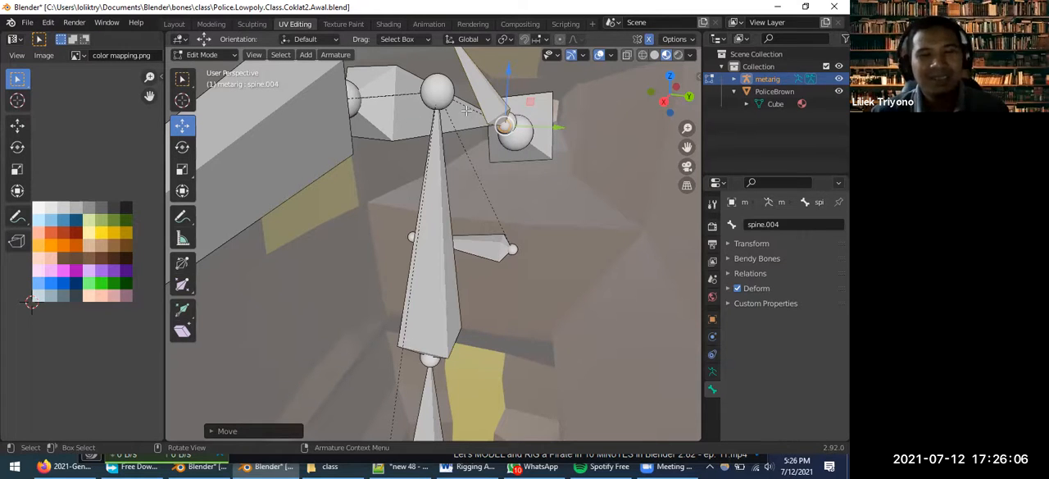
left_click(444, 96)
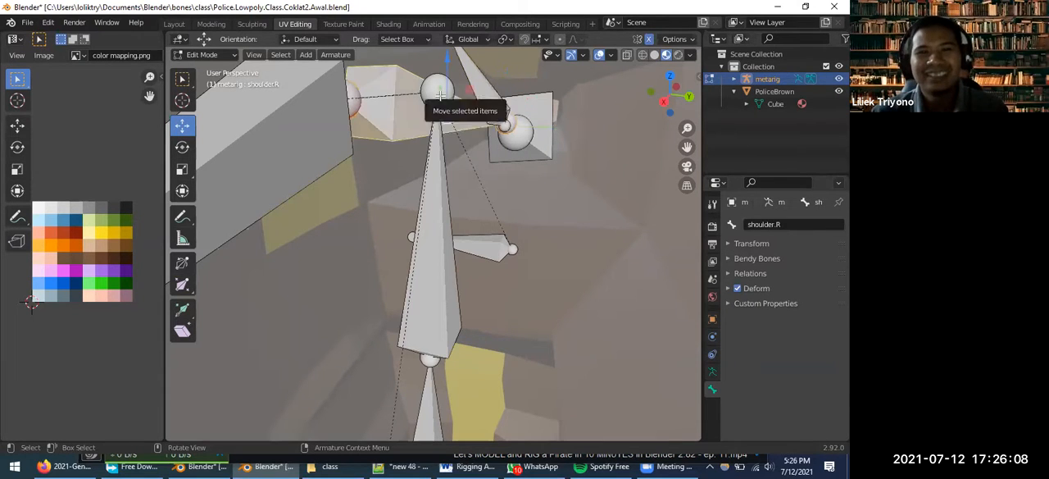
left_click(436, 91)
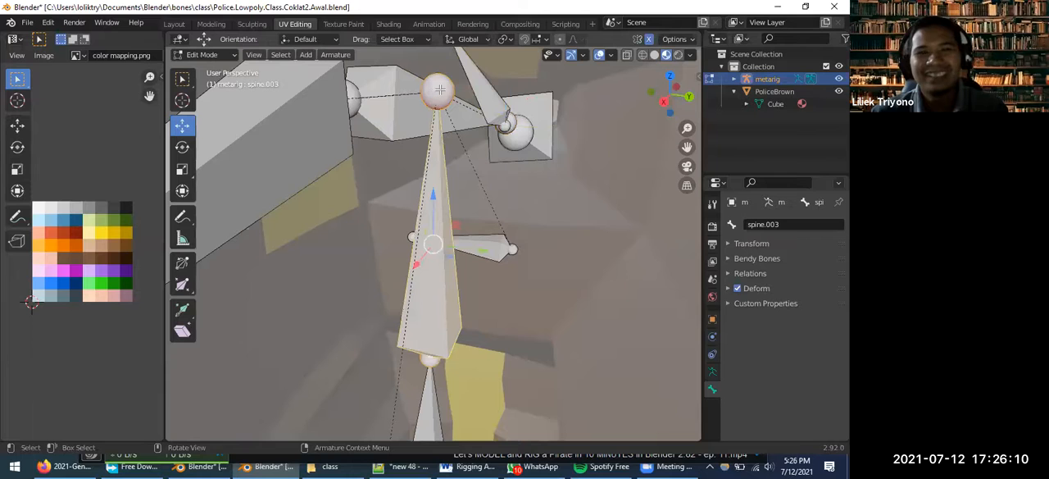
left_click(440, 88)
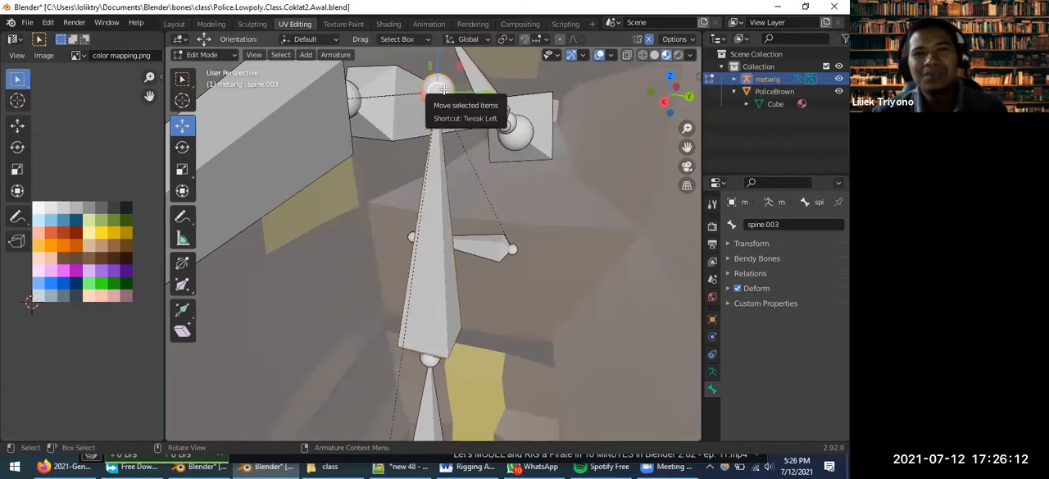
left_click(439, 89)
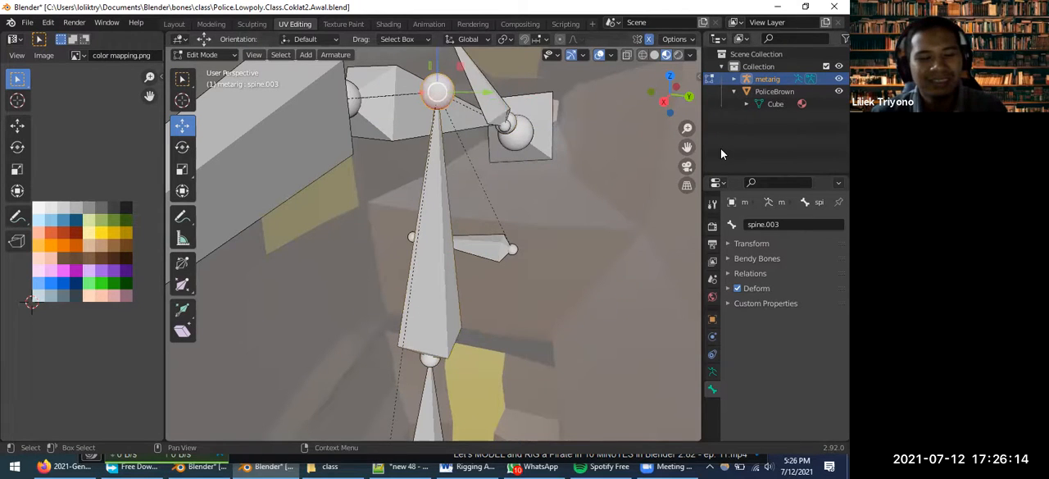
key("shift+s")
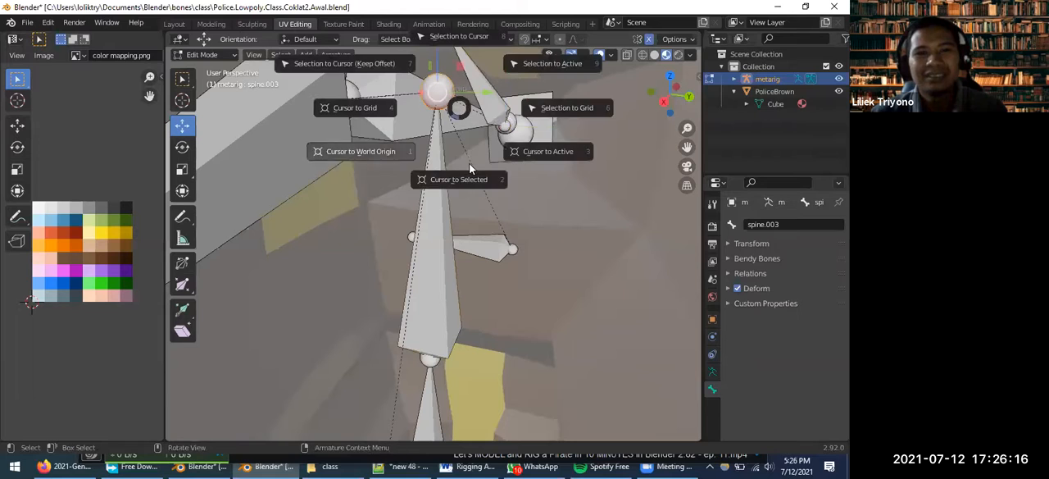
left_click(453, 180)
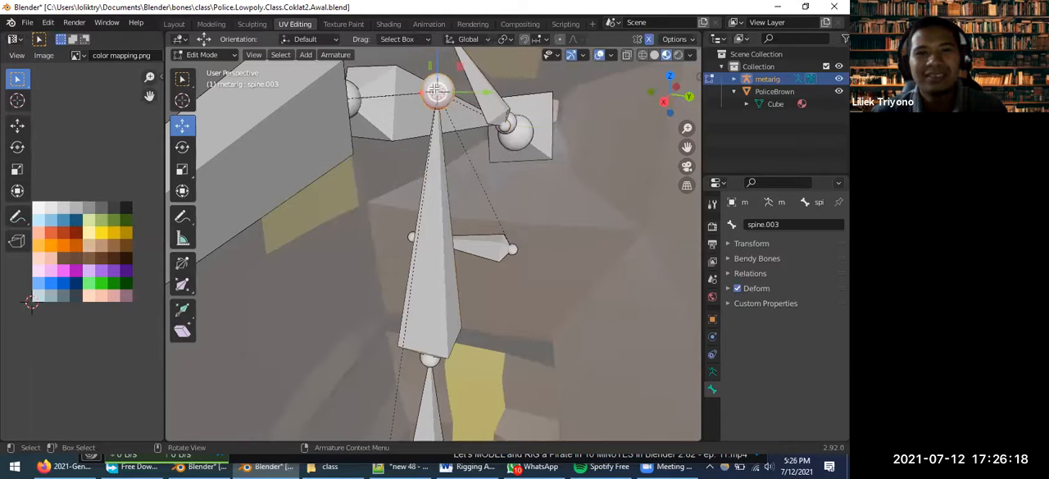
Snap the lower joint of spine.004 to the 3D cursor at the tip of spine.003, and select spine.004 to check it
left_click(504, 124)
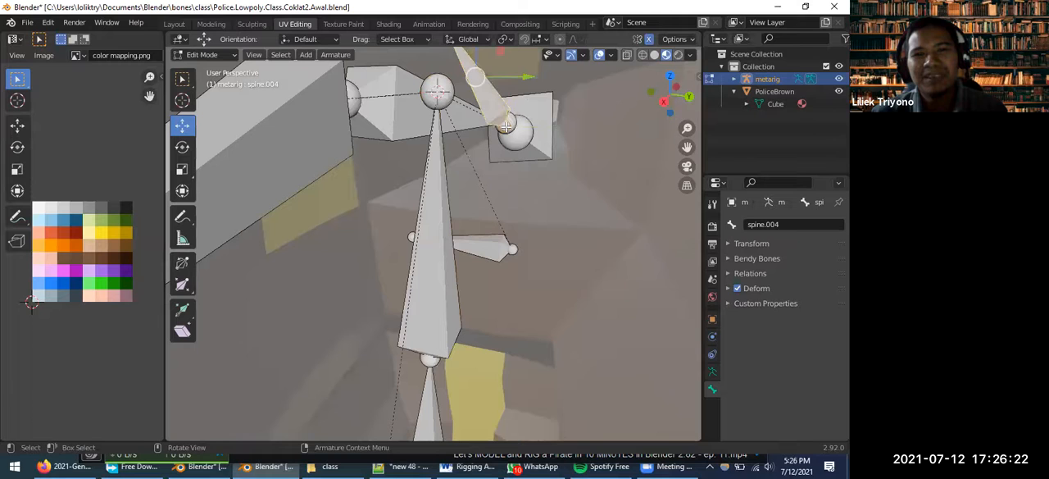
left_click(504, 123)
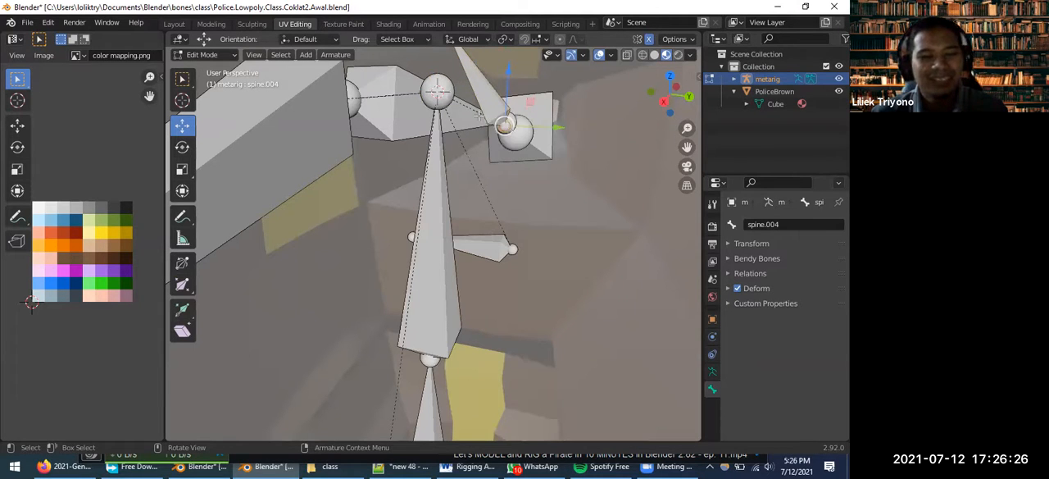
key("shift+s")
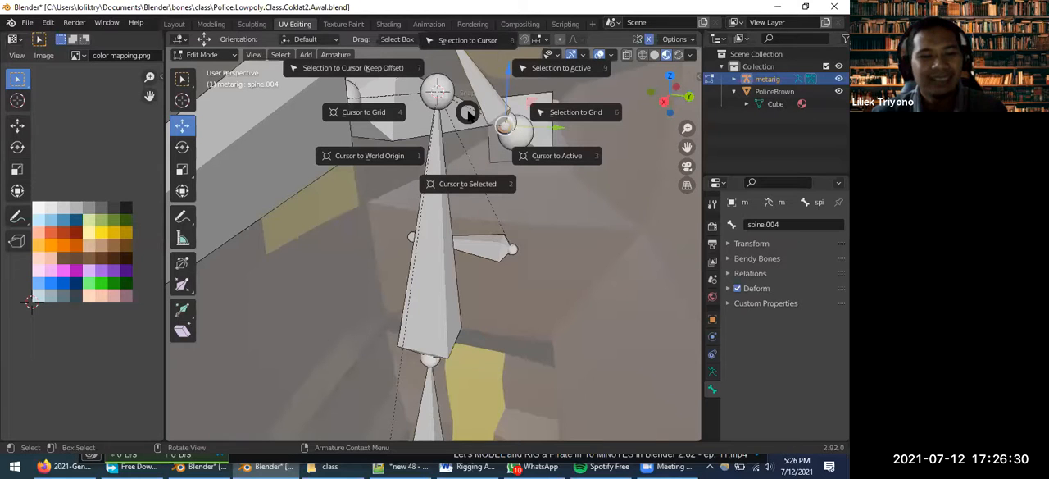
left_click(467, 41)
middle_click_drag(461, 65, 391, 165)
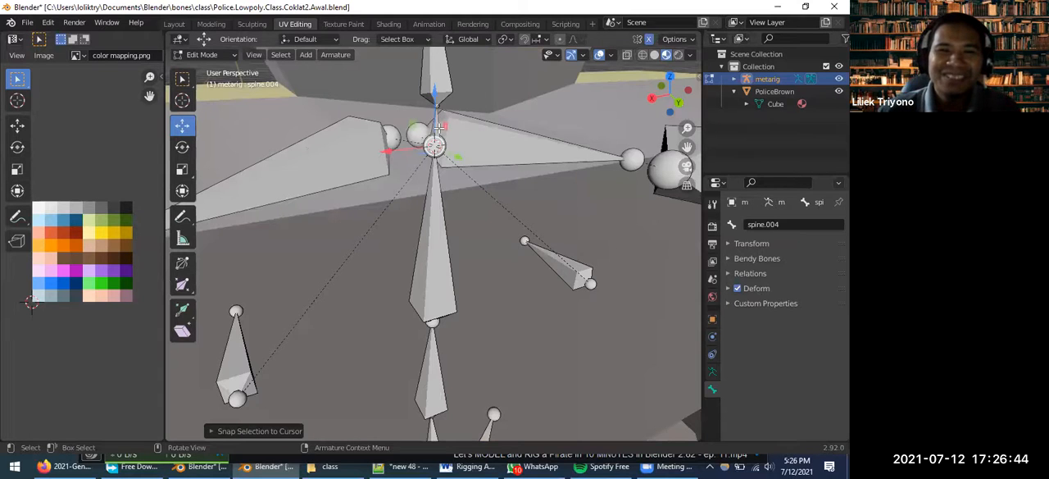
left_click(436, 127)
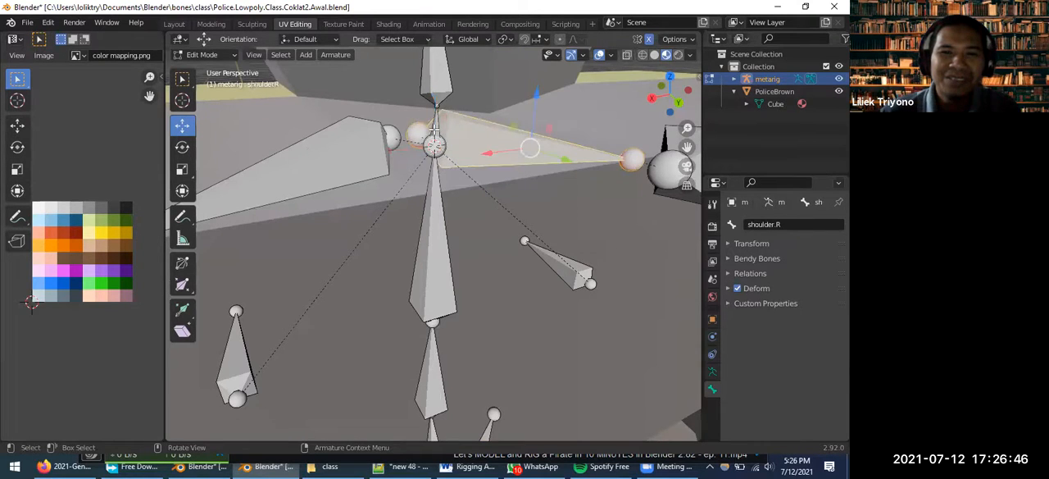
left_click(435, 128)
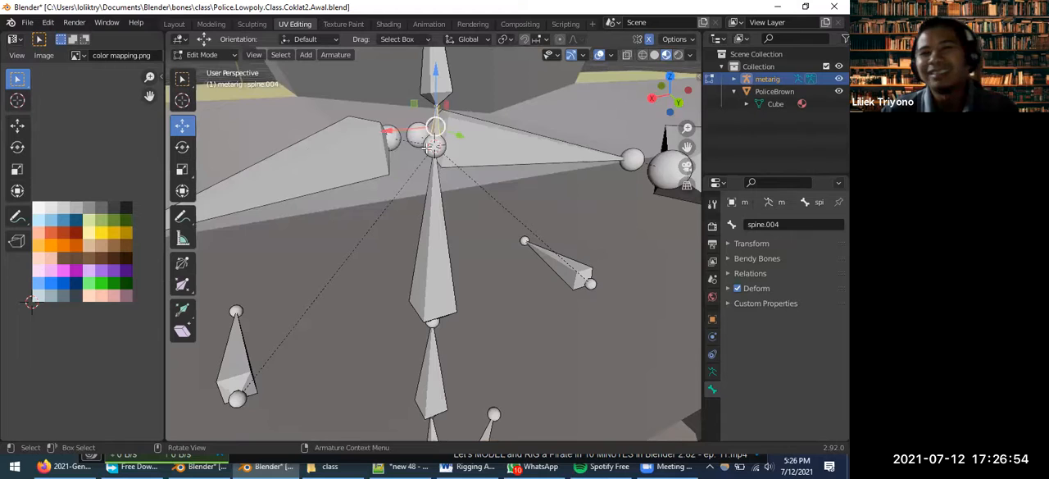
scroll(435, 109, "down", 1)
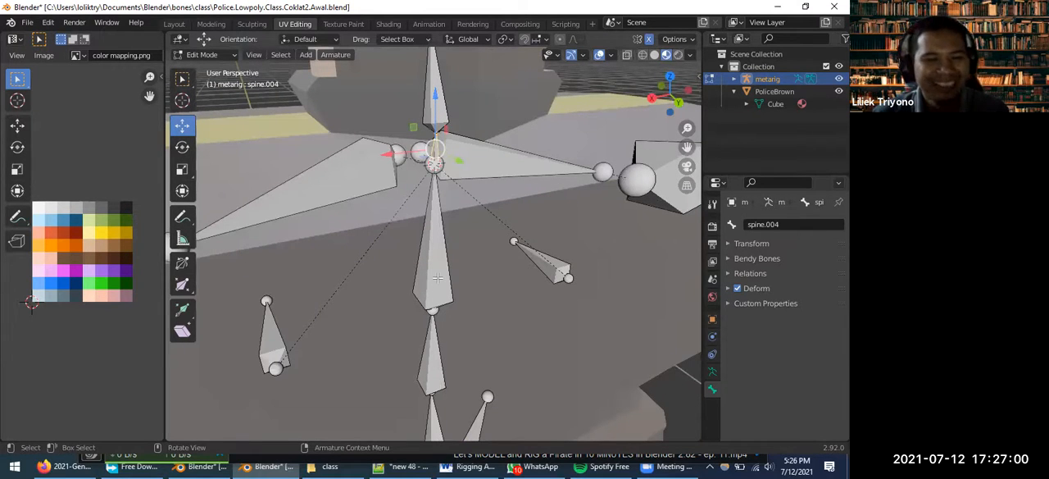
Return to Object Mode, select the metarig and generate the Rigify control rig from it
key("Tab")
left_click(617, 326)
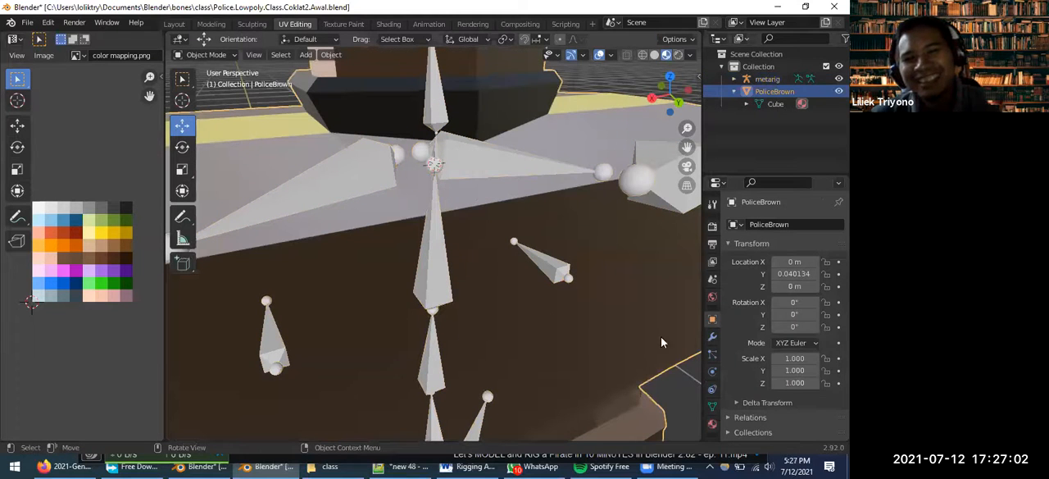
left_click(439, 287)
left_click(713, 371)
scroll(759, 390, "down", 5)
left_click(761, 400)
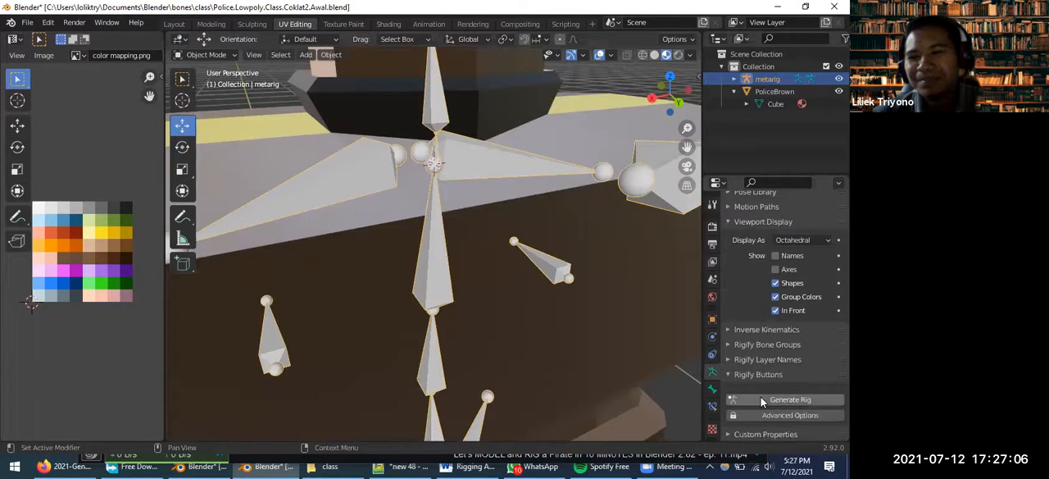
Examine the generated control rig around the police character, from the whole figure to the chest and neck bones
scroll(465, 282, "down", 8)
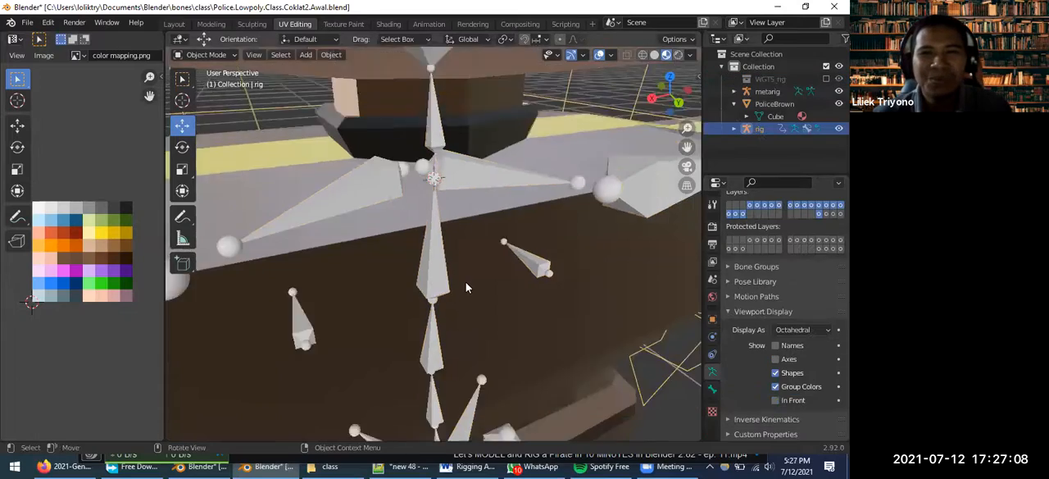
middle_click_drag(492, 314, 578, 216)
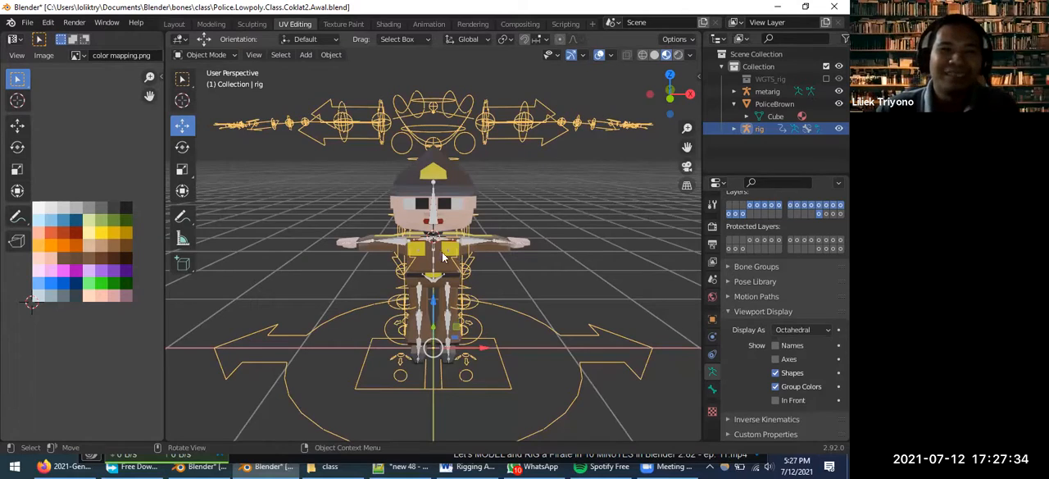
scroll(457, 255, "up", 3)
middle_click_drag(459, 246, 435, 222)
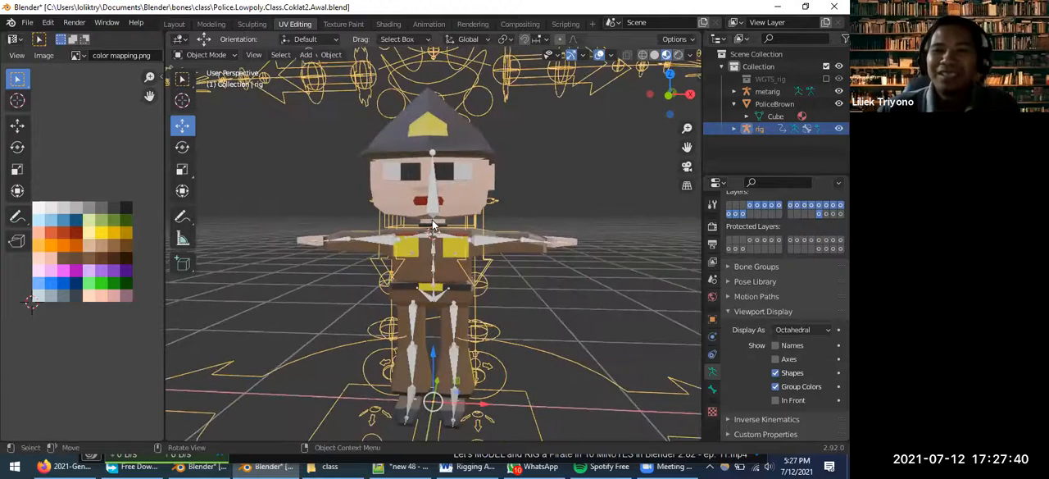
scroll(435, 223, "up", 5)
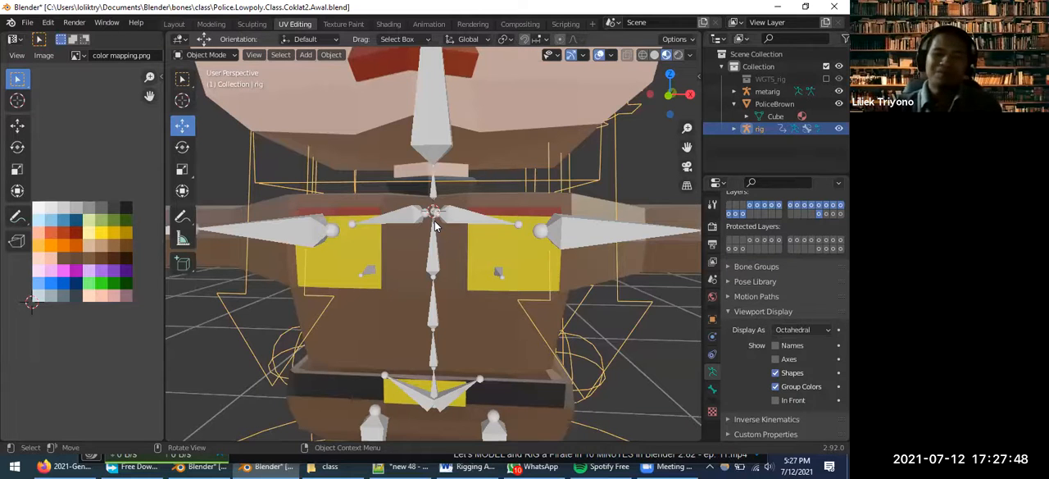
scroll(482, 195, "down", 5)
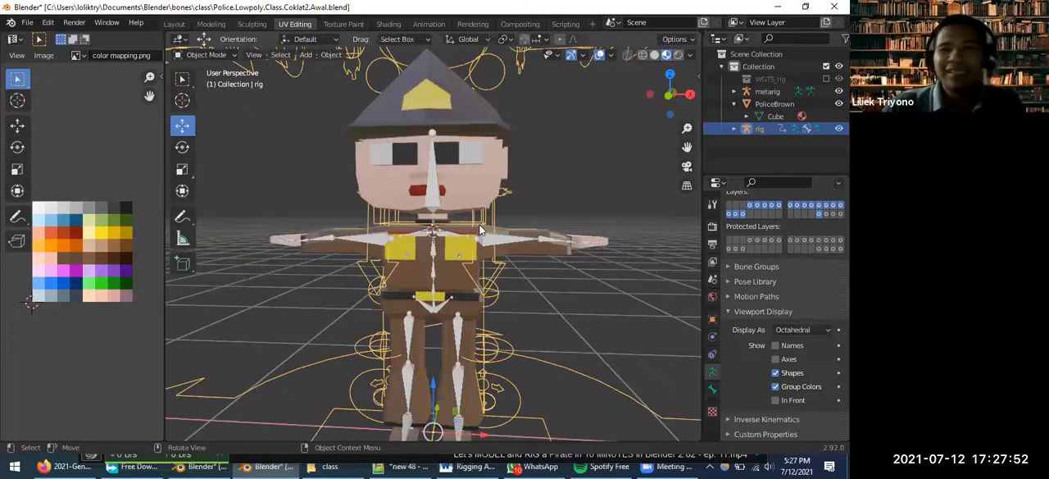
scroll(479, 213, "up", 3)
scroll(500, 205, "down", 5)
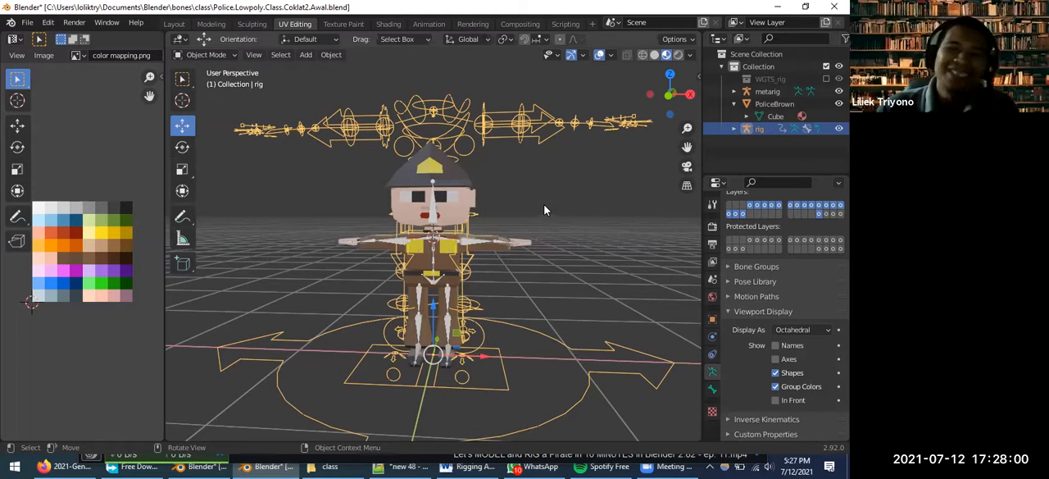
Select the metarig, the generated rig and the PoliceBrown mesh in turn to tell the three objects apart
left_click(433, 214)
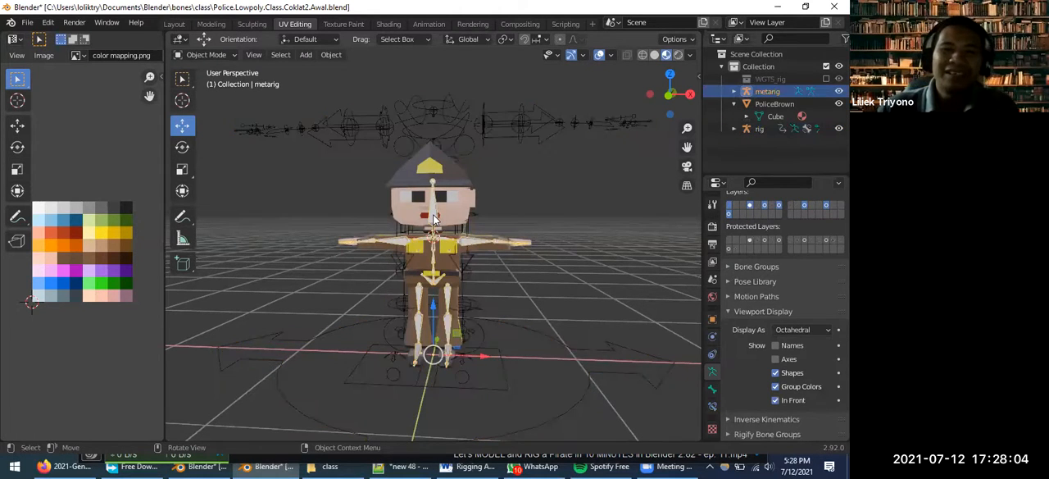
left_click(489, 129)
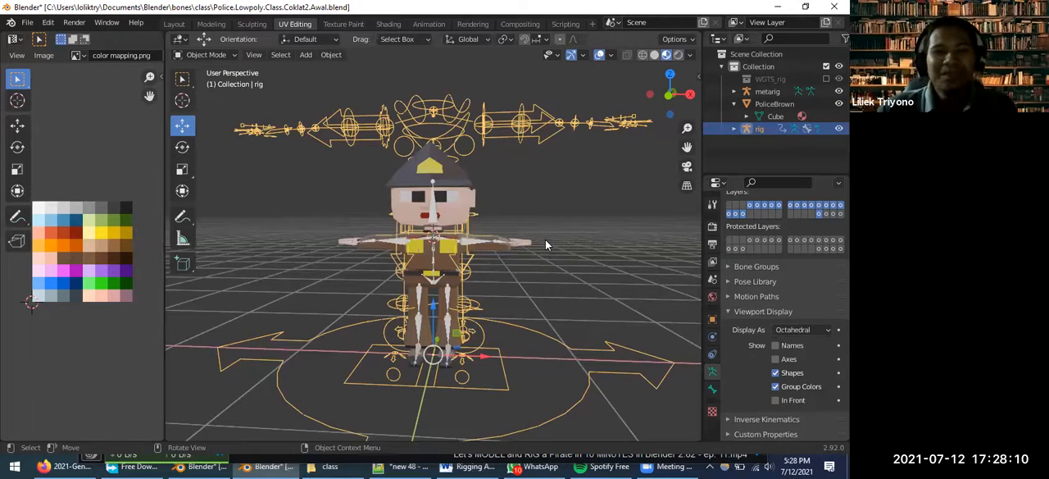
middle_click_drag(454, 197, 435, 151)
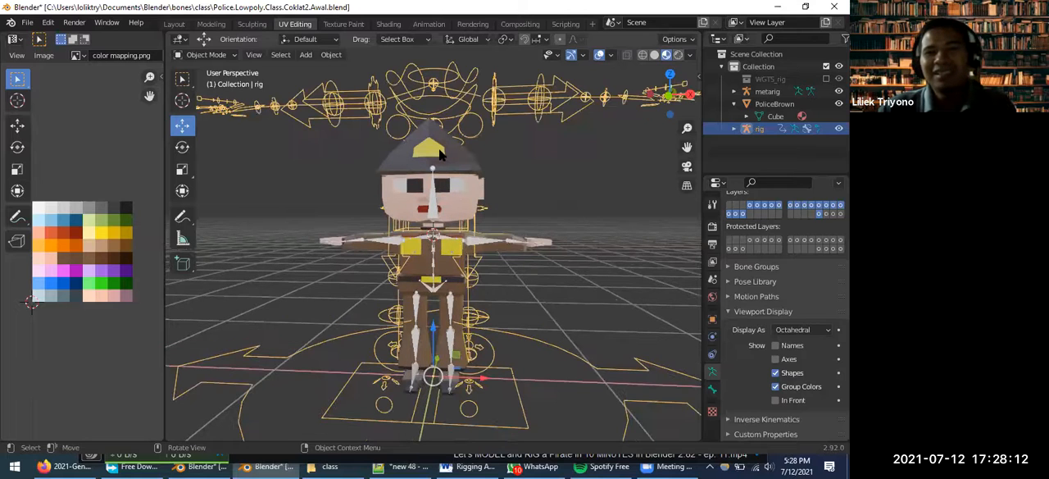
left_click(434, 154)
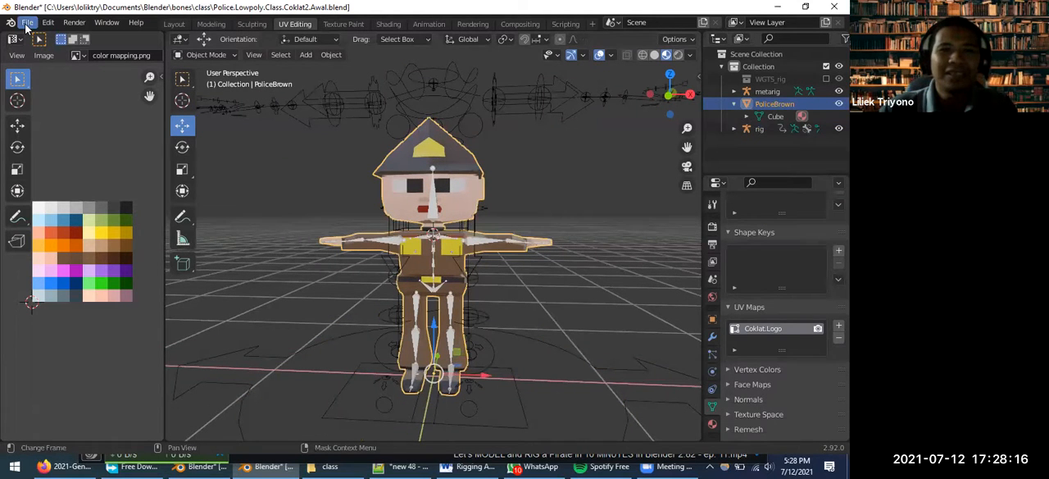
Close Police.Lowpoly.Class.Coklat2.Awal.blend without saving and switch to the Blender window with Police.Lowpoly.Class.CoklatSiapAnimasi.blend
left_click(27, 23)
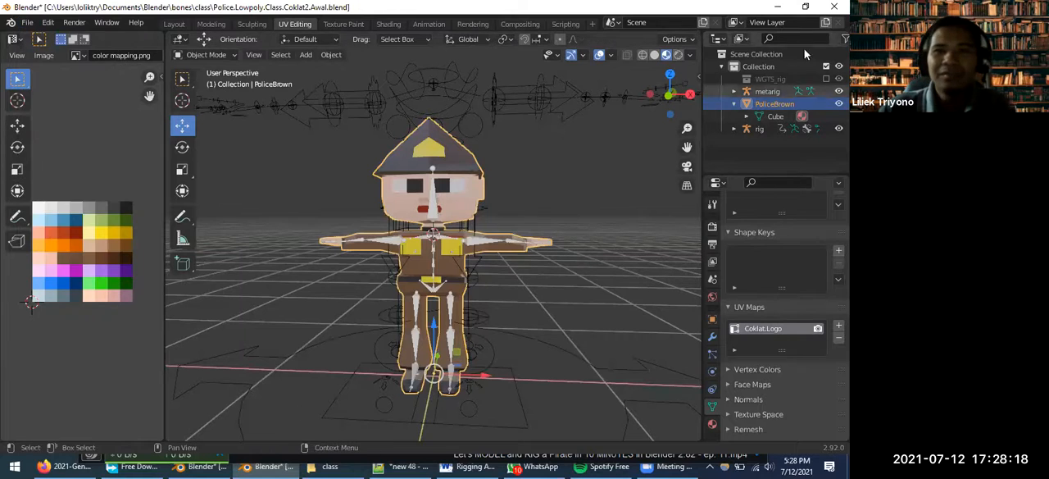
left_click(834, 6)
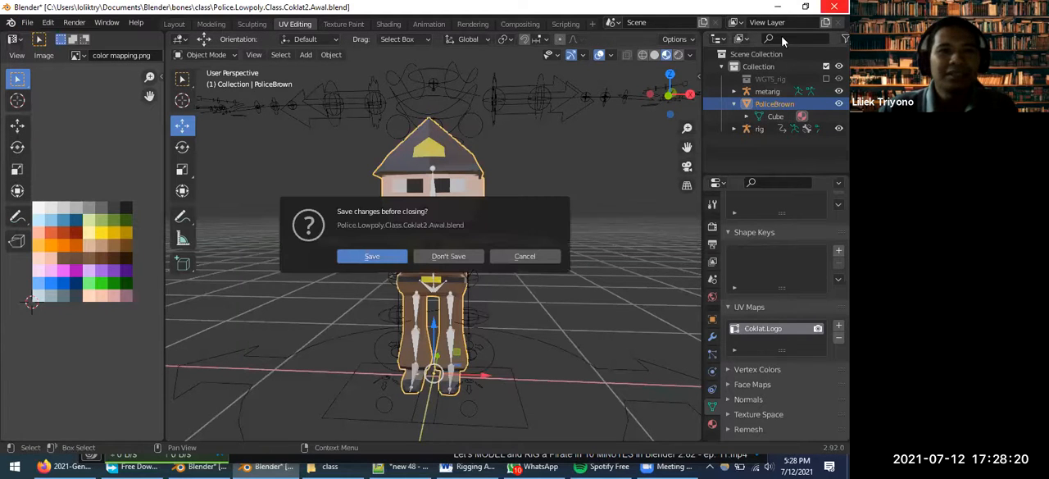
left_click(449, 259)
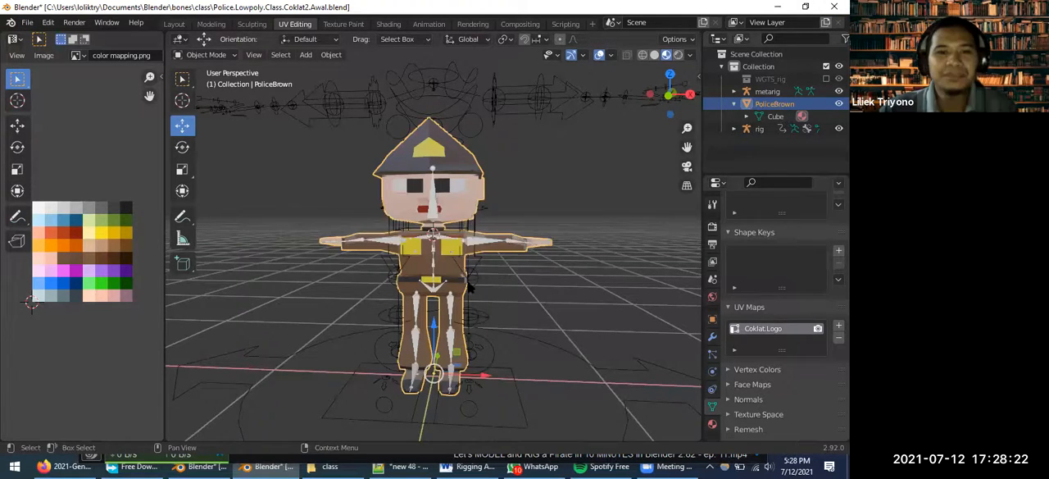
left_click(196, 465)
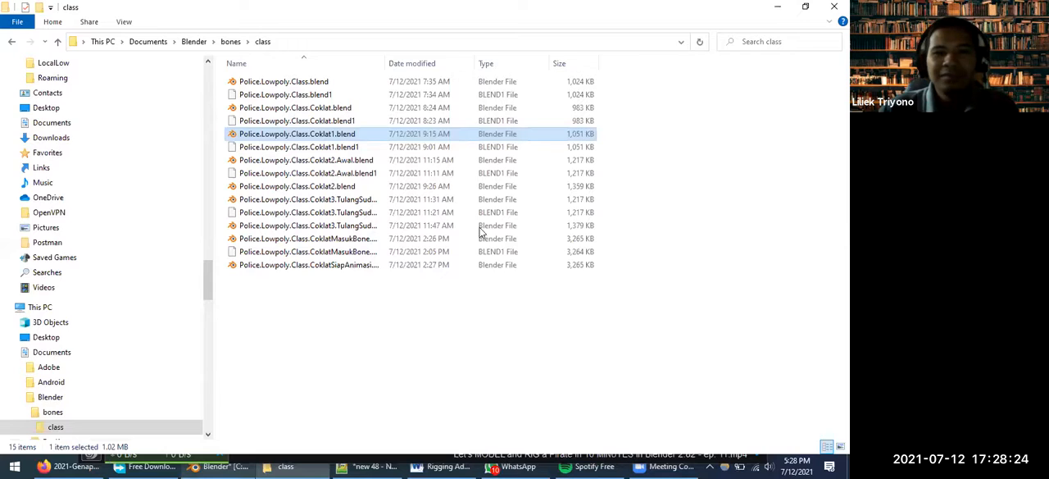
Delete the extra metarig.001 armature from the Metarig collection
scroll(795, 123, "up", 3)
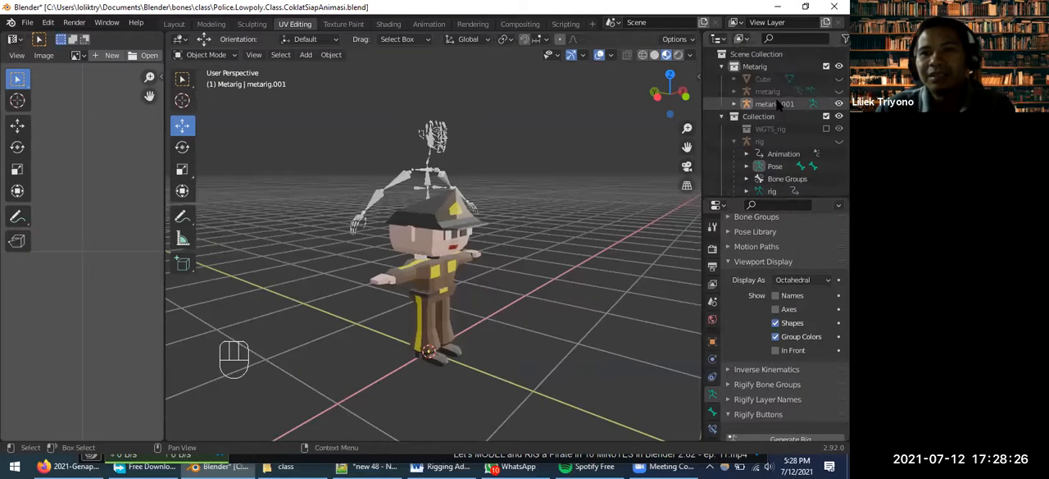
right_click(790, 101)
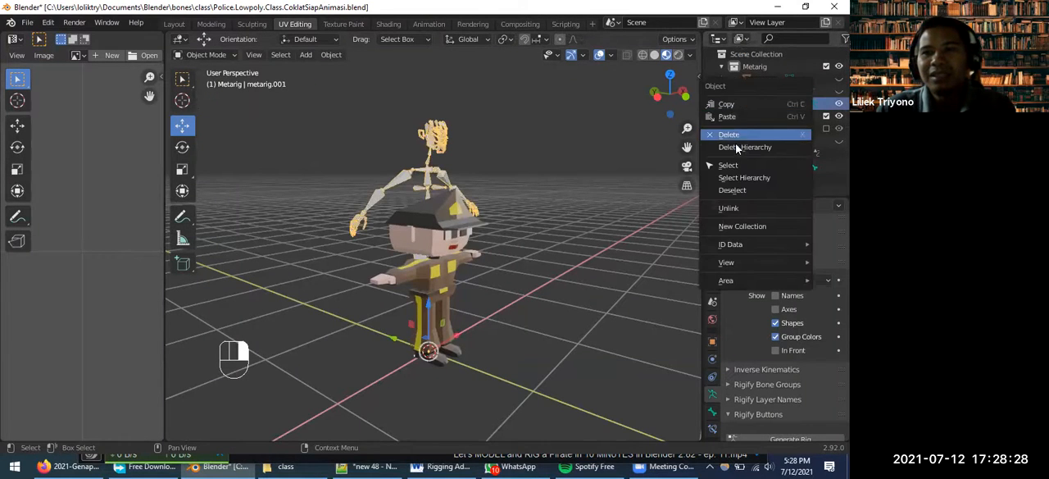
left_click(741, 134)
scroll(492, 270, "up", 3)
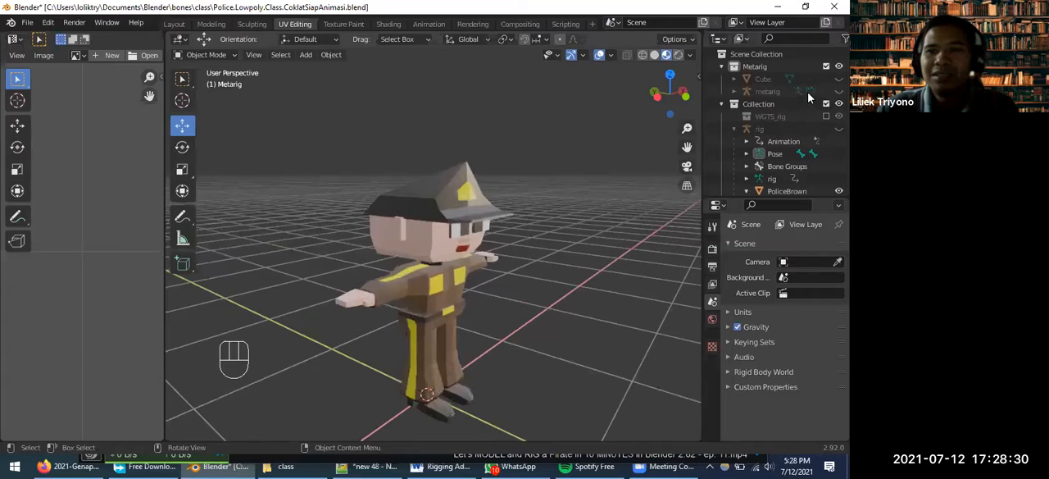
Unhide the generated rig in the scene, select it and put it in Pose Mode
left_click(839, 128)
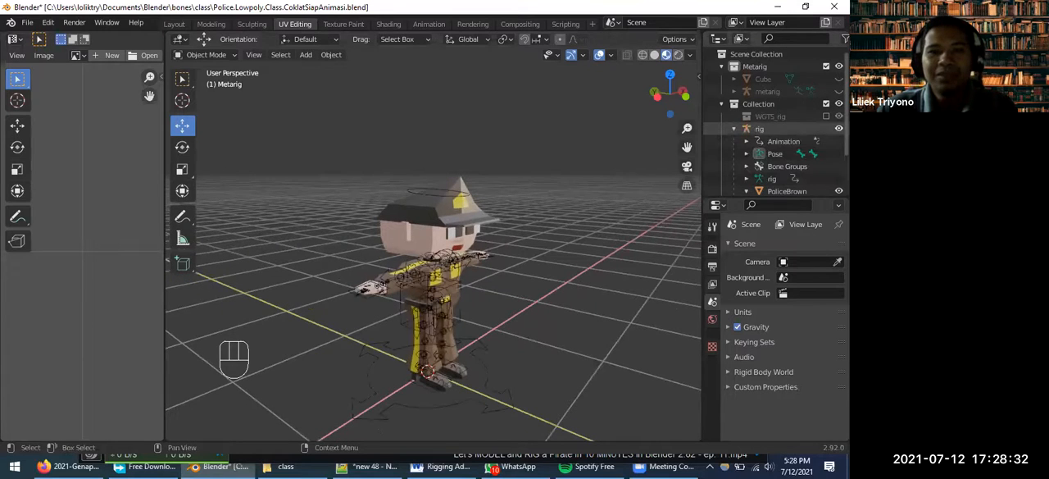
scroll(492, 278, "up", 3)
middle_click_drag(504, 282, 438, 149)
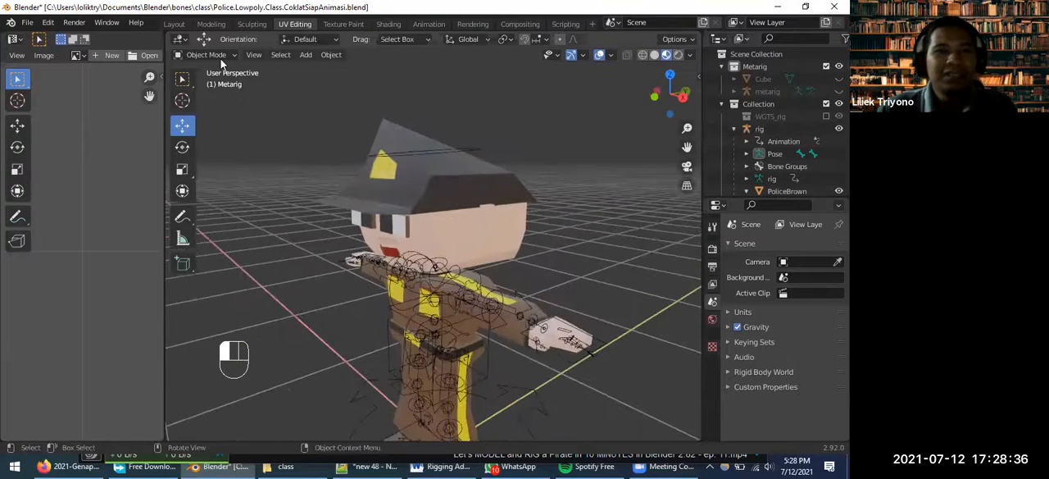
left_click(438, 149)
left_click(206, 54)
left_click(205, 97)
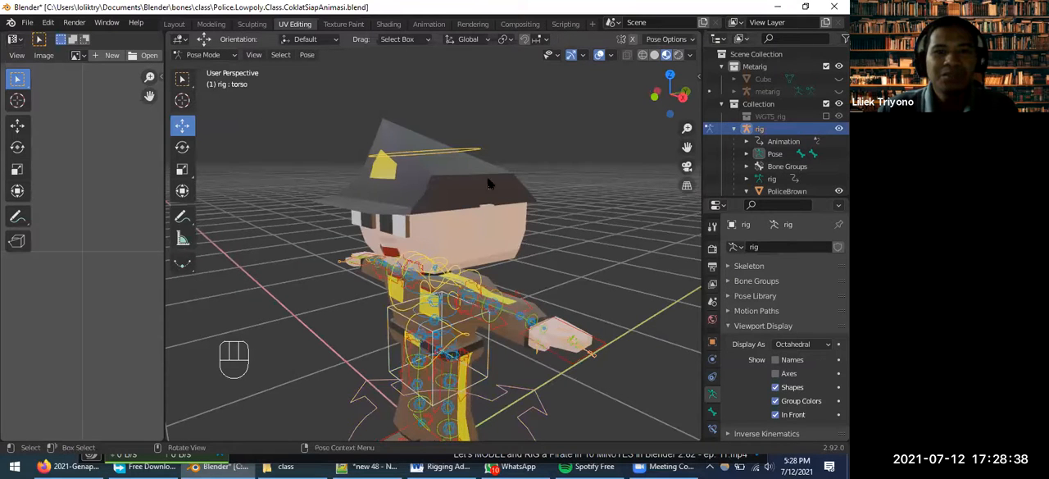
Rotate the head control bone by about 33 degrees and inspect how the face and eyes follow
left_click(446, 151)
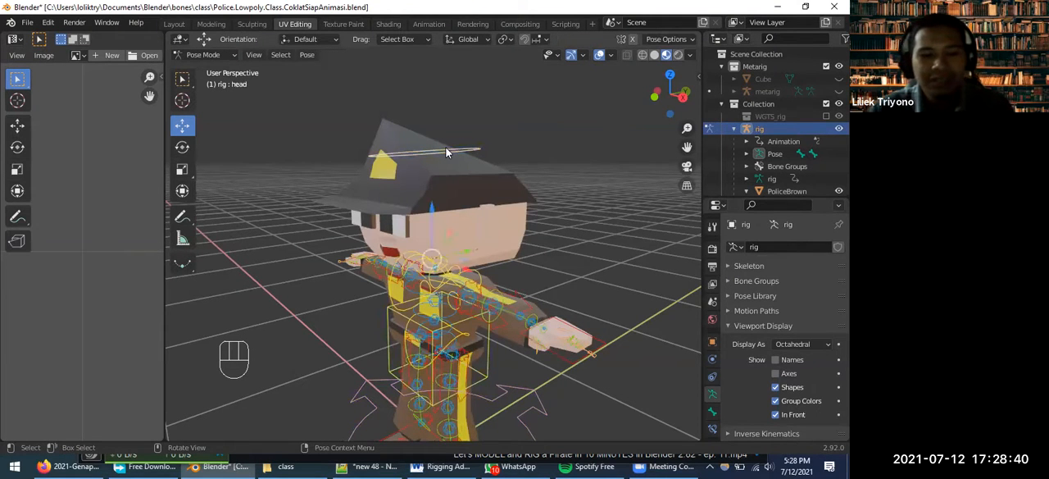
key("r")
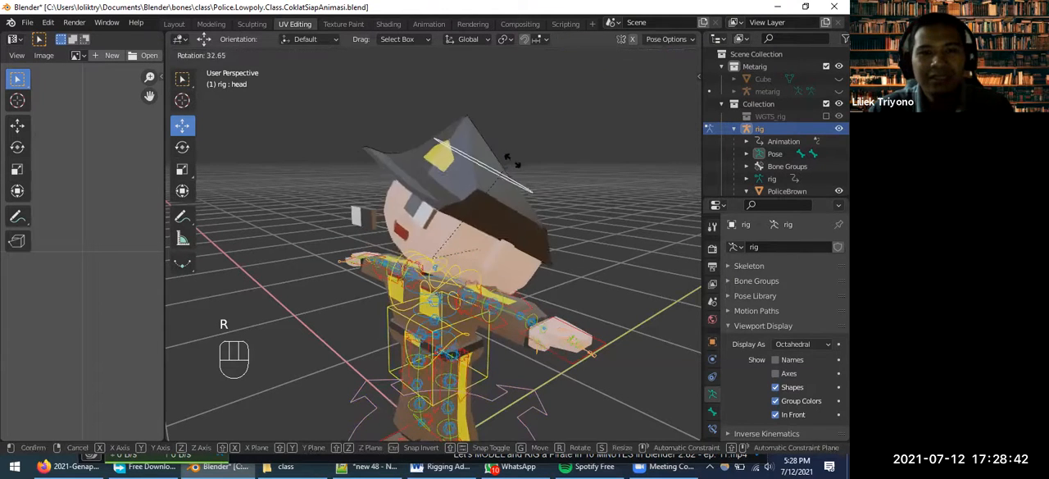
left_click(504, 162)
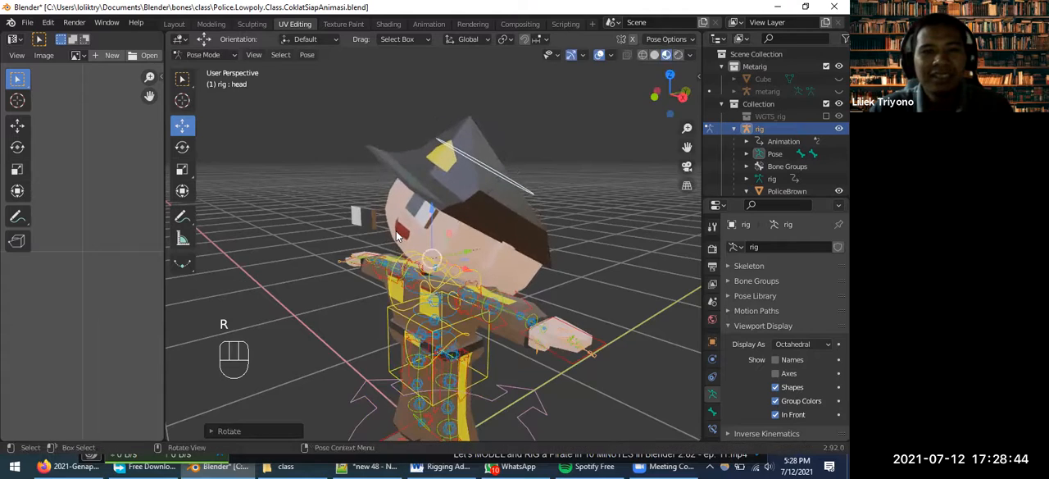
scroll(396, 229, "up", 2)
middle_click_drag(467, 252, 515, 211)
middle_click_drag(550, 280, 369, 224)
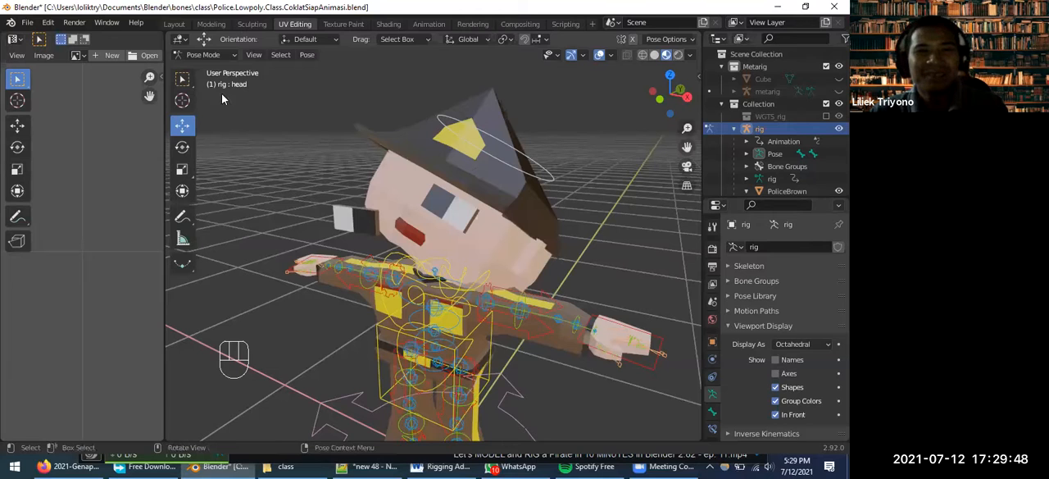
View the generated rig's bones in Edit Mode, and return to Object Mode
left_click(232, 54)
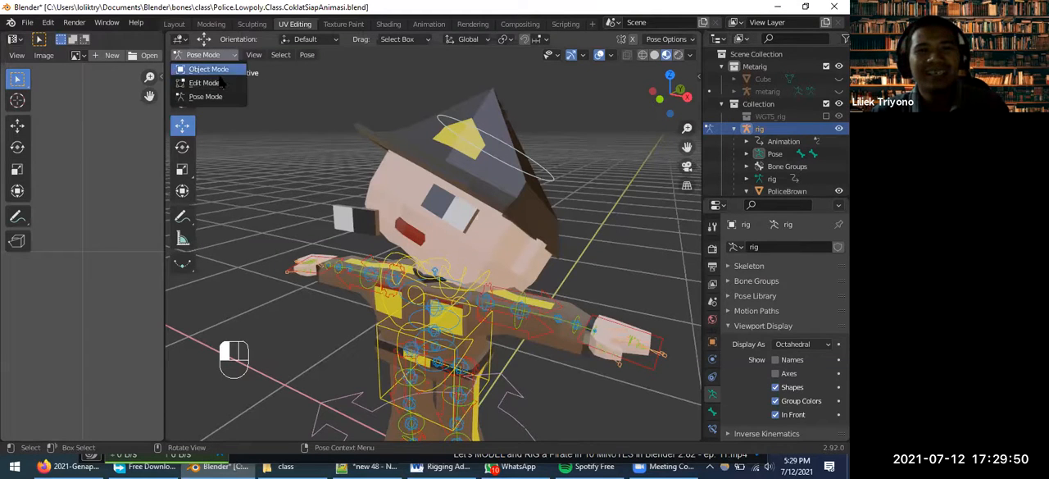
left_click(214, 85)
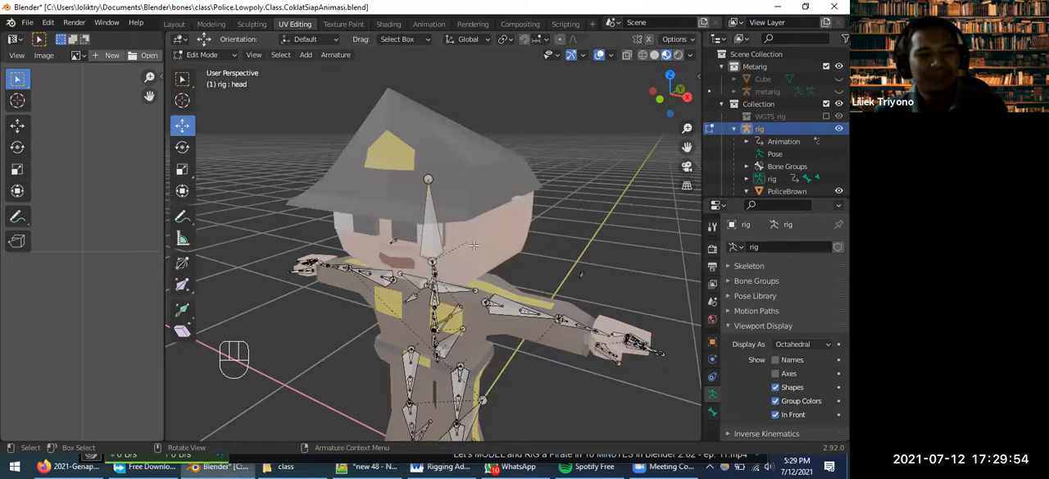
key("Tab")
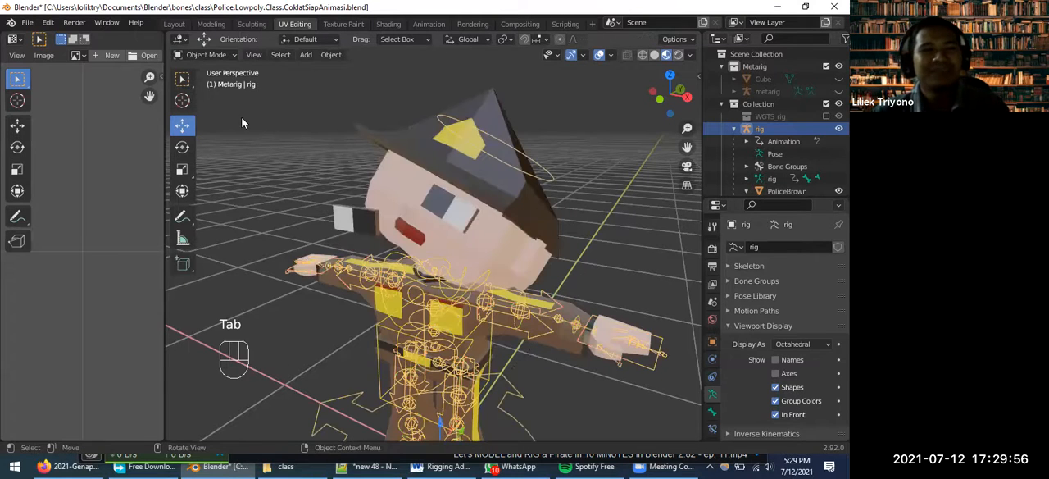
Select the PoliceBrown mesh, enter Edit Mode and inspect the head and the detached eye from several sides
left_click(435, 213)
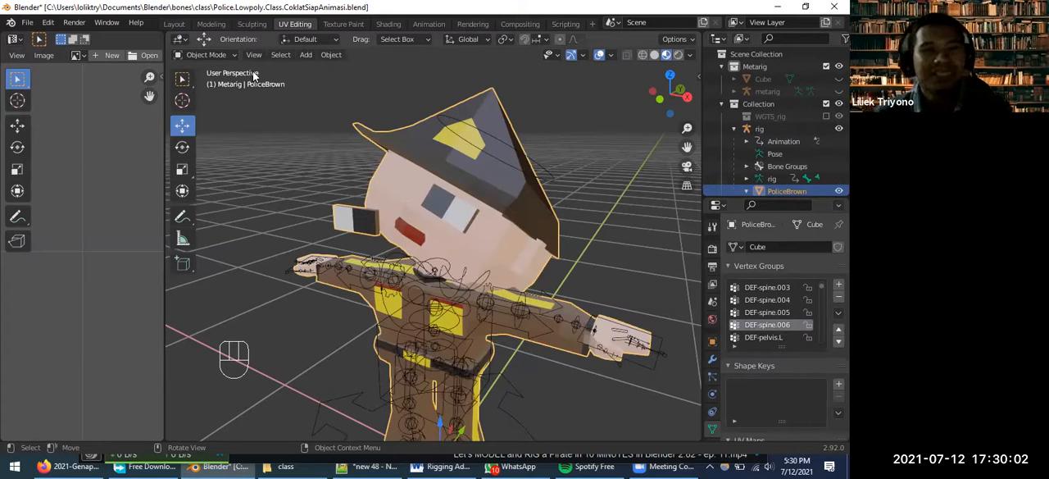
left_click(206, 54)
left_click(205, 82)
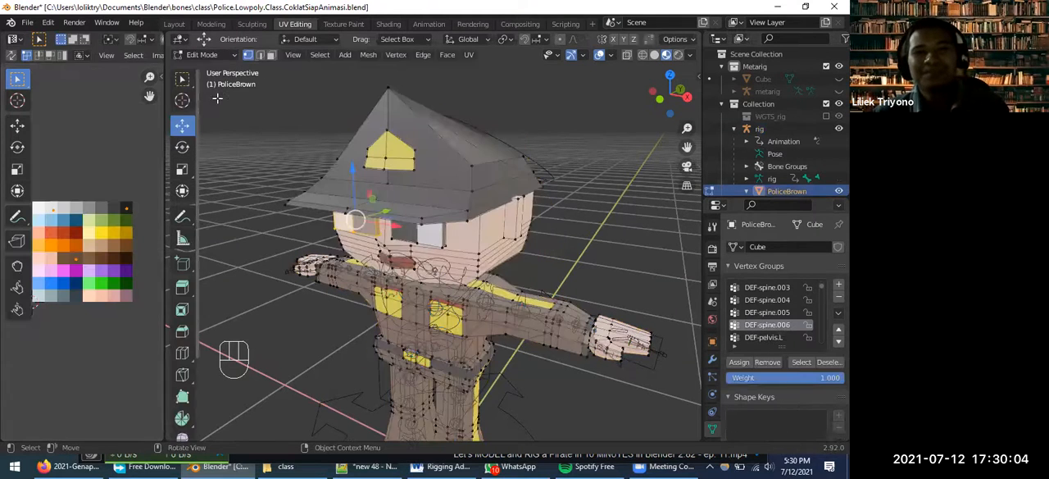
scroll(384, 246, "up", 3)
middle_click_drag(384, 246, 426, 248)
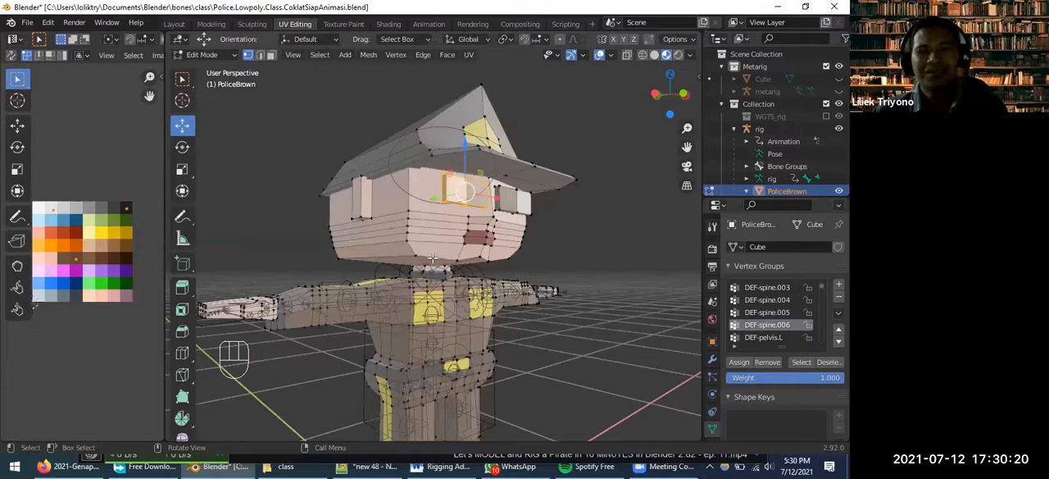
scroll(432, 258, "up", 1)
middle_click_drag(443, 262, 563, 203)
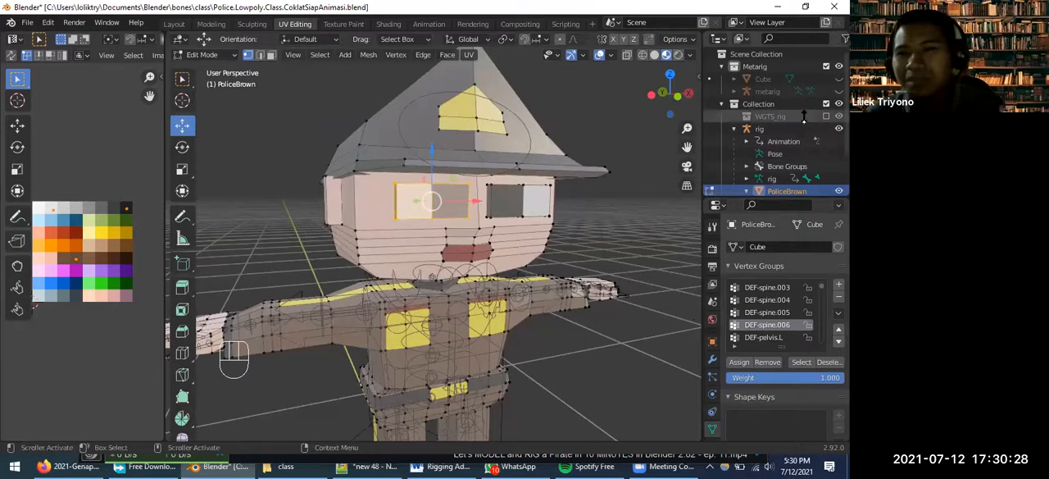
Unhide the metarig to see its bones over the head, and return the mesh to Object Mode
left_click(838, 91)
left_click(435, 229)
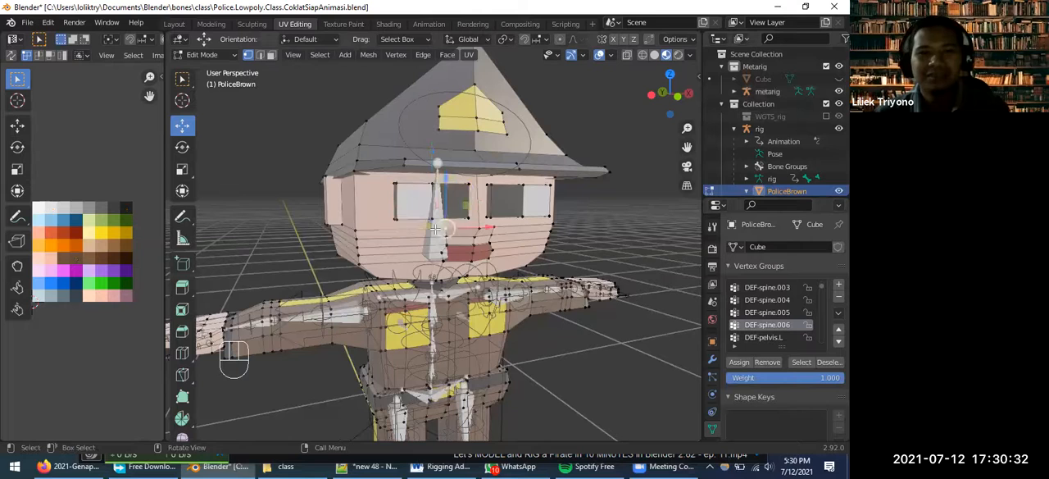
left_click(135, 54)
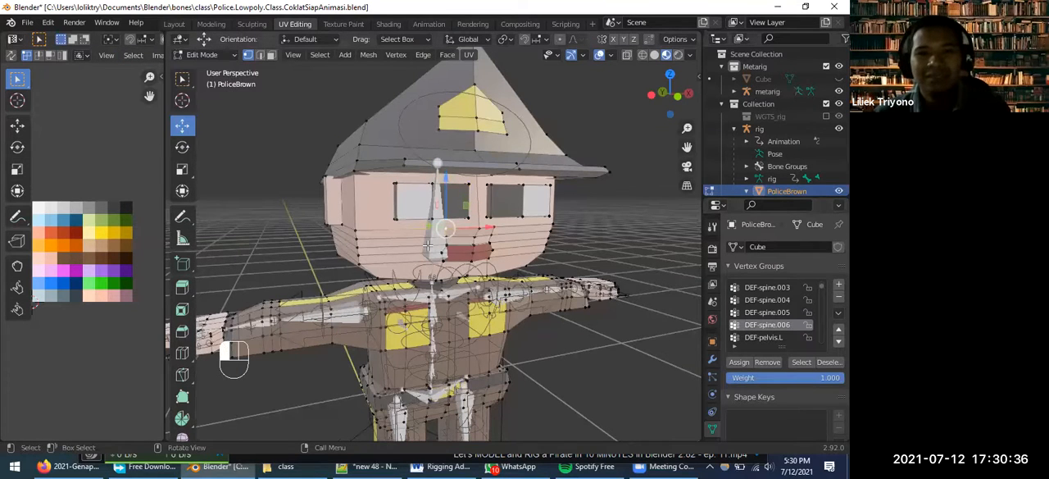
key("Tab")
middle_click_drag(433, 257, 434, 250)
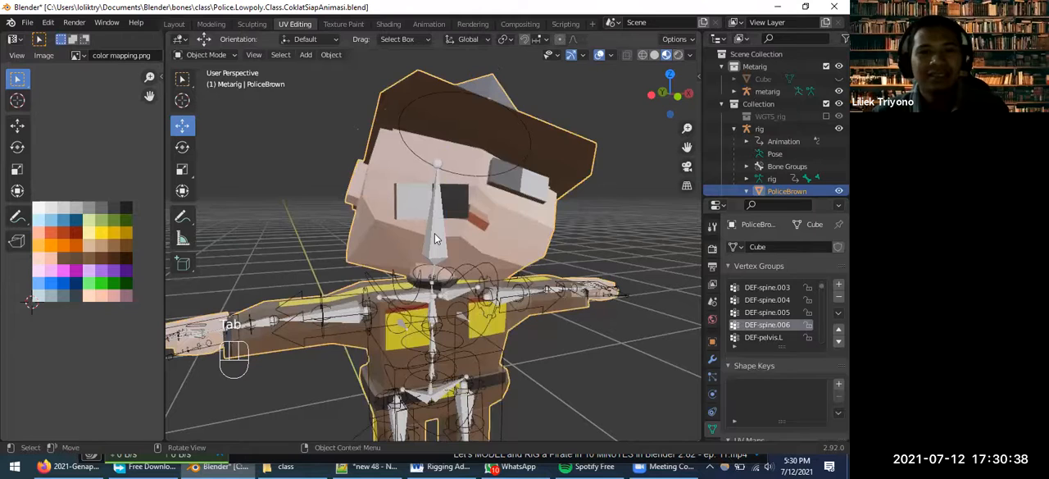
Select the head bone spine.006 in the metarig's Edit Mode and display its bone properties to identify it
left_click(436, 239)
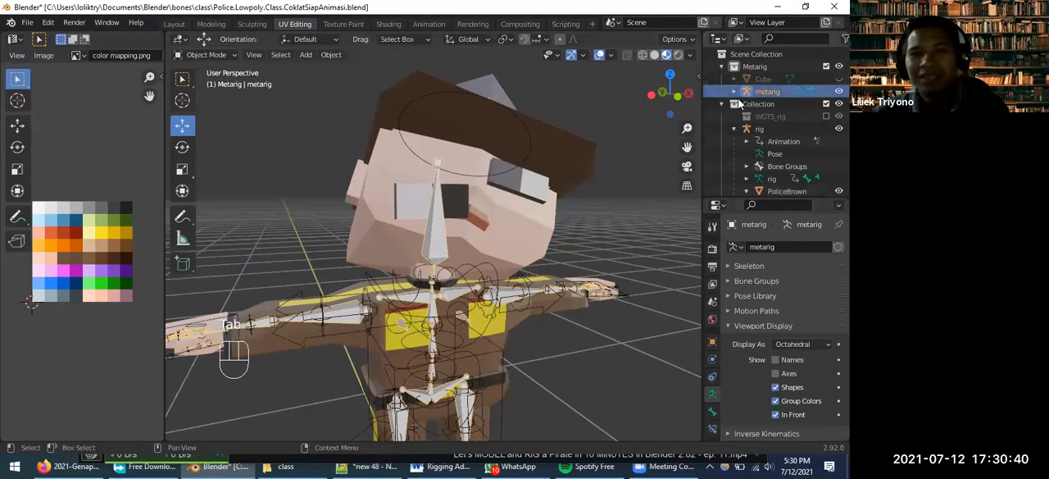
left_click(210, 54)
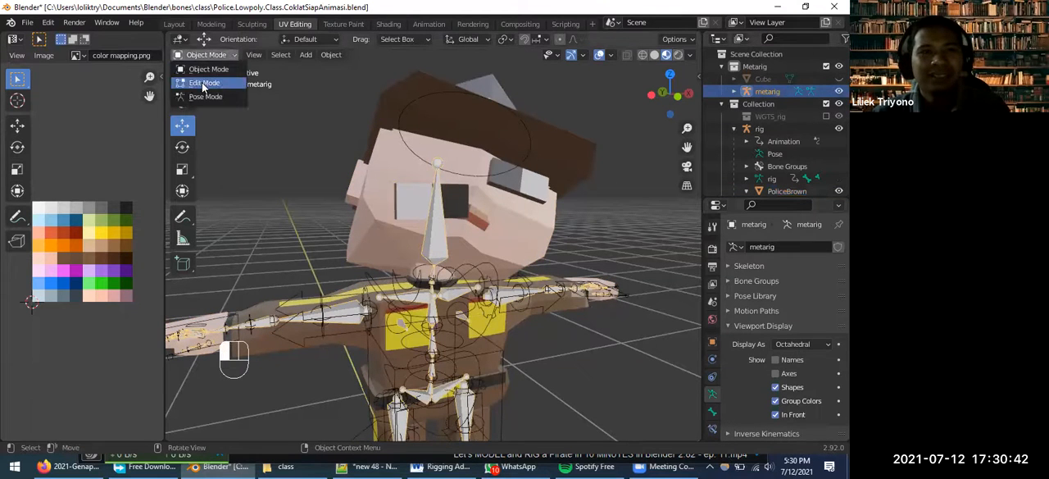
left_click(205, 80)
left_click(440, 216)
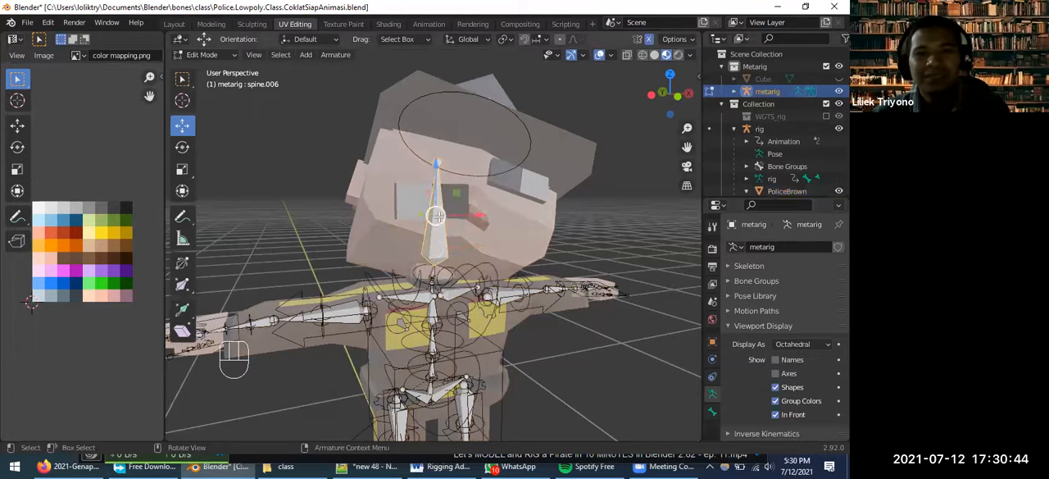
left_click(714, 413)
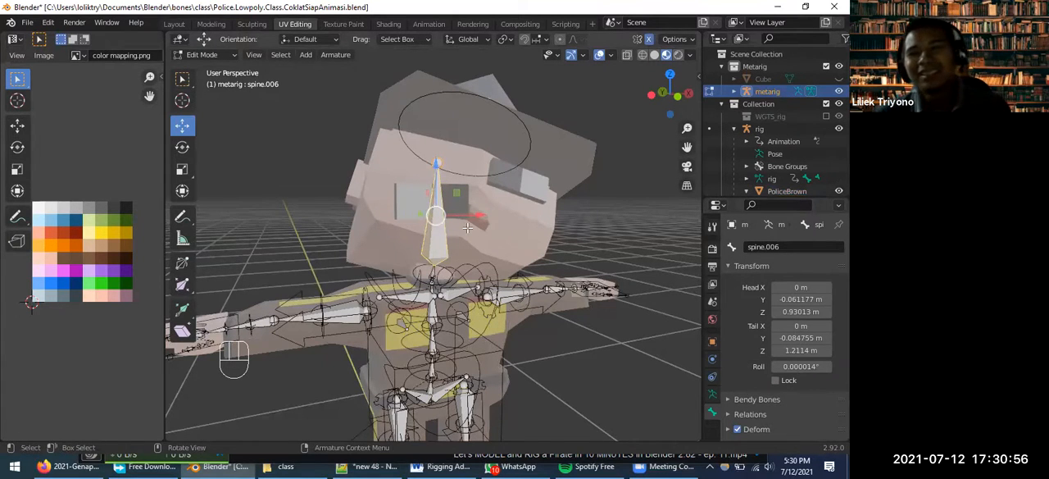
Return to Object Mode, put the PoliceBrown mesh in Edit Mode and select all linked vertices of the detached eye
left_click(206, 57)
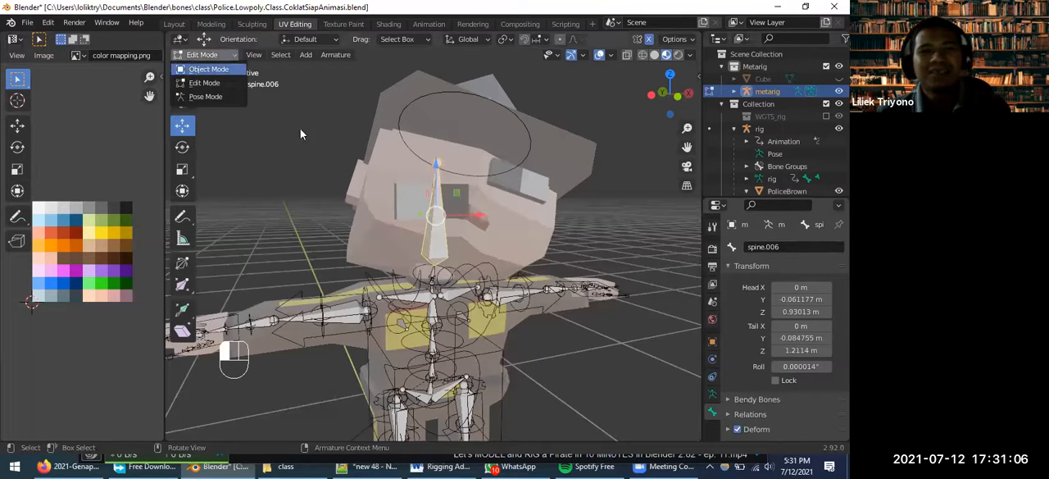
left_click(208, 69)
left_click(399, 158)
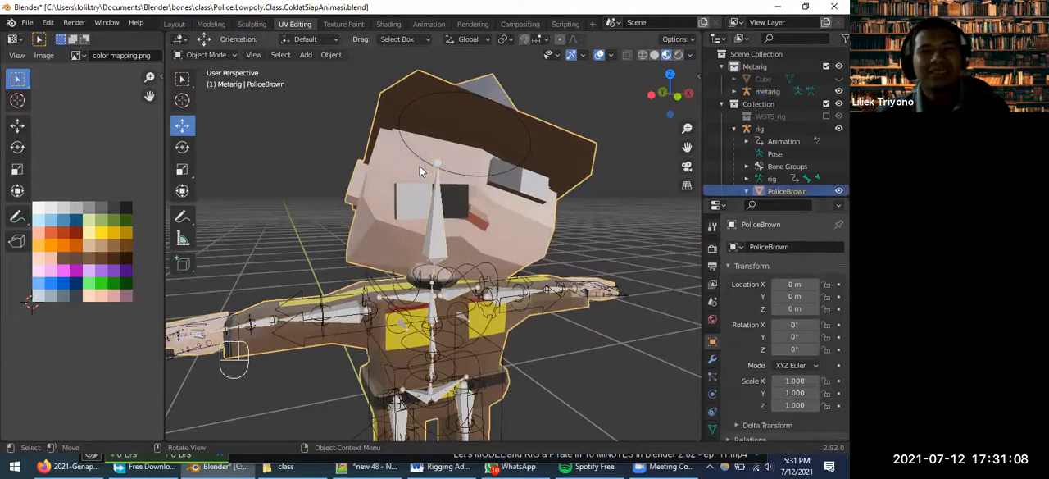
left_click(206, 54)
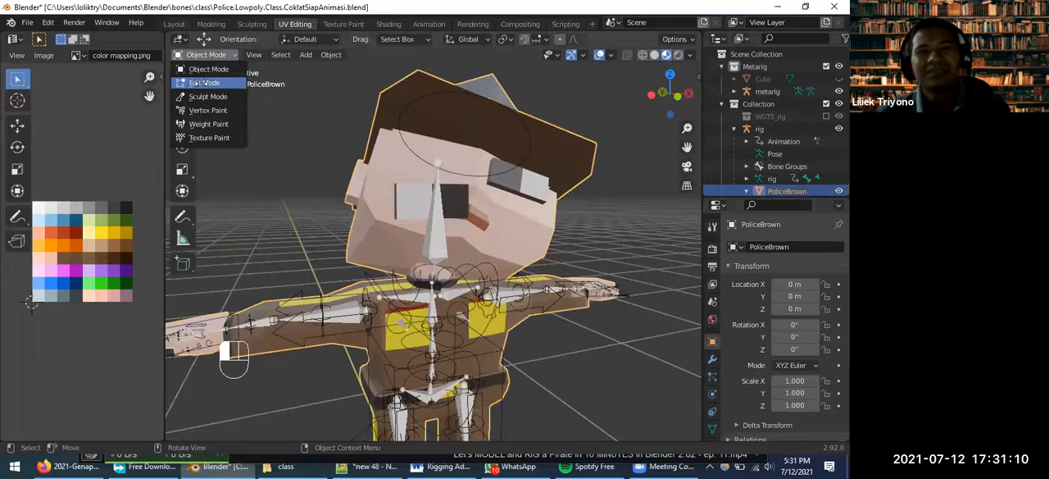
left_click(199, 81)
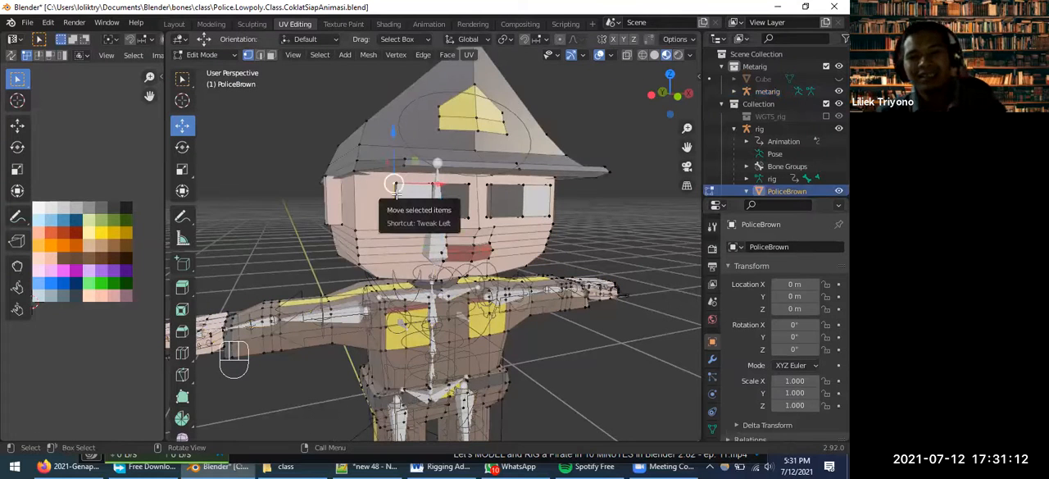
key("l")
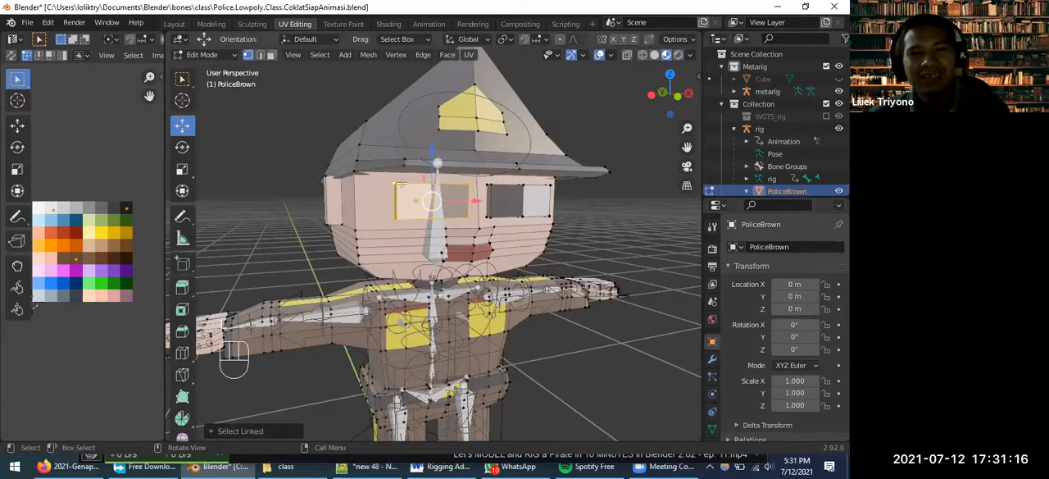
middle_click_drag(403, 206, 489, 190)
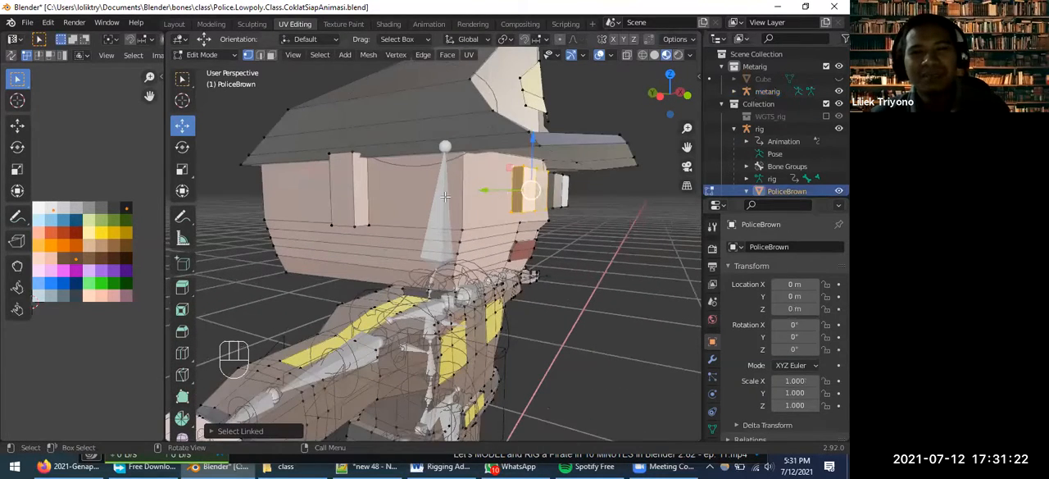
middle_click_drag(582, 218, 331, 175)
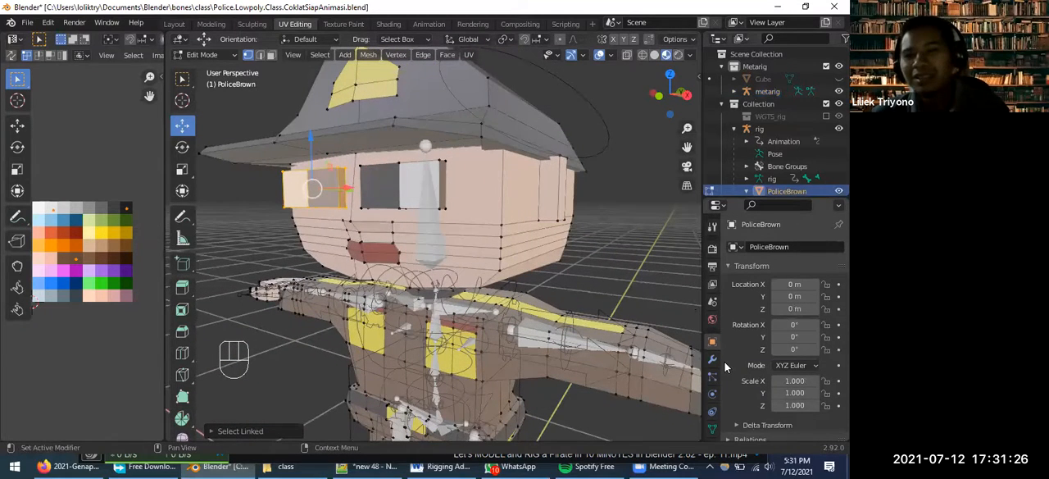
Assign the selected eye vertices to the DEF-spine.006 vertex group and return the mesh to Object Mode
left_click(711, 430)
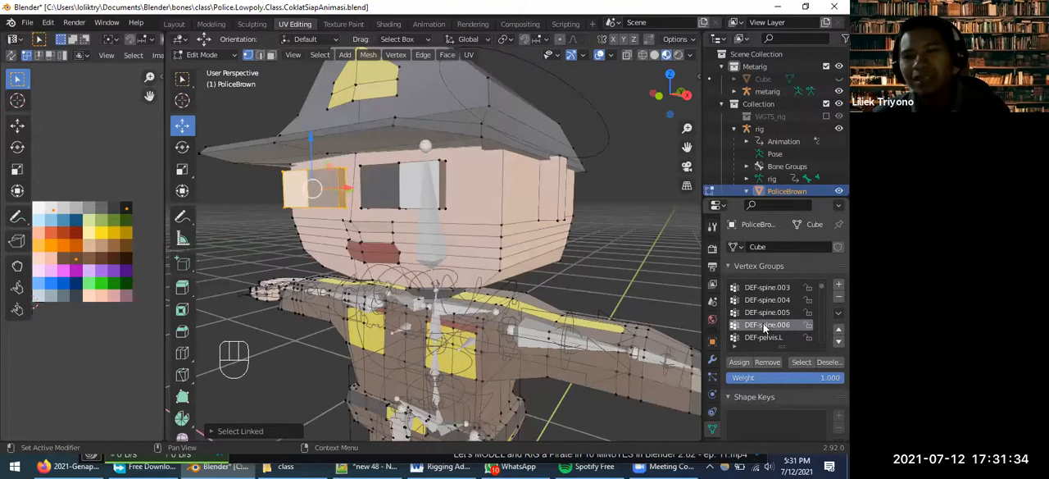
left_click(740, 363)
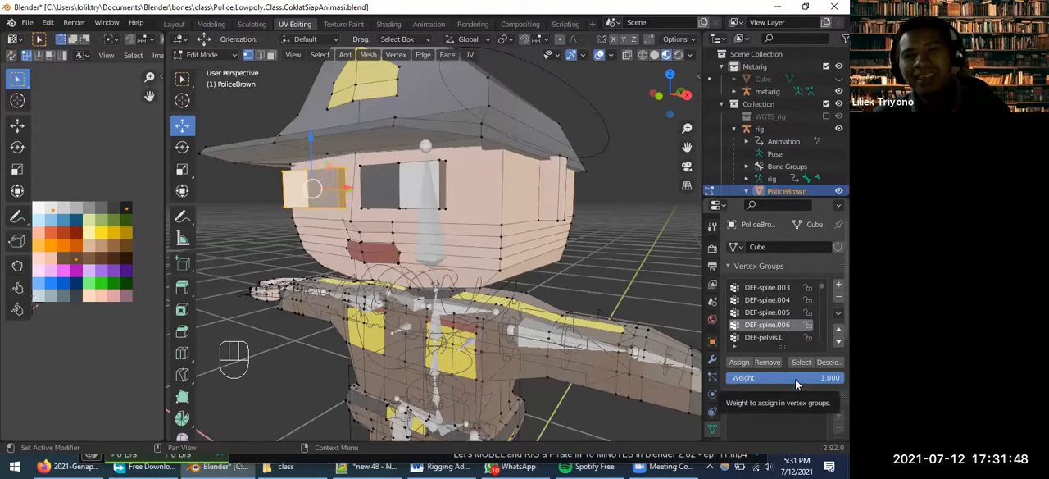
left_click(226, 57)
left_click(214, 70)
left_click(380, 141)
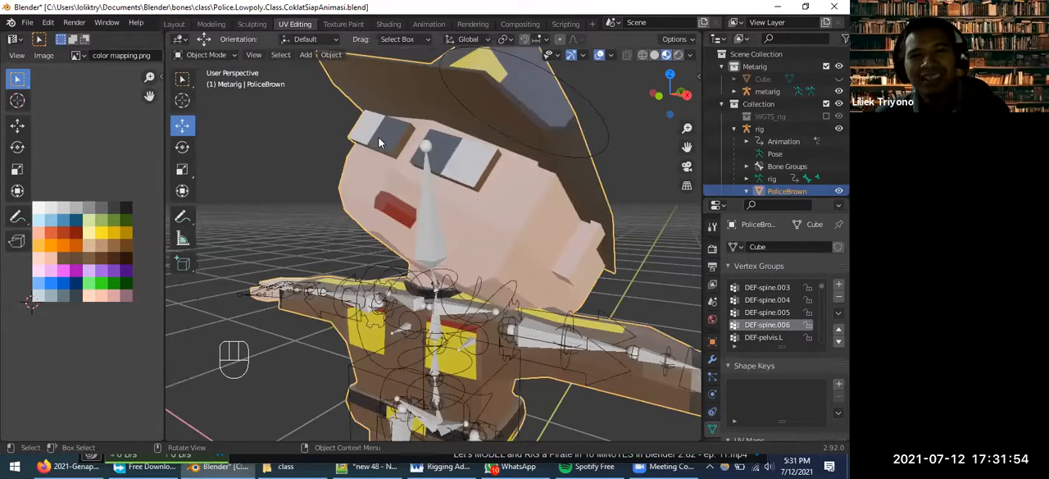
Select the rig armature and put it in Pose Mode
left_click(223, 57)
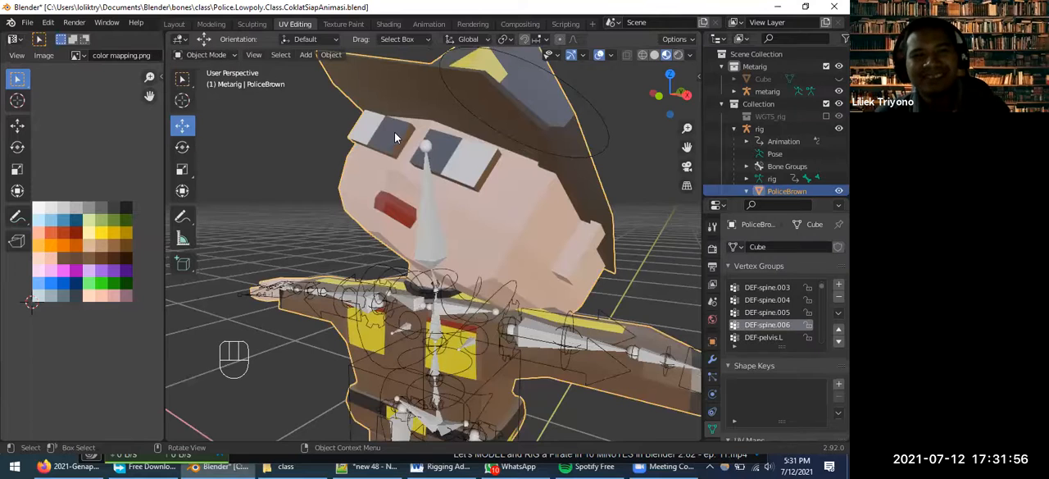
left_click(210, 55)
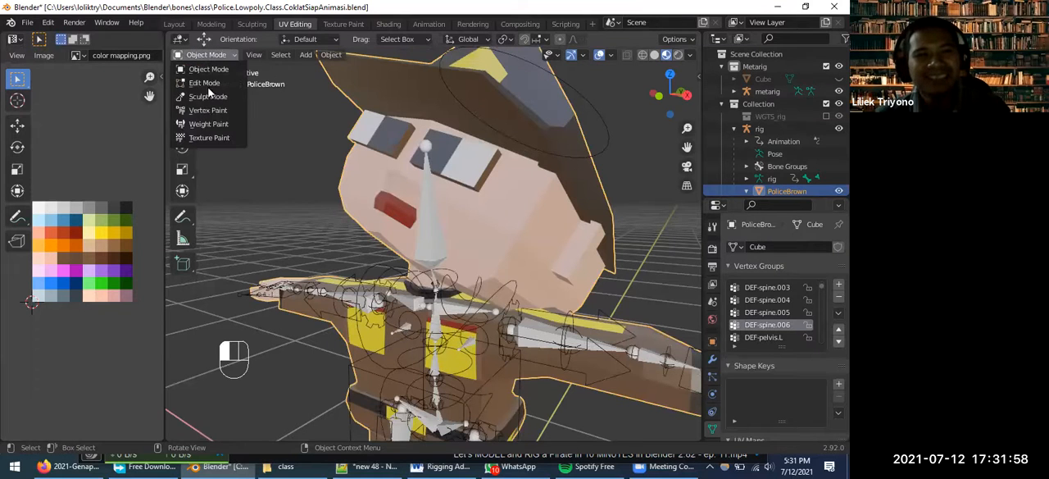
left_click(363, 280)
left_click(212, 55)
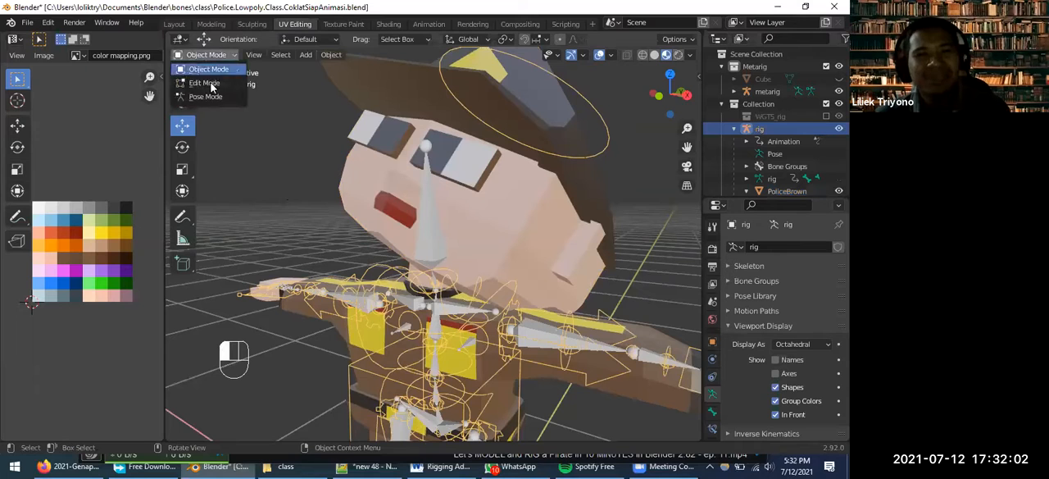
left_click(209, 99)
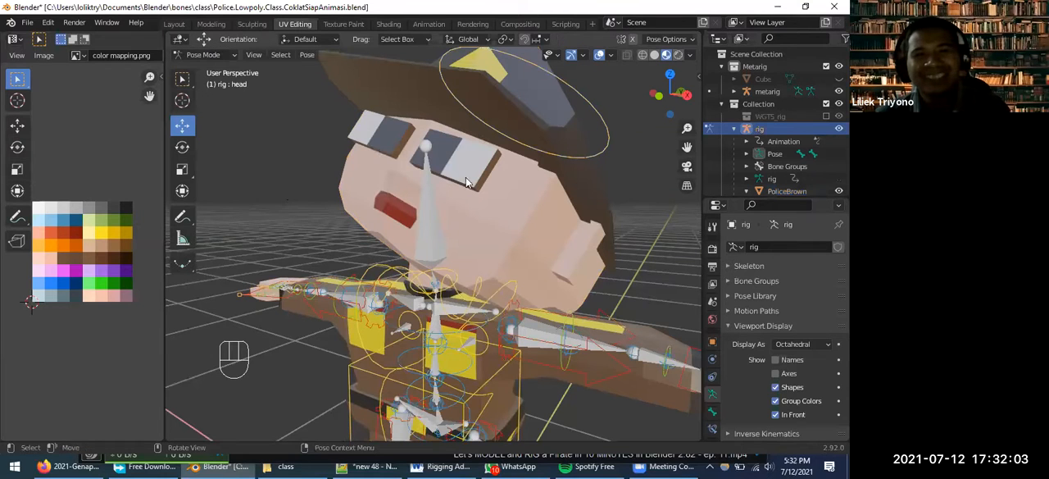
Try moving and rotating the rig's head control to test whether the eye follows, cancelling both transforms
left_click(560, 82)
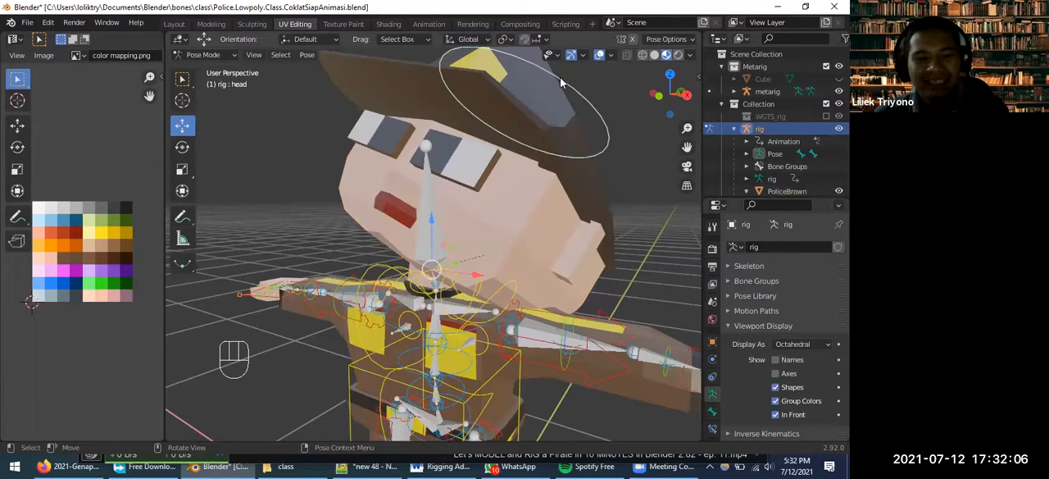
key("g")
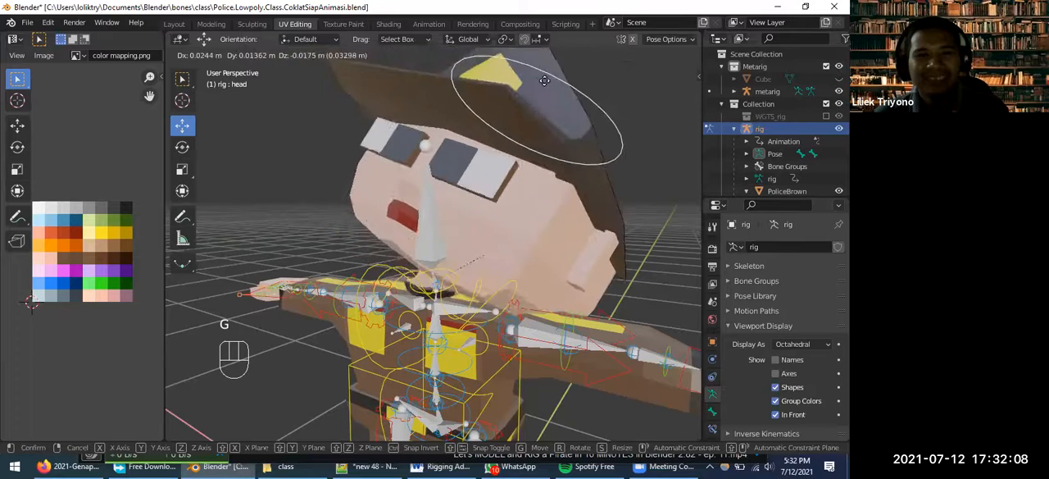
key("Escape")
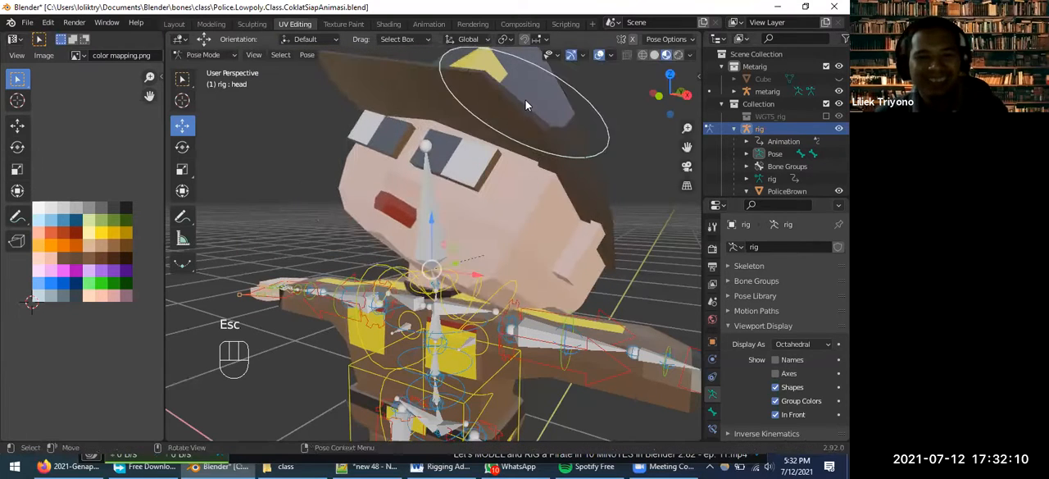
key("r")
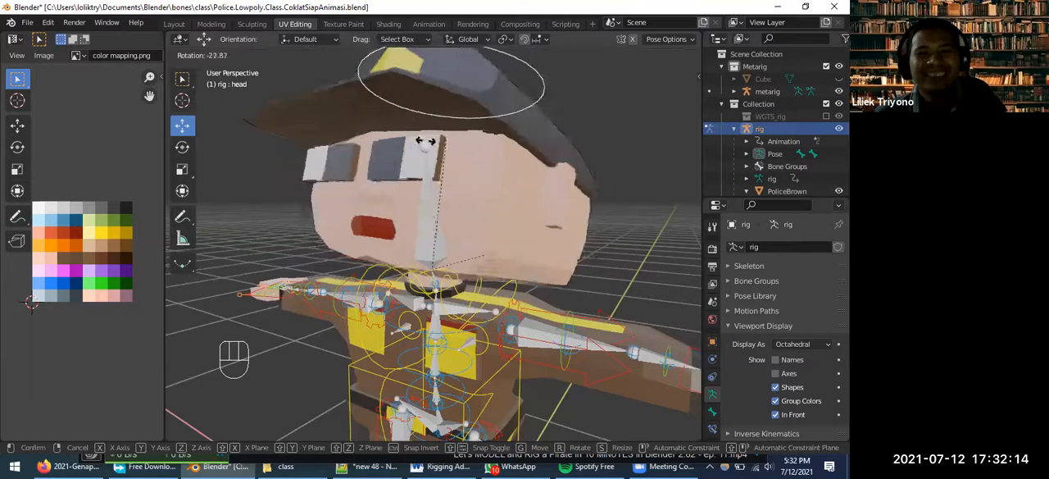
key("Escape")
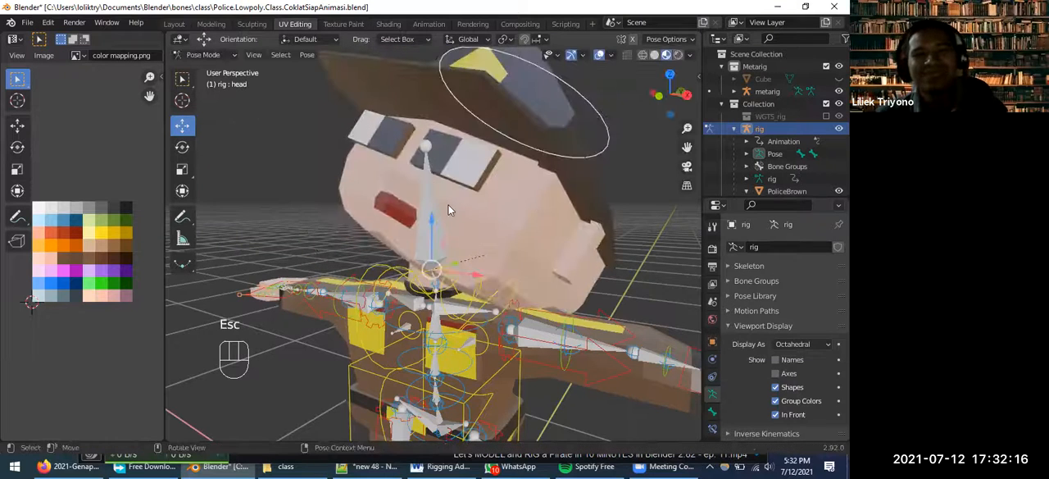
Lower the rig's torso control so the legs bend, and hide the metarig
scroll(456, 251, "down", 3)
scroll(455, 251, "down", 2)
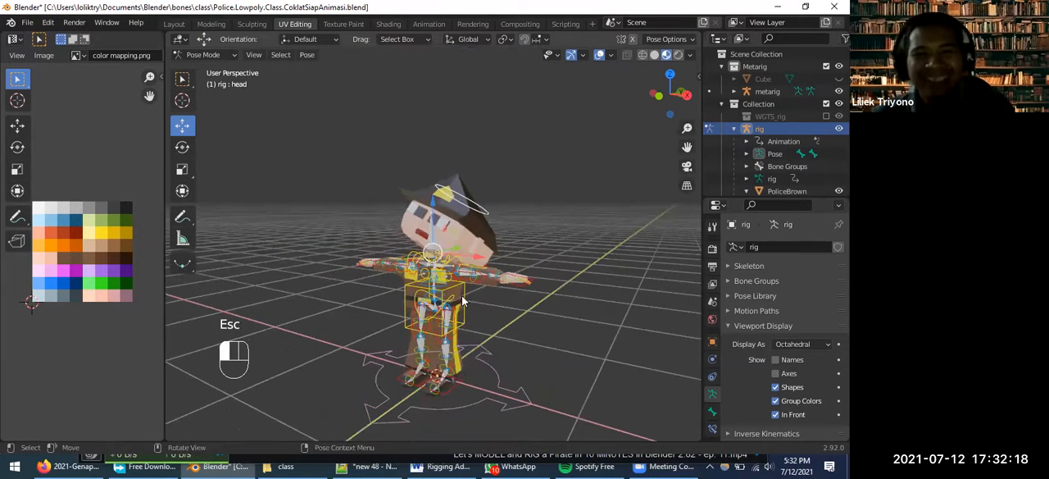
left_click(463, 303)
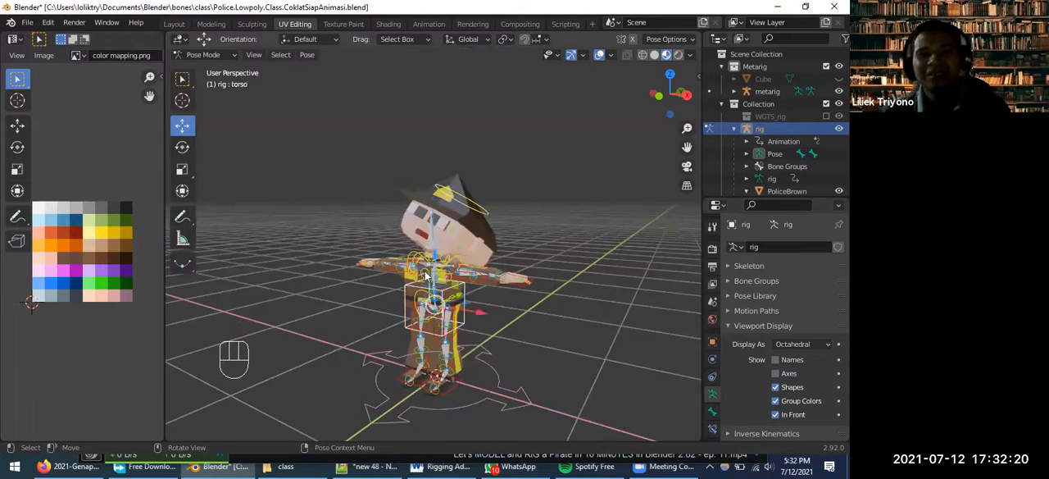
left_click_drag(433, 260, 434, 281)
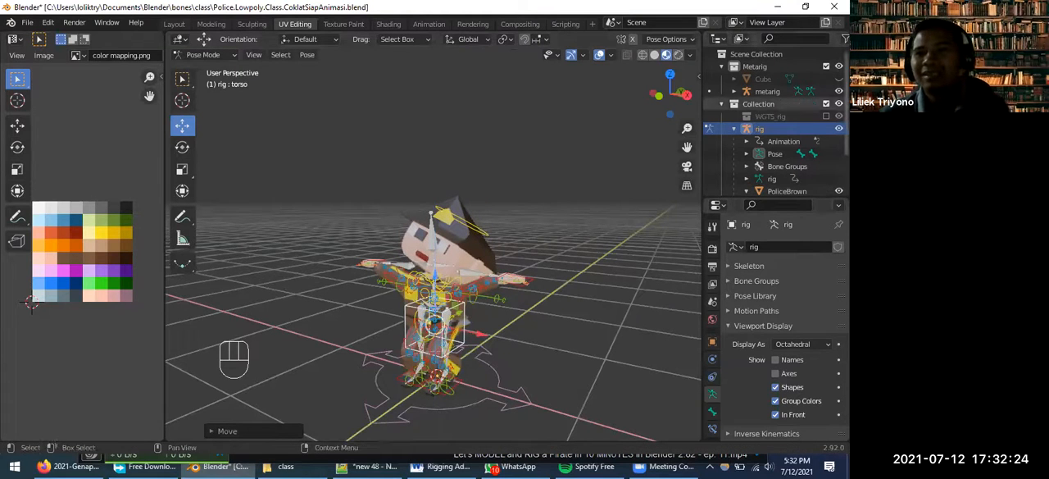
left_click(838, 91)
middle_click_drag(404, 347, 500, 320)
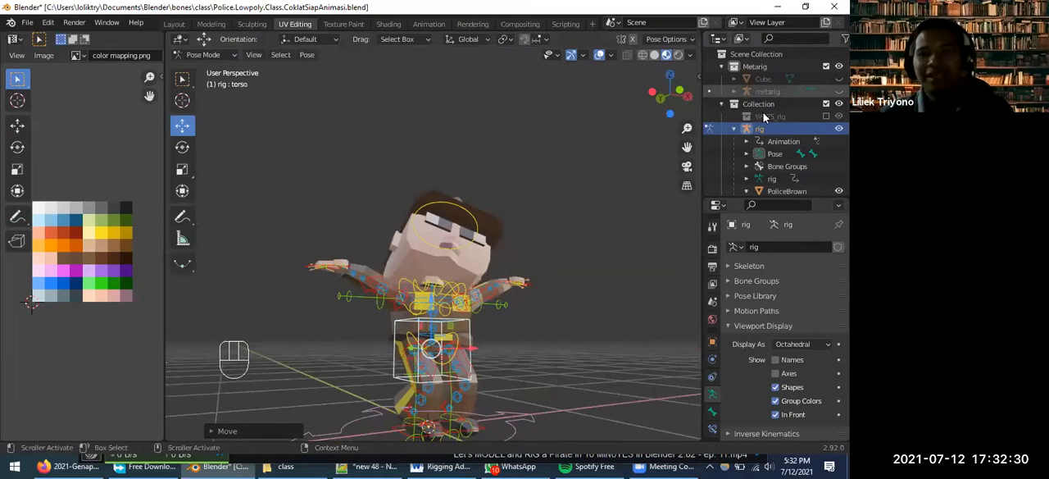
Lower the left hand's IK control hand_ik.L, and nudge it up slightly while checking the pose from behind
middle_click_drag(495, 338, 534, 315)
left_click(537, 309)
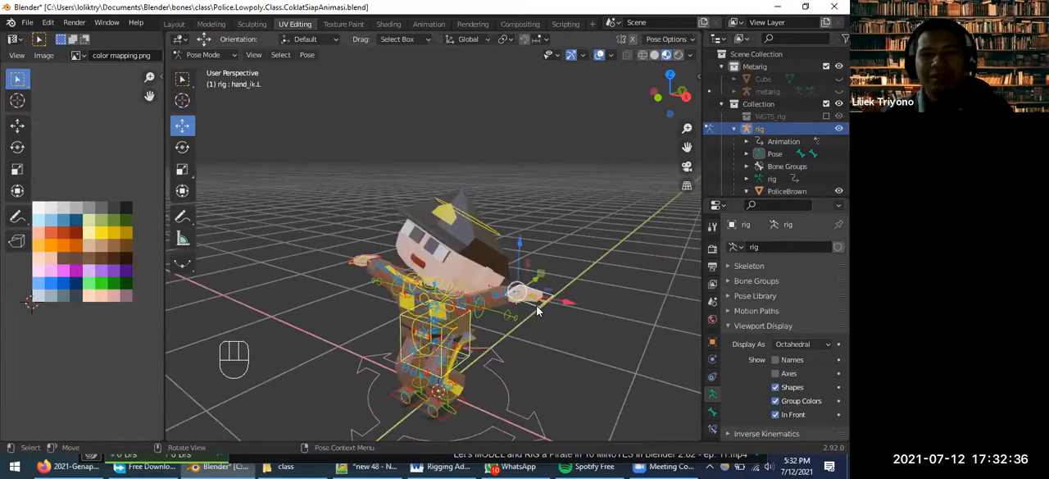
left_click_drag(518, 250, 516, 272)
middle_click_drag(486, 340, 371, 239)
mouse_move(369, 237)
left_mouse_down()
mouse_move(372, 250)
mouse_move(345, 217)
mouse_move(352, 228)
left_mouse_up()
left_click_drag(402, 250, 421, 266)
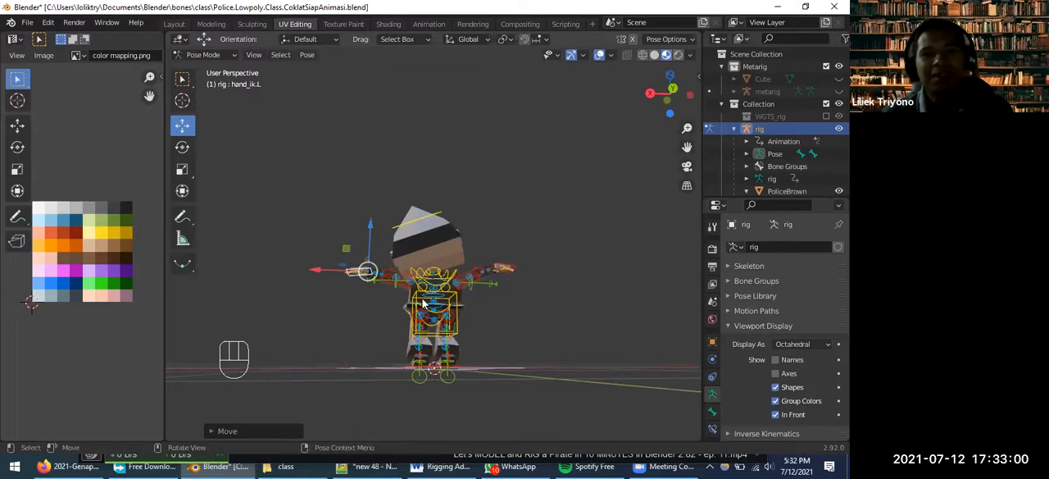
scroll(422, 303, "up", 5)
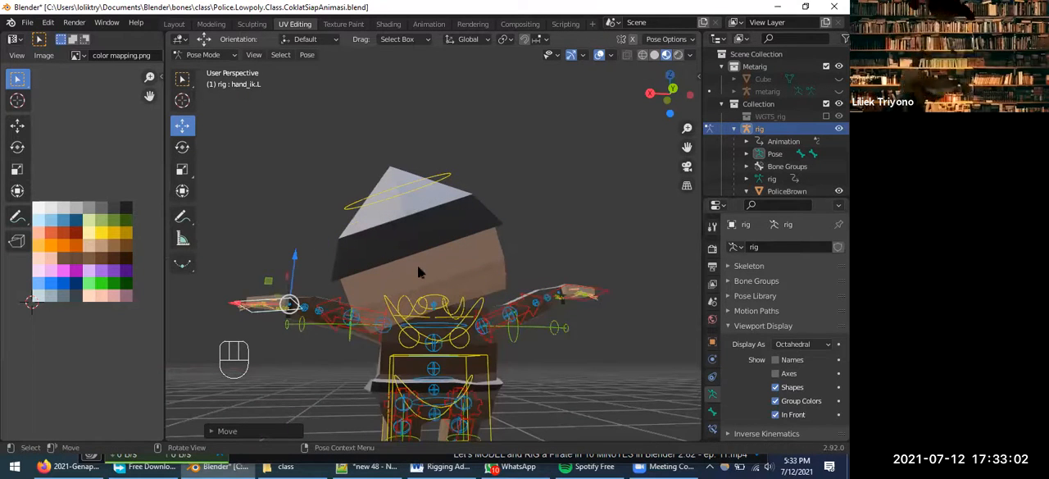
mouse_move(295, 258)
left_mouse_down()
mouse_move(301, 280)
mouse_move(297, 254)
left_mouse_up()
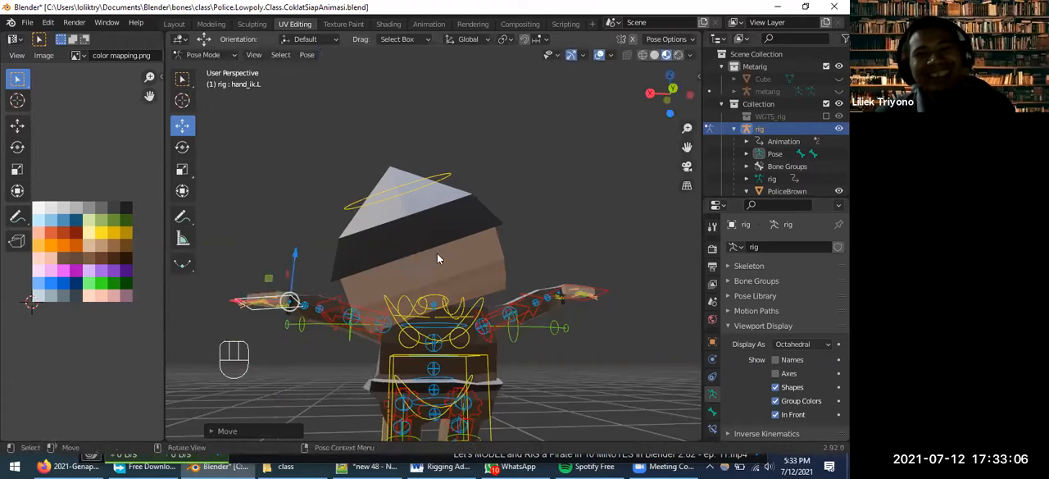
Examine the DEF-spine.006 weights of the PoliceBrown mesh in Weight Paint mode, and return to Object Mode
left_click(204, 55)
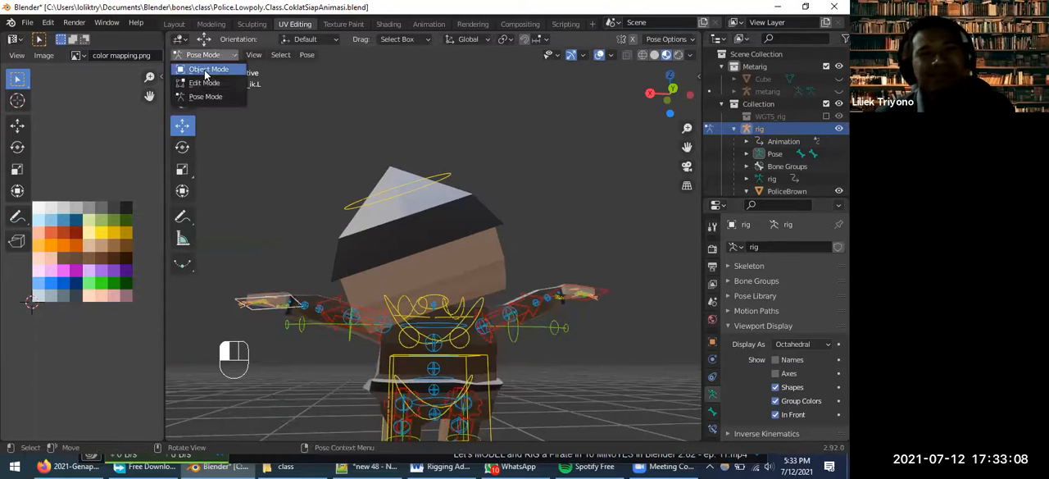
left_click(206, 68)
left_click(439, 283)
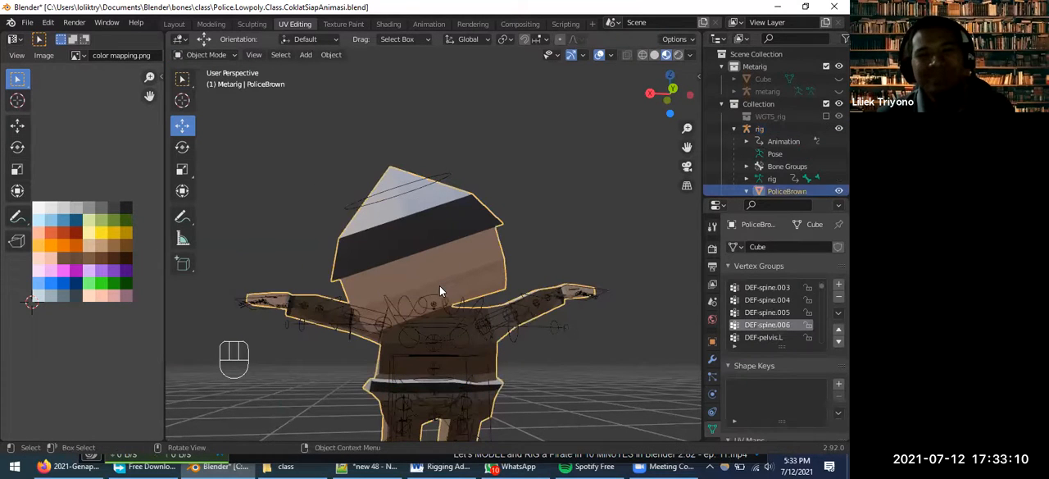
left_click(226, 54)
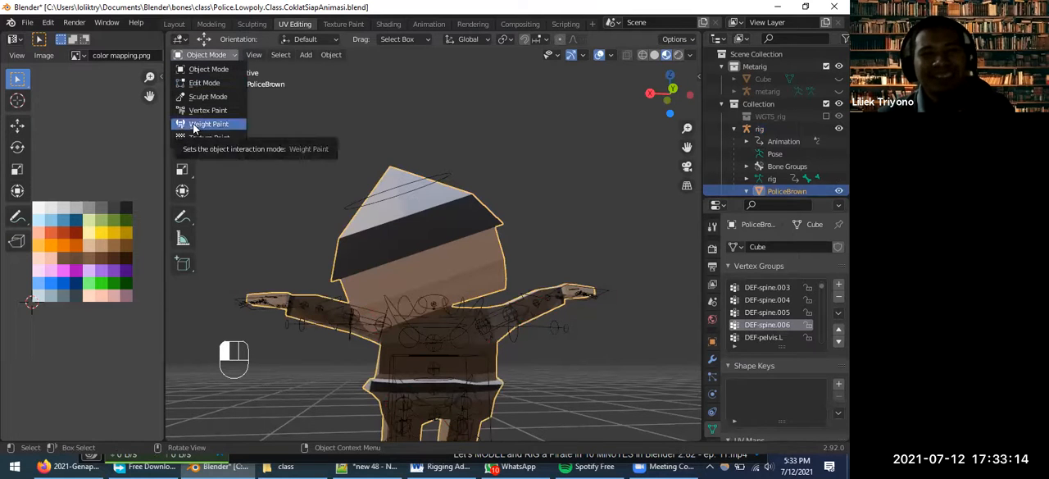
left_click(204, 123)
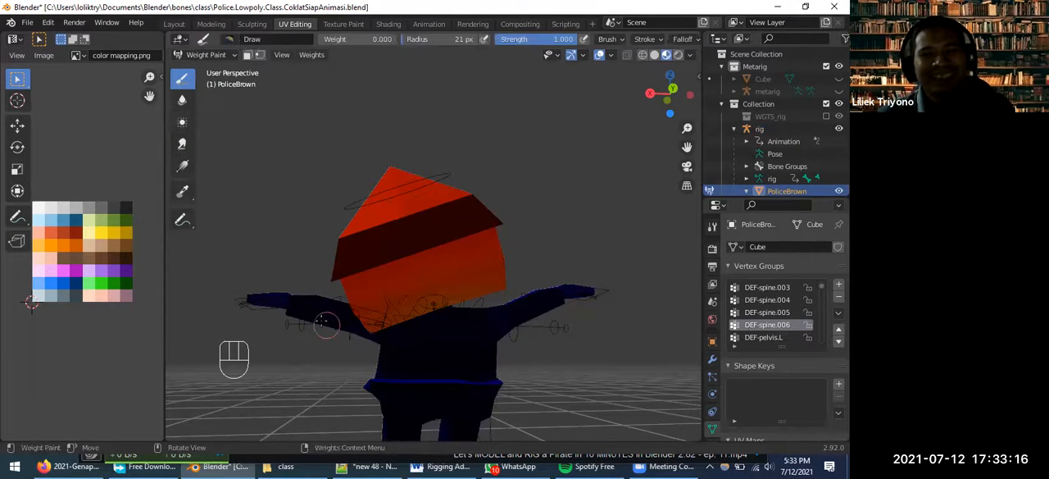
left_click(209, 55)
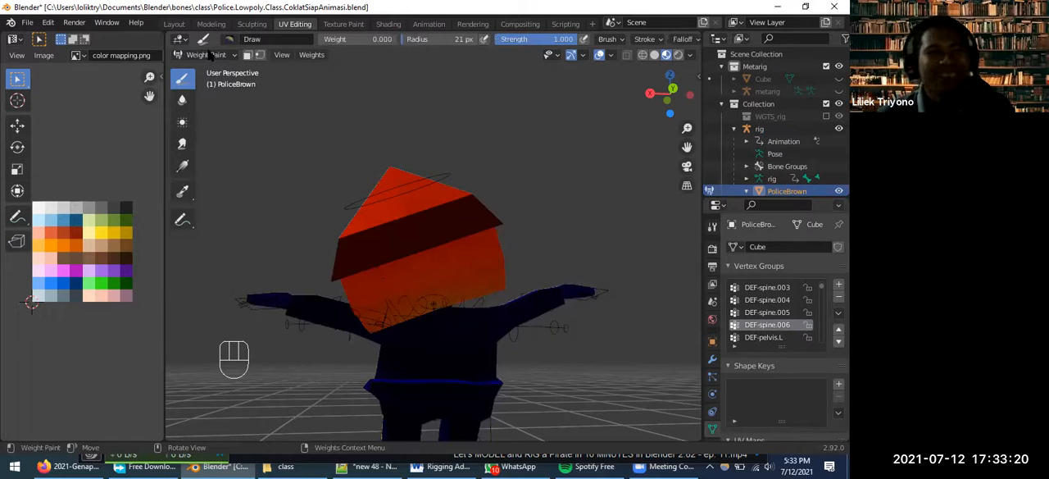
left_click(209, 55)
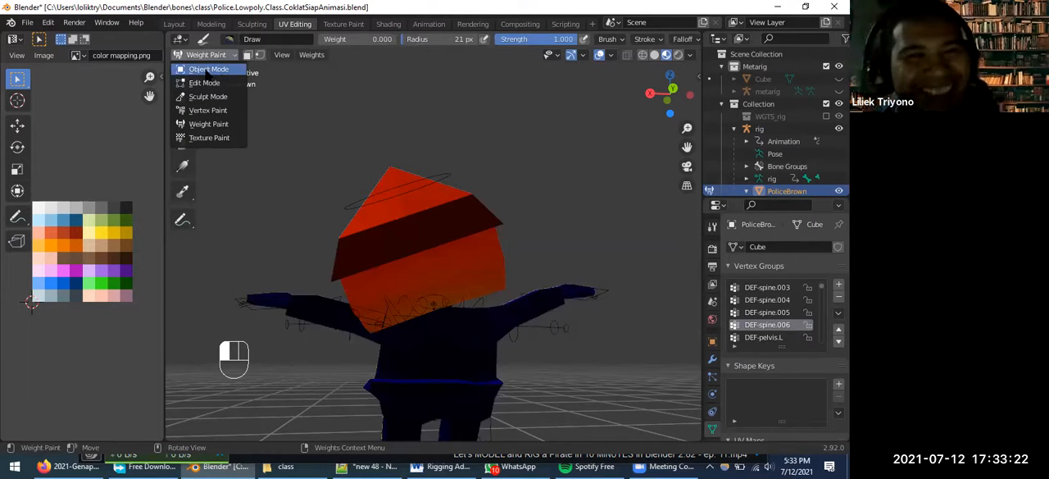
left_click(208, 69)
Put the rig back in Pose Mode and clear the rotation and location of all its bones
left_click(384, 328)
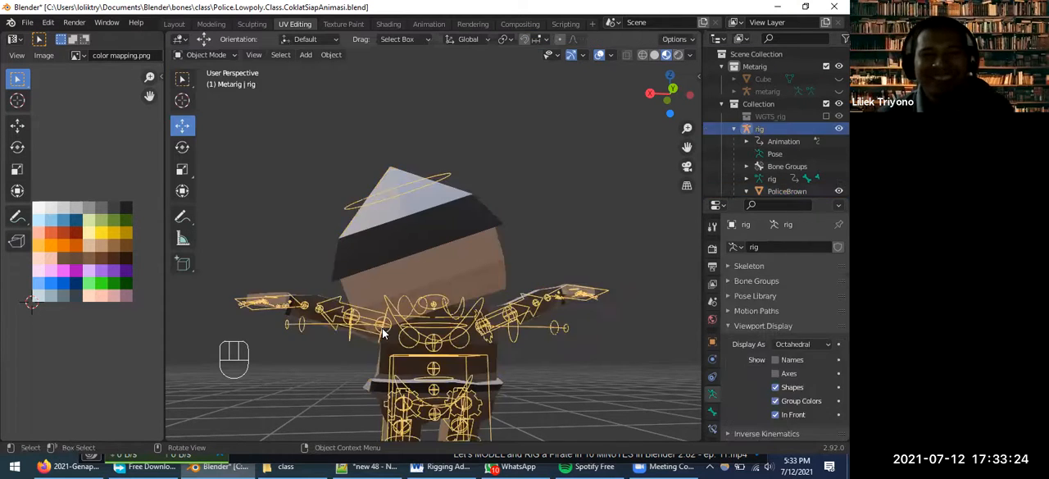
left_click(232, 56)
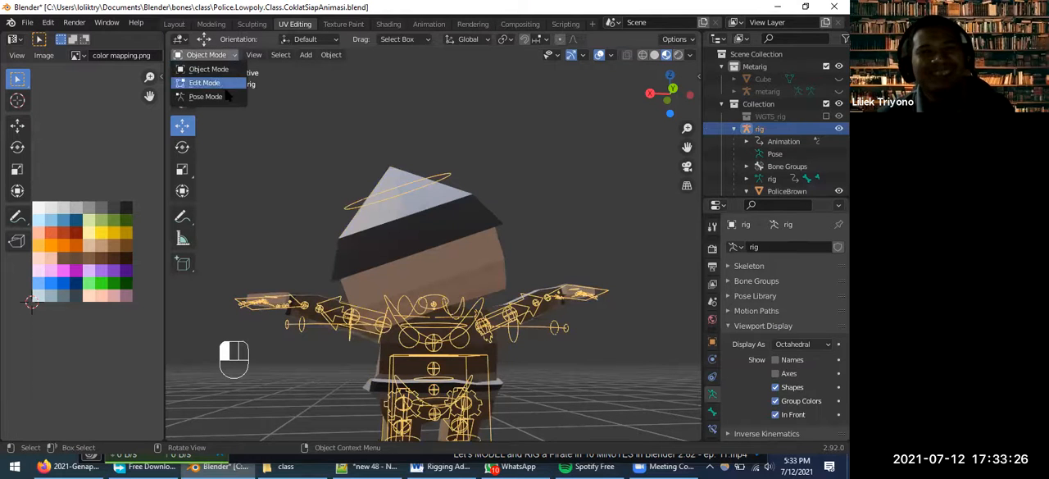
left_click(205, 97)
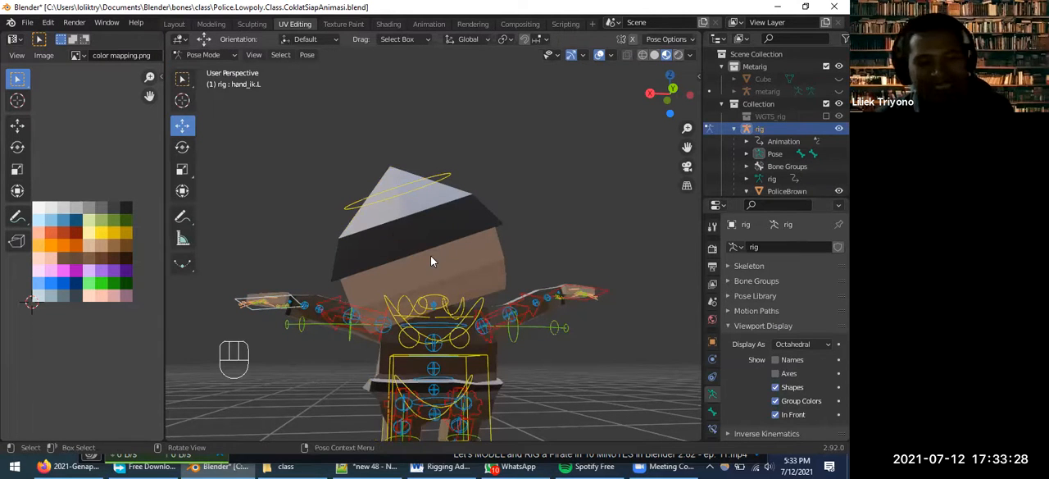
key("a")
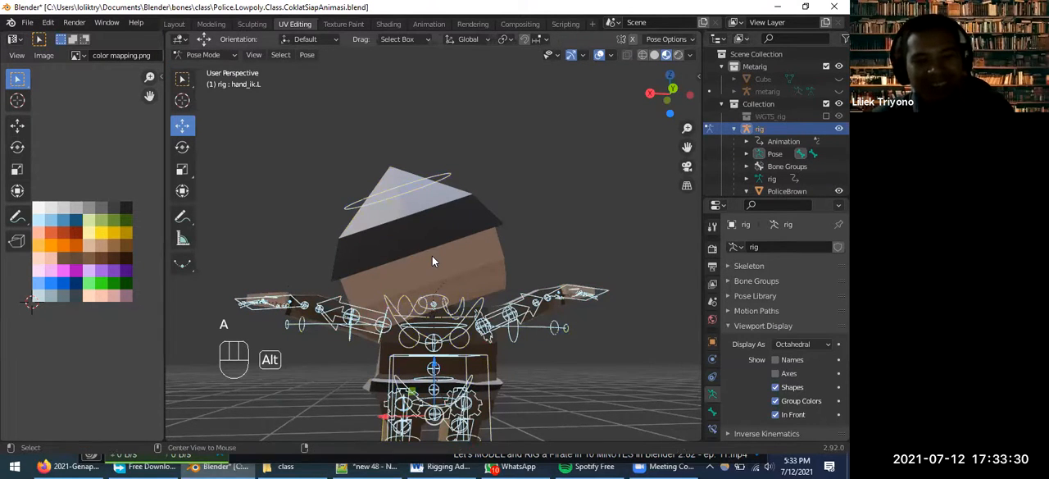
key("alt+r")
key("alt+g")
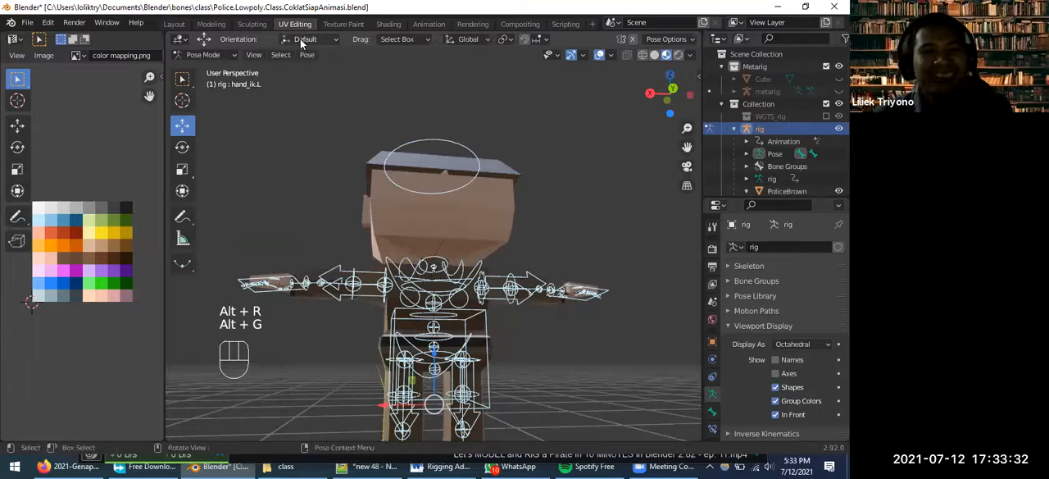
middle_click_drag(315, 172, 315, 147)
Return to Object Mode, put the PoliceBrown mesh in Weight Paint mode and inspect the head's weights from below
left_click(233, 55)
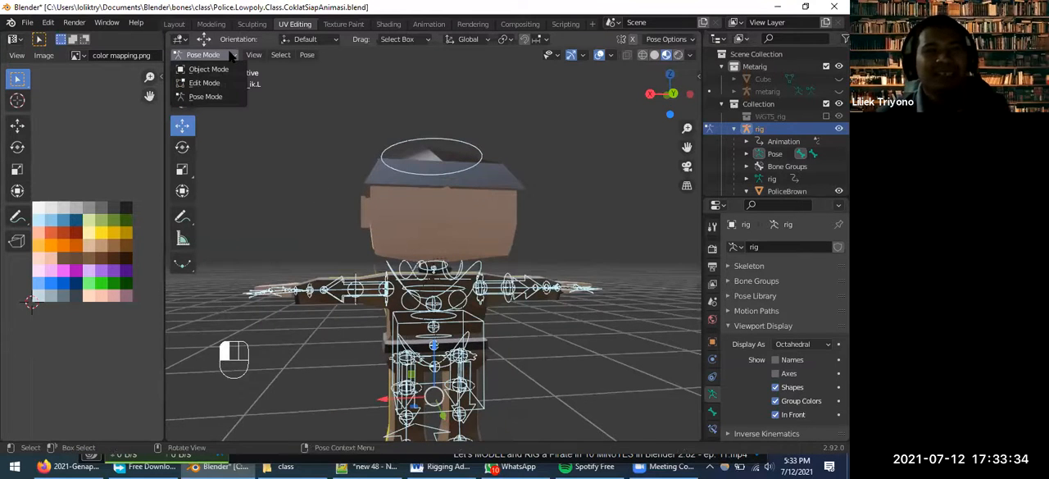
left_click(208, 69)
left_click(461, 213)
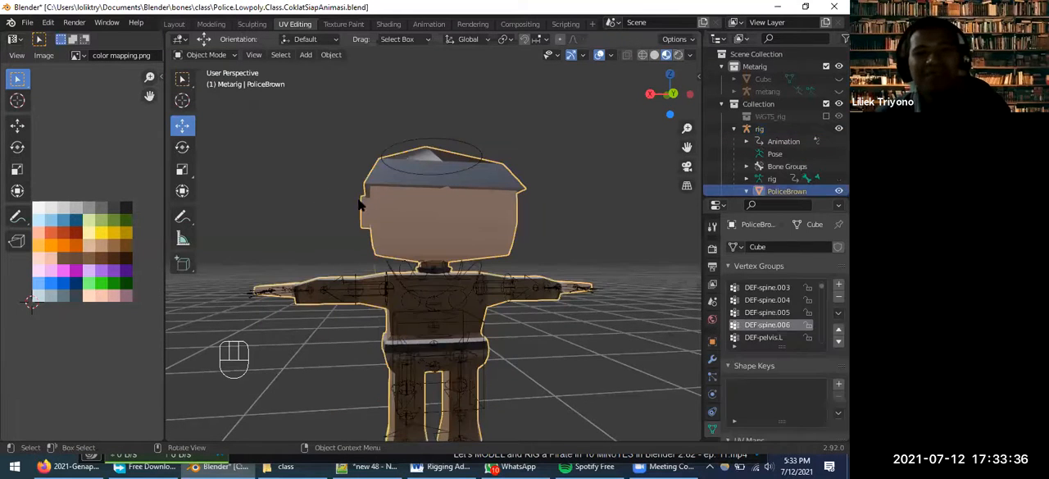
left_click(231, 56)
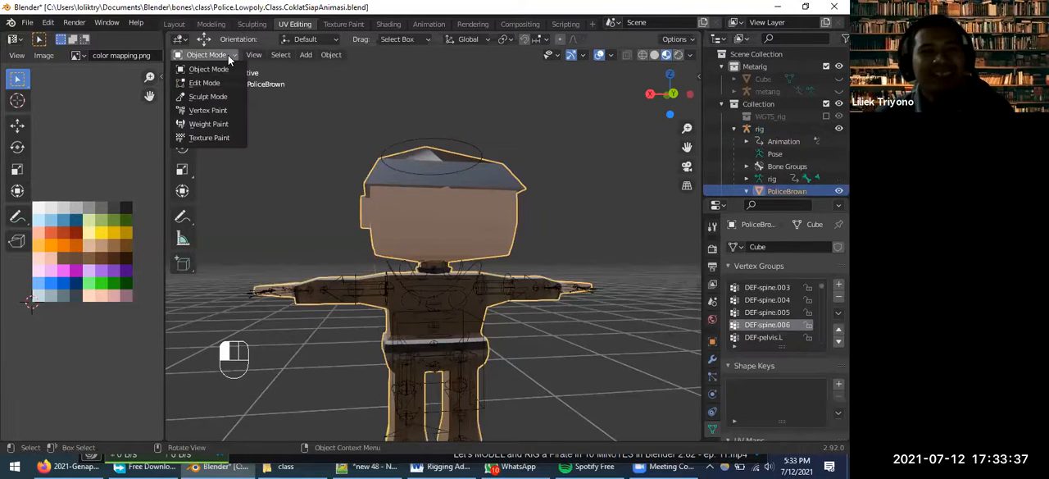
left_click(211, 129)
mouse_move(402, 356)
middle_mouse_down()
mouse_move(459, 311)
mouse_move(665, 320)
mouse_move(435, 306)
middle_mouse_up()
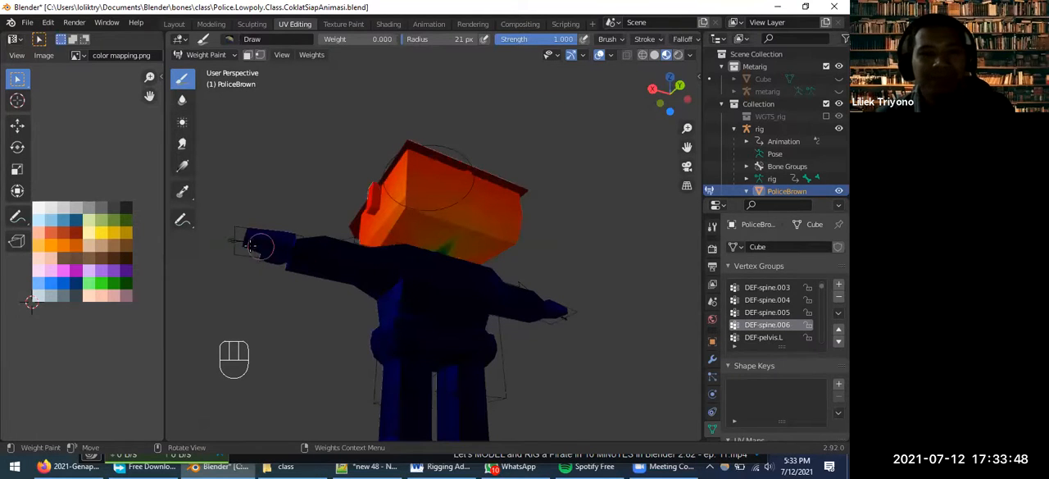
Sample the vertex groups under the left hand to examine DEF-hand.L, DEF-forearm.L.001, DEF-palm.04.L, DEF-f_pinky.03.L and DEF-f_ring.03.L weights
right_click(240, 253, "shift")
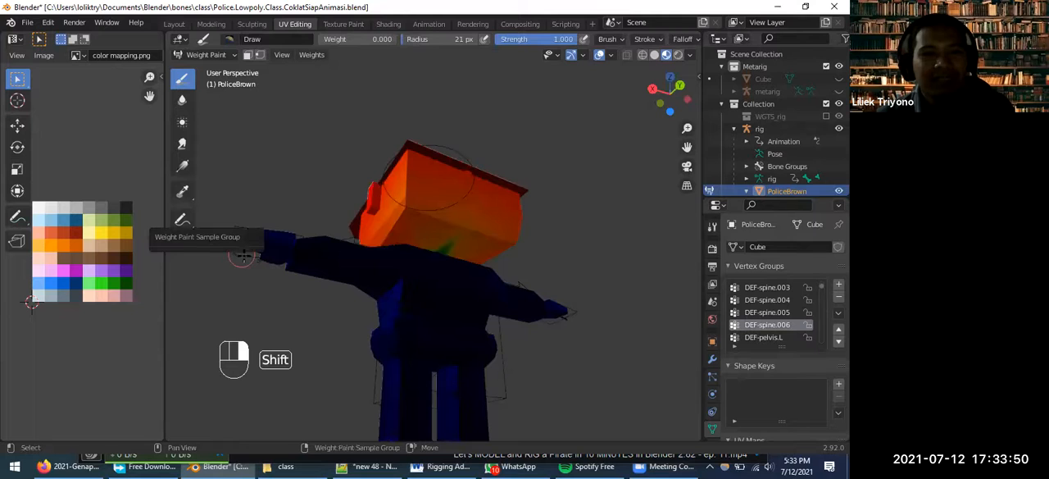
right_click(268, 234, "shift")
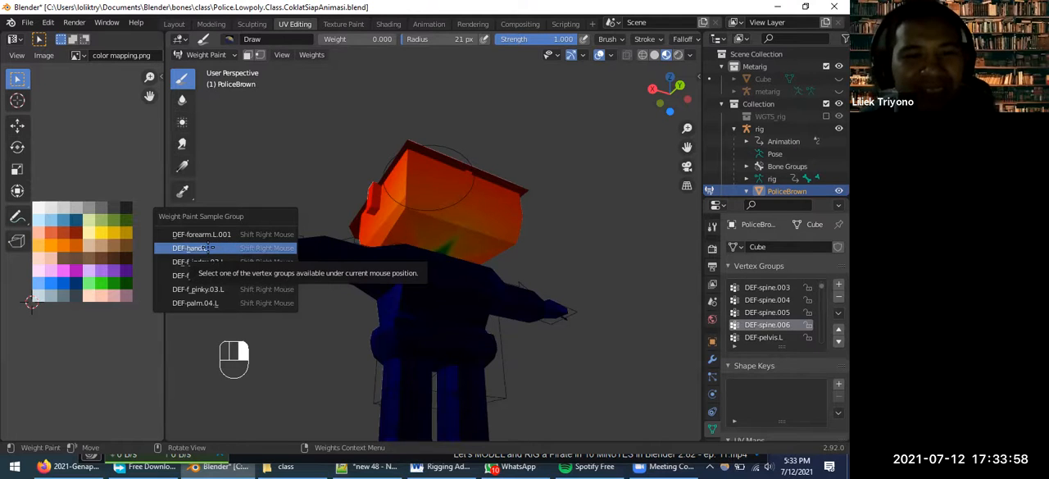
left_click(207, 247)
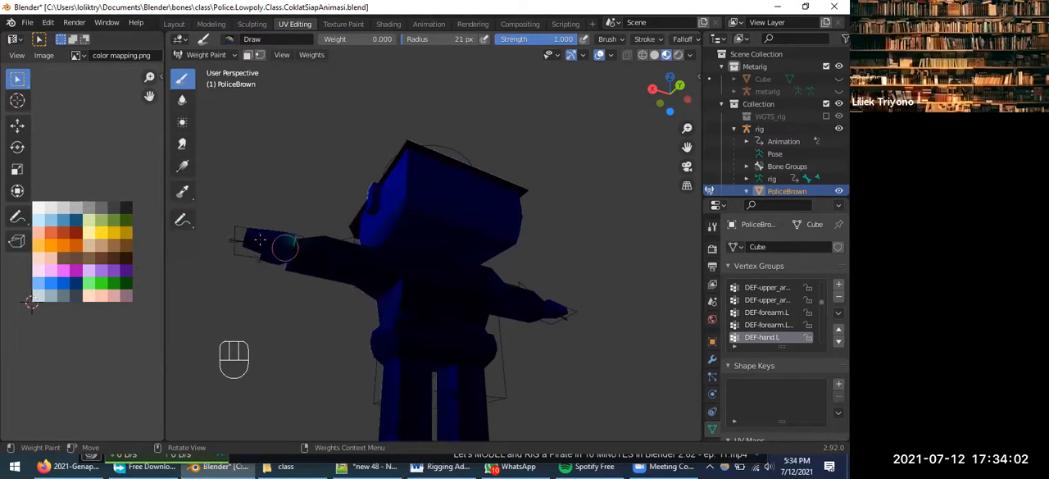
right_click(258, 233, "shift")
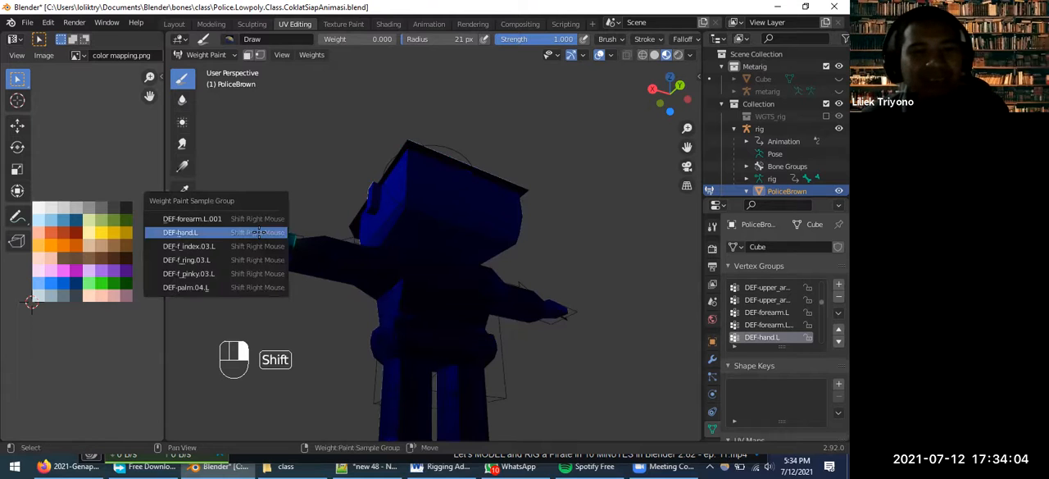
left_click(218, 219)
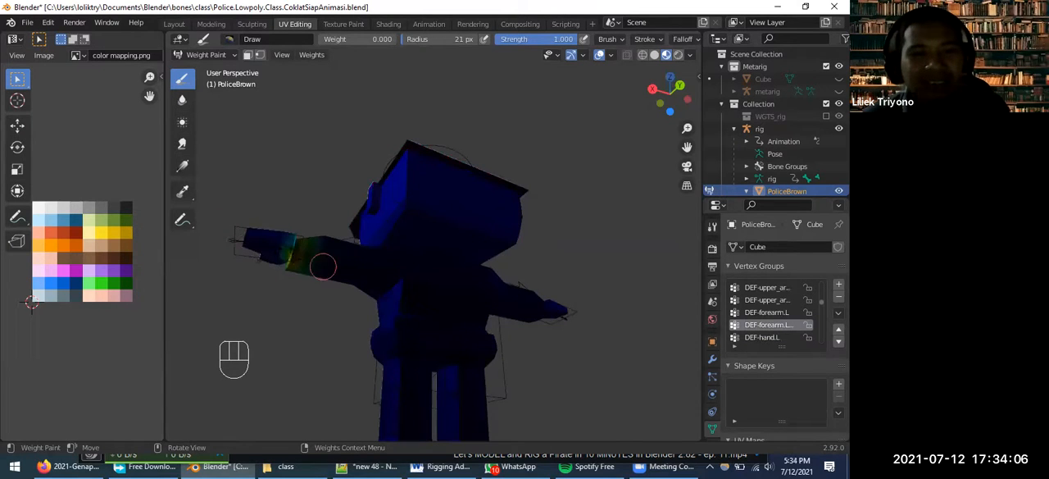
right_click(238, 241, "shift")
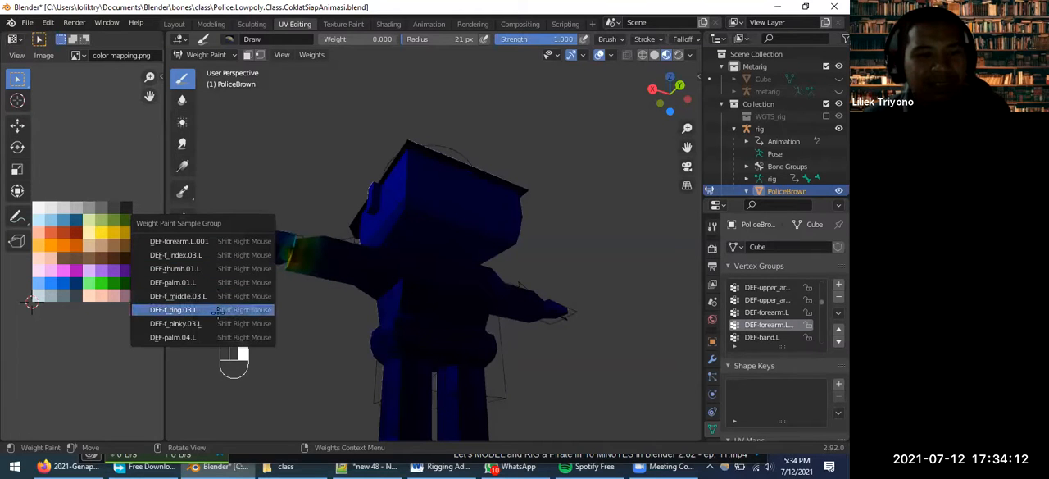
left_click(217, 337)
right_click(280, 248, "shift")
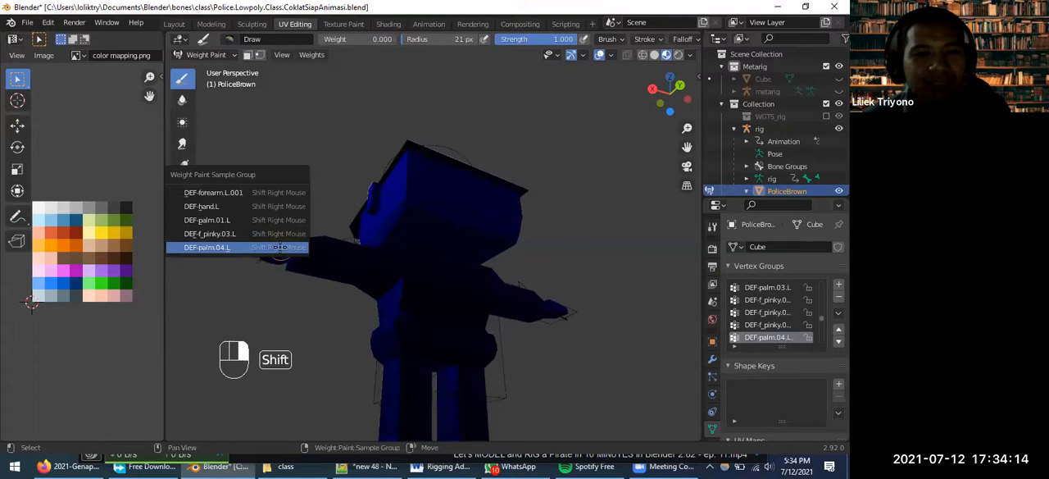
left_click(270, 235)
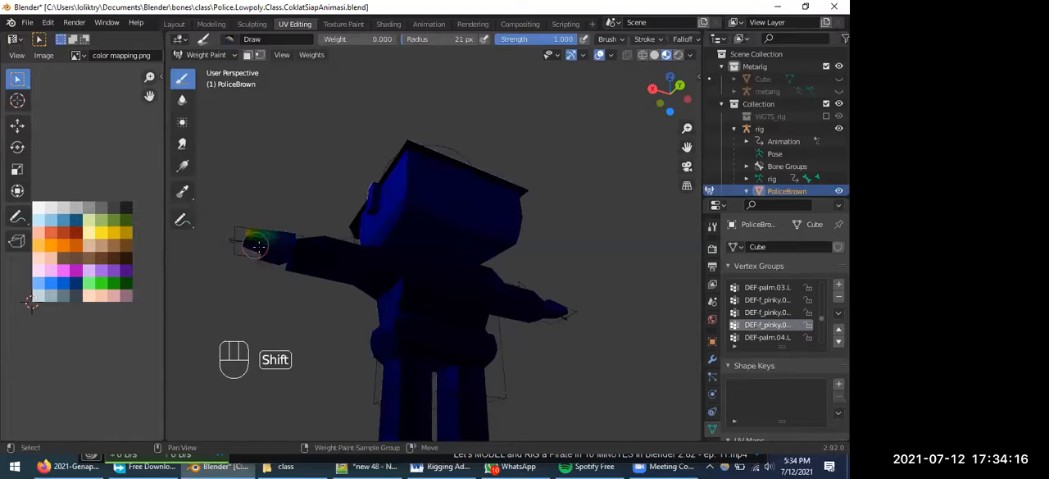
right_click(256, 246, "shift")
left_click(242, 235)
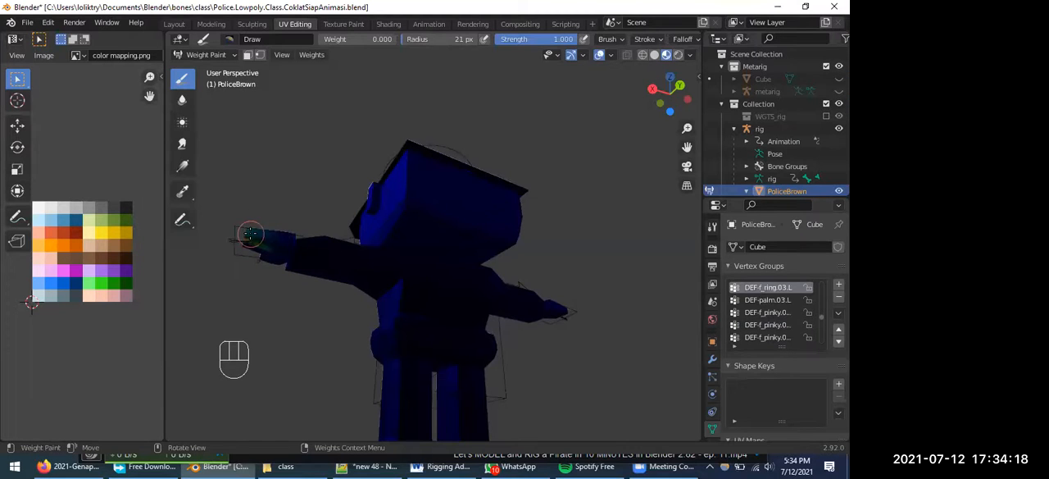
Sample the groups along the left arm to examine the DEF-forearm.L.001, DEF-upper_arm.L.001, DEF-pelvis.L and DEF-breast.L weights
right_click(250, 235, "shift")
left_click(234, 205)
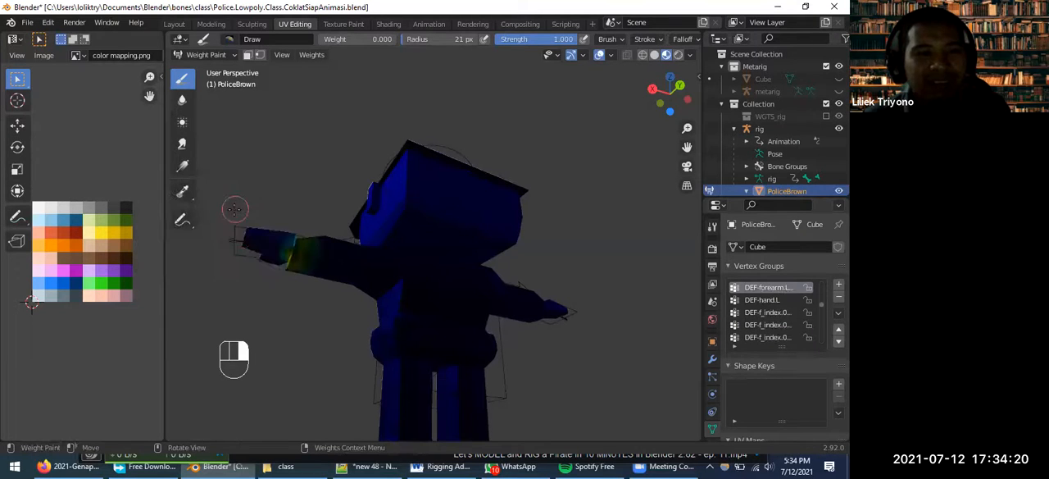
right_click(290, 254, "shift")
left_click(243, 232)
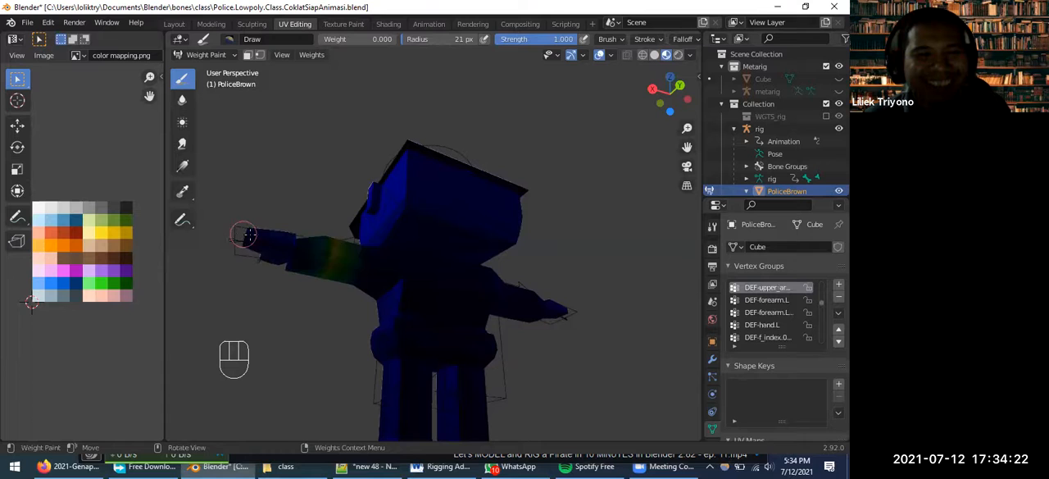
right_click(369, 273, "shift")
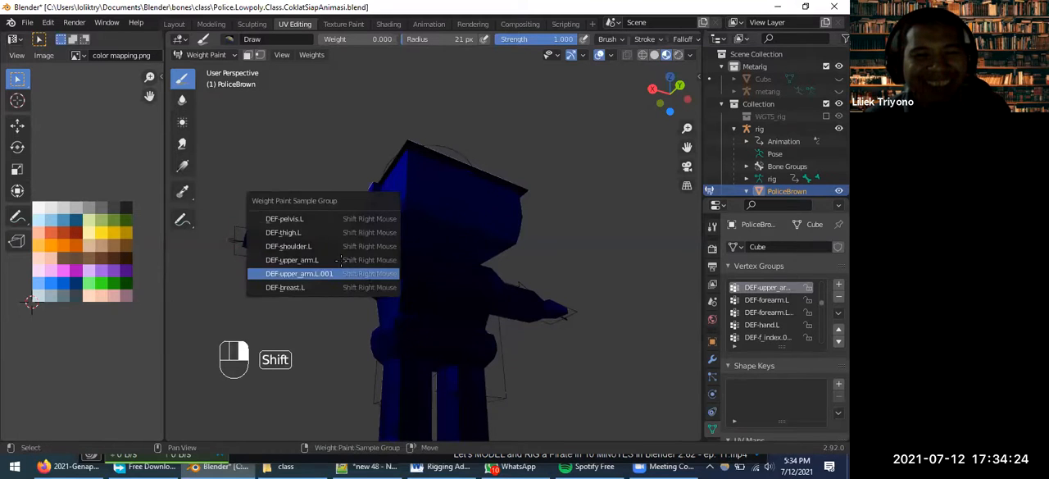
left_click(311, 220)
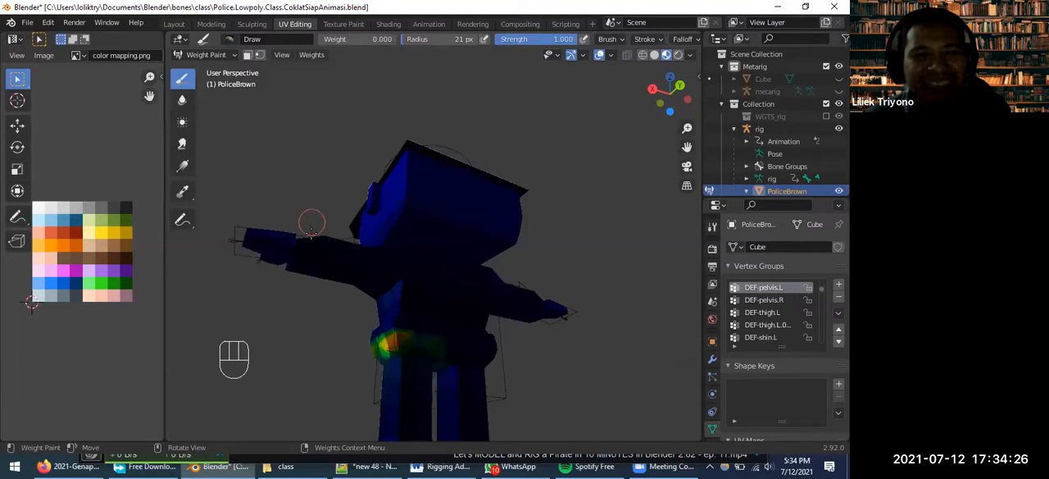
right_click(344, 265, "shift")
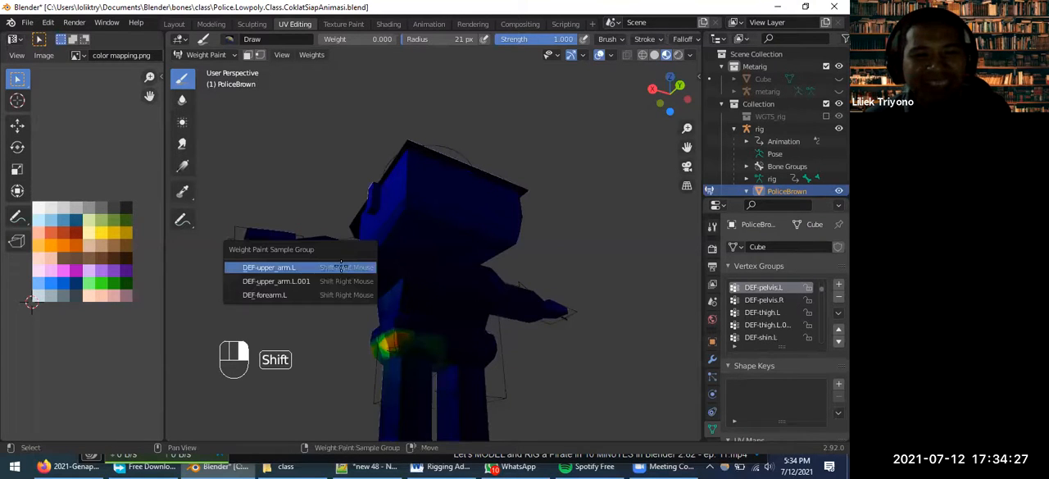
left_click(277, 281)
right_click(324, 270, "shift")
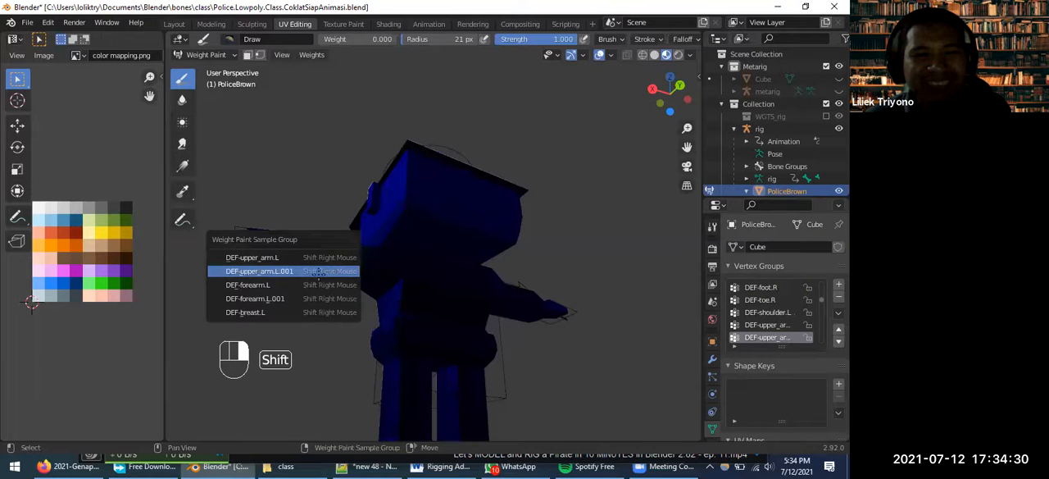
middle_click_drag(346, 304, 327, 297)
middle_click_drag(276, 278, 278, 350)
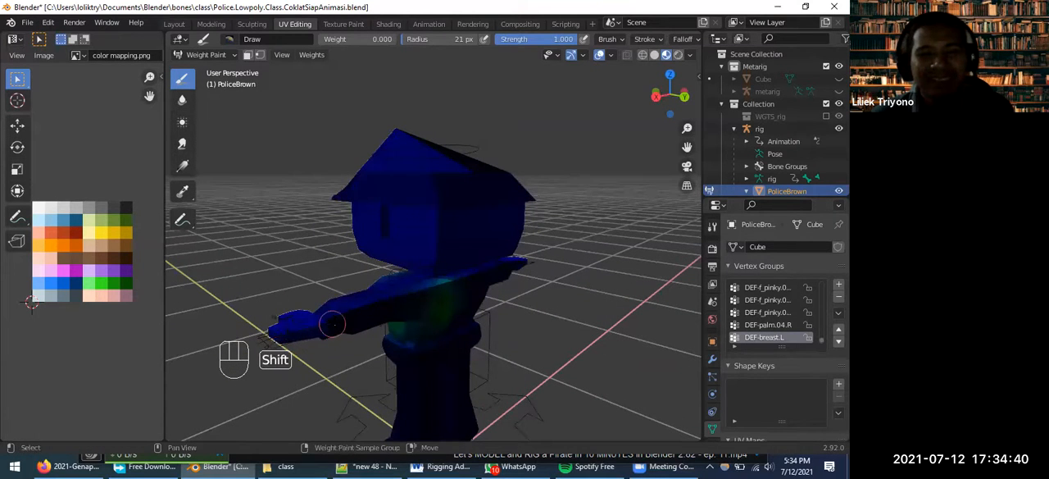
Make DEF-upper_arm.L the active vertex group by sampling the left arm, and inspect its spread onto the torso from below
scroll(350, 320, "up", 2)
mouse_move(350, 352)
middle_mouse_down()
mouse_move(363, 330)
mouse_move(348, 335)
middle_mouse_up()
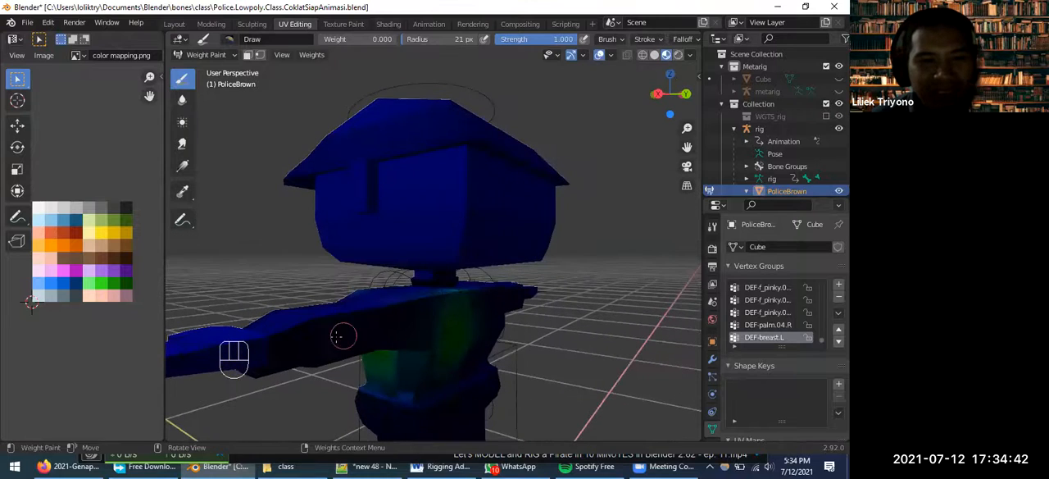
right_click(319, 336, "shift")
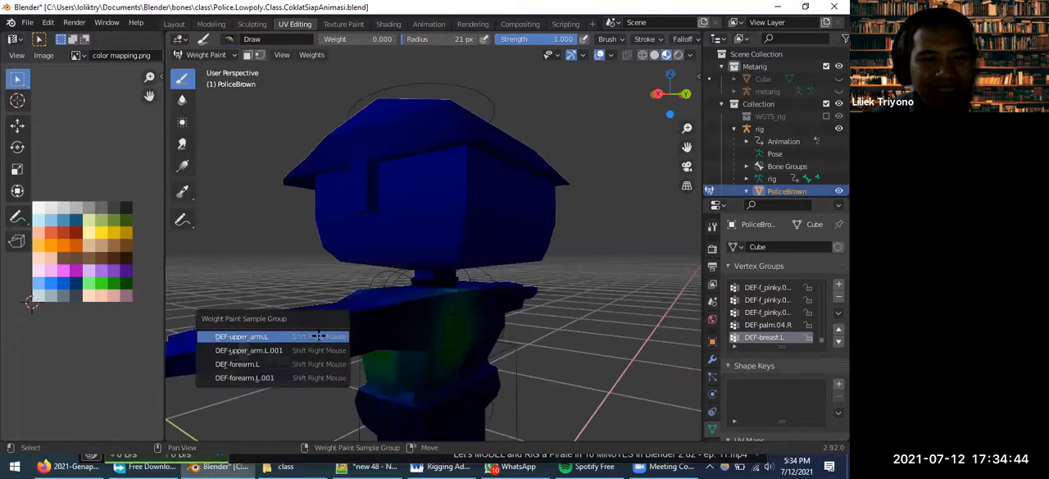
left_click(241, 336)
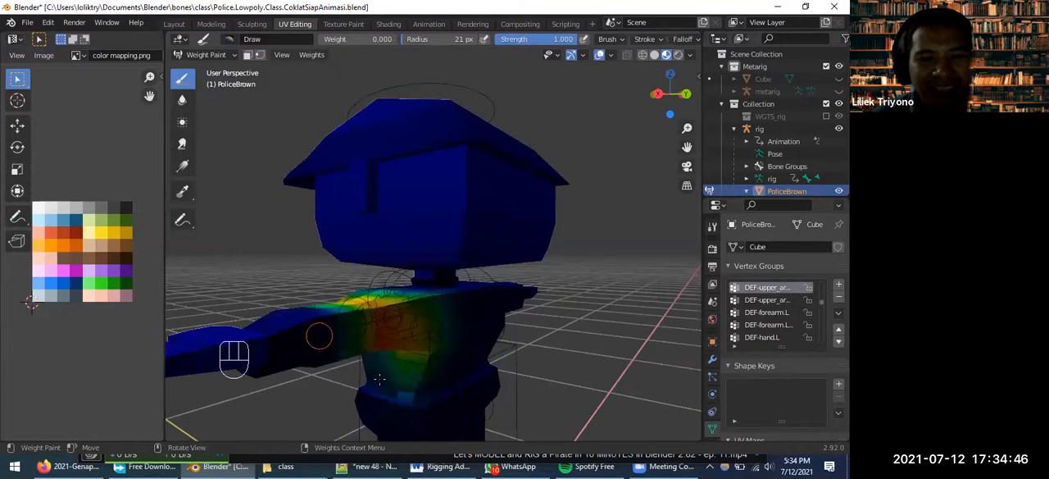
middle_click_drag(382, 383, 402, 387)
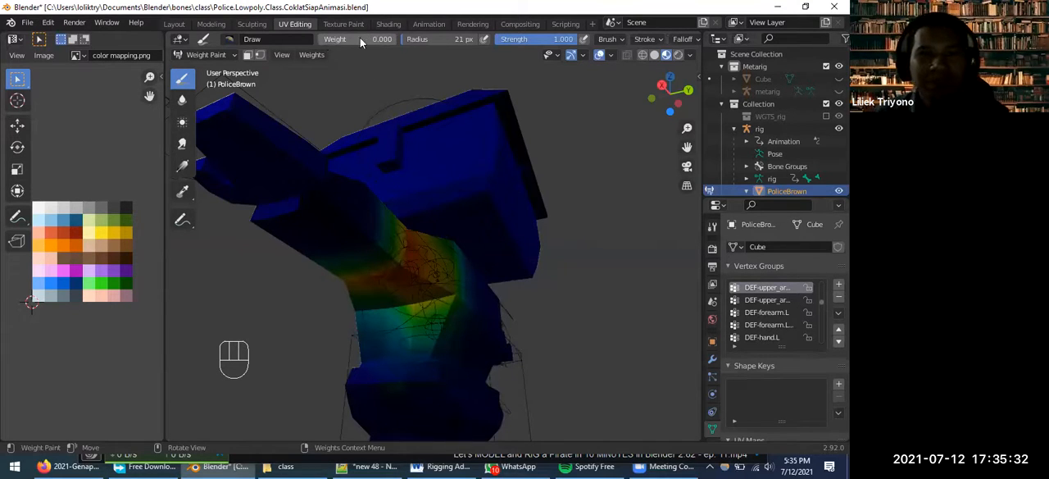
Set the brush weight to 1.000 and paint a test stroke of DEF-upper_arm.L weight on the waist
left_click_drag(328, 39, 397, 39)
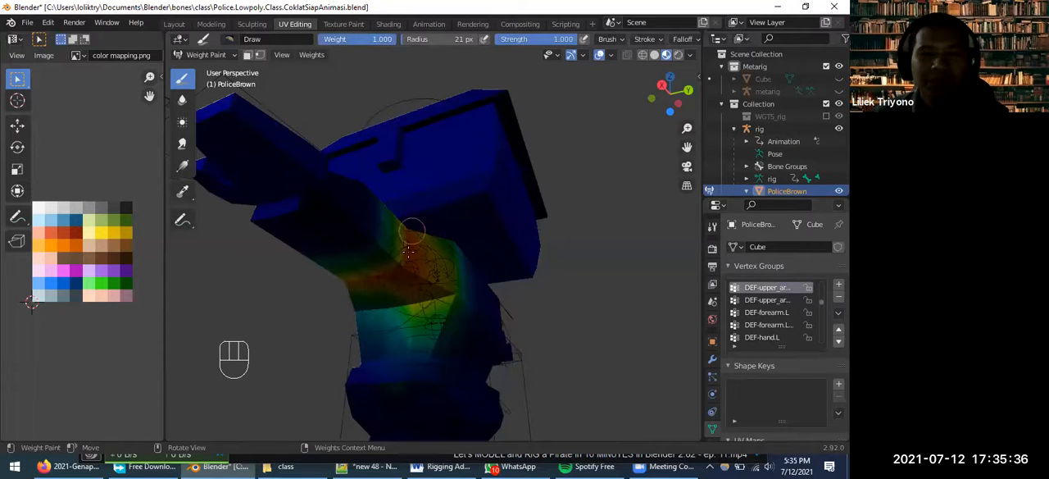
left_click_drag(410, 398, 399, 383)
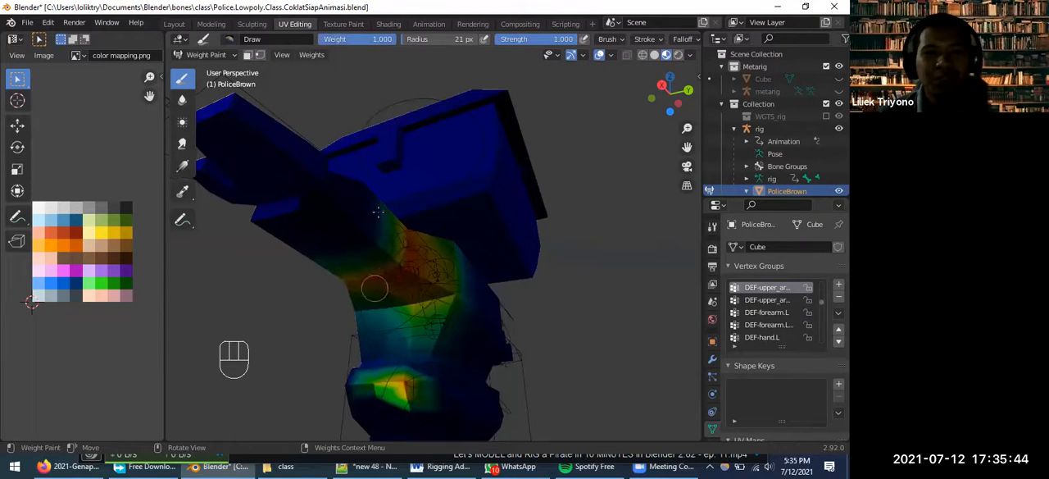
Set the brush weight to 0.000 and the radius to 27 px, and erase the DEF-upper_arm.L weight from the waist
left_click_drag(386, 39, 318, 38)
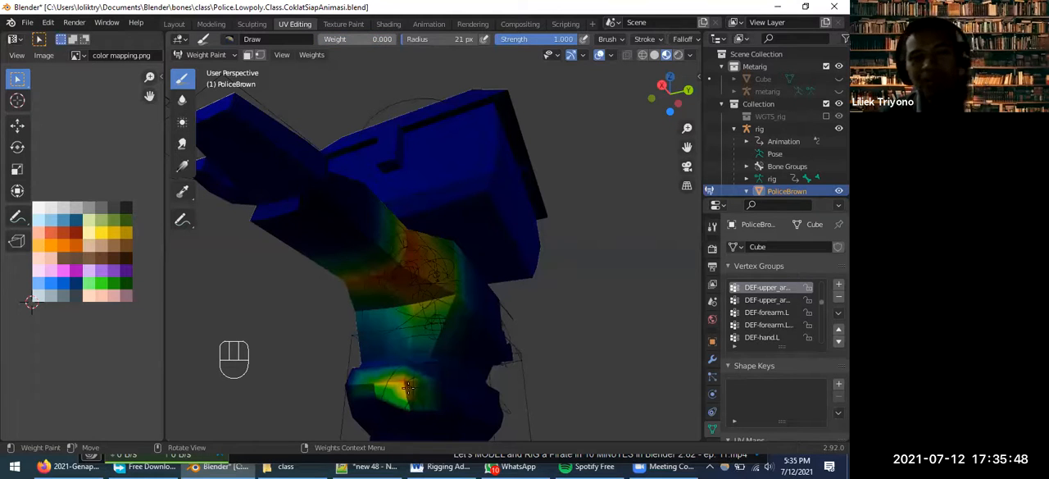
key("f")
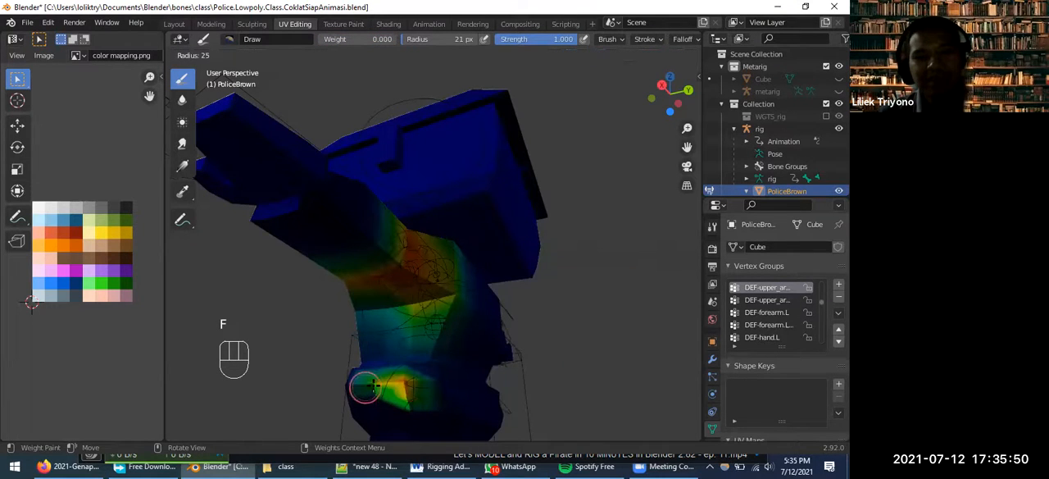
left_click(384, 386)
mouse_move(377, 385)
left_mouse_down()
mouse_move(437, 391)
mouse_move(421, 398)
mouse_move(386, 356)
mouse_move(382, 368)
mouse_move(456, 333)
mouse_move(451, 347)
mouse_move(452, 323)
mouse_move(403, 328)
mouse_move(452, 312)
mouse_move(417, 316)
left_mouse_up()
key("f")
left_click(407, 322)
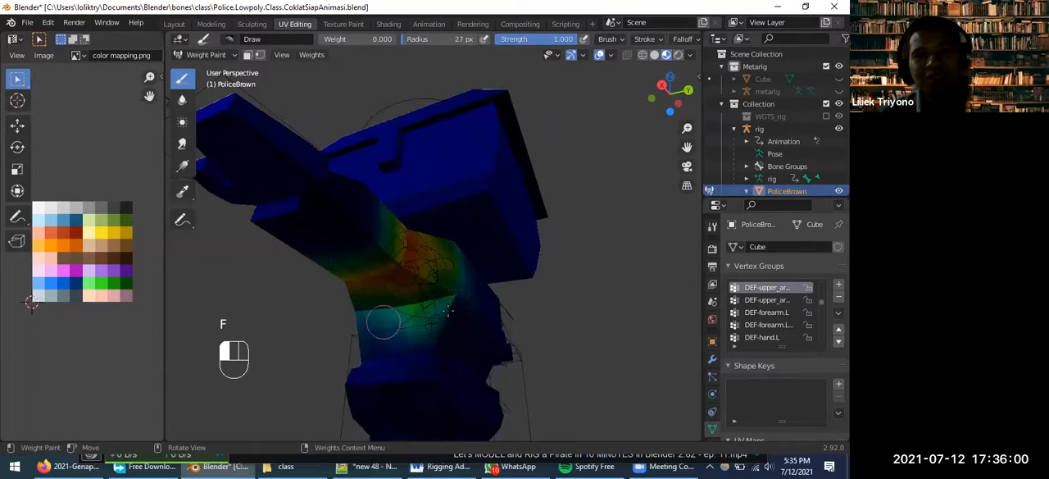
Erase the DEF-upper_arm.L weights from the left side of the torso below the armpit
mouse_move(446, 312)
left_mouse_down()
mouse_move(388, 314)
mouse_move(450, 314)
mouse_move(415, 327)
mouse_move(428, 298)
mouse_move(388, 325)
mouse_move(451, 296)
mouse_move(356, 304)
mouse_move(424, 349)
mouse_move(403, 363)
mouse_move(389, 335)
left_mouse_up()
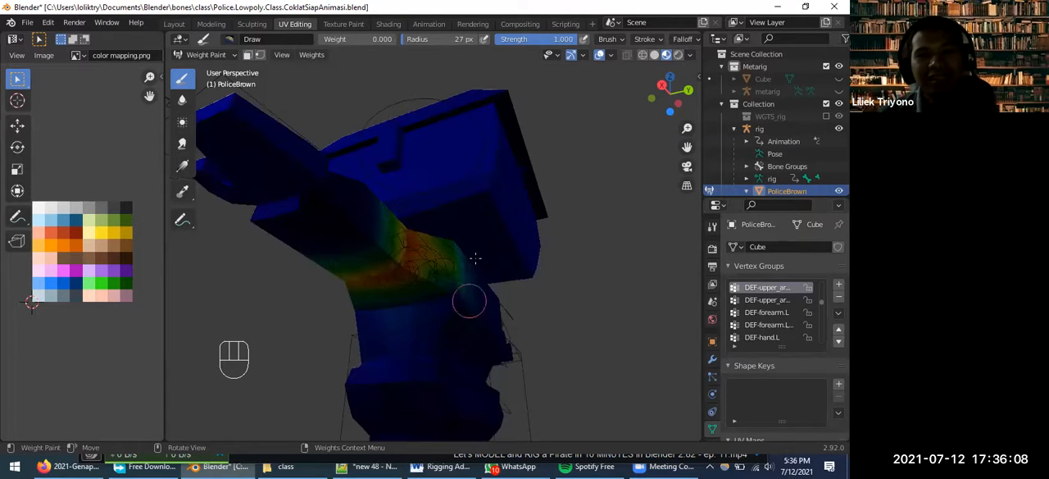
left_click_drag(469, 301, 471, 287)
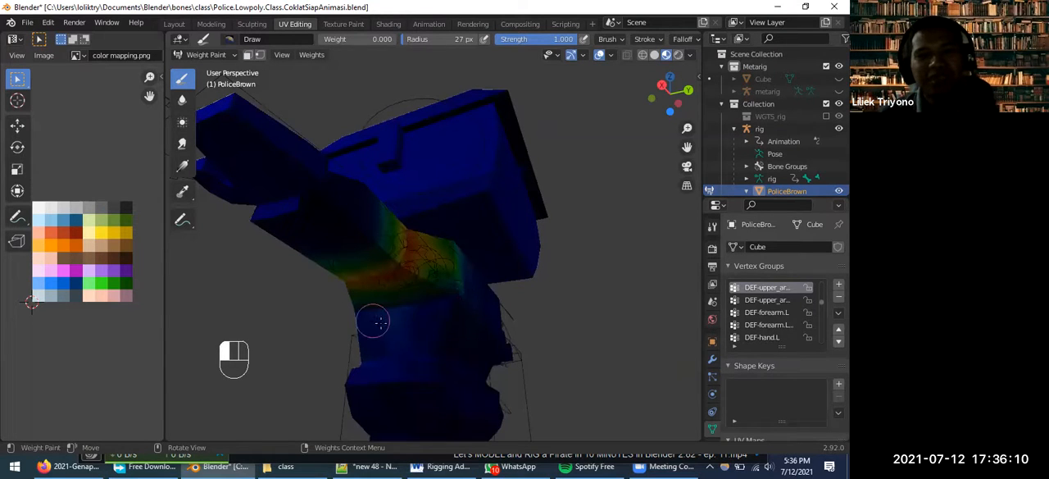
middle_click_drag(459, 329, 489, 336)
middle_click_drag(421, 302, 418, 284)
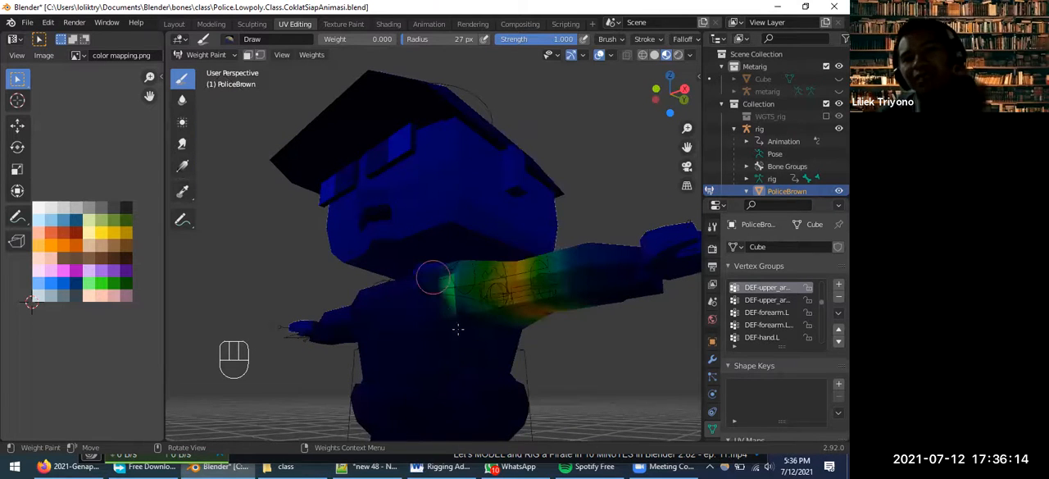
Erase the remaining DEF-upper_arm.L weights from the front of the chest beside the left shoulder
middle_click_drag(422, 334, 338, 334)
mouse_move(454, 307)
middle_mouse_down()
mouse_move(466, 309)
mouse_move(438, 312)
middle_mouse_up()
mouse_move(440, 322)
left_mouse_down()
mouse_move(439, 344)
mouse_move(445, 316)
mouse_move(421, 354)
mouse_move(439, 321)
mouse_move(437, 292)
left_mouse_up()
mouse_move(438, 293)
middle_mouse_down()
mouse_move(465, 318)
mouse_move(453, 240)
middle_mouse_up()
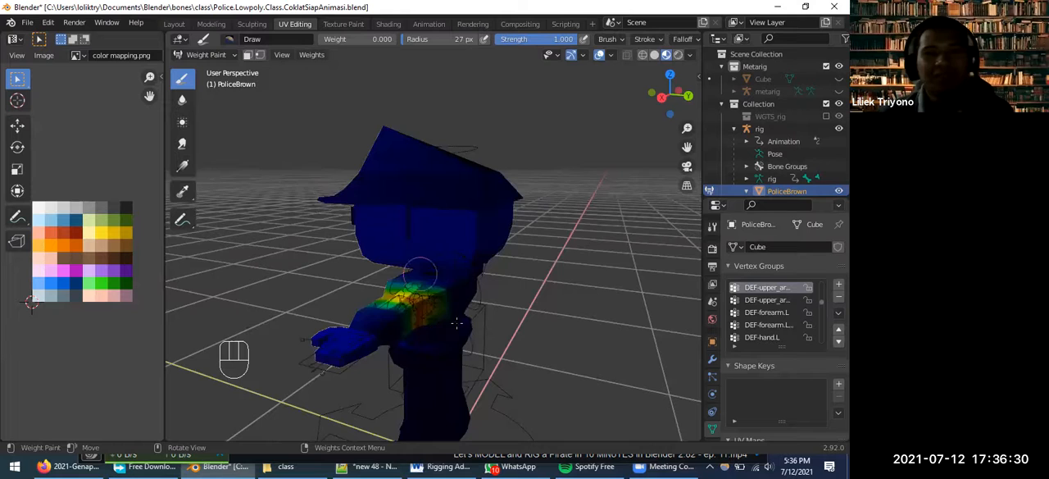
Sample DEF-upper_arm.R on the right arm and erase its weights from the torso below the right armpit
middle_click_drag(459, 322, 340, 293)
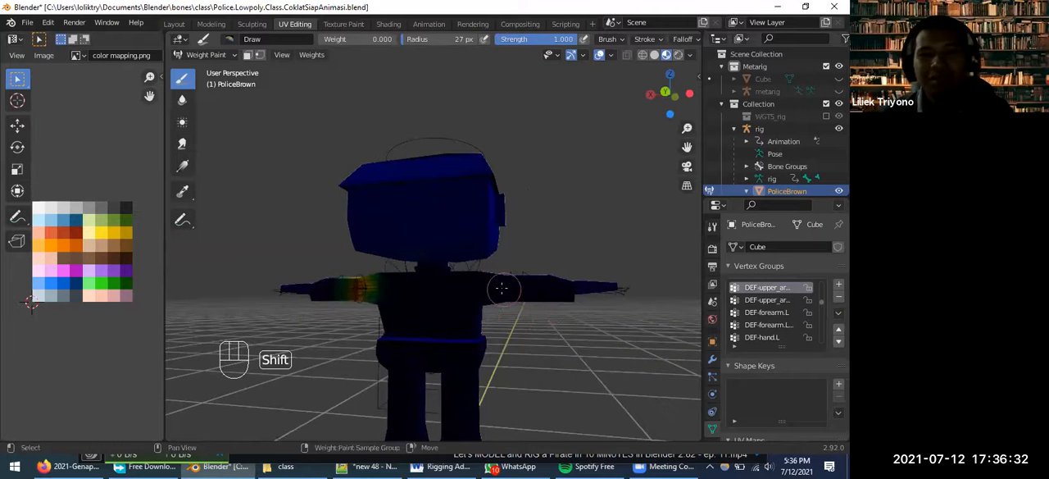
right_click(502, 288, "shift")
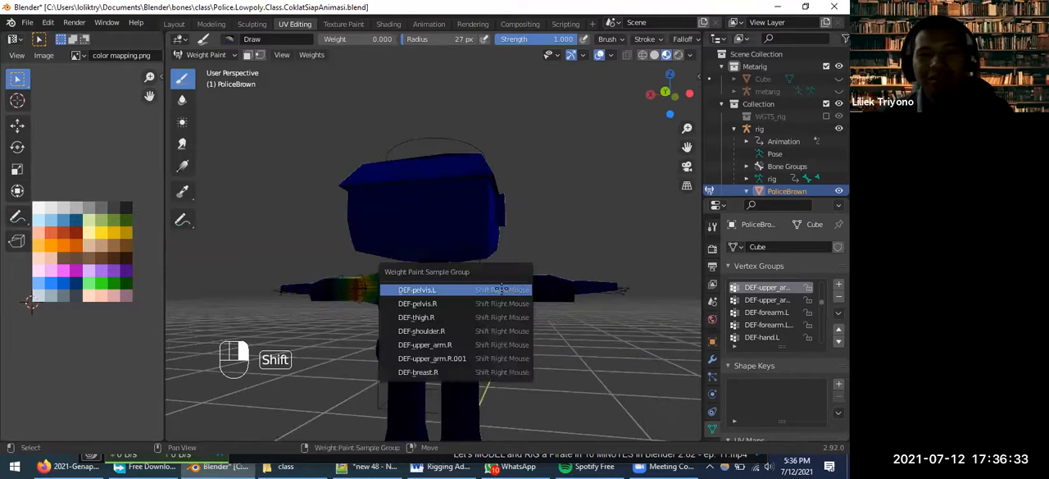
left_click(452, 344)
mouse_move(500, 333)
middle_mouse_down()
mouse_move(459, 328)
mouse_move(435, 343)
middle_mouse_up()
mouse_move(425, 333)
left_mouse_down()
mouse_move(393, 328)
mouse_move(471, 335)
left_mouse_up()
middle_click_drag(472, 333, 476, 378)
mouse_move(480, 373)
left_mouse_down()
mouse_move(446, 360)
mouse_move(492, 367)
mouse_move(472, 362)
left_mouse_up()
middle_click_drag(468, 371, 473, 351)
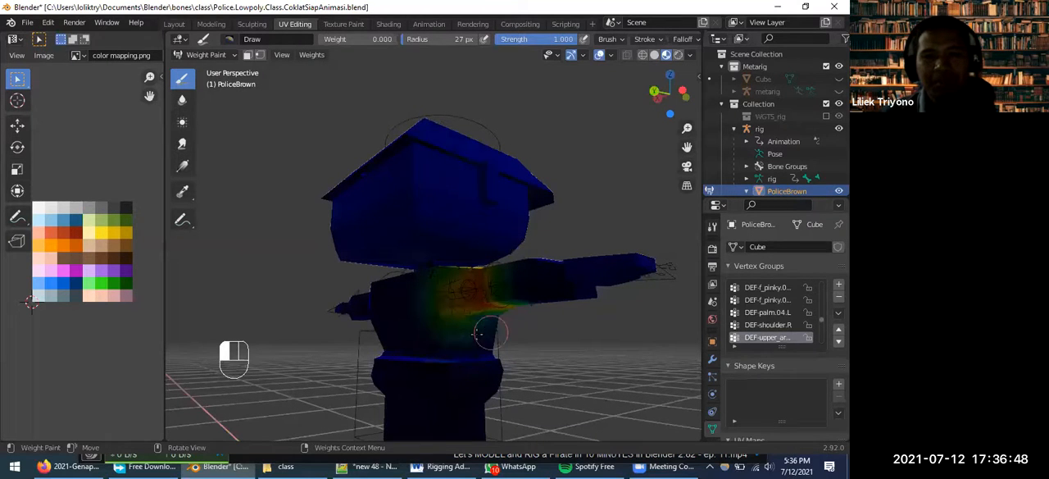
Enlarge the brush radius to 56 px and erase the DEF-upper_arm.R weights from the right side of the back
mouse_move(438, 331)
middle_mouse_down()
mouse_move(461, 358)
mouse_move(419, 338)
middle_mouse_up()
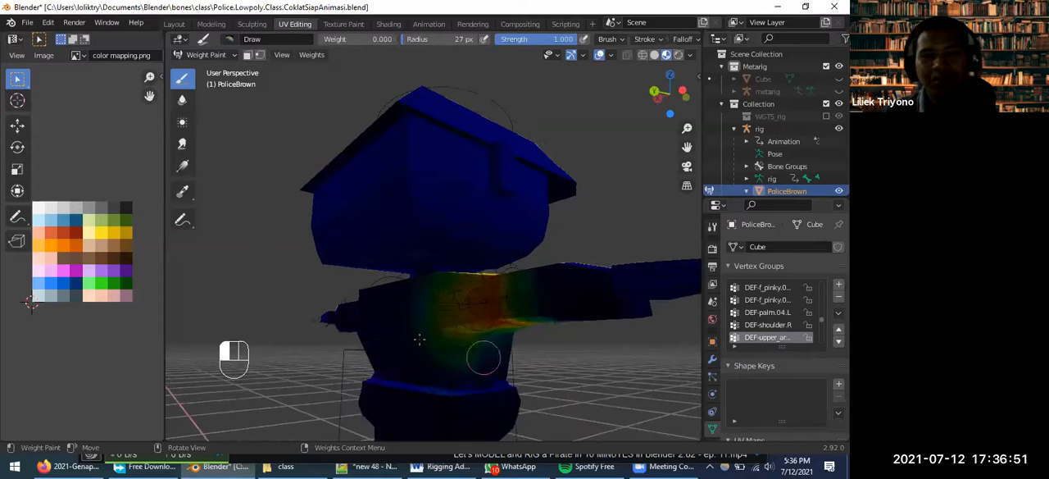
key("f")
left_click(472, 371)
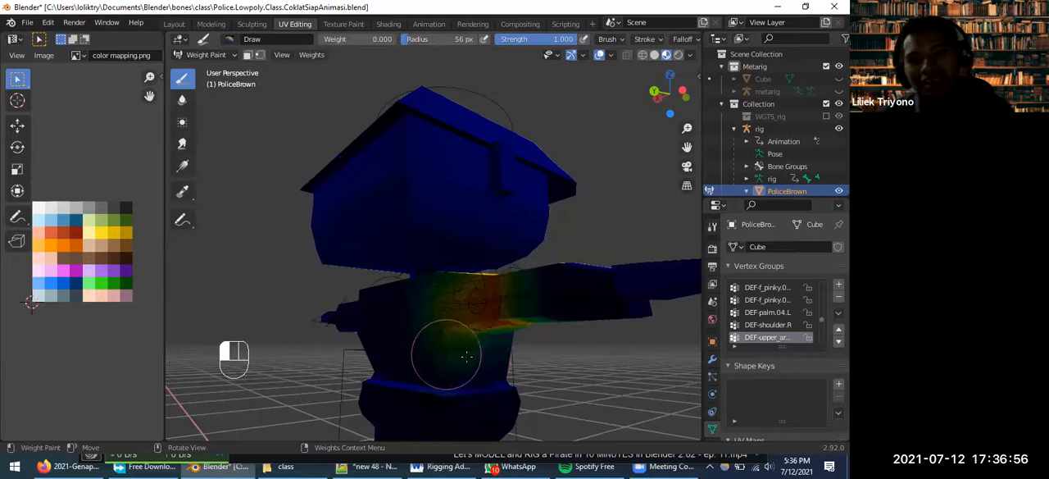
mouse_move(480, 353)
left_mouse_down()
mouse_move(427, 344)
mouse_move(492, 358)
left_mouse_up()
mouse_move(471, 363)
middle_mouse_down()
mouse_move(445, 425)
mouse_move(397, 343)
mouse_move(425, 300)
middle_mouse_up()
Reduce the brush radius to 28 px and erase the remaining DEF-upper_arm.R weights from the torso around the right shoulder
key("f")
left_click(460, 303)
middle_click_drag(460, 303, 439, 300)
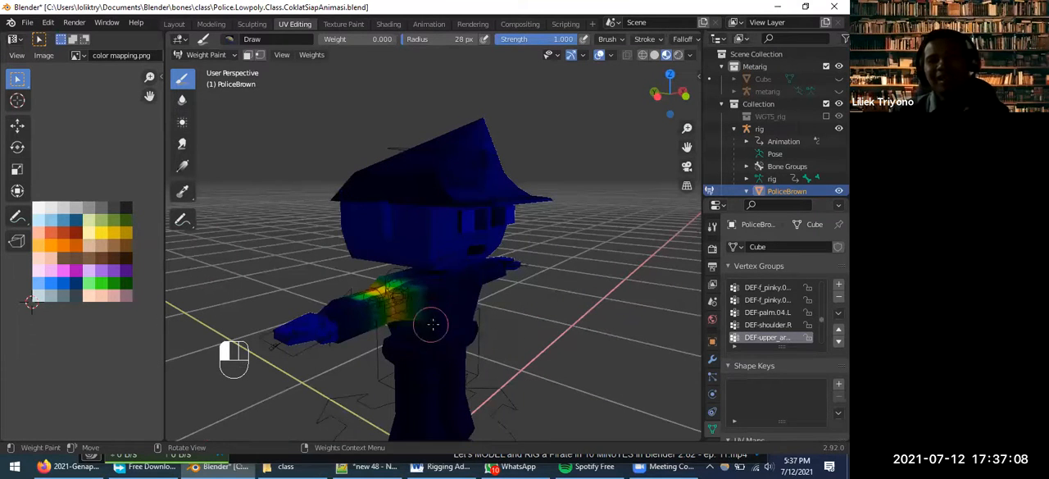
middle_click_drag(430, 293, 509, 270)
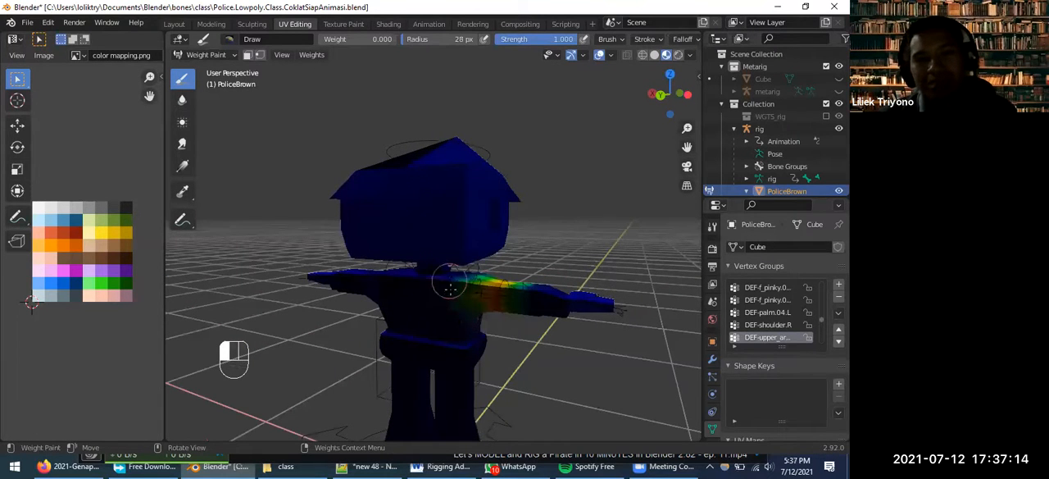
mouse_move(462, 307)
middle_mouse_down()
mouse_move(329, 289)
mouse_move(445, 328)
middle_mouse_up()
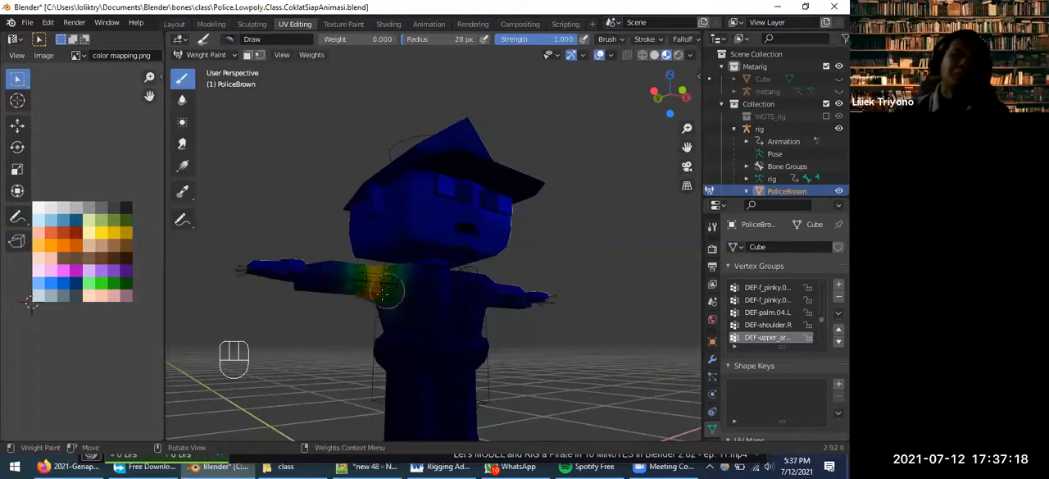
middle_click_drag(382, 297, 435, 287)
middle_click_drag(366, 297, 426, 286)
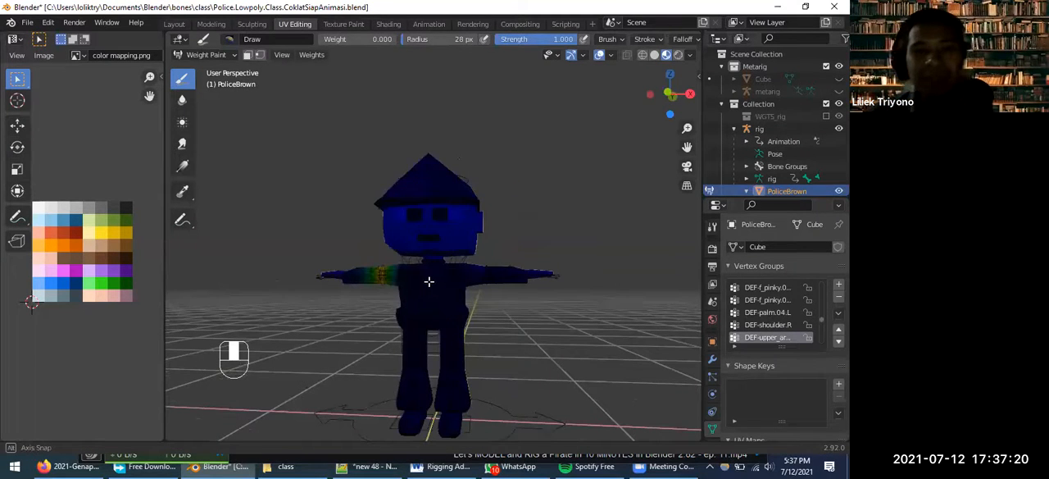
Leave Weight Paint and switch to the Animation workspace, with the character seen from the front
key("Tab")
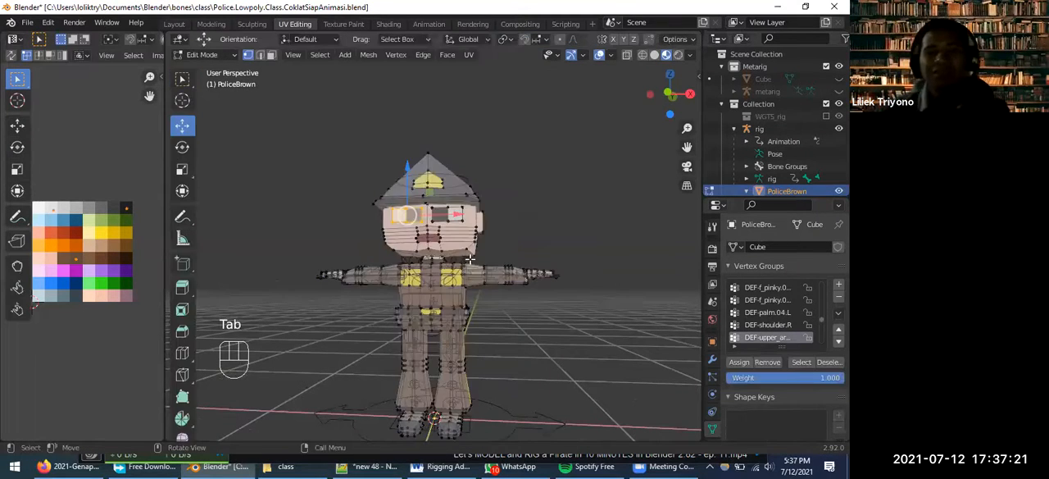
left_click(204, 55)
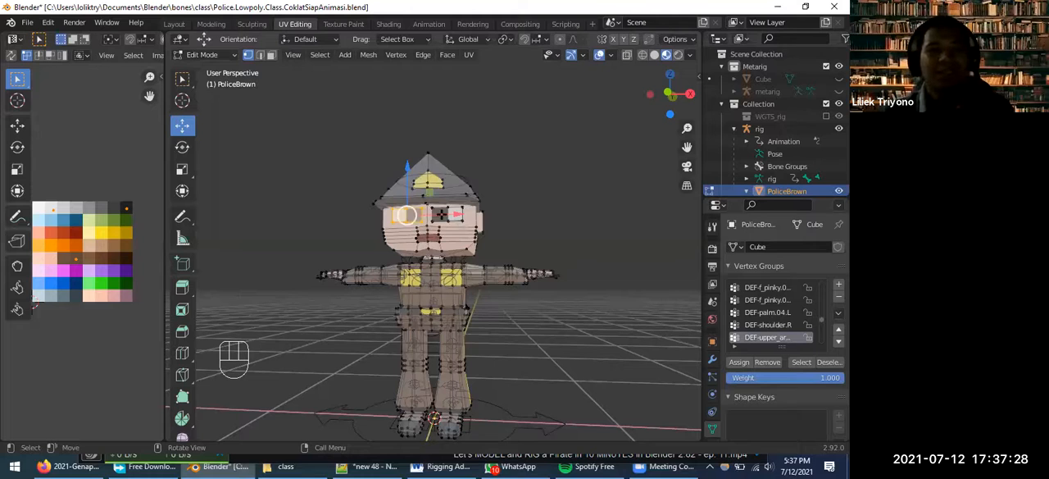
left_click(429, 24)
scroll(475, 158, "up", 5)
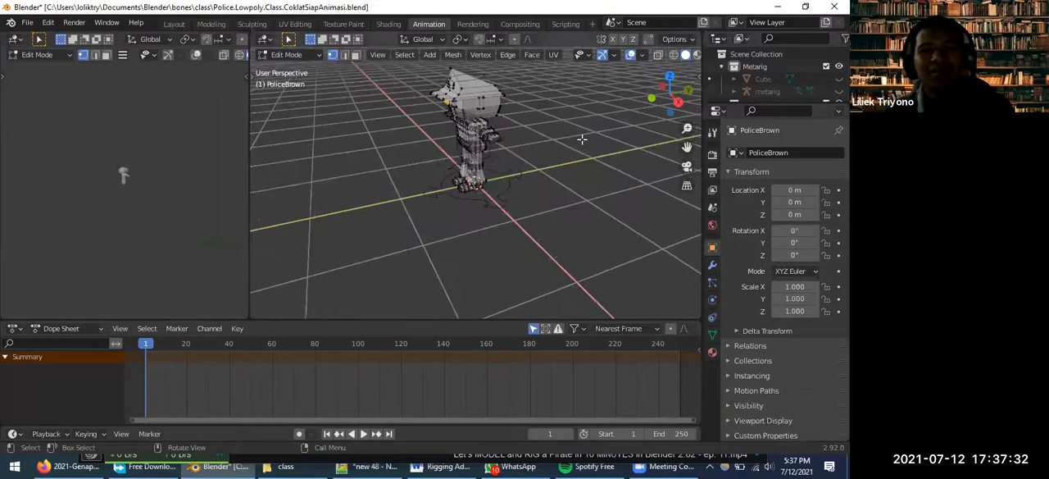
middle_click_drag(568, 146, 592, 135)
middle_click_drag(513, 159, 488, 136)
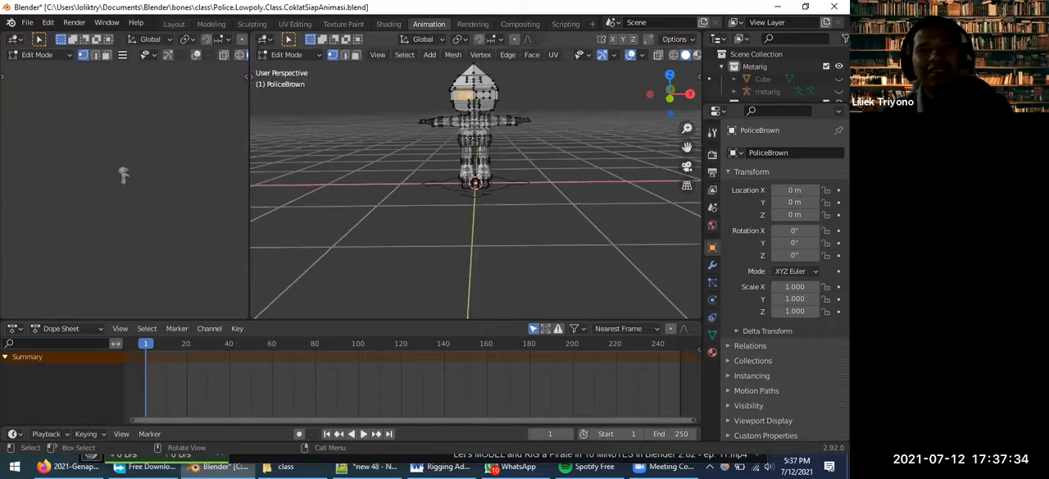
Return PoliceBrown to Object Mode, select the rig and put it in Pose Mode
key("Tab")
scroll(464, 143, "up", 5)
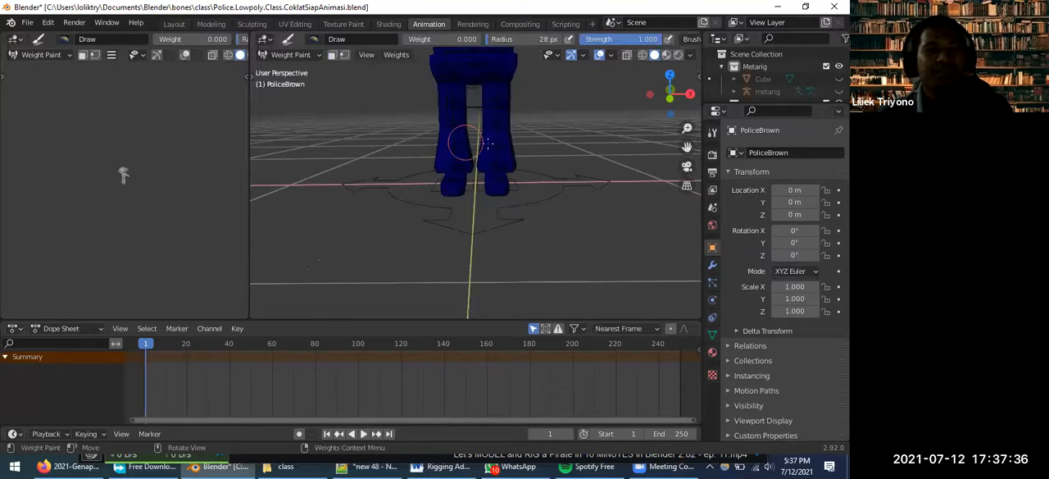
left_click(295, 55)
key("Return")
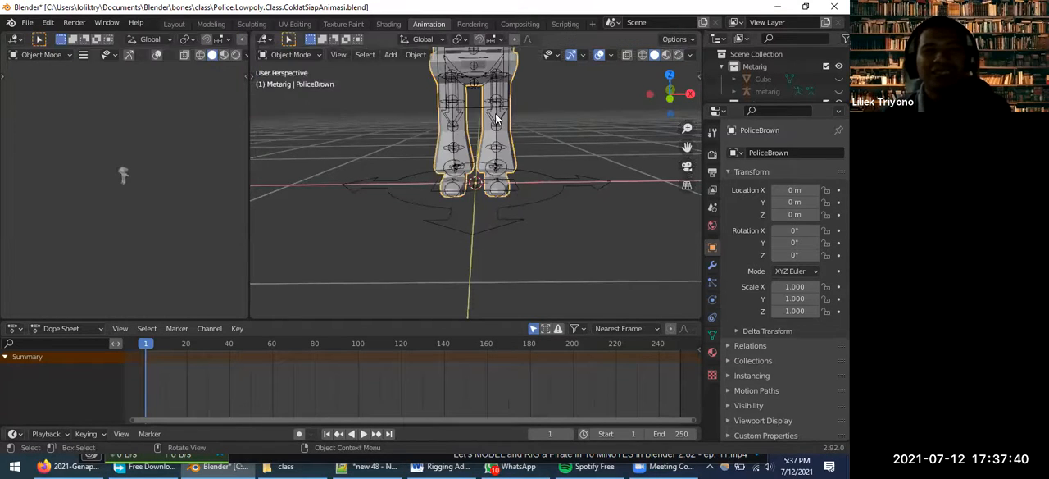
left_click(495, 113)
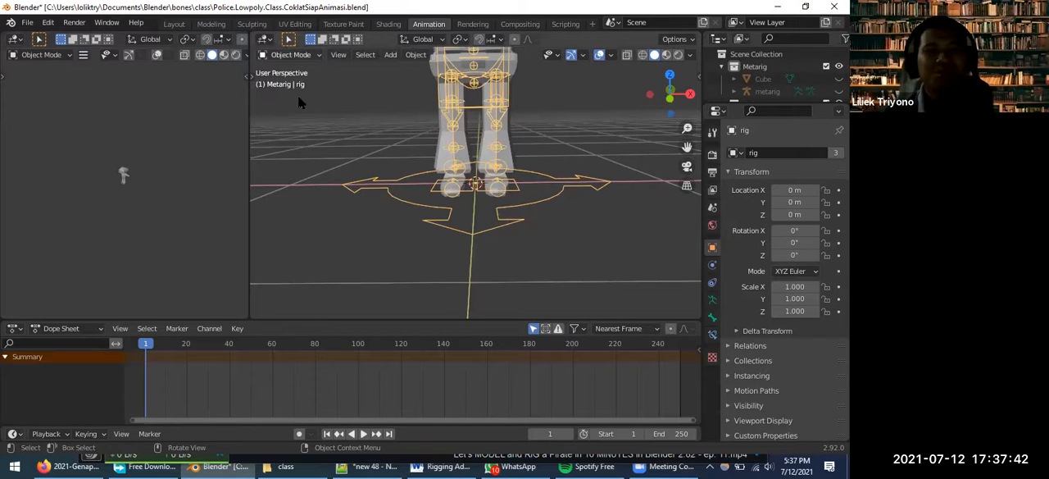
key("ctrl+Tab")
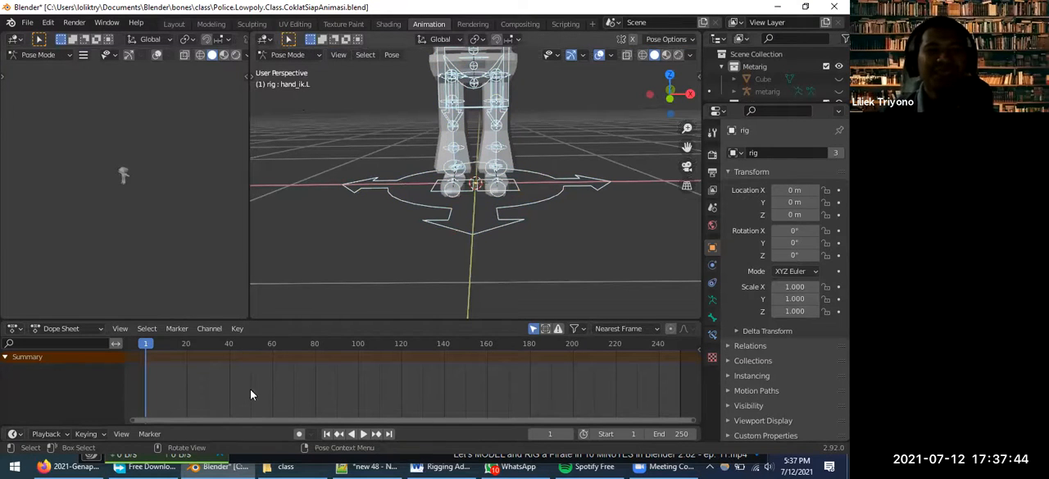
Lower the torso control so the knees bend, and display the character's colours in the viewport
left_click(475, 110)
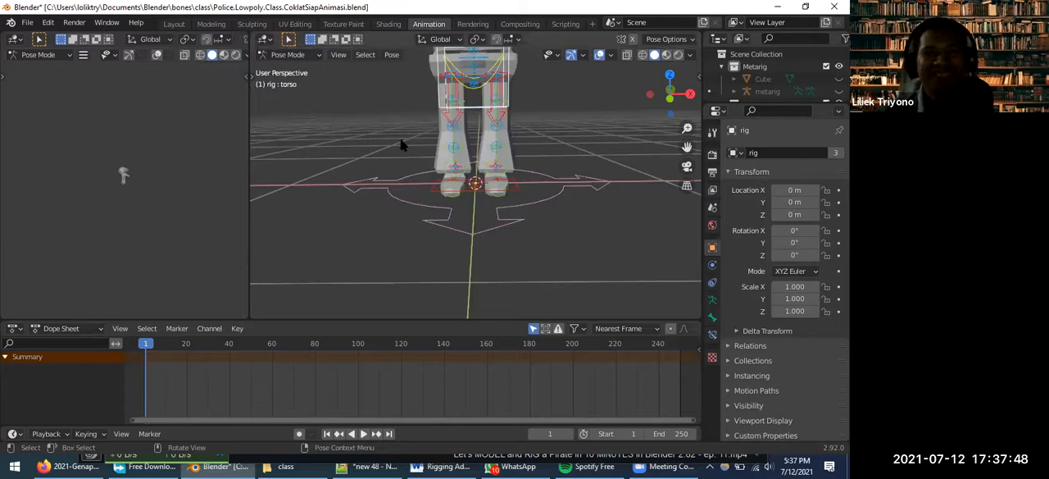
middle_click_drag(416, 148, 397, 144)
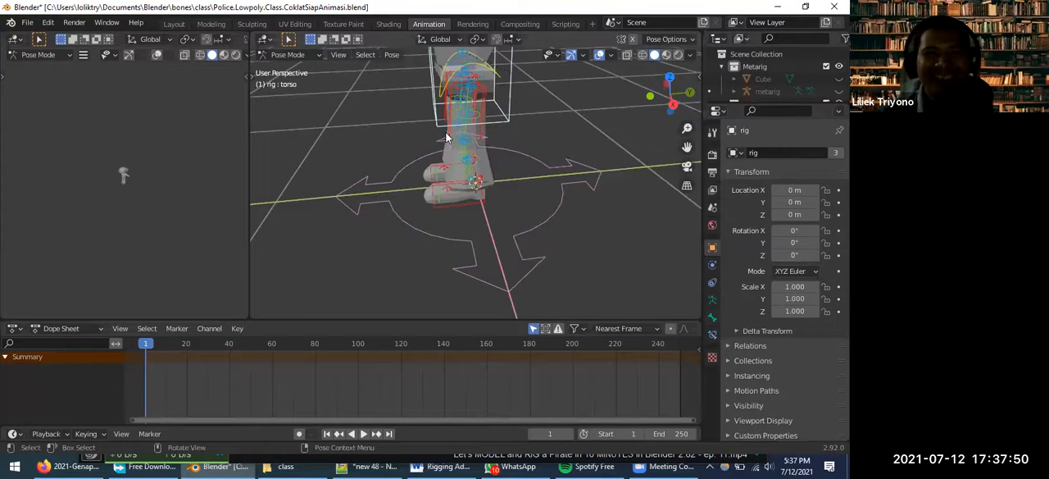
scroll(453, 137, "down", 2)
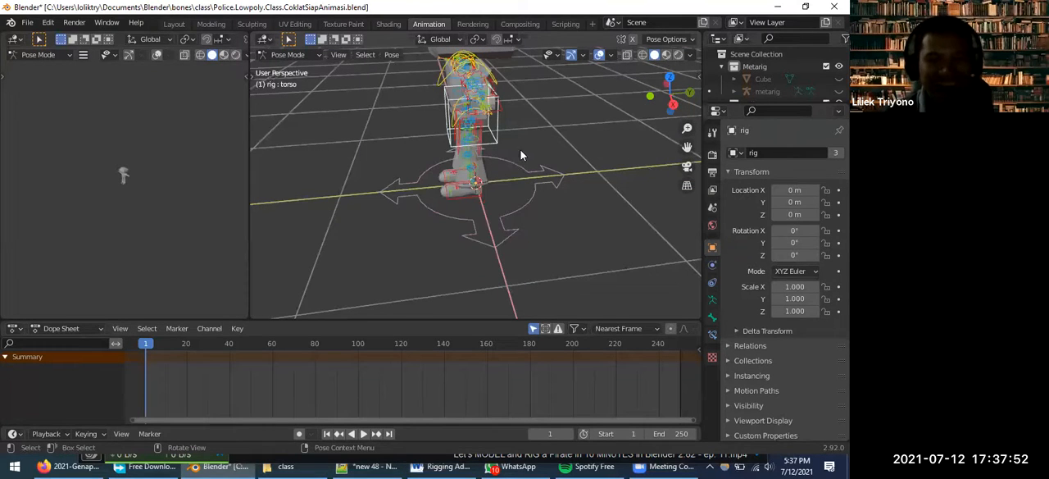
key("g")
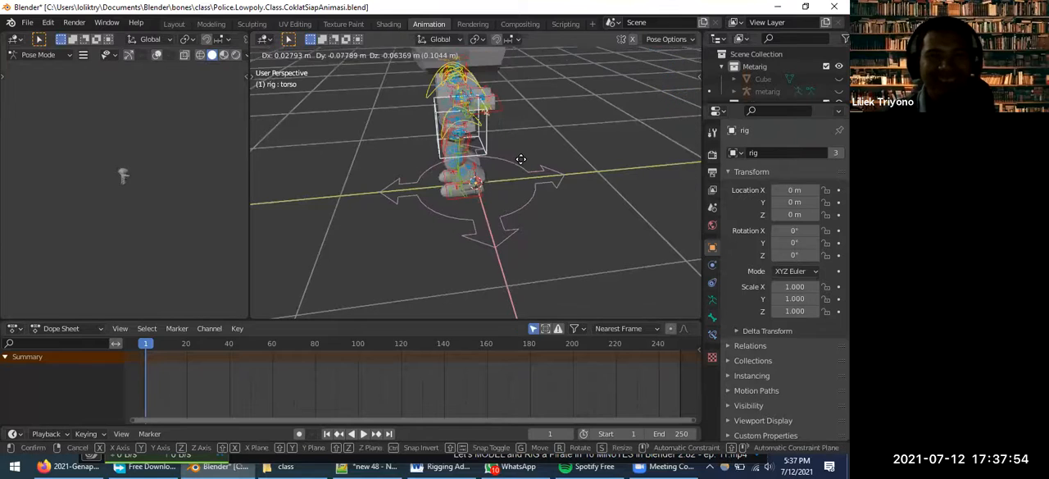
left_click(681, 58)
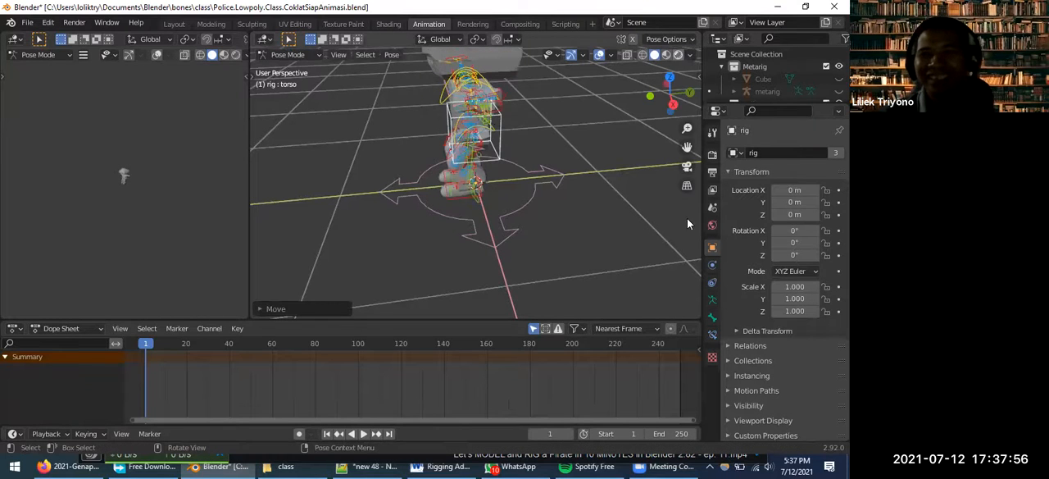
left_click(690, 54)
scroll(559, 163, "down", 2)
Select the foot_ik.R control and use the Move tool to lift the right foot forward and up
middle_click_drag(630, 138, 454, 189)
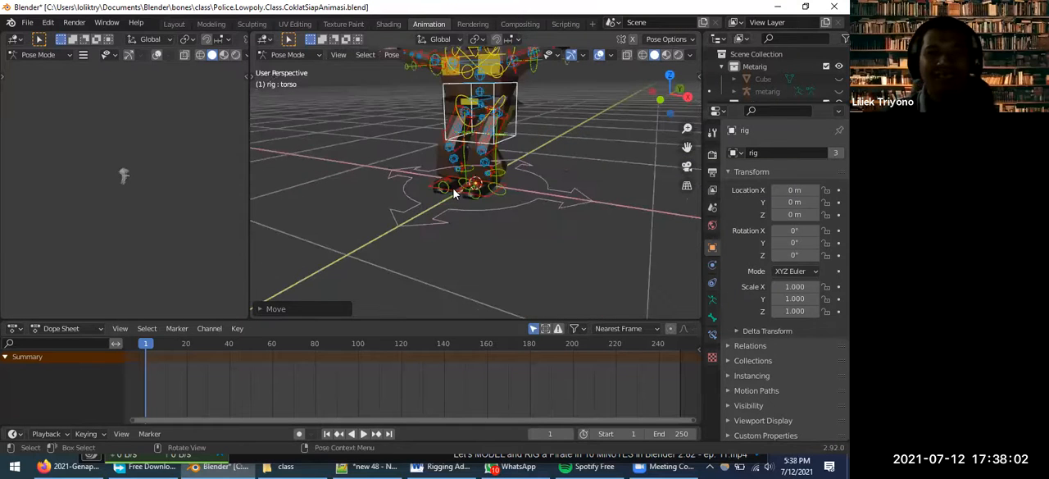
left_click(455, 187)
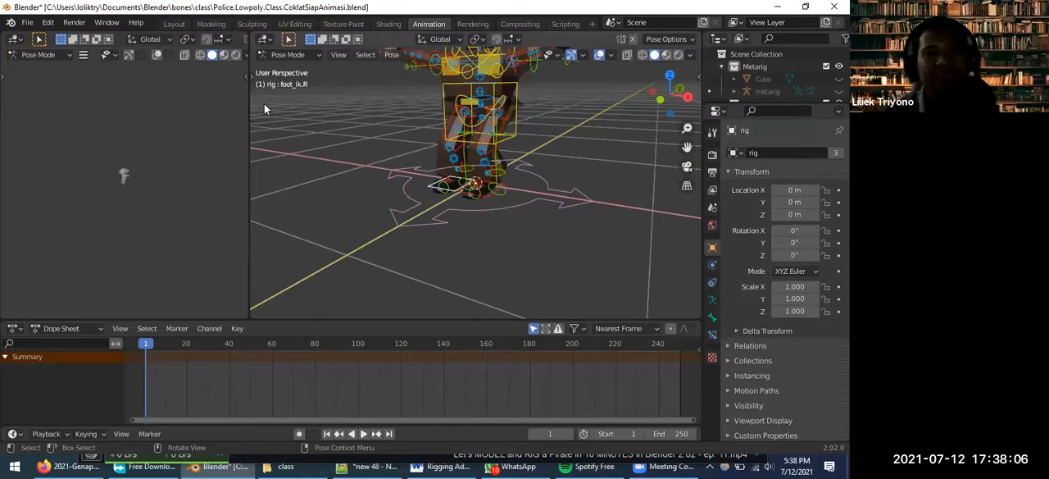
key("t")
left_click(266, 126)
left_click_drag(450, 168, 443, 177)
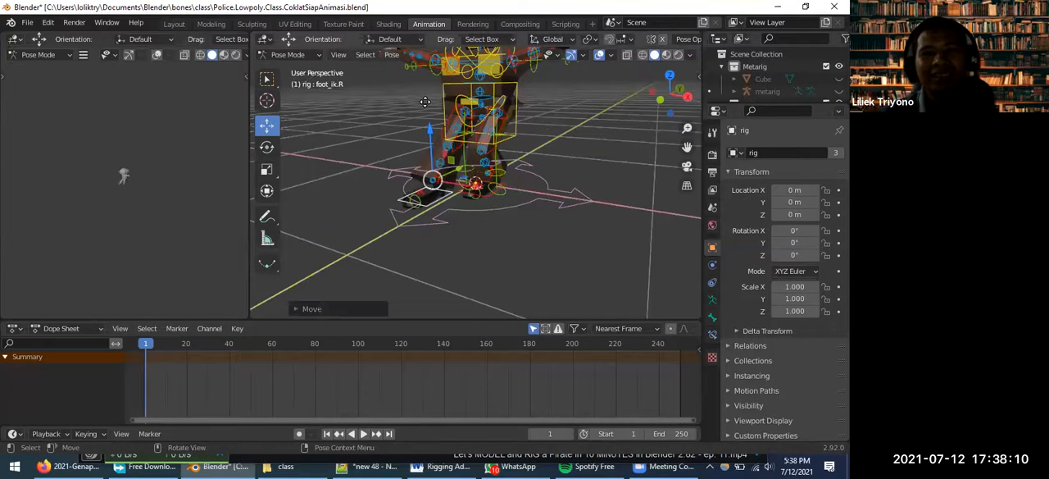
middle_click_drag(426, 168, 459, 180)
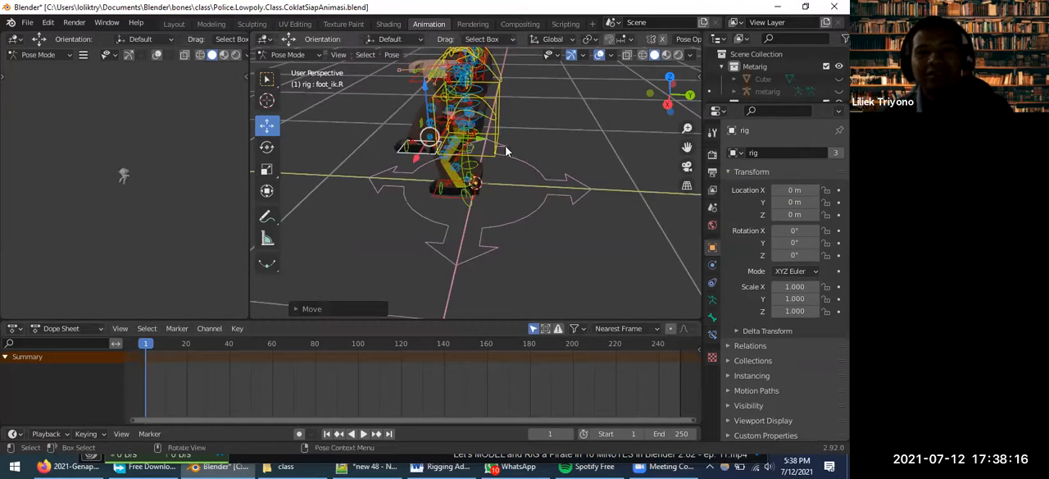
Insert a keyframe for foot_ik.R at frame 1 and set the current frame to 100
key("i")
left_click(446, 189)
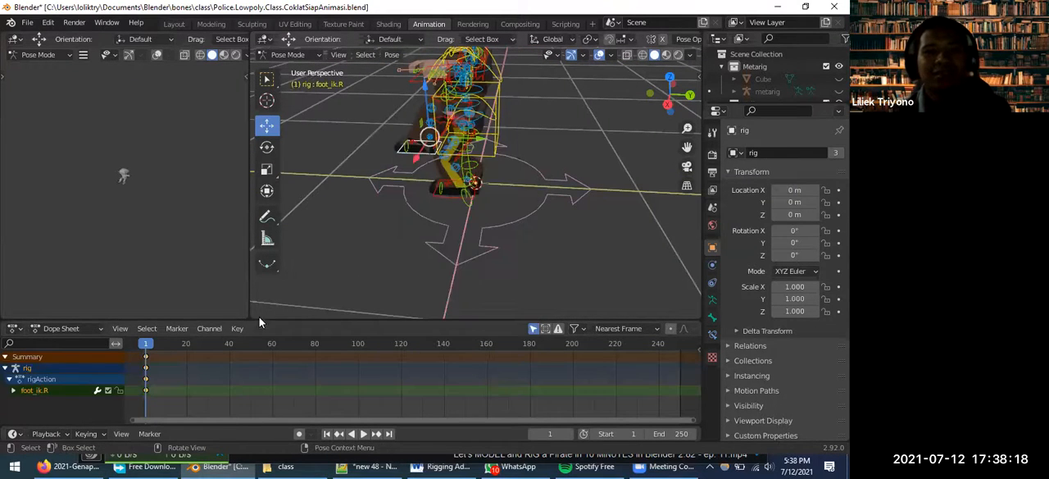
left_click_drag(204, 344, 358, 348)
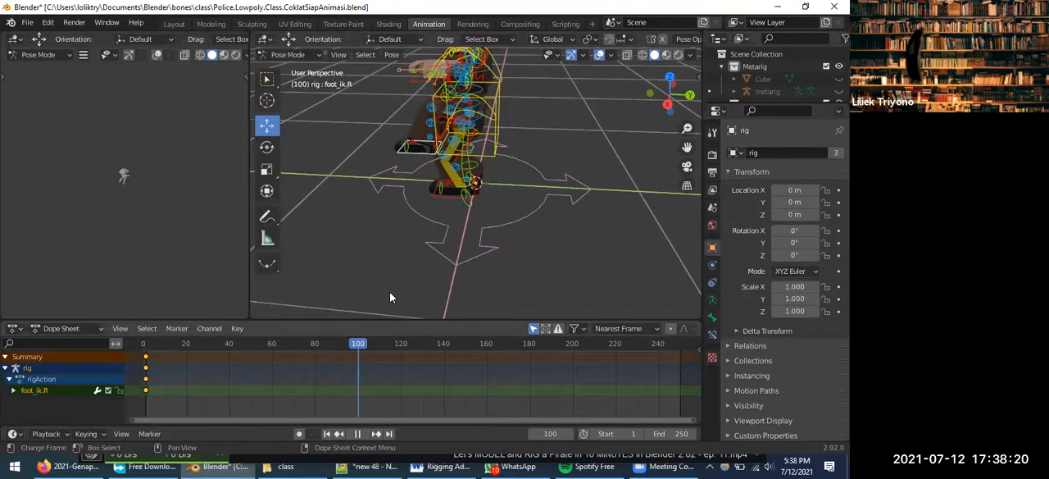
Move the raised right foot back down beside the left foot at frame 100
middle_click_drag(436, 153, 533, 170)
scroll(463, 144, "up", 3)
left_click_drag(432, 108, 456, 156)
middle_click_drag(463, 172, 490, 150)
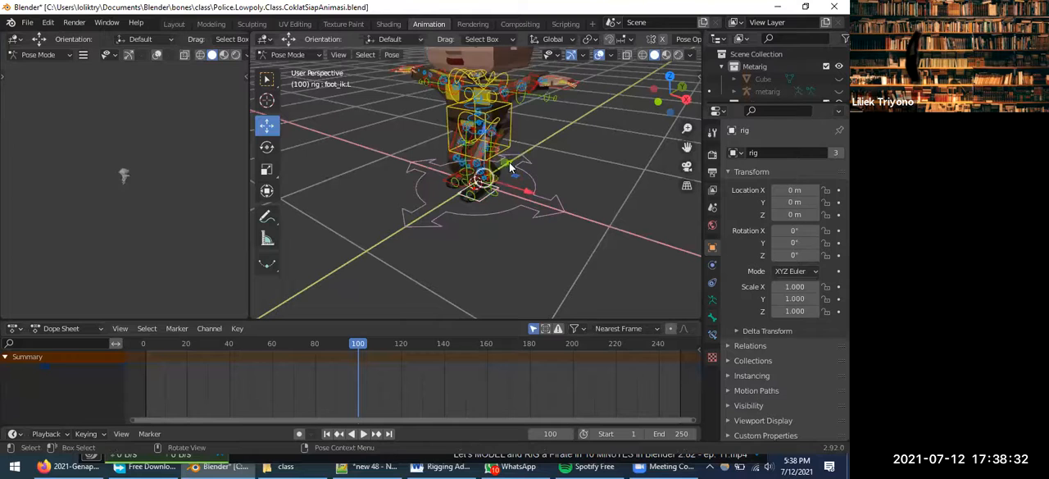
Move the foot_ik.L control so the left foot steps forward at frame 100
left_click(458, 205)
left_click_drag(464, 143, 473, 114)
scroll(468, 232, "up", 1)
middle_click_drag(468, 230, 559, 180)
scroll(530, 177, "up", 2)
left_click_drag(531, 176, 540, 179)
scroll(537, 205, "up", 2)
middle_click_drag(539, 212, 459, 318)
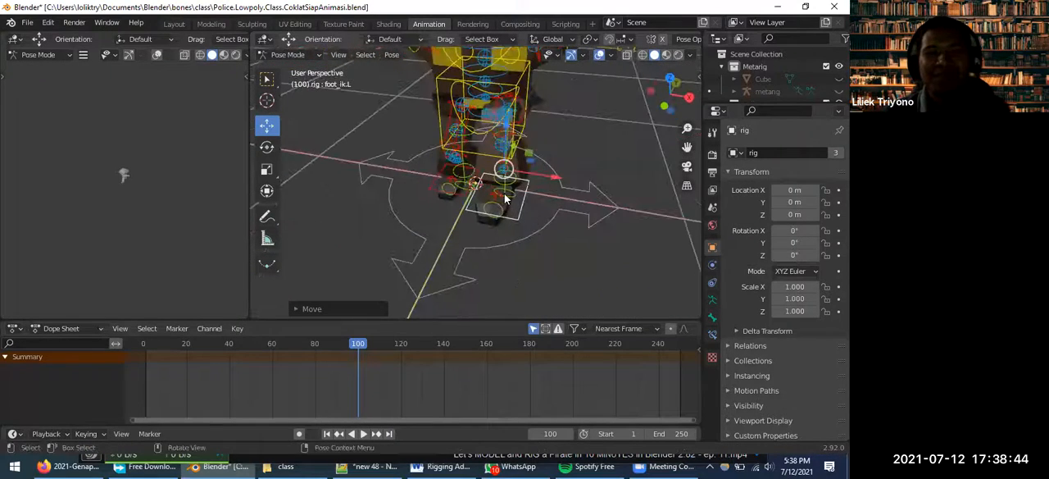
Insert a Location & Rotation keyframe for foot_ik.L at frame 100, and also keyframe all the rig's controls at that frame
key("i")
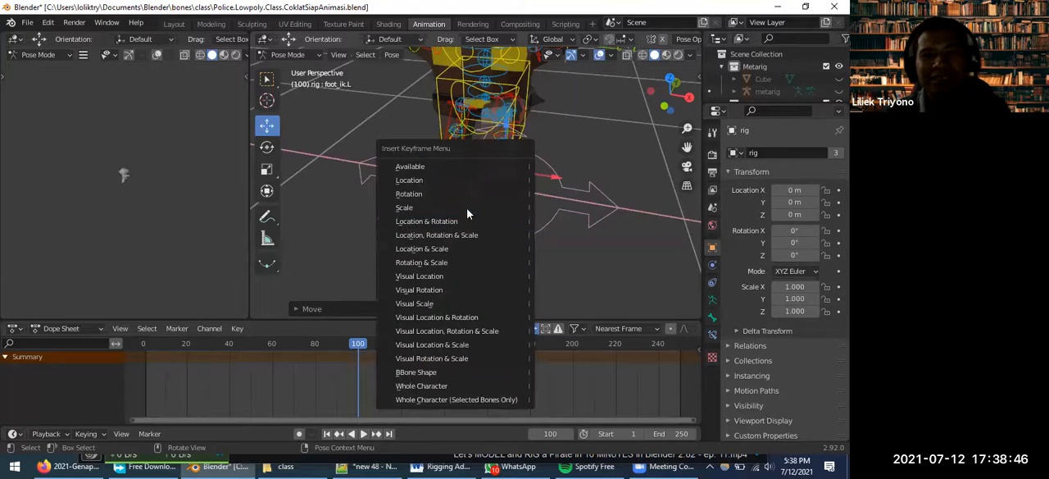
left_click(488, 220)
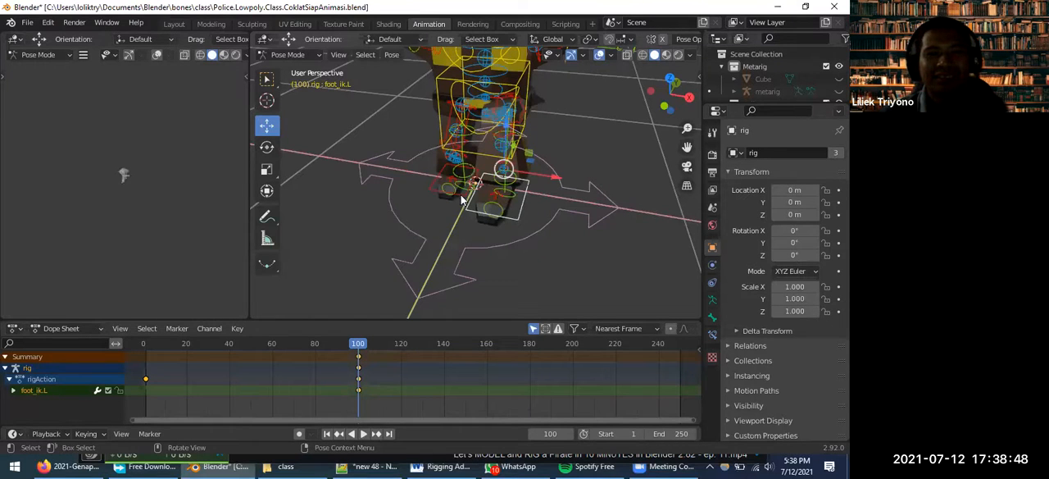
left_click(460, 193)
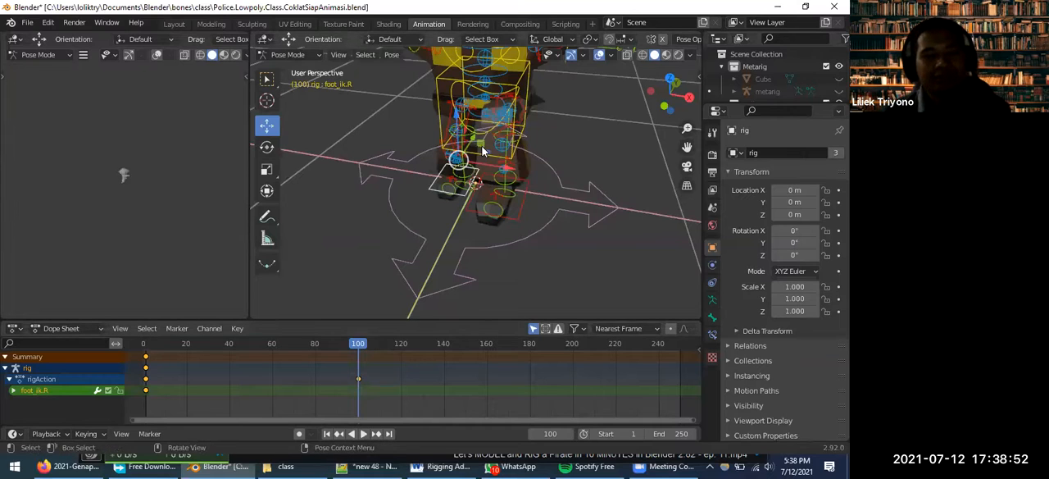
key("a")
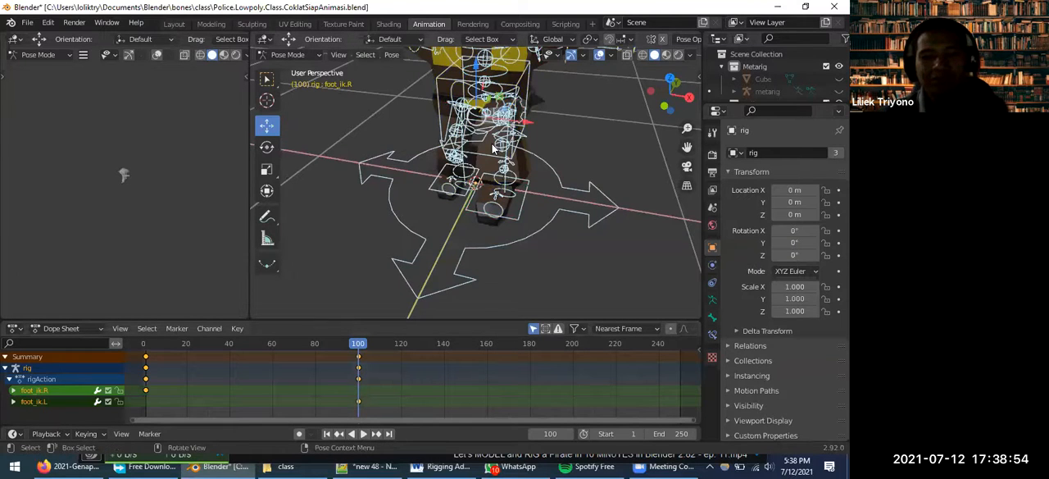
key("i")
left_click(487, 143)
Play and scrub through the timeline between the keyframes to check the character's stepping motion
key("shift+ctrl+space")
left_click_drag(326, 351, 656, 346)
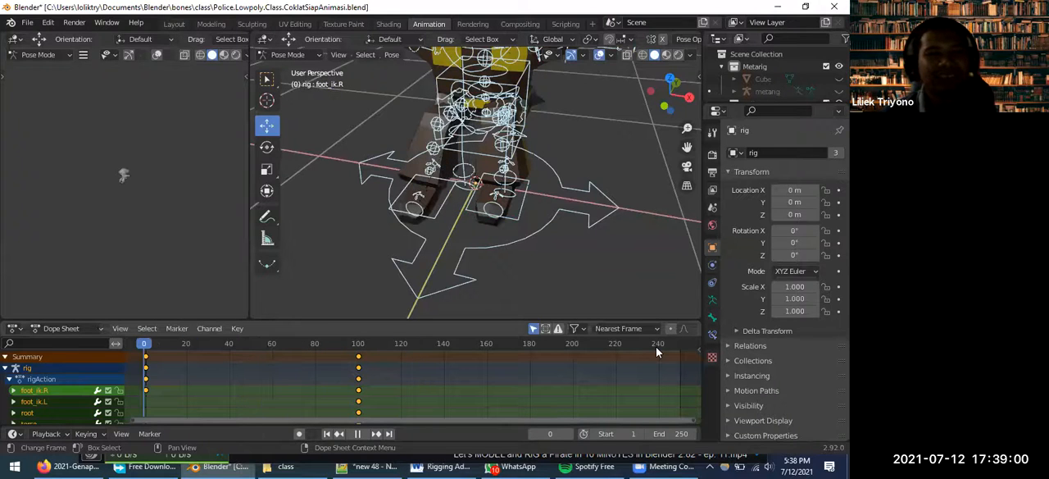
left_click_drag(174, 350, 373, 294)
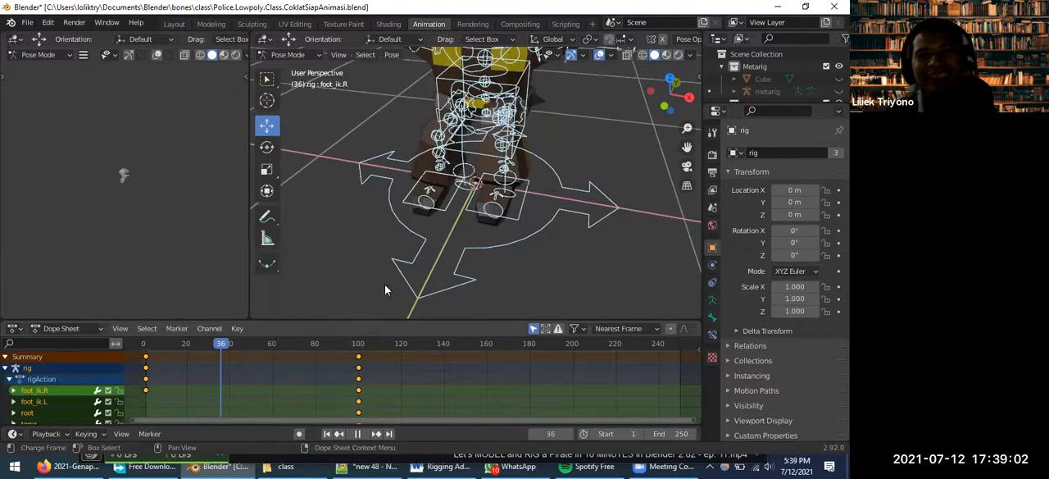
middle_click_drag(471, 233, 474, 186)
left_click_drag(374, 347, 489, 355)
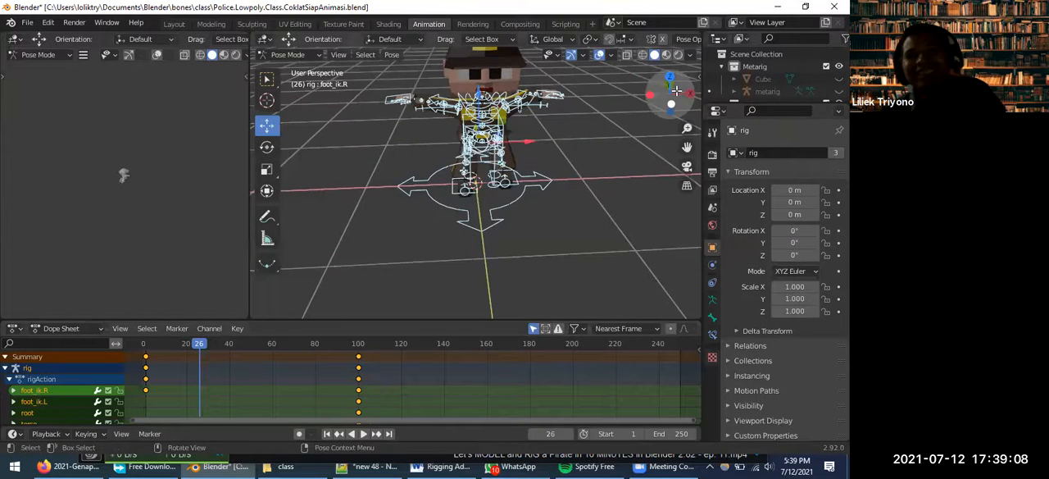